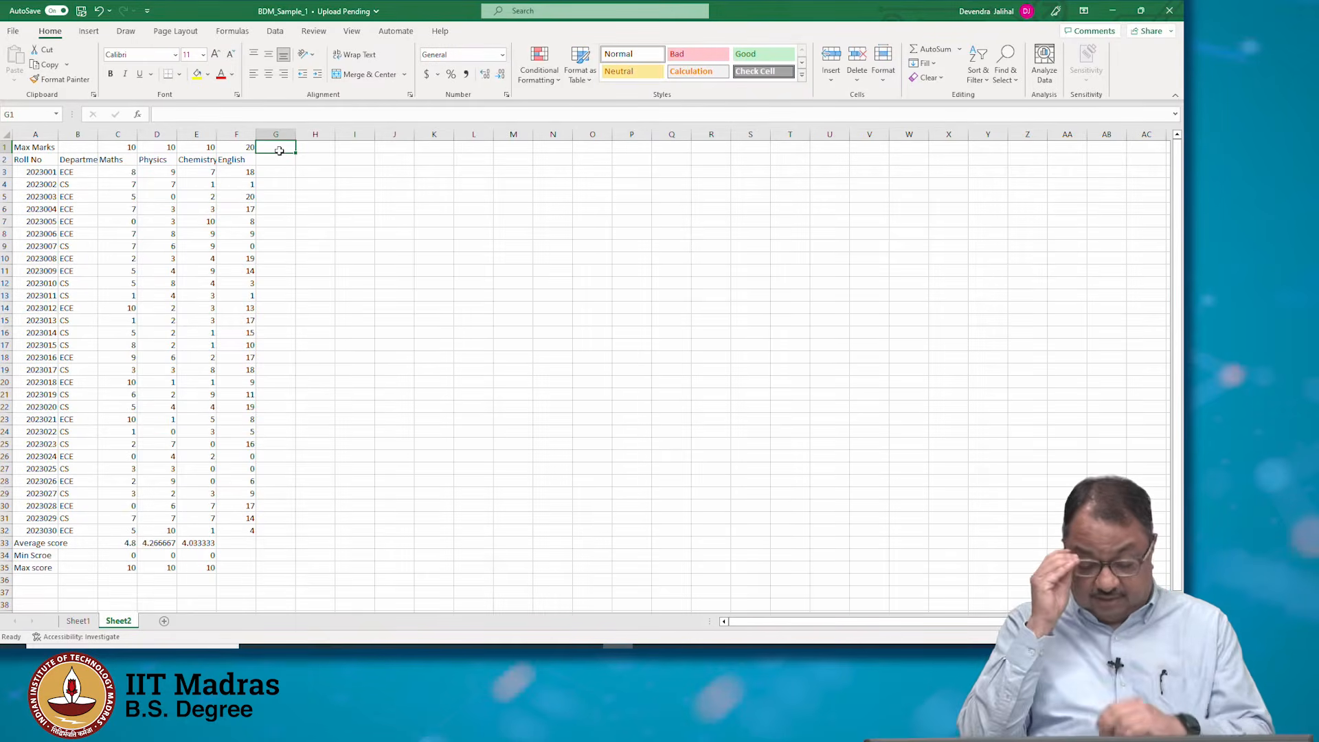
Add the column header "Adjusted Marks for English" in cell G2
{"action": "key", "text": "Down"}
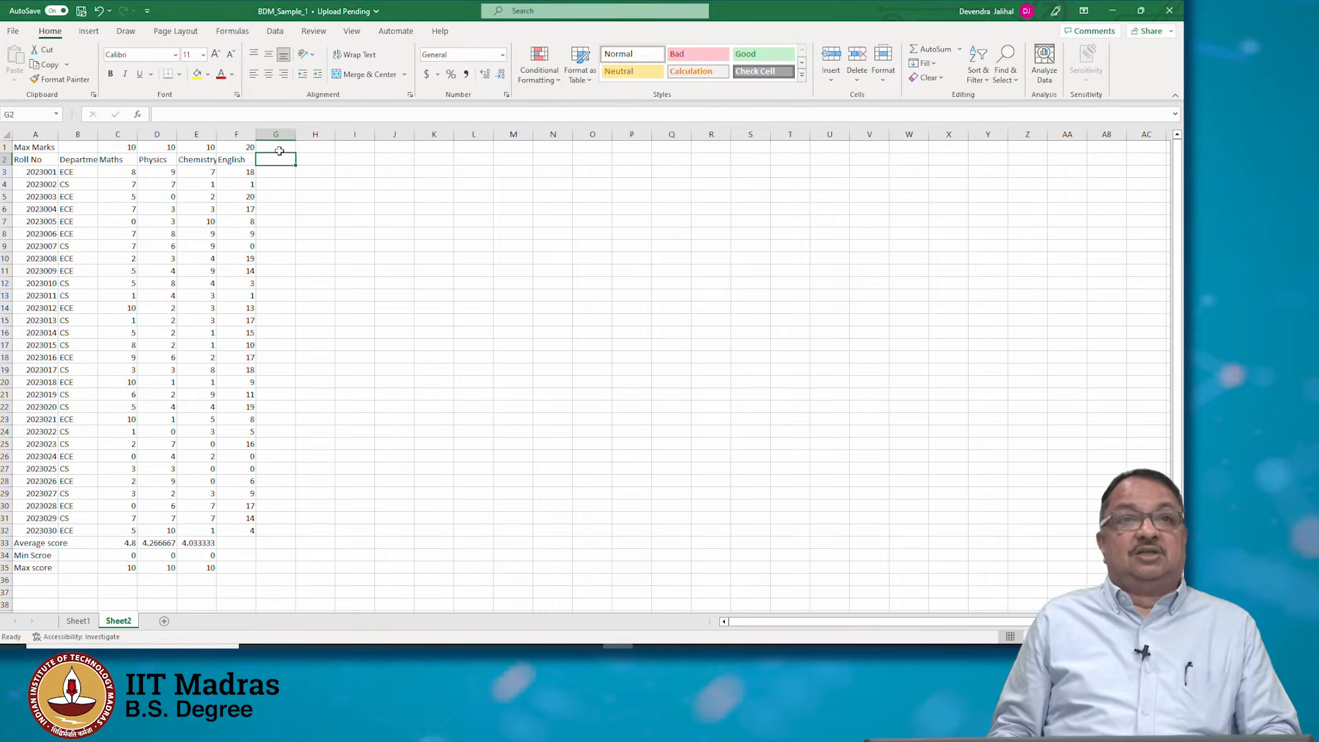
{"action": "key", "text": "Down"}
{"action": "key", "text": "Left"}
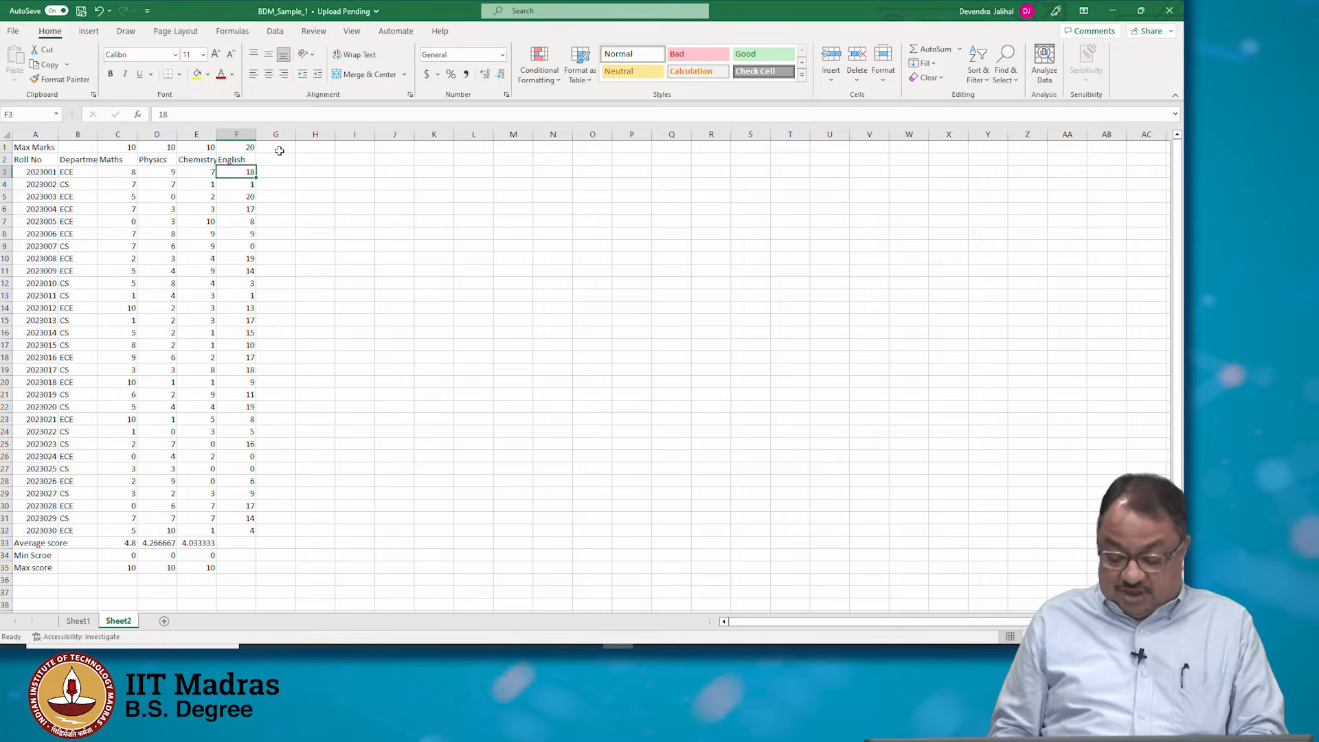
{"action": "key", "text": "Up"}
{"action": "key", "text": "Right"}
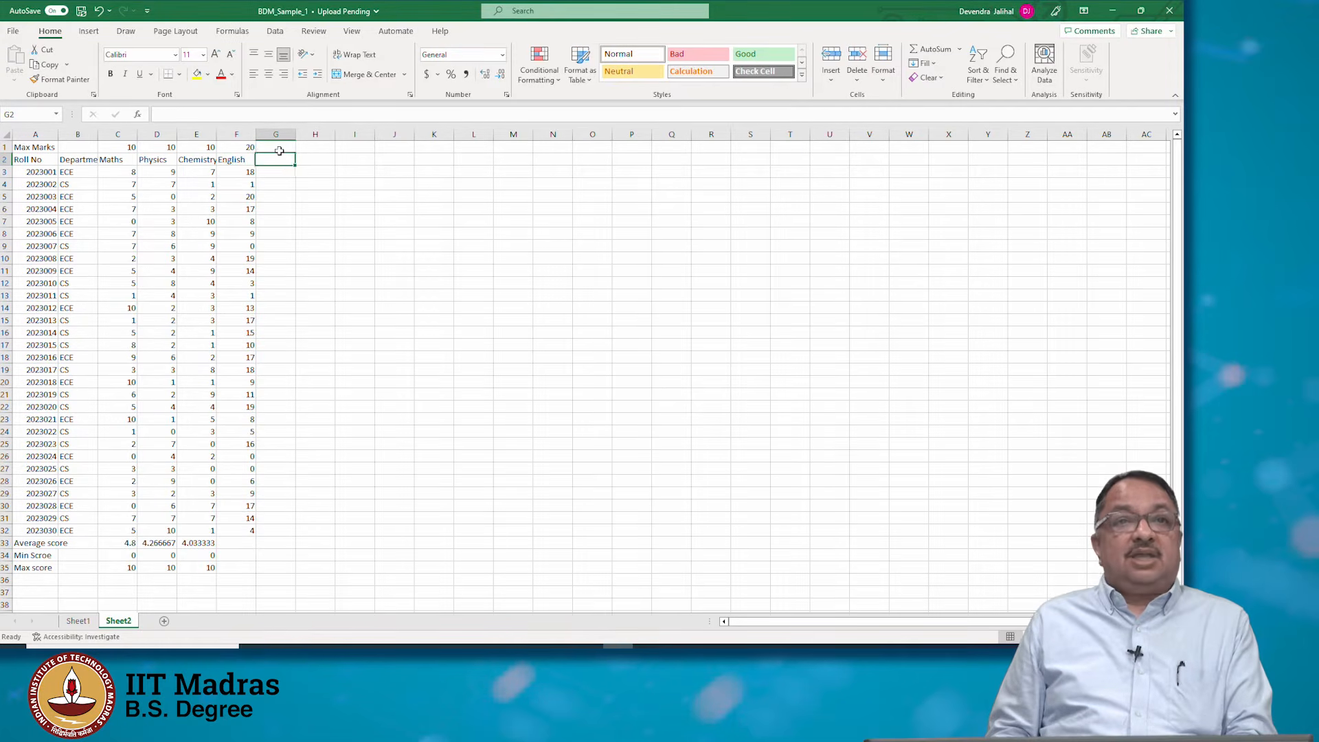
{"action": "type", "text": "Adj"}
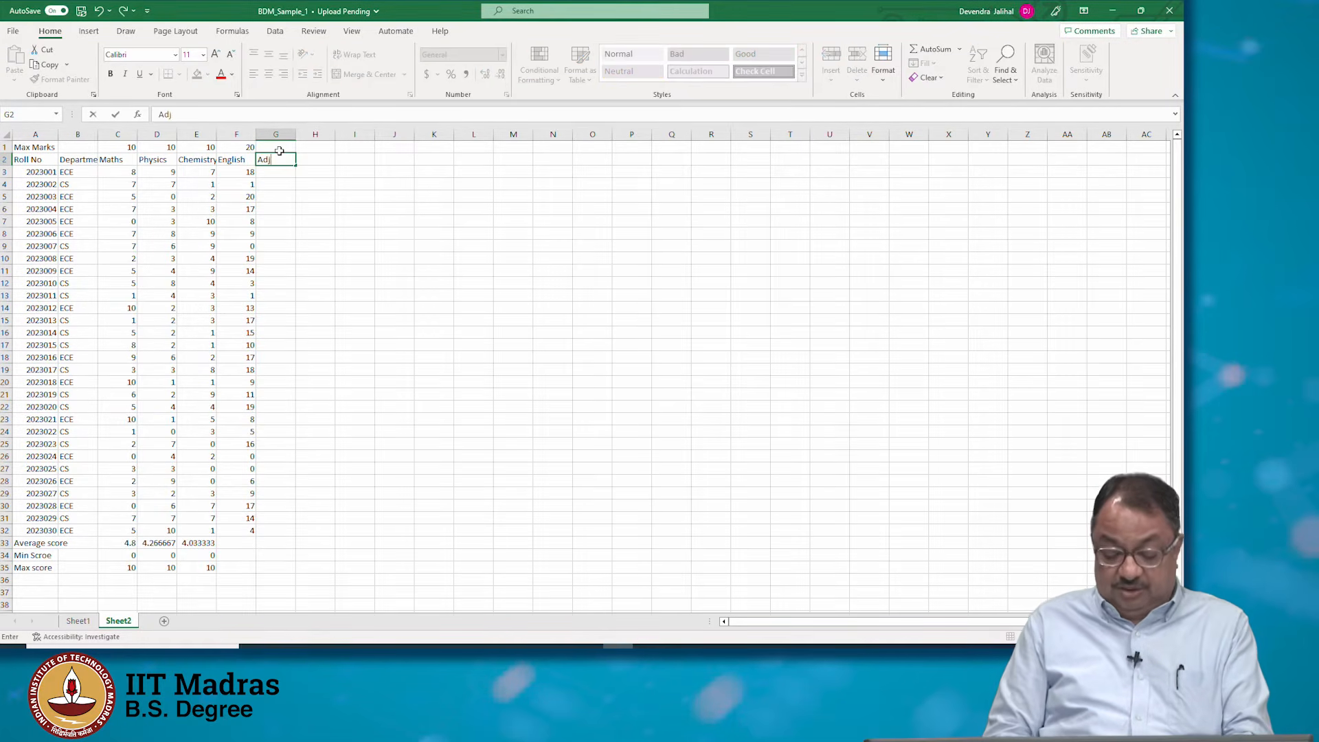
{"action": "type", "text": "usted M"}
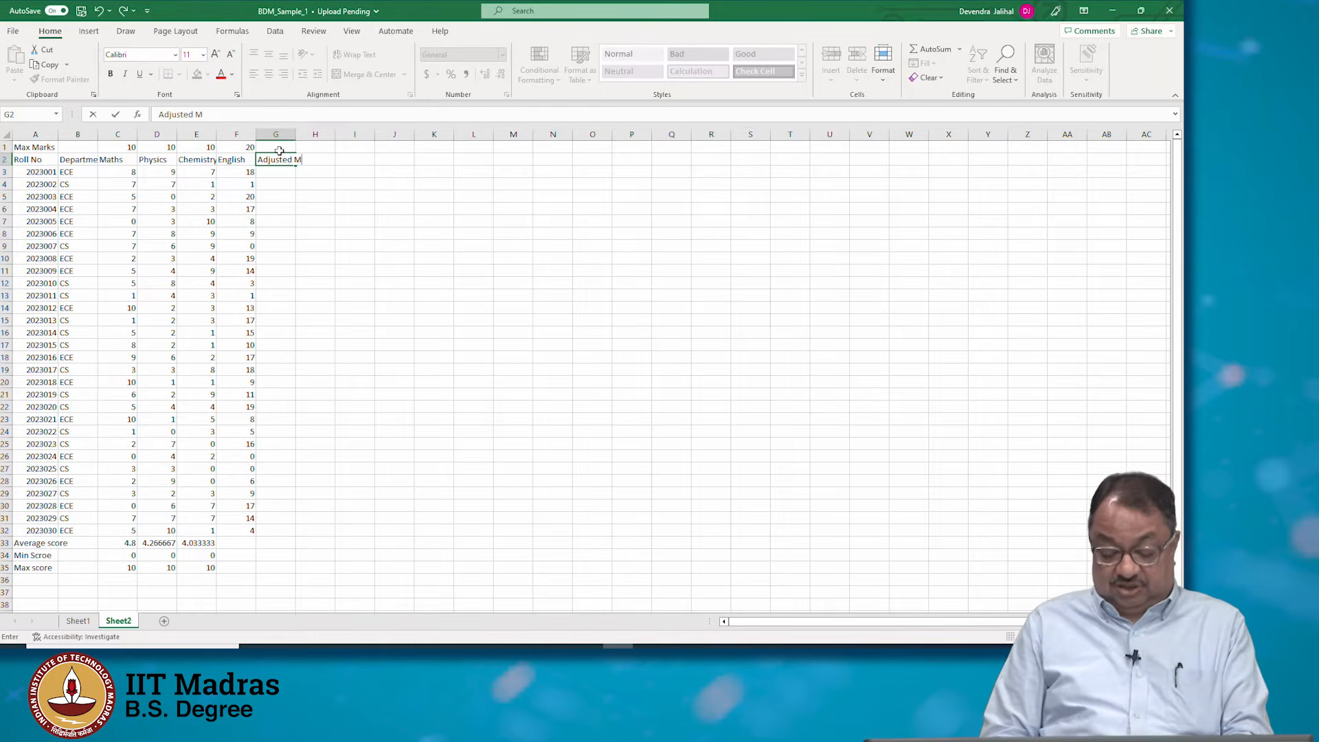
{"action": "type", "text": "arks for En"}
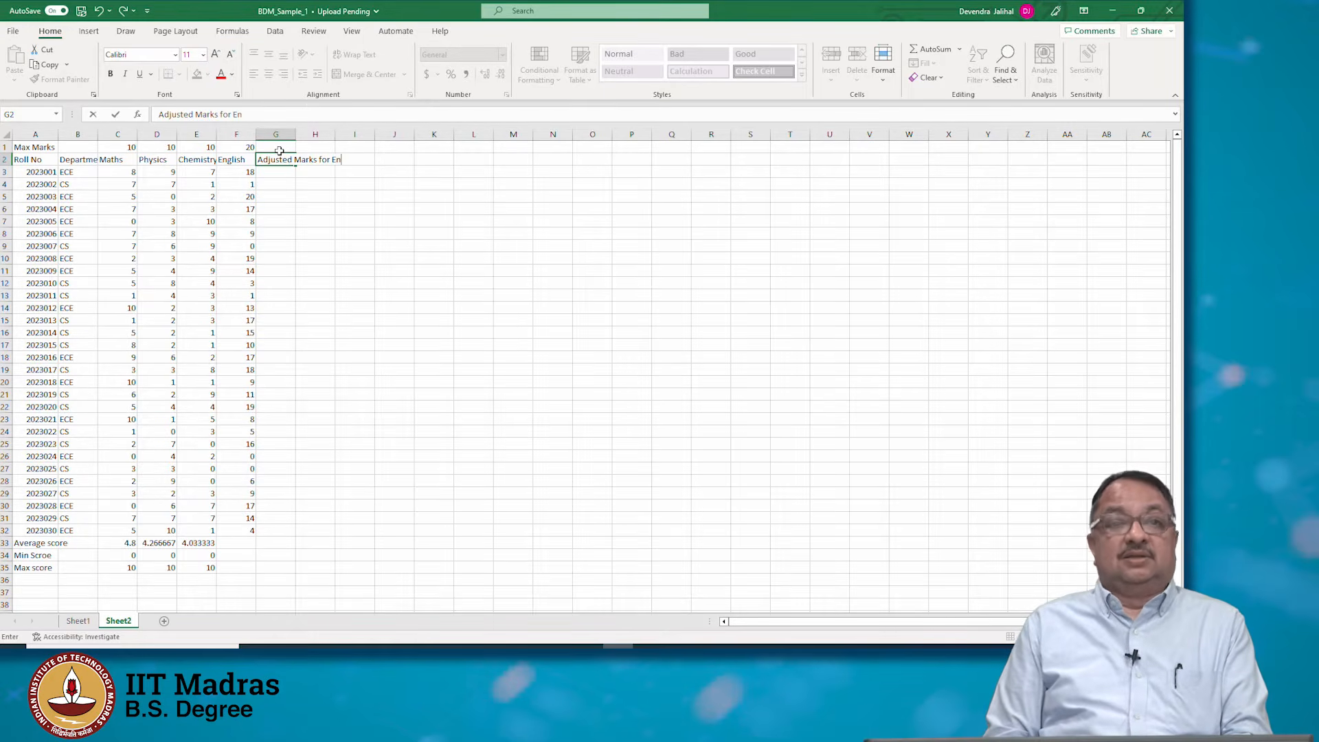
{"action": "type", "text": "glish"}
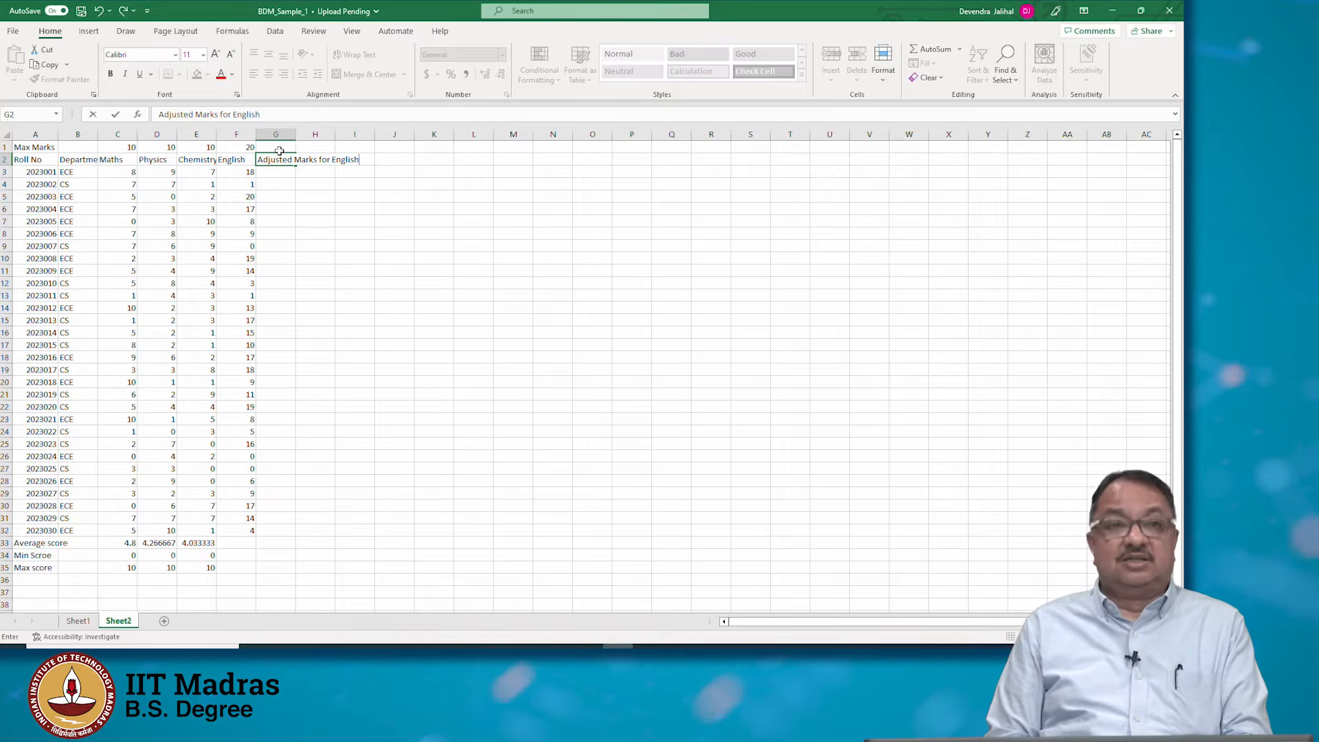
{"action": "key", "text": "Return"}
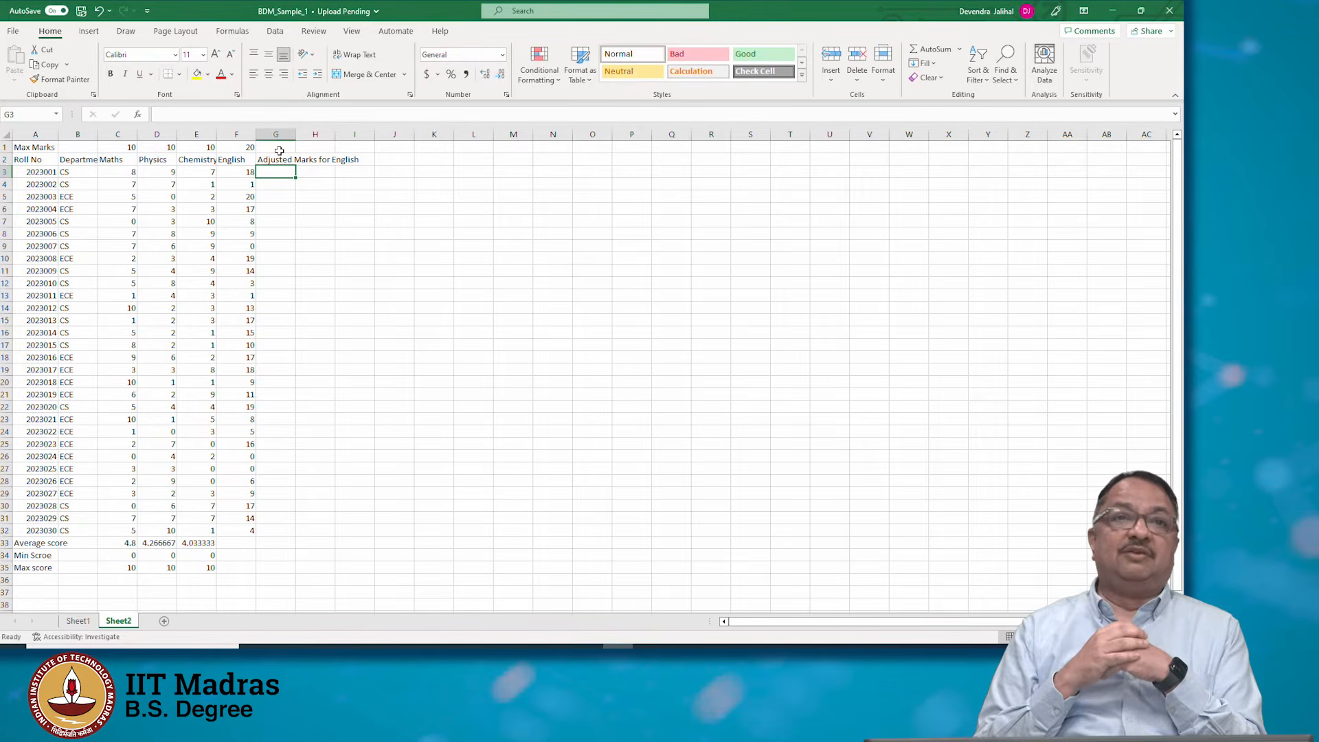
Enter 10 in cell G1 as the maximum marks for the adjusted English column
{"action": "key", "text": "Up"}
{"action": "key", "text": "Up"}
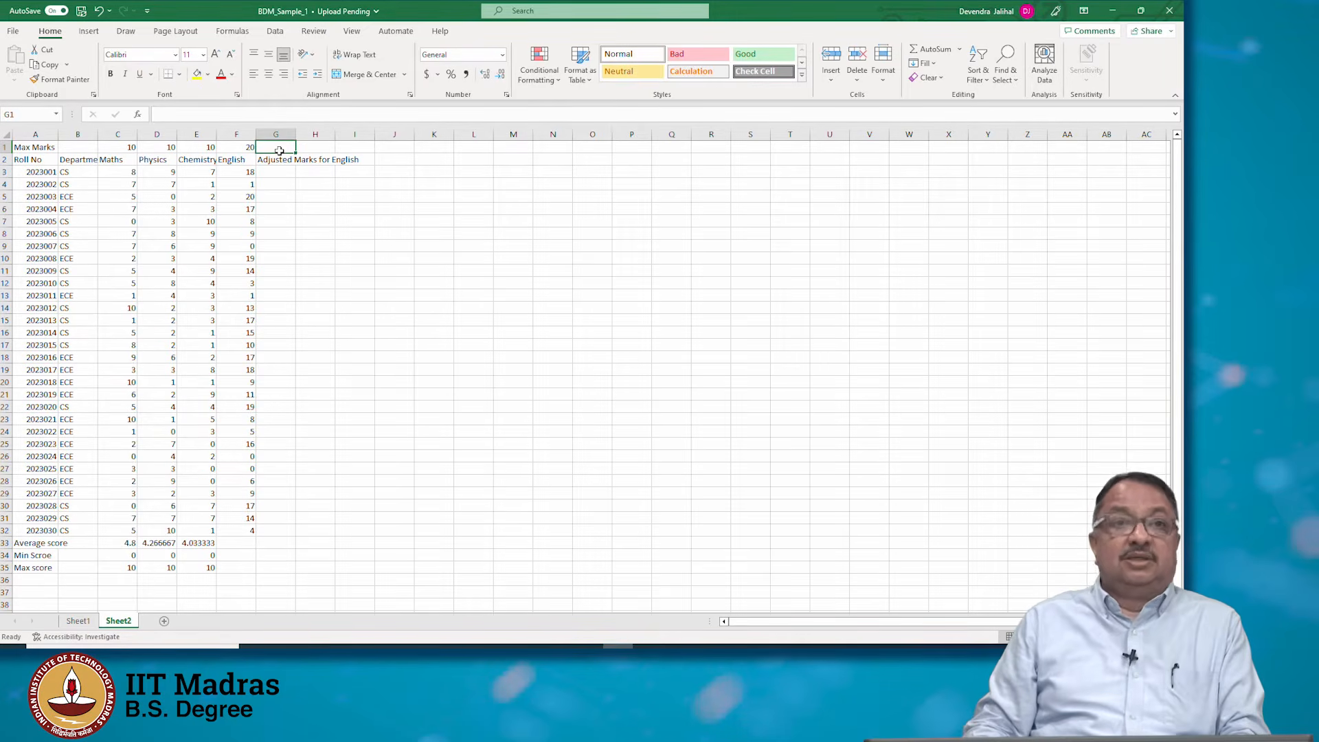
{"action": "type", "text": "19"}
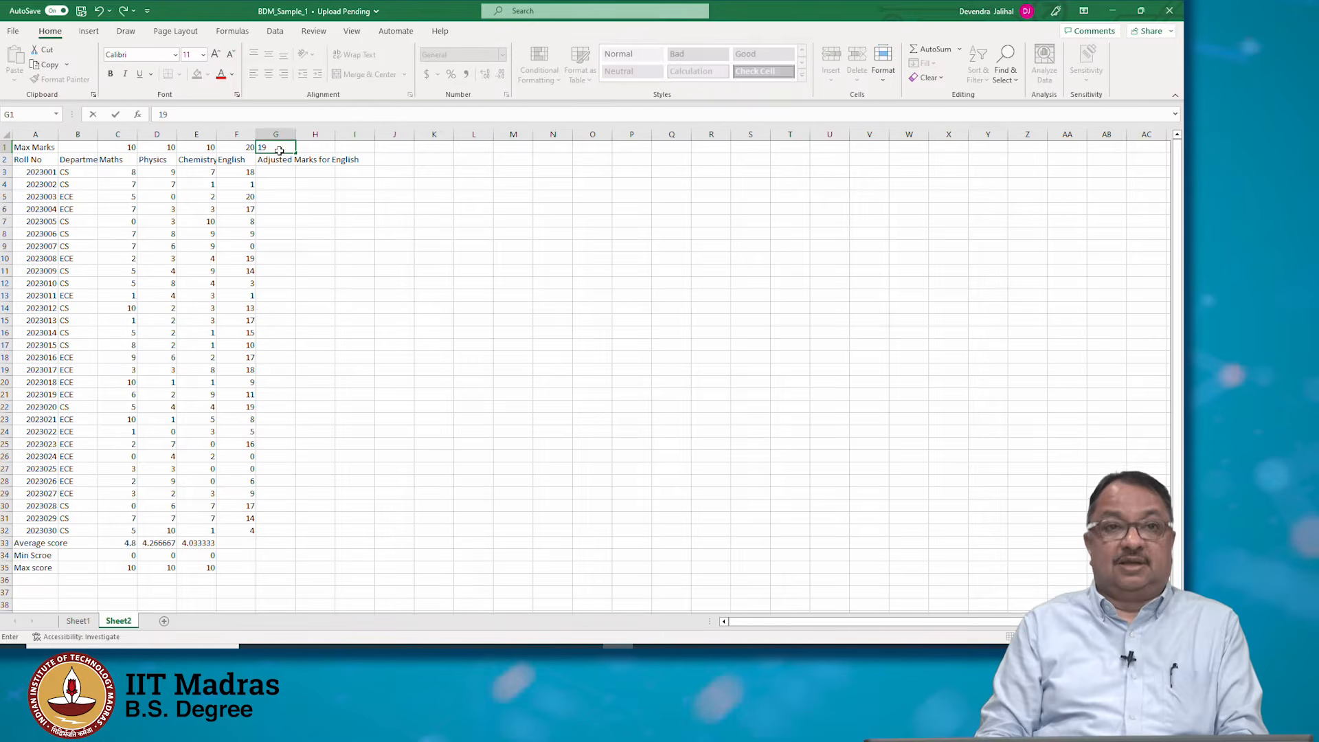
{"action": "key", "text": "BackSpace"}
{"action": "type", "text": "0"}
{"action": "key", "text": "Return"}
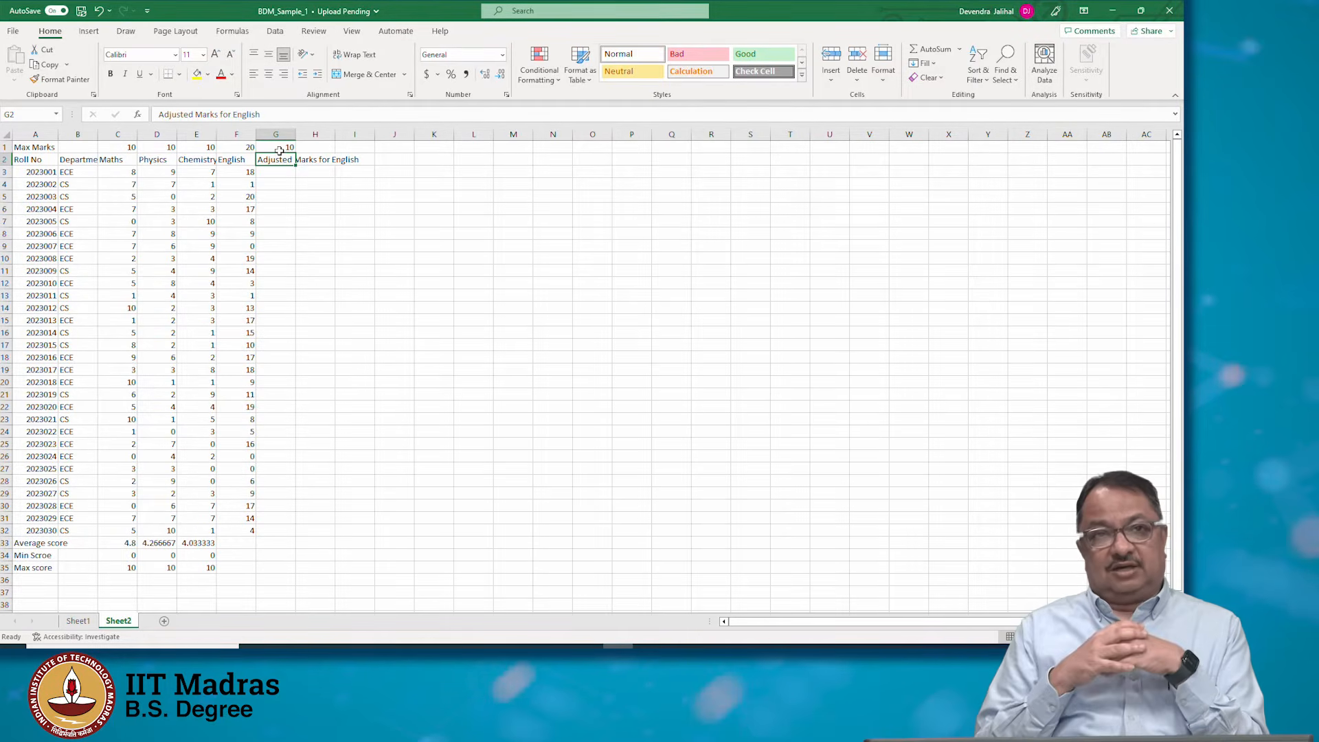
Examine the maximum marks in row 1 for each subject column
{"action": "key", "text": "Left"}
{"action": "key", "text": "Left"}
{"action": "key", "text": "Left"}
{"action": "key", "text": "Left"}
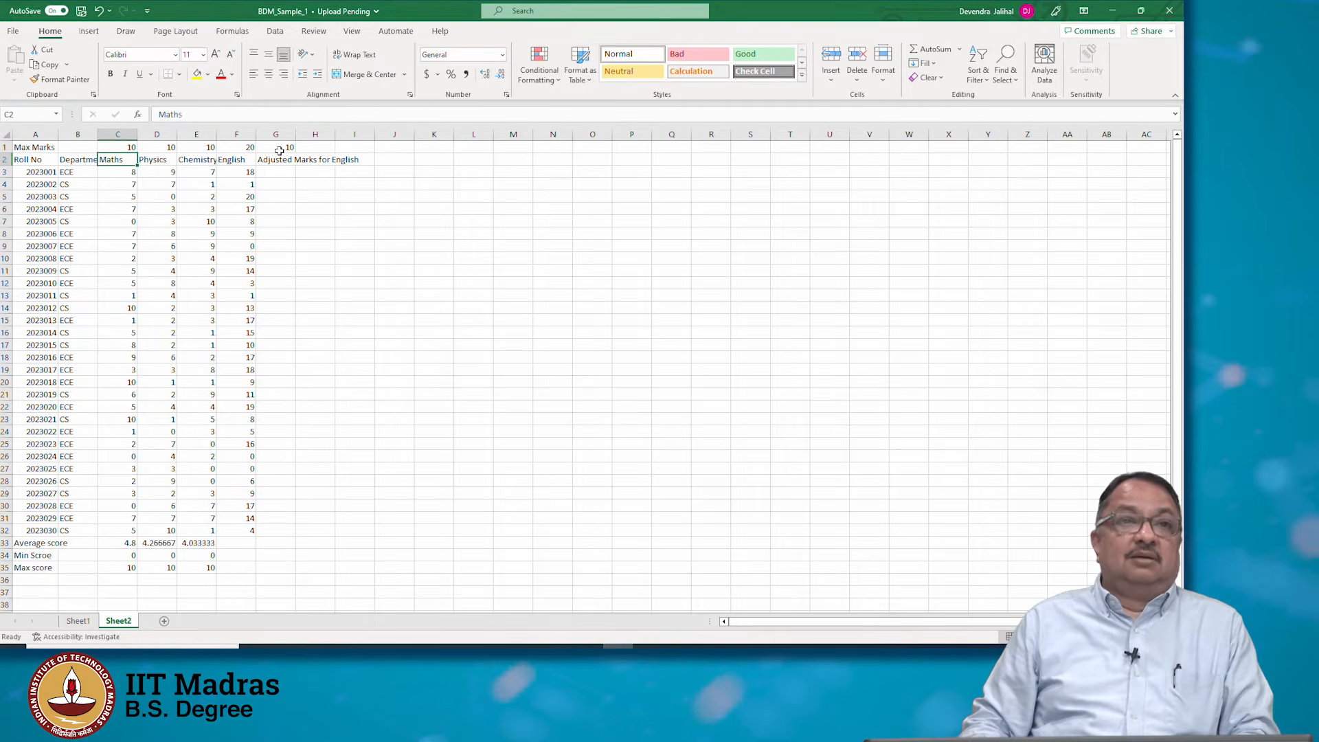
{"action": "key", "text": "Up"}
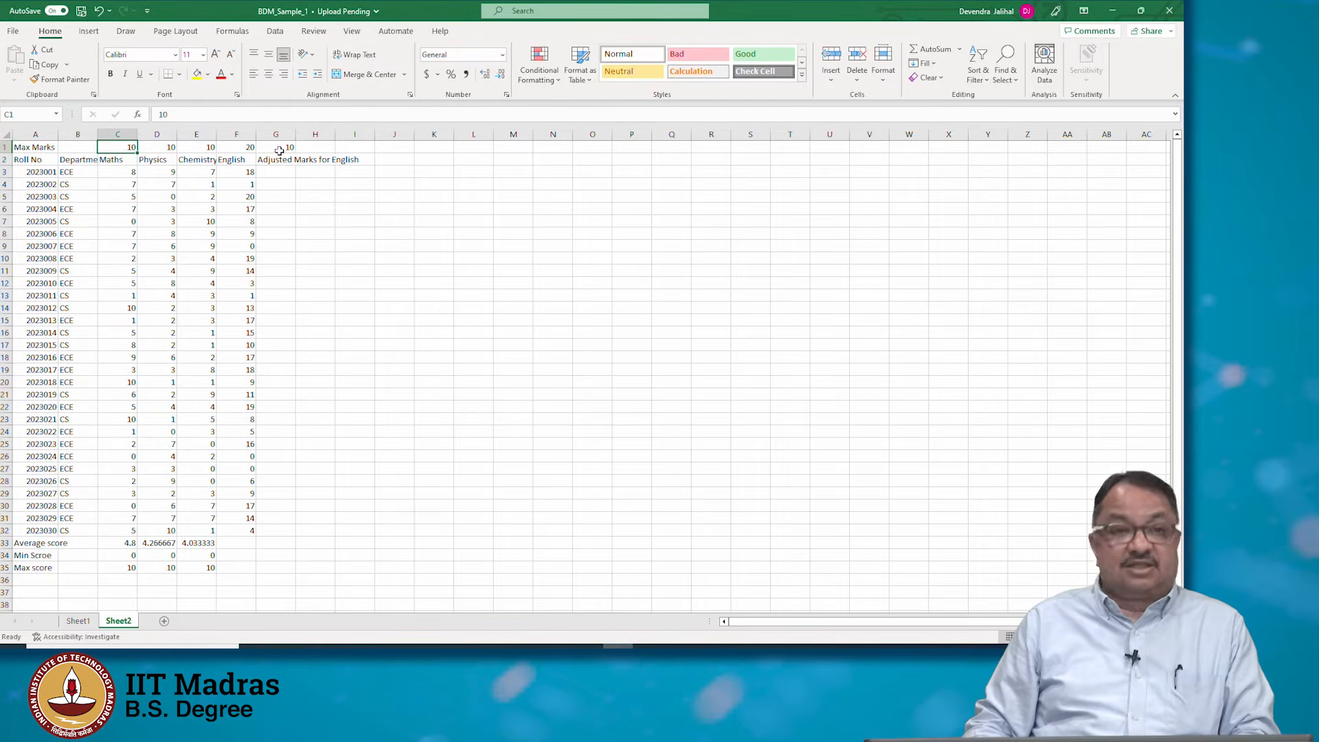
{"action": "key", "text": "Right"}
{"action": "key", "text": "Right"}
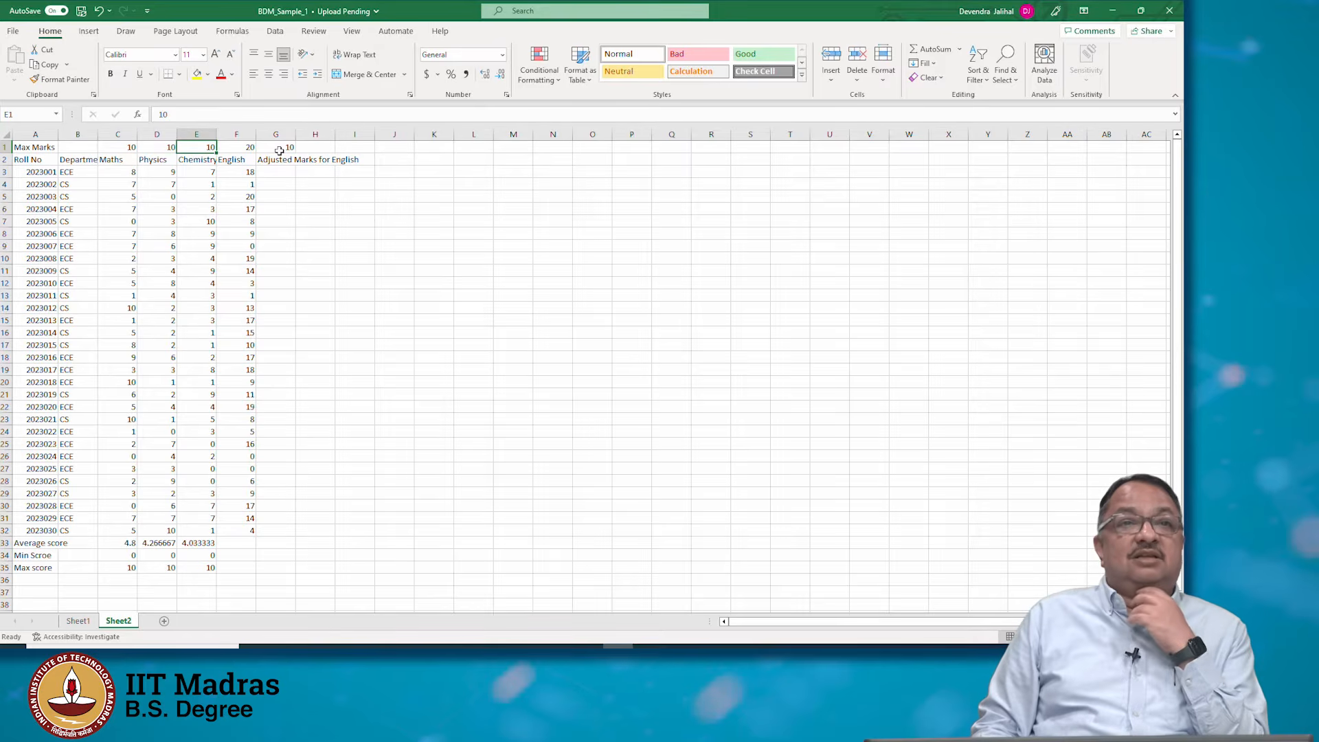
{"action": "key", "text": "Right"}
{"action": "key", "text": "Right"}
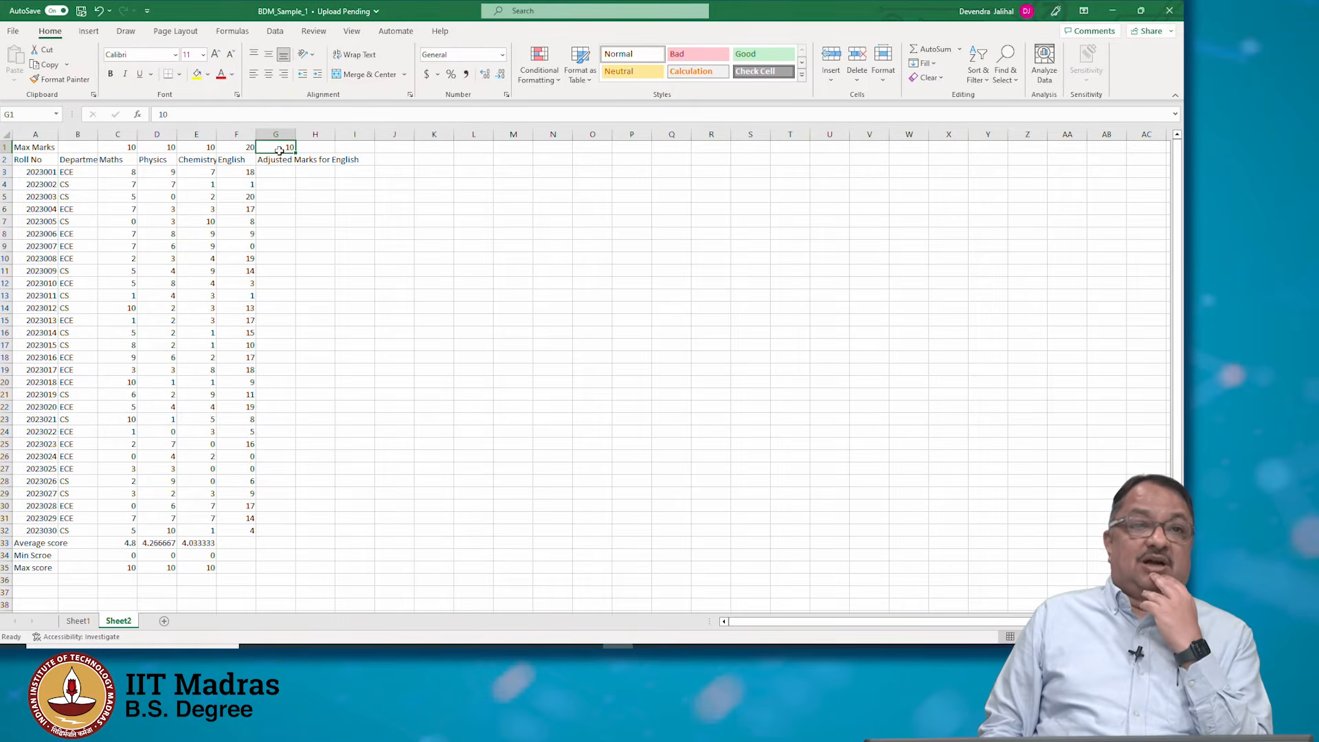
In cell G3, enter the formula =F3/F1*G1 to scale the first student's English marks
{"action": "key", "text": "Down"}
{"action": "key", "text": "Down"}
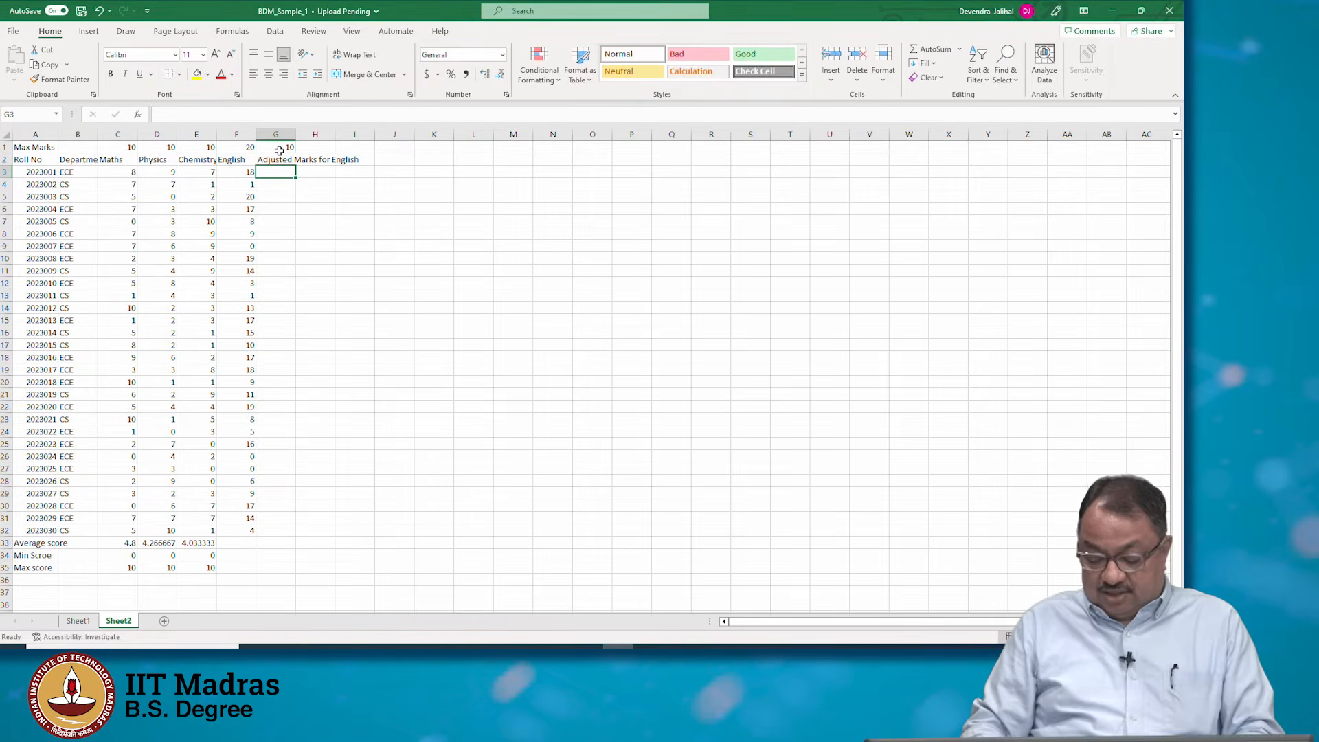
{"action": "key", "text": "Left"}
{"action": "key", "text": "Right"}
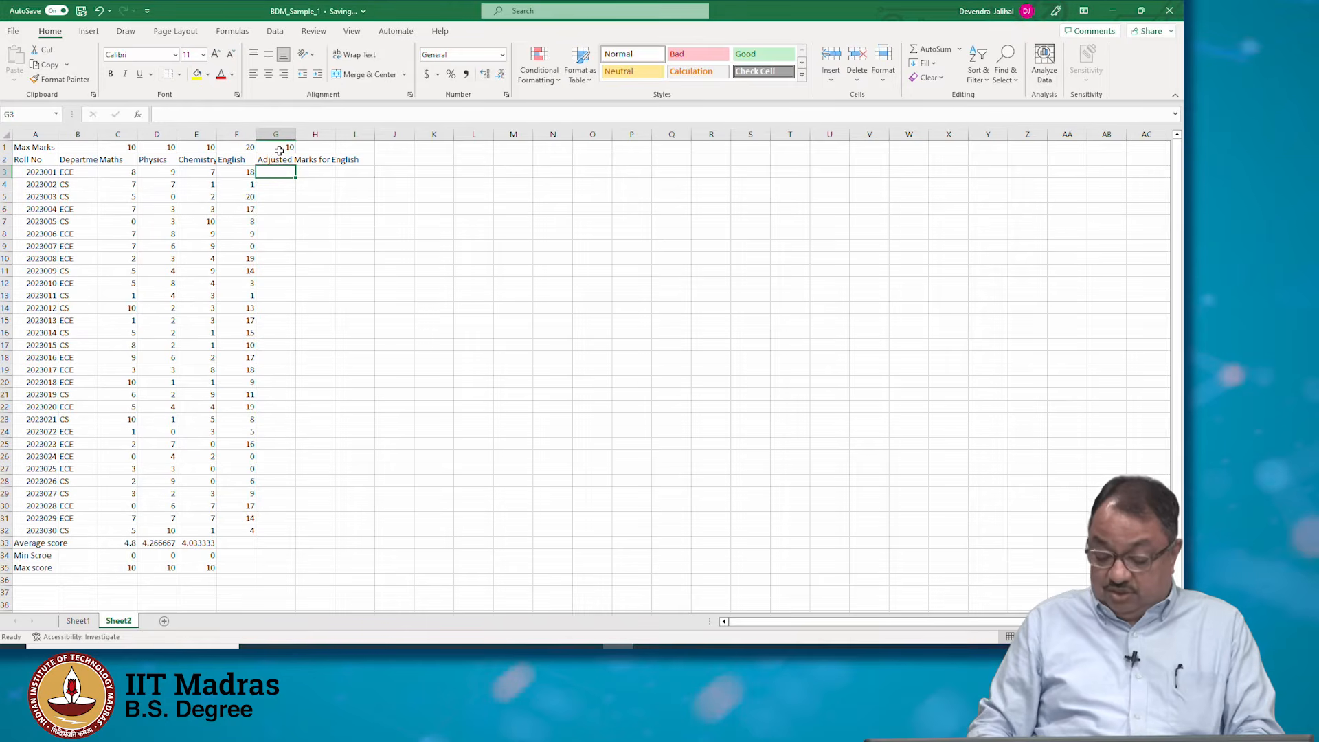
{"action": "type", "text": "="}
{"action": "key", "text": "Left"}
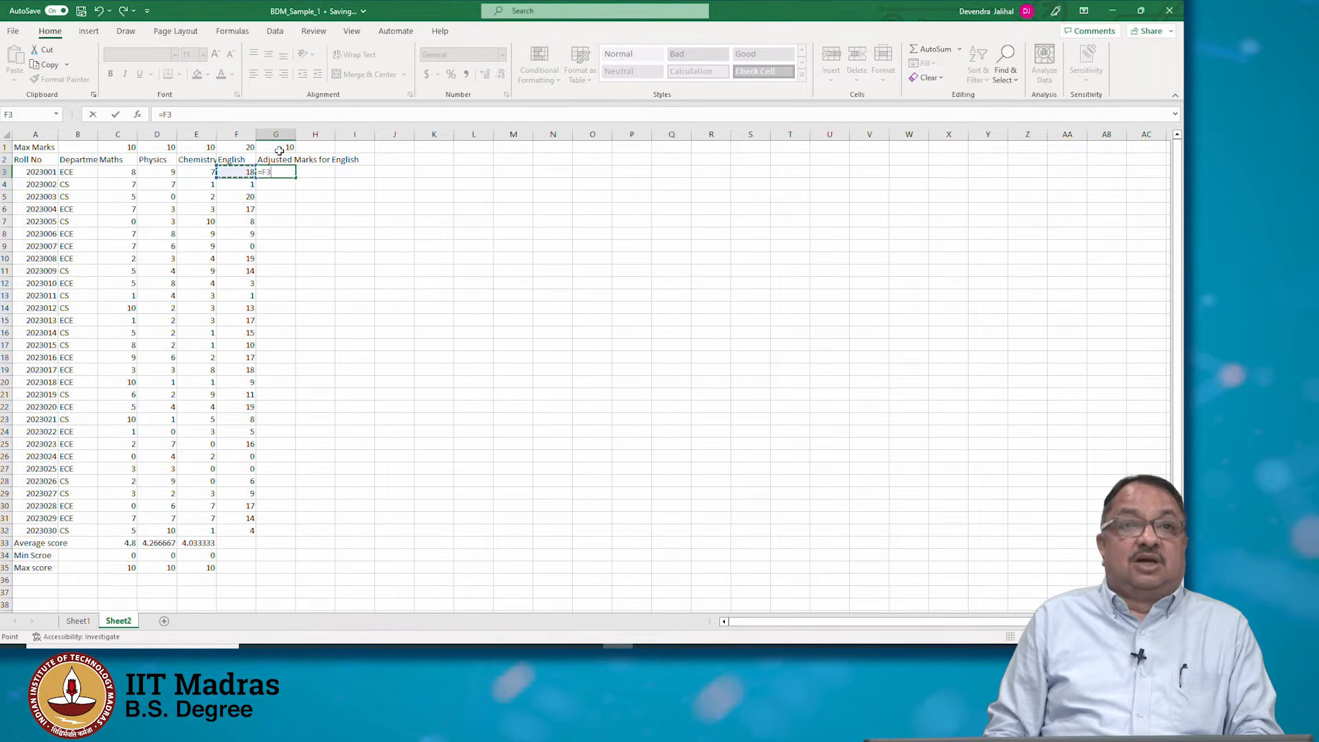
{"action": "type", "text": "/"}
{"action": "key", "text": "Up"}
{"action": "key", "text": "Up"}
{"action": "key", "text": "Left"}
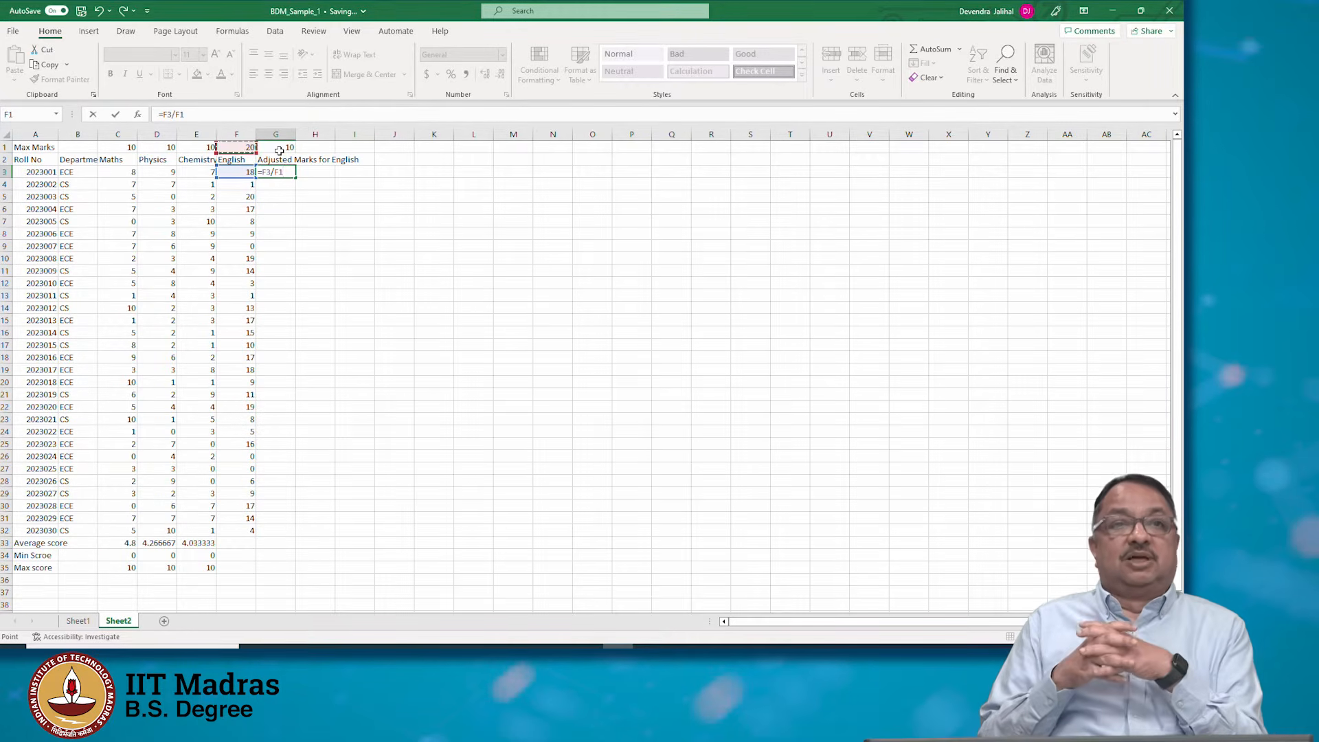
{"action": "type", "text": "*"}
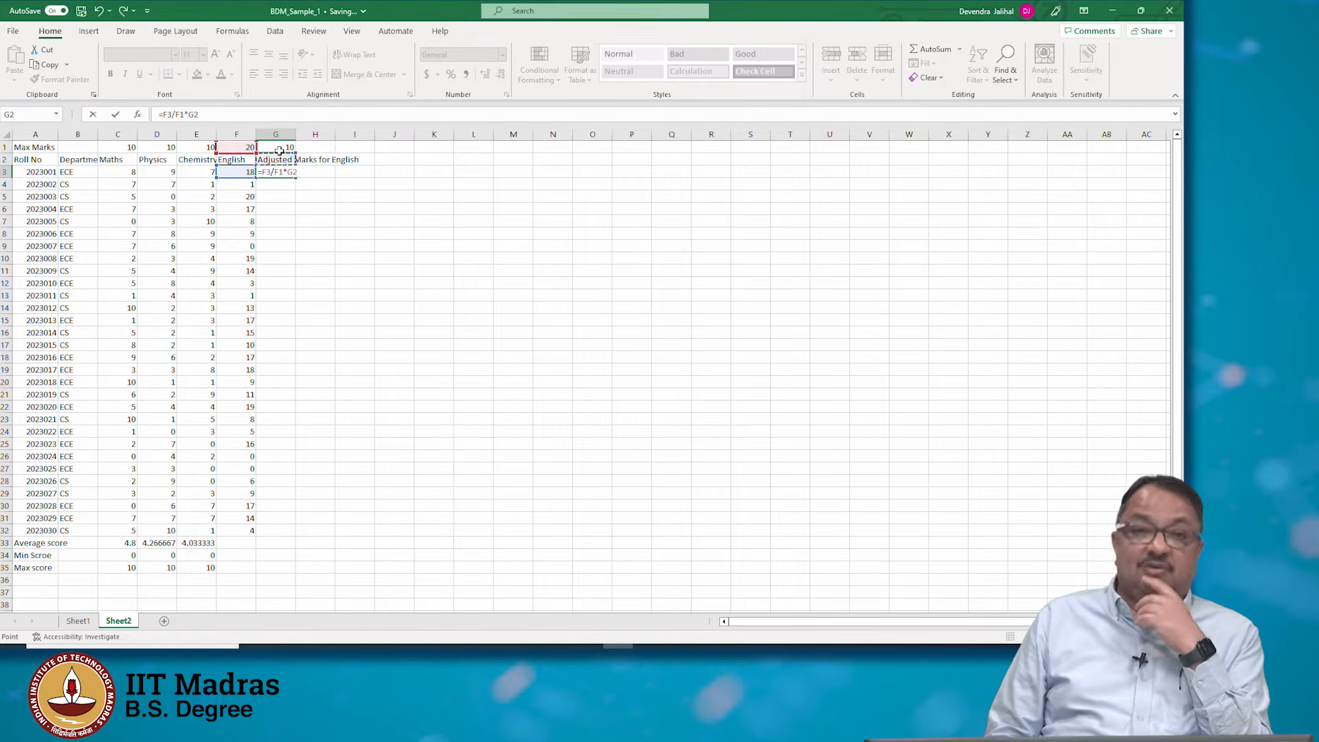
{"action": "left_click", "coordinate": [279, 151]}
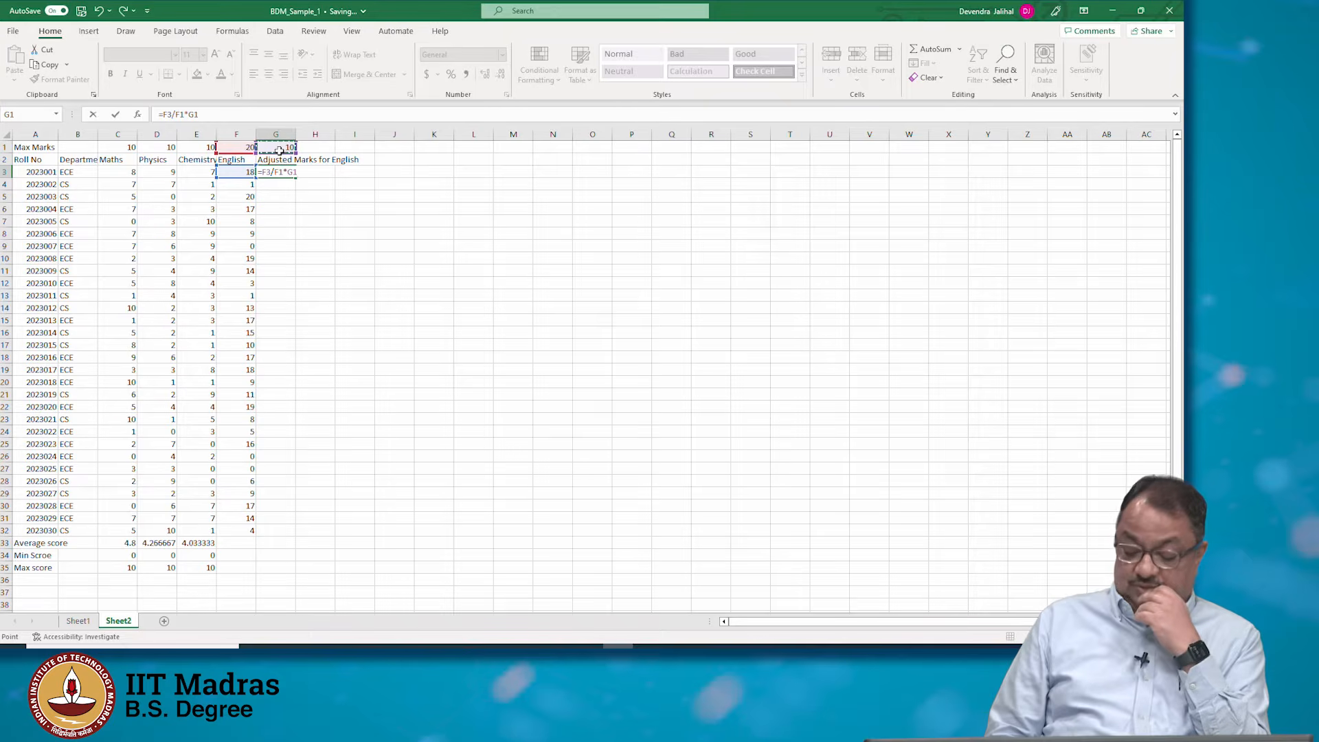
{"action": "key", "text": "Return"}
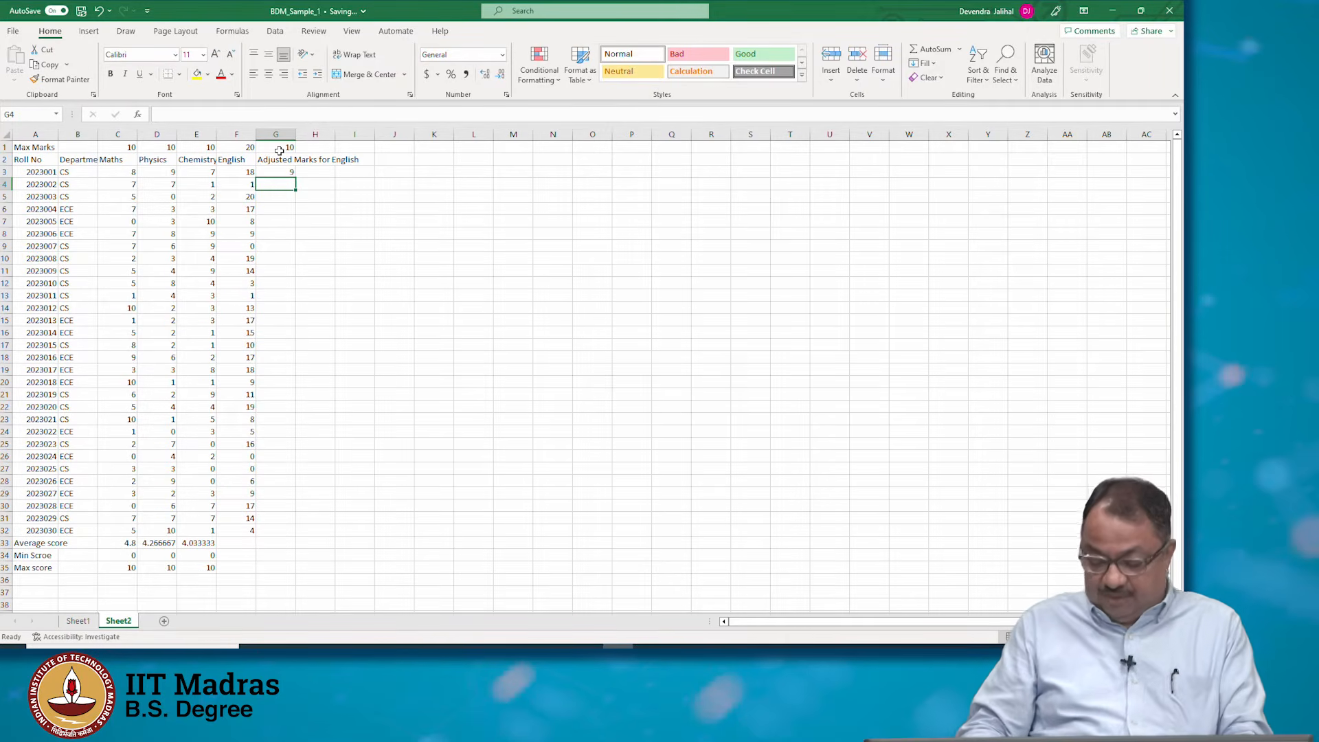
Copy the G3 formula and paste it into cell G4
{"action": "key", "text": "Up"}
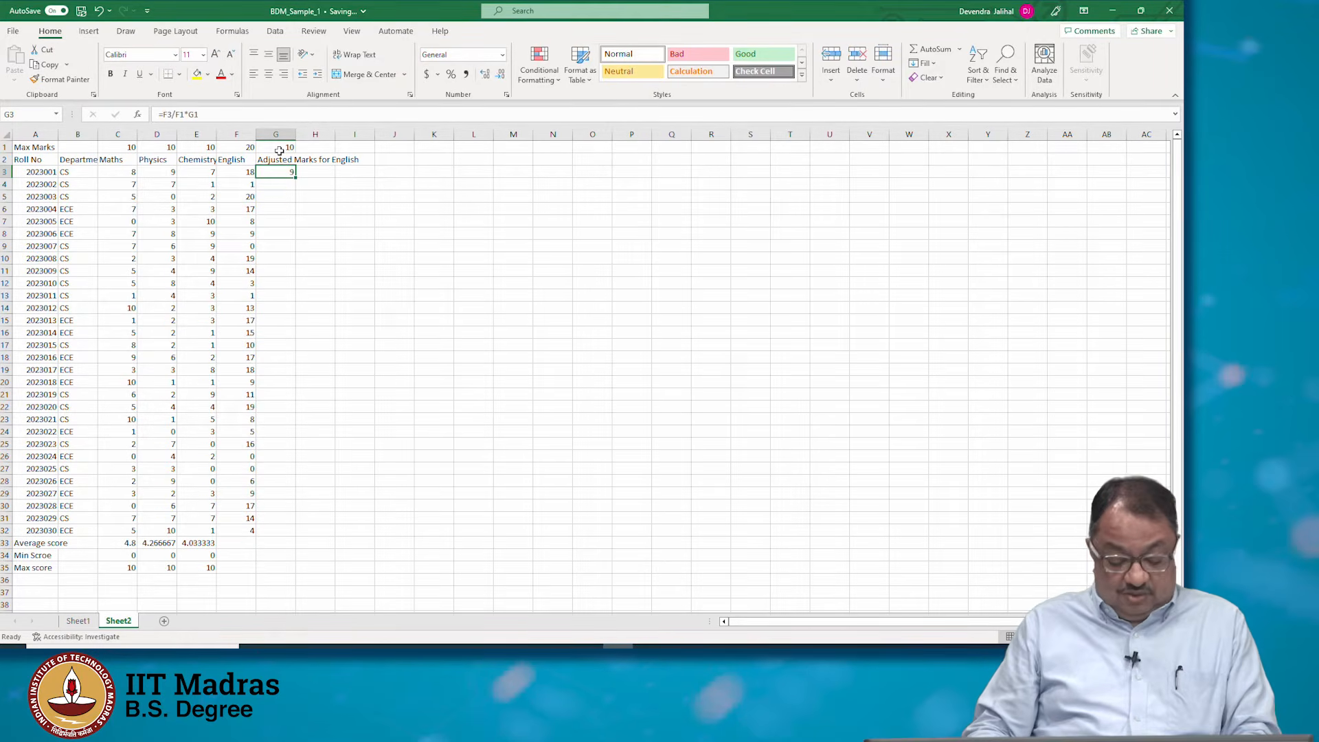
{"action": "key", "text": "ctrl+c"}
{"action": "key", "text": "Down"}
{"action": "key", "text": "ctrl+v"}
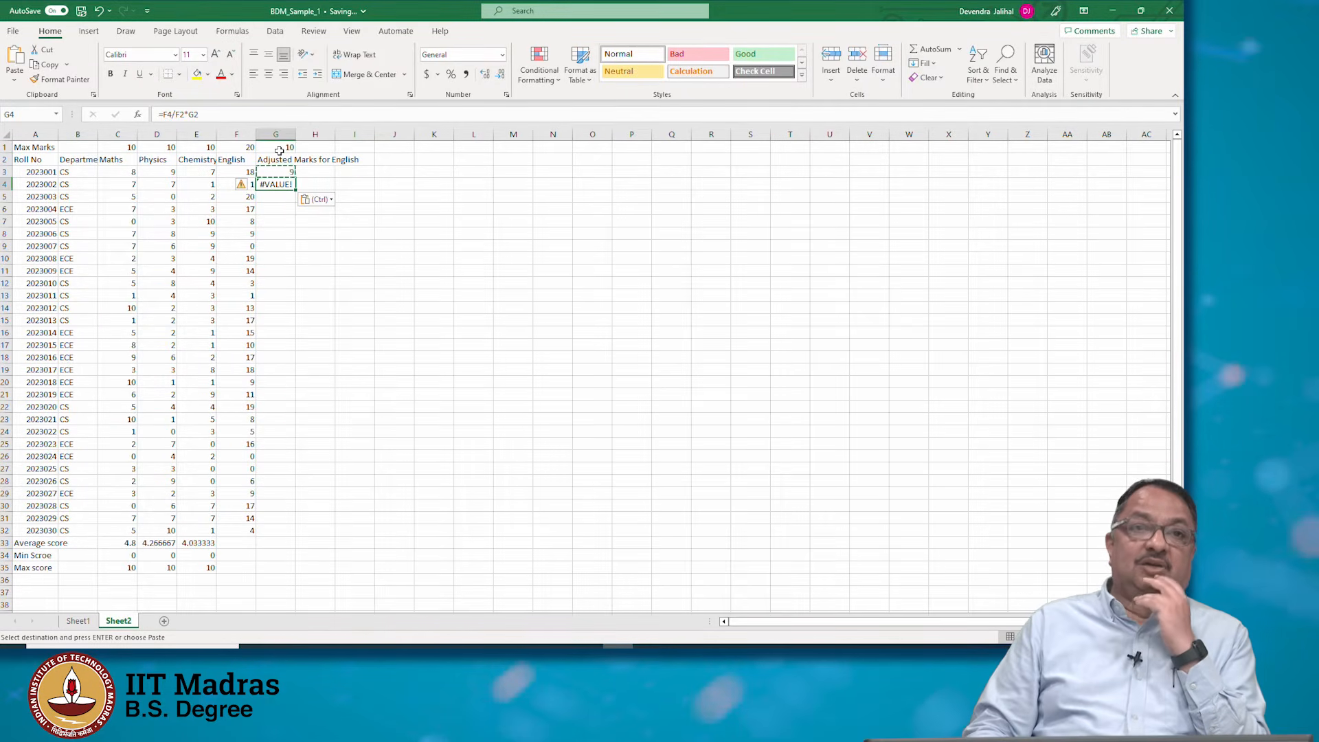
Examine the formulas in G3 and G4 and the row 1 and row 2 cells they reference
{"action": "key", "text": "Up"}
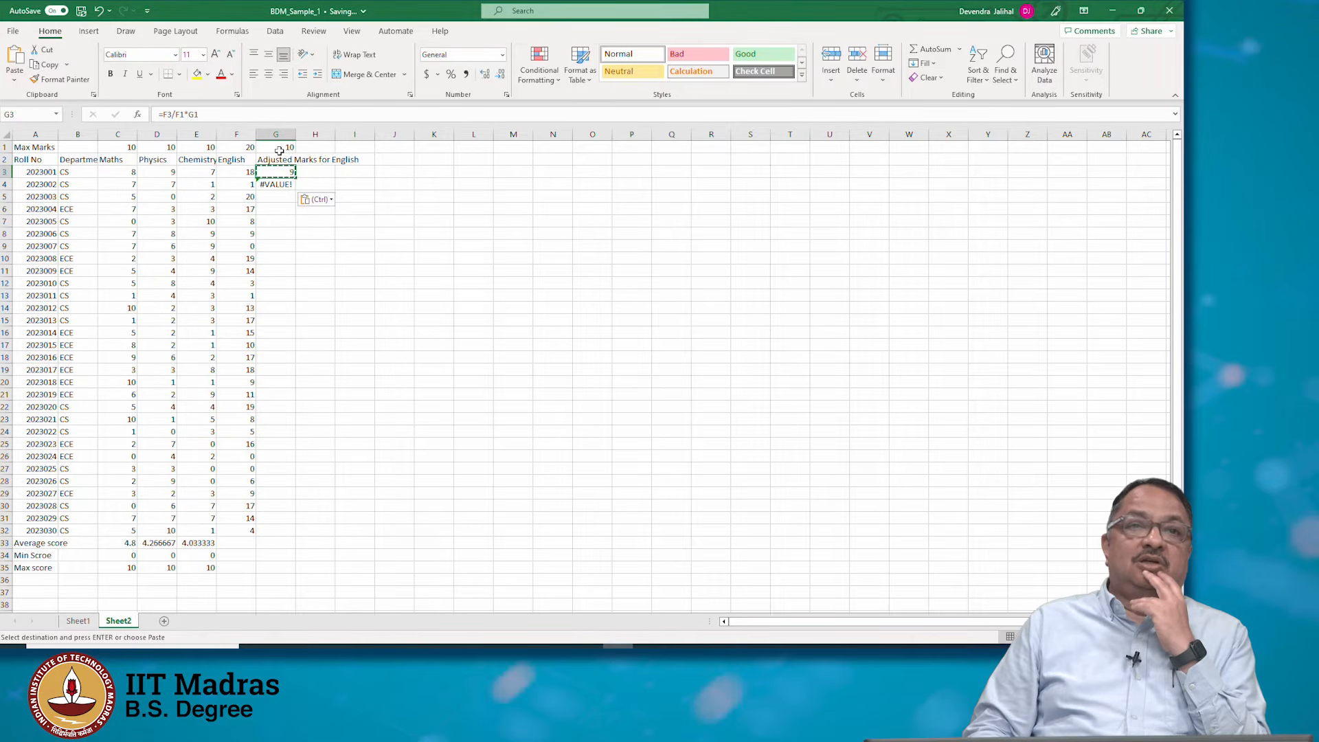
{"action": "key", "text": "Left"}
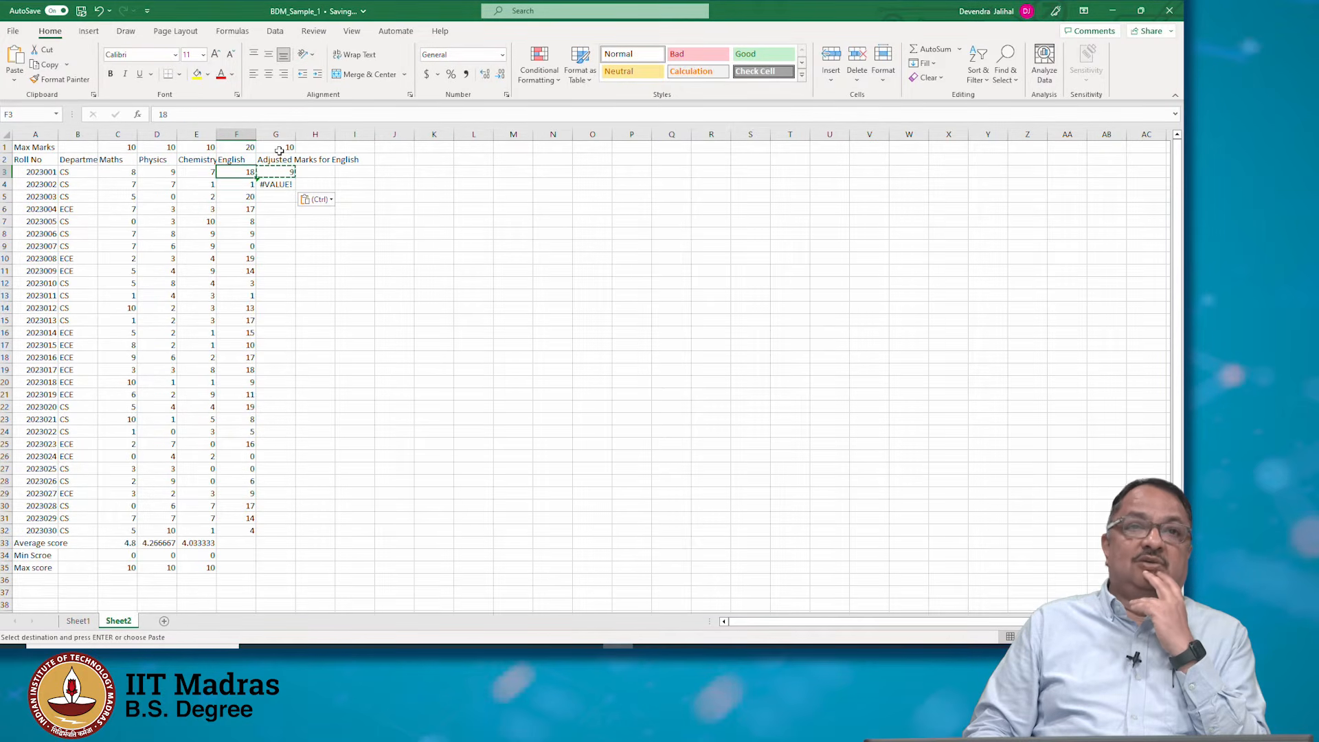
{"action": "key", "text": "Right"}
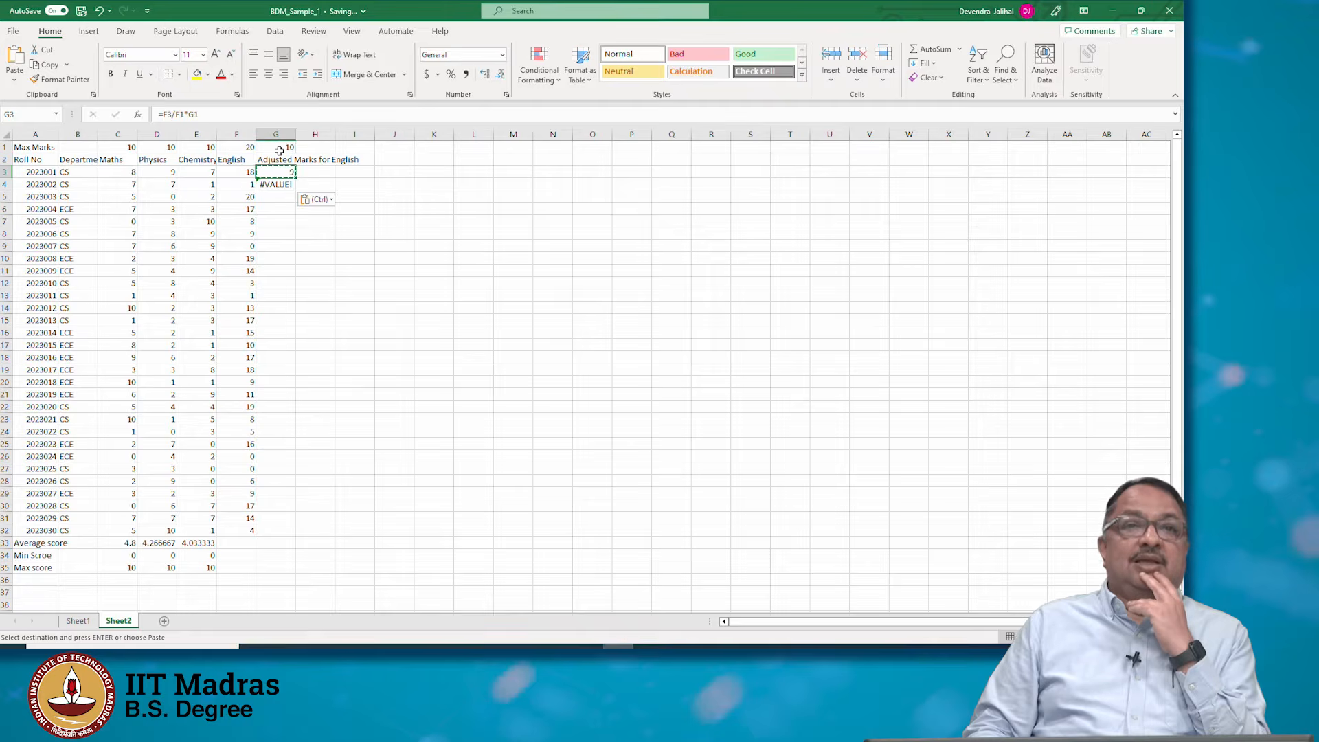
{"action": "key", "text": "Up"}
{"action": "key", "text": "Up"}
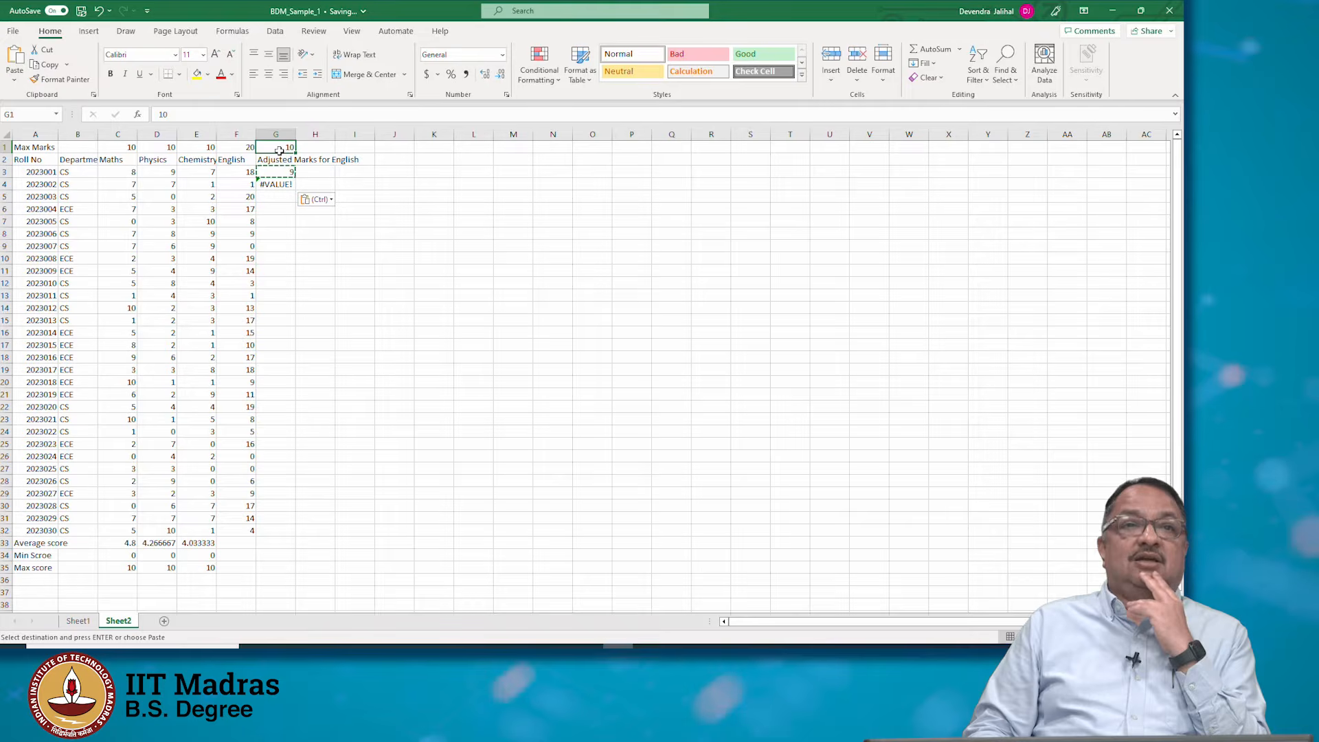
{"action": "key", "text": "Left"}
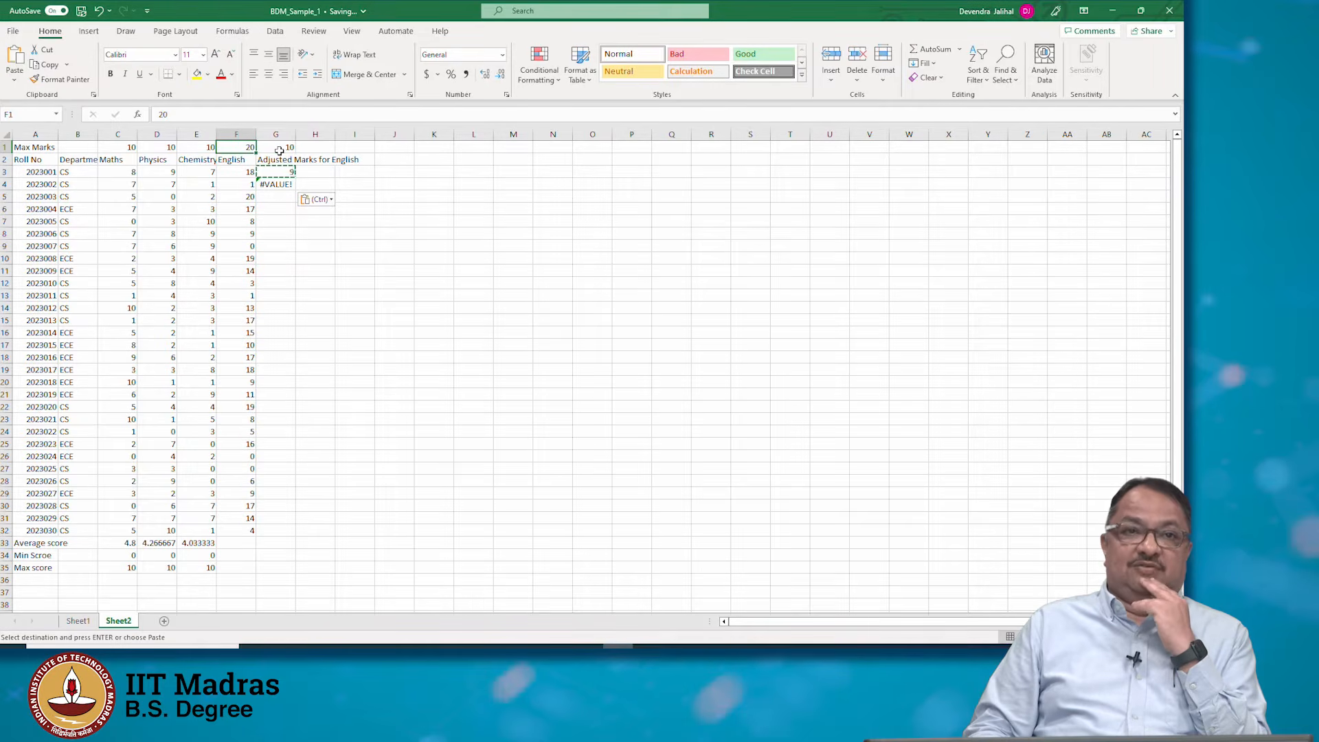
{"action": "key", "text": "Right"}
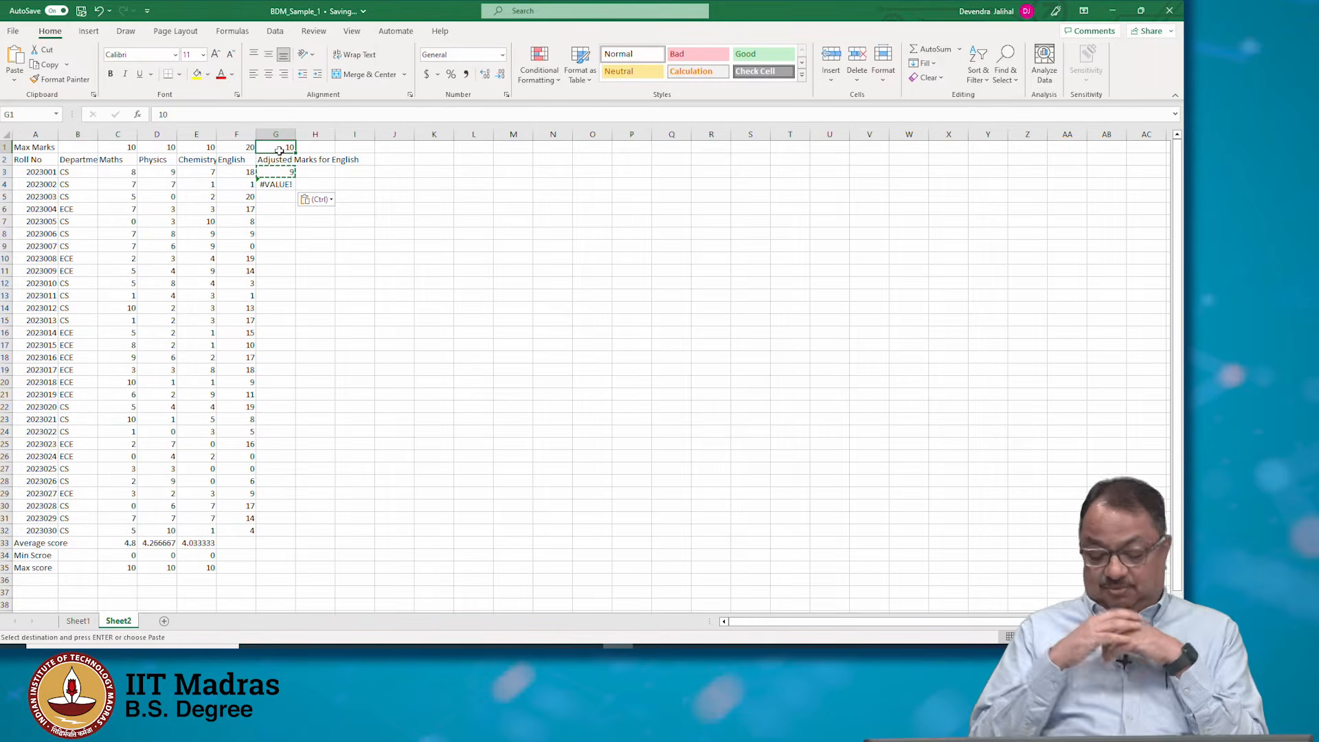
{"action": "key", "text": "Down"}
{"action": "key", "text": "Down"}
{"action": "key", "text": "Down"}
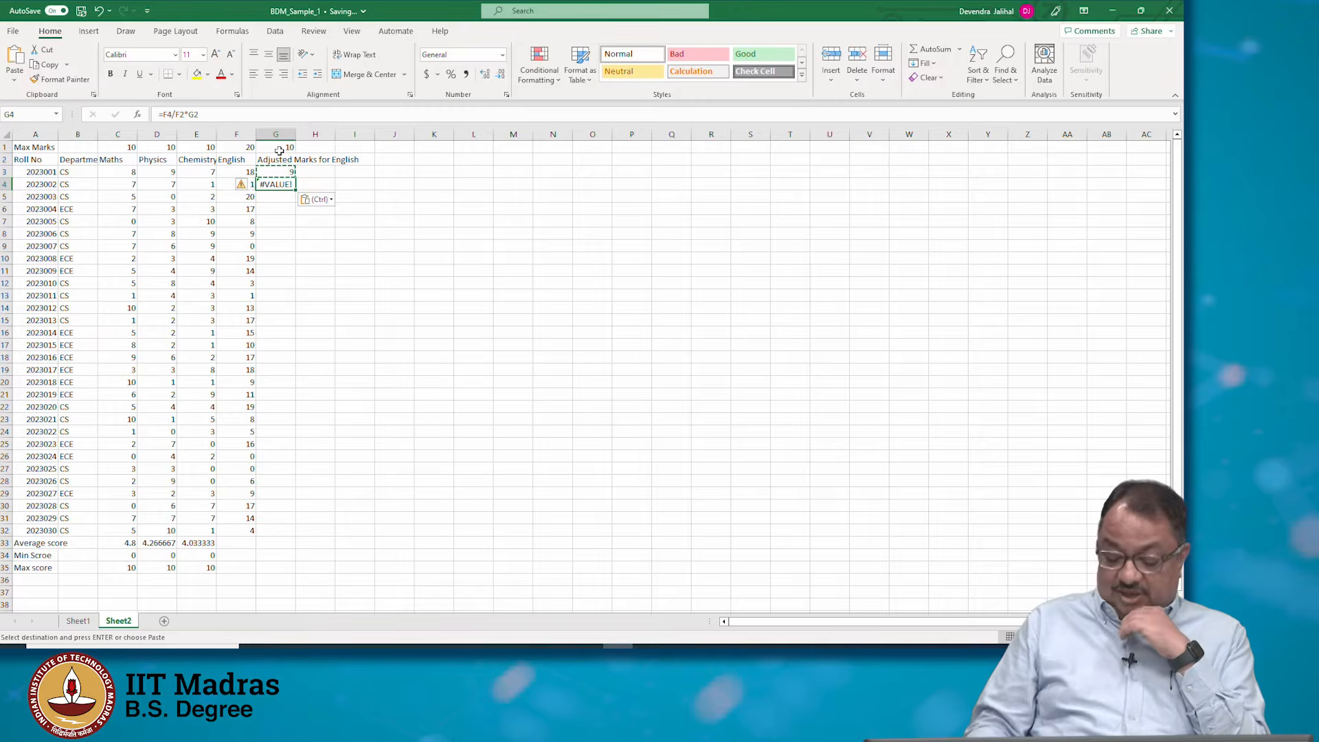
{"action": "key", "text": "Left"}
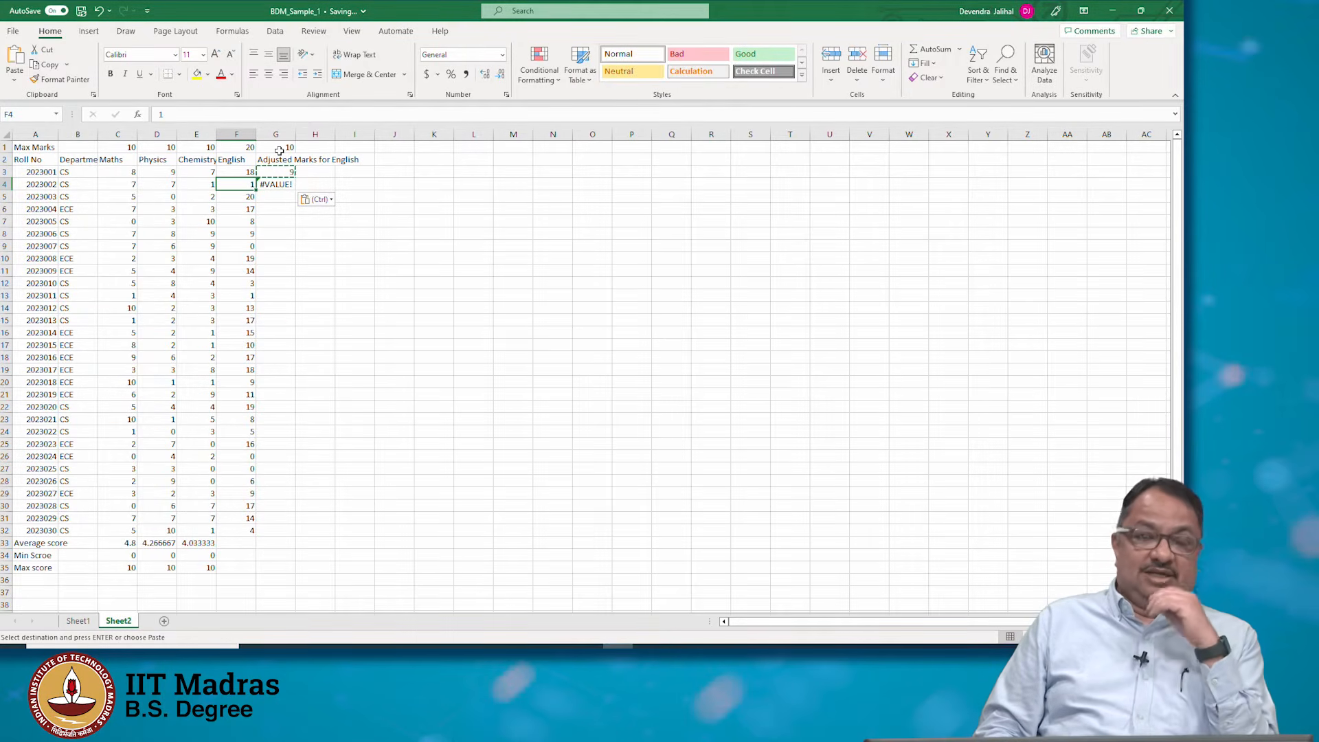
{"action": "key", "text": "Right"}
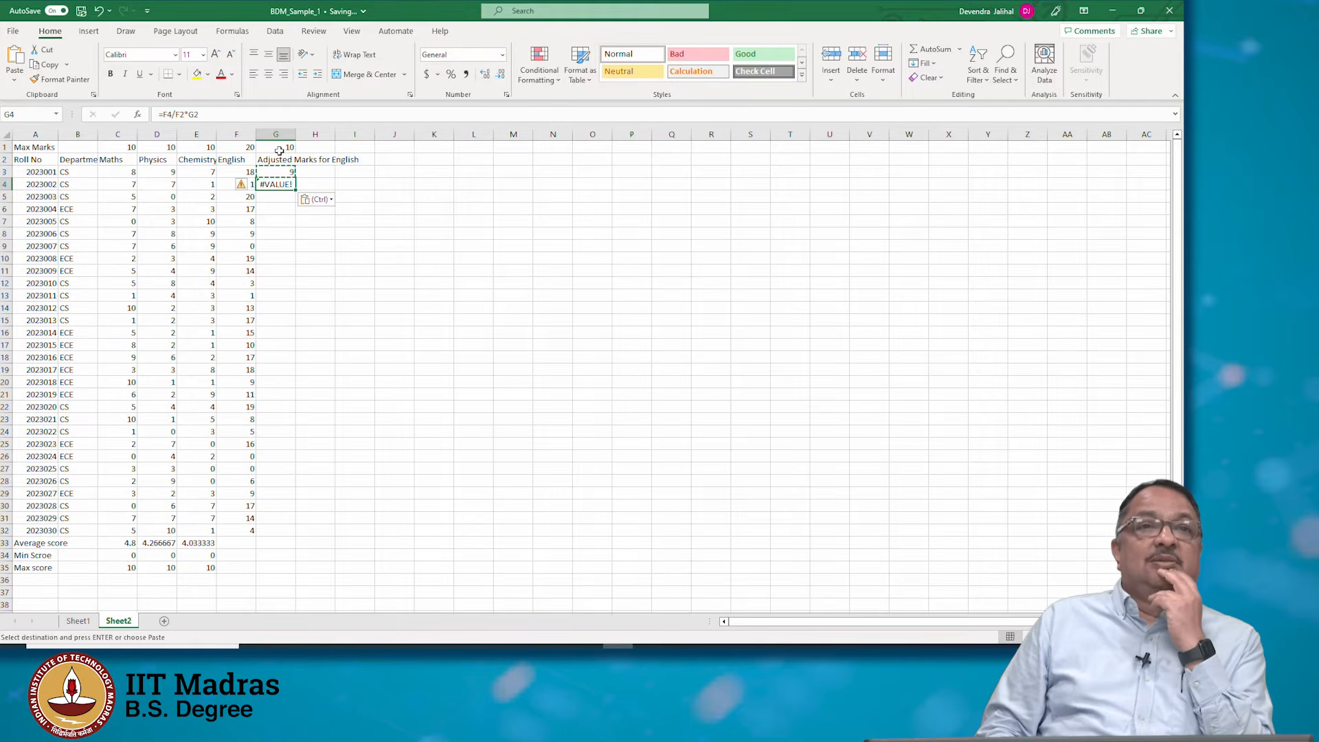
{"action": "key", "text": "Up"}
{"action": "key", "text": "Up"}
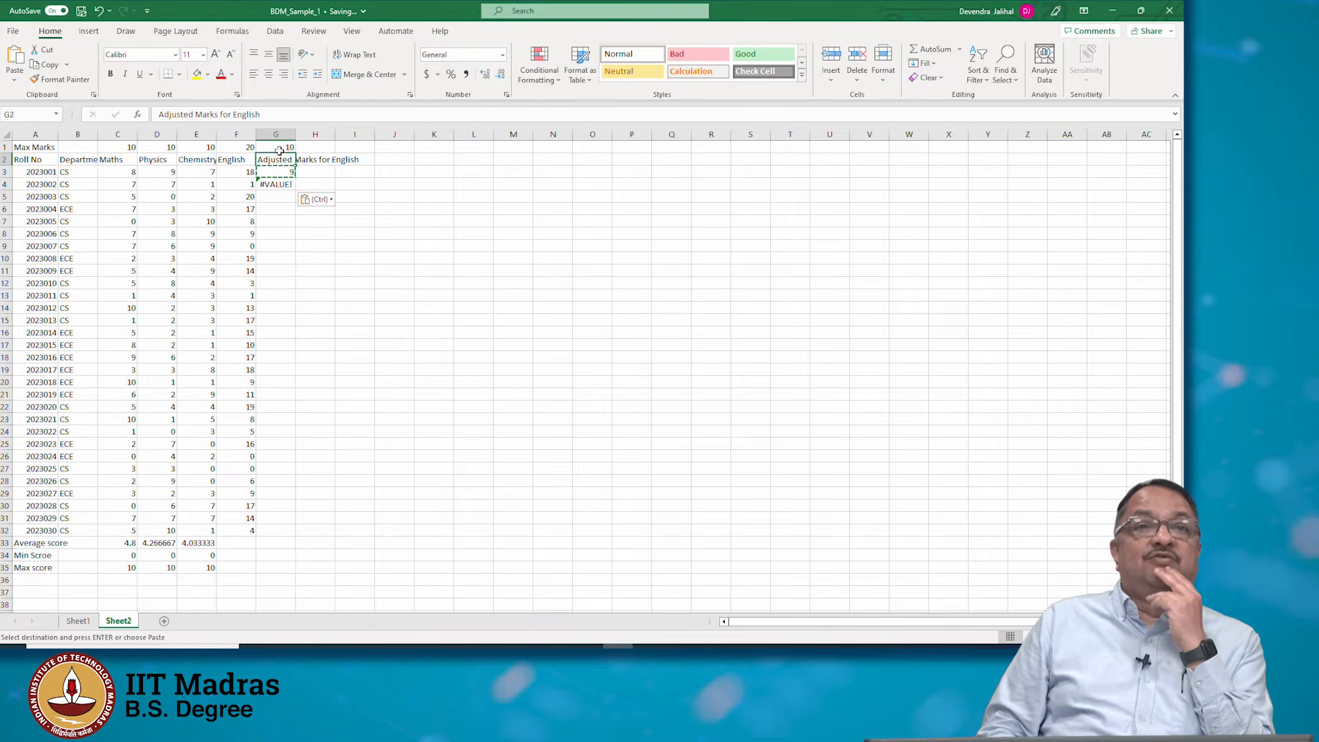
{"action": "key", "text": "Left"}
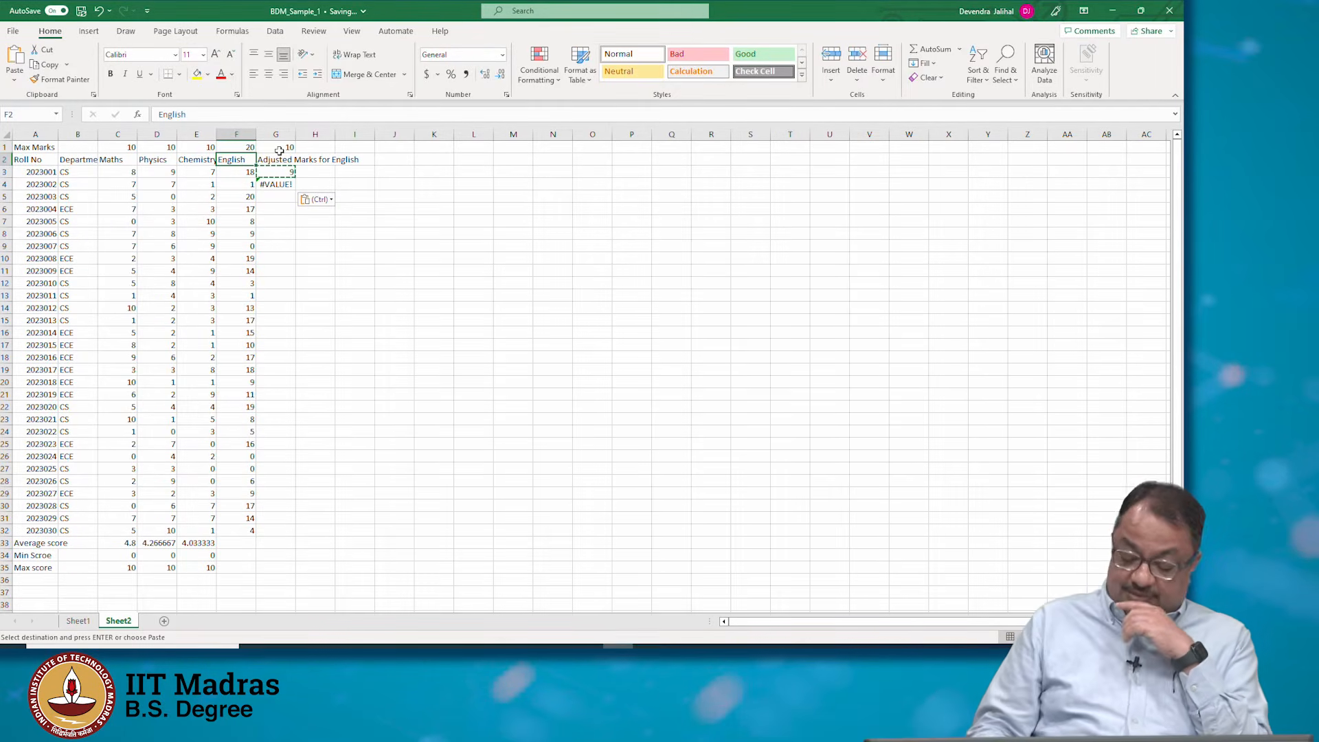
In cell G4, enter the formula =F4/F1*G1 to scale the second student's English marks
{"action": "key", "text": "Down"}
{"action": "key", "text": "Down"}
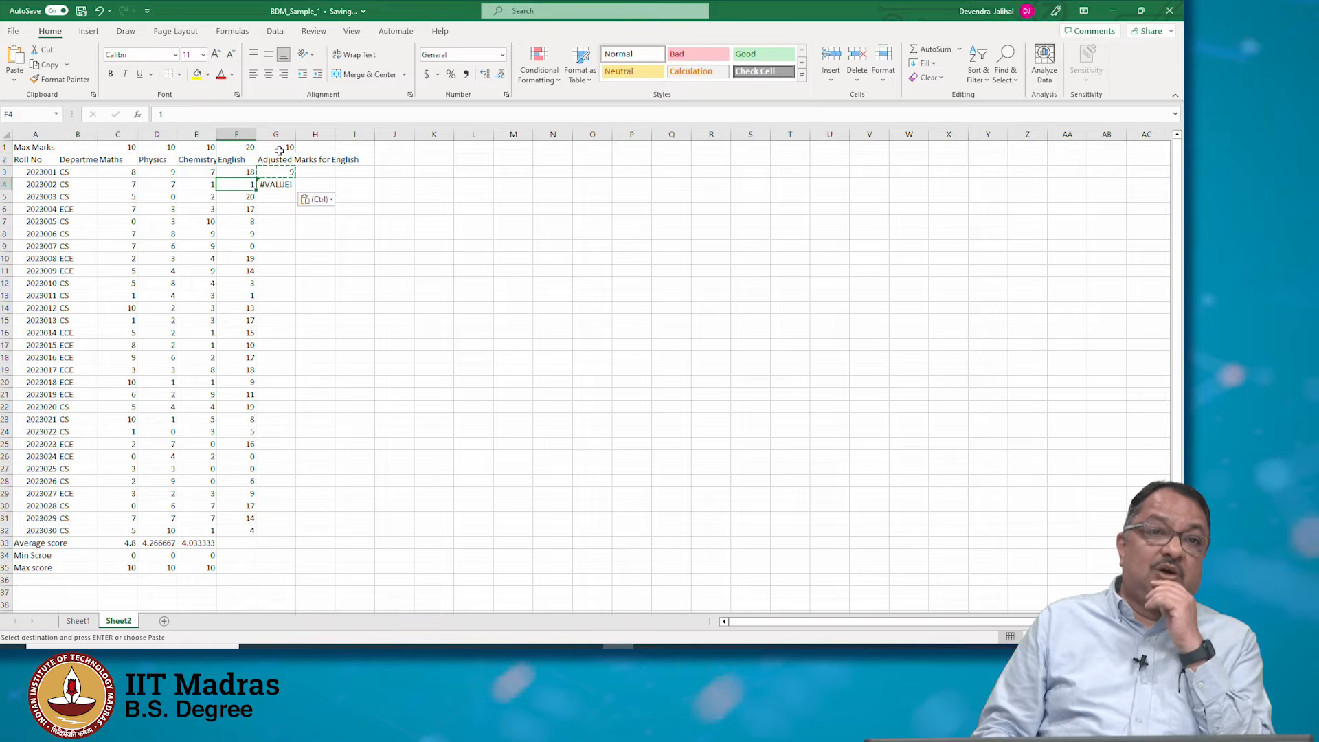
{"action": "key", "text": "Right"}
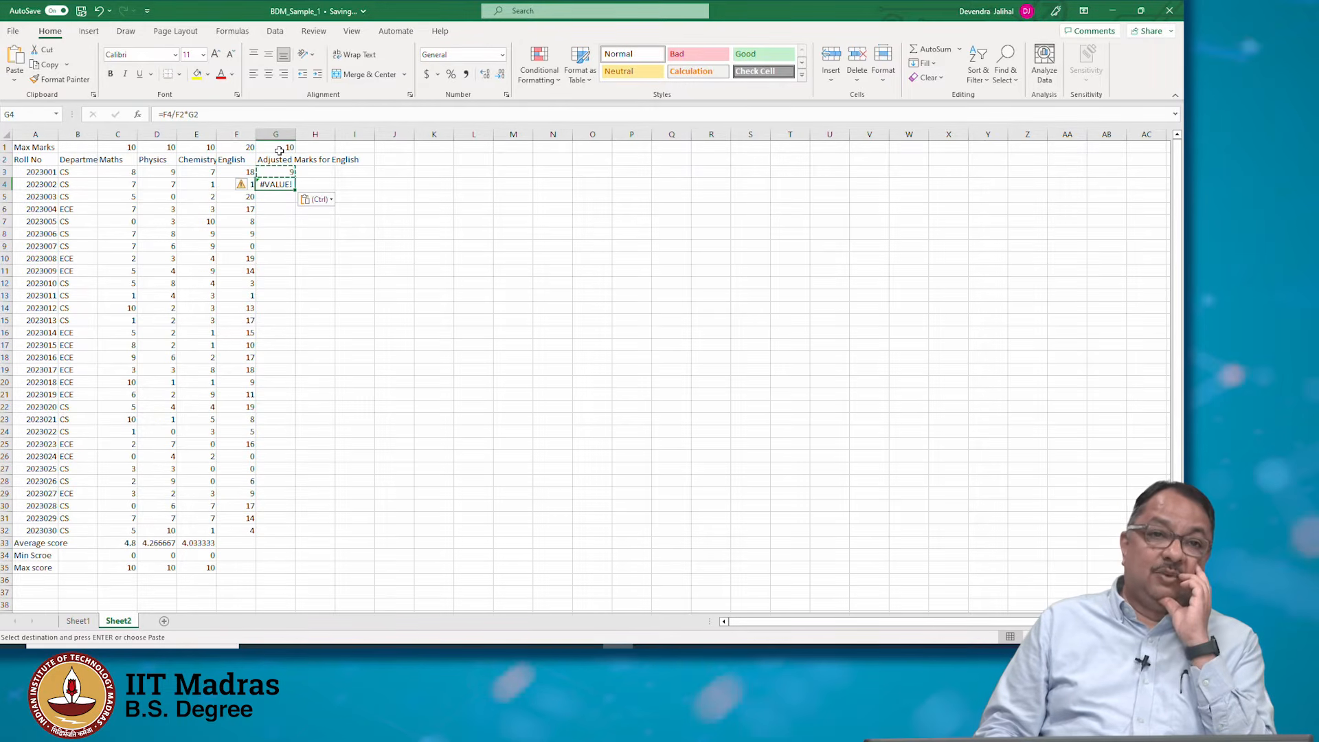
{"action": "type", "text": "="}
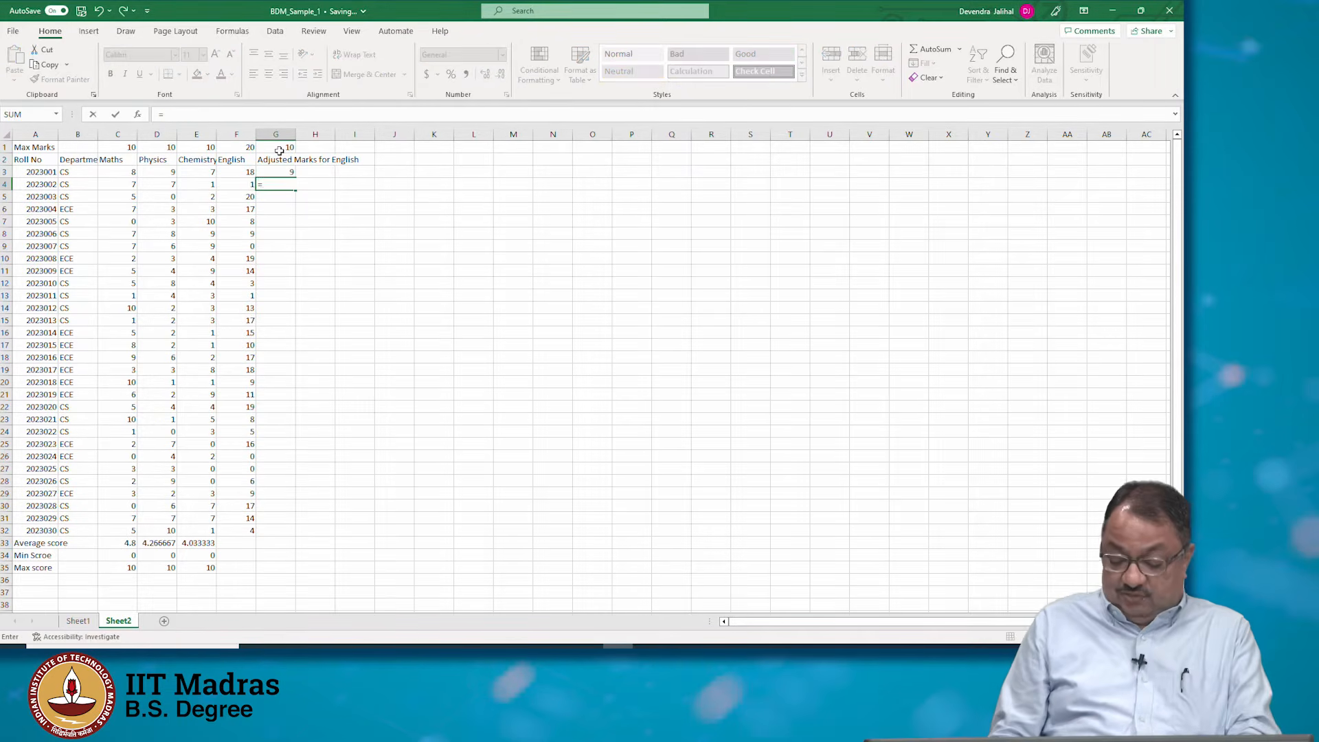
{"action": "key", "text": "Left"}
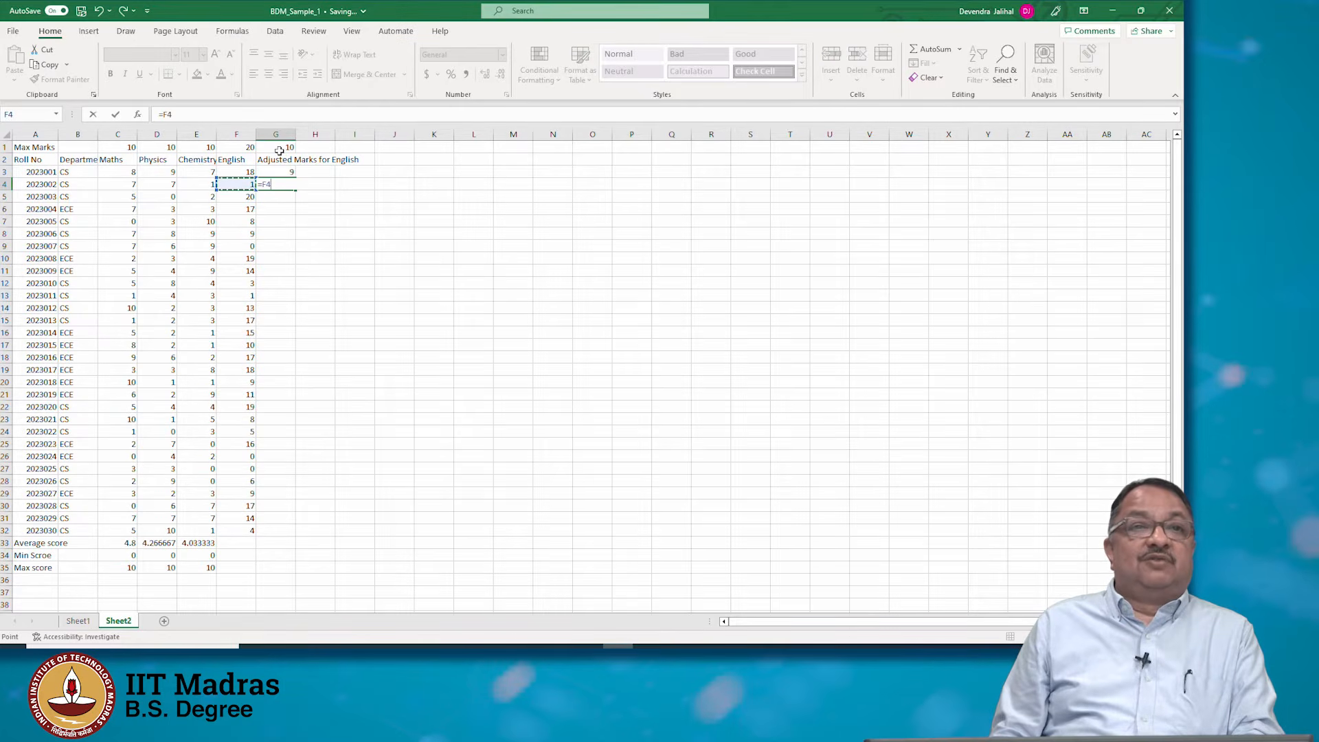
{"action": "type", "text": "/"}
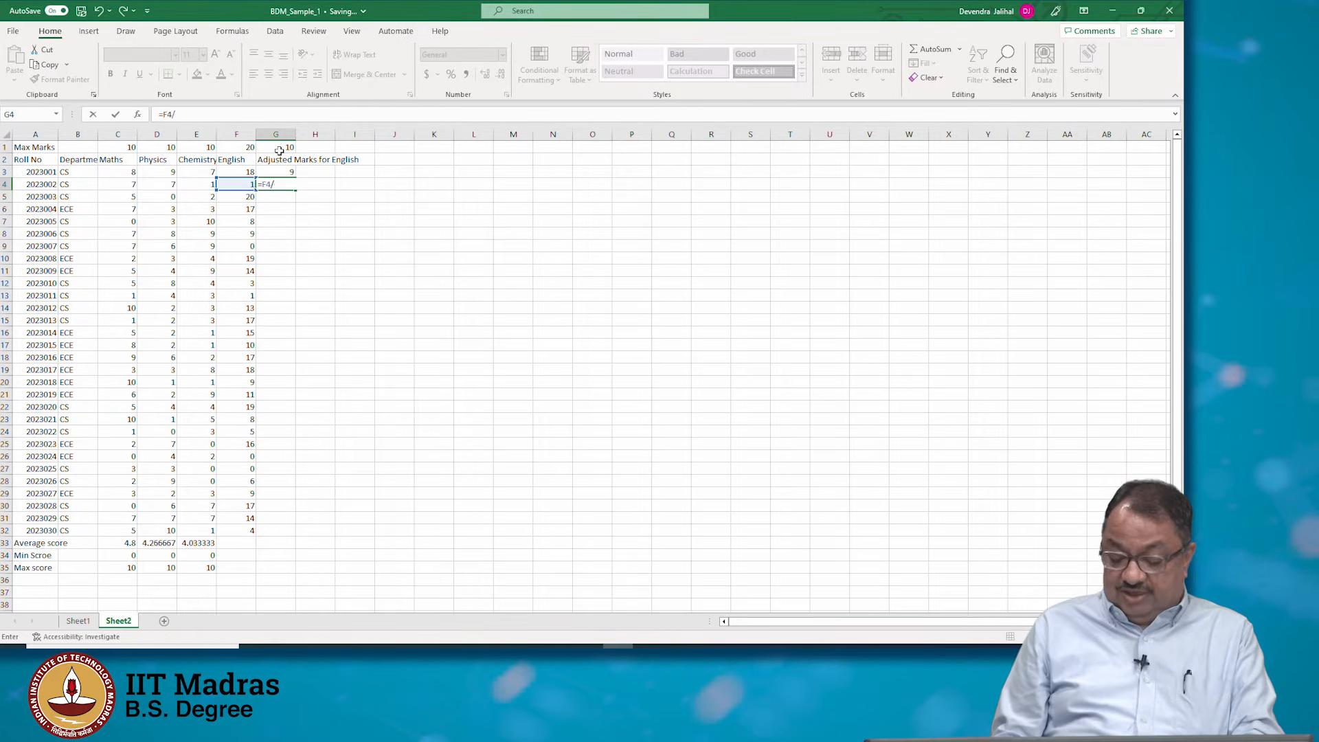
{"action": "key", "text": "Up"}
{"action": "key", "text": "Up"}
{"action": "key", "text": "Up"}
{"action": "key", "text": "Left"}
{"action": "type", "text": "*"}
{"action": "left_click", "coordinate": [279, 149]}
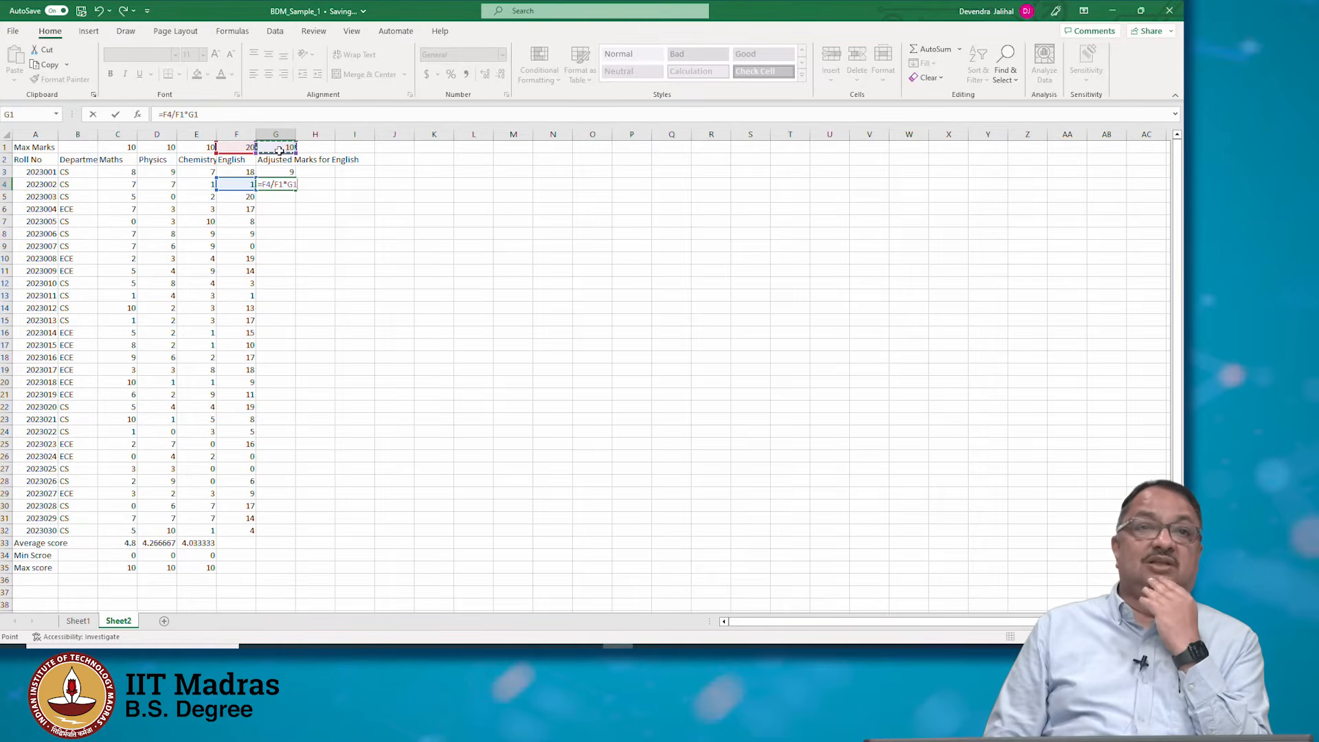
{"action": "key", "text": "Return"}
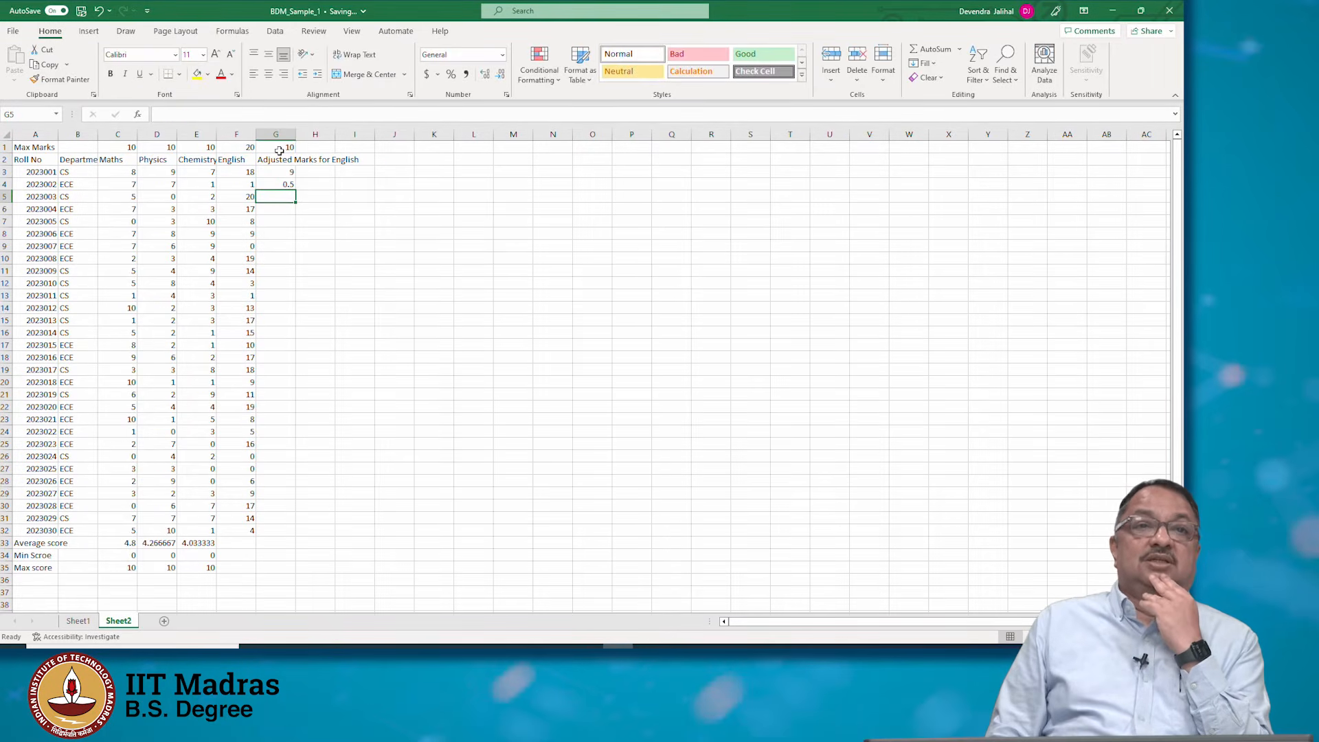
Fill the G4 formula down into G5 and inspect the copied formula's references
{"action": "key", "text": "Up"}
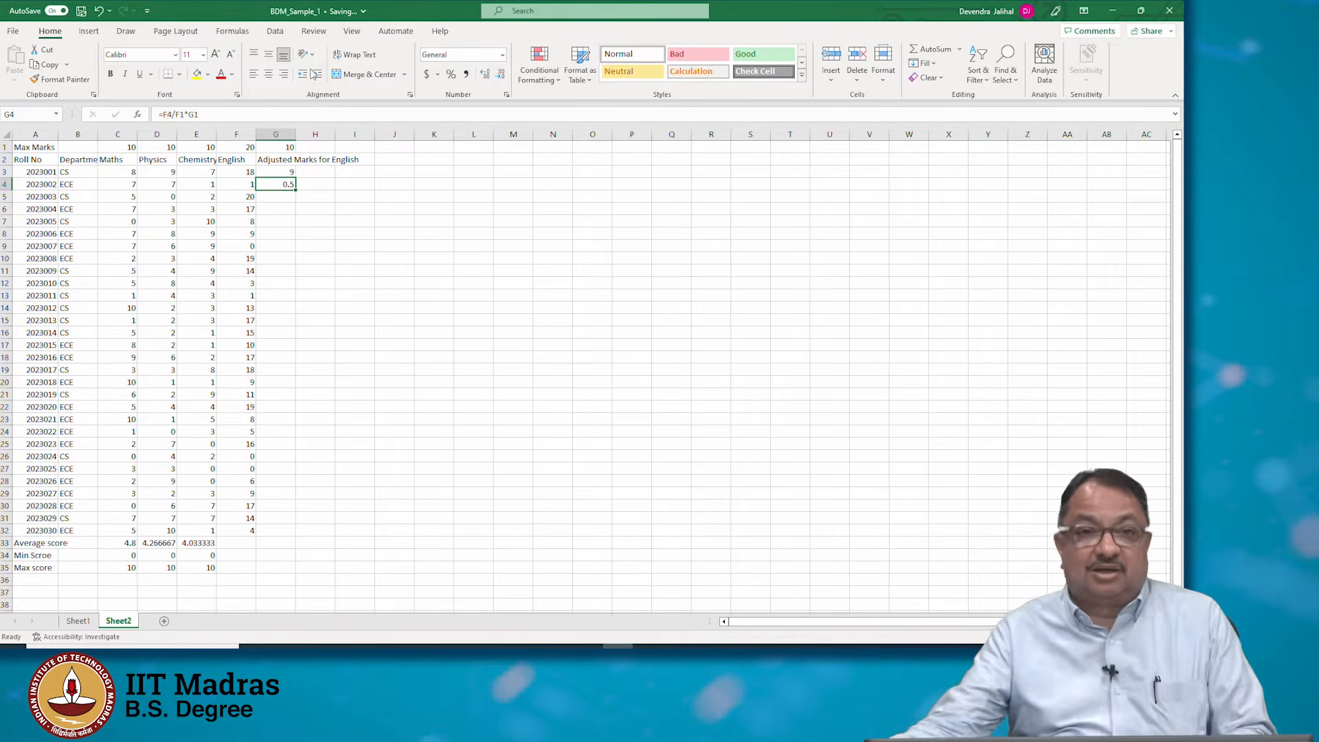
{"action": "left_click_drag", "start_coordinate": [297, 189], "coordinate": [296, 202]}
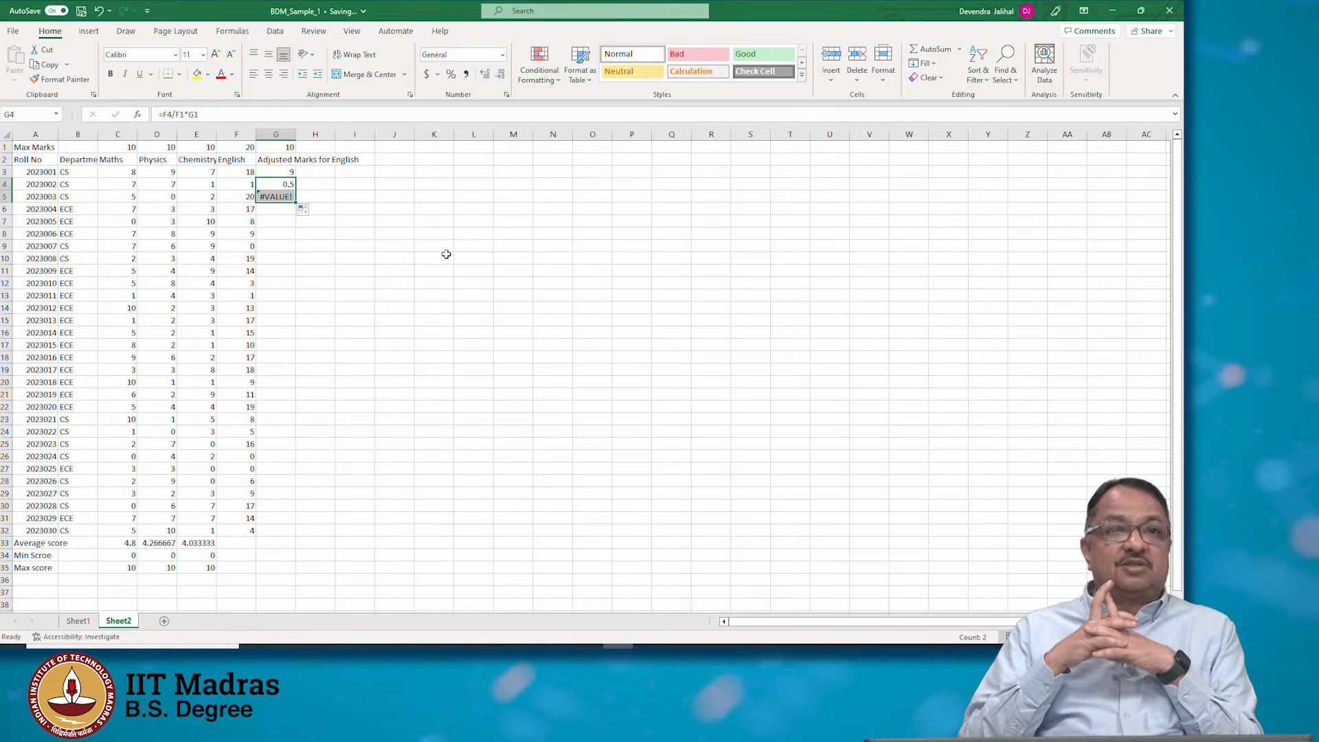
{"action": "key", "text": "Up"}
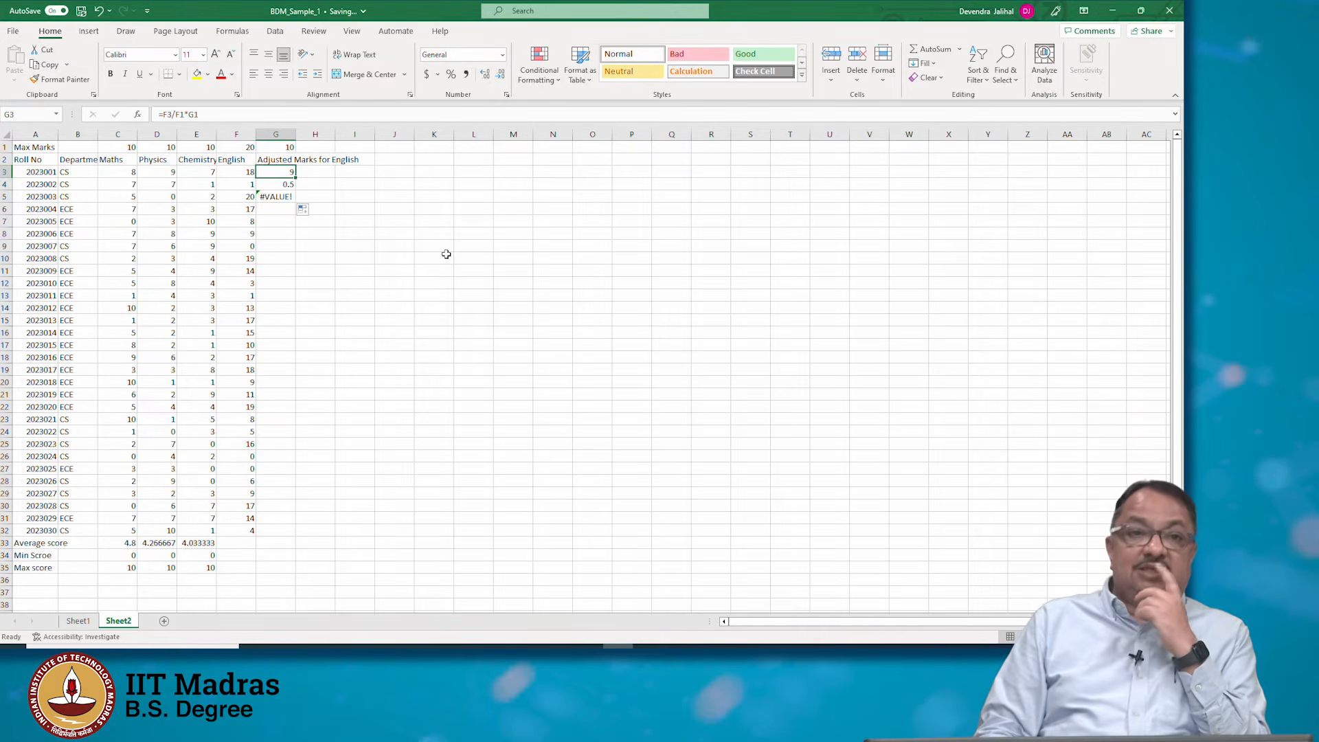
{"action": "key", "text": "Down"}
{"action": "key", "text": "Down"}
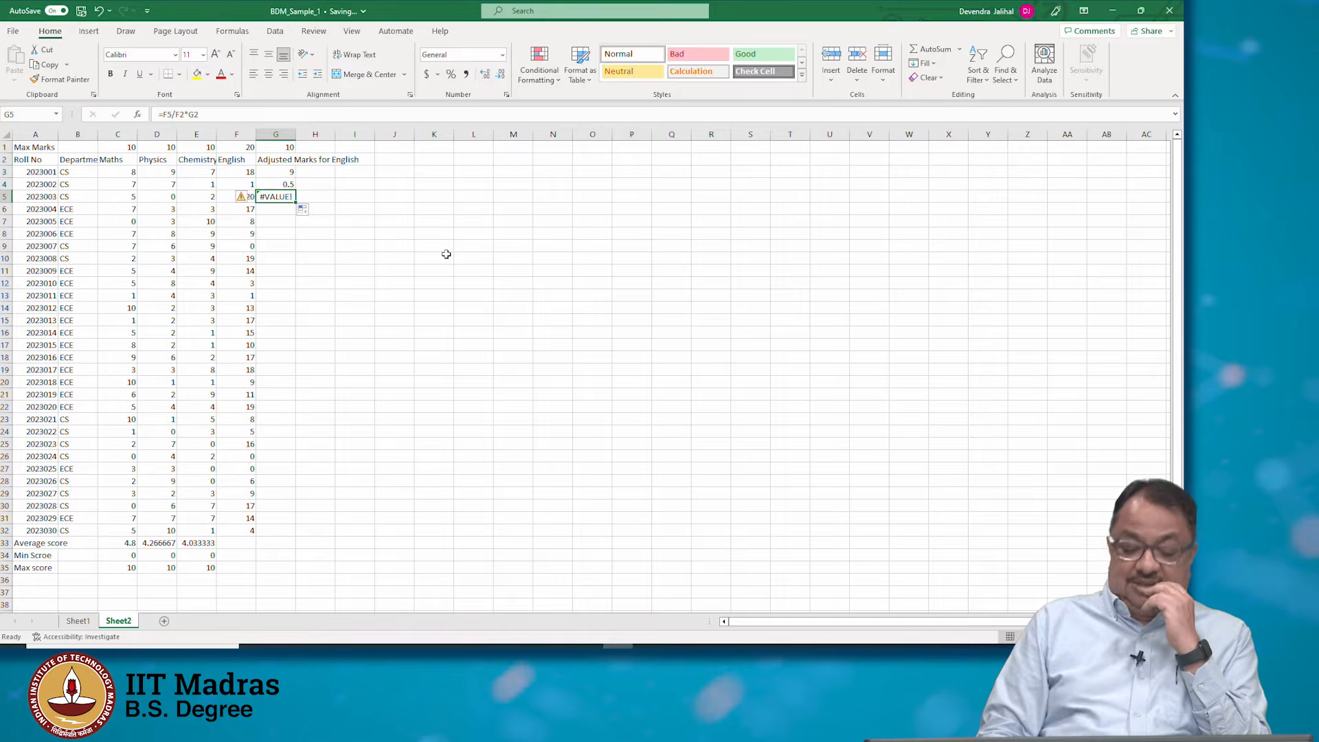
{"action": "key", "text": "F2"}
{"action": "key", "text": "Up"}
{"action": "key", "text": "Up"}
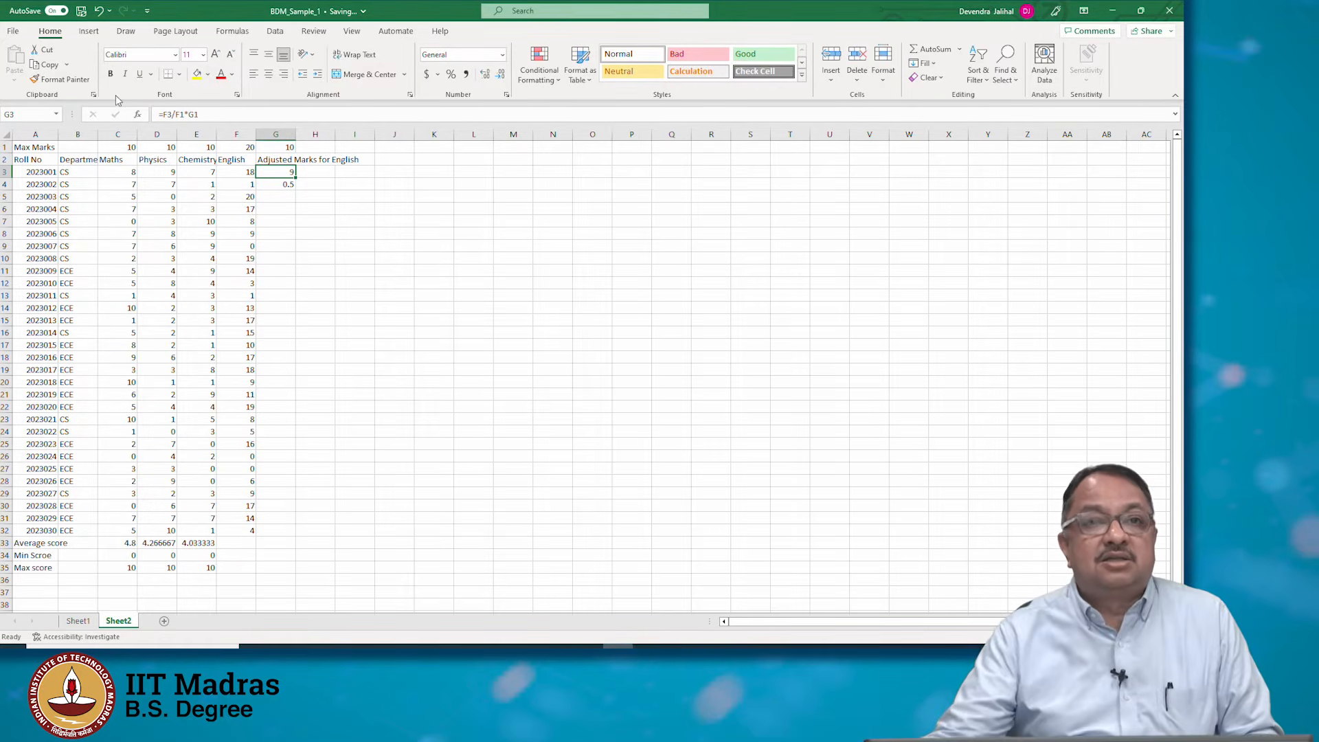
Edit the G3 formula to =F3/F$1*G$1 so the row 1 references stay fixed
{"action": "left_click", "coordinate": [169, 112]}
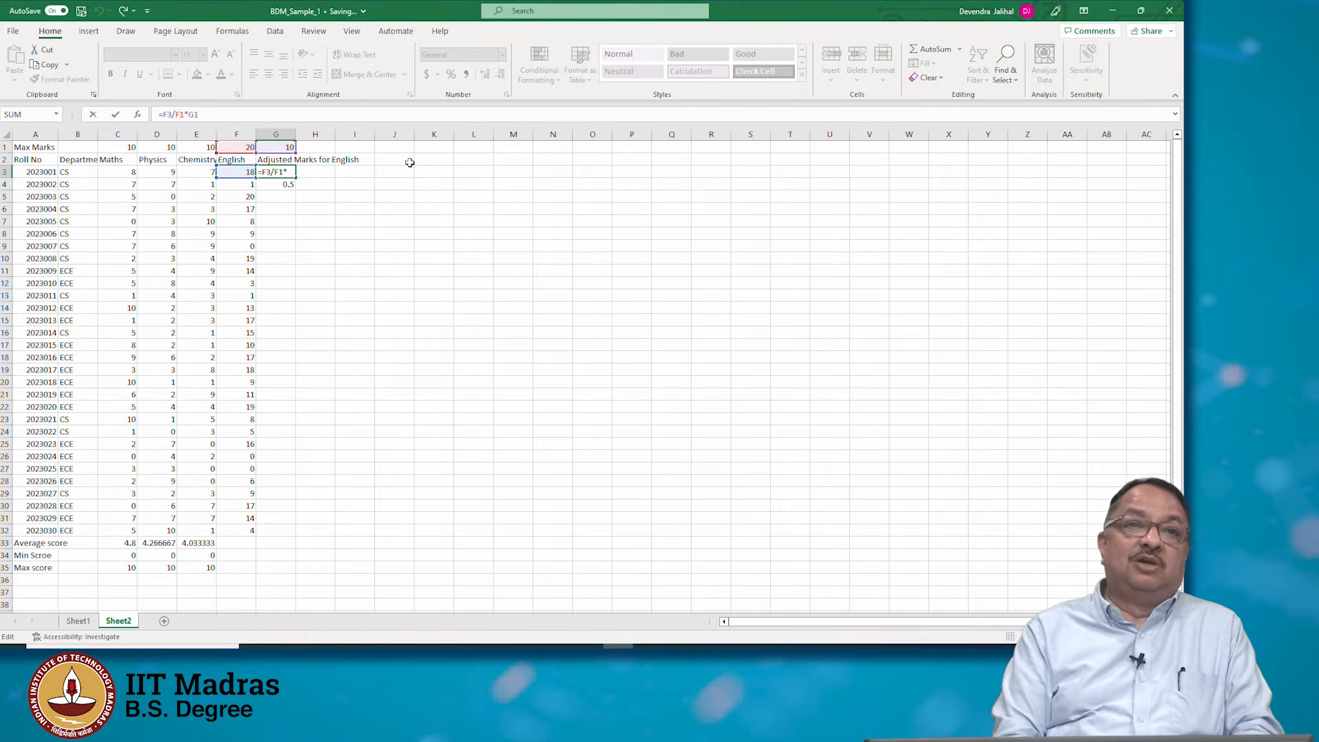
{"action": "type", "text": "$"}
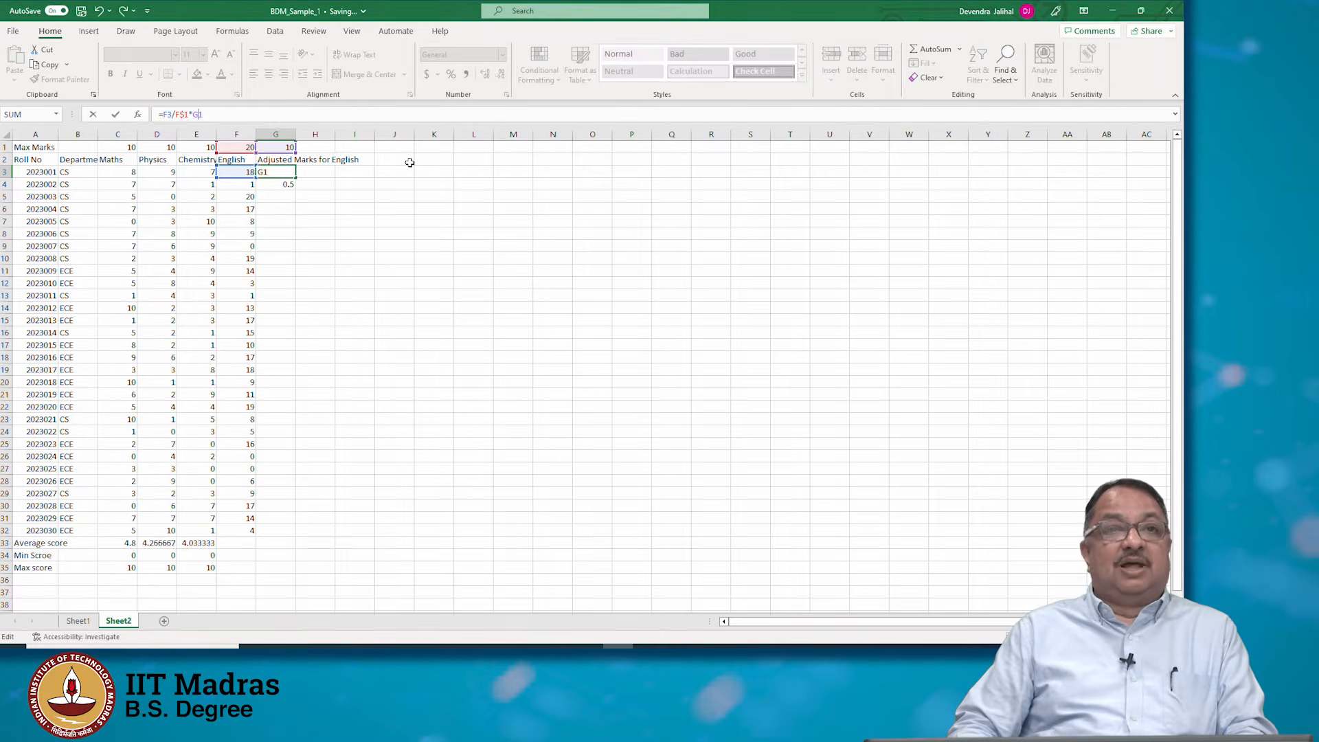
{"action": "type", "text": "$"}
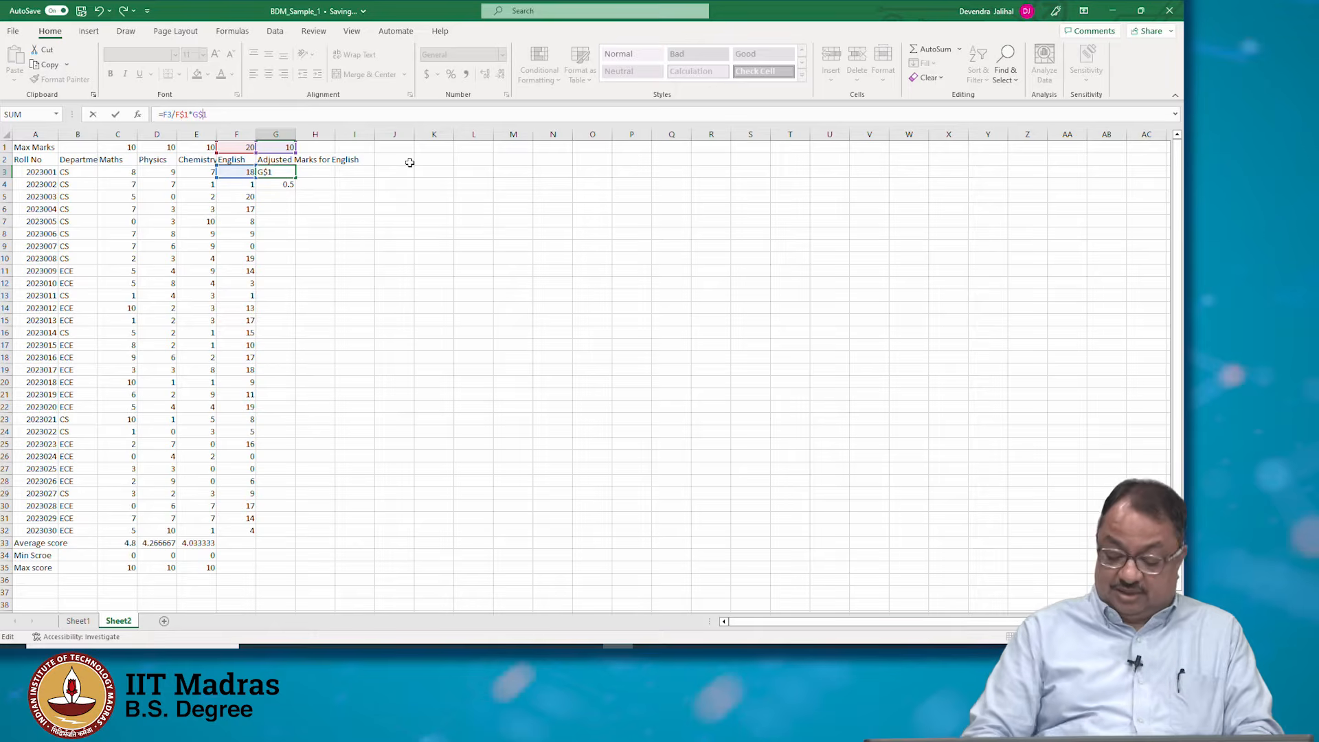
{"action": "key", "text": "Return"}
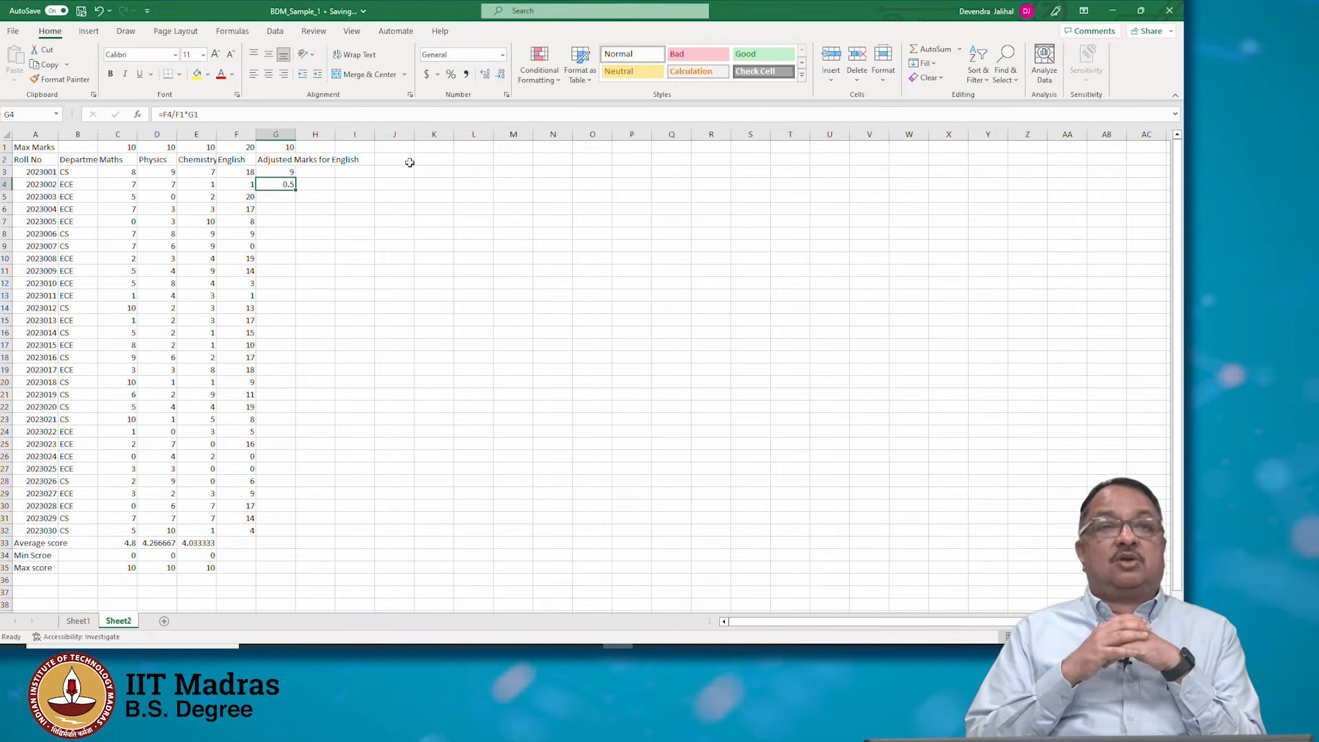
{"action": "key", "text": "Up"}
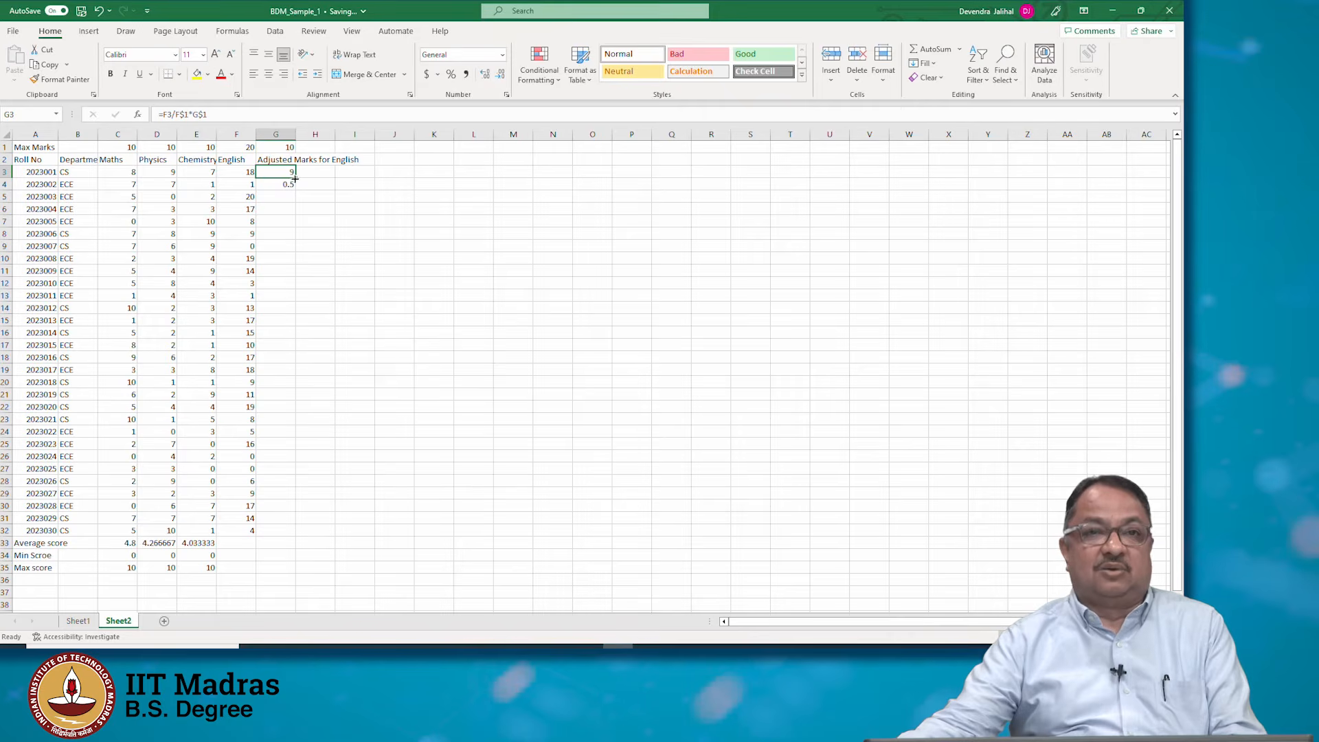
{"action": "left_click_drag", "start_coordinate": [294, 178], "coordinate": [296, 186]}
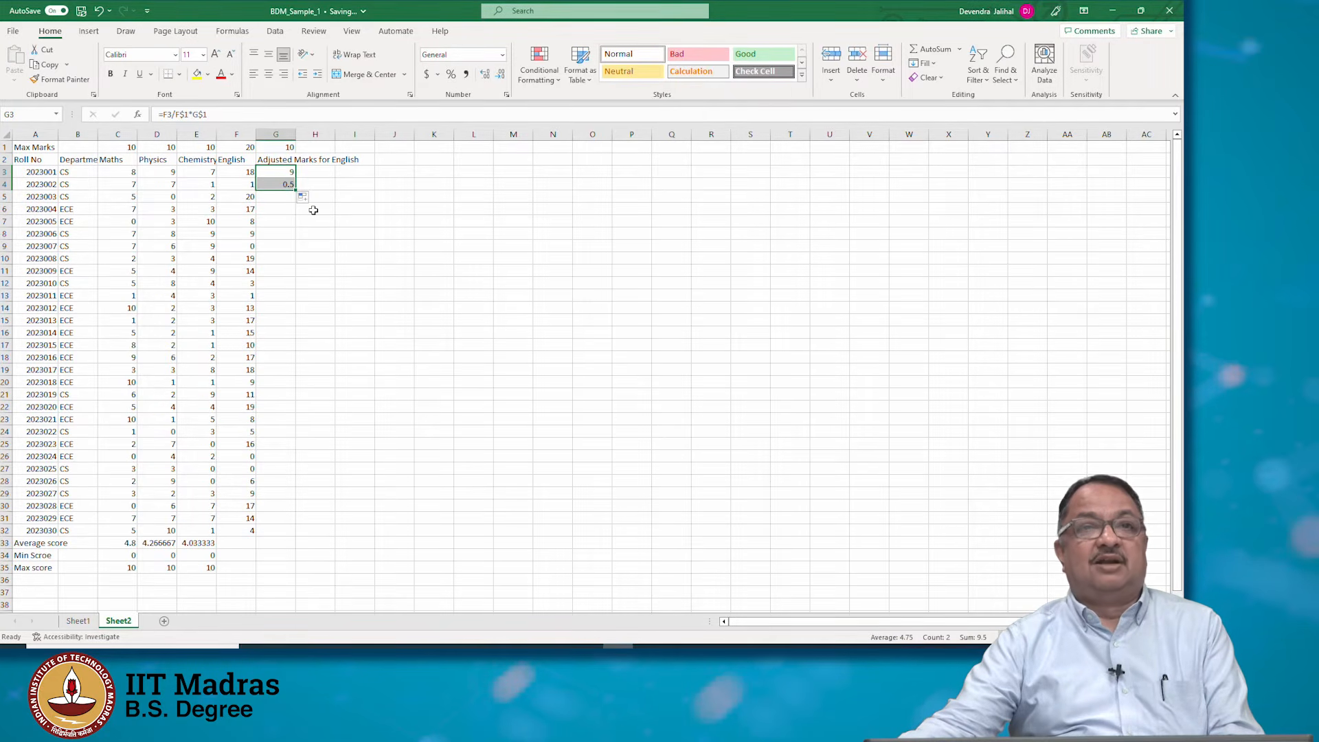
{"action": "left_click", "coordinate": [292, 170]}
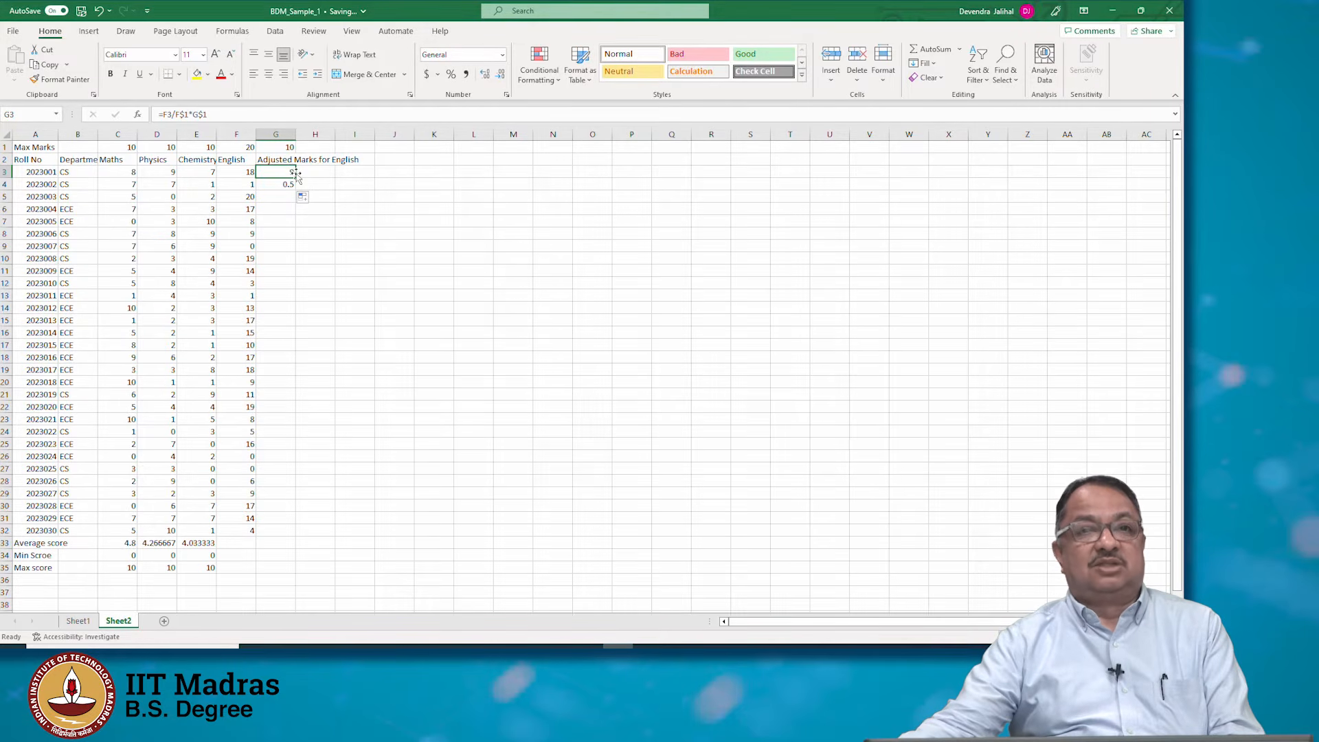
{"action": "left_click_drag", "start_coordinate": [295, 174], "coordinate": [294, 188]}
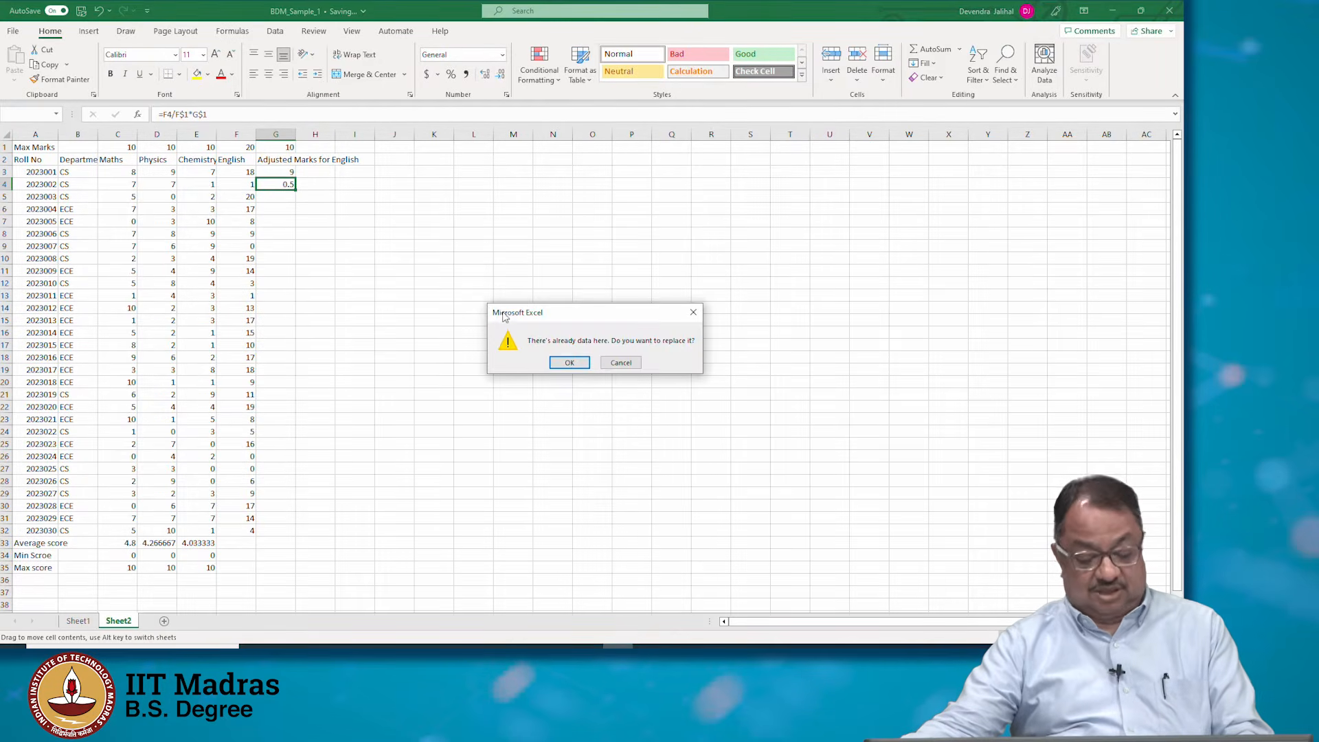
{"action": "key", "text": "Escape"}
Fill the G3 formula down through G32 and check the copied formulas in the column
{"action": "left_click_drag", "start_coordinate": [296, 177], "coordinate": [299, 530]}
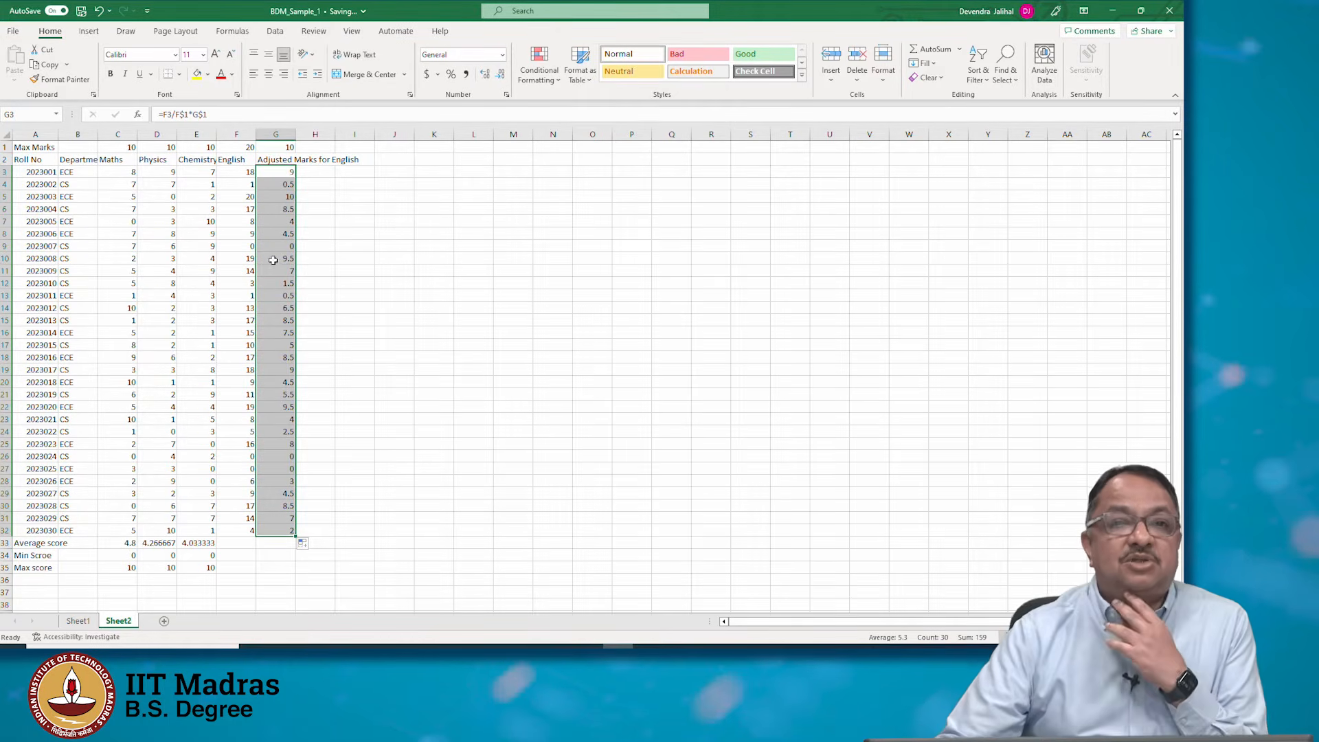
{"action": "left_click", "coordinate": [287, 319]}
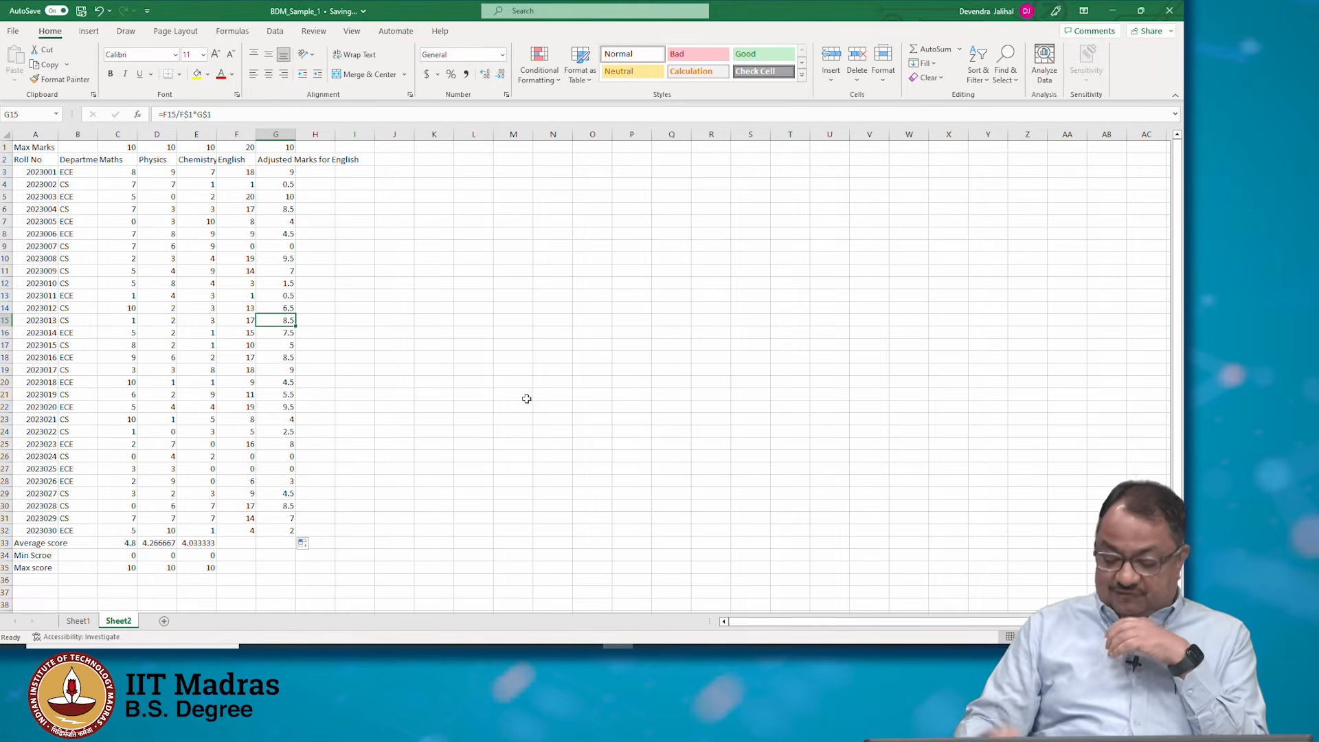
{"action": "key", "text": "Up"}
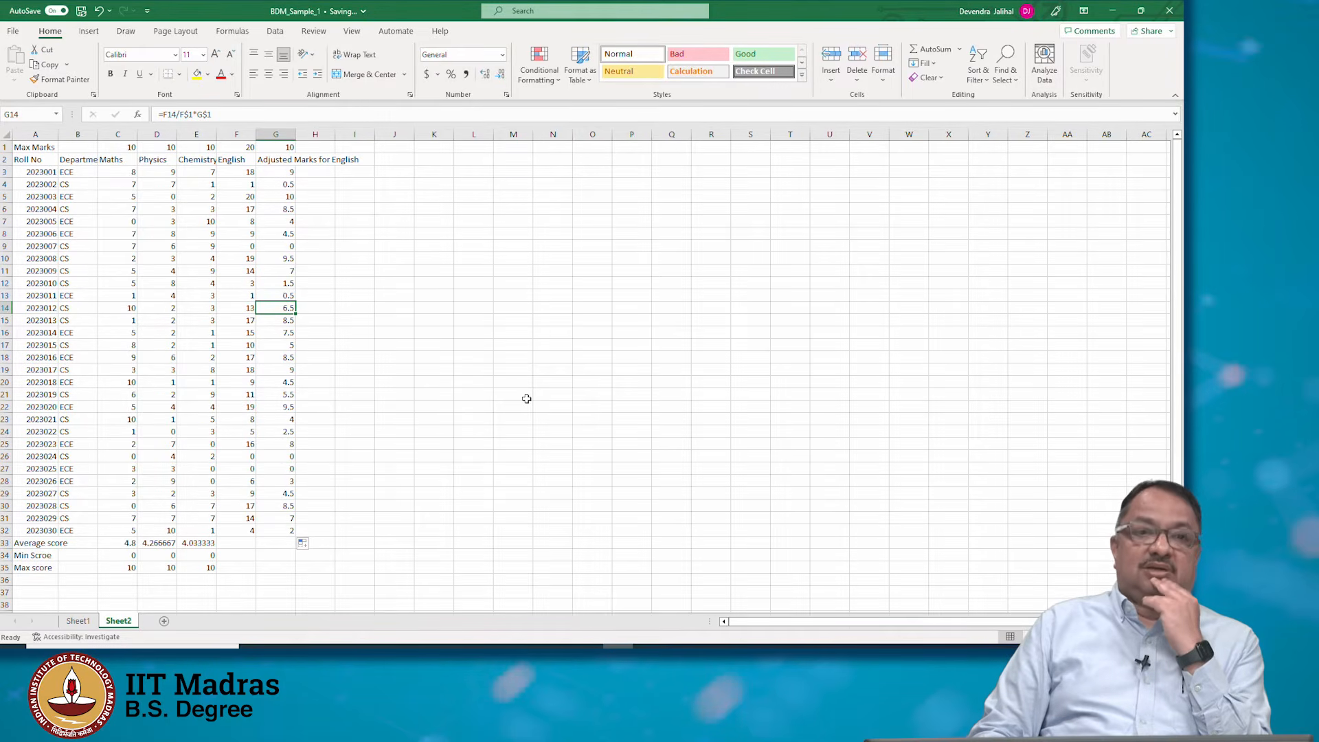
{"action": "key", "text": "Up"}
{"action": "key", "text": "Up"}
{"action": "key", "text": "Up"}
{"action": "key", "text": "Up"}
{"action": "key", "text": "Up"}
{"action": "key", "text": "Up"}
{"action": "key", "text": "Up"}
{"action": "key", "text": "Up"}
{"action": "key", "text": "Up"}
{"action": "key", "text": "Up"}
{"action": "key", "text": "Up"}
{"action": "key", "text": "Up"}
{"action": "key", "text": "Up"}
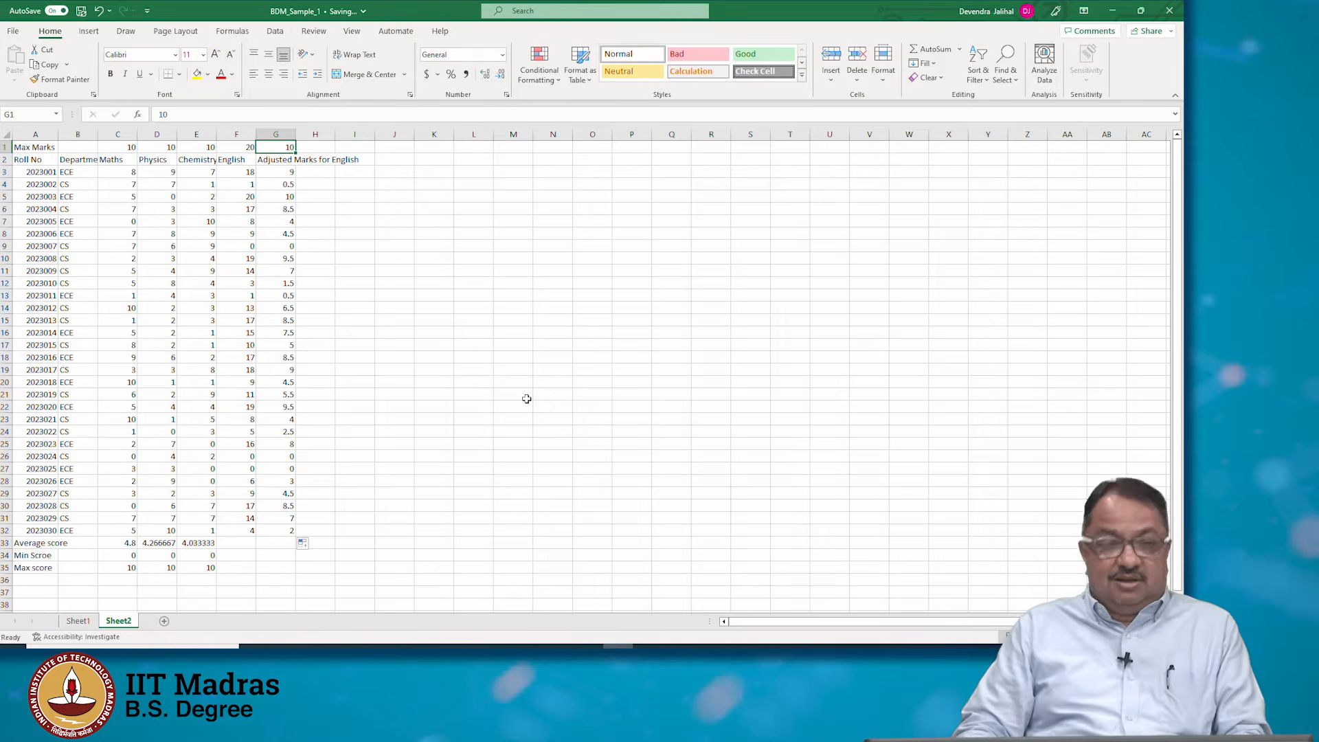
{"action": "key", "text": "Right"}
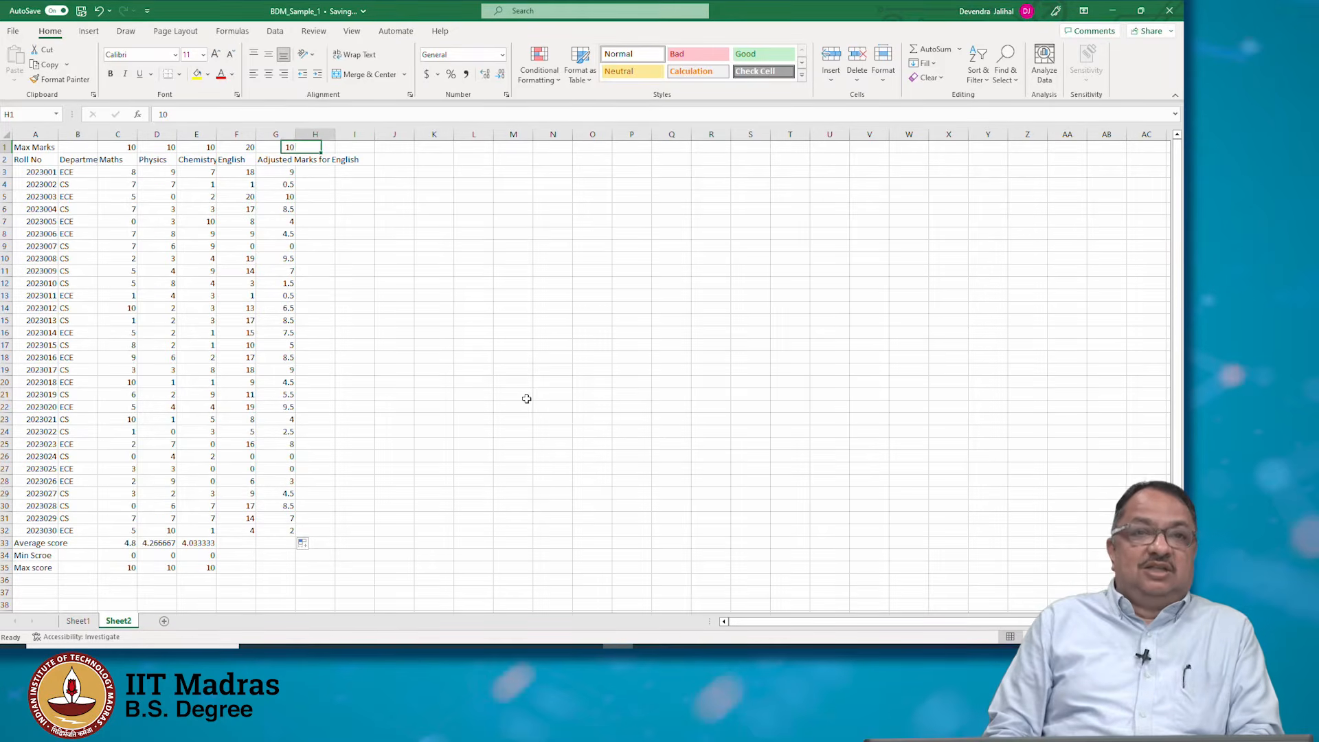
{"action": "type", "text": "Sum"}
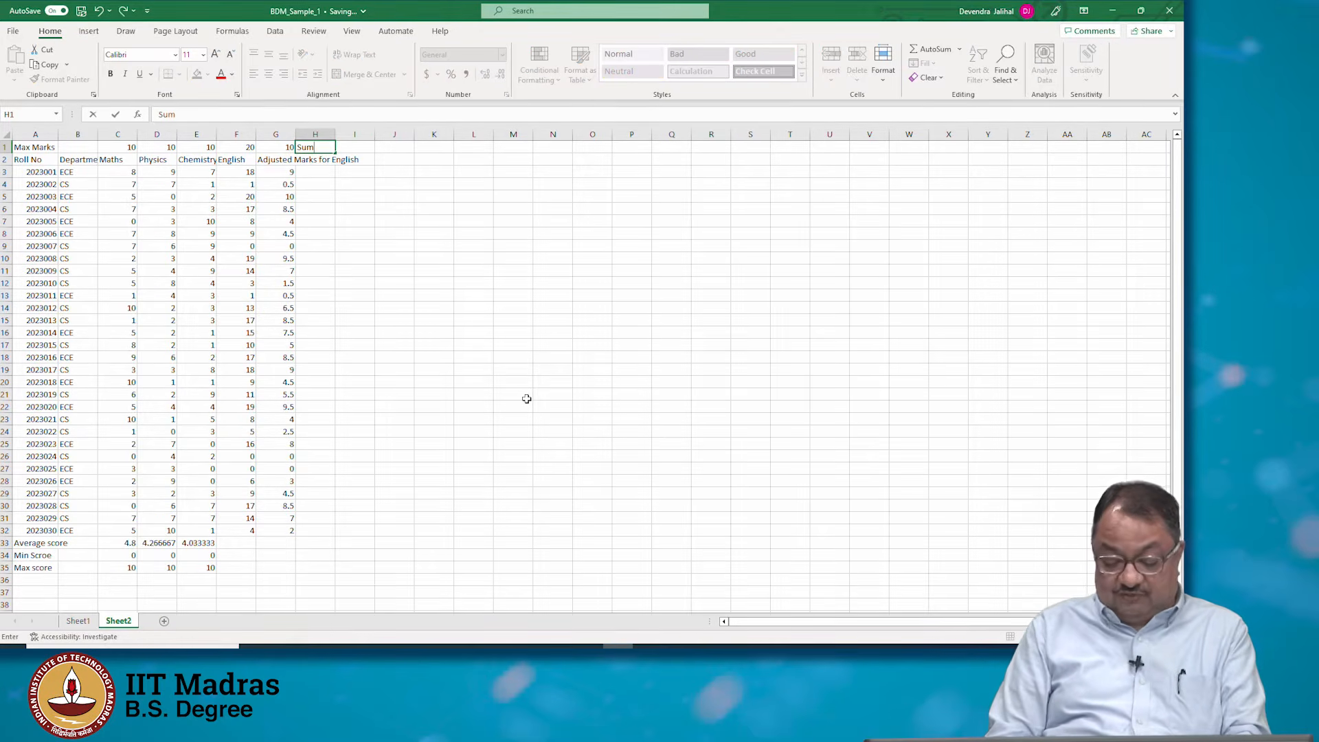
{"action": "key", "text": "Return"}
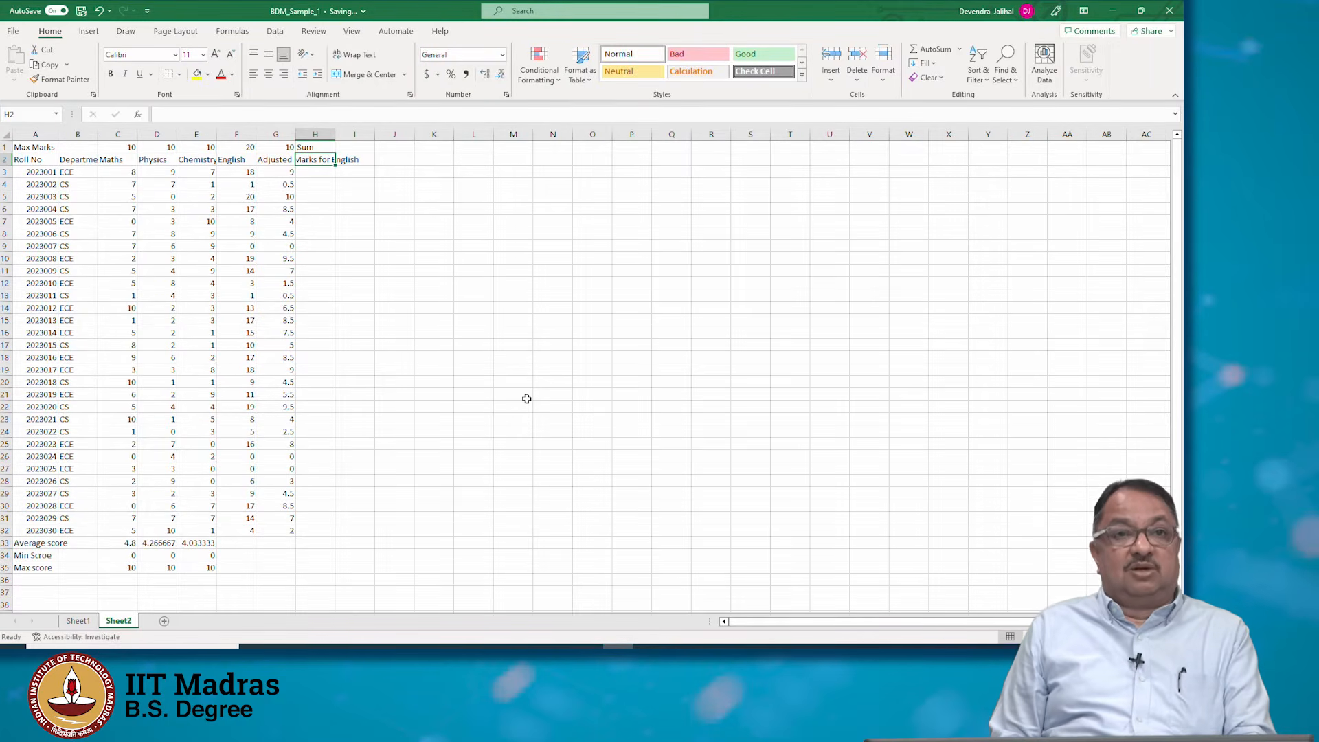
{"action": "key", "text": "Up"}
{"action": "key", "text": "BackSpace"}
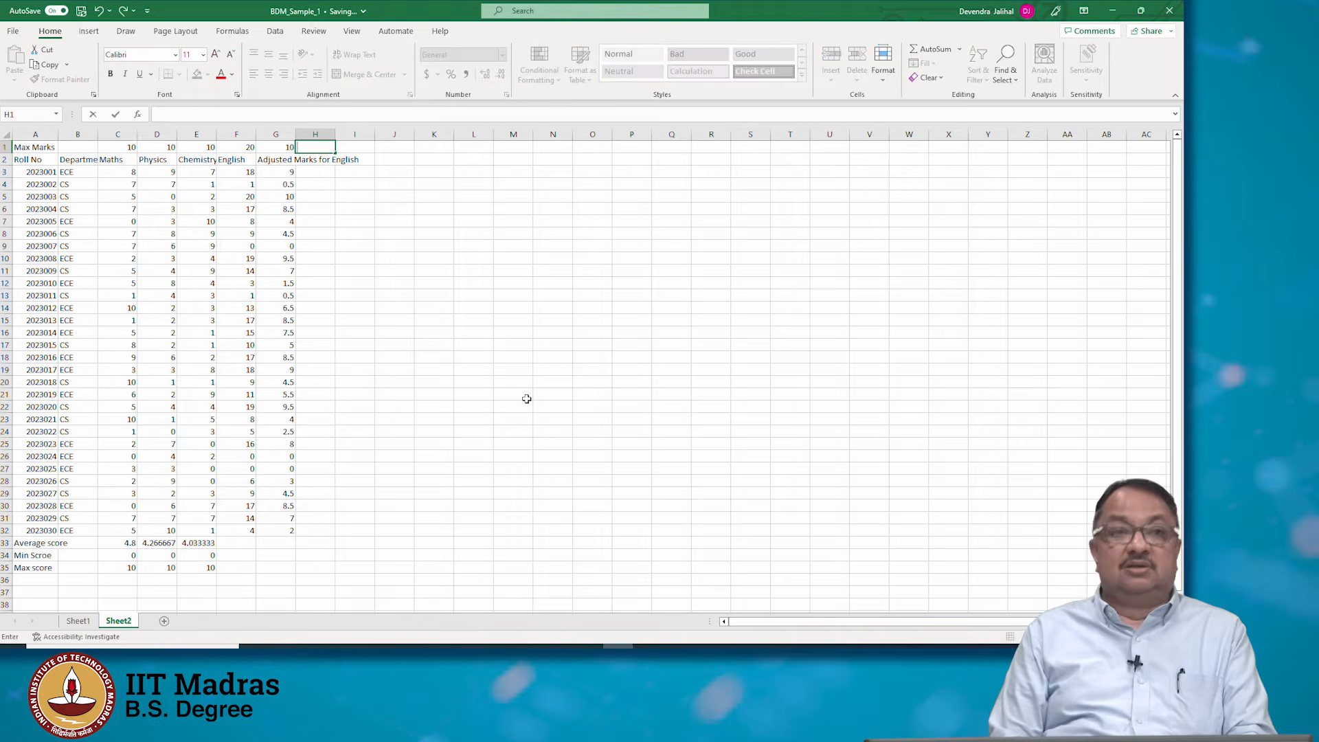
{"action": "key", "text": "Return"}
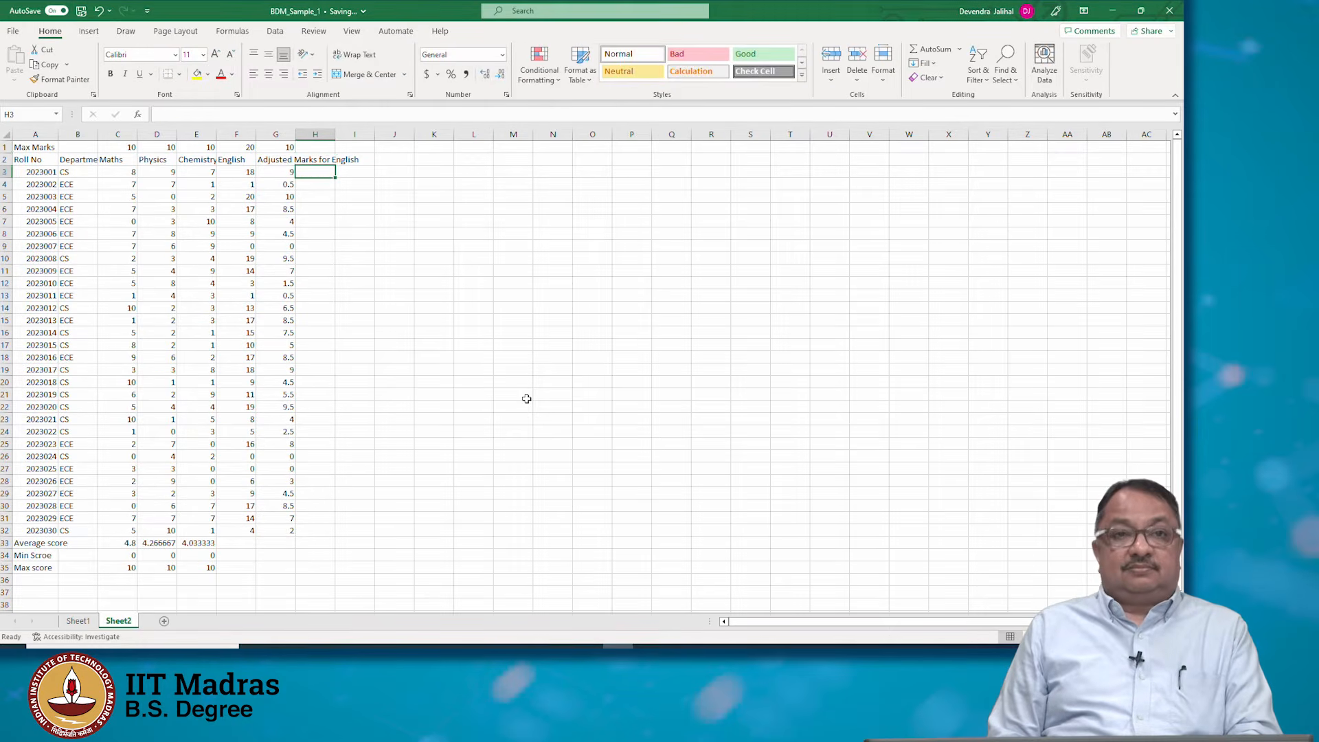
Add the header Total Marks in H2 and enter =C3+D3+E3+G3 in H3 to total the first student's marks
{"action": "type", "text": "Total Marks"}
{"action": "key", "text": "Return"}
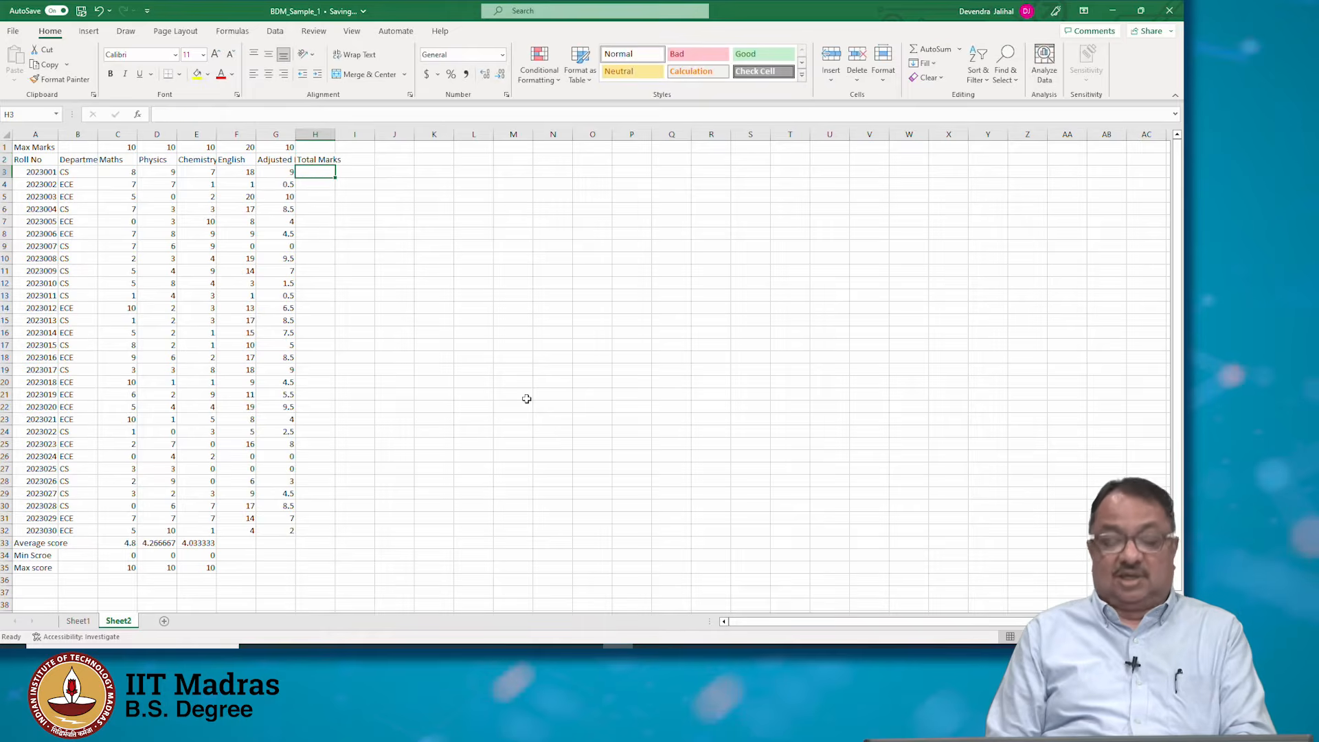
{"action": "type", "text": "="}
{"action": "key", "text": "Right"}
{"action": "key", "text": "Right"}
{"action": "key", "text": "Right"}
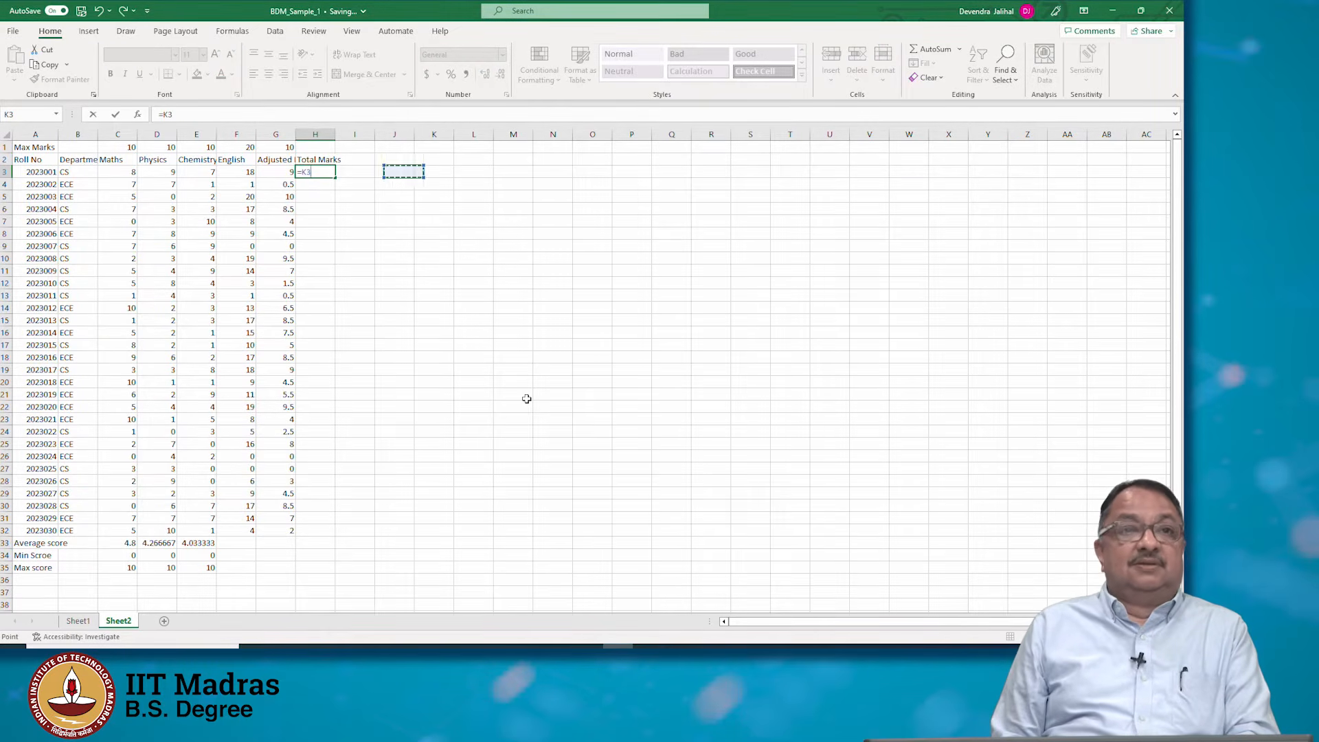
{"action": "key", "text": "Left"}
{"action": "key", "text": "Left"}
{"action": "key", "text": "Left"}
{"action": "key", "text": "Left"}
{"action": "key", "text": "Left"}
{"action": "key", "text": "Left"}
{"action": "key", "text": "Left"}
{"action": "key", "text": "Left"}
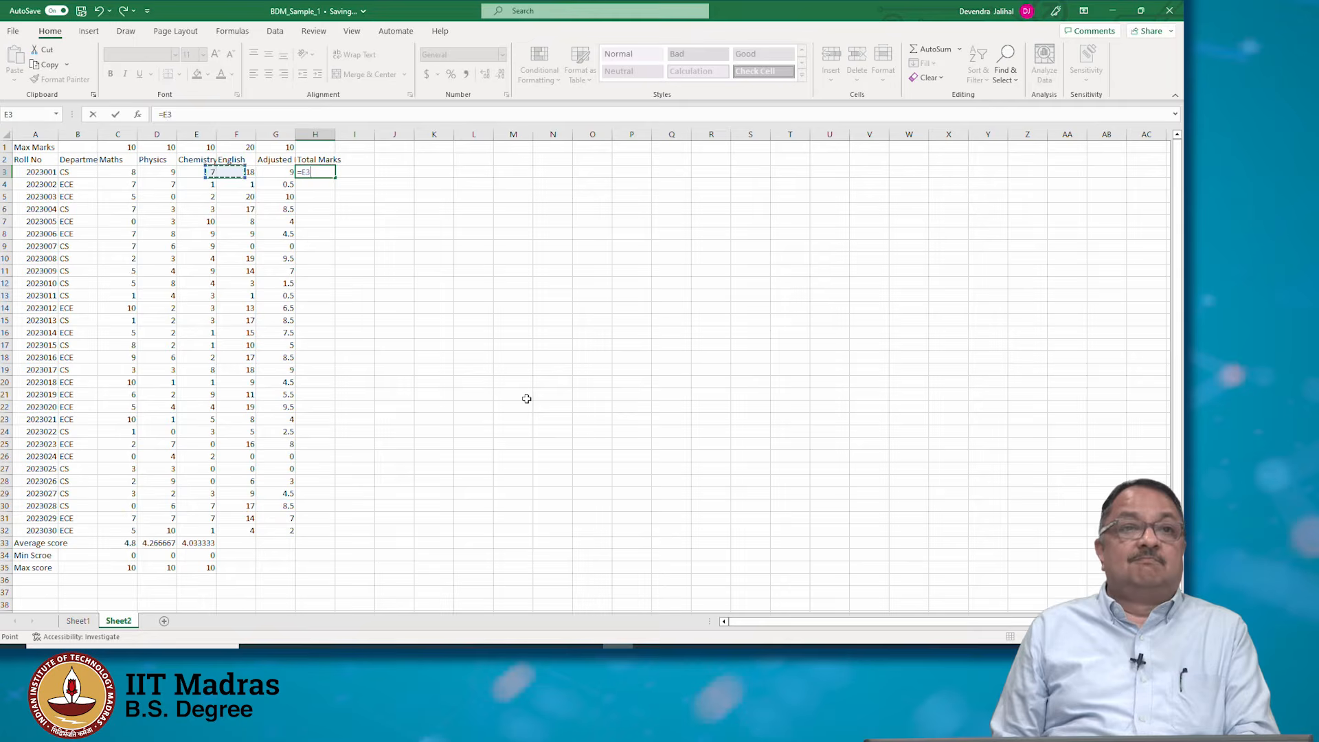
{"action": "type", "text": "+"}
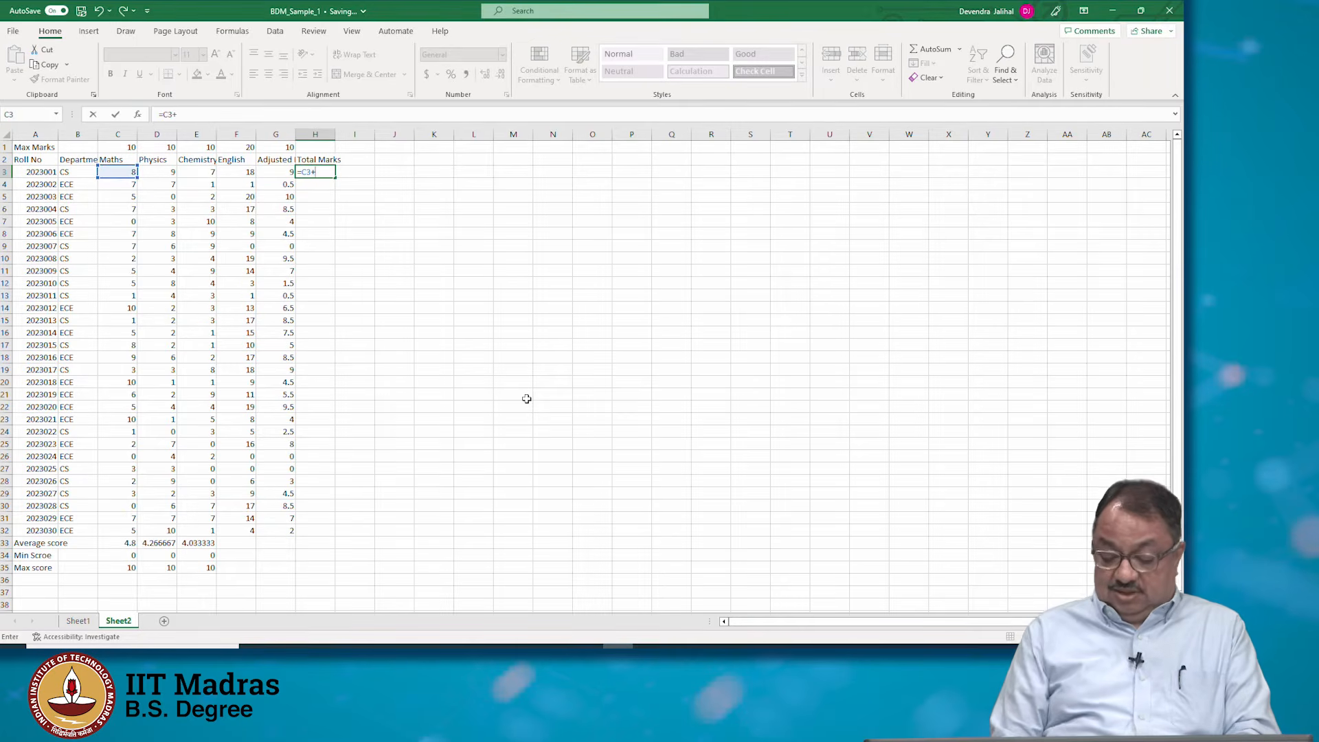
{"action": "key", "text": "Left"}
{"action": "key", "text": "Left"}
{"action": "key", "text": "Left"}
{"action": "key", "text": "Left"}
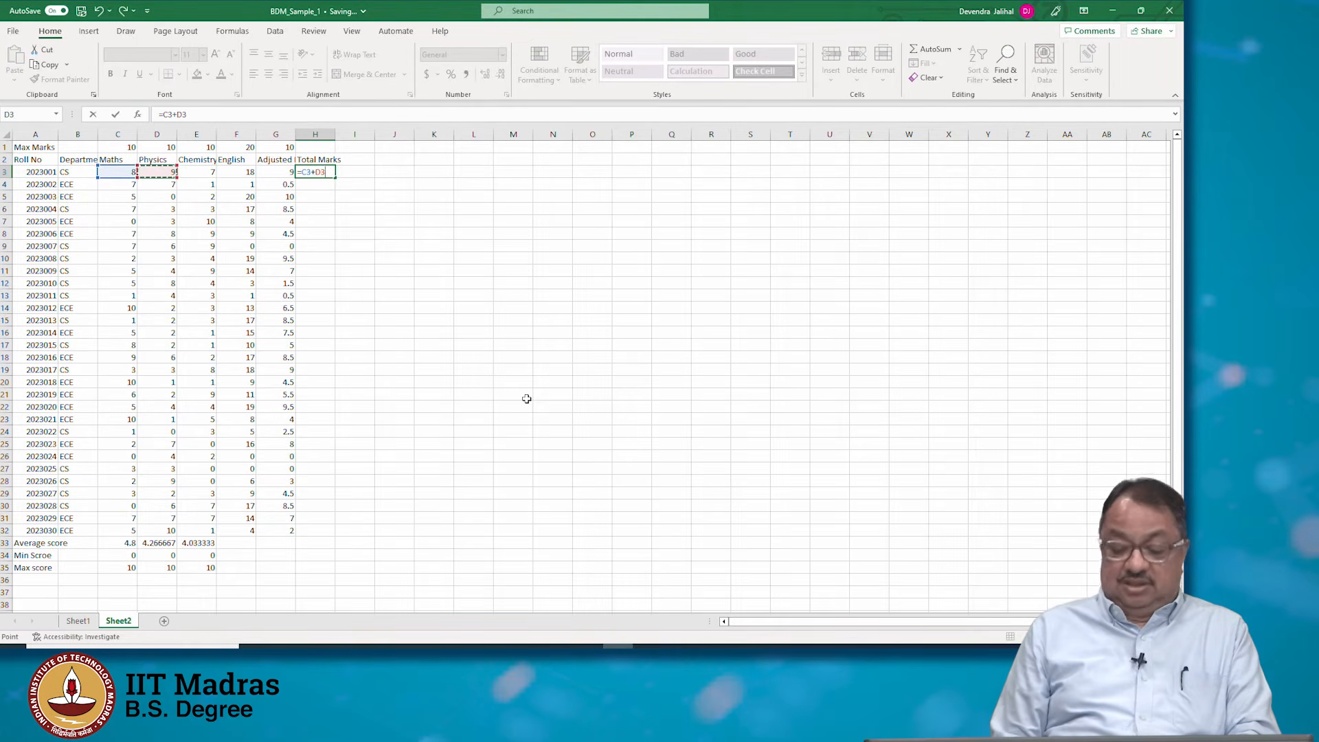
{"action": "type", "text": "+"}
{"action": "key", "text": "Left"}
{"action": "key", "text": "Left"}
{"action": "key", "text": "Left"}
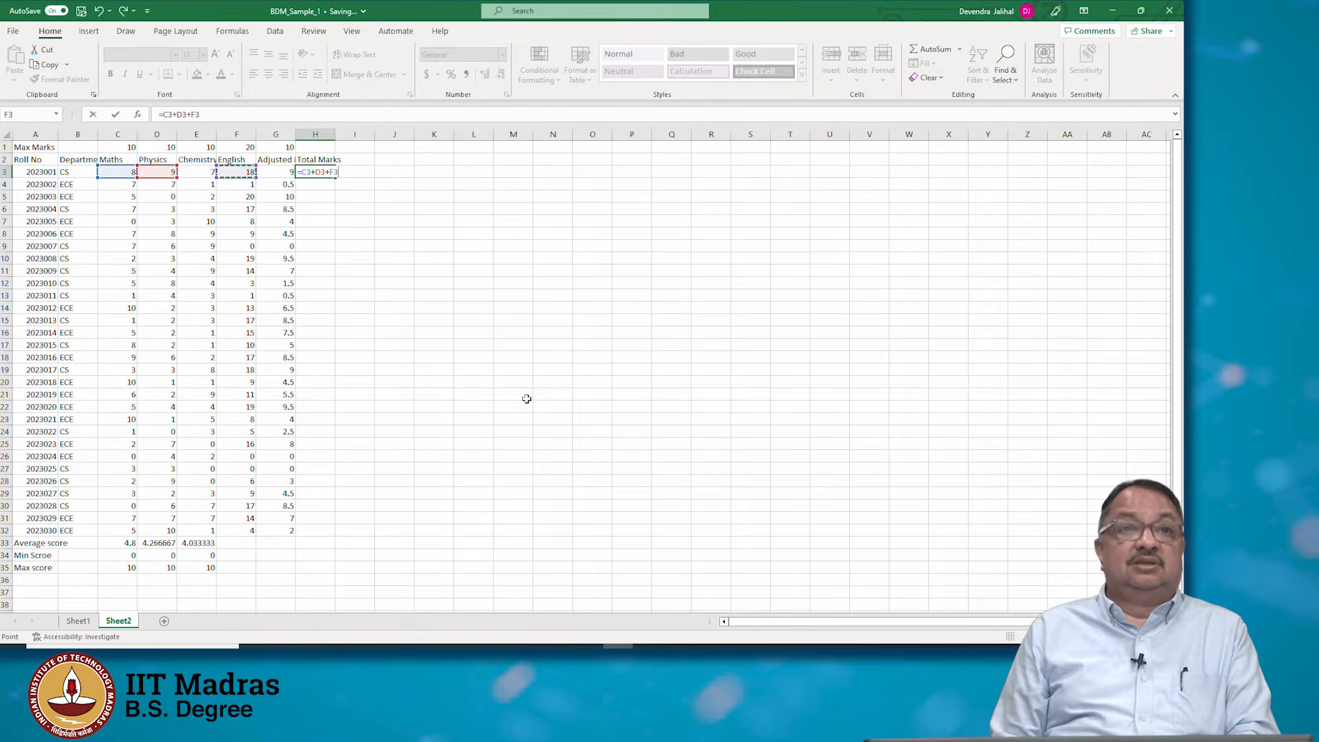
{"action": "type", "text": "+"}
{"action": "key", "text": "Left"}
{"action": "type", "text": "'"}
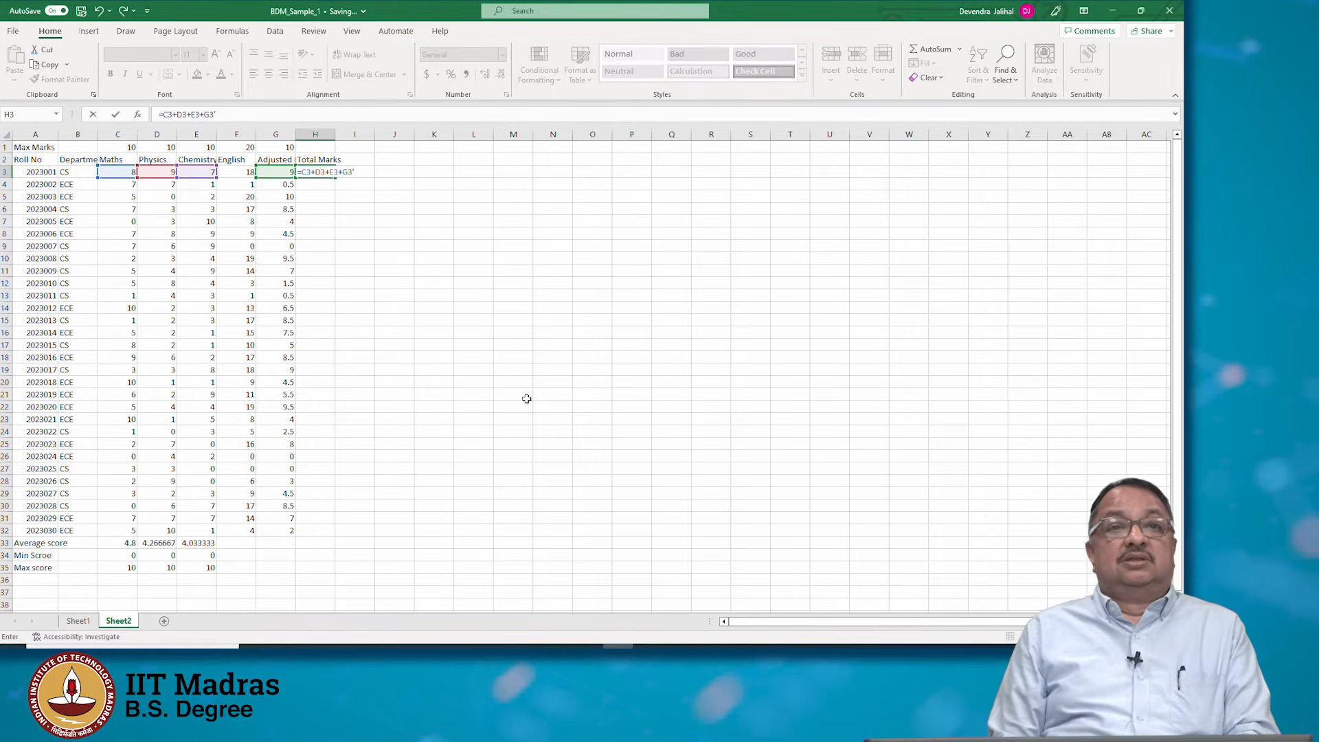
{"action": "key", "text": "Return"}
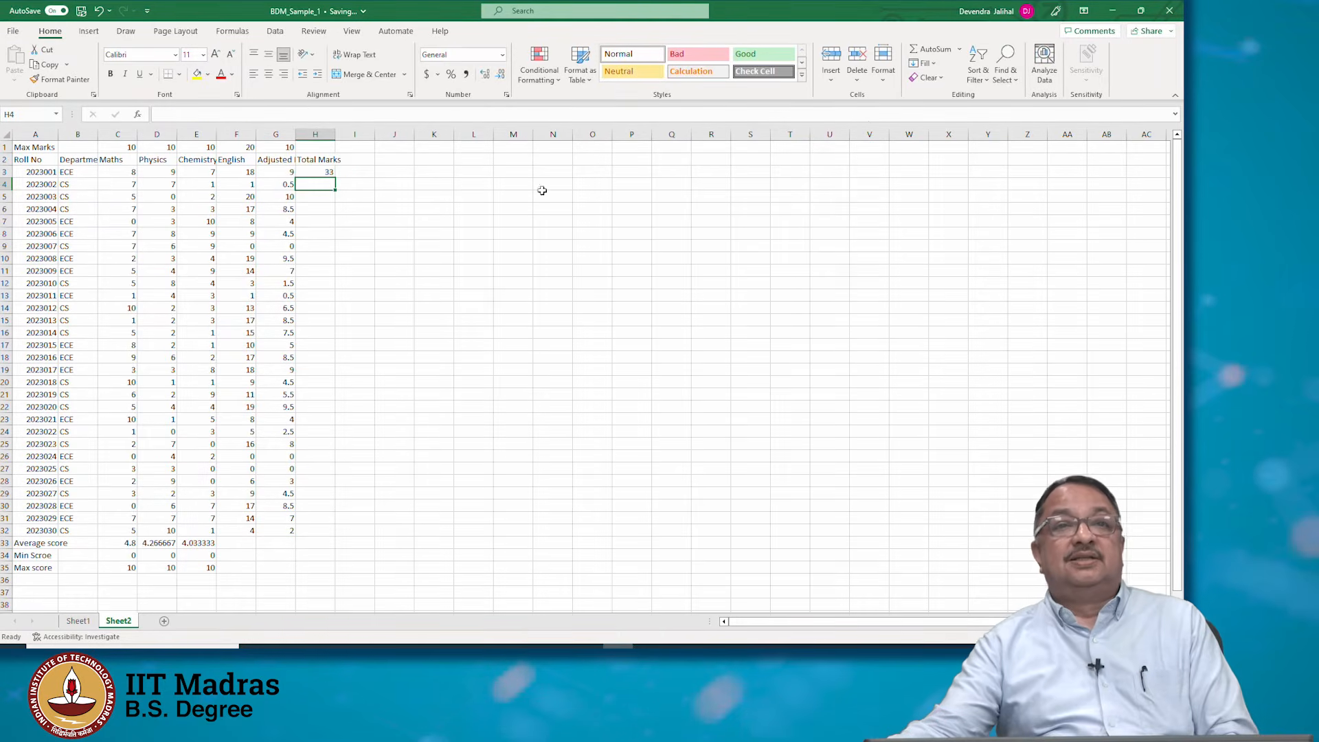
Fill the H3 total formula down through H32 and add the header Grades in I2
{"action": "left_click", "coordinate": [331, 169]}
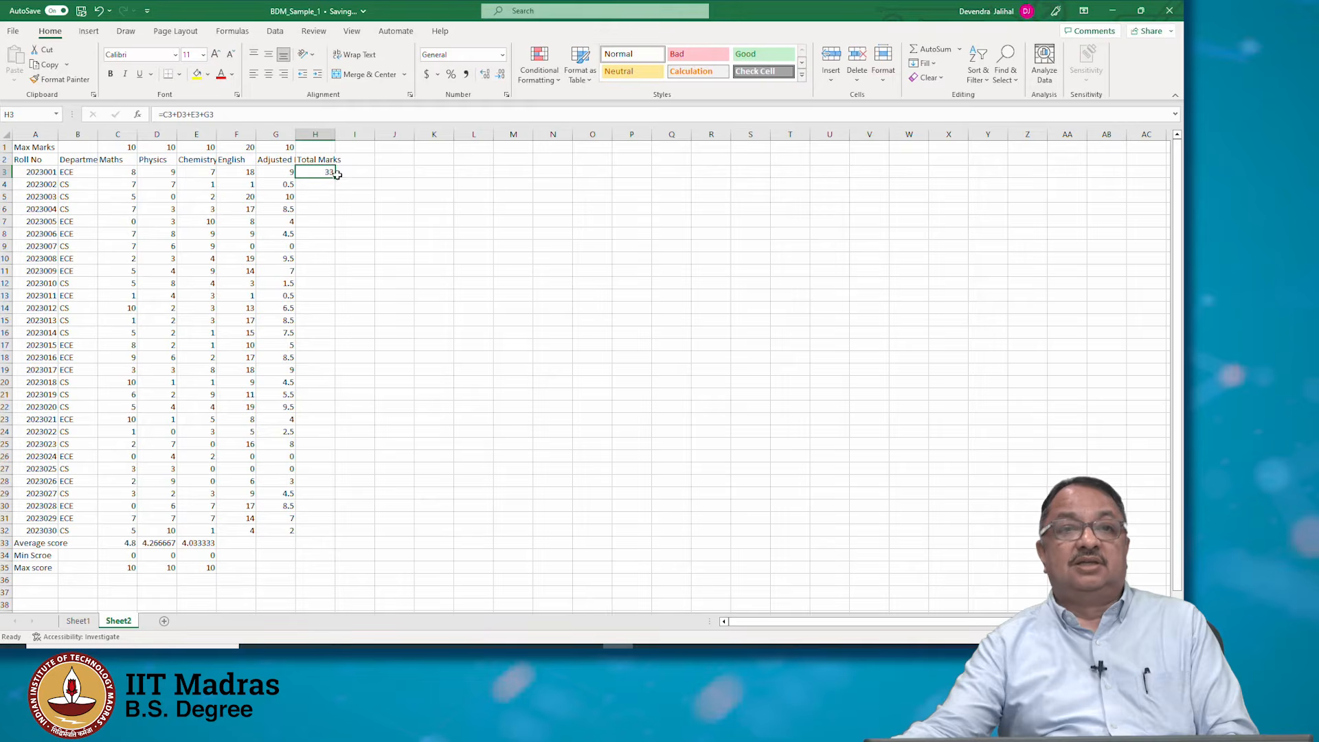
{"action": "left_click_drag", "start_coordinate": [334, 177], "coordinate": [353, 535]}
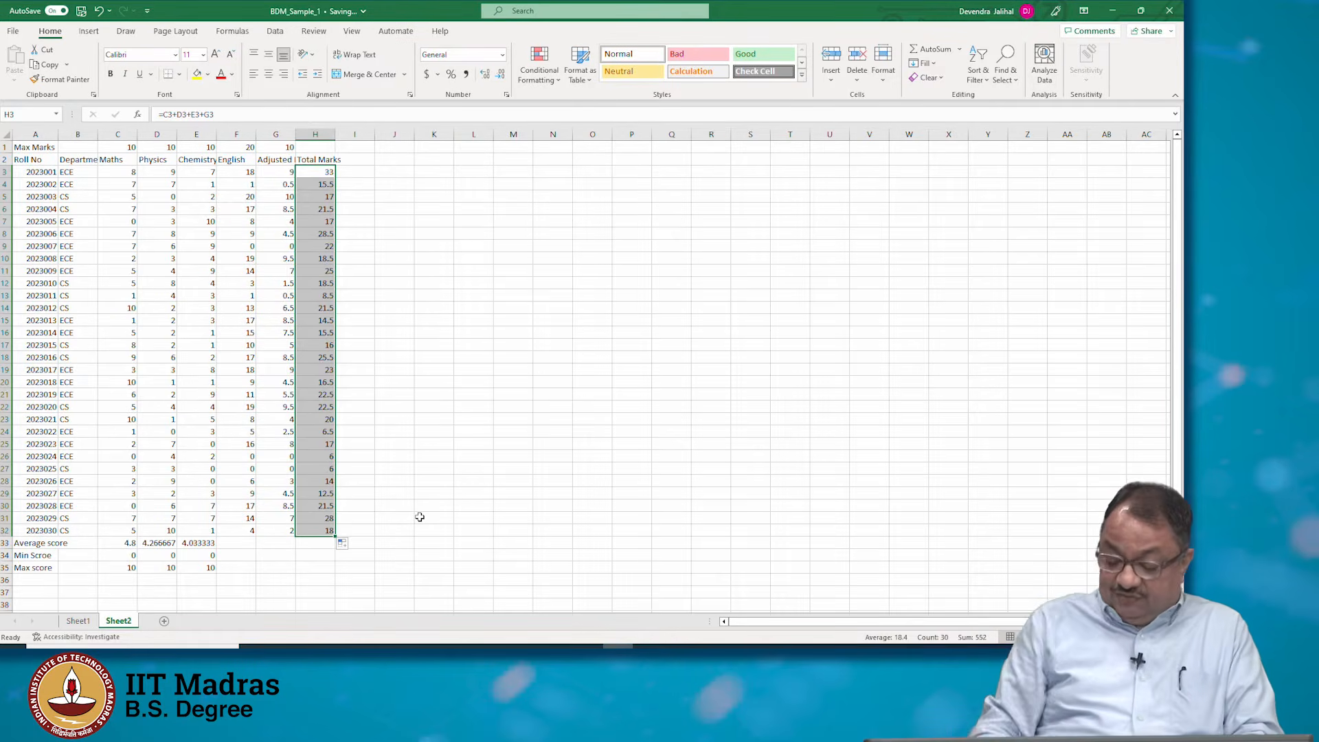
{"action": "key", "text": "Up"}
{"action": "key", "text": "Up"}
{"action": "key", "text": "Down"}
{"action": "key", "text": "Right"}
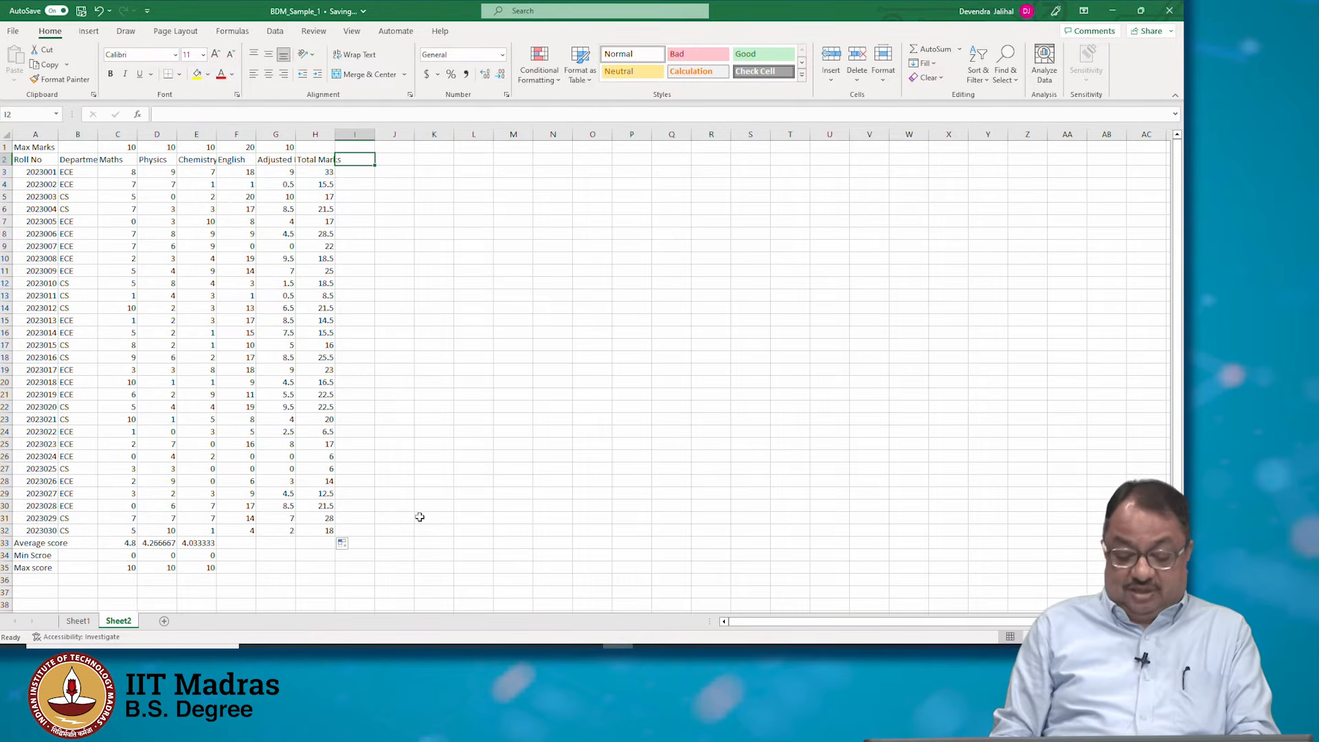
{"action": "type", "text": "Grades"}
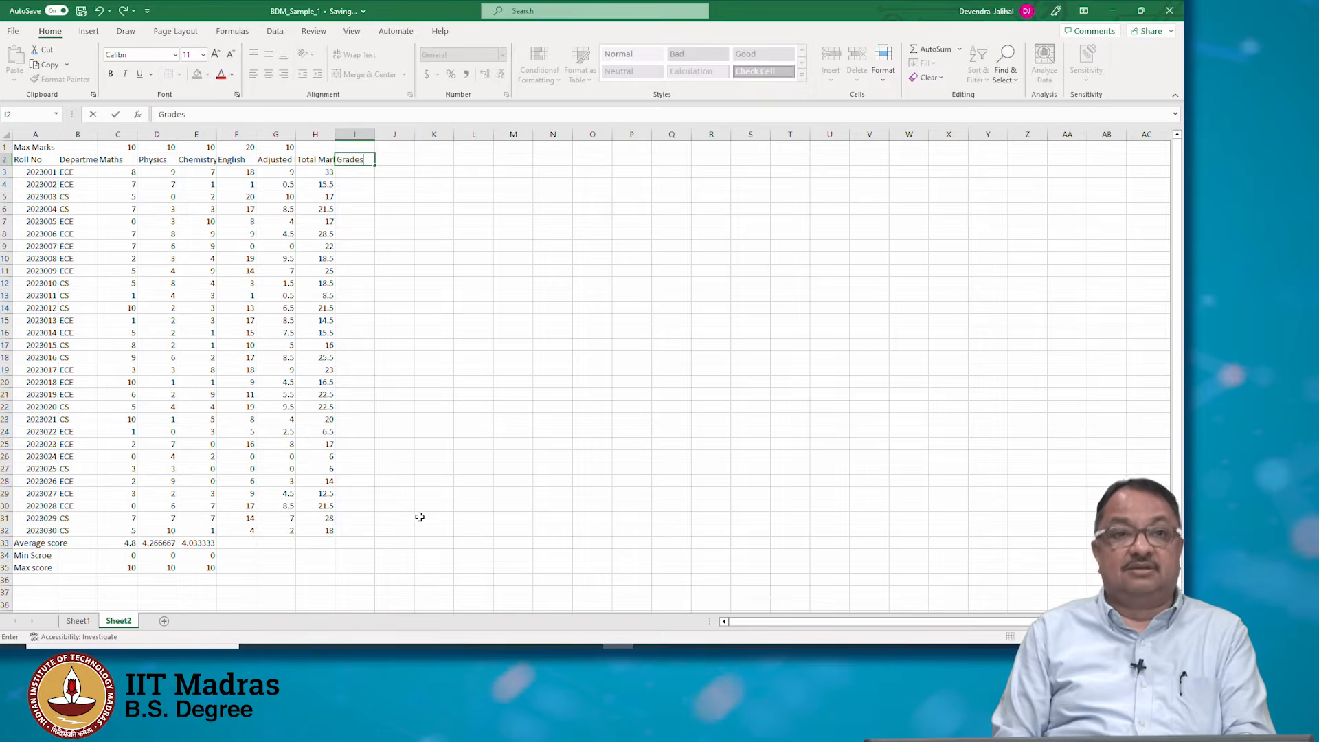
{"action": "key", "text": "Return"}
{"action": "type", "text": "if"}
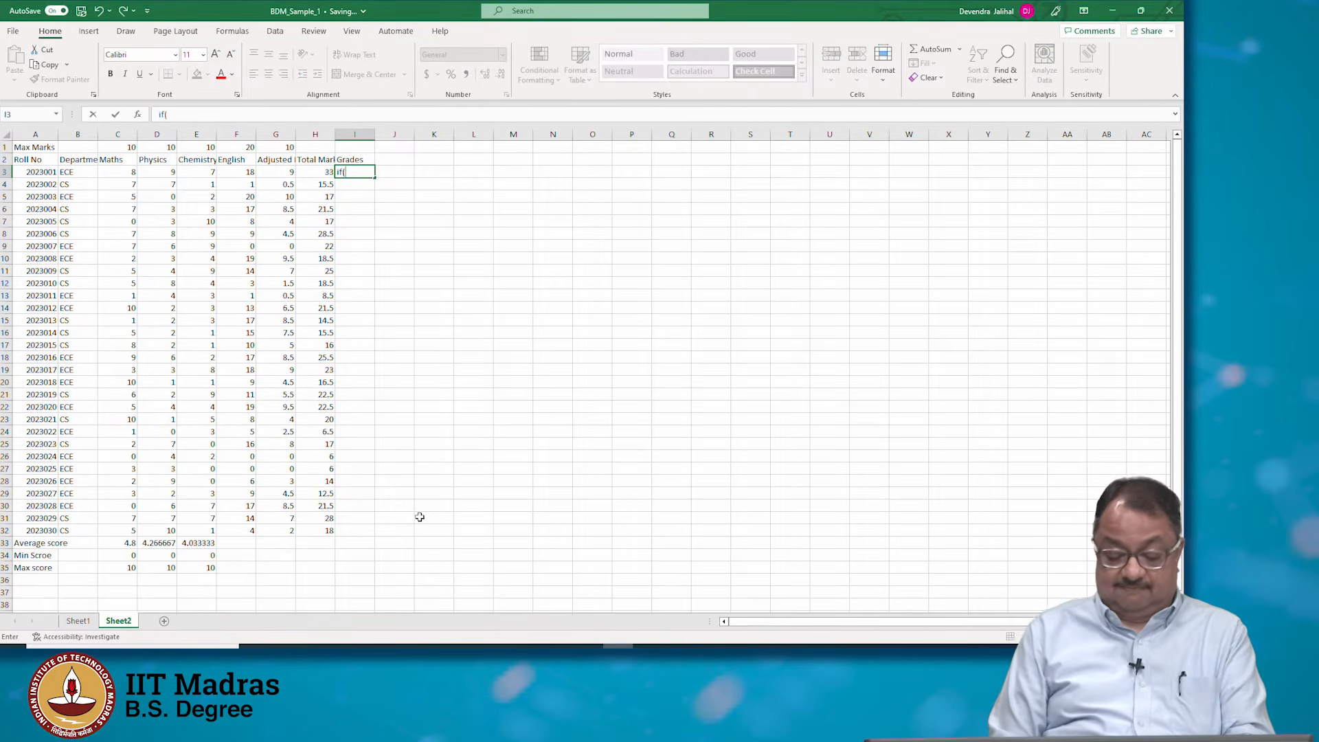
{"action": "type", "text": "("}
{"action": "key", "text": "Left"}
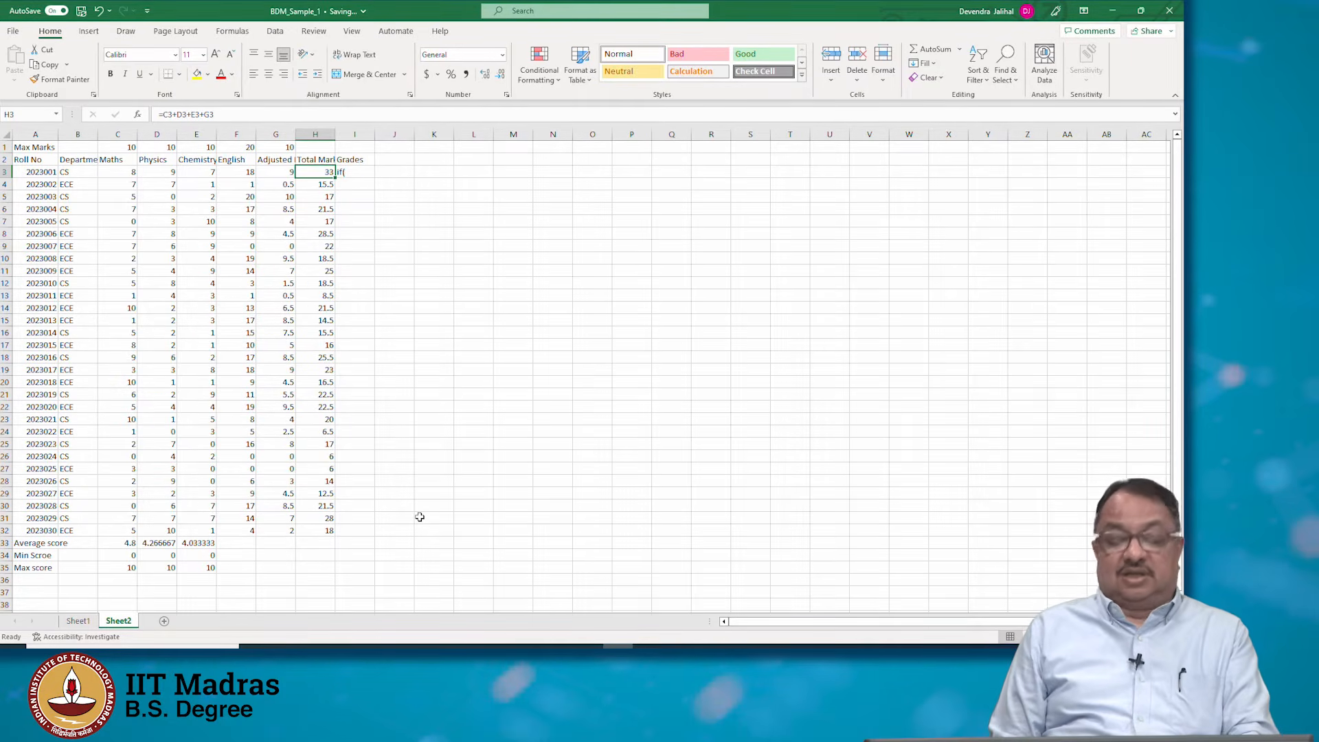
{"action": "key", "text": "Right"}
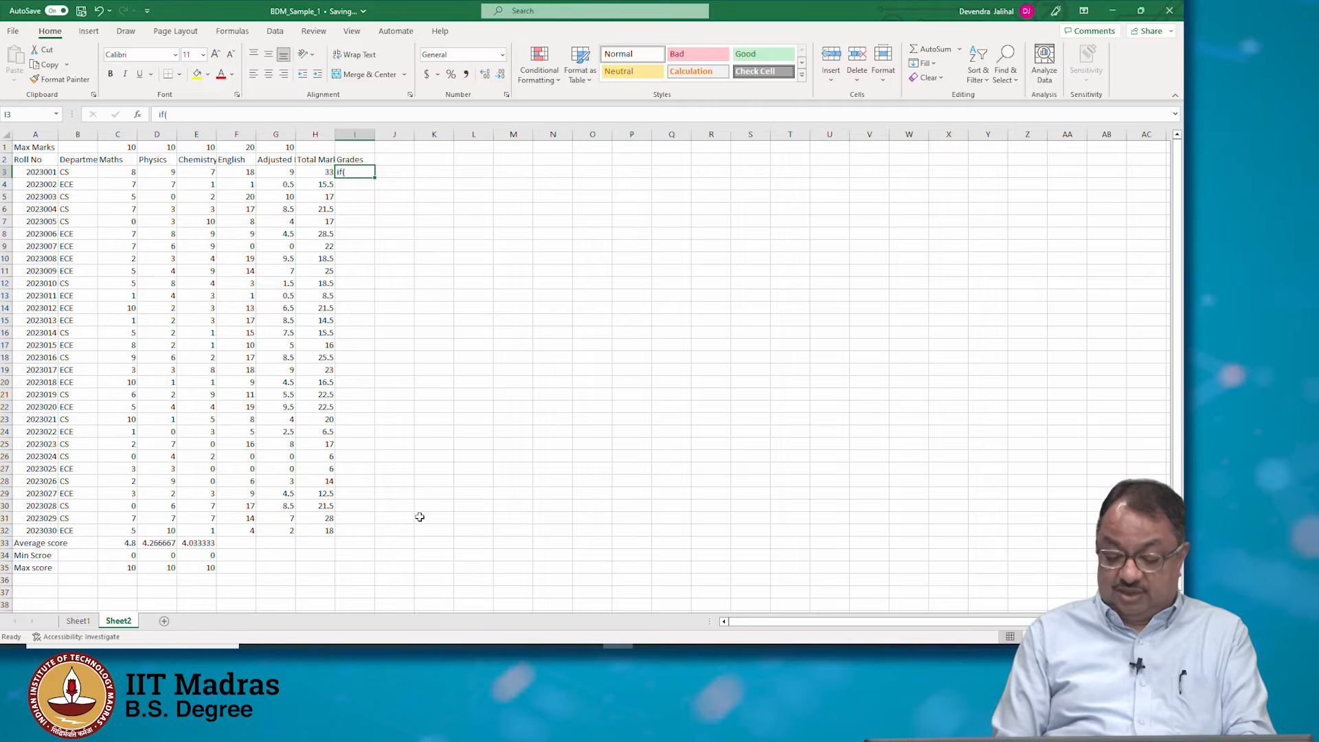
In I3, enter the nested formula =IF(H3>=32,"A",IF(H3>=16,"B",IF(H3>=8, "C","D"))) to assign a grade
{"action": "type", "text": "="}
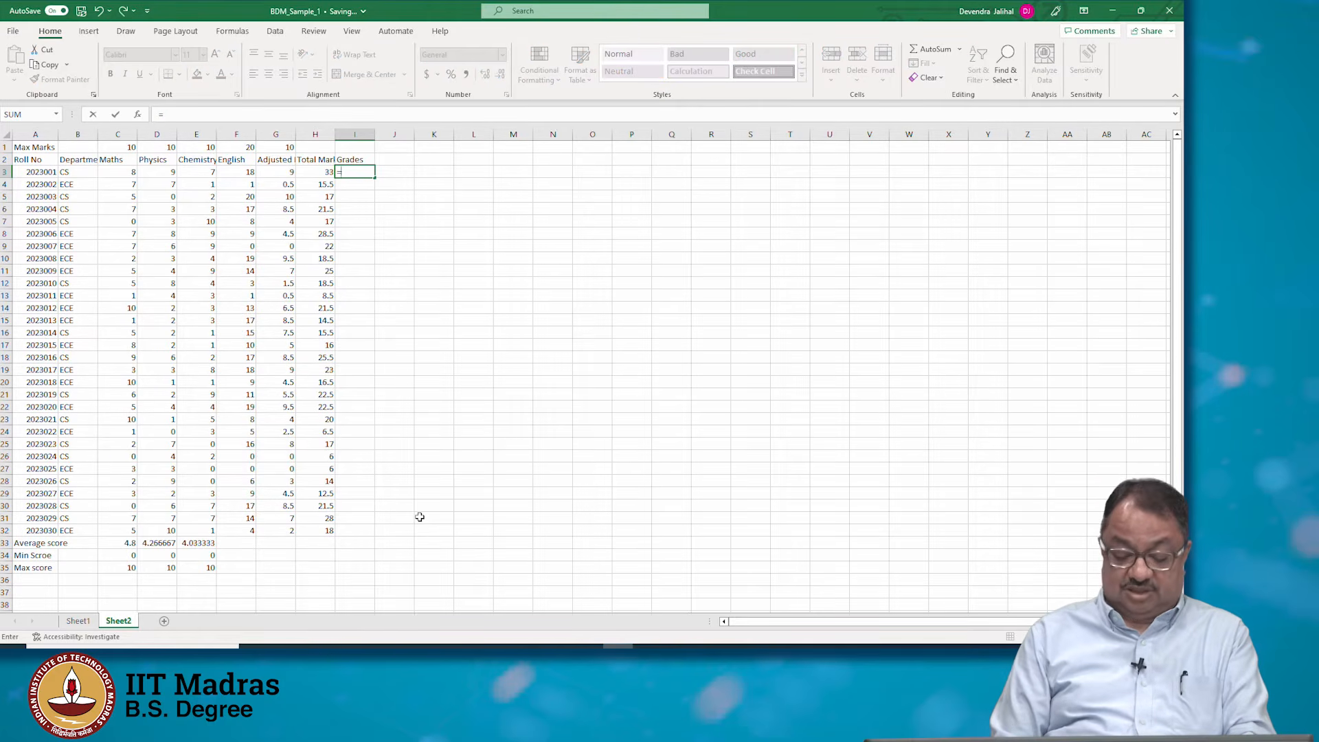
{"action": "type", "text": "if("}
{"action": "key", "text": "Left"}
{"action": "type", "text": ">"}
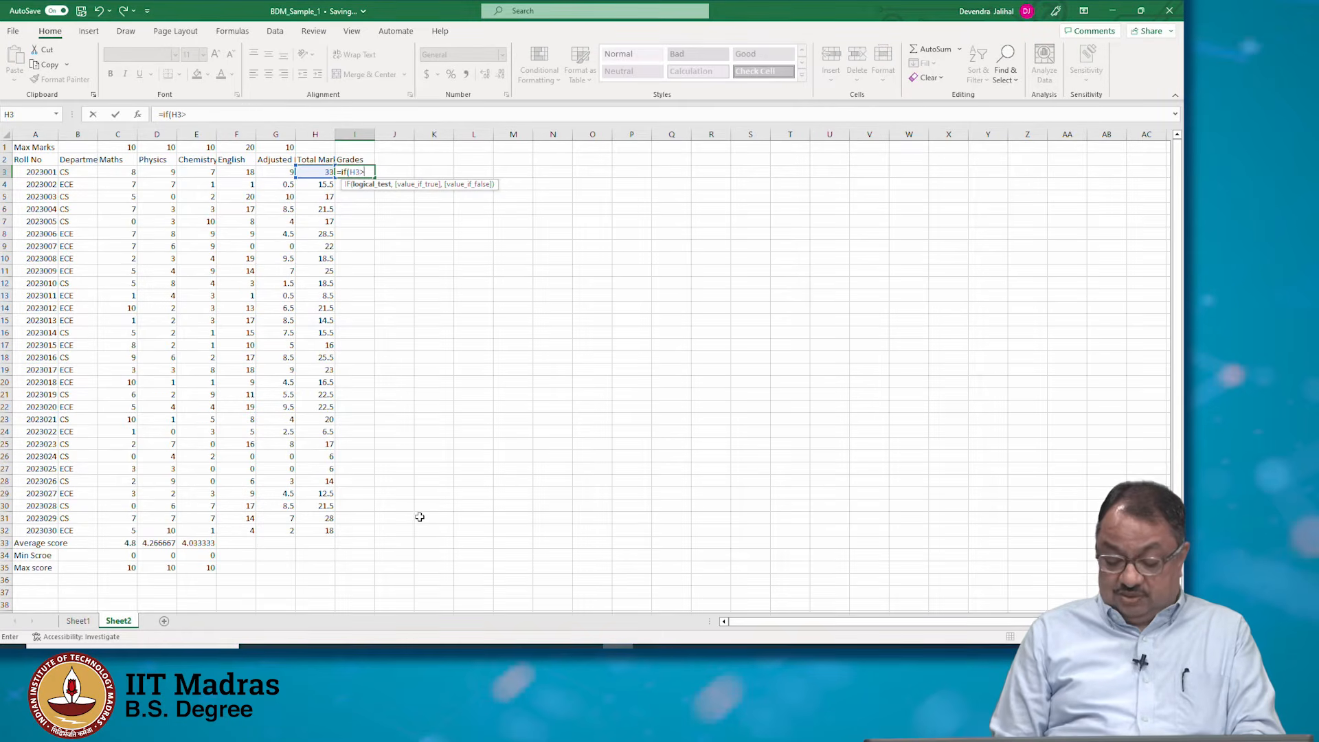
{"action": "type", "text": "=32,"}
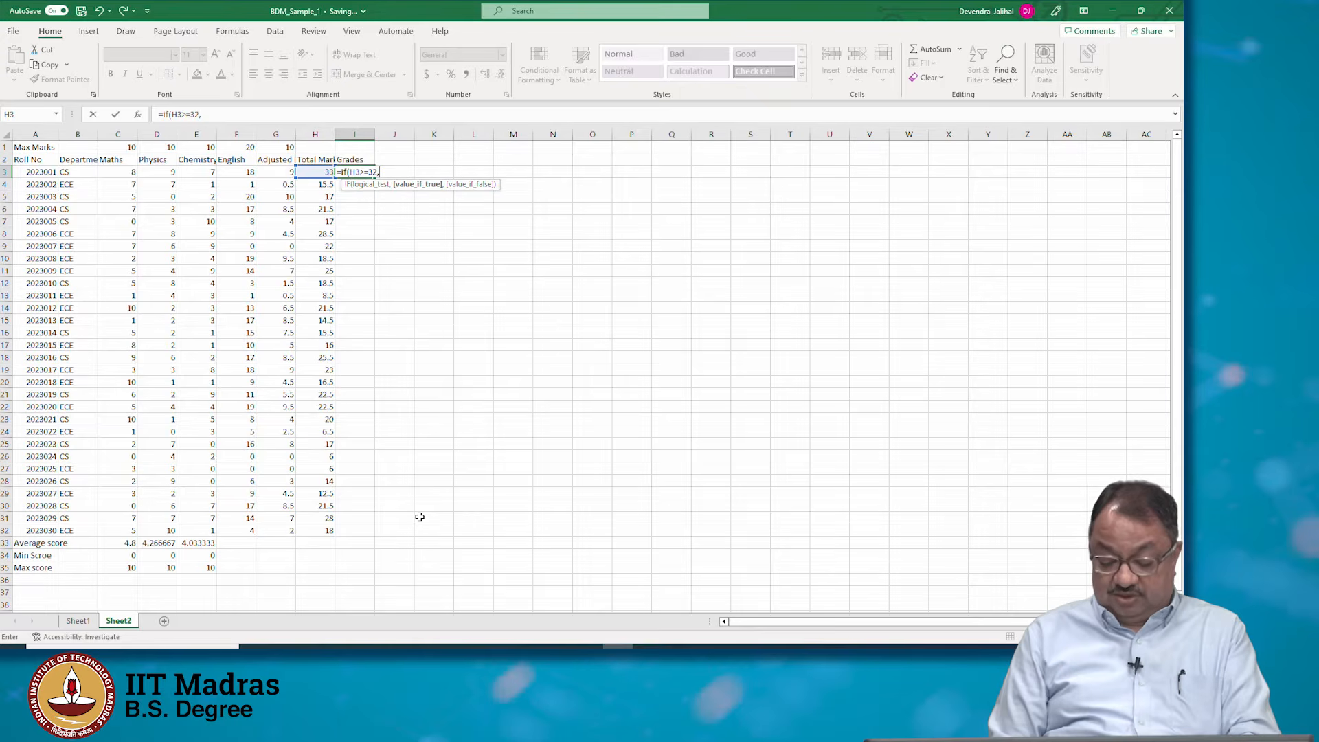
{"action": "type", "text": "\"A\""}
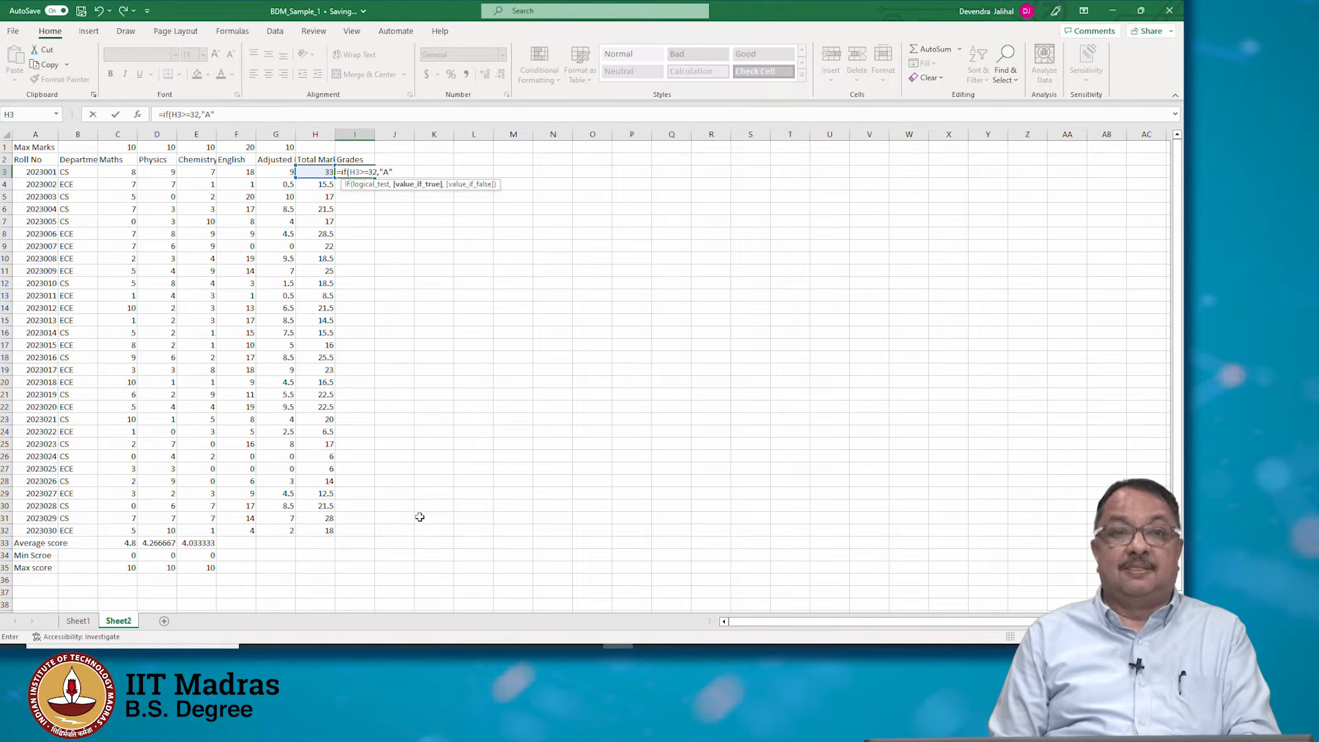
{"action": "type", "text": ","}
{"action": "type", "text": "if("}
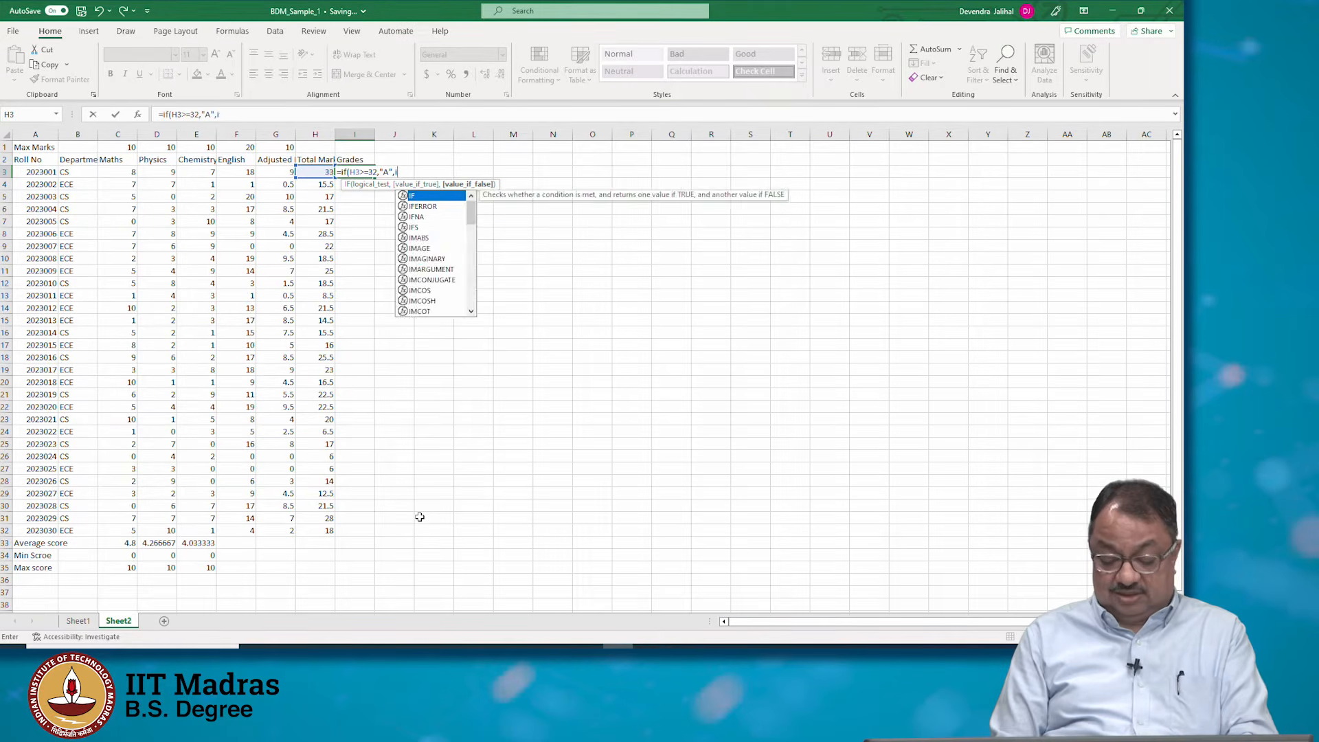
{"action": "type", "text": "H3>"}
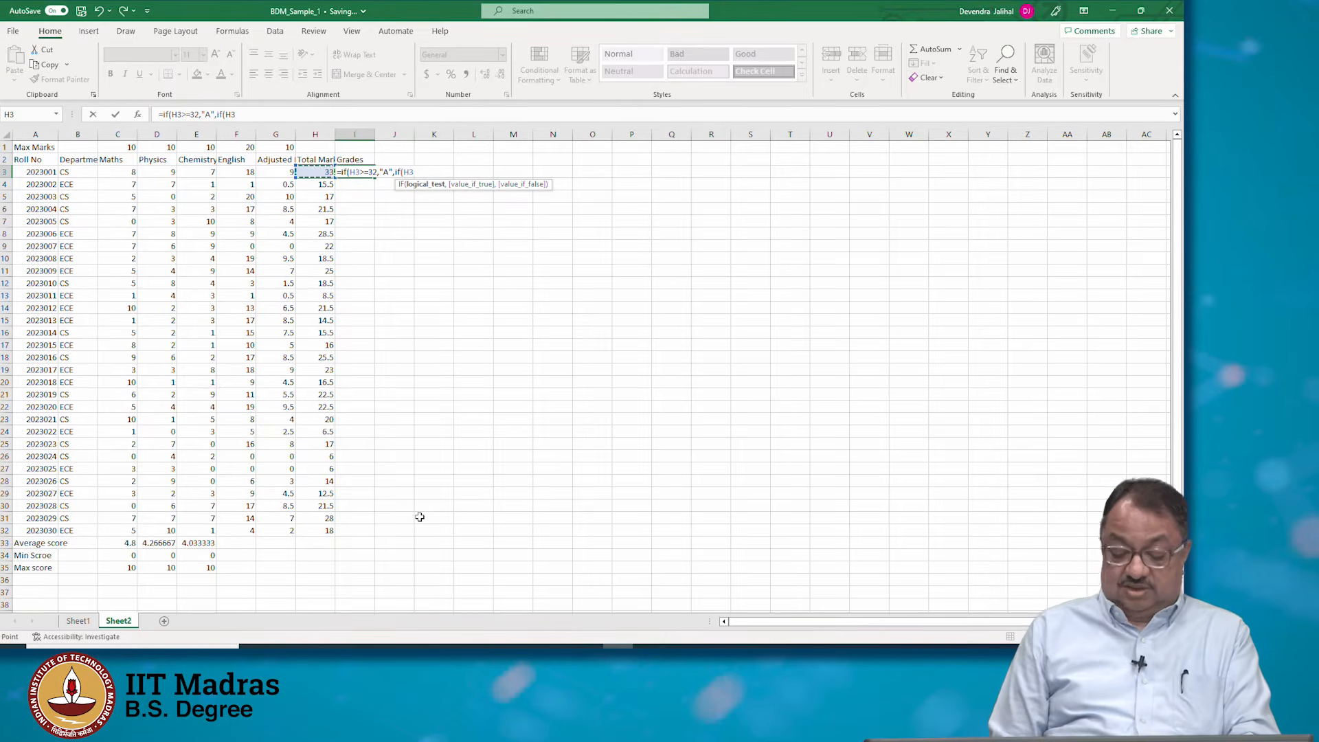
{"action": "type", "text": "=1"}
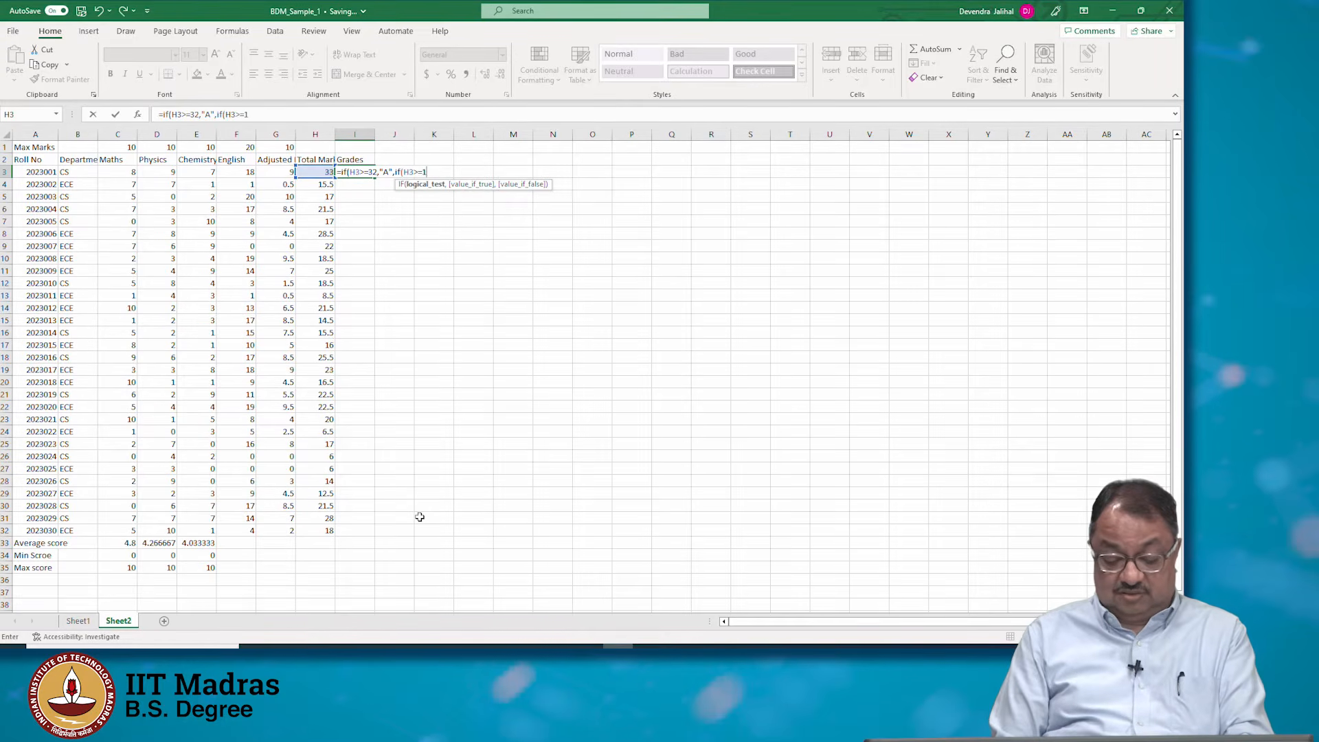
{"action": "type", "text": "6,\"B"}
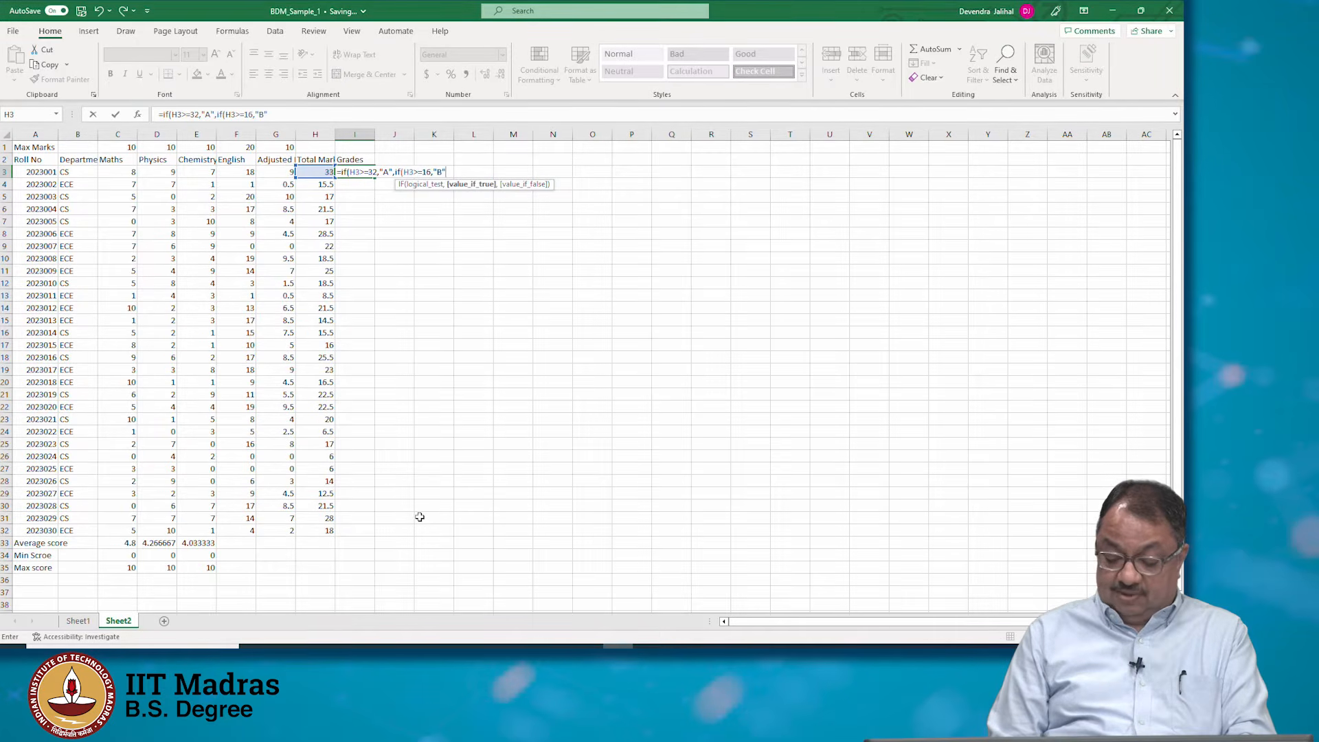
{"action": "type", "text": "\","}
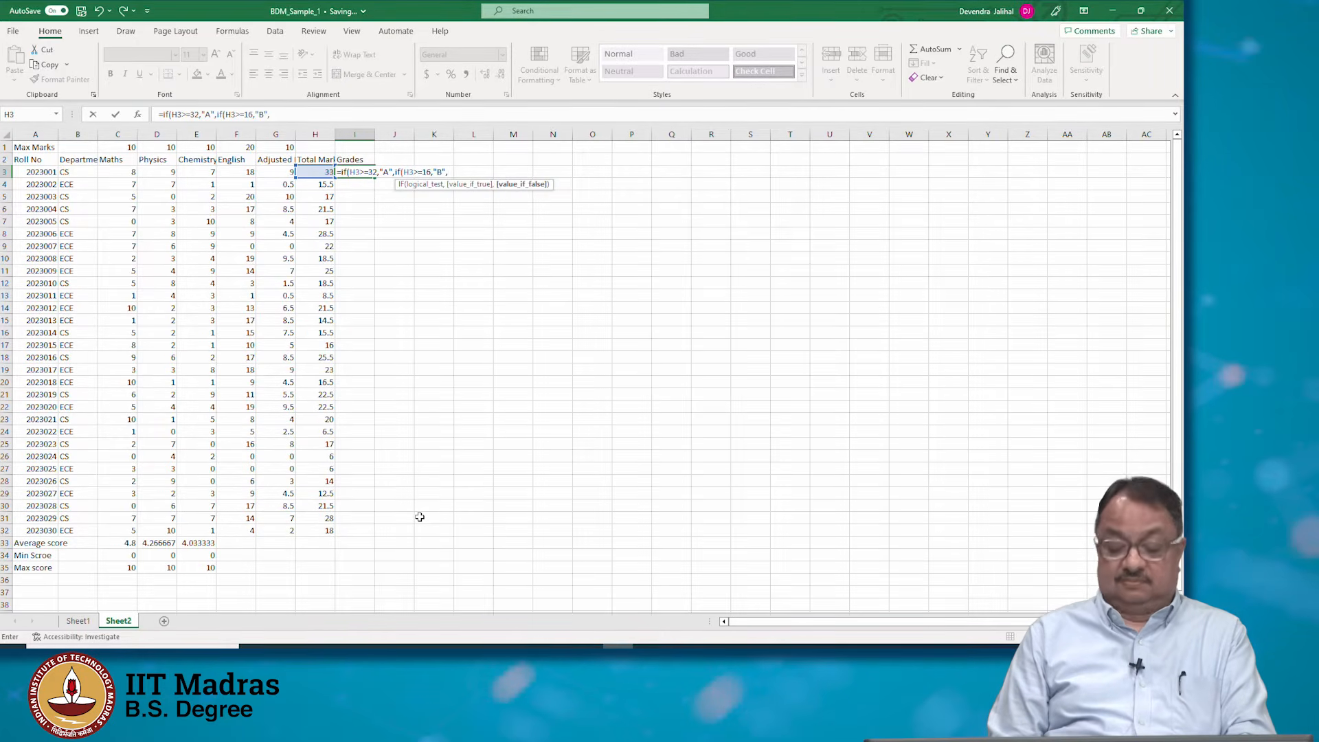
{"action": "type", "text": "if"}
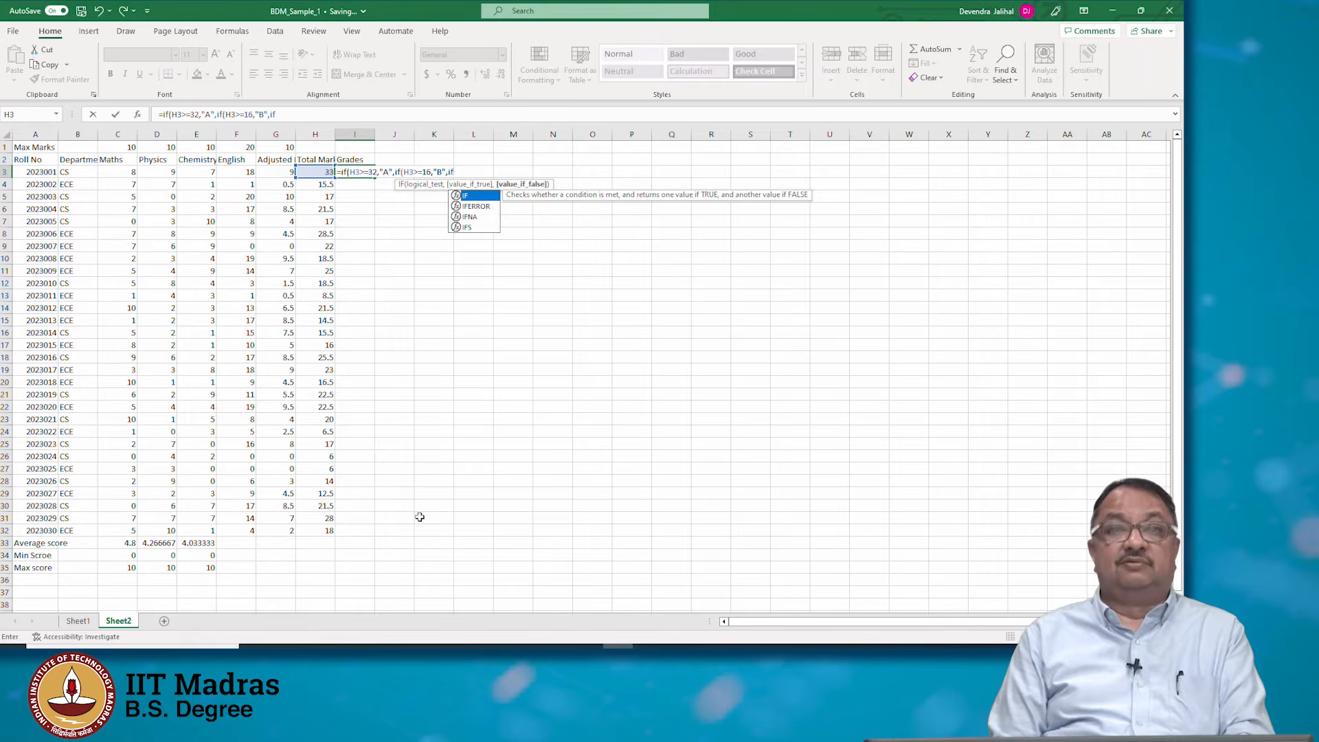
{"action": "type", "text": "(H3>"}
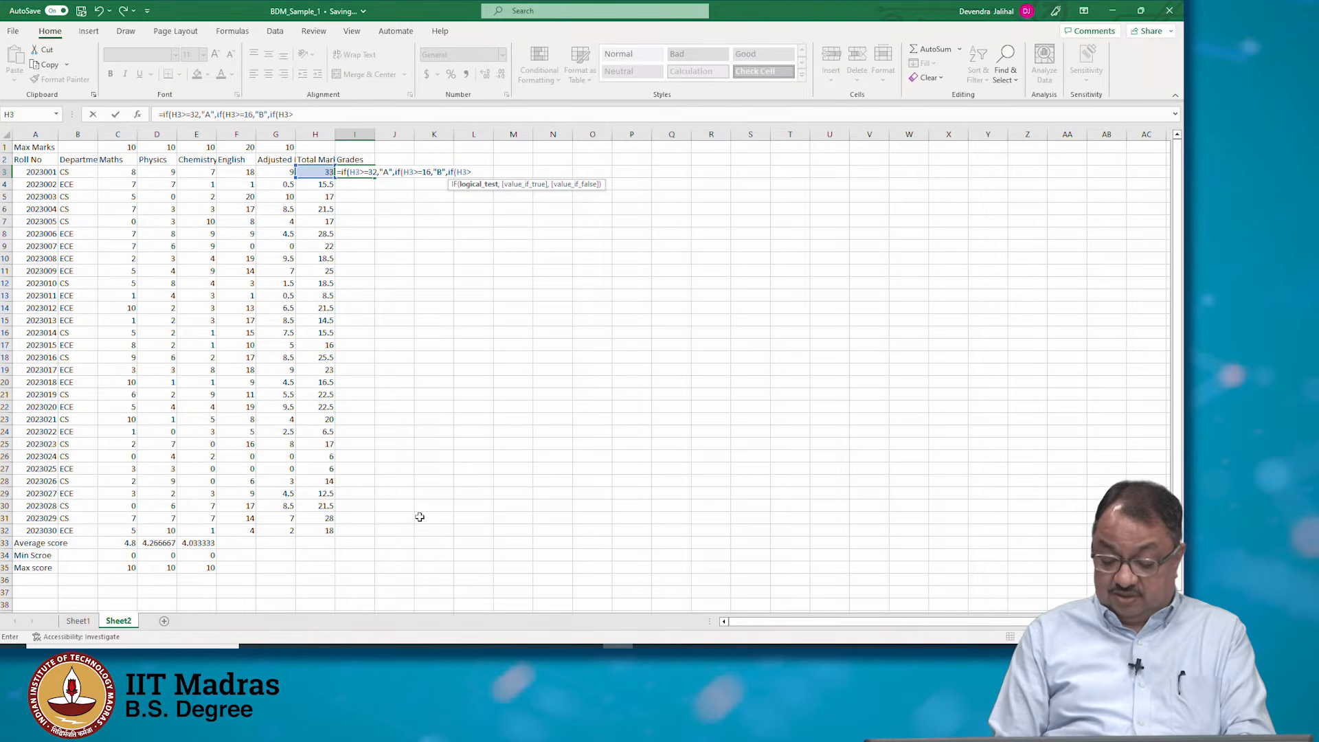
{"action": "type", "text": "=8,"}
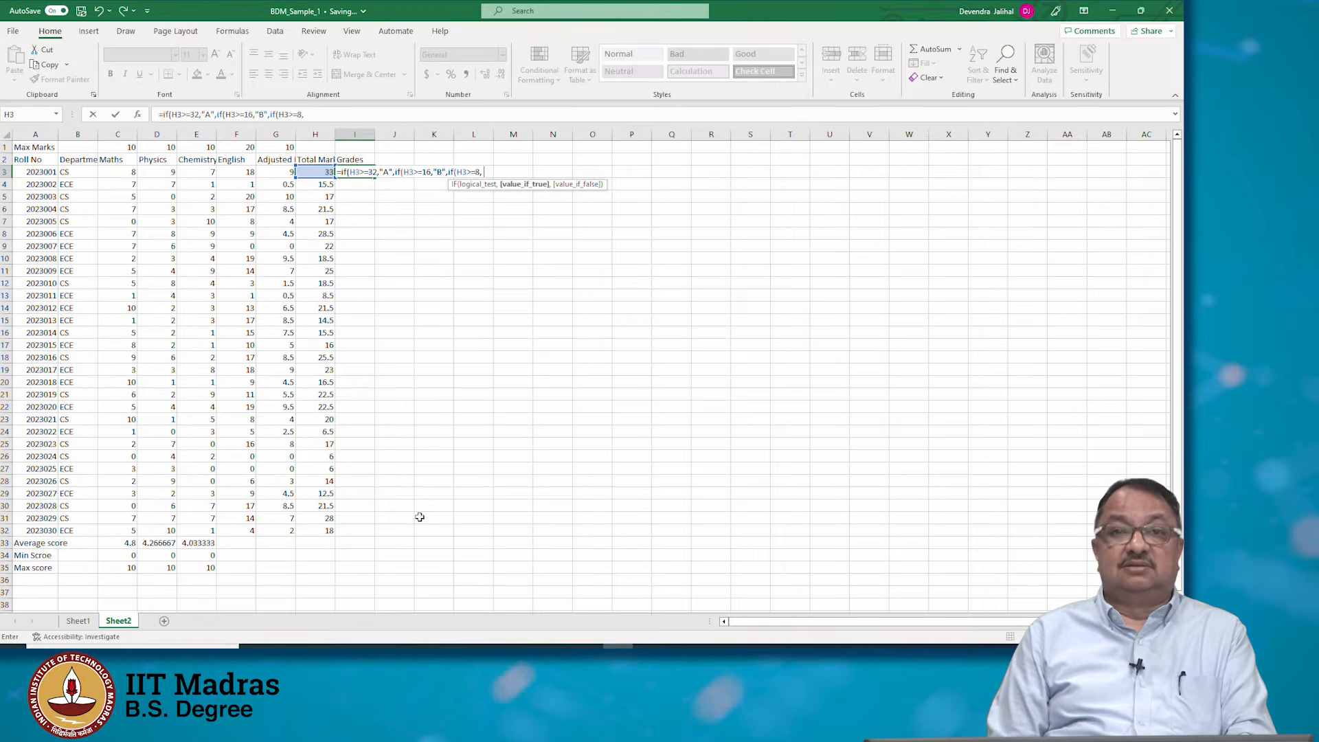
{"action": "type", "text": " \"C\""}
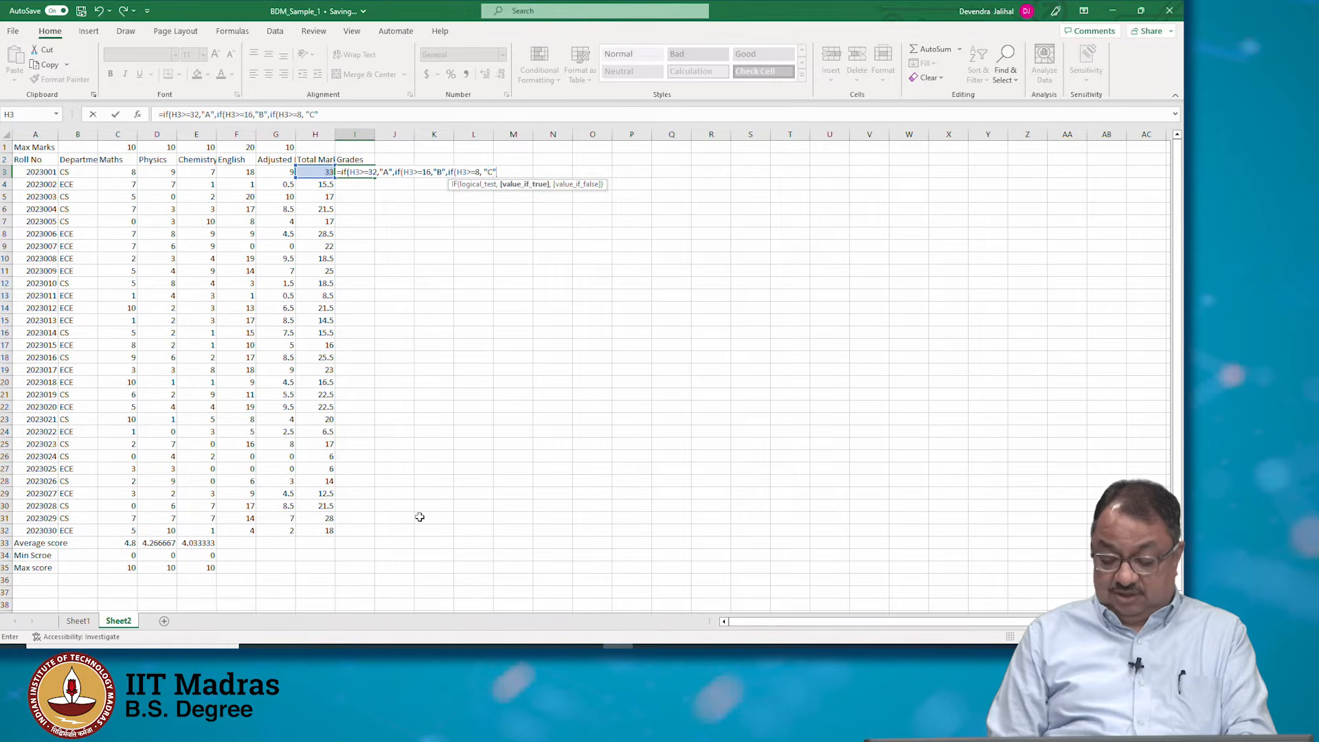
{"action": "type", "text": ","}
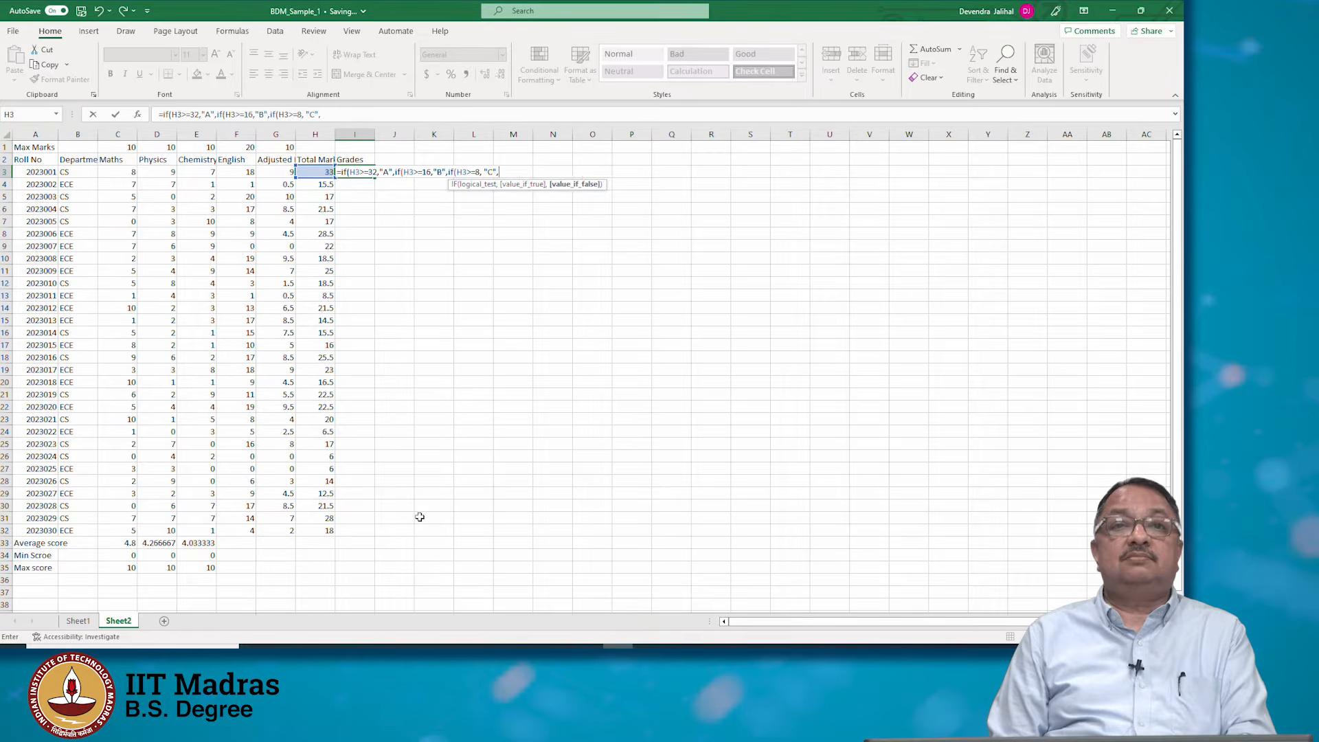
{"action": "type", "text": "\"D\""}
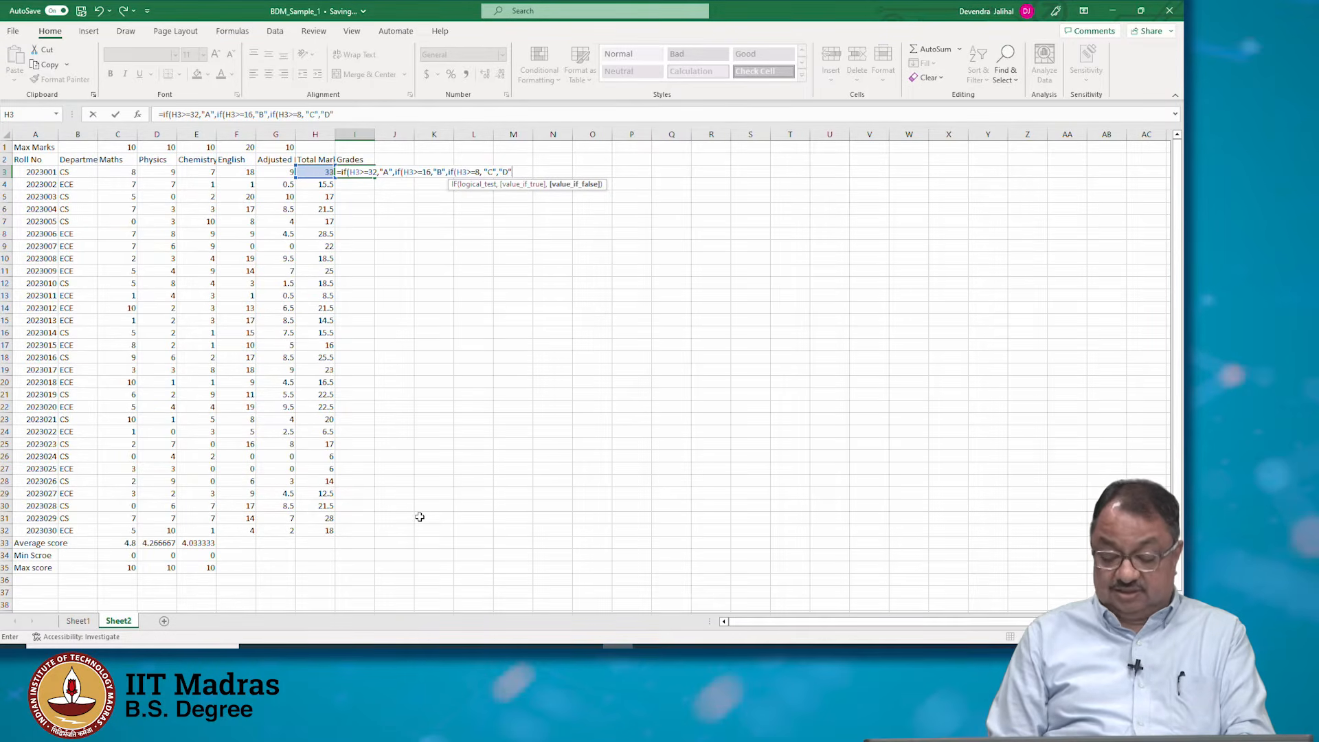
{"action": "type", "text": "))"}
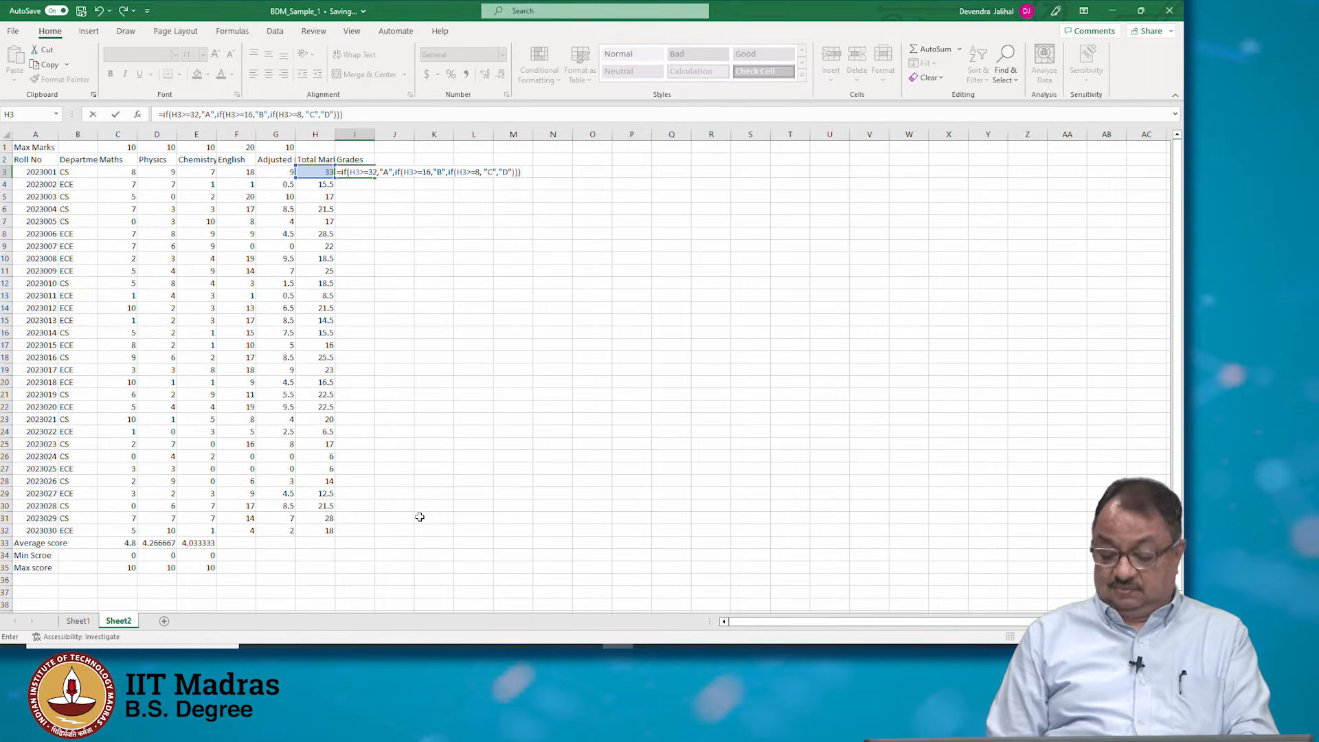
{"action": "key", "text": "Return"}
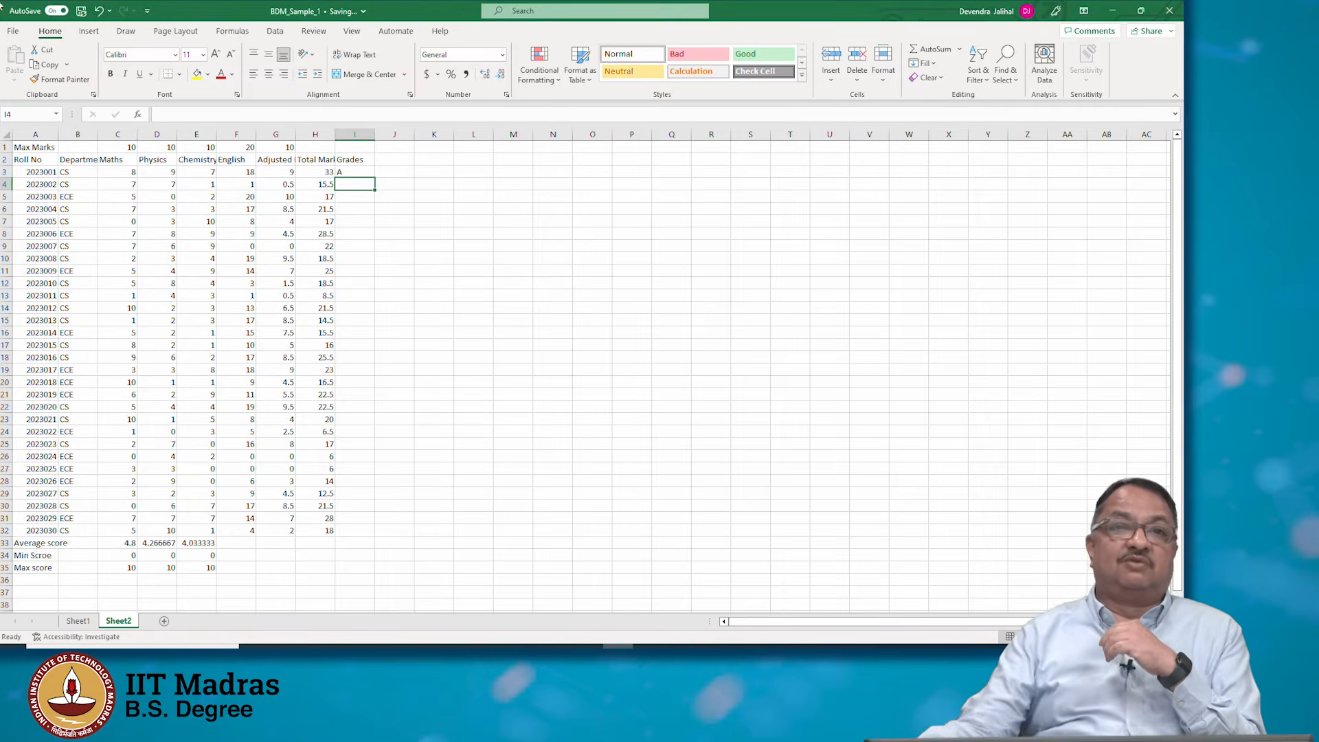
Fill the I3 grade formula down through I32
{"action": "left_click", "coordinate": [343, 169]}
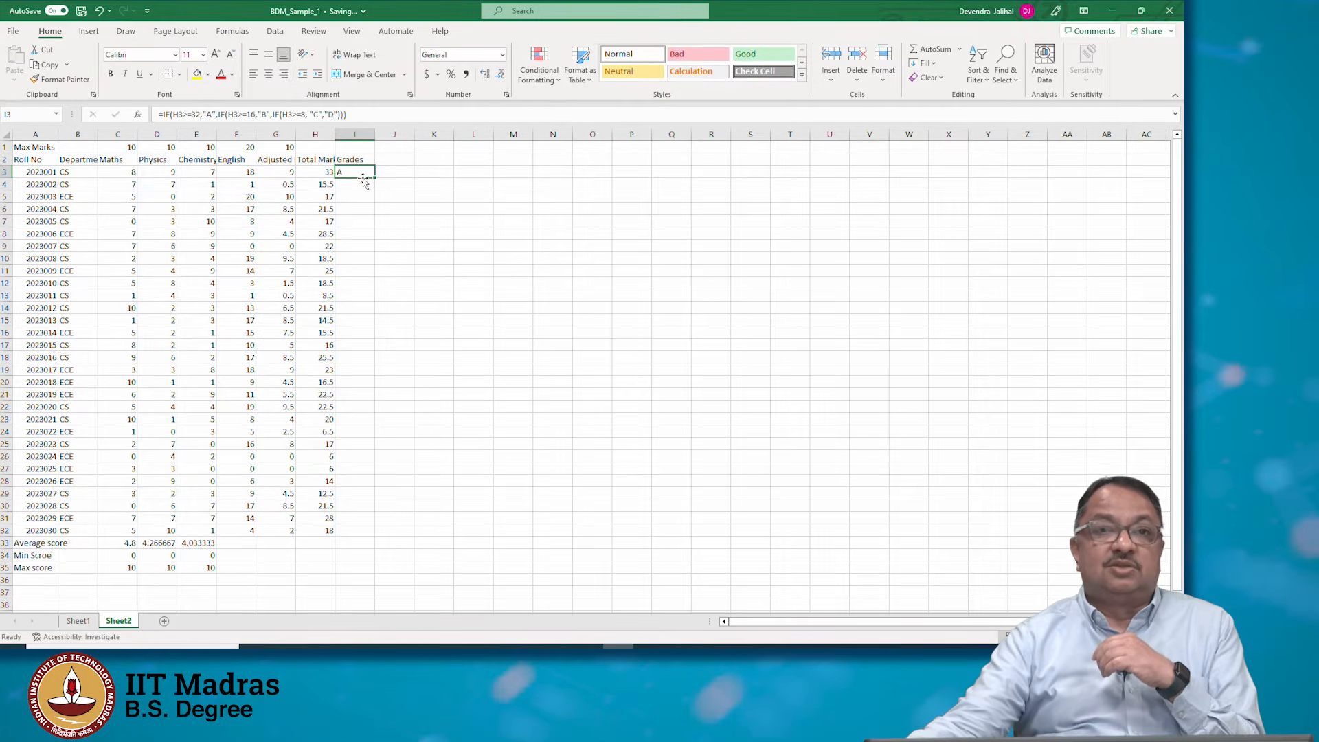
{"action": "left_click_drag", "start_coordinate": [375, 176], "coordinate": [379, 518]}
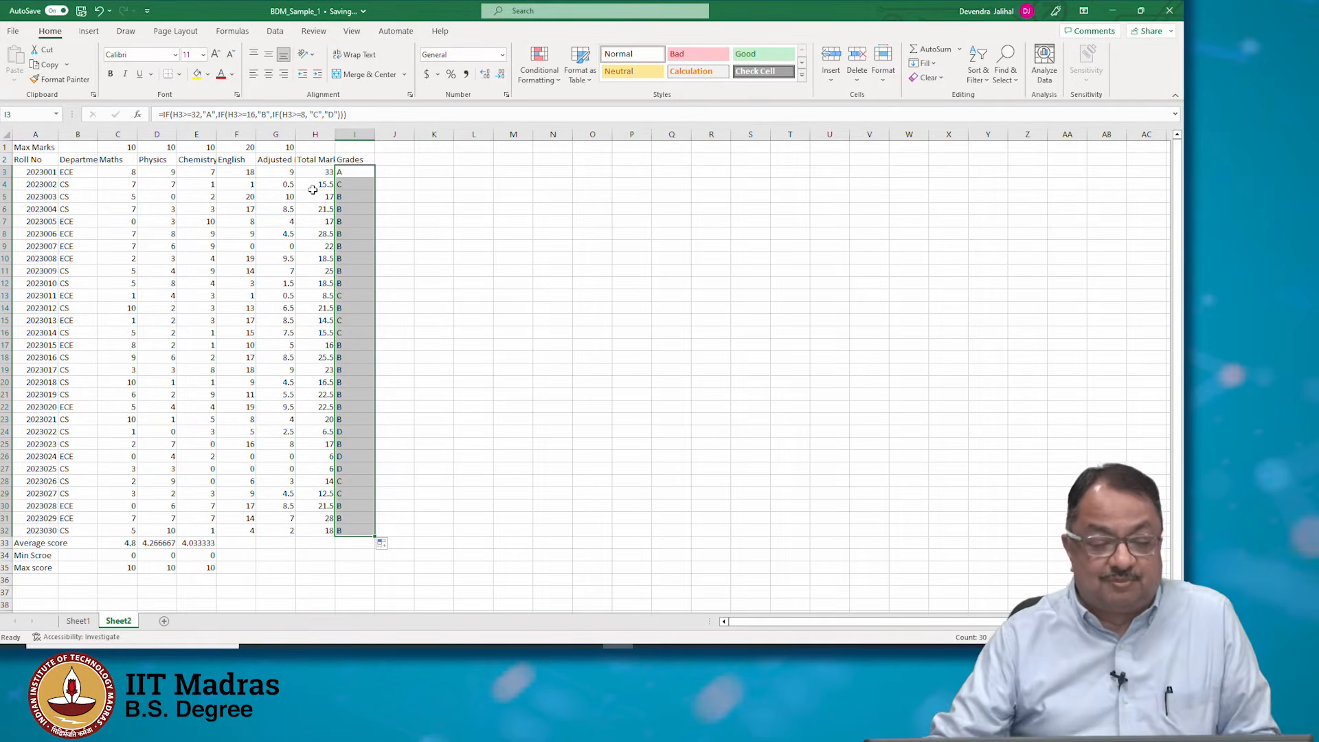
{"action": "left_click", "coordinate": [352, 170]}
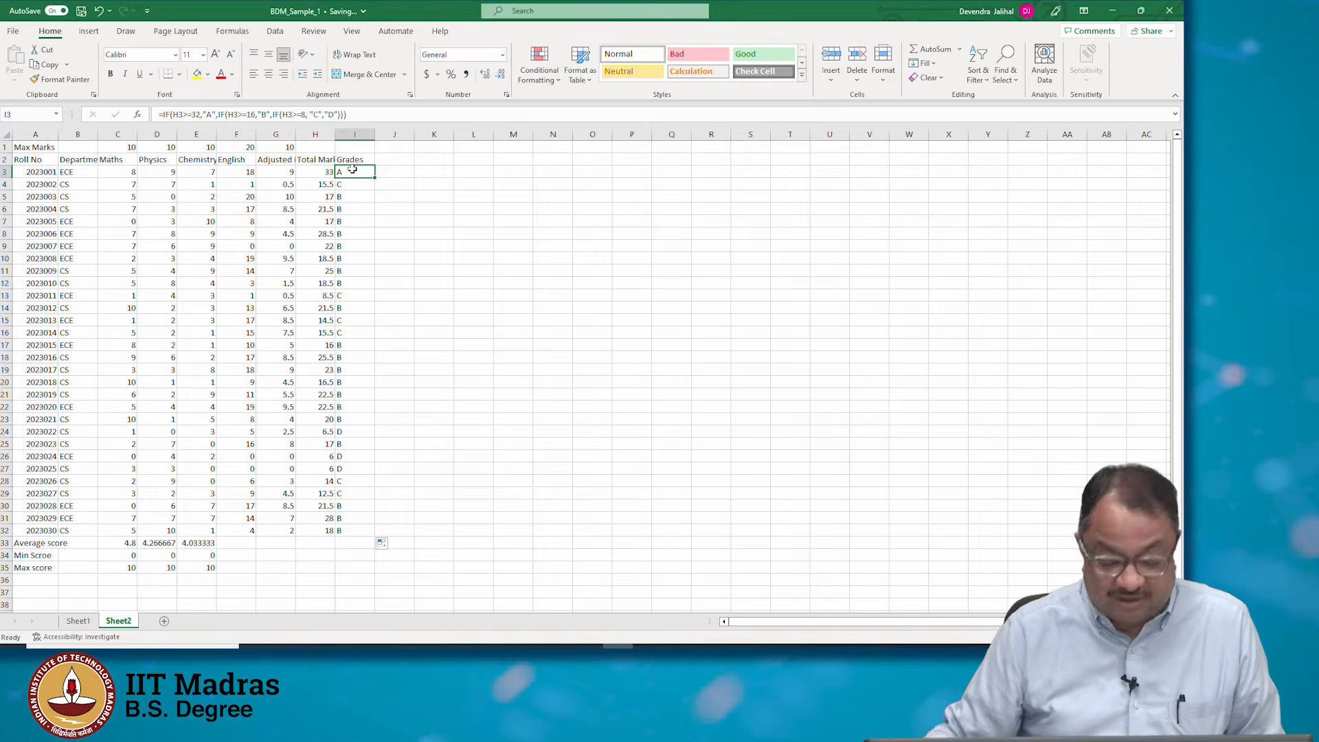
Step through the adjusted English, total and grade cells to review their formulas
{"action": "key", "text": "Left"}
{"action": "key", "text": "Left"}
{"action": "key", "text": "Left"}
{"action": "key", "text": "Left"}
{"action": "key", "text": "Left"}
{"action": "key", "text": "Left"}
{"action": "key", "text": "Left"}
{"action": "key", "text": "Left"}
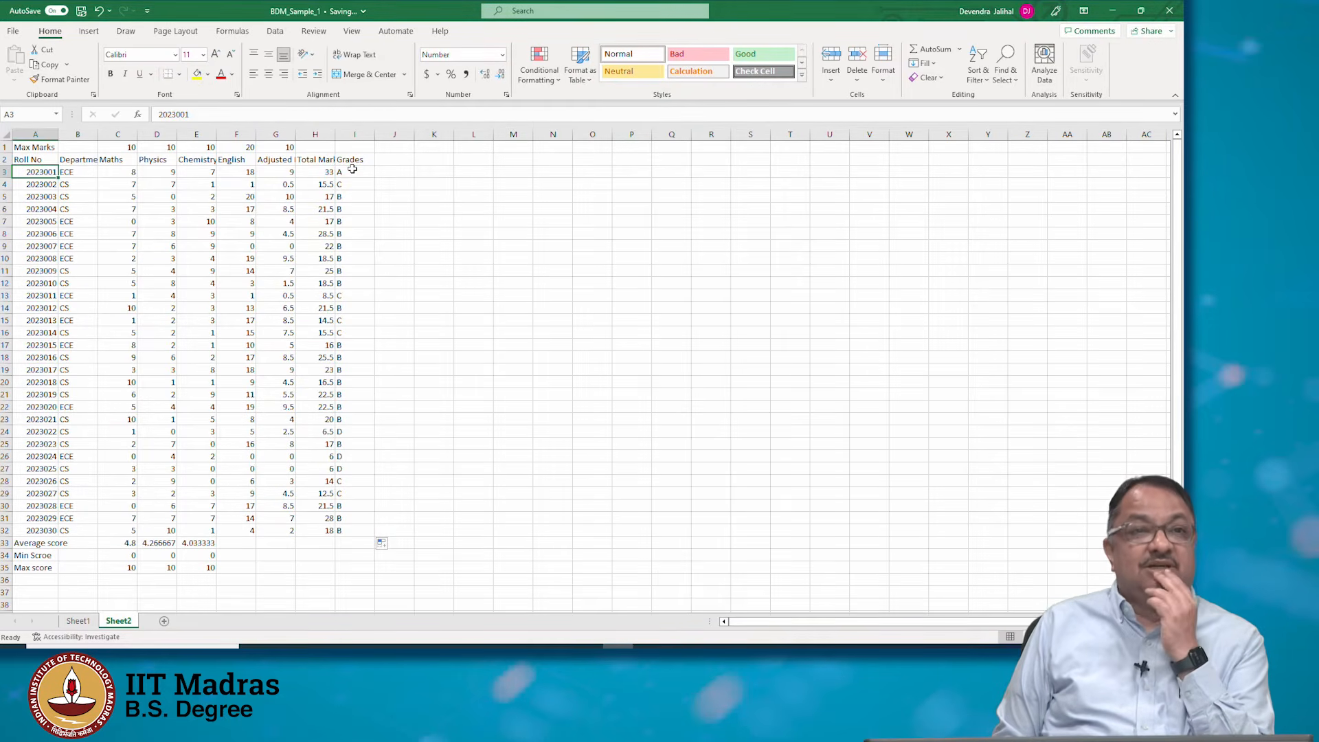
{"action": "key", "text": "Right"}
{"action": "key", "text": "Right"}
{"action": "key", "text": "Right"}
{"action": "key", "text": "Right"}
{"action": "key", "text": "Right"}
{"action": "key", "text": "Right"}
{"action": "key", "text": "Right"}
{"action": "key", "text": "Right"}
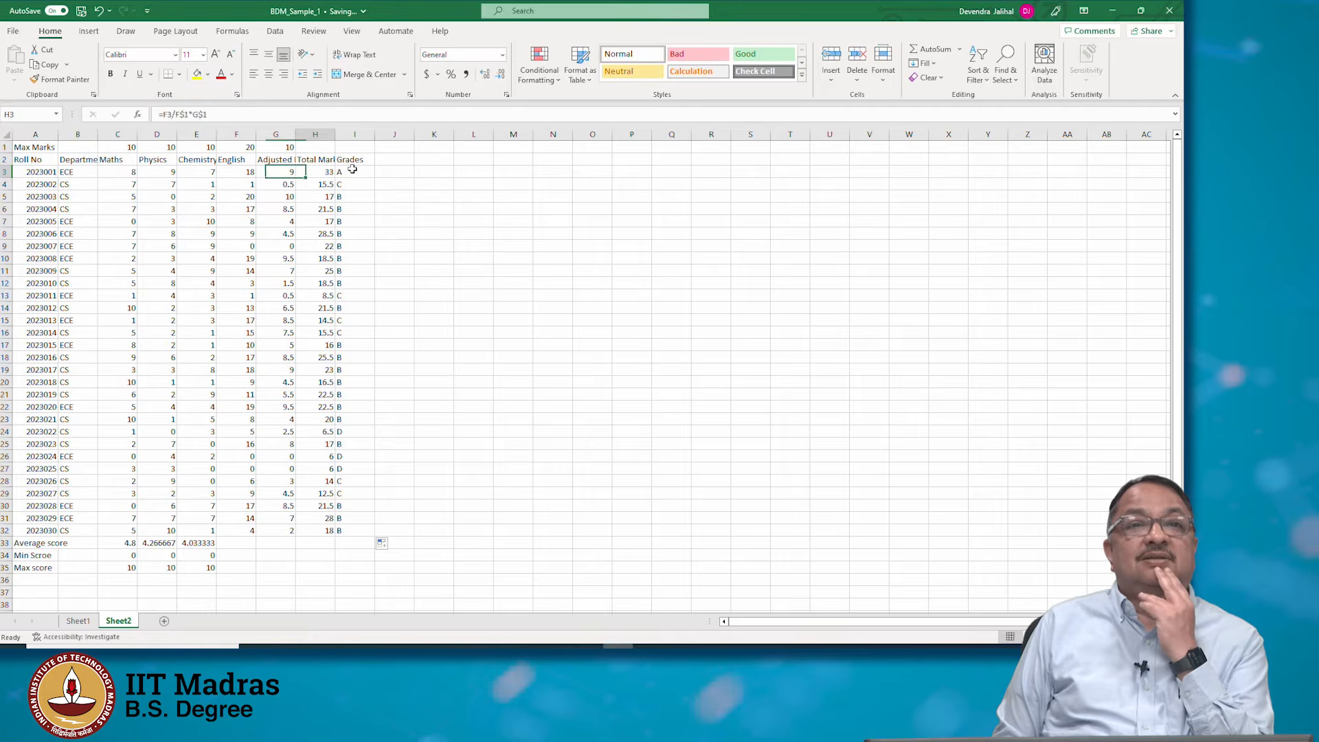
{"action": "key", "text": "Down"}
{"action": "key", "text": "Down"}
{"action": "key", "text": "Down"}
{"action": "key", "text": "Down"}
{"action": "key", "text": "Down"}
{"action": "key", "text": "Down"}
{"action": "key", "text": "Down"}
{"action": "key", "text": "Down"}
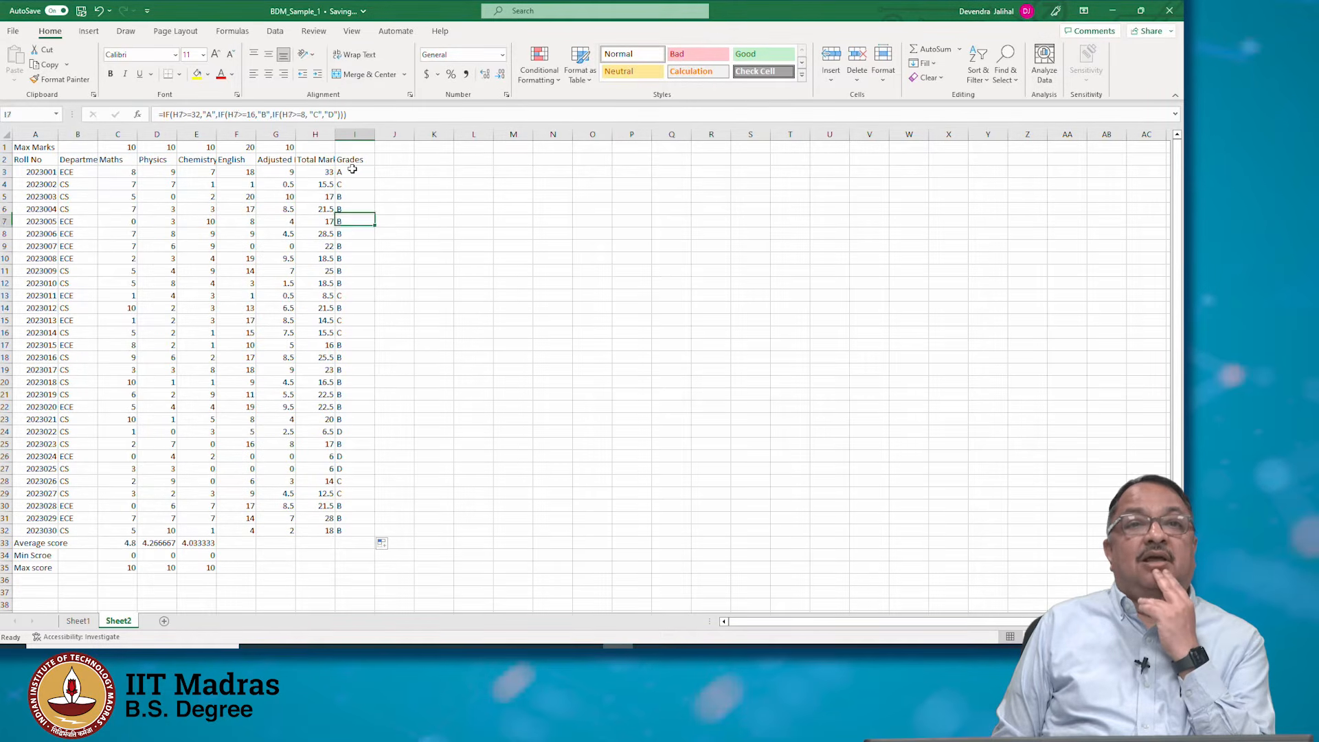
{"action": "key", "text": "Down"}
{"action": "key", "text": "Down"}
{"action": "key", "text": "Down"}
{"action": "key", "text": "Down"}
{"action": "key", "text": "Down"}
{"action": "key", "text": "Down"}
{"action": "key", "text": "Down"}
{"action": "key", "text": "Down"}
{"action": "key", "text": "Down"}
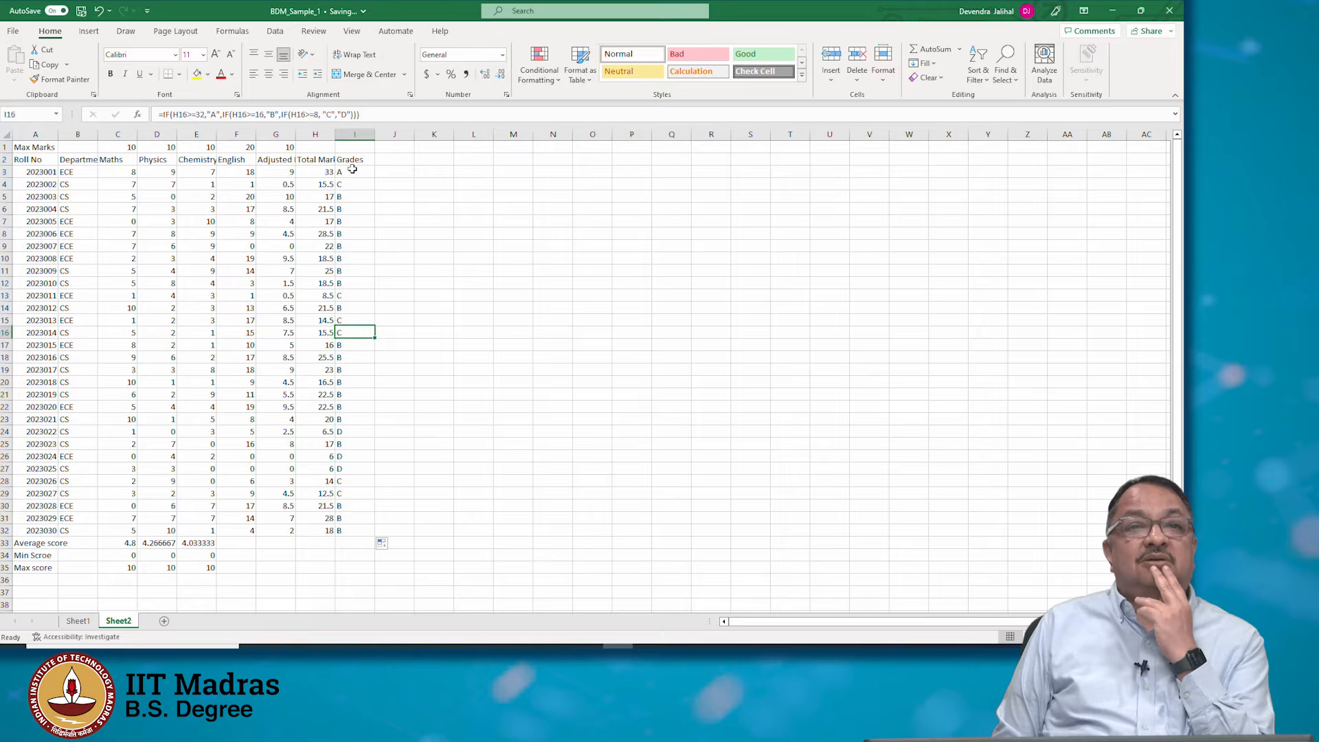
{"action": "key", "text": "Down"}
{"action": "key", "text": "Down"}
{"action": "key", "text": "Down"}
{"action": "key", "text": "Down"}
{"action": "key", "text": "Down"}
{"action": "key", "text": "Down"}
{"action": "key", "text": "Down"}
{"action": "key", "text": "Down"}
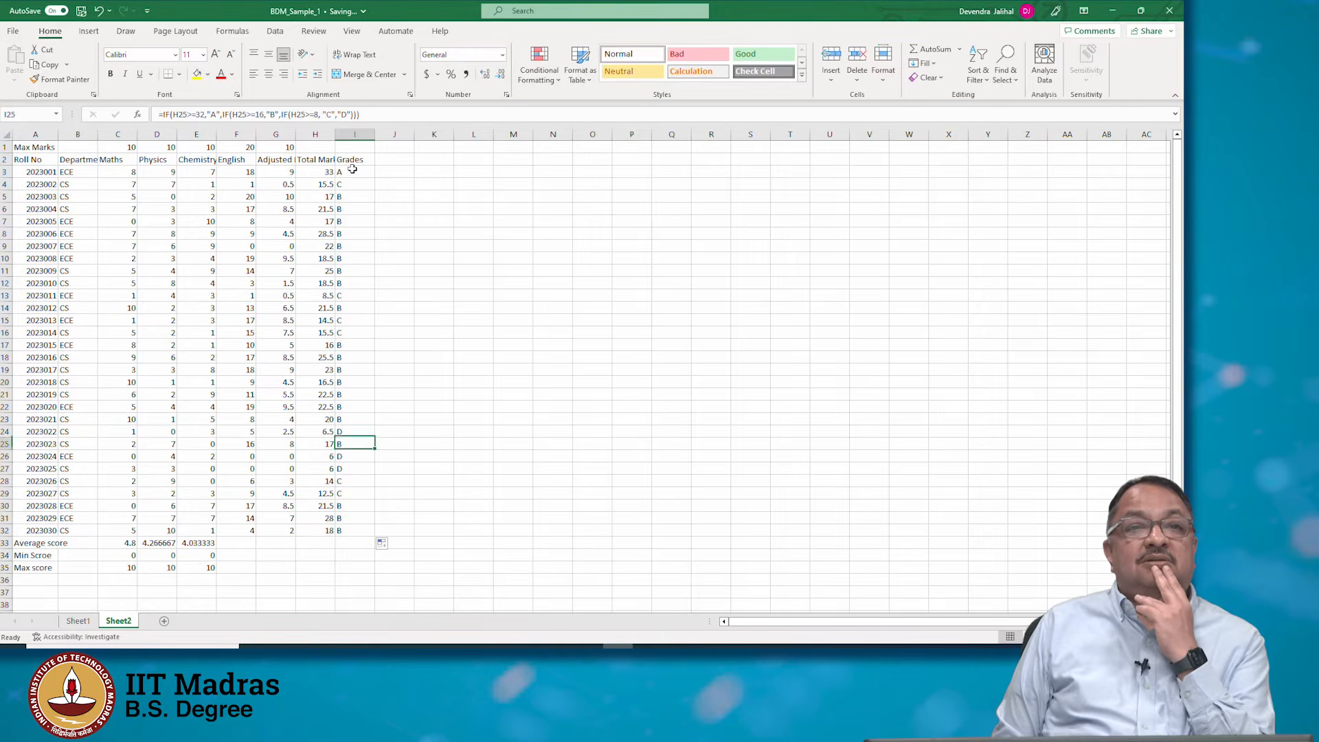
{"action": "key", "text": "Down"}
{"action": "key", "text": "Down"}
{"action": "key", "text": "Down"}
{"action": "key", "text": "Down"}
{"action": "key", "text": "Down"}
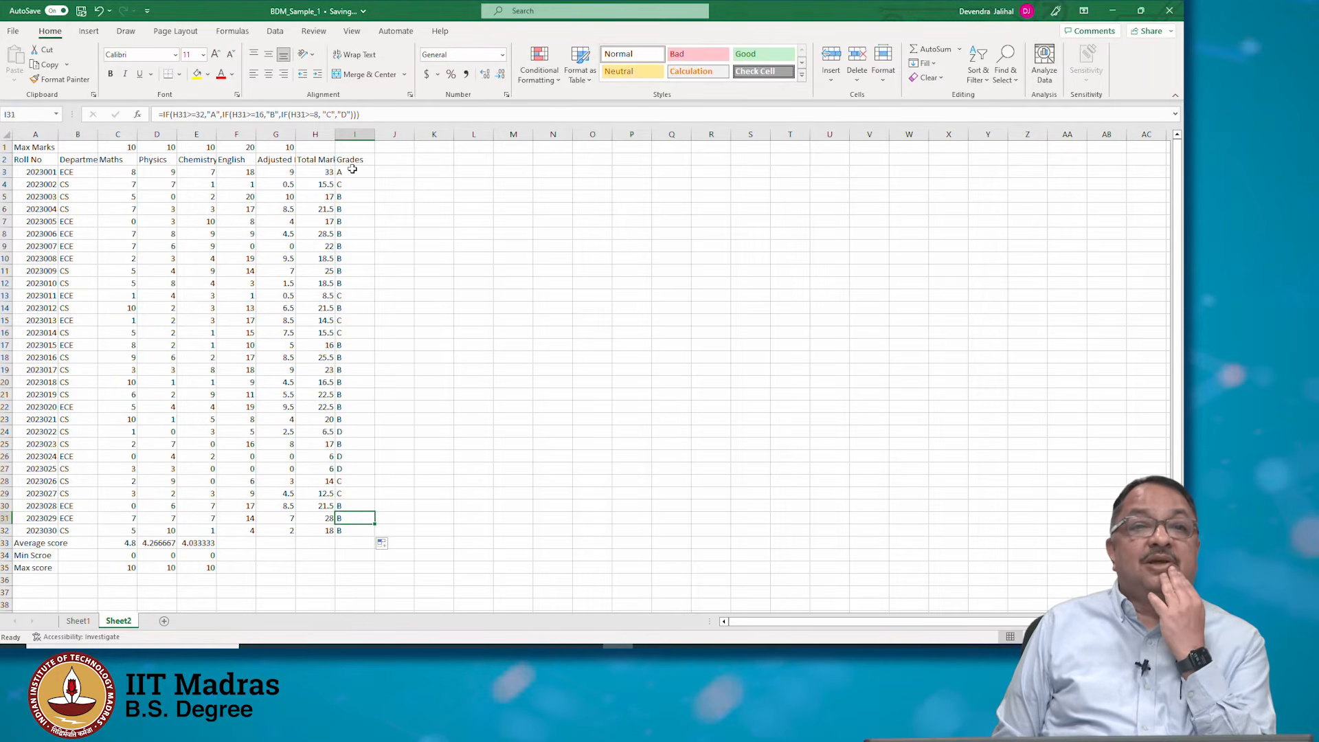
{"action": "key", "text": "Up"}
{"action": "key", "text": "Up"}
{"action": "key", "text": "Up"}
{"action": "key", "text": "Up"}
{"action": "key", "text": "Up"}
{"action": "key", "text": "Up"}
{"action": "key", "text": "Up"}
{"action": "key", "text": "Up"}
{"action": "key", "text": "Up"}
{"action": "key", "text": "Up"}
{"action": "key", "text": "Up"}
{"action": "key", "text": "Up"}
{"action": "key", "text": "Up"}
{"action": "key", "text": "Up"}
{"action": "key", "text": "Up"}
{"action": "key", "text": "Up"}
{"action": "key", "text": "Up"}
{"action": "key", "text": "Up"}
{"action": "key", "text": "Up"}
{"action": "key", "text": "Up"}
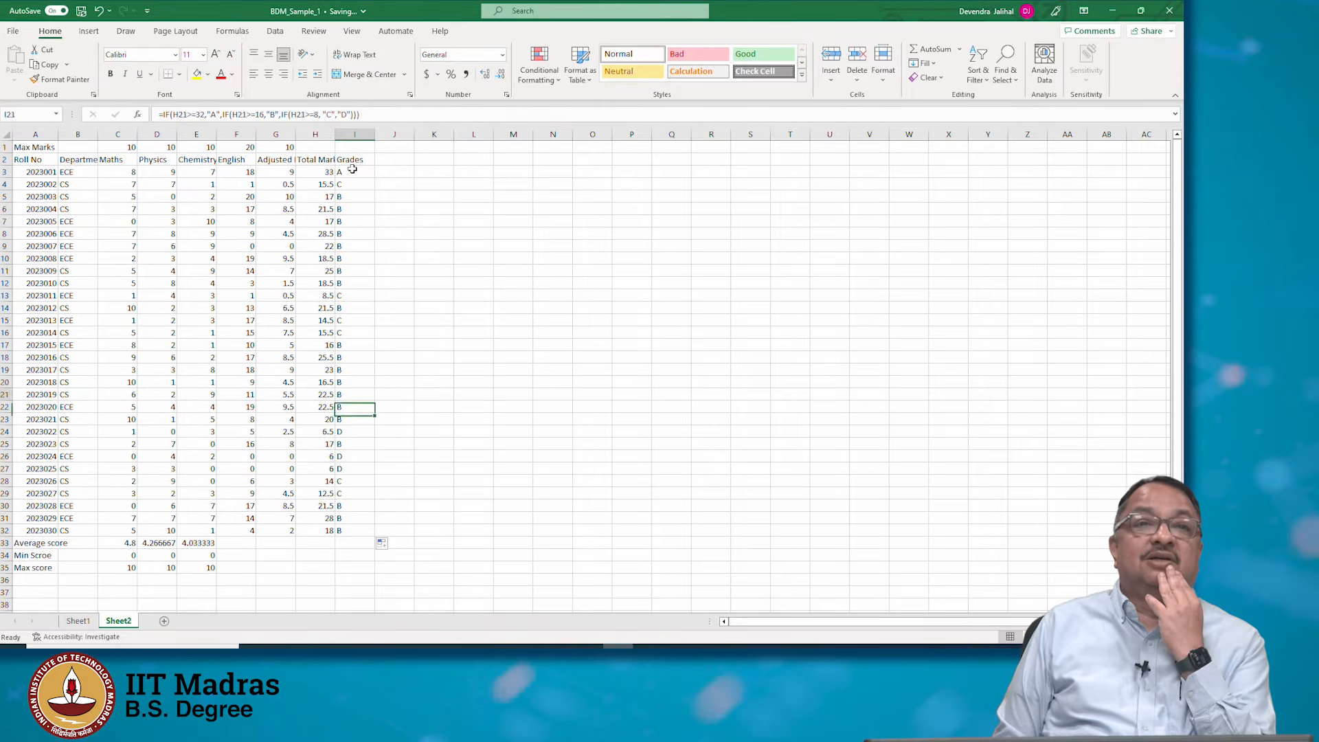
{"action": "key", "text": "Down"}
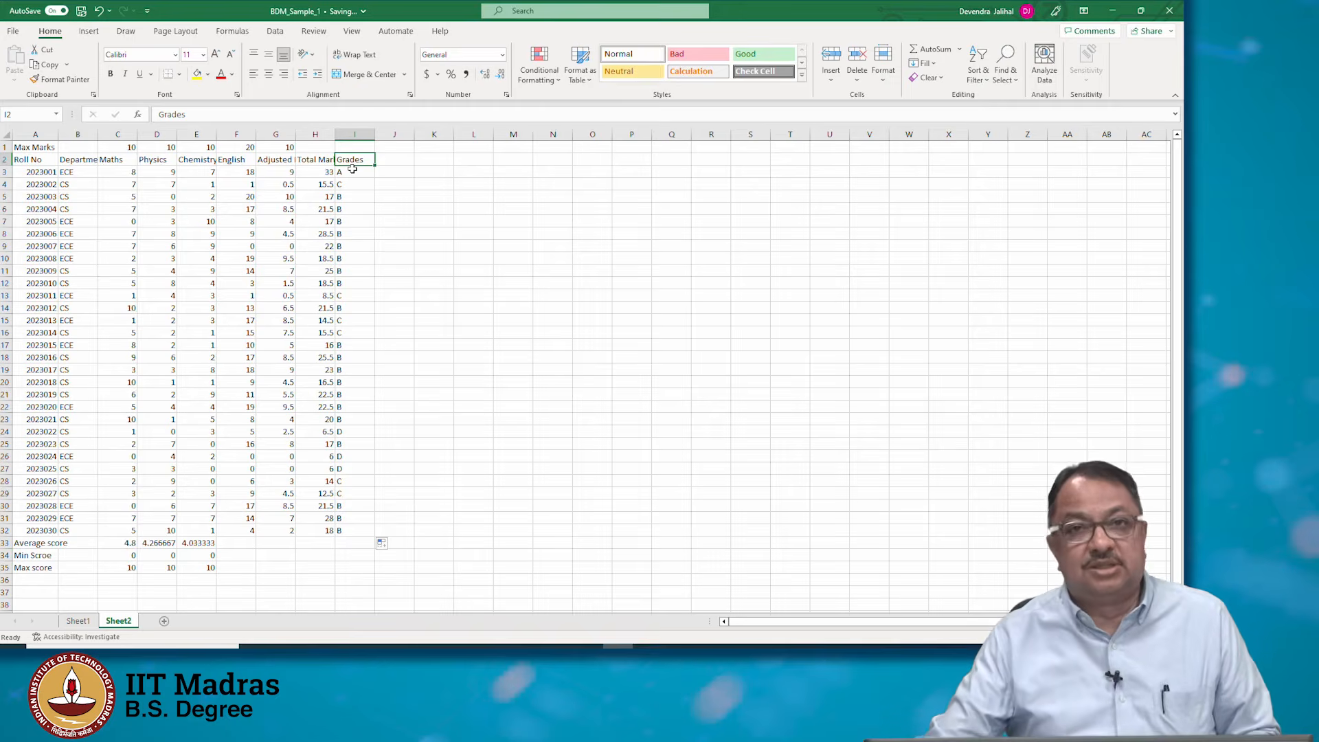
Select the student table A2:I32 and apply a filter to its header row
{"action": "left_click", "coordinate": [33, 160]}
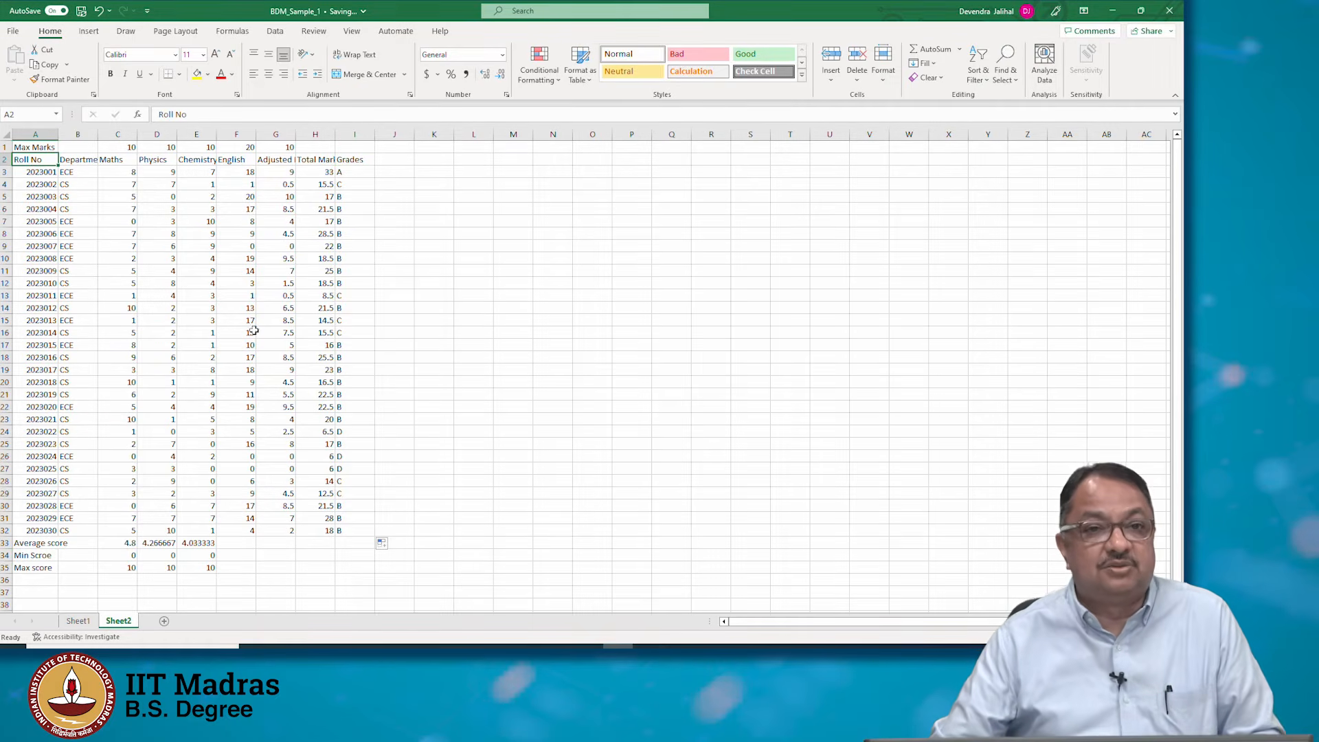
{"action": "left_click", "coordinate": [358, 530], "text": "shift"}
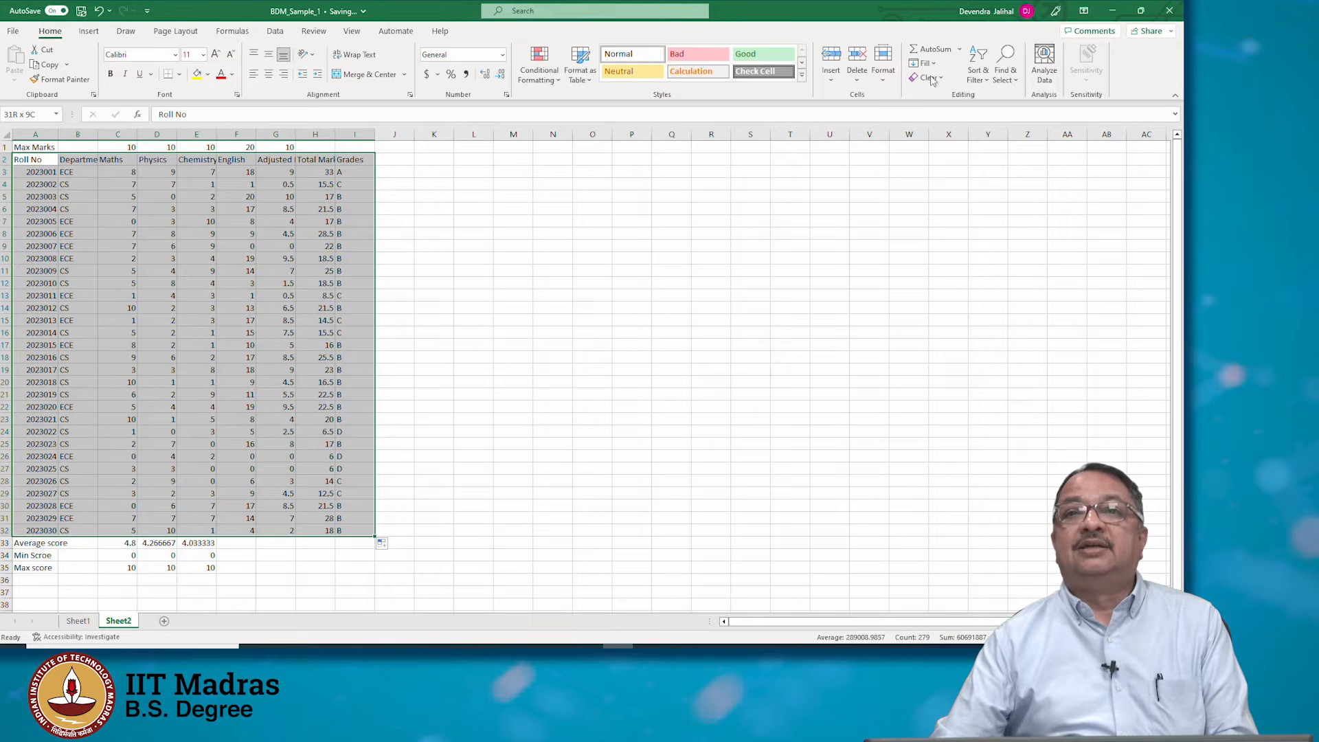
{"action": "left_click", "coordinate": [987, 86]}
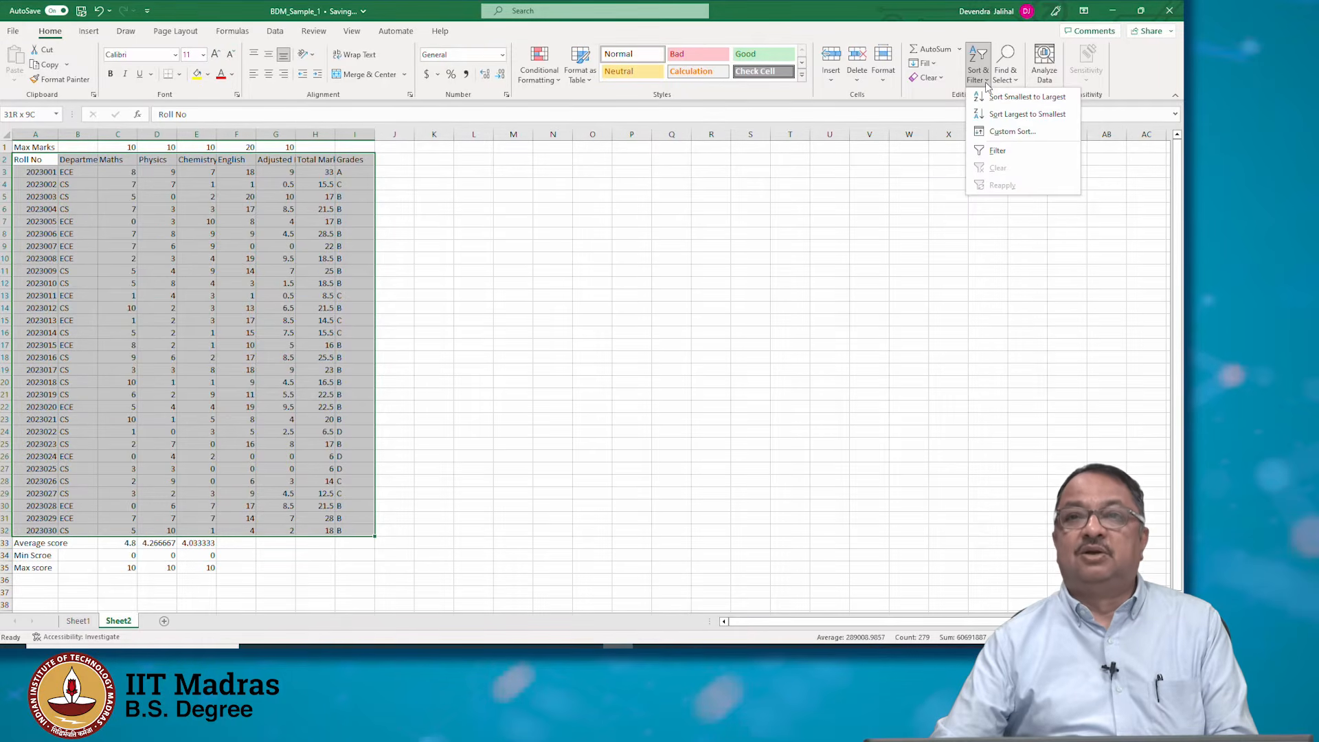
{"action": "left_click", "coordinate": [998, 151]}
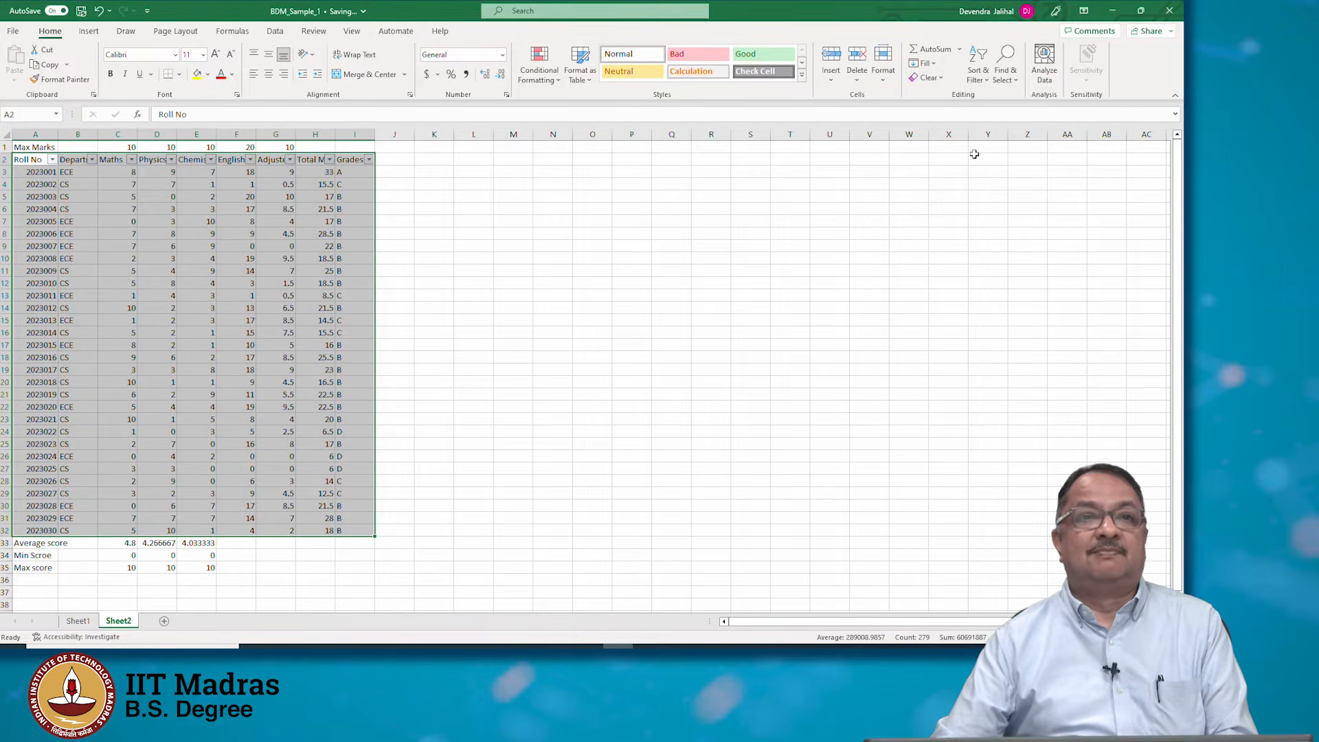
{"action": "left_click", "coordinate": [221, 192]}
{"action": "left_click", "coordinate": [43, 156]}
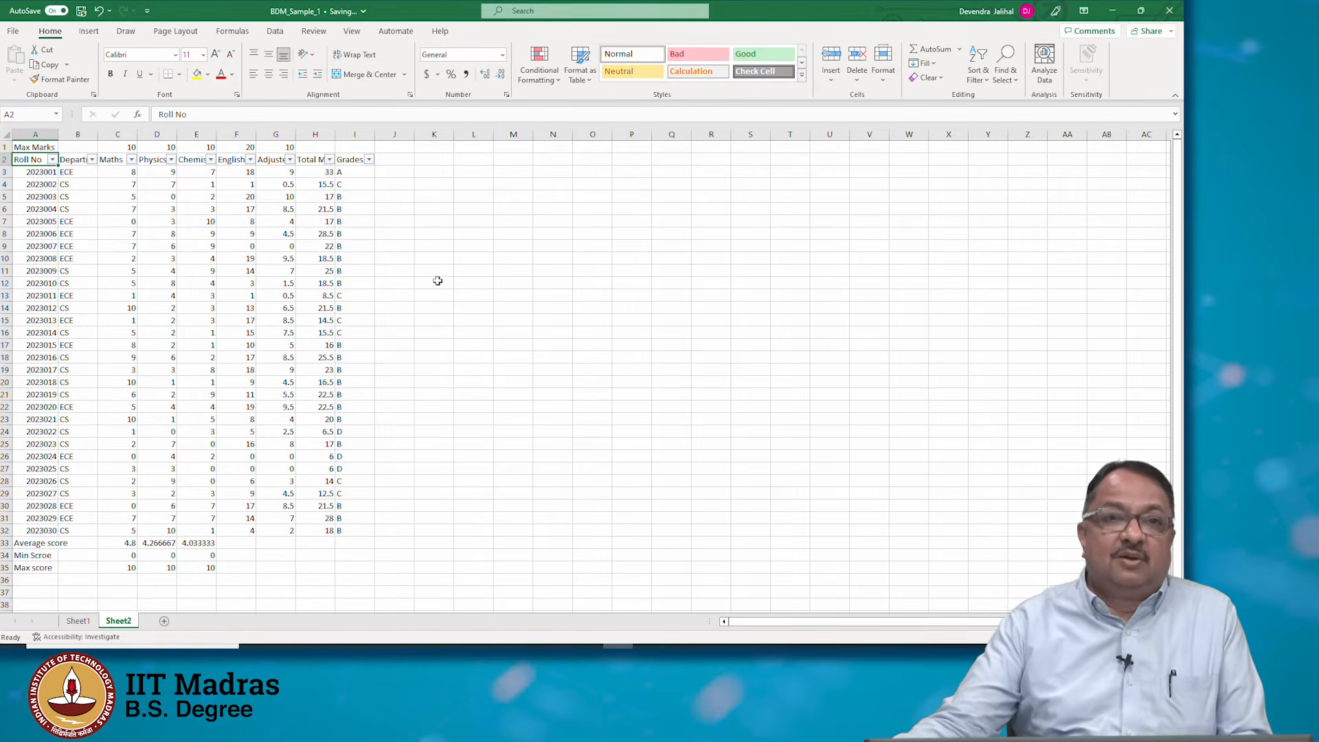
Filter the Grades column to show only students with grade A
{"action": "left_click", "coordinate": [368, 161]}
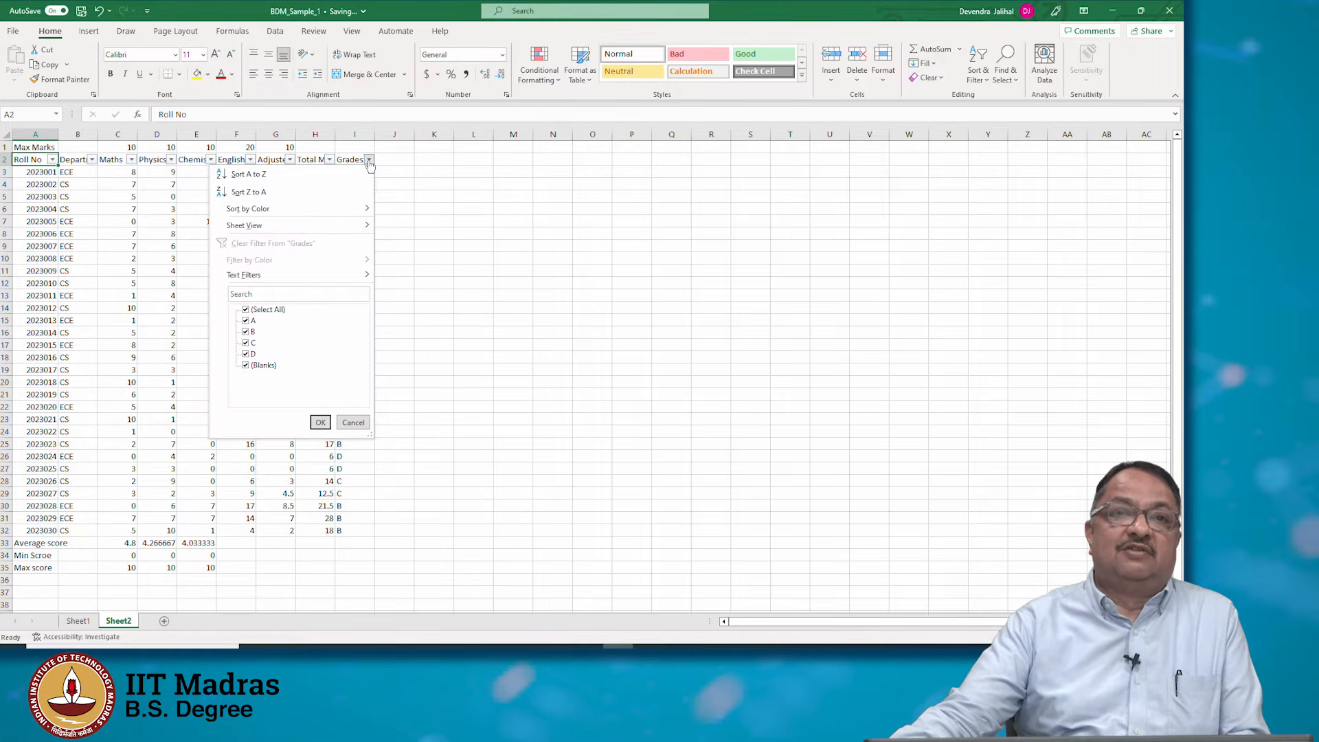
{"action": "left_click", "coordinate": [245, 310]}
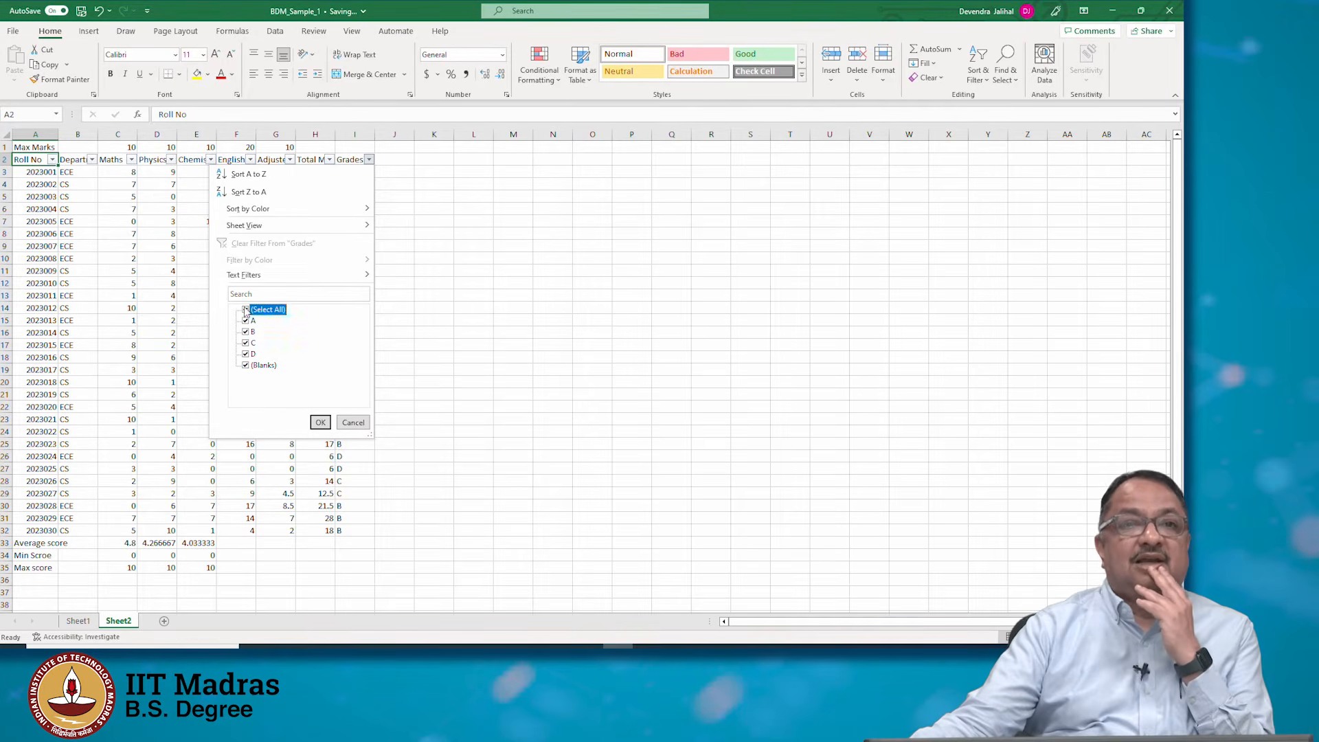
{"action": "left_click", "coordinate": [246, 321]}
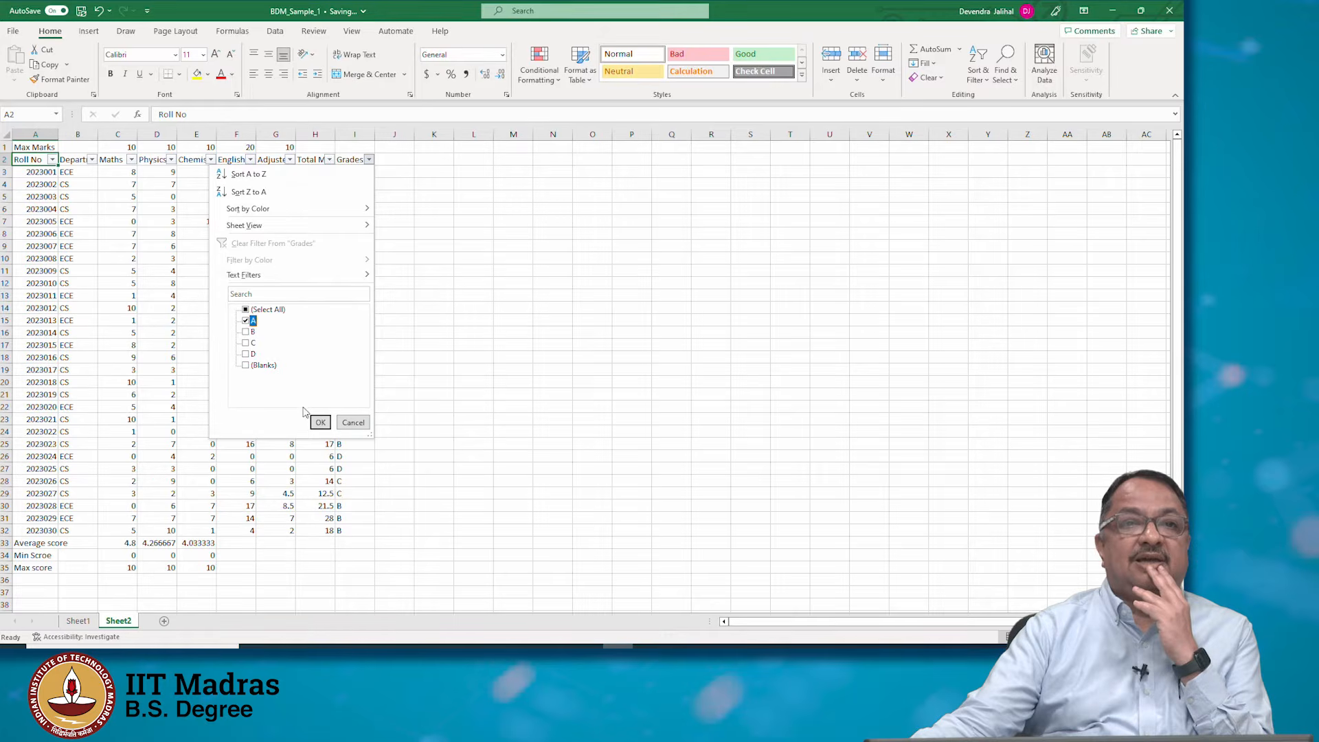
{"action": "left_click", "coordinate": [320, 422]}
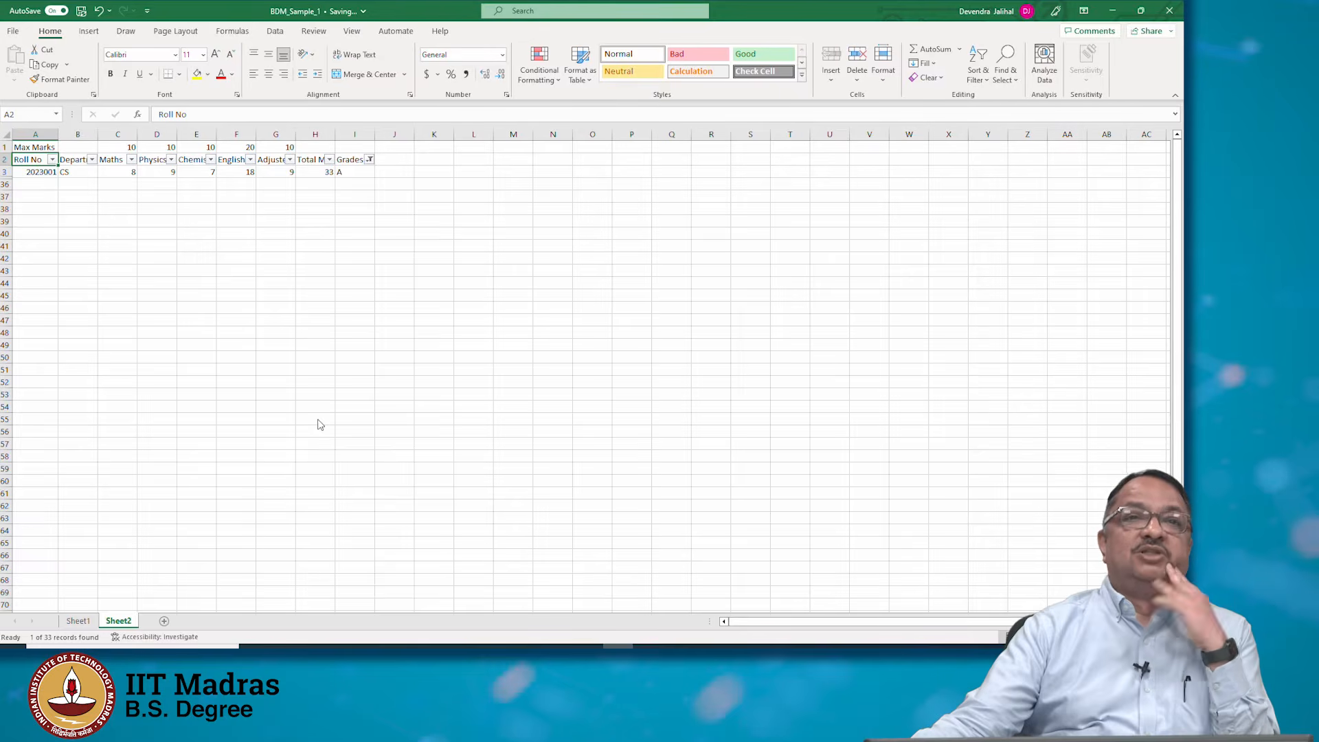
Filter the Grades column to show only grade B and select the visible grade cells to count them
{"action": "left_click", "coordinate": [370, 160]}
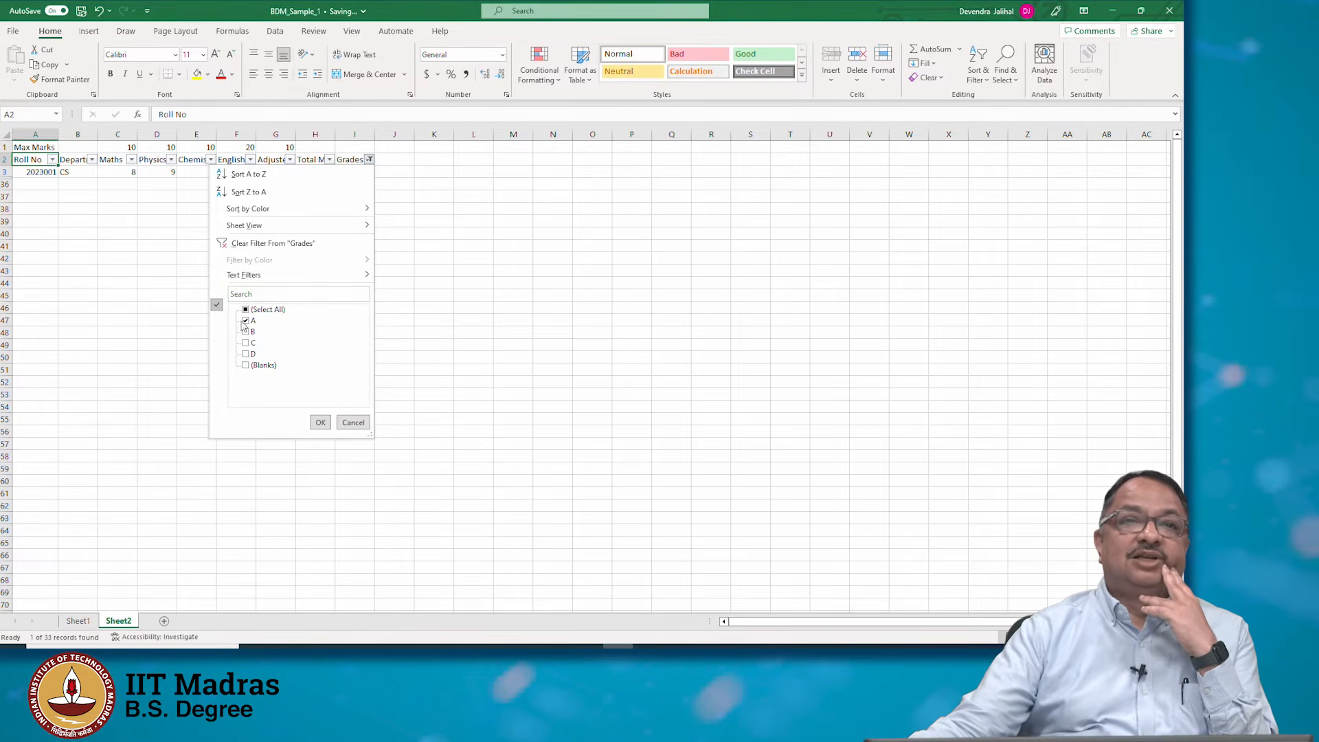
{"action": "left_click", "coordinate": [245, 321]}
{"action": "left_click", "coordinate": [246, 331]}
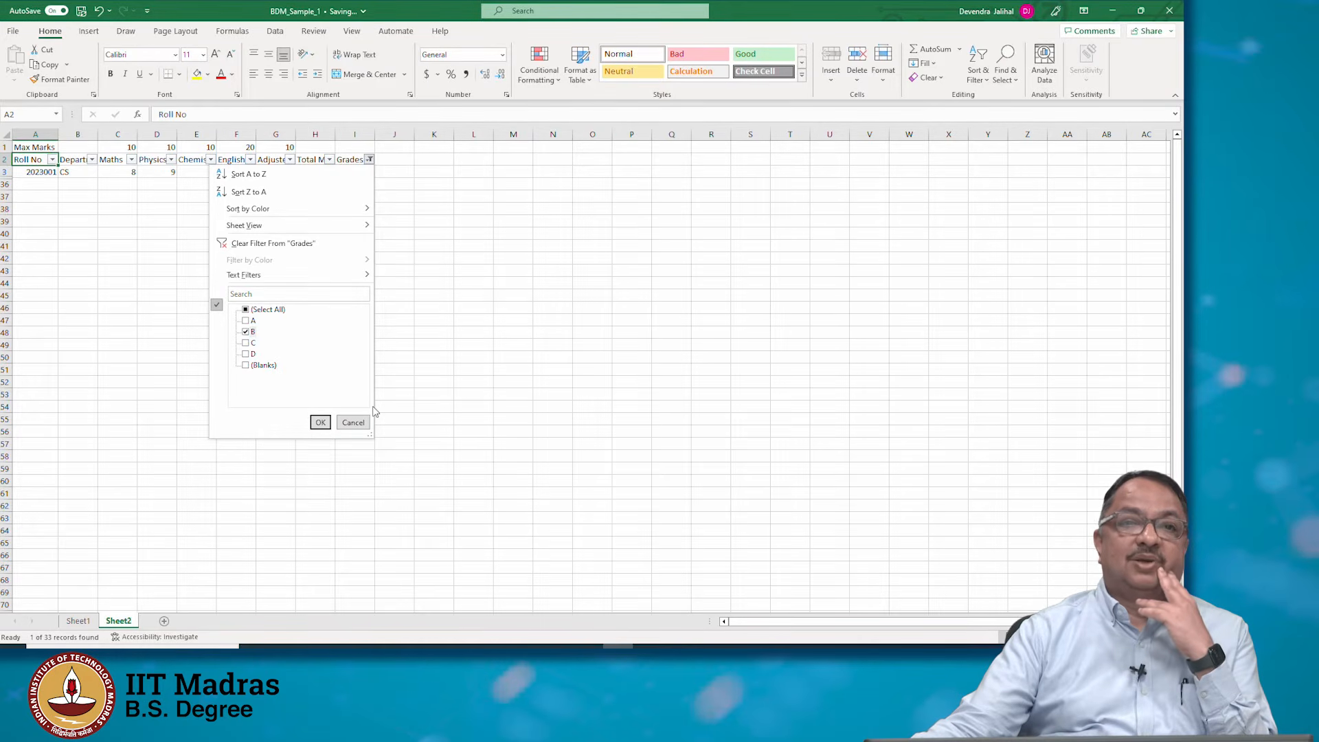
{"action": "left_click", "coordinate": [320, 422]}
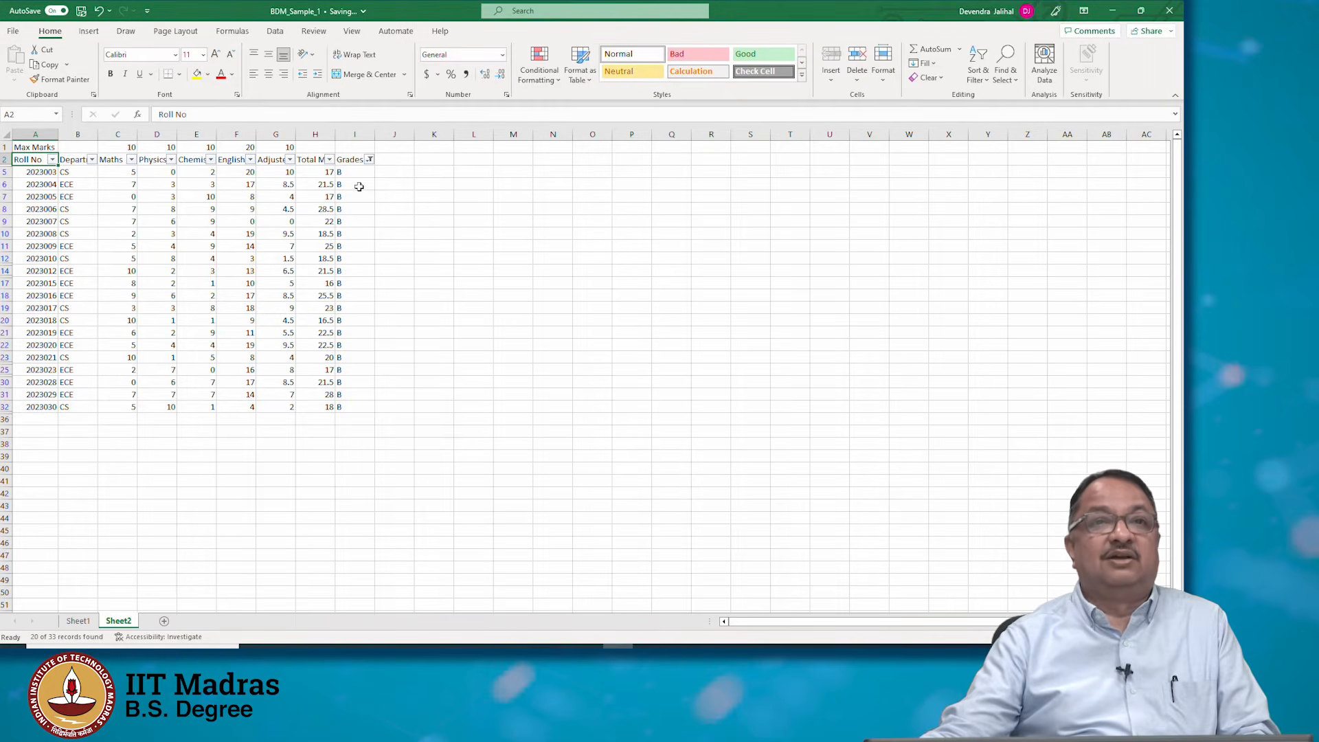
{"action": "left_click_drag", "start_coordinate": [356, 175], "coordinate": [342, 402]}
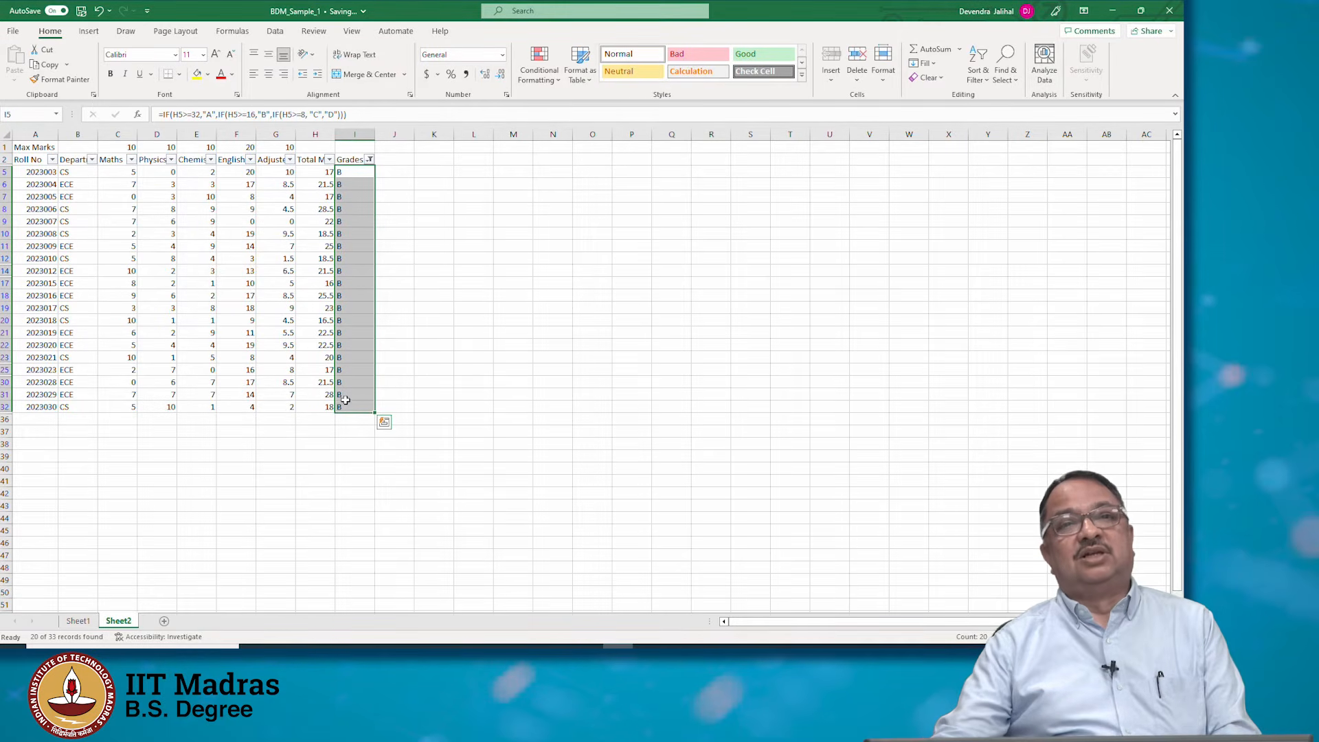
Filter the Grades column to show only grade C and select the visible grade cells to count them
{"action": "left_click", "coordinate": [369, 159]}
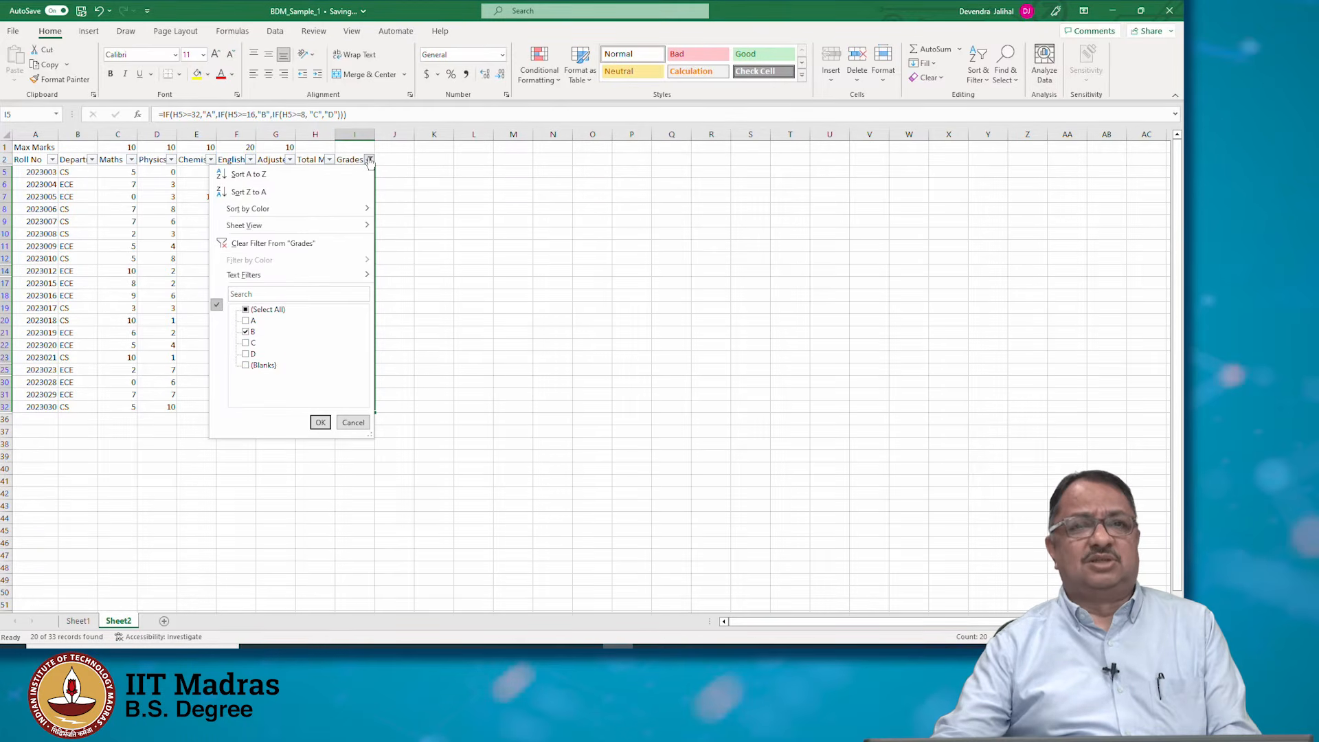
{"action": "left_click", "coordinate": [246, 332]}
{"action": "left_click", "coordinate": [246, 343]}
{"action": "left_click", "coordinate": [317, 422]}
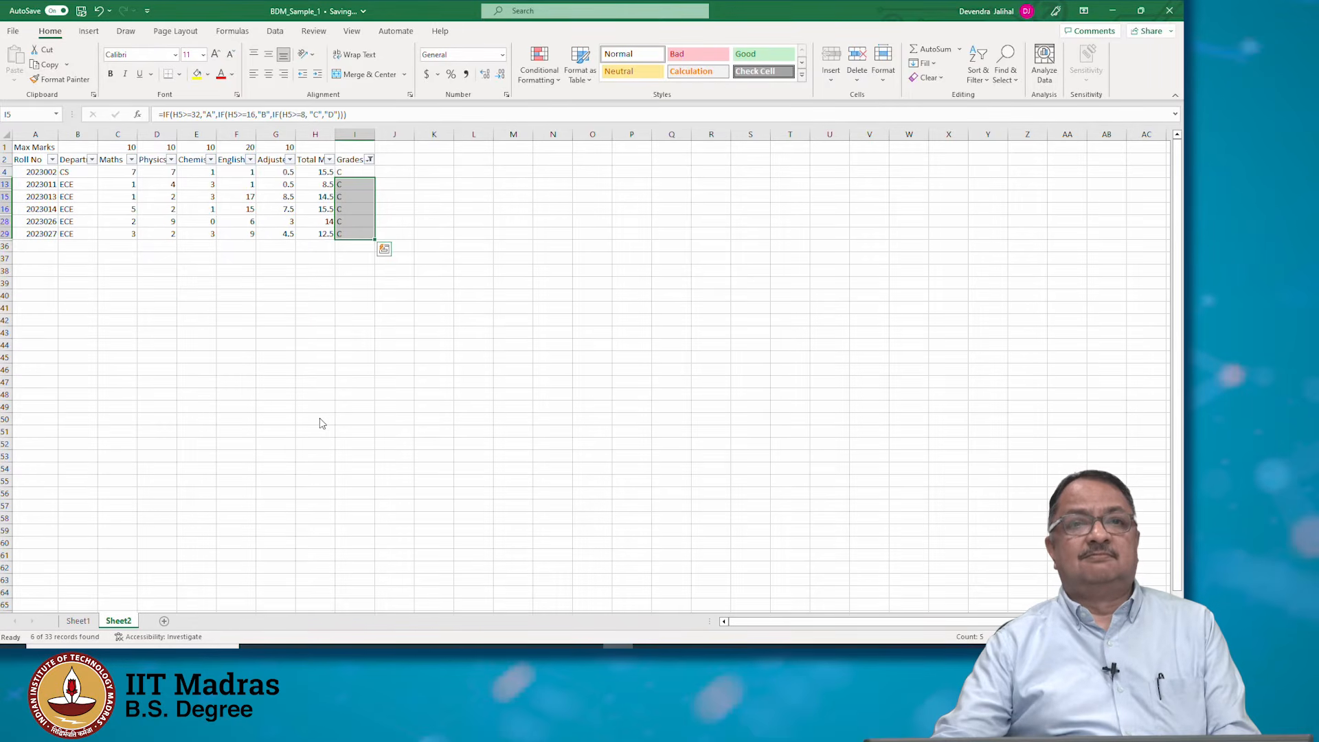
{"action": "left_click", "coordinate": [347, 172]}
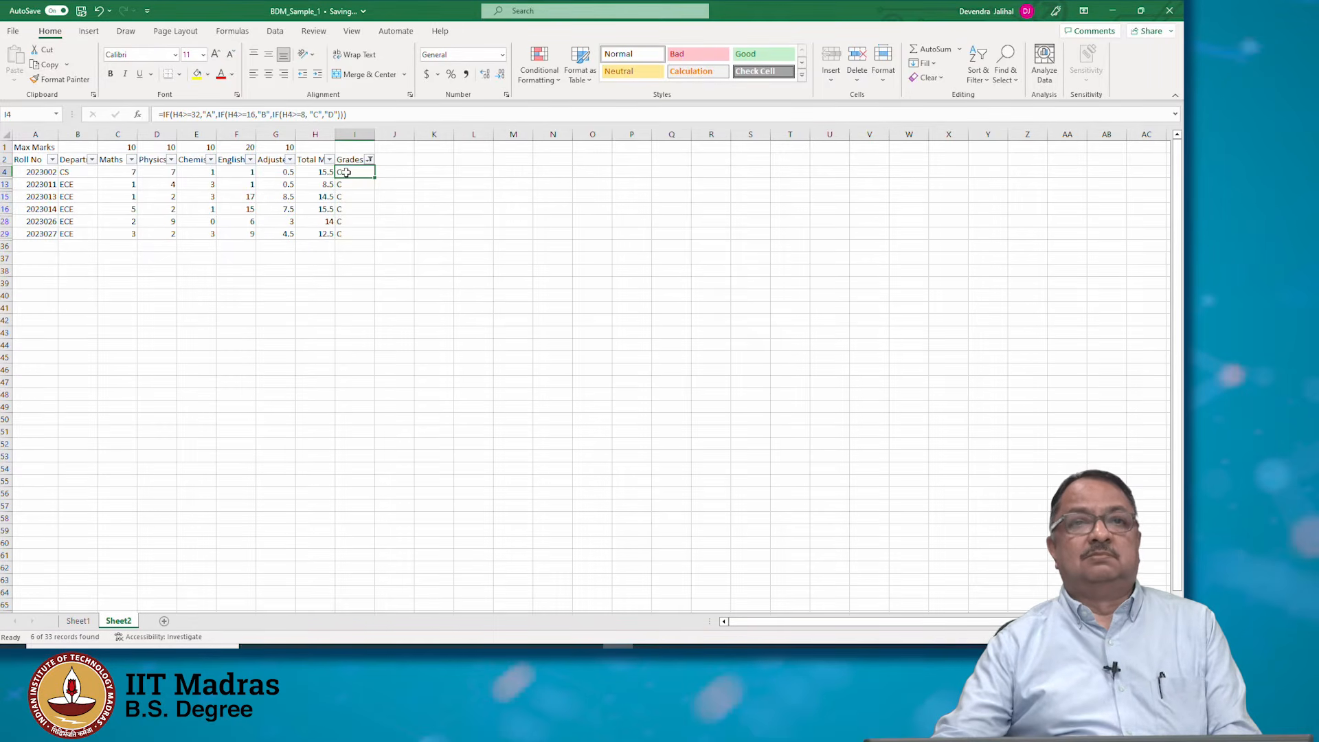
{"action": "left_click", "coordinate": [349, 233], "text": "shift"}
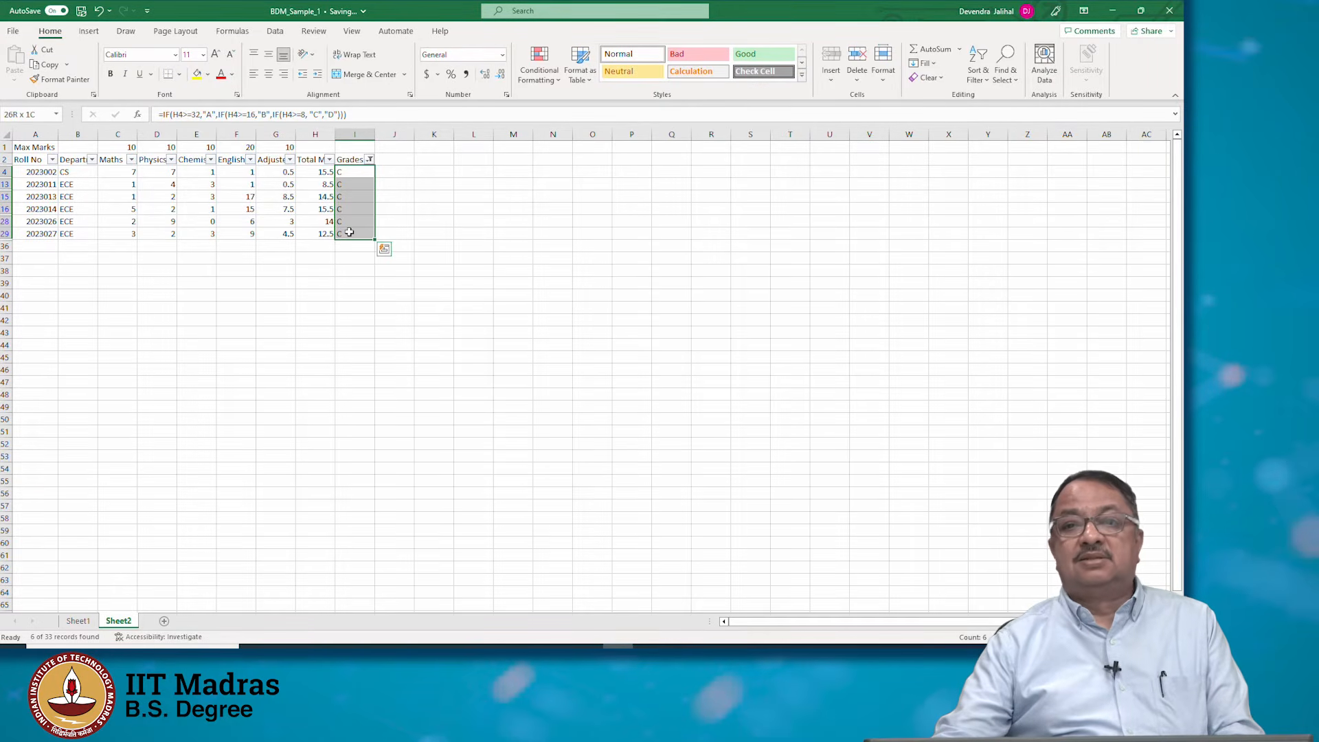
Filter the Grades column to show only students with grade D
{"action": "left_click", "coordinate": [371, 159]}
{"action": "left_click", "coordinate": [246, 343]}
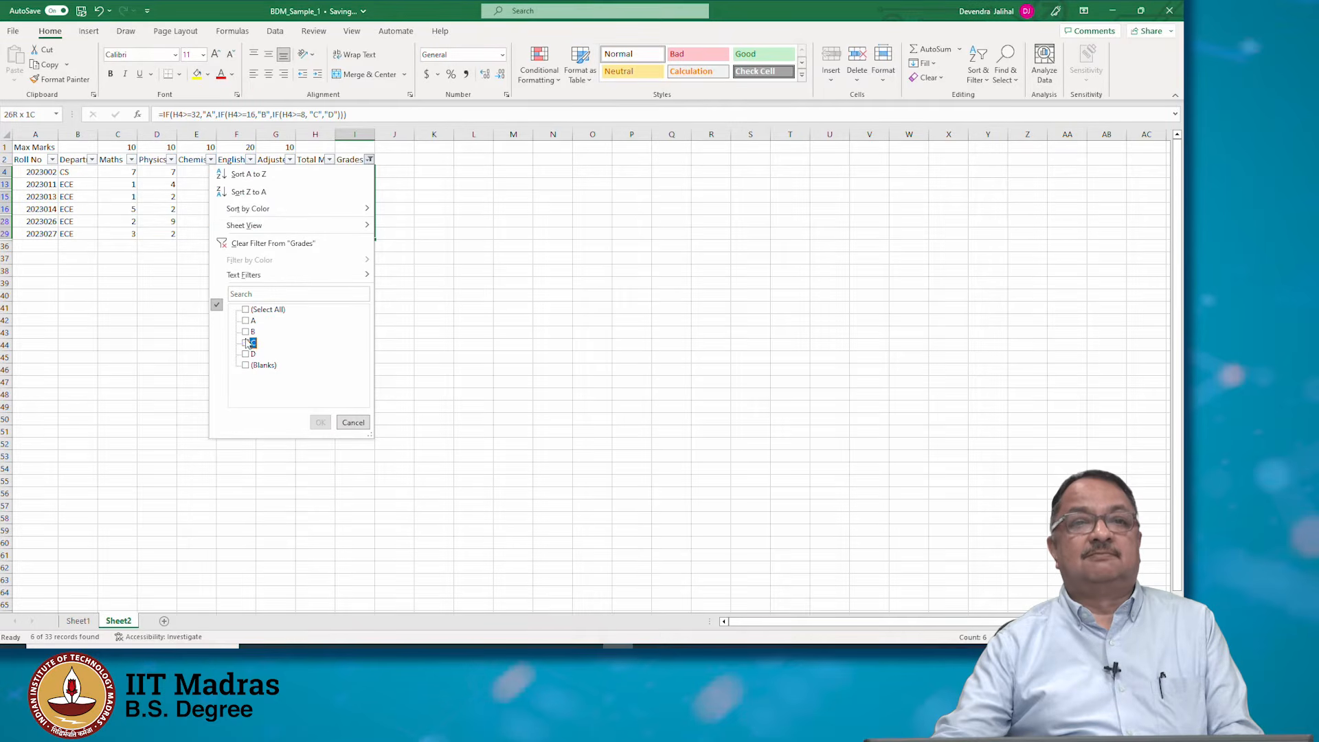
{"action": "left_click", "coordinate": [246, 353]}
{"action": "left_click", "coordinate": [320, 422]}
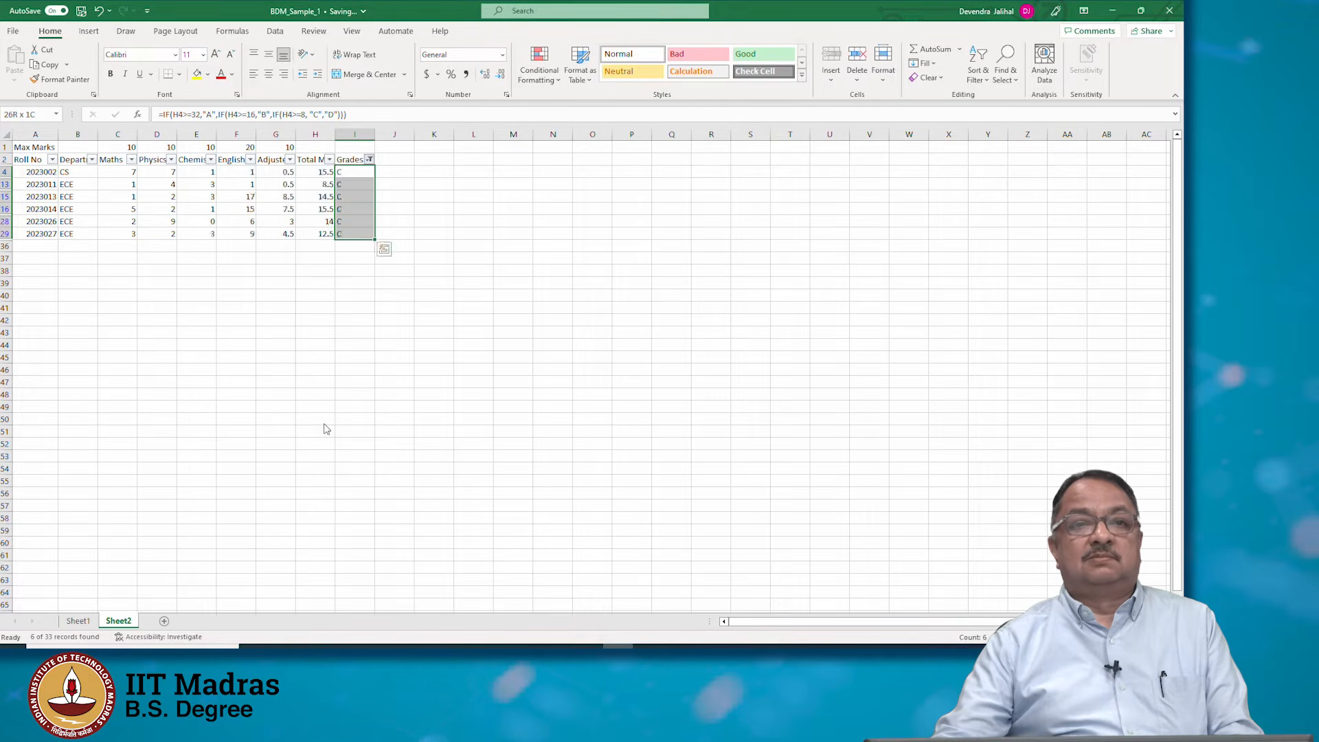
Build a grade count table at T37:U39 with A = 1, B = 20 and the label C
{"action": "left_click", "coordinate": [773, 222]}
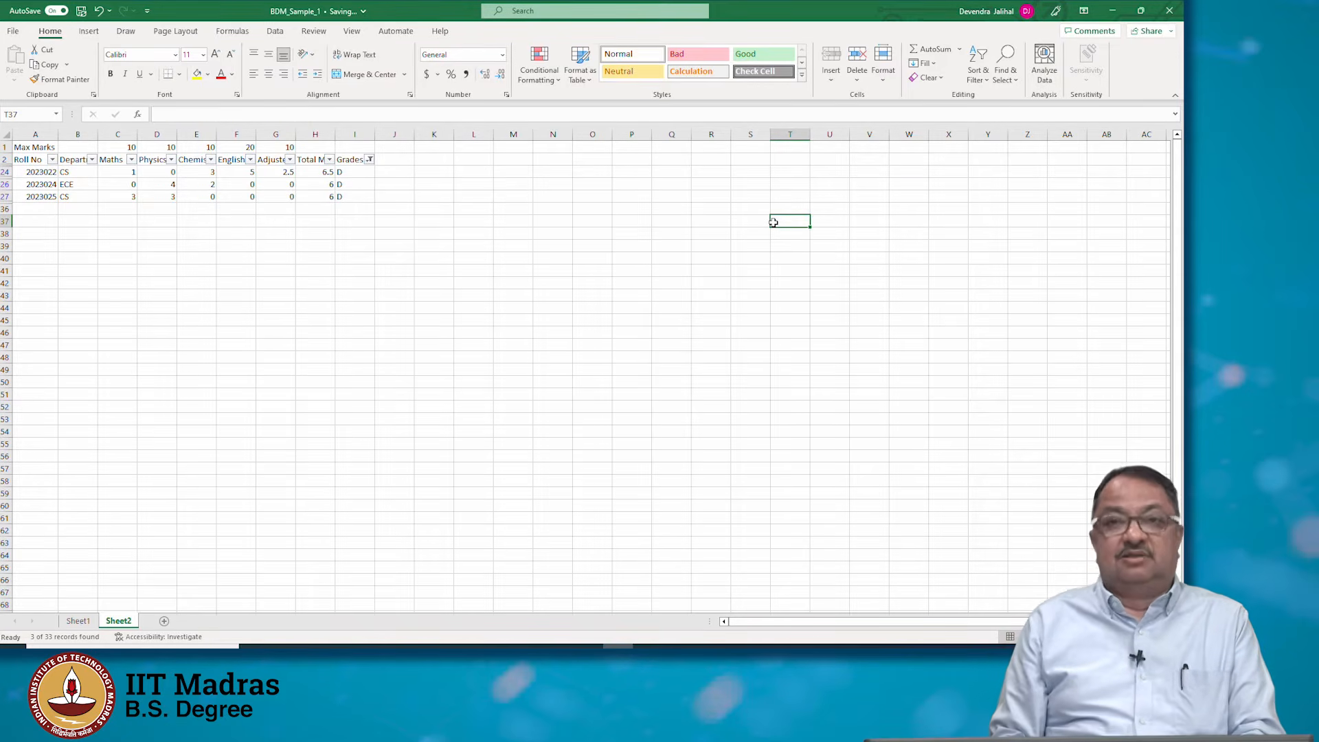
{"action": "key", "text": "Right"}
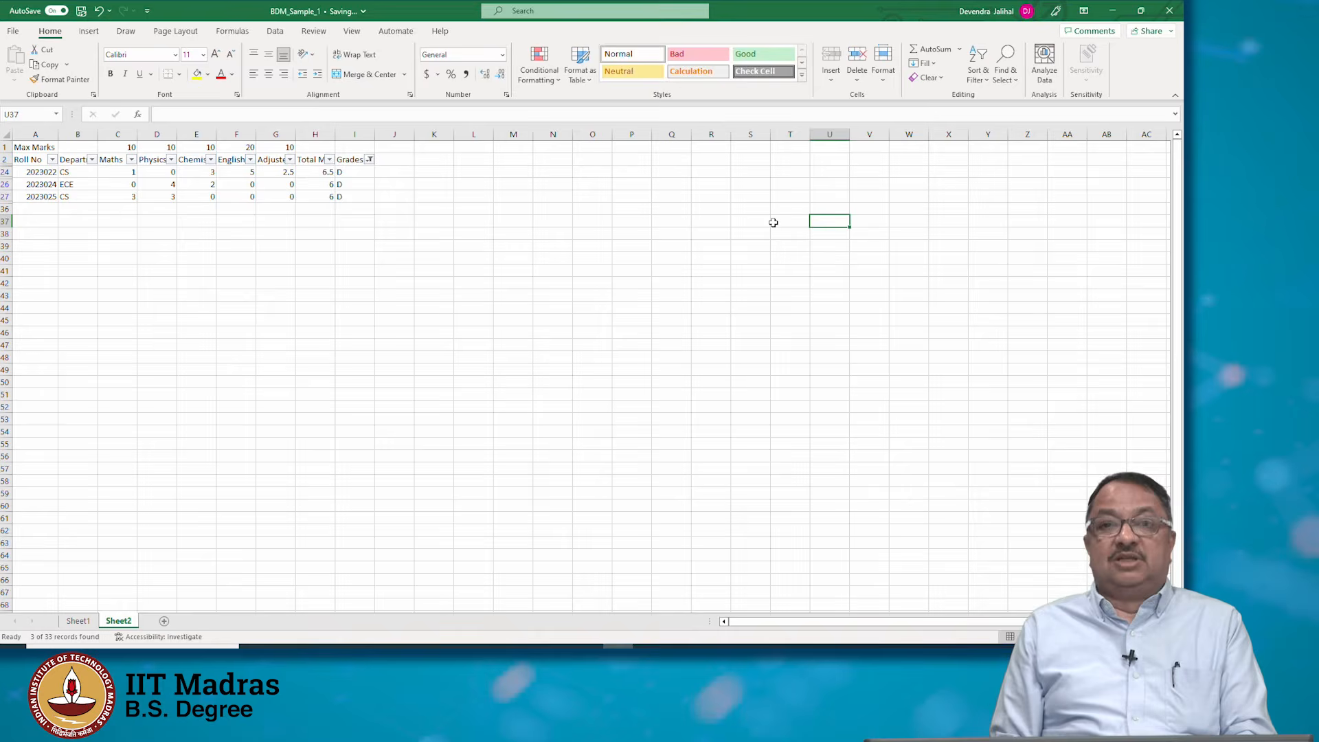
{"action": "type", "text": "1"}
{"action": "key", "text": "Return"}
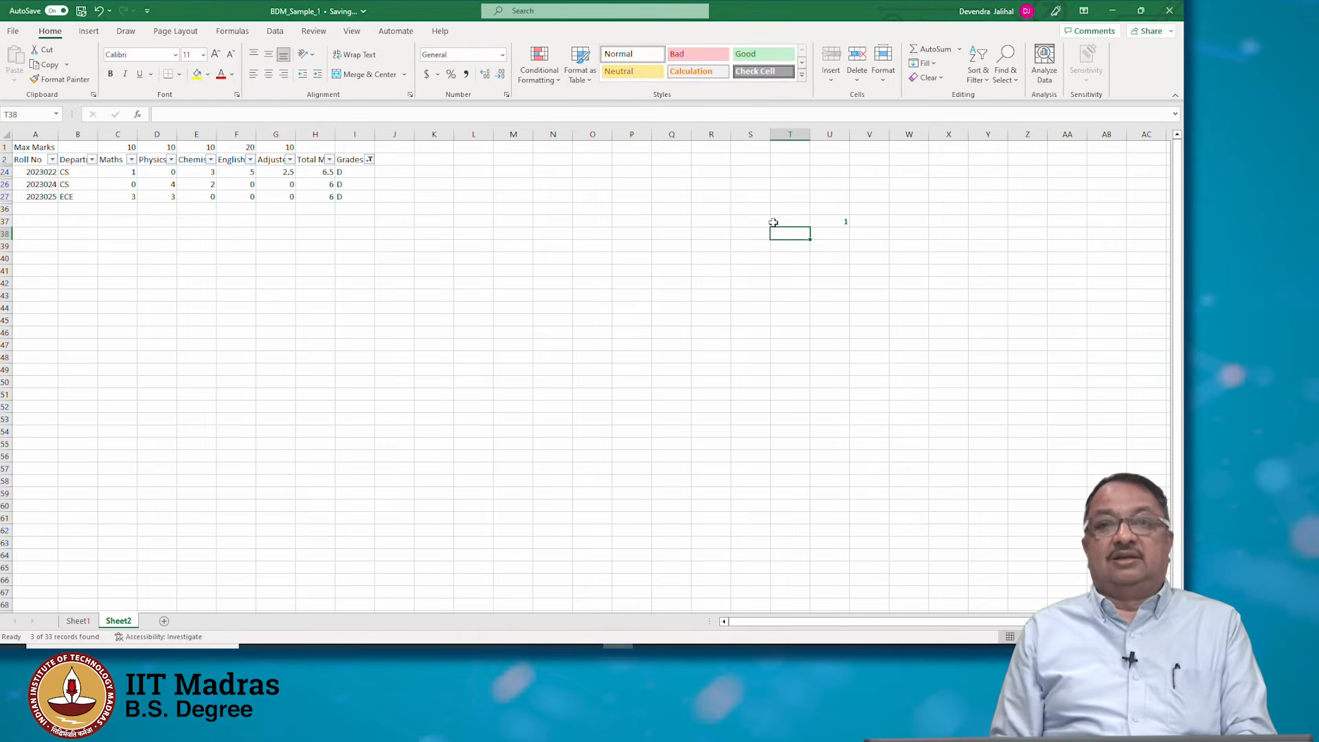
{"action": "type", "text": "B"}
{"action": "key", "text": "Tab"}
{"action": "type", "text": "20"}
{"action": "key", "text": "Return"}
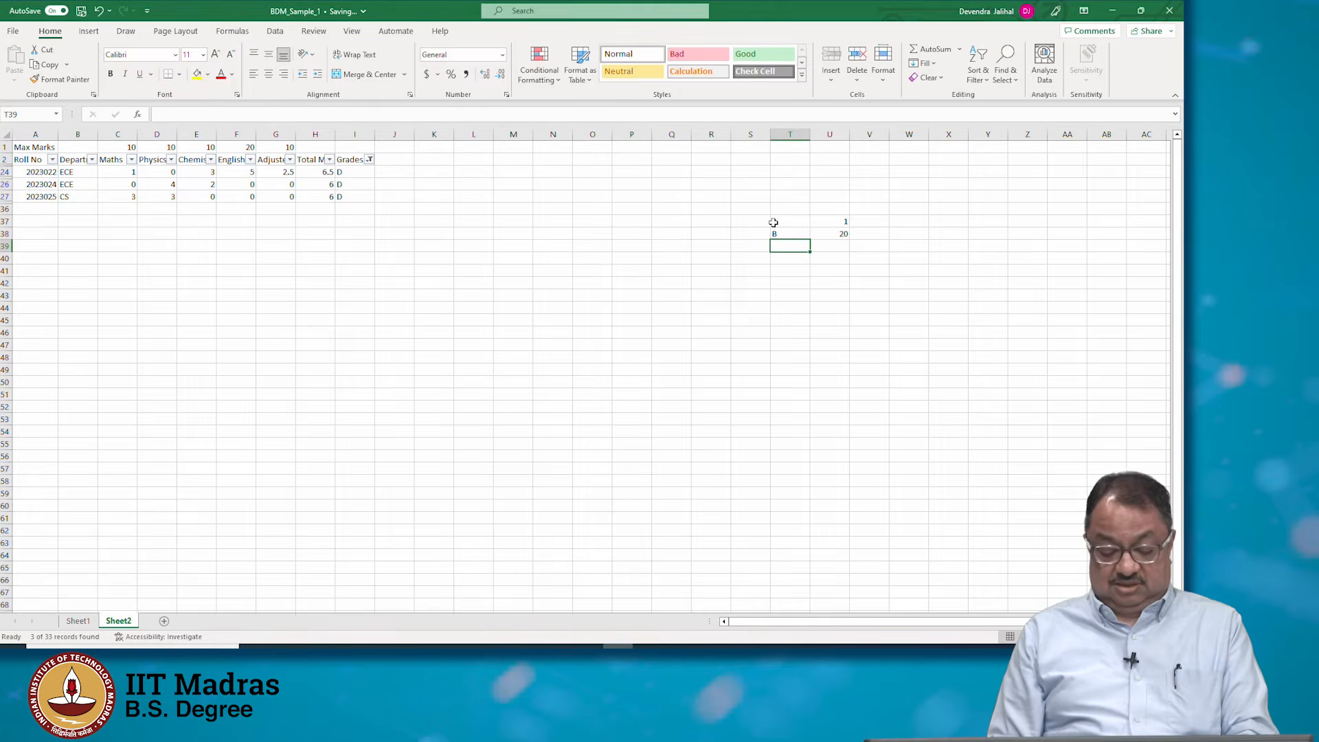
{"action": "type", "text": "C"}
{"action": "key", "text": "Tab"}
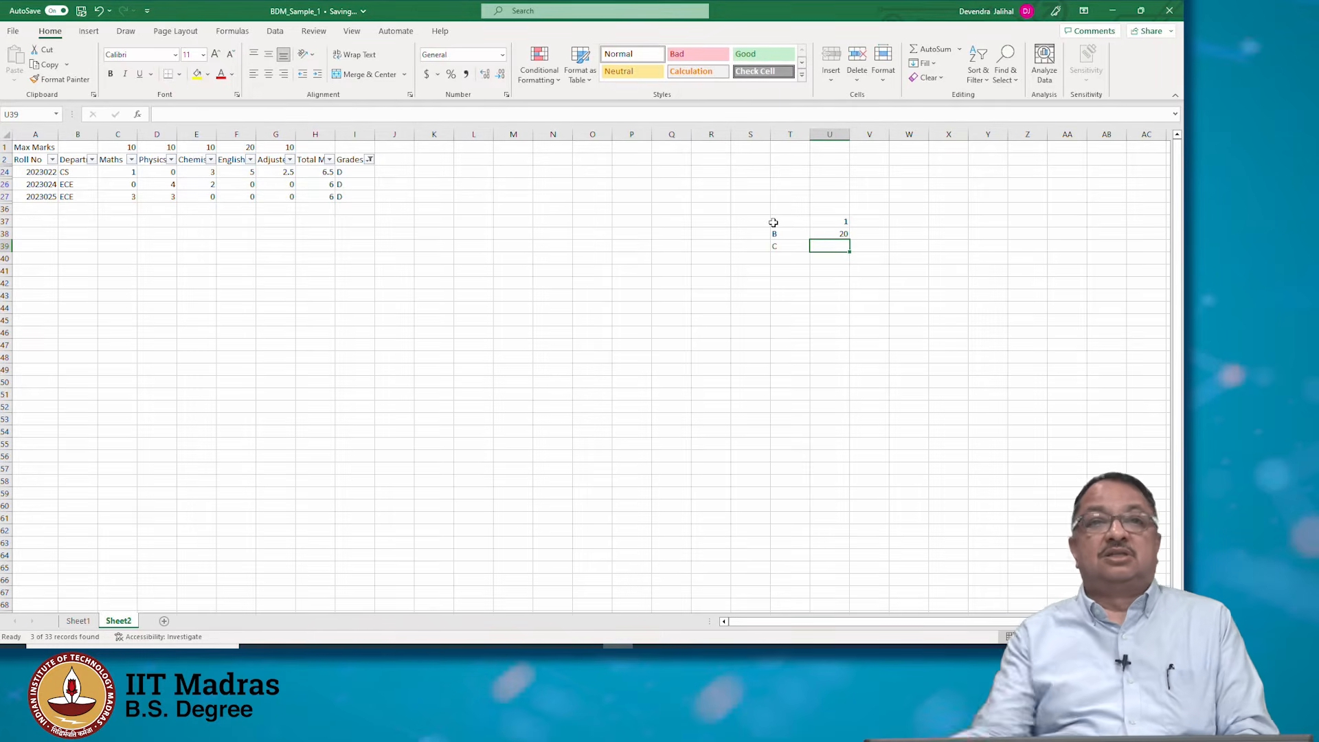
Refilter the Grades column to show only grade C and select the visible grade cells to count them
{"action": "left_click", "coordinate": [369, 159]}
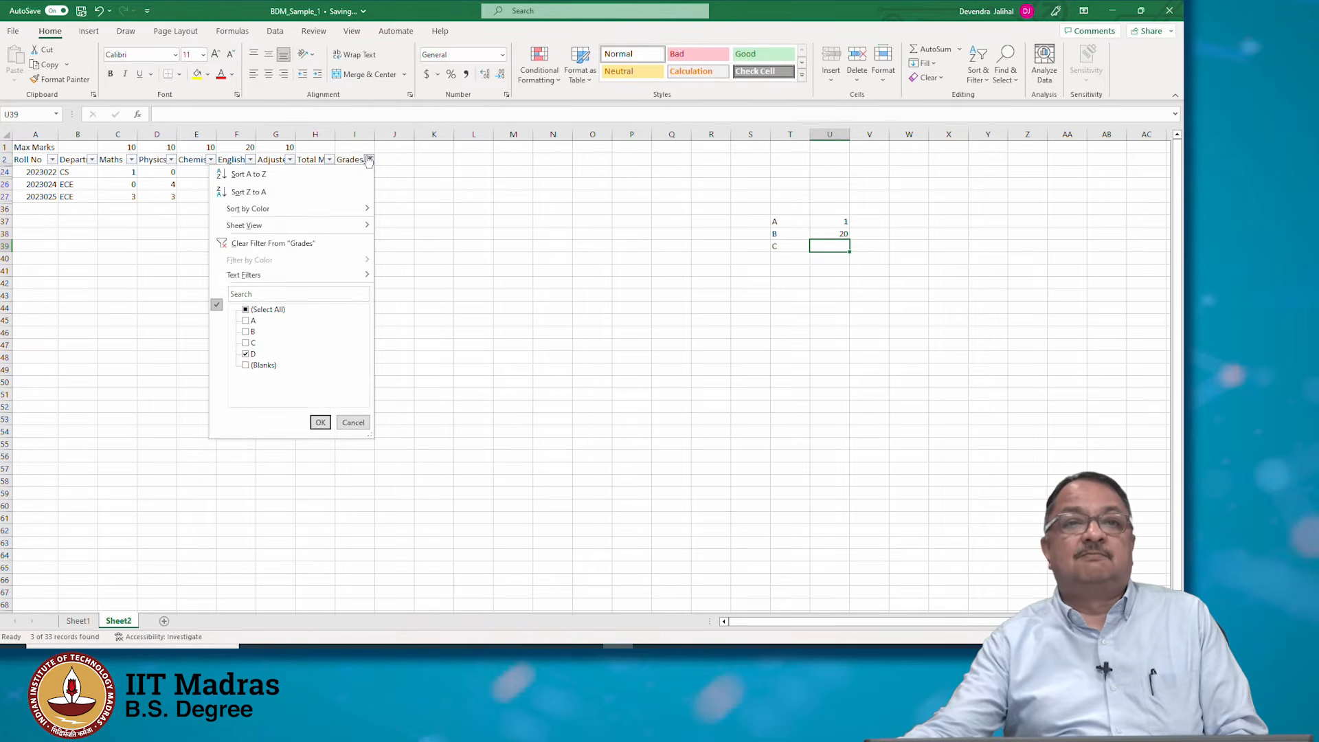
{"action": "left_click", "coordinate": [245, 353]}
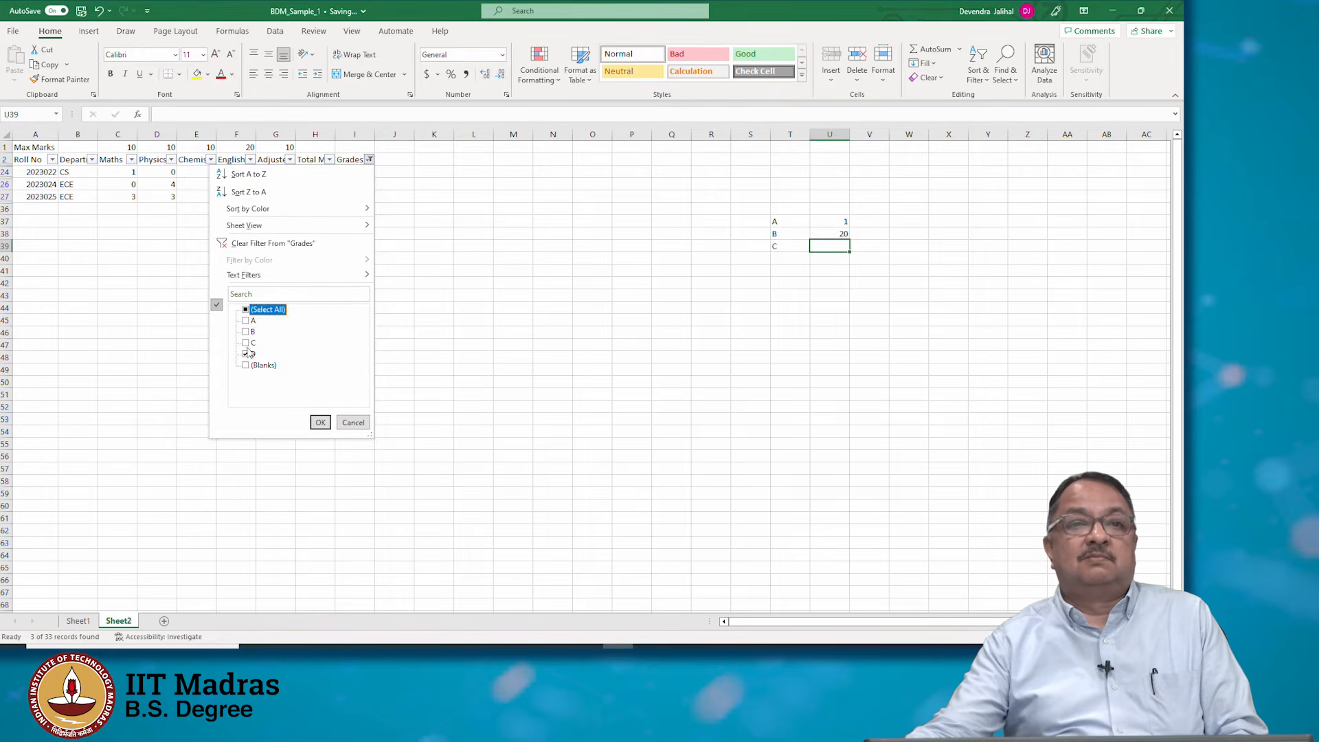
{"action": "left_click", "coordinate": [245, 353]}
{"action": "left_click", "coordinate": [245, 342]}
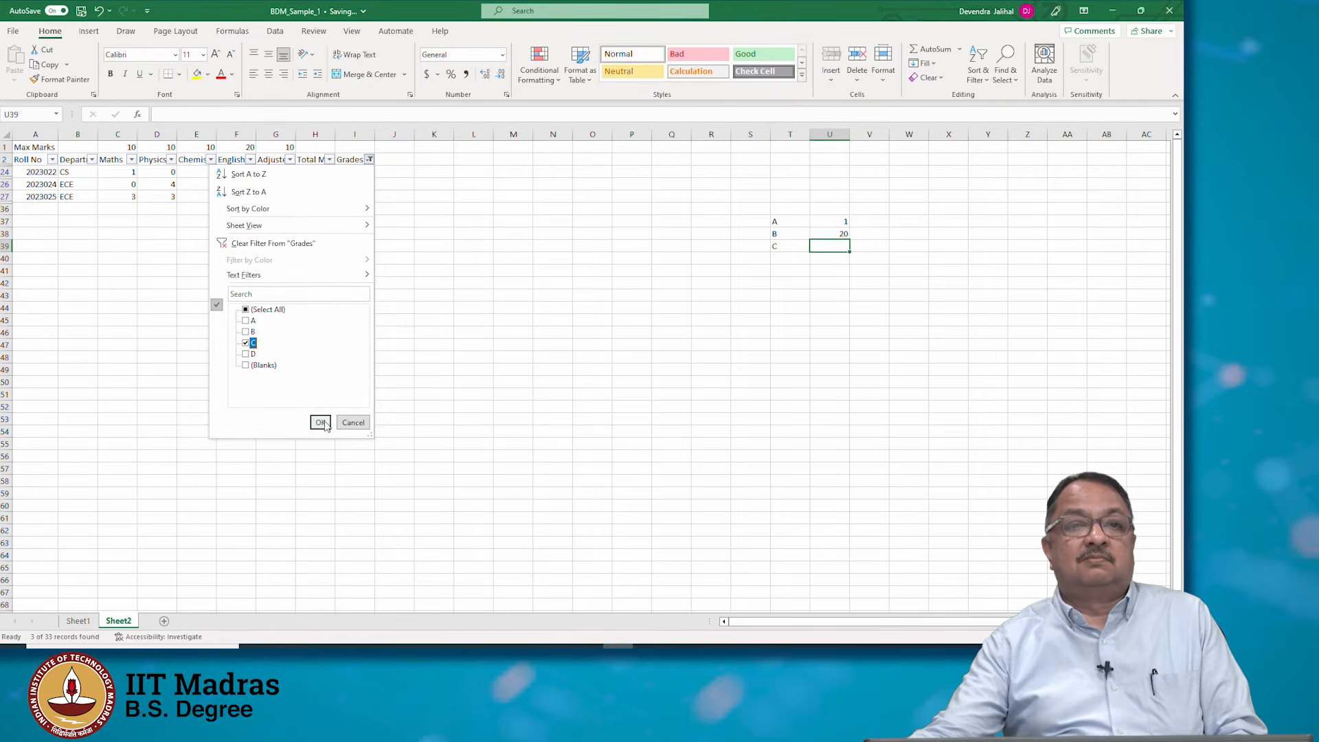
{"action": "left_click", "coordinate": [320, 423]}
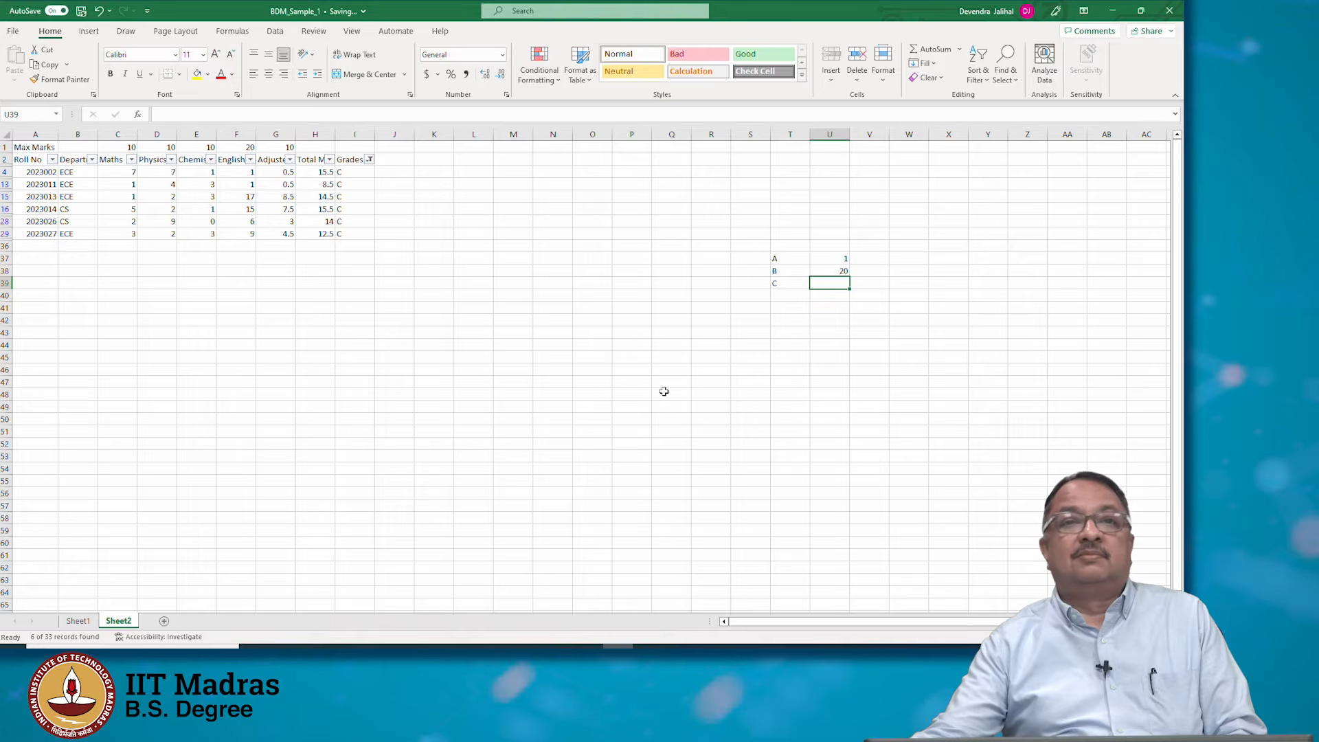
{"action": "left_click", "coordinate": [370, 169]}
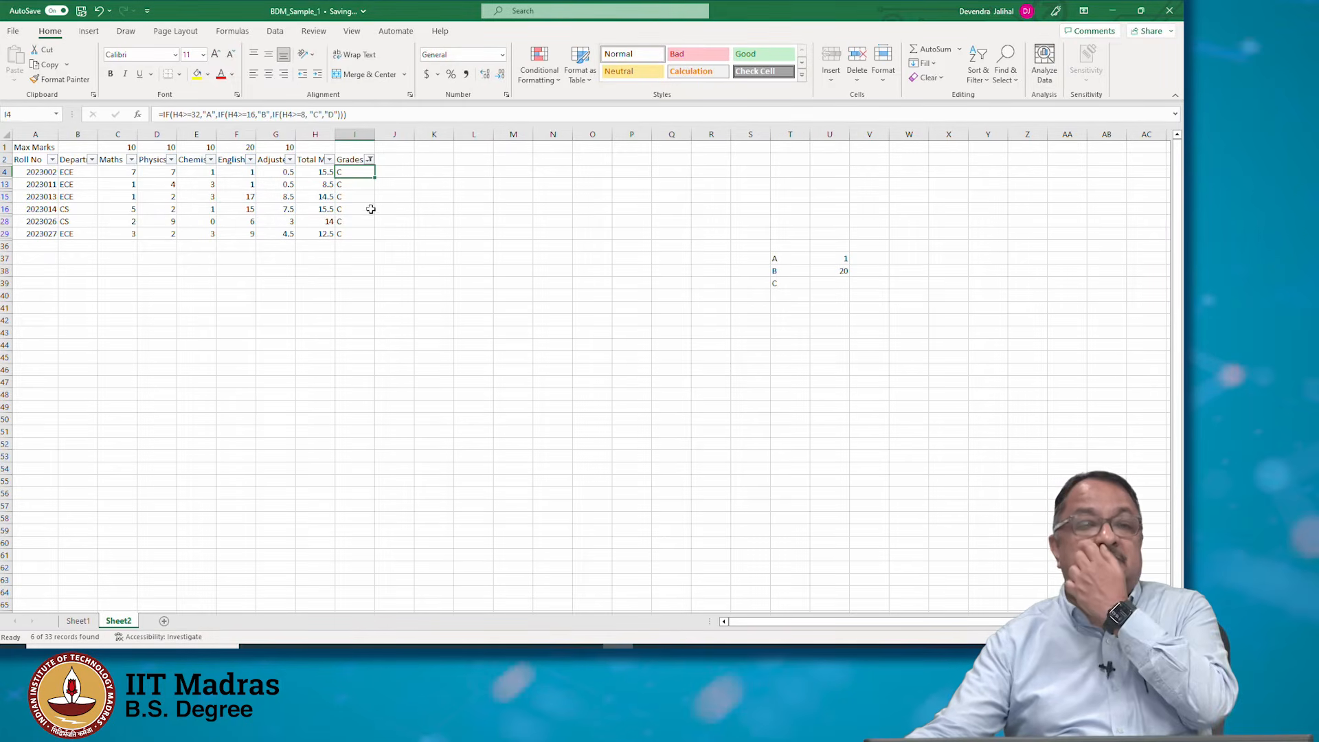
{"action": "left_click", "coordinate": [365, 236], "text": "shift"}
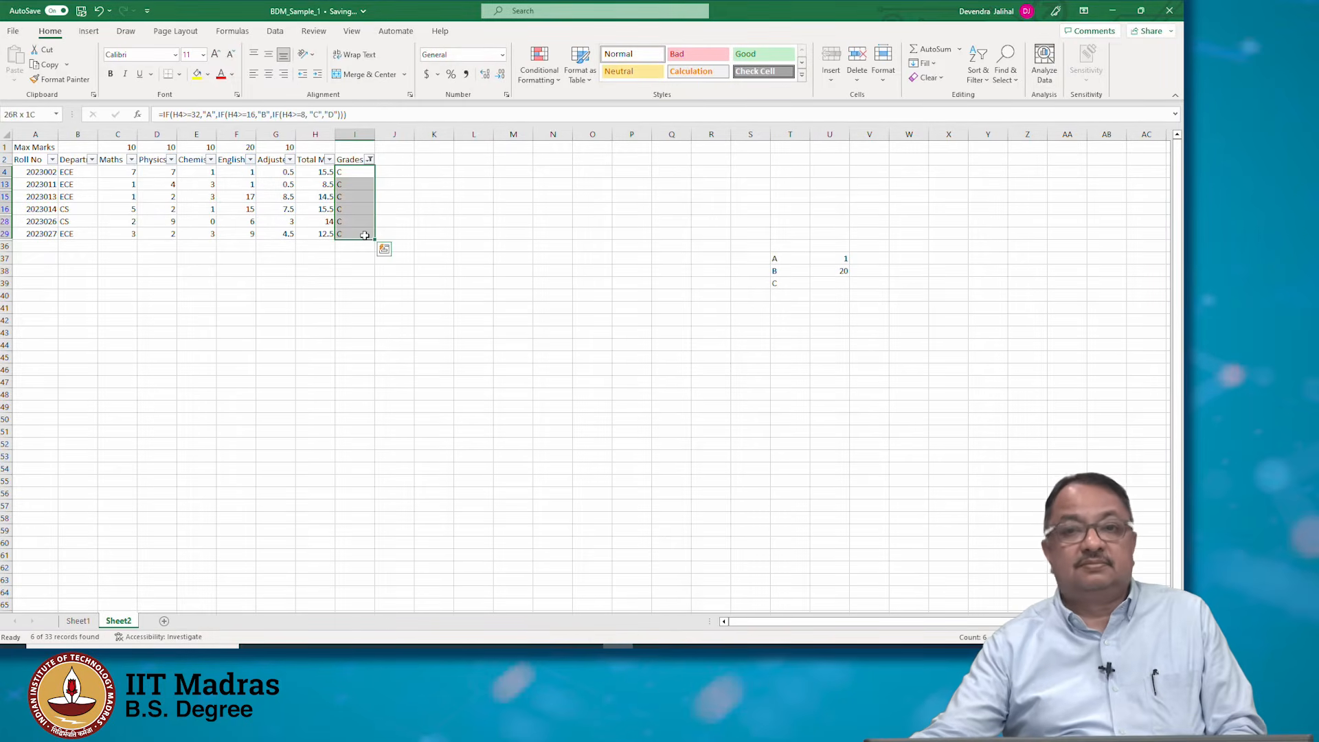
Enter 6 as the count for C in U39 and add the label D in T40
{"action": "left_click", "coordinate": [831, 280]}
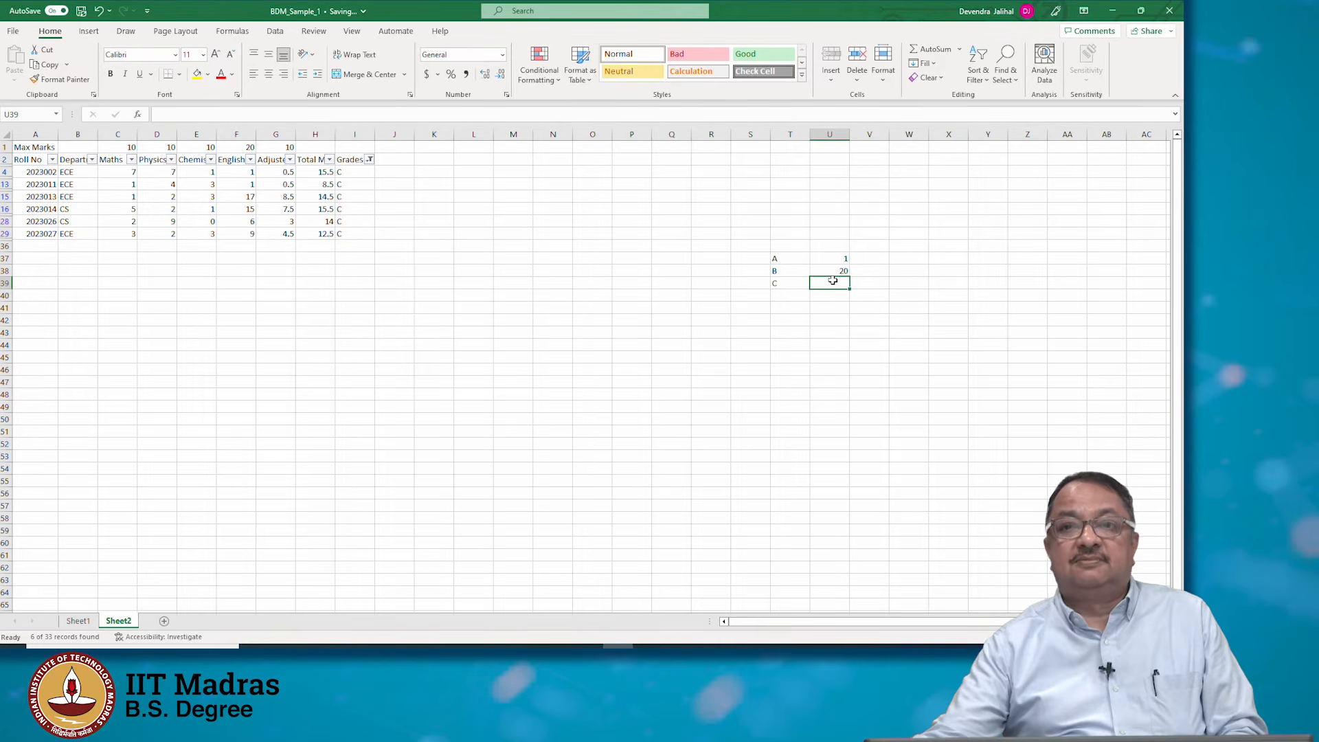
{"action": "type", "text": "6"}
{"action": "key", "text": "Return"}
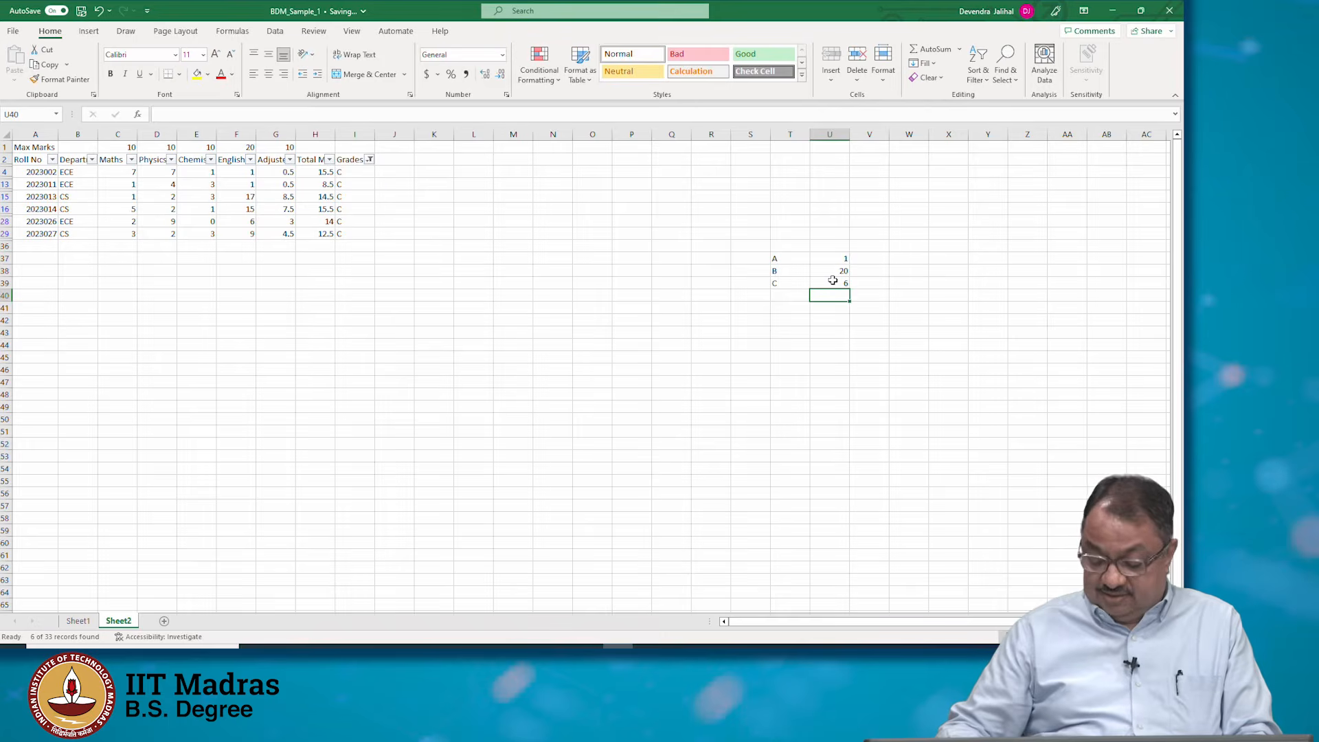
{"action": "key", "text": "Left"}
{"action": "key", "text": "Left"}
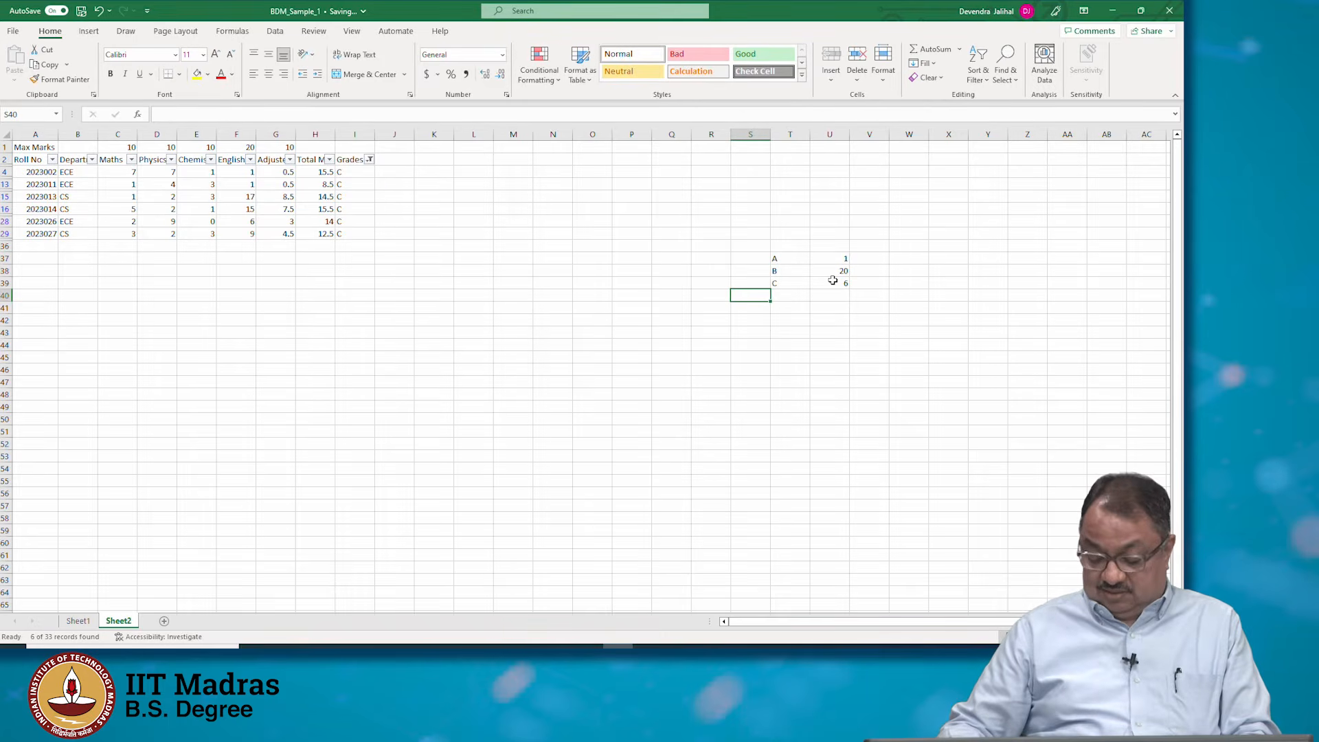
{"action": "key", "text": "Right"}
{"action": "type", "text": "D"}
{"action": "key", "text": "Right"}
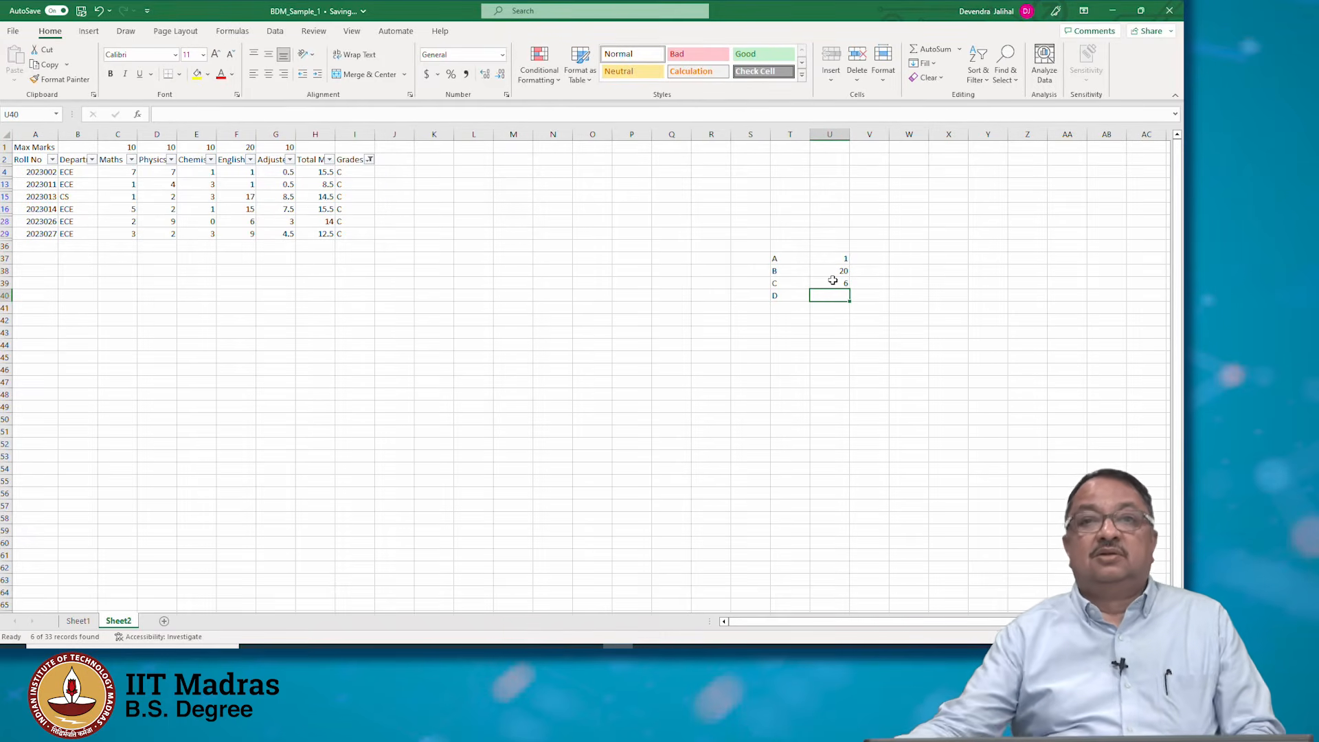
Filter the Grades column to show only grade D and enter its count 3 in U40
{"action": "left_click", "coordinate": [370, 160]}
{"action": "left_click", "coordinate": [246, 343]}
{"action": "left_click", "coordinate": [245, 354]}
{"action": "left_click", "coordinate": [320, 422]}
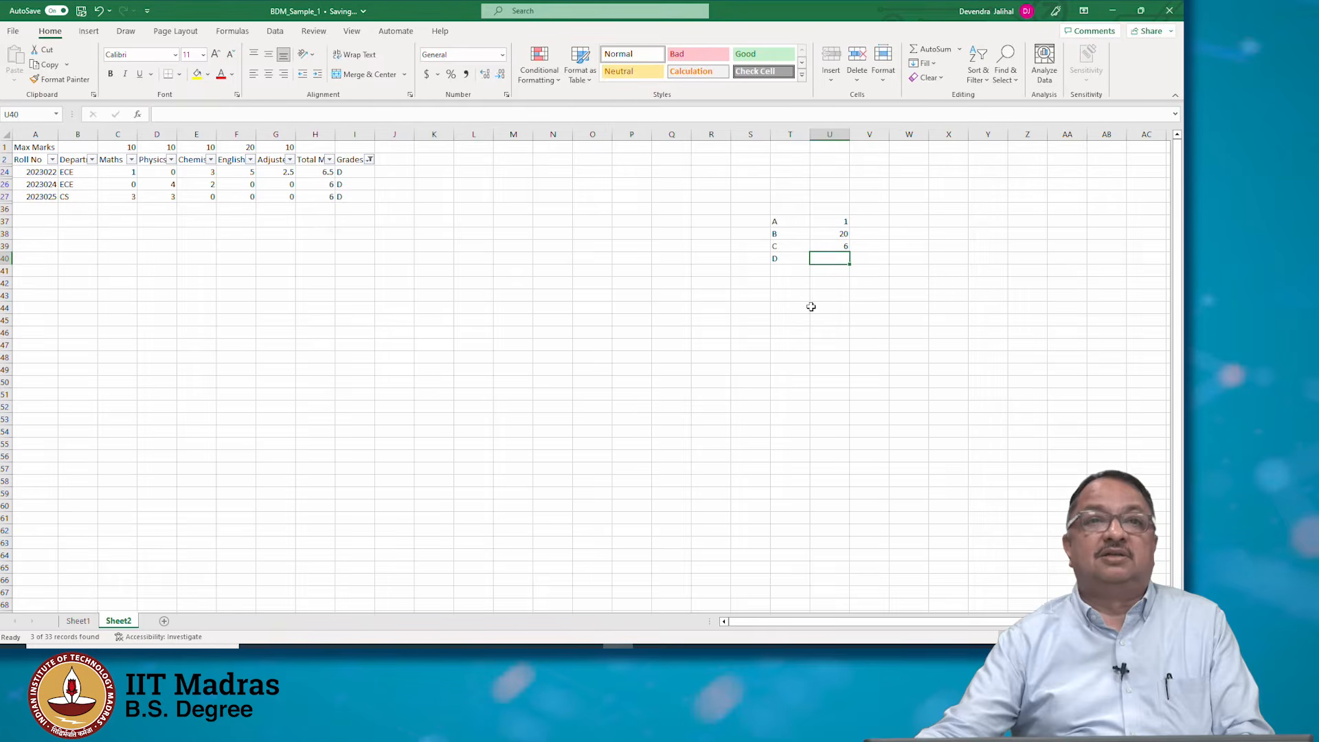
{"action": "type", "text": "3"}
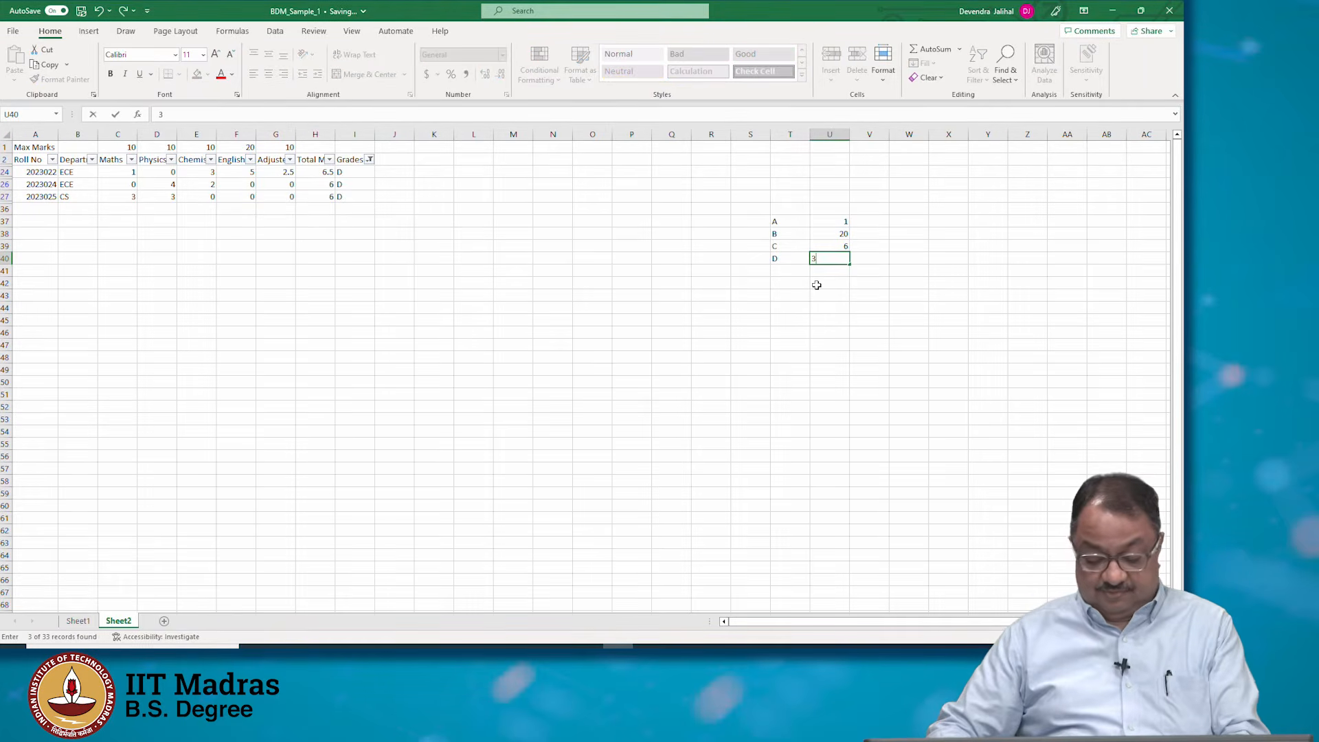
{"action": "key", "text": "Return"}
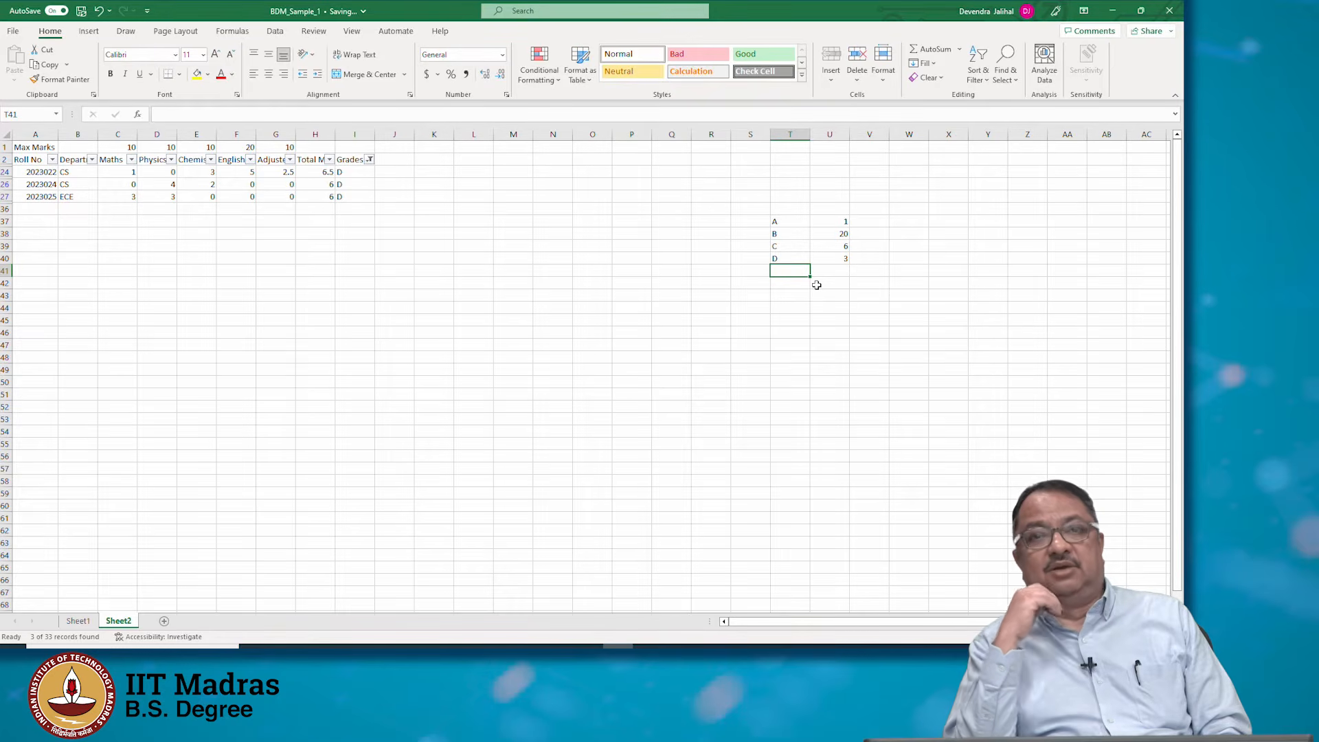
Filter the Grades column to show grades C and D and select the visible grade cells
{"action": "left_click", "coordinate": [369, 160]}
{"action": "left_click", "coordinate": [248, 344]}
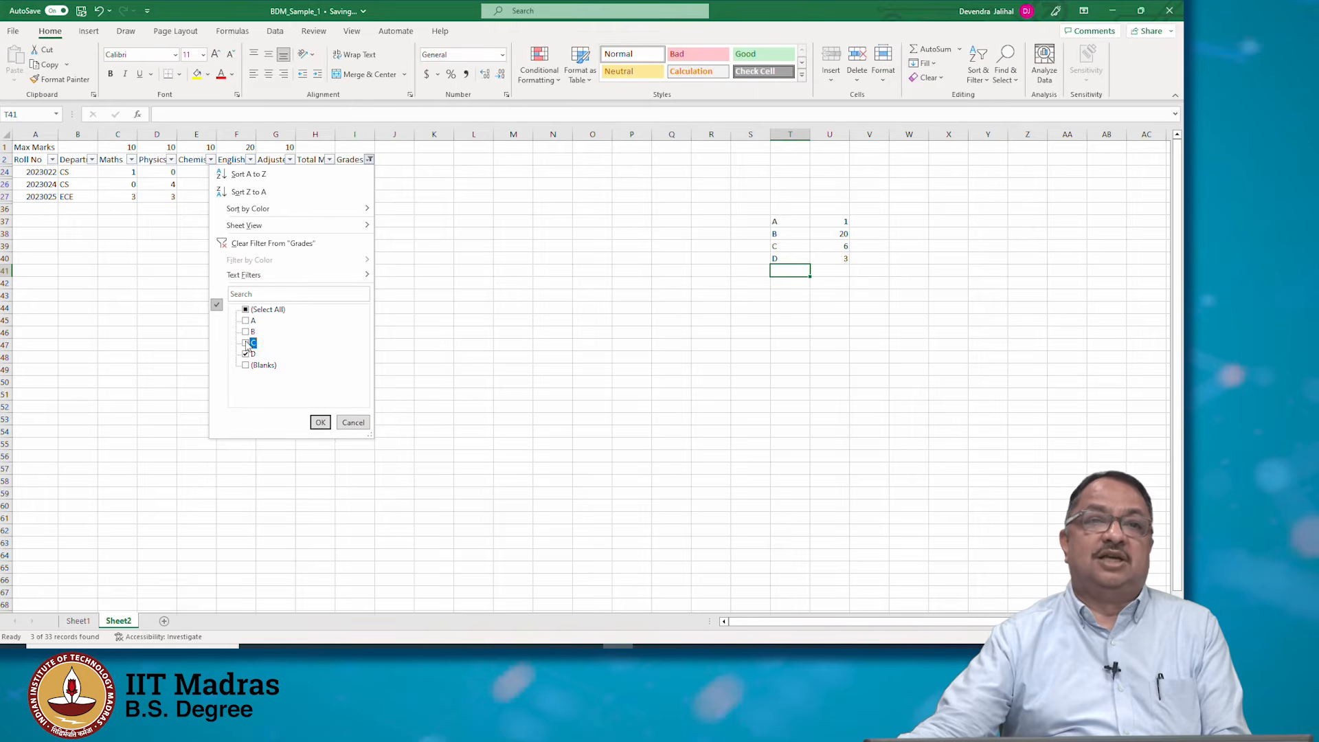
{"action": "left_click", "coordinate": [320, 422]}
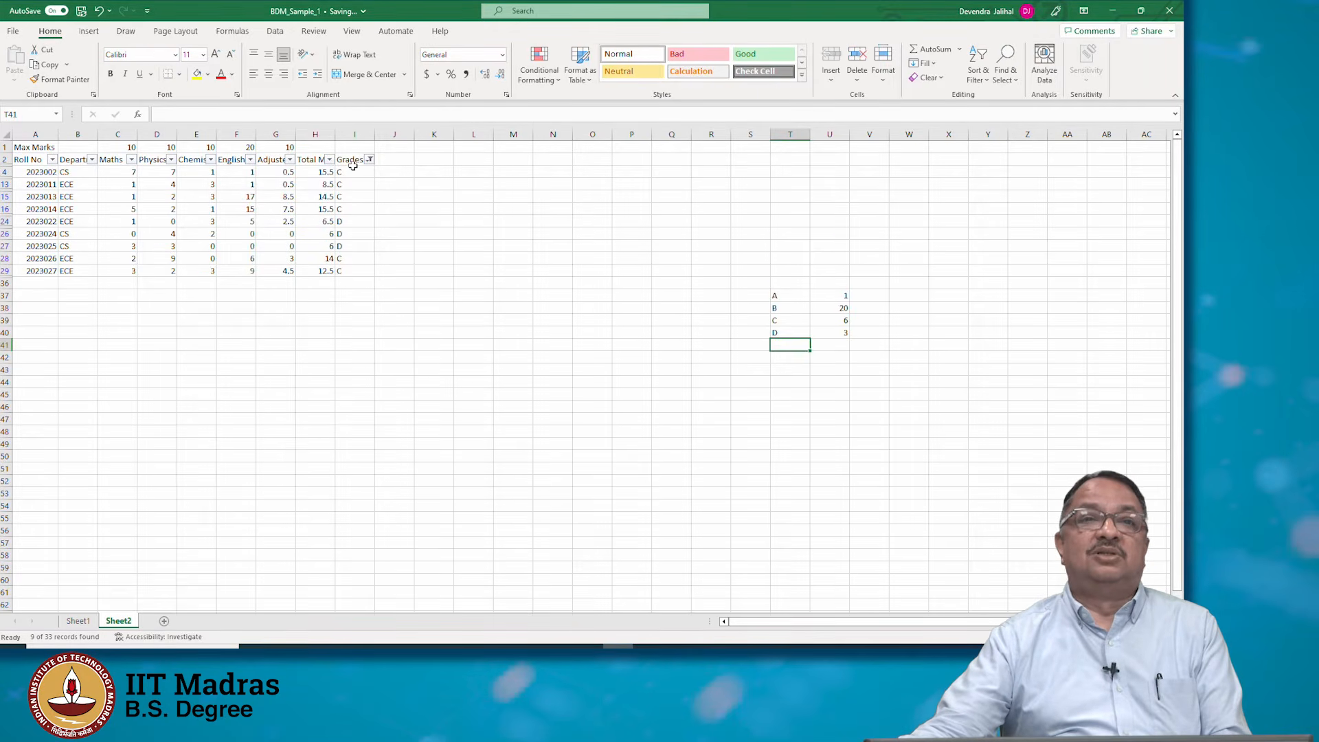
{"action": "left_click_drag", "start_coordinate": [351, 170], "coordinate": [356, 272]}
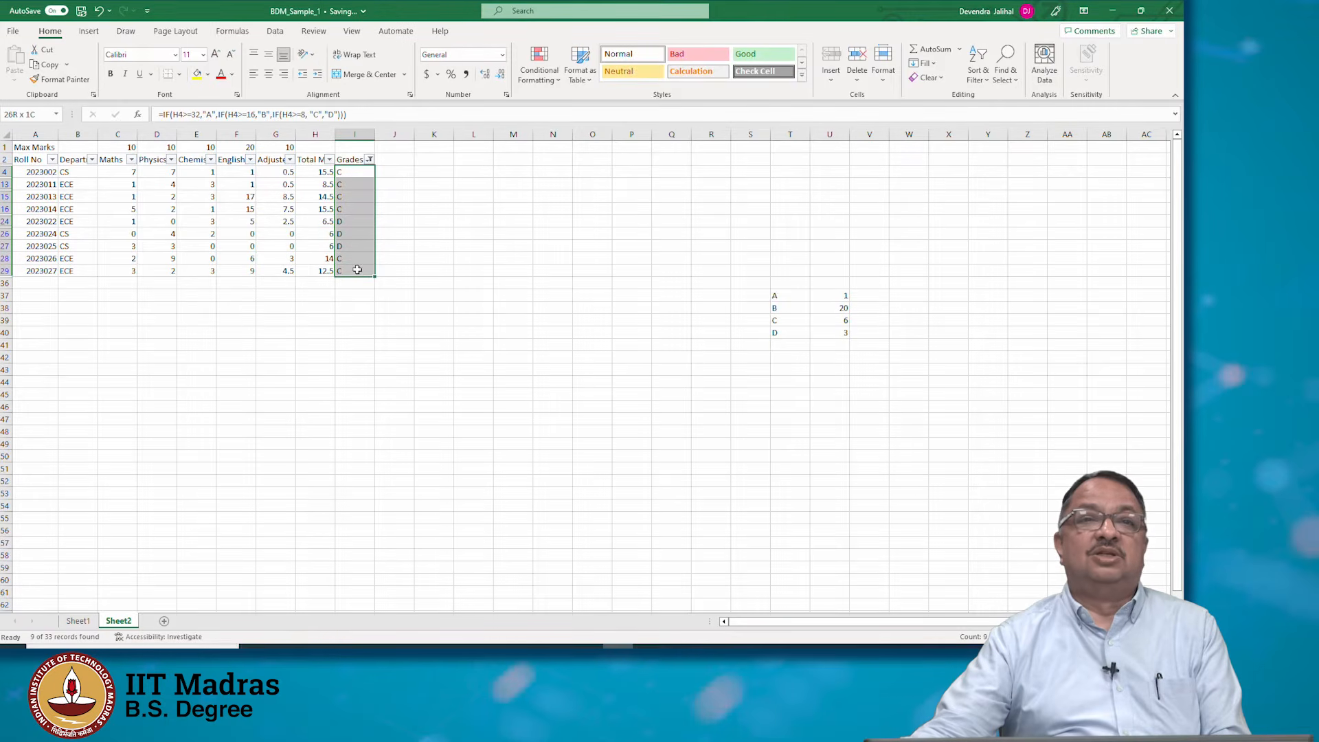
Filter the Grades column to show only grades A and B
{"action": "left_click", "coordinate": [370, 159]}
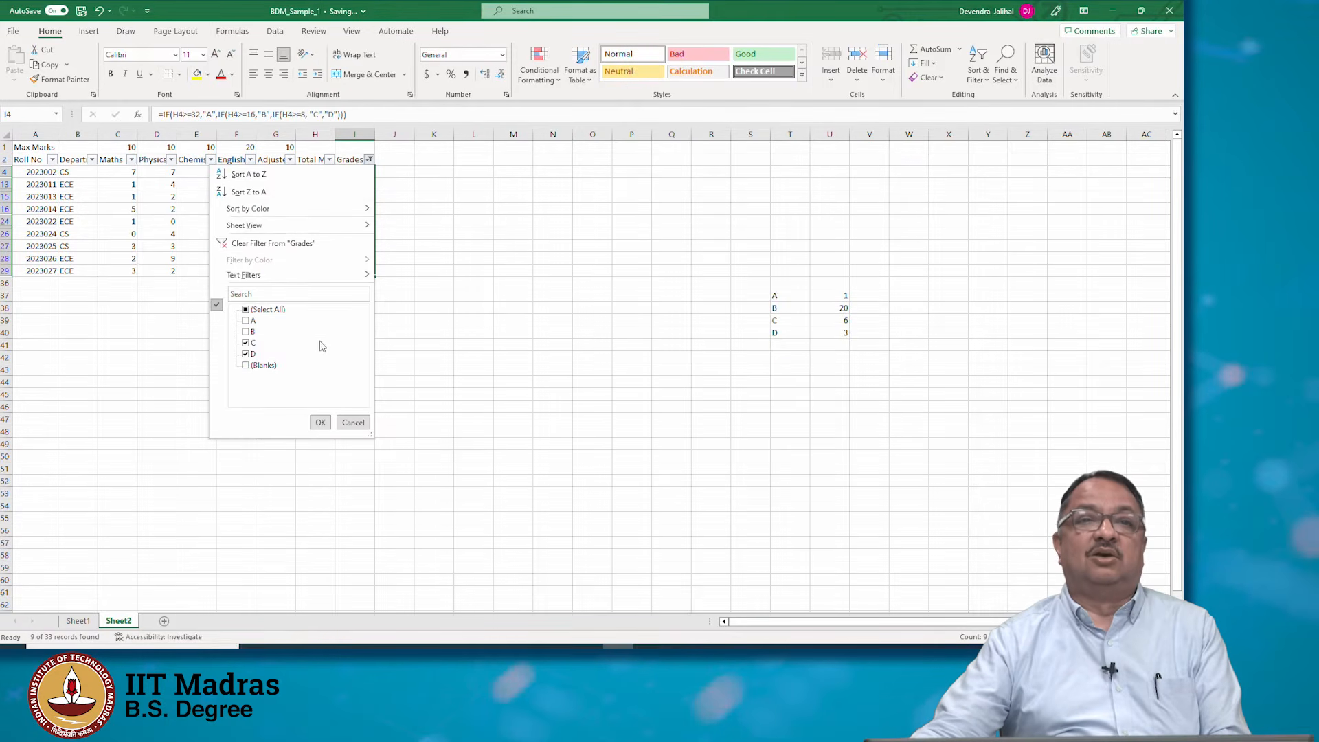
{"action": "left_click", "coordinate": [246, 354]}
{"action": "left_click", "coordinate": [246, 343]}
{"action": "left_click", "coordinate": [246, 320]}
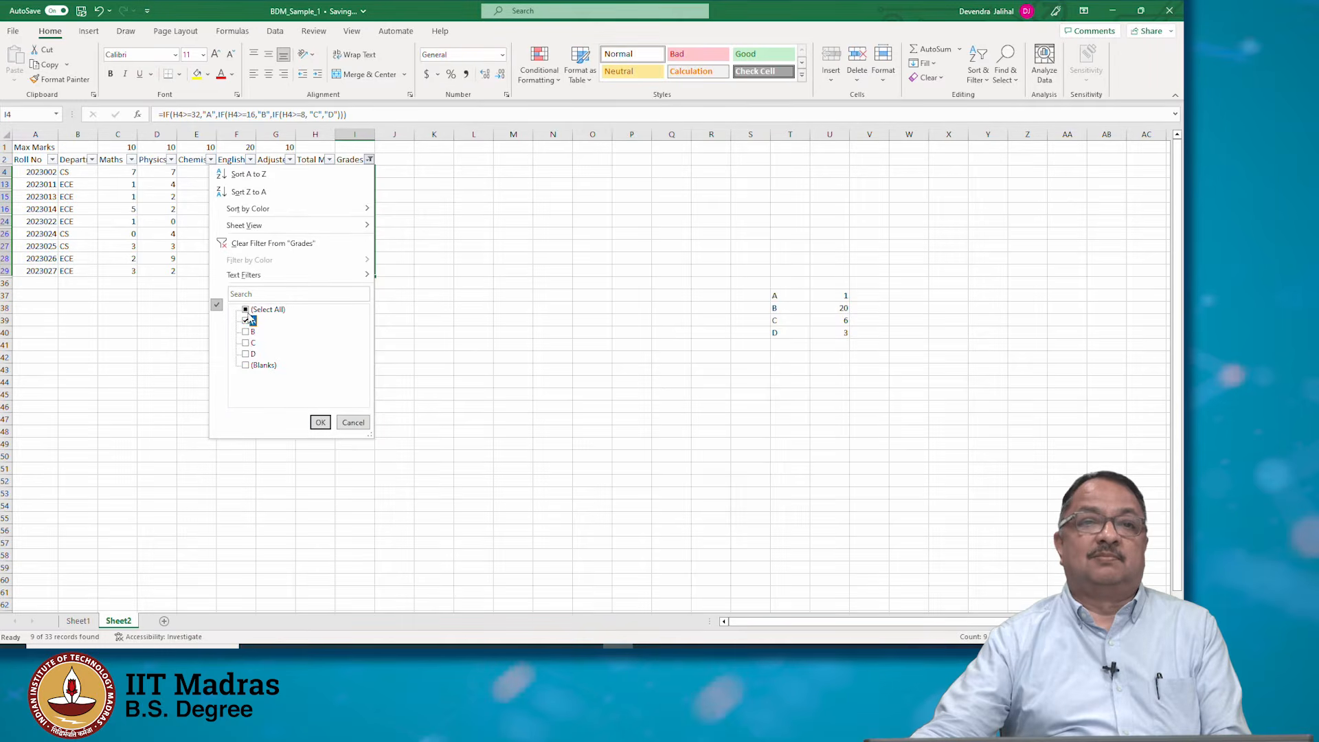
{"action": "left_click", "coordinate": [320, 422]}
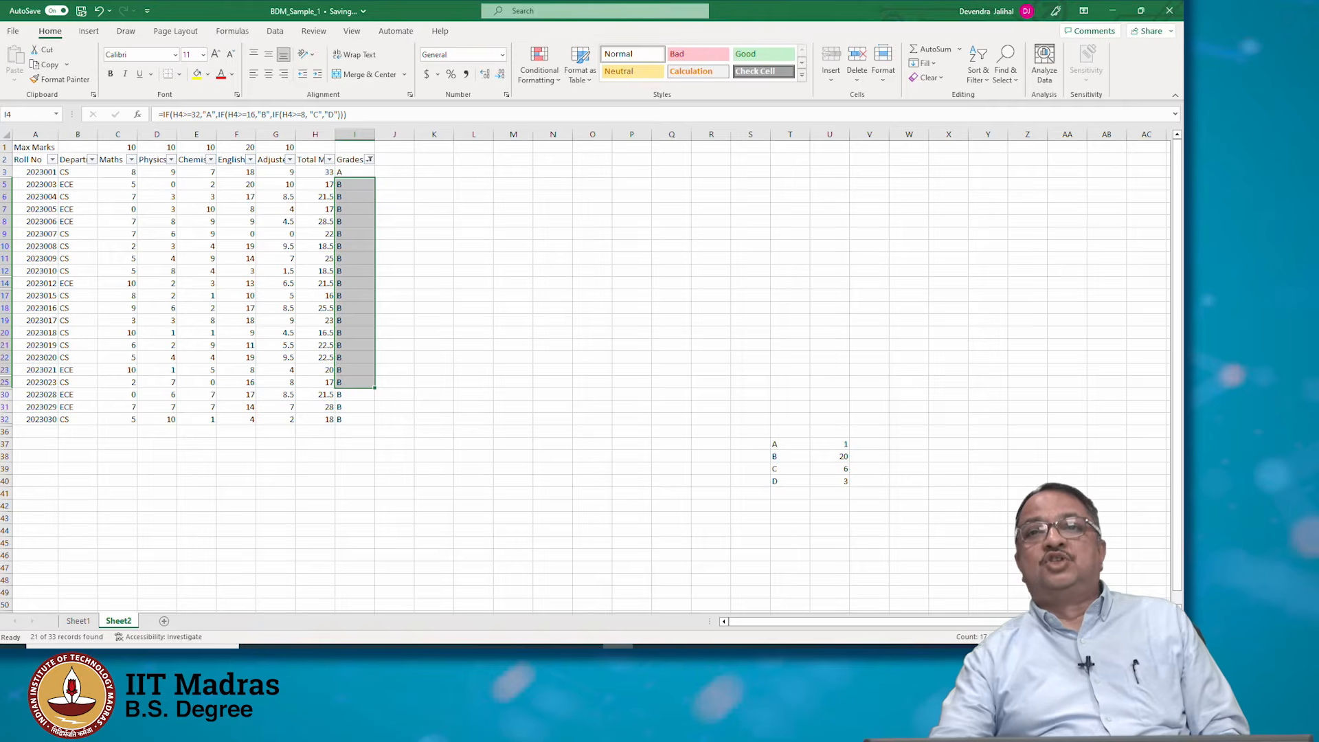
{"action": "left_click", "coordinate": [989, 72]}
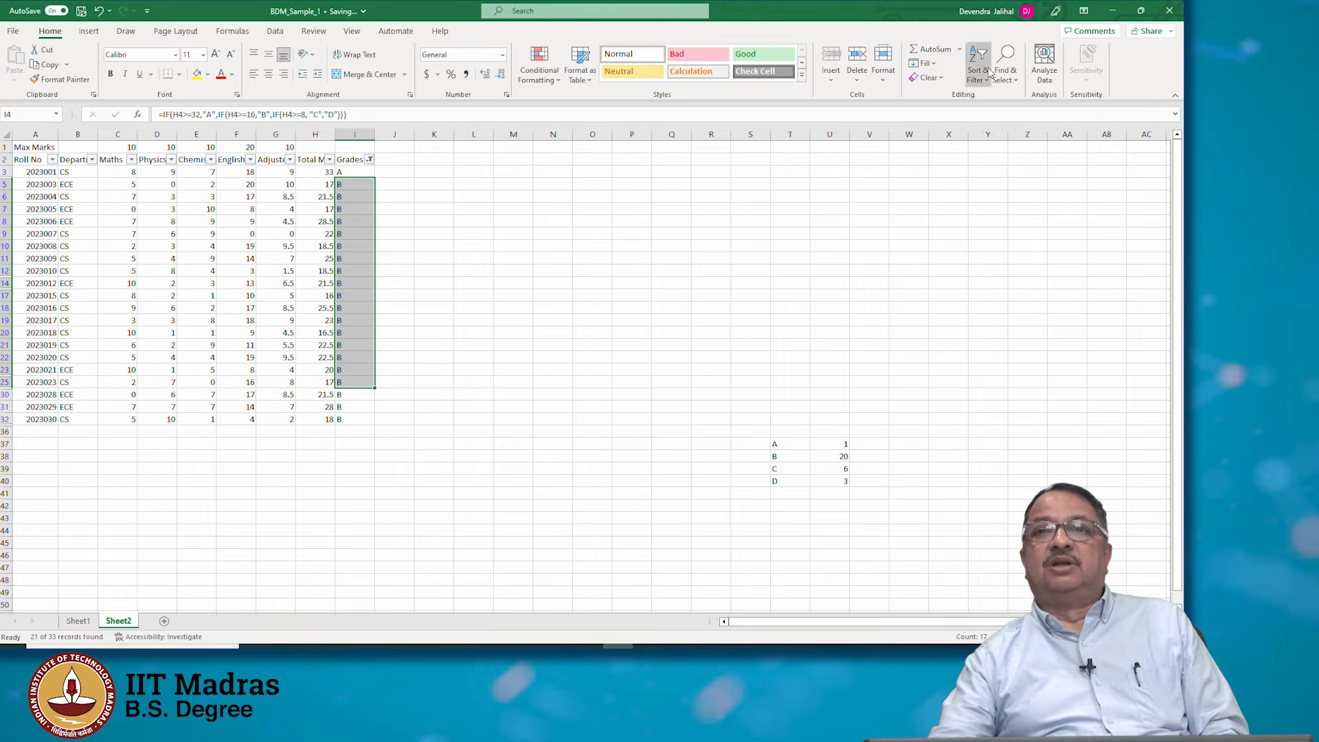
{"action": "key", "text": "Escape"}
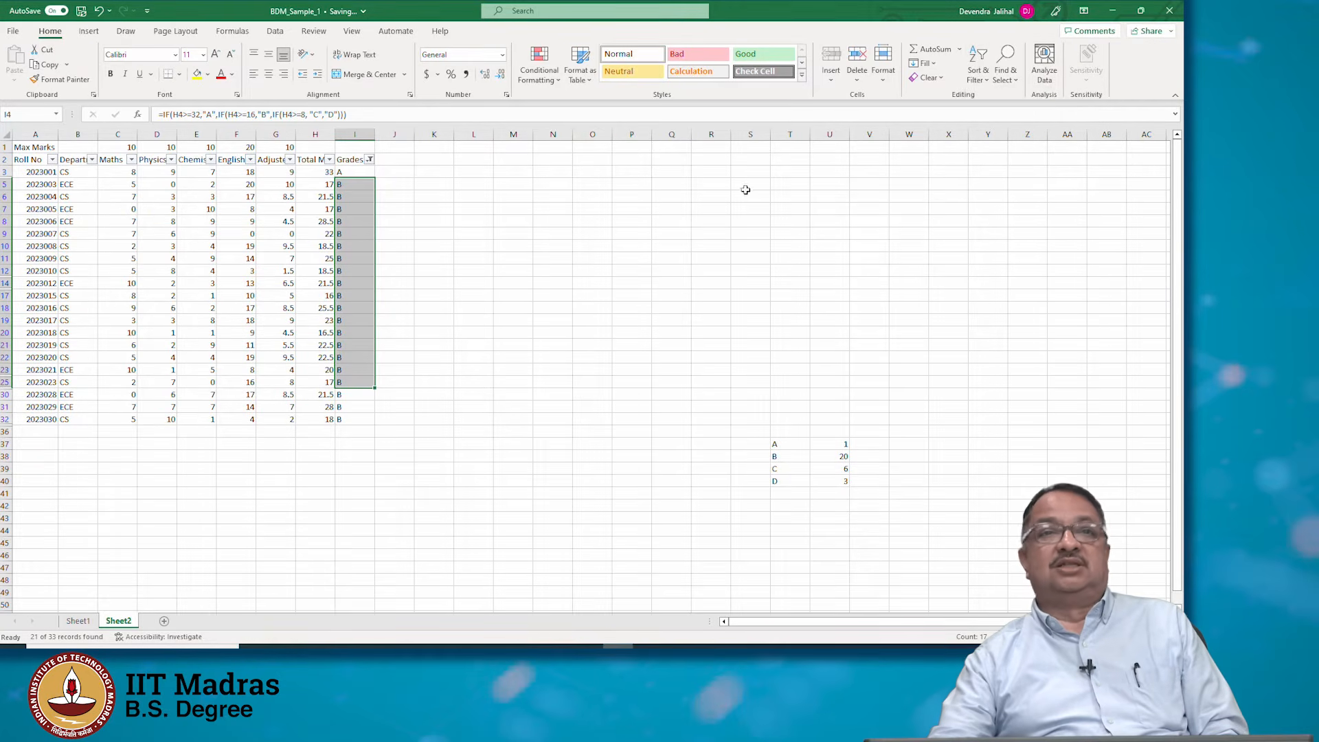
{"action": "left_click", "coordinate": [19, 168]}
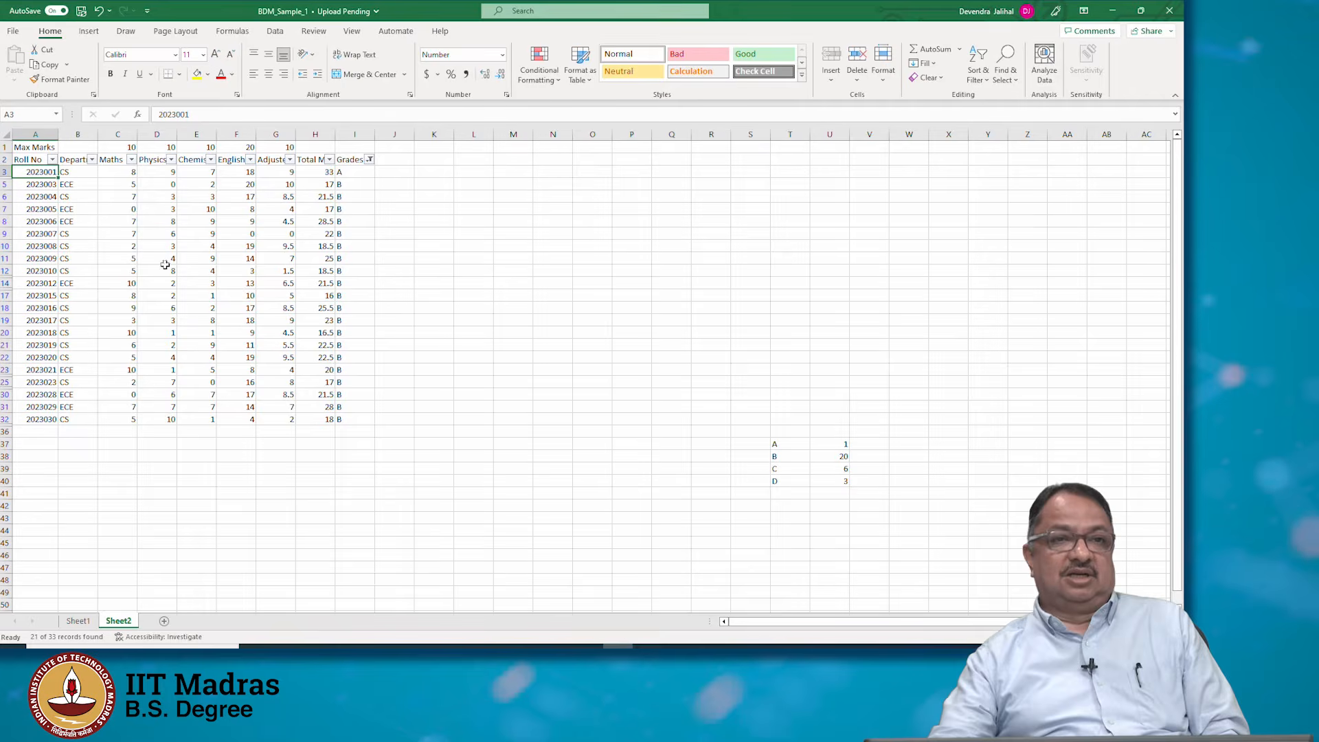
{"action": "left_click", "coordinate": [364, 419], "text": "shift"}
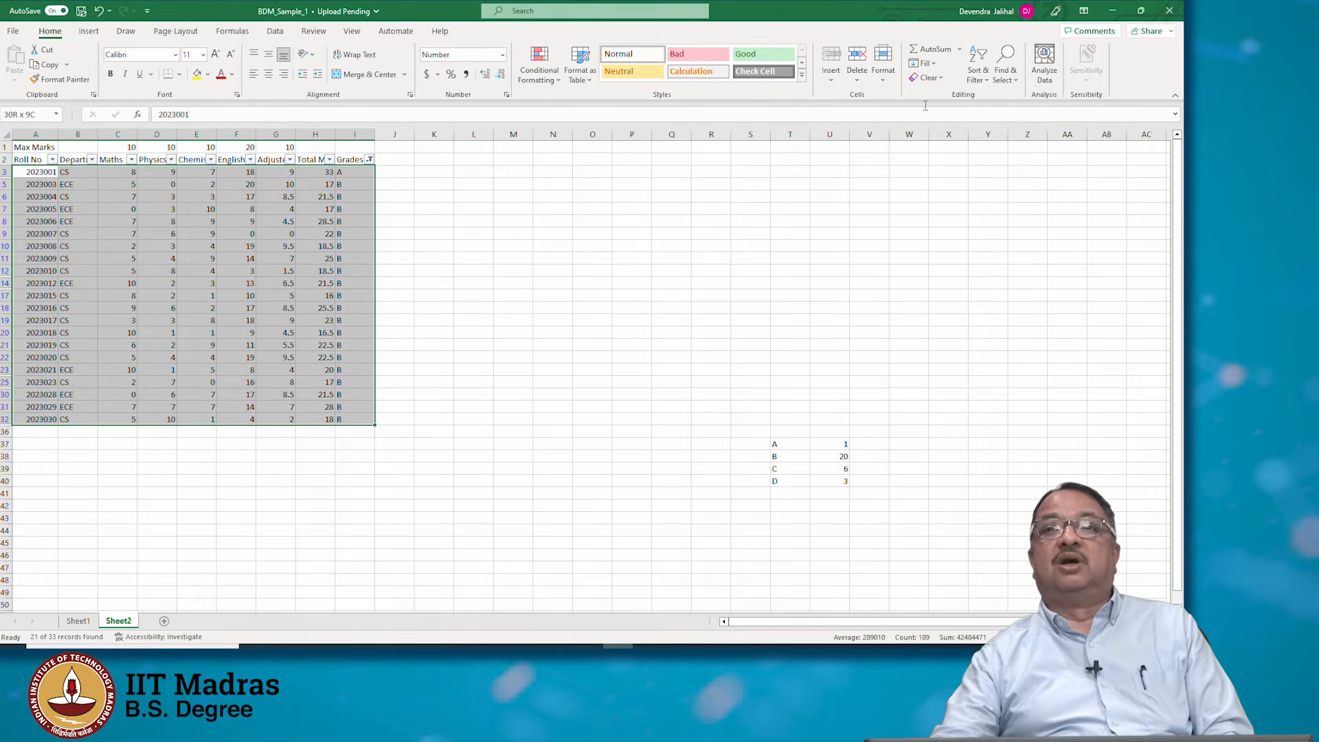
{"action": "left_click", "coordinate": [991, 72]}
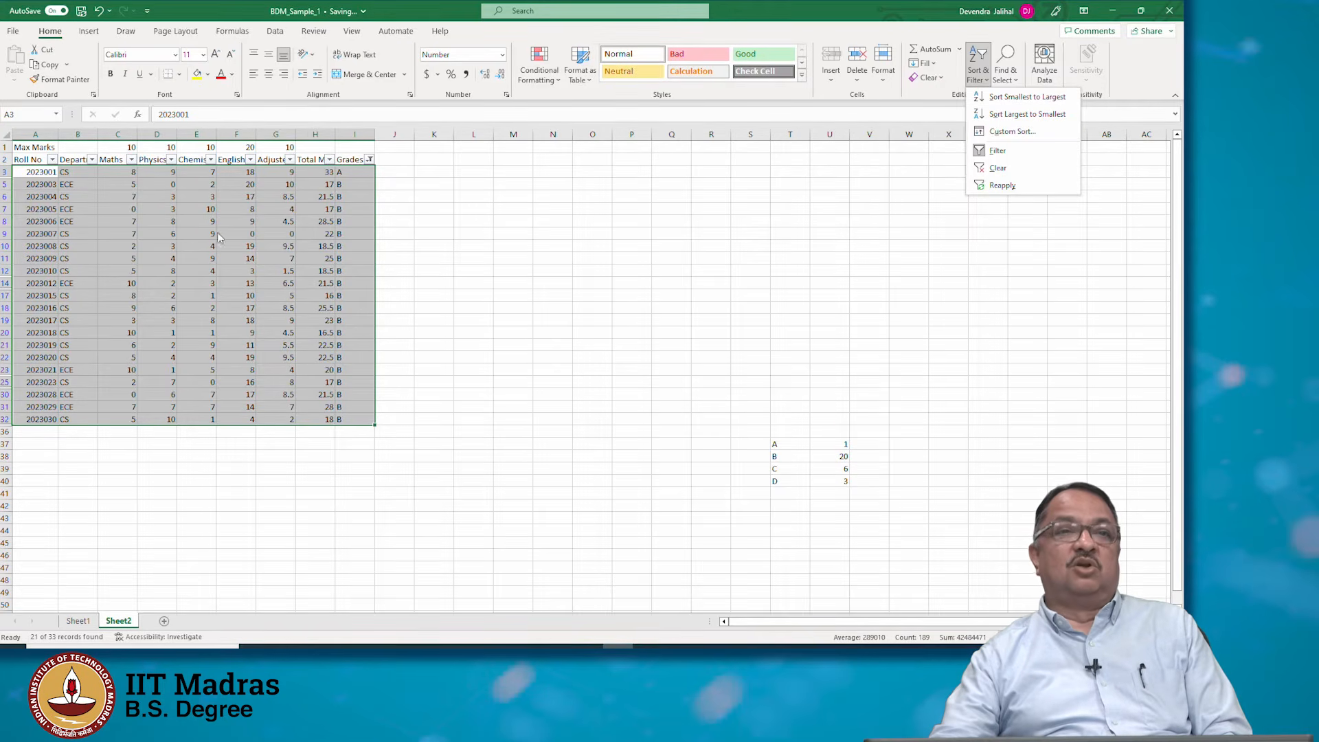
{"action": "left_click", "coordinate": [40, 175]}
{"action": "left_click", "coordinate": [39, 172]}
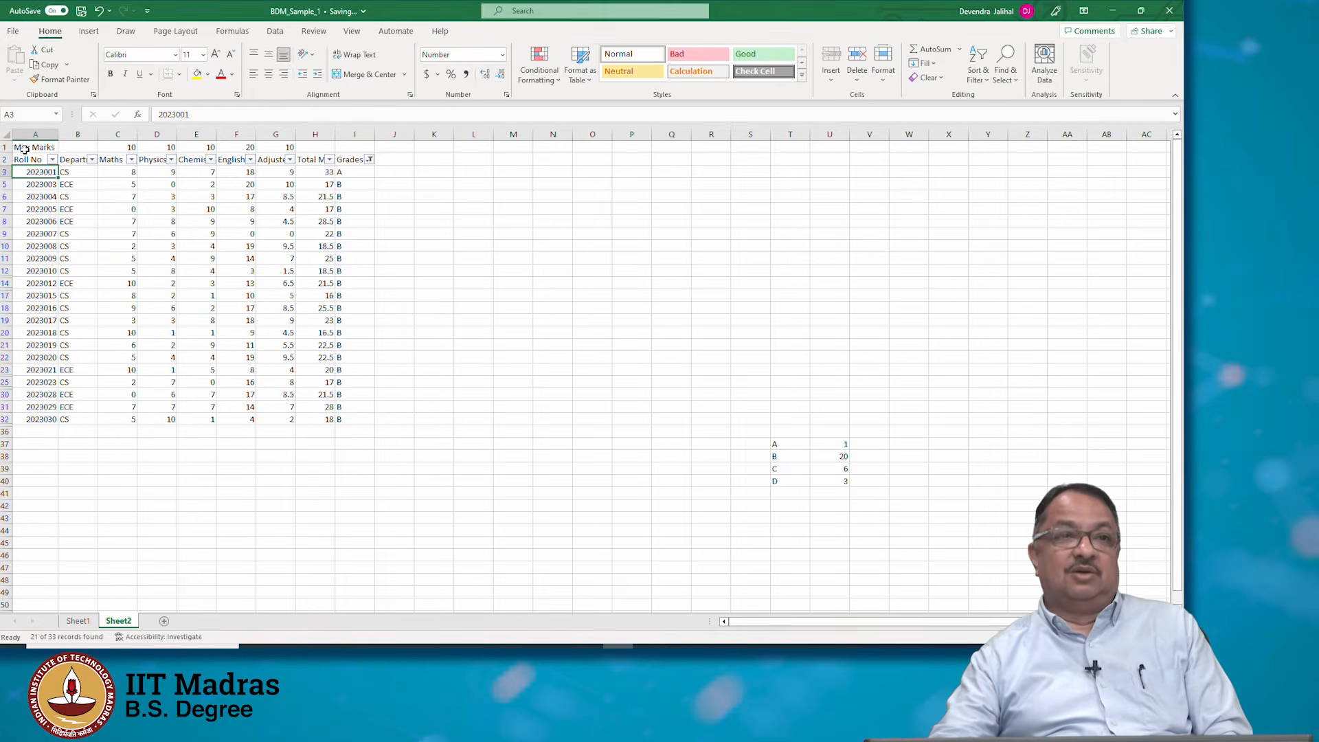
Sort the data range A2:I32 by Total Marks from smallest to largest, then undo the sort
{"action": "left_click", "coordinate": [24, 158]}
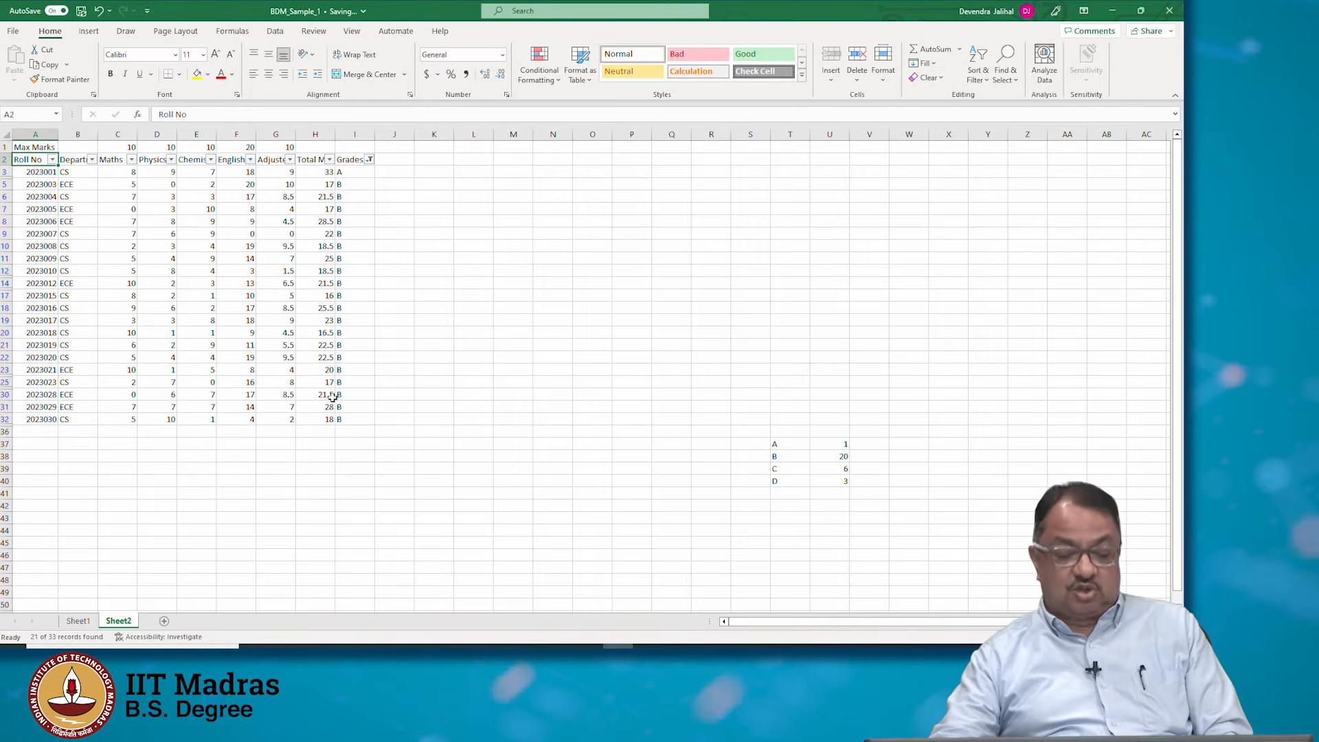
{"action": "left_click", "coordinate": [368, 415], "text": "shift"}
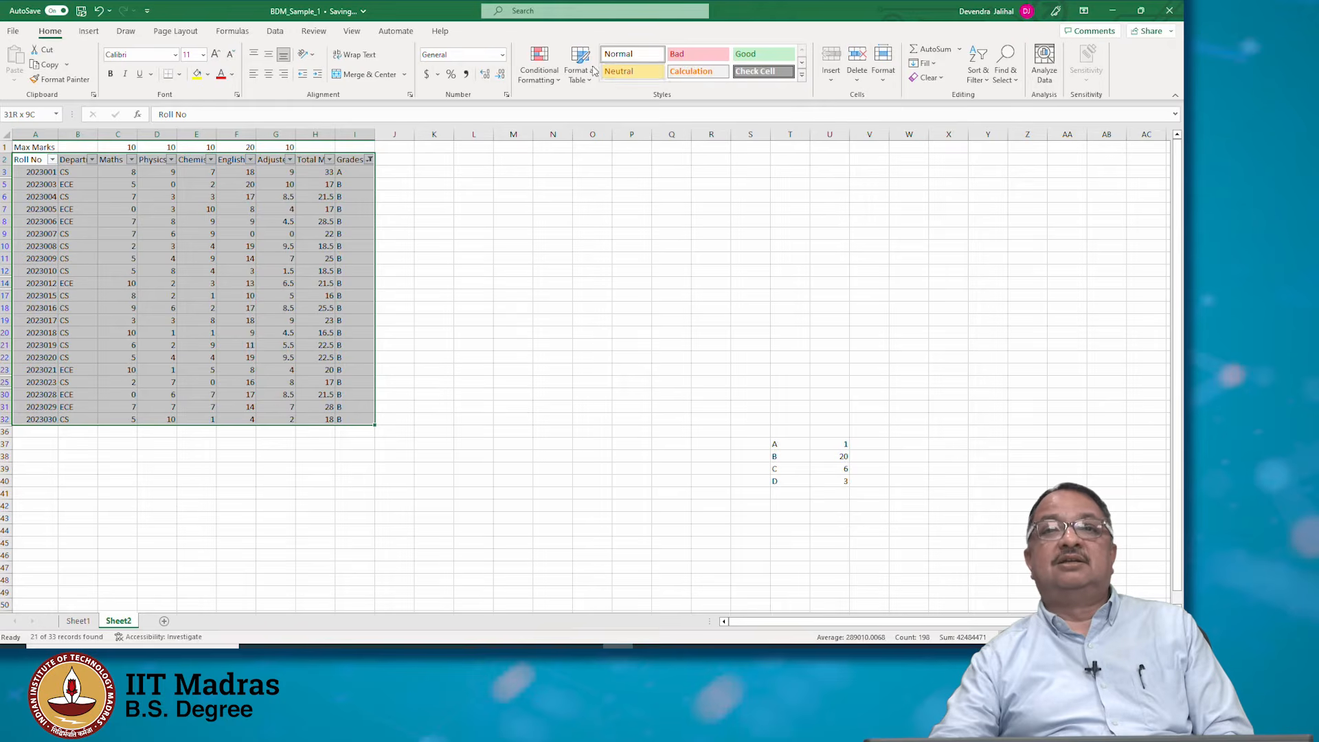
{"action": "left_click", "coordinate": [977, 68]}
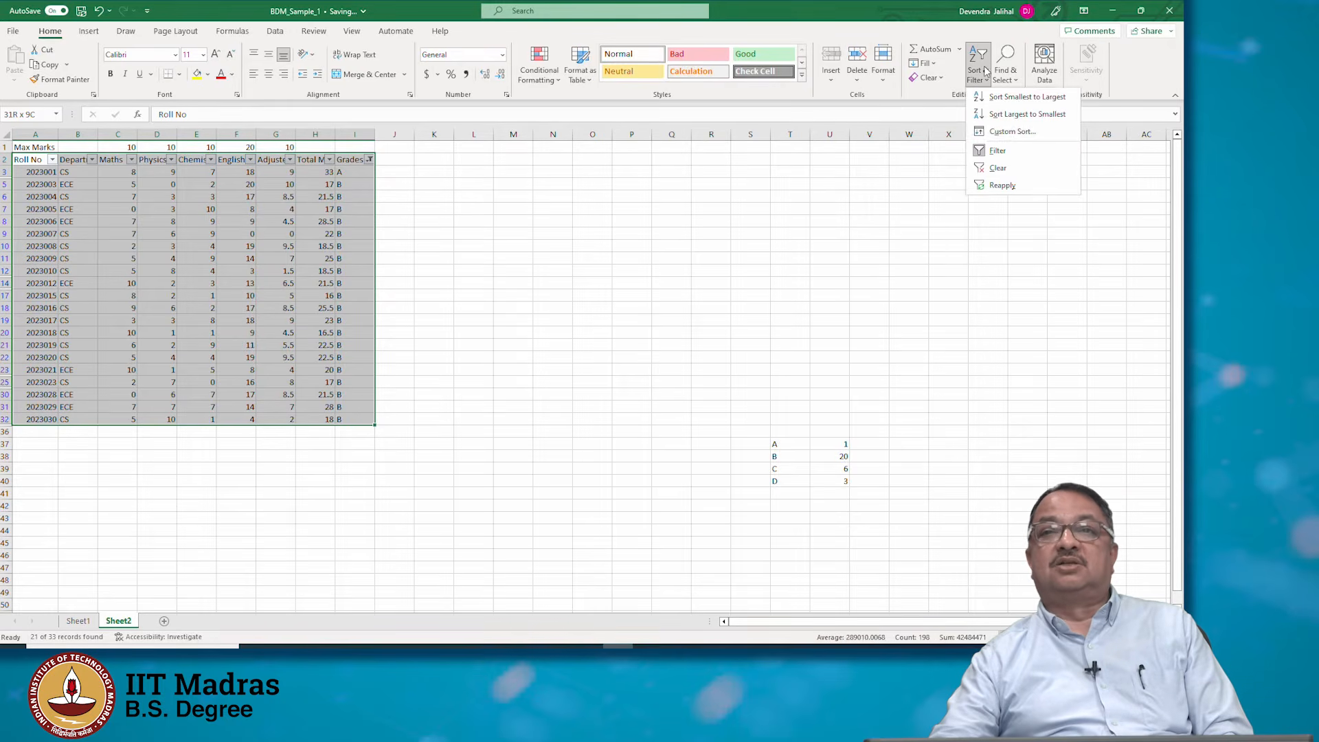
{"action": "left_click", "coordinate": [1022, 137]}
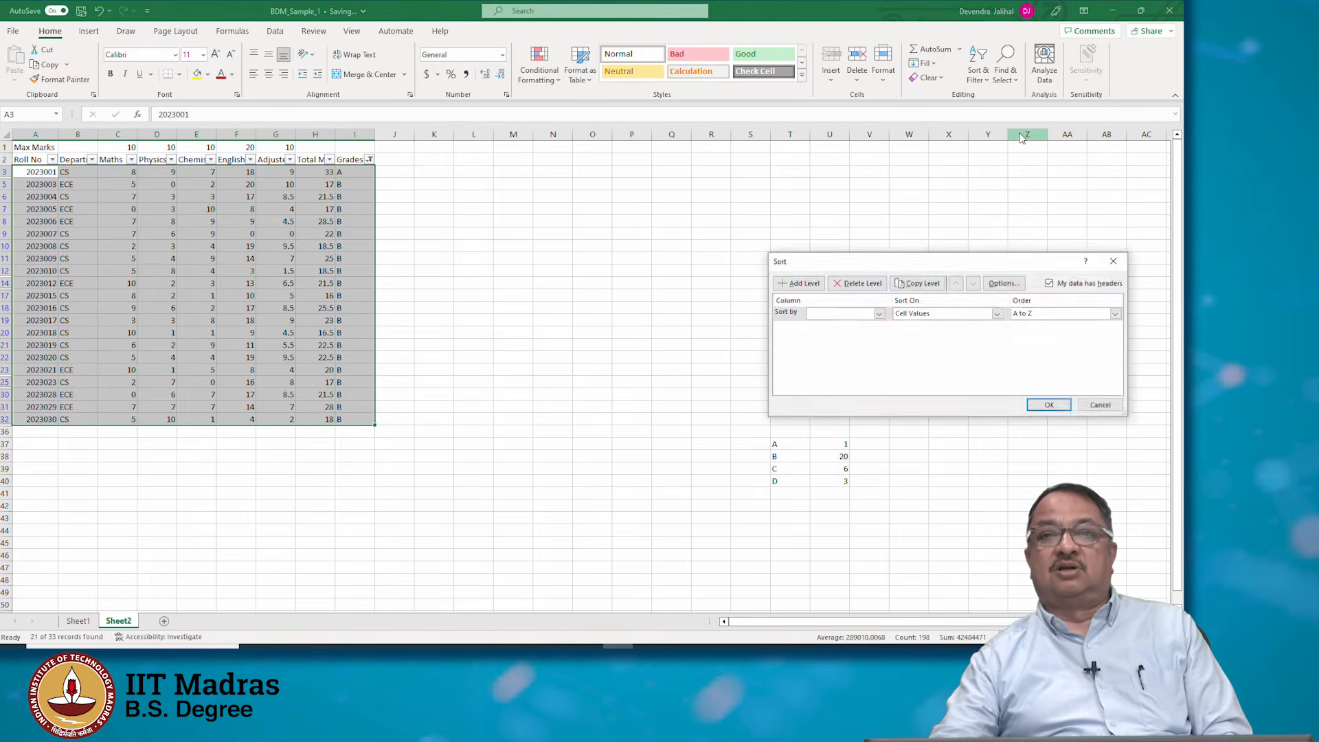
{"action": "left_click", "coordinate": [880, 313]}
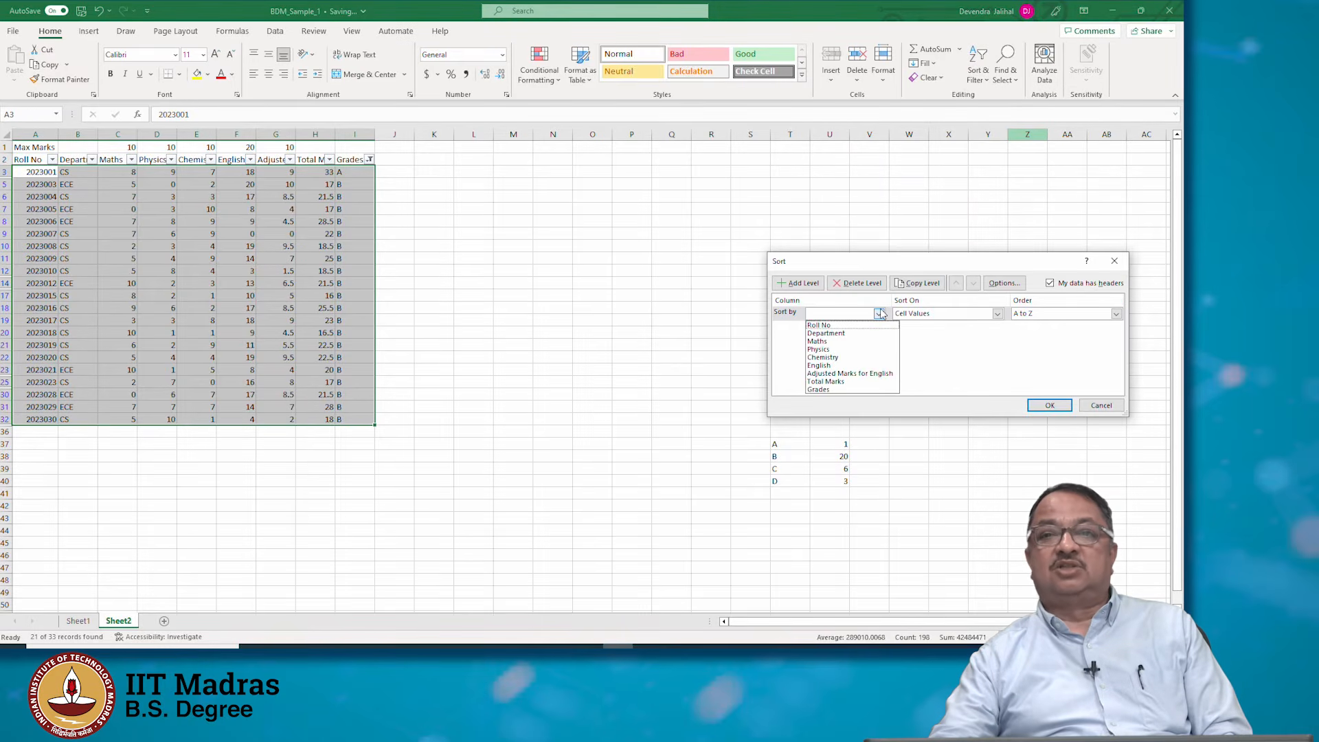
{"action": "left_click", "coordinate": [859, 383]}
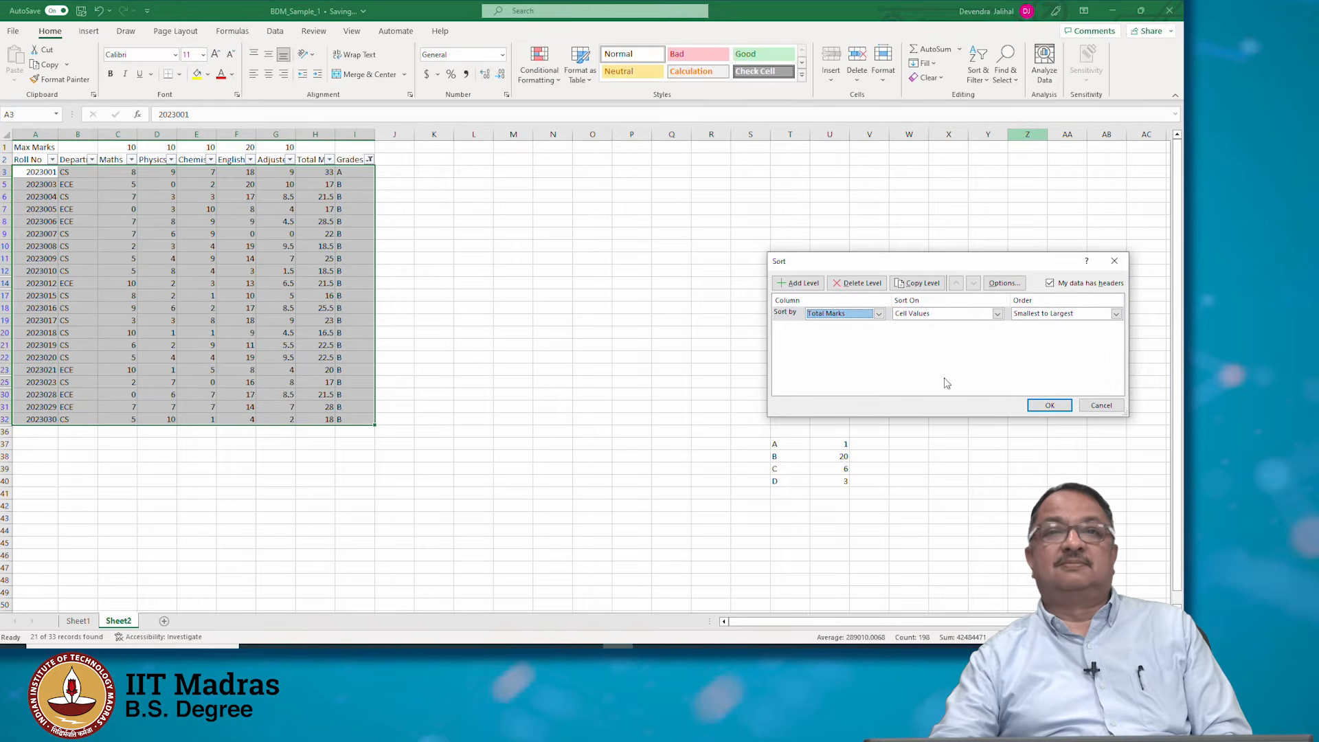
{"action": "left_click", "coordinate": [1038, 407]}
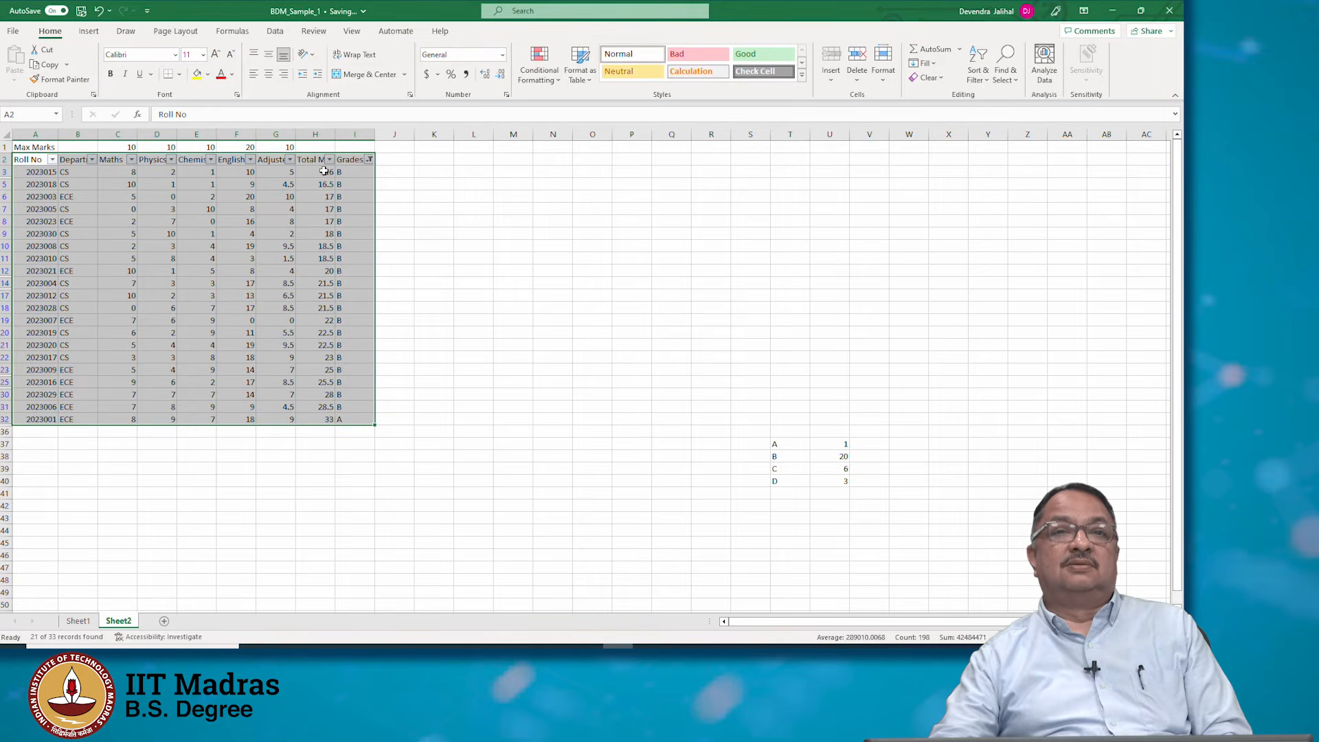
{"action": "key", "text": "ctrl+z"}
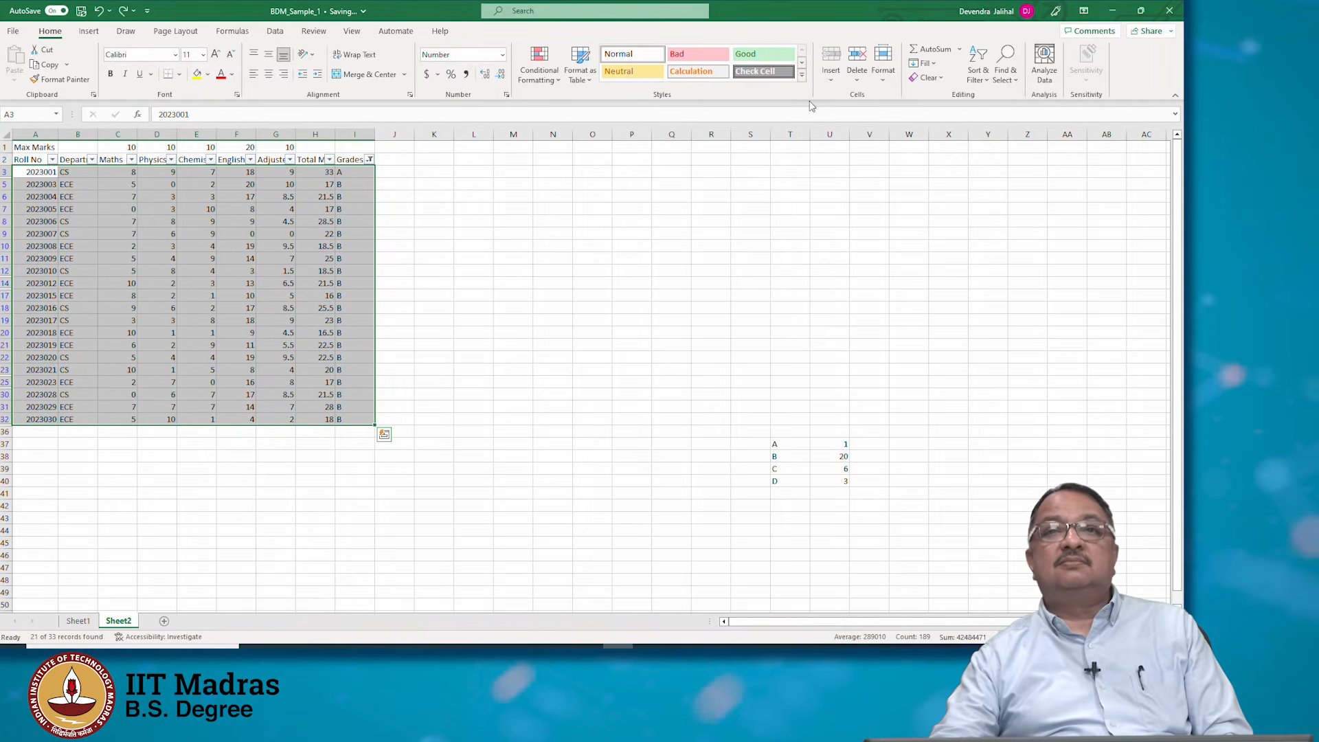
Sort the filtered rows by Total Marks from smallest to largest and select the roll-number cells
{"action": "left_click", "coordinate": [978, 65]}
{"action": "left_click", "coordinate": [1004, 131]}
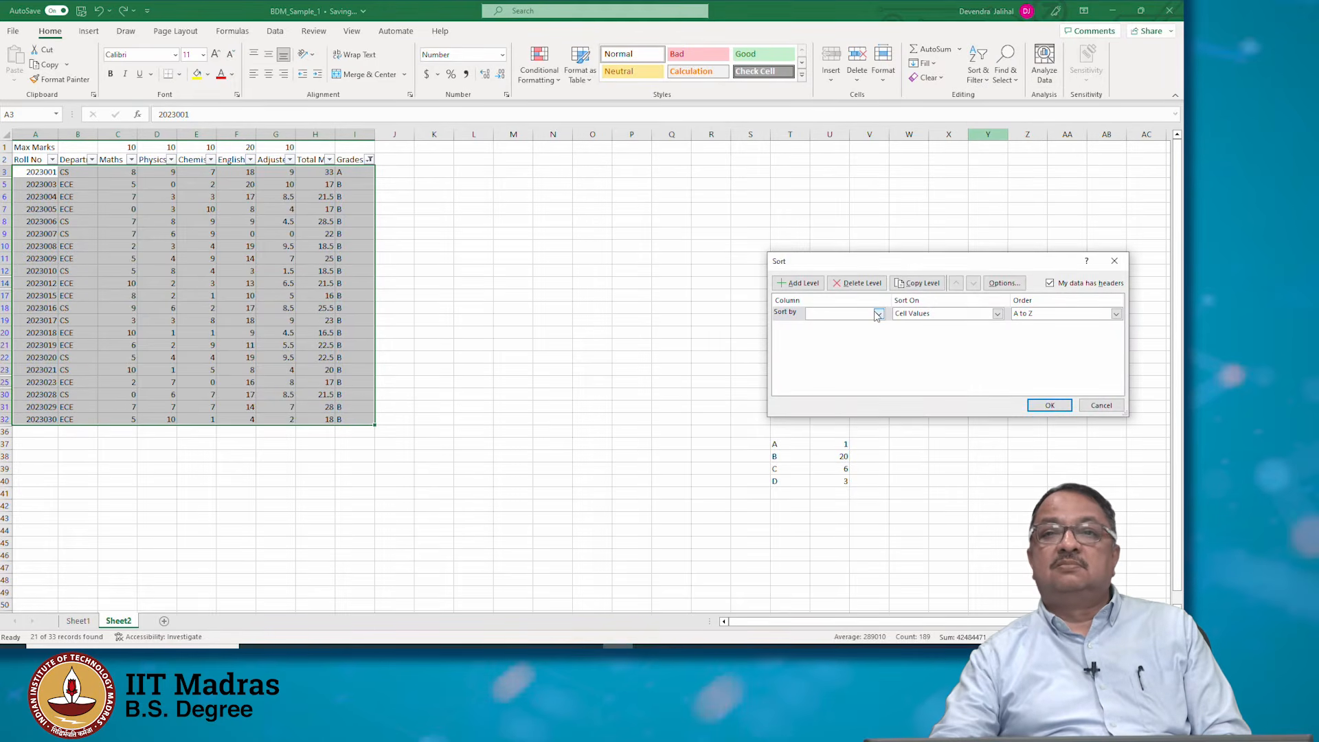
{"action": "left_click", "coordinate": [876, 314]}
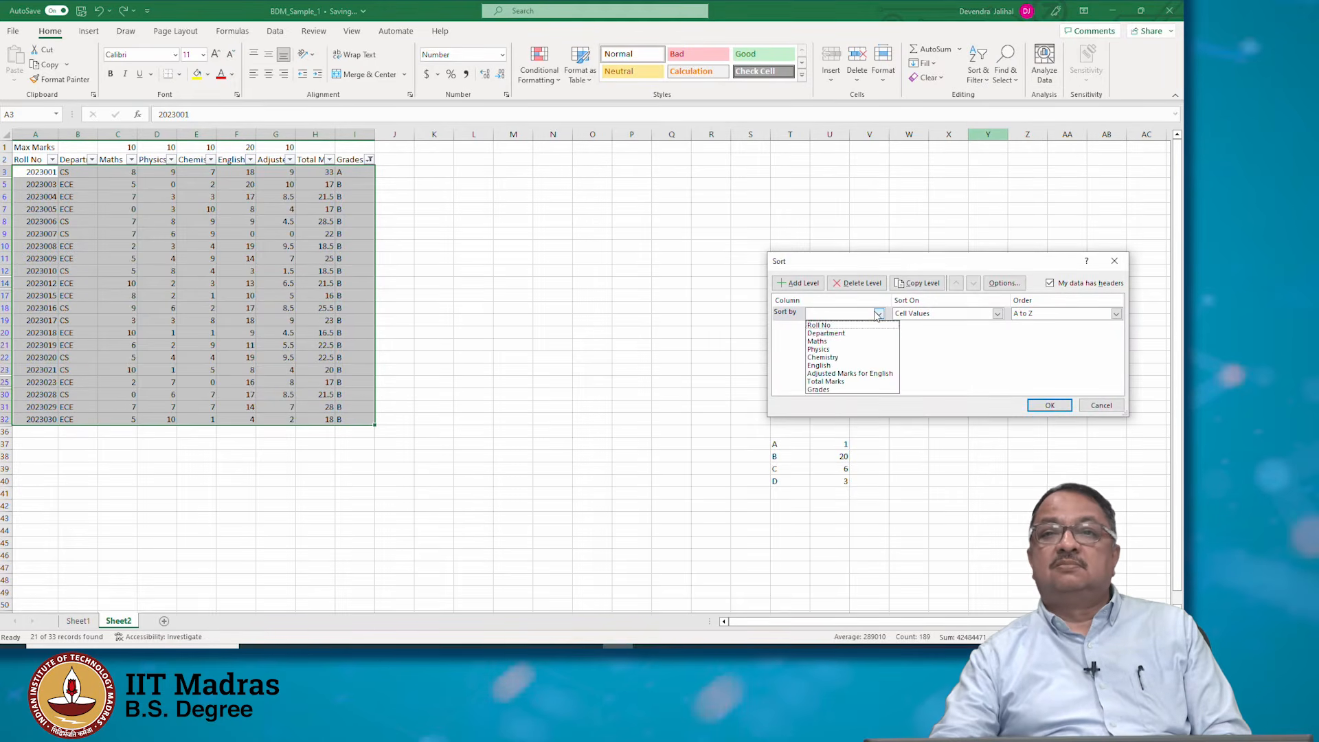
{"action": "left_click", "coordinate": [865, 382]}
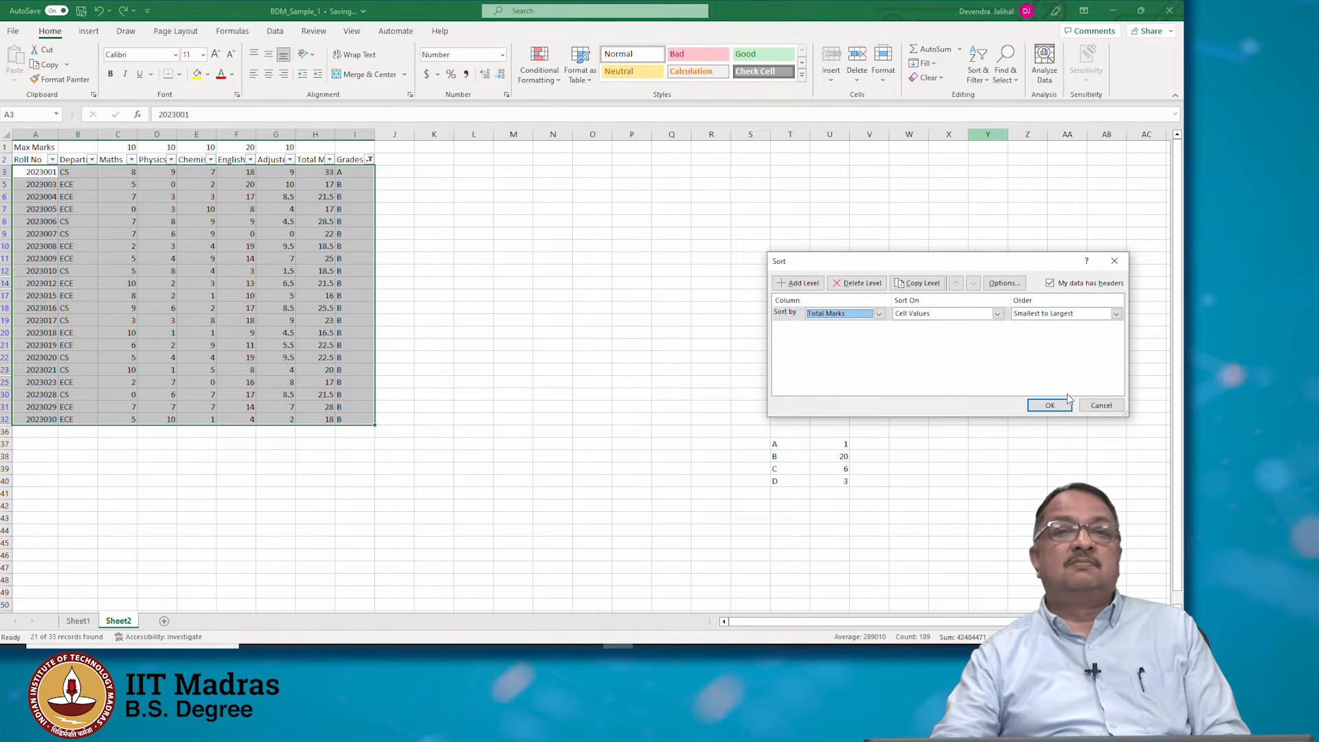
{"action": "left_click", "coordinate": [1050, 406]}
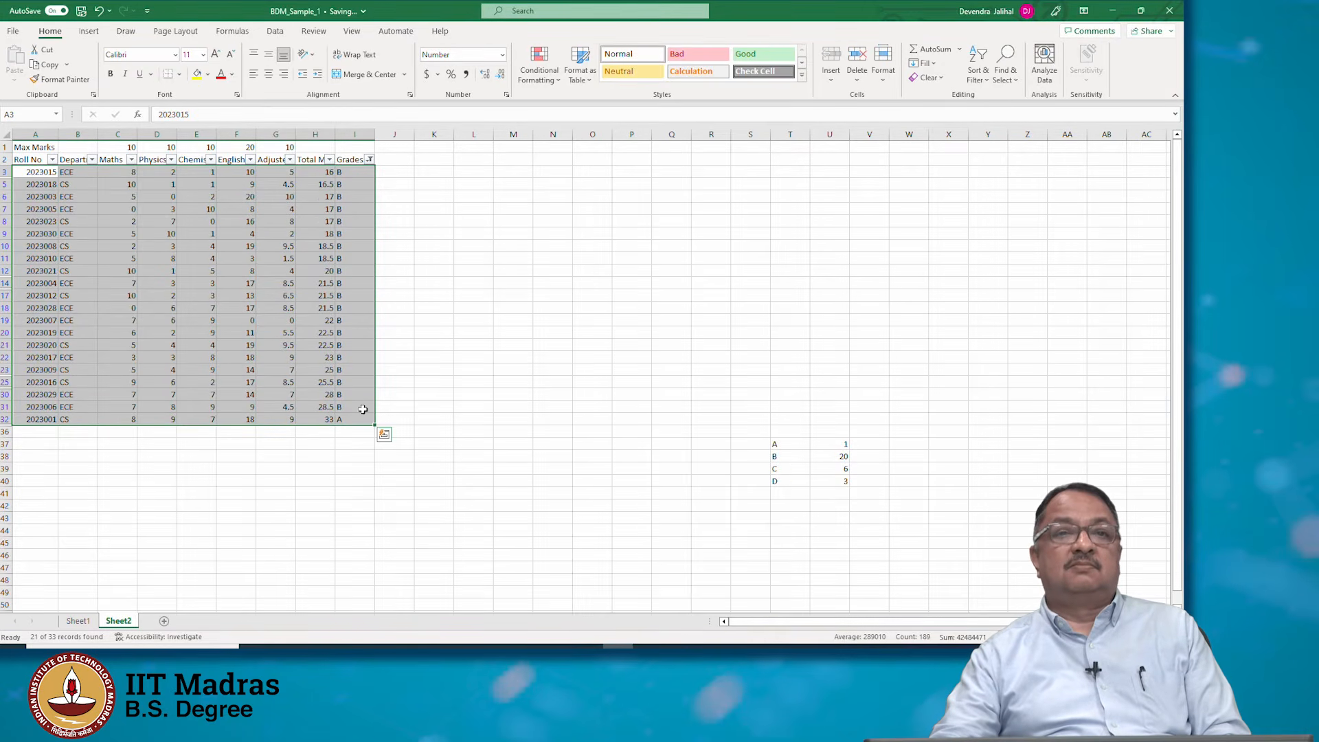
{"action": "left_click", "coordinate": [358, 382]}
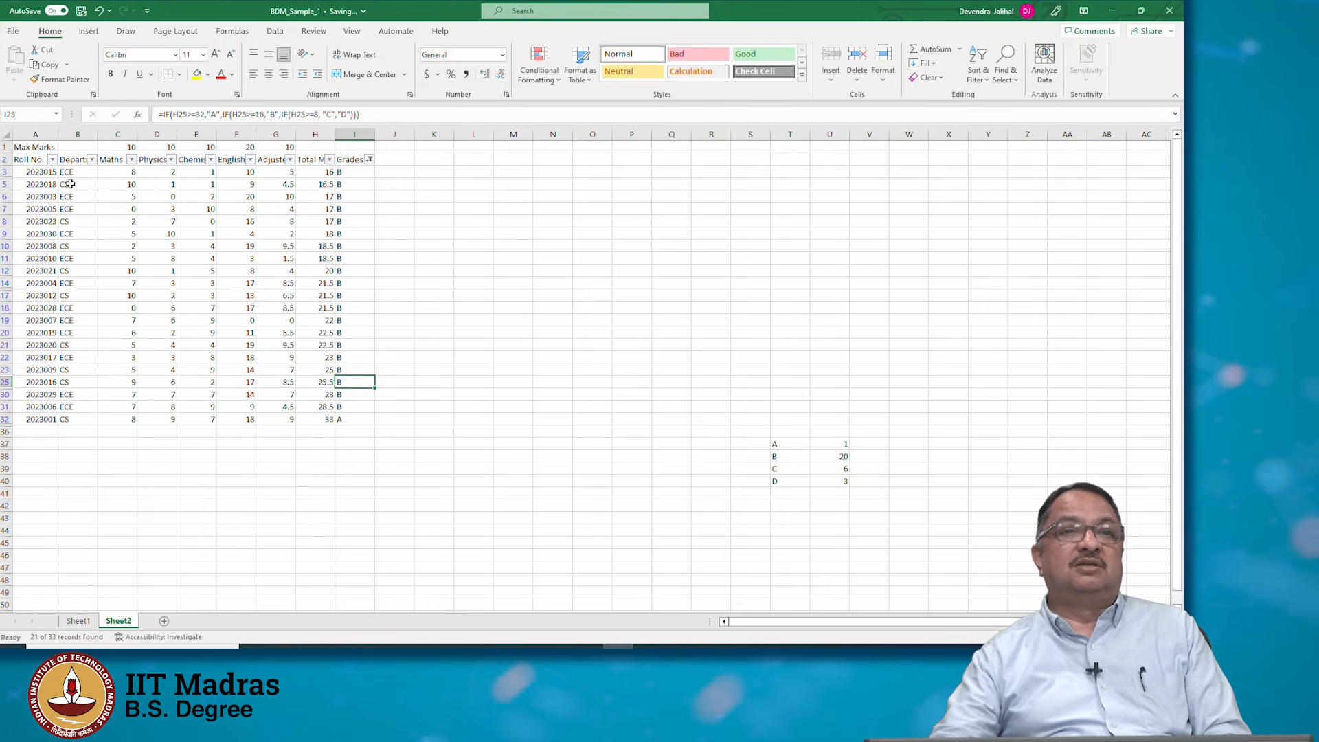
{"action": "left_click_drag", "start_coordinate": [43, 172], "coordinate": [52, 419]}
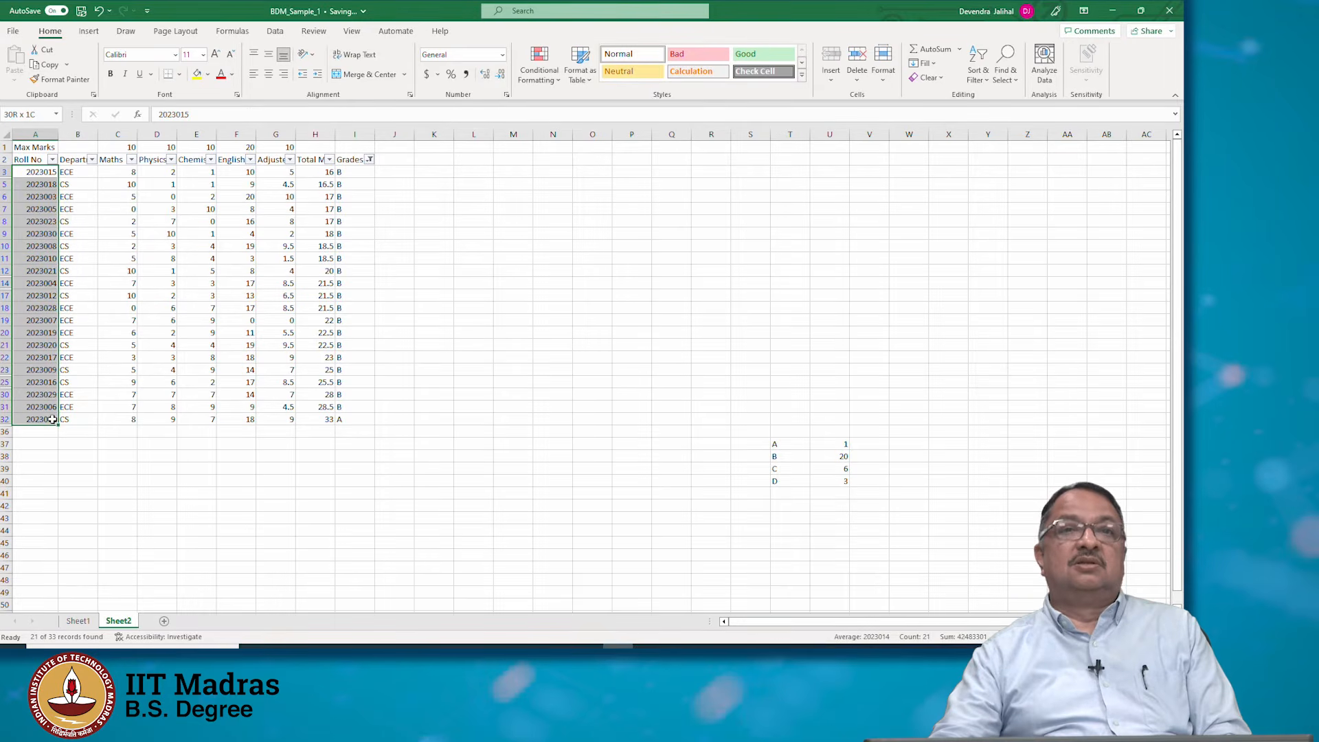
Clear the Grades filter so all grades show
{"action": "left_click", "coordinate": [369, 159]}
{"action": "left_click", "coordinate": [246, 309]}
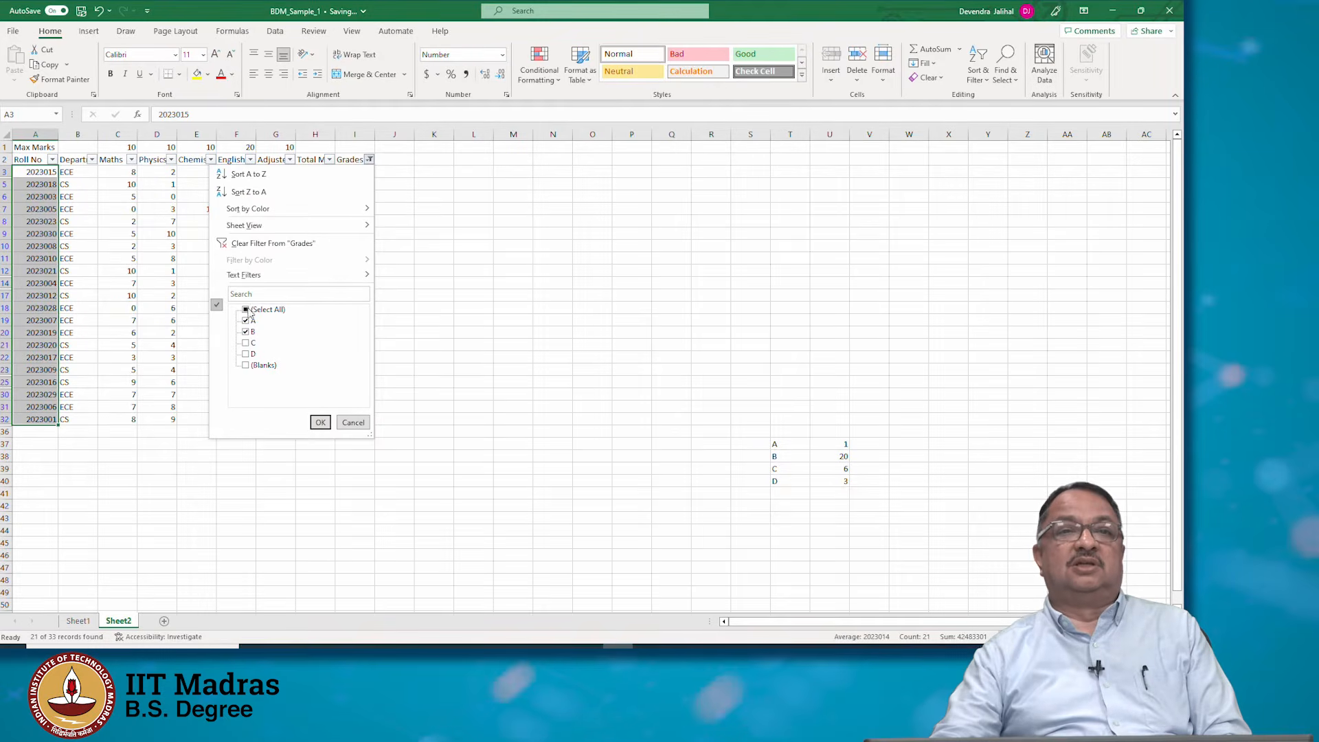
{"action": "left_click", "coordinate": [320, 423]}
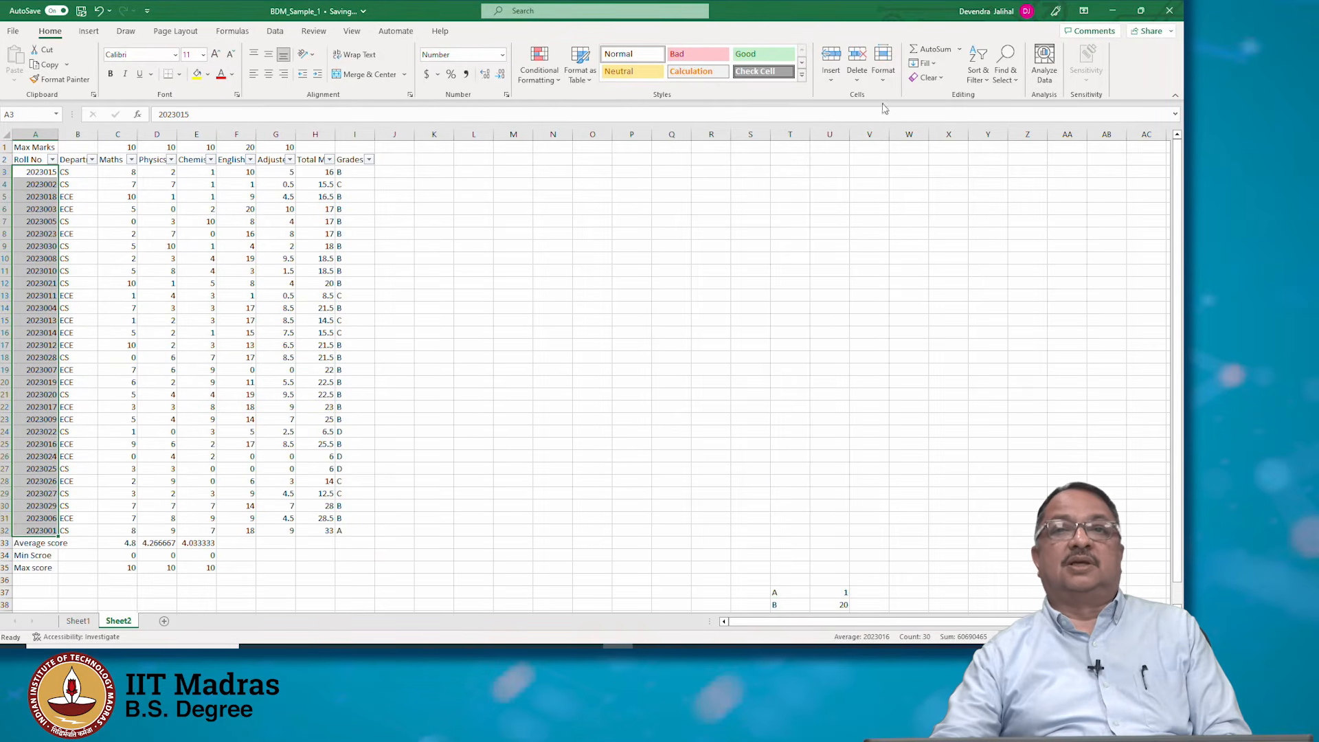
Cancel a custom sort on the selected column and undo the last changes
{"action": "left_click", "coordinate": [978, 74]}
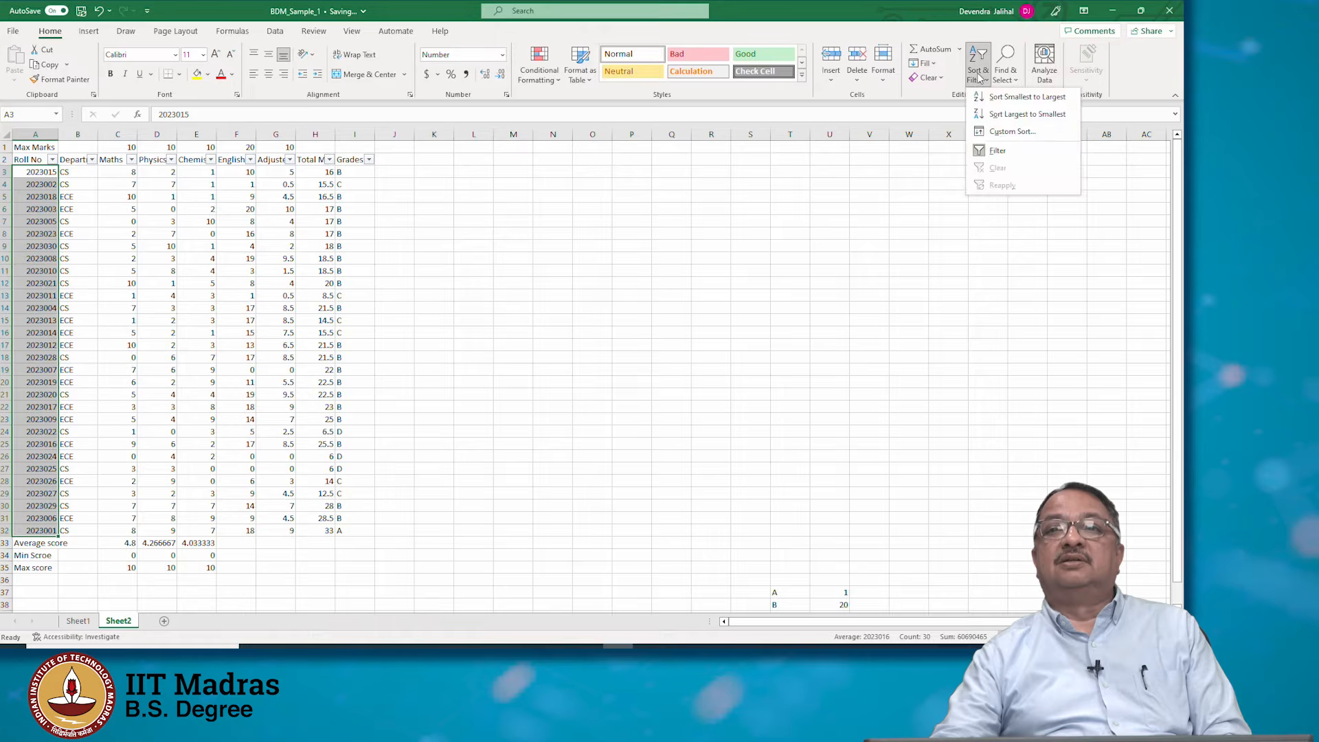
{"action": "left_click", "coordinate": [992, 132]}
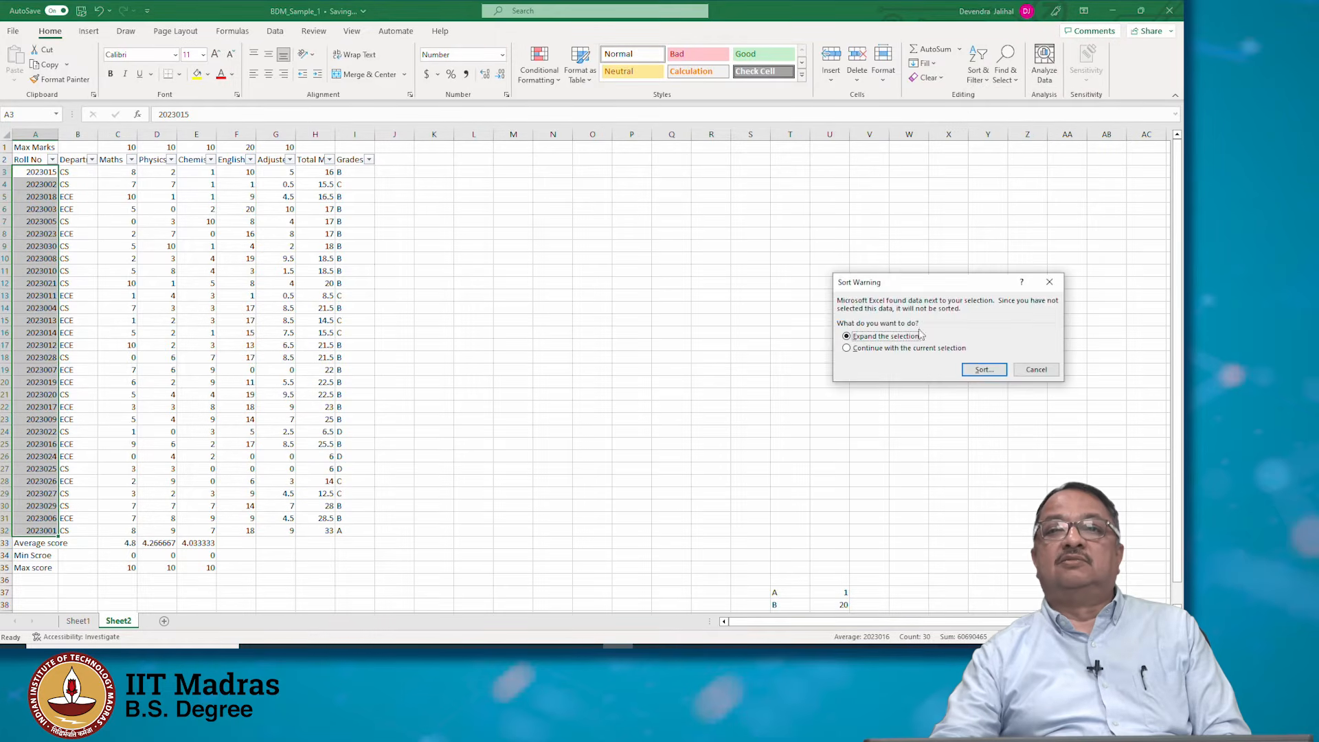
{"action": "left_click", "coordinate": [1019, 370]}
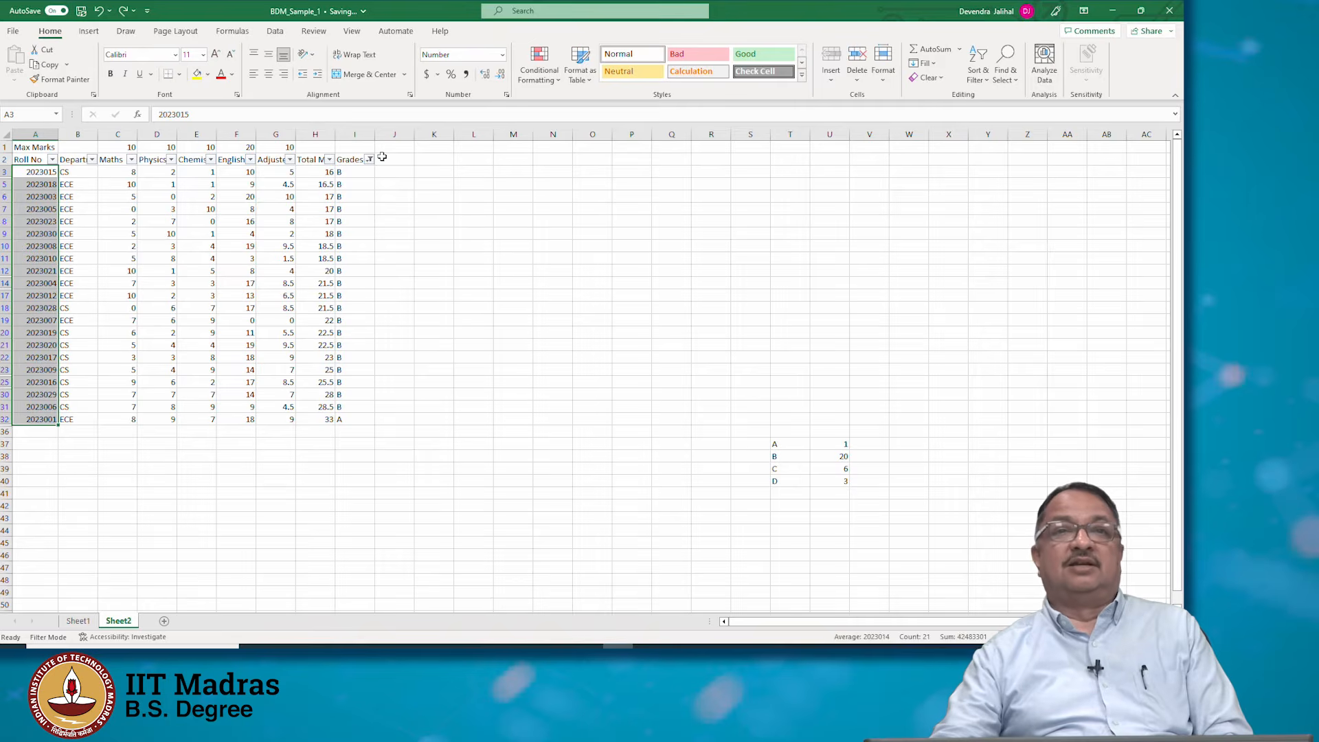
{"action": "key", "text": "ctrl+z"}
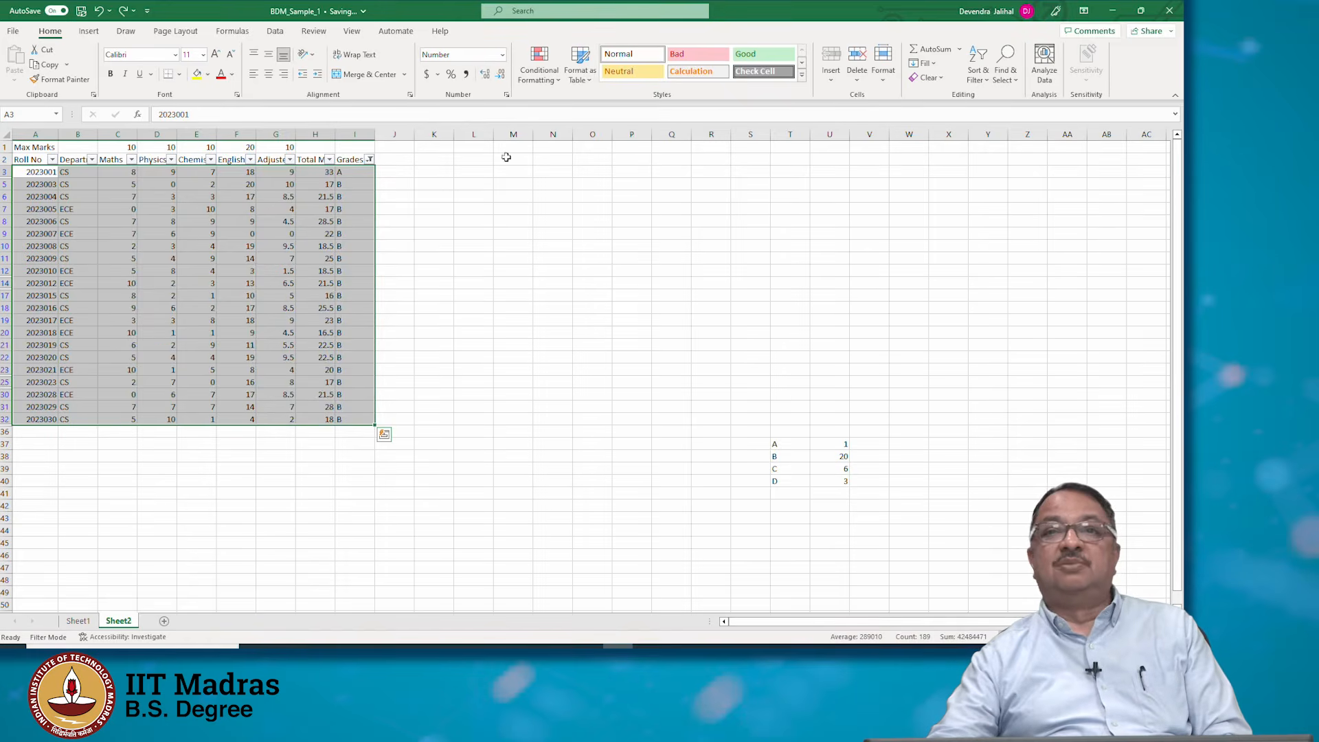
Clear the Grades filter by selecting all grade values
{"action": "left_click", "coordinate": [370, 160]}
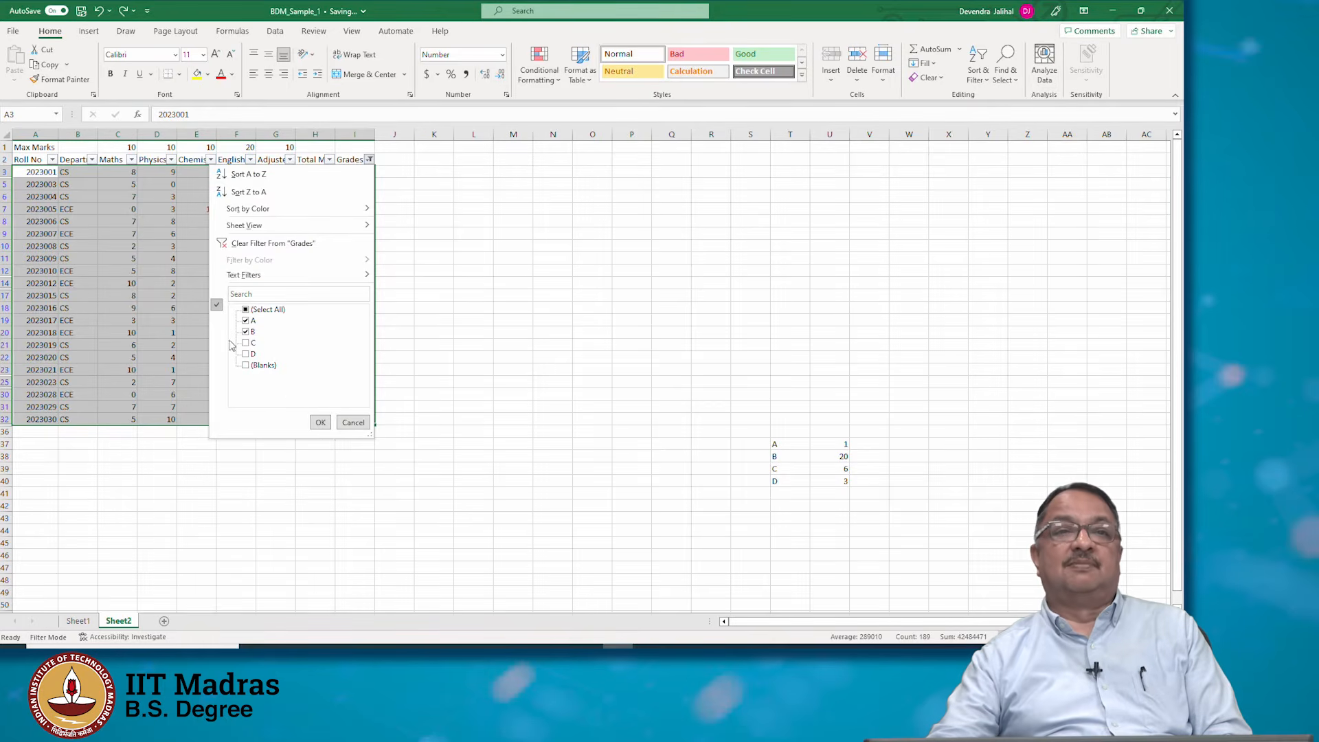
{"action": "left_click", "coordinate": [247, 310]}
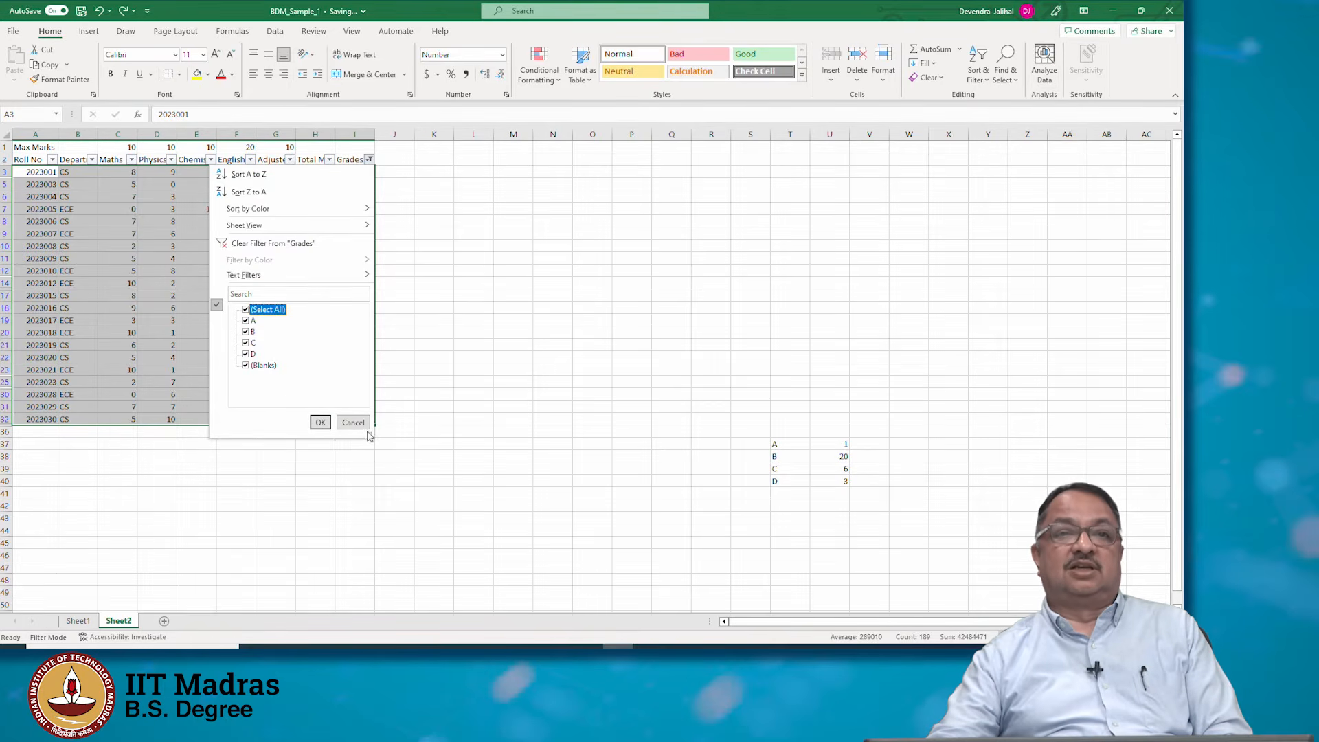
{"action": "left_click", "coordinate": [320, 422]}
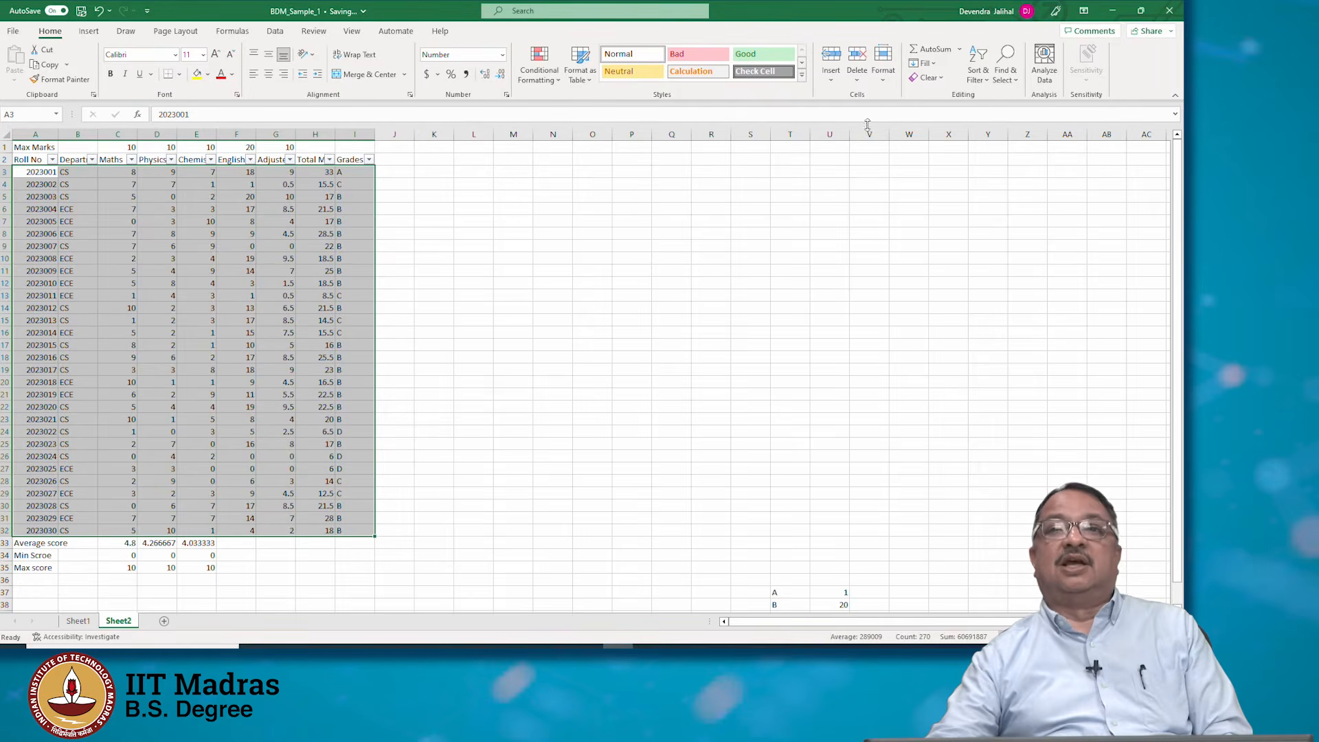
Custom-sort the data by Total Marks from smallest to largest
{"action": "left_click", "coordinate": [979, 72]}
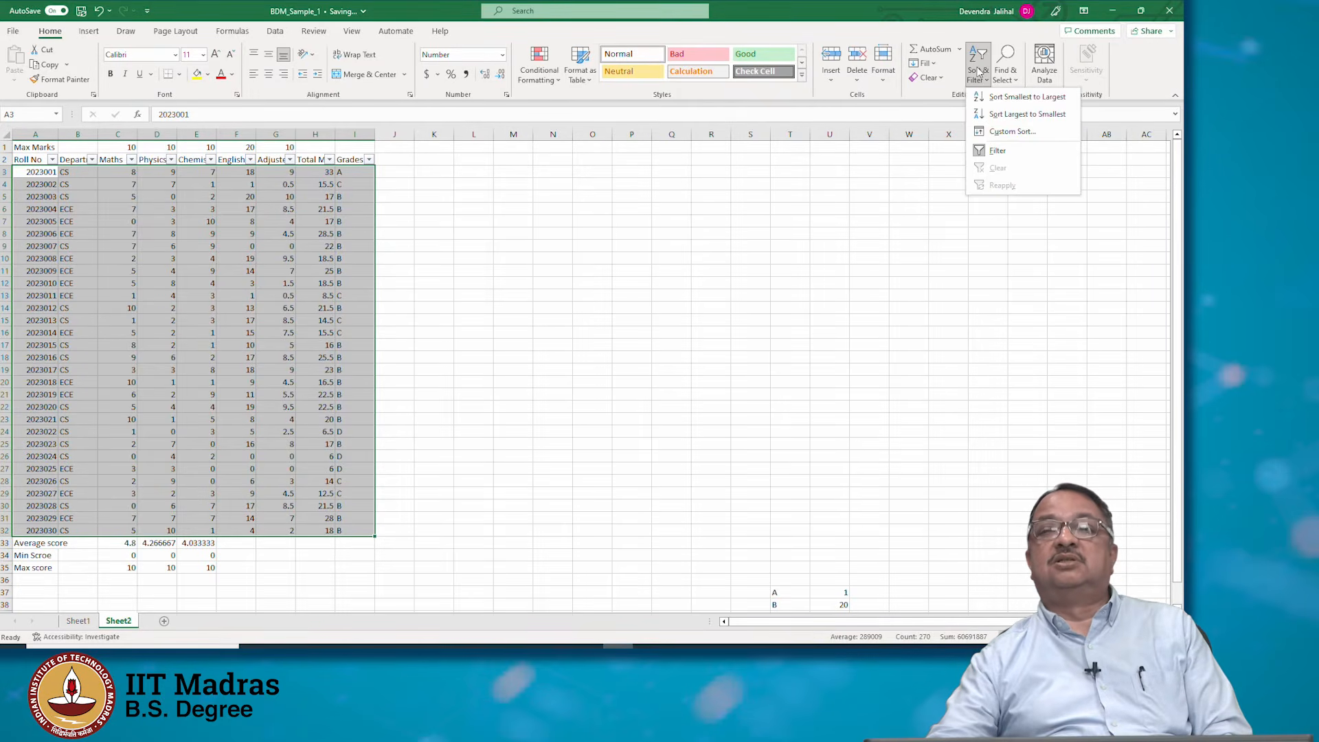
{"action": "left_click", "coordinate": [996, 132]}
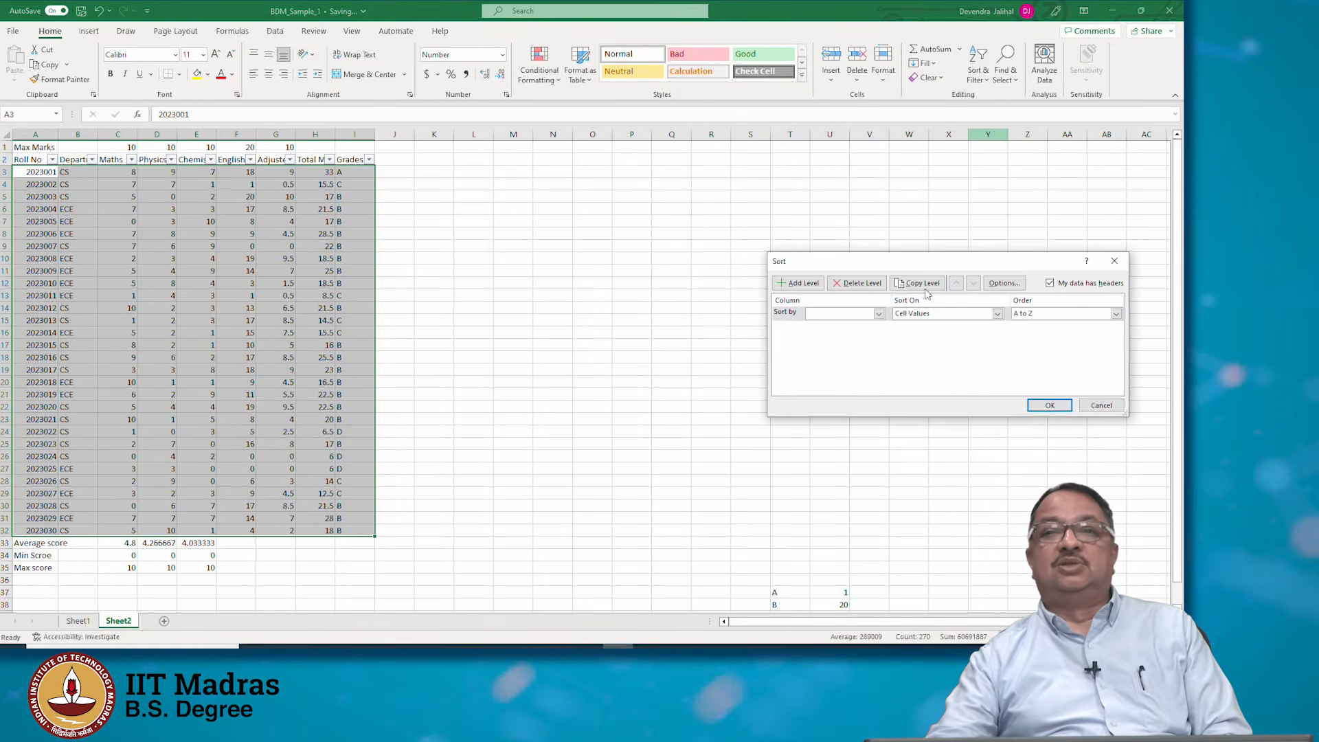
{"action": "left_click", "coordinate": [878, 314]}
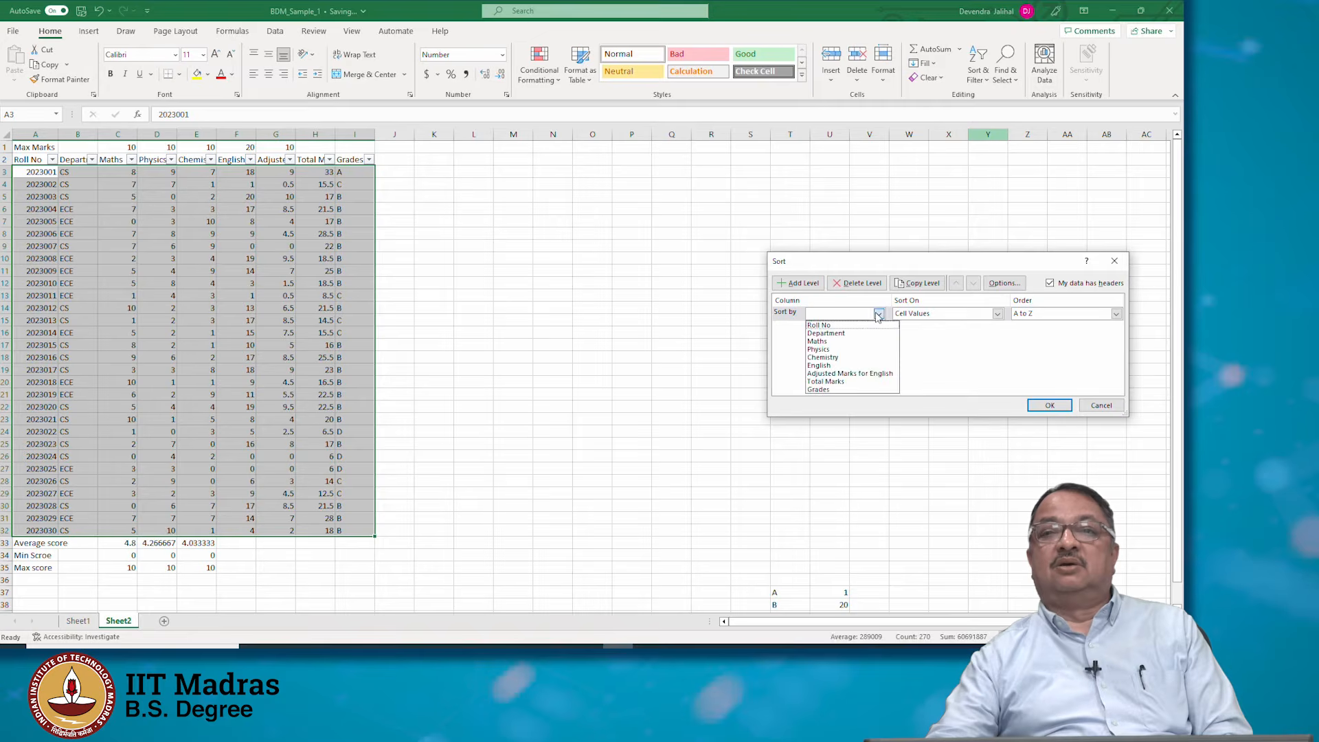
{"action": "left_click", "coordinate": [873, 382]}
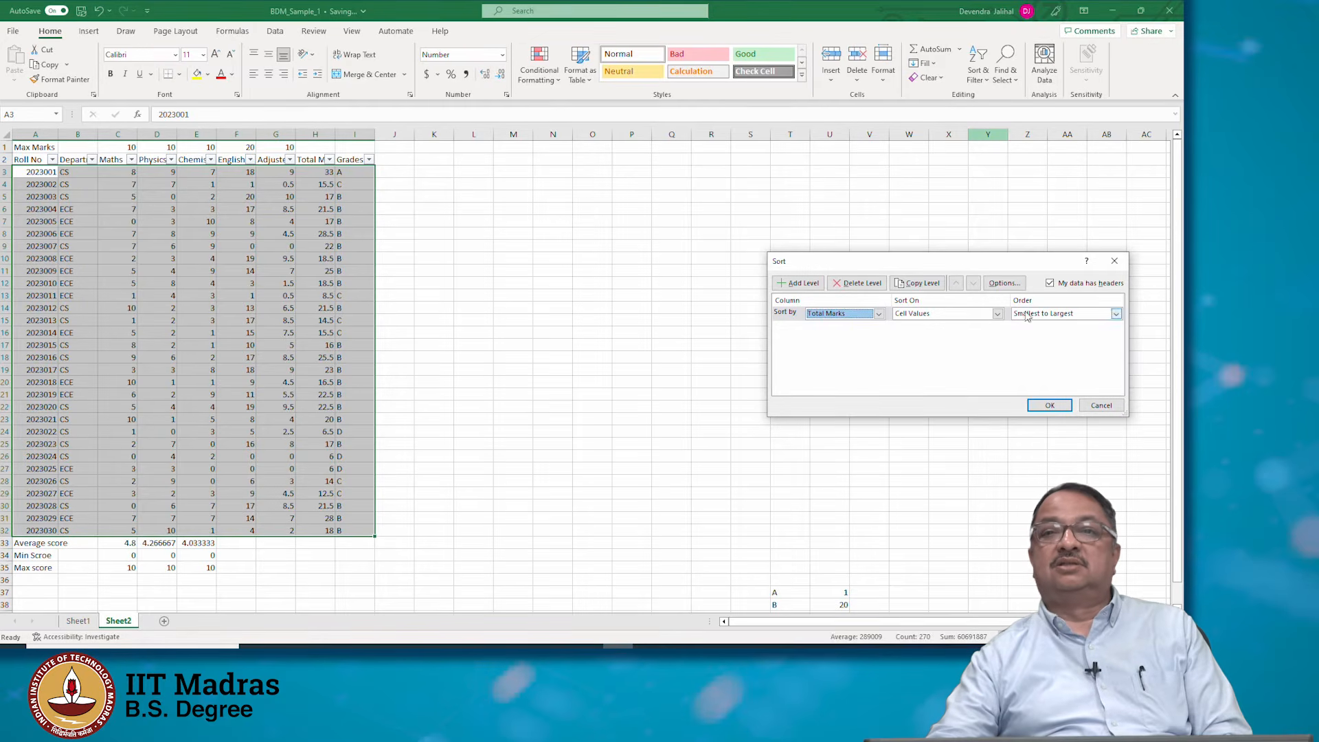
{"action": "left_click", "coordinate": [1050, 406]}
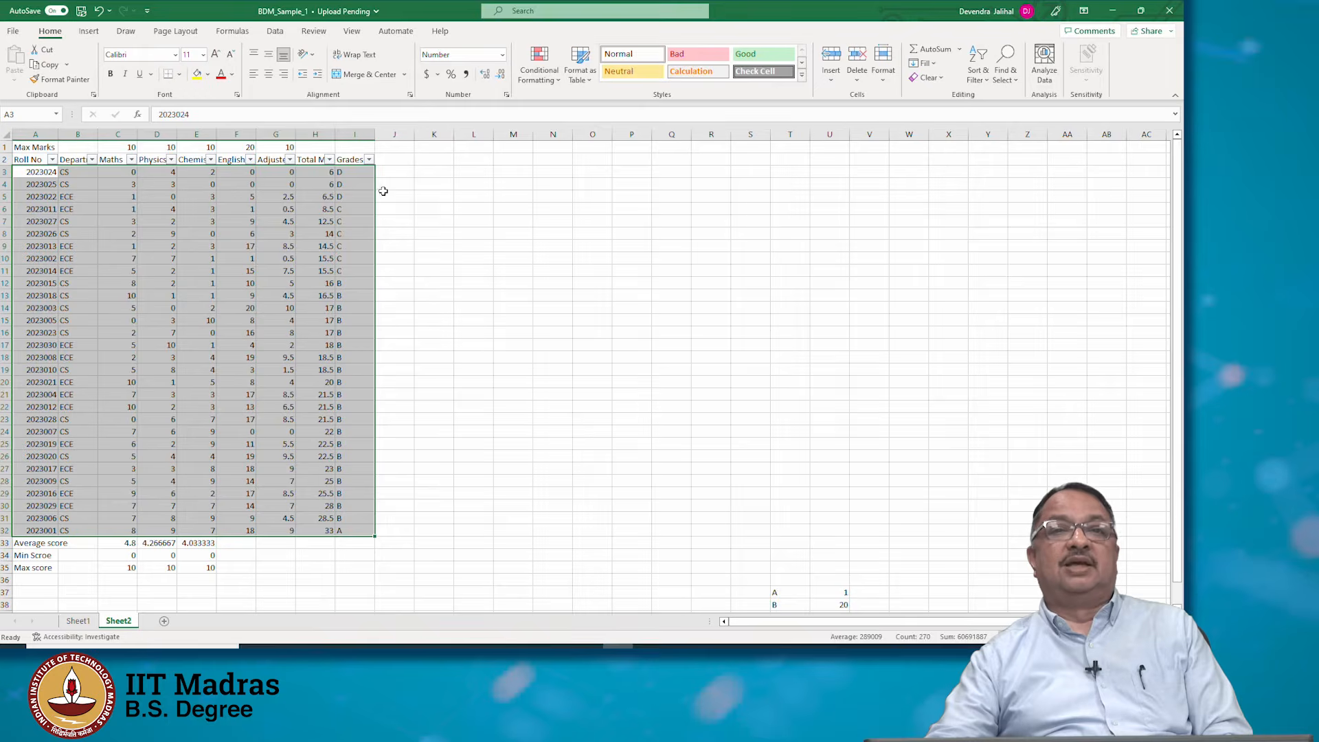
Highlight the Total Marks cells H3:H9 with a yellow fill
{"action": "left_click", "coordinate": [318, 172]}
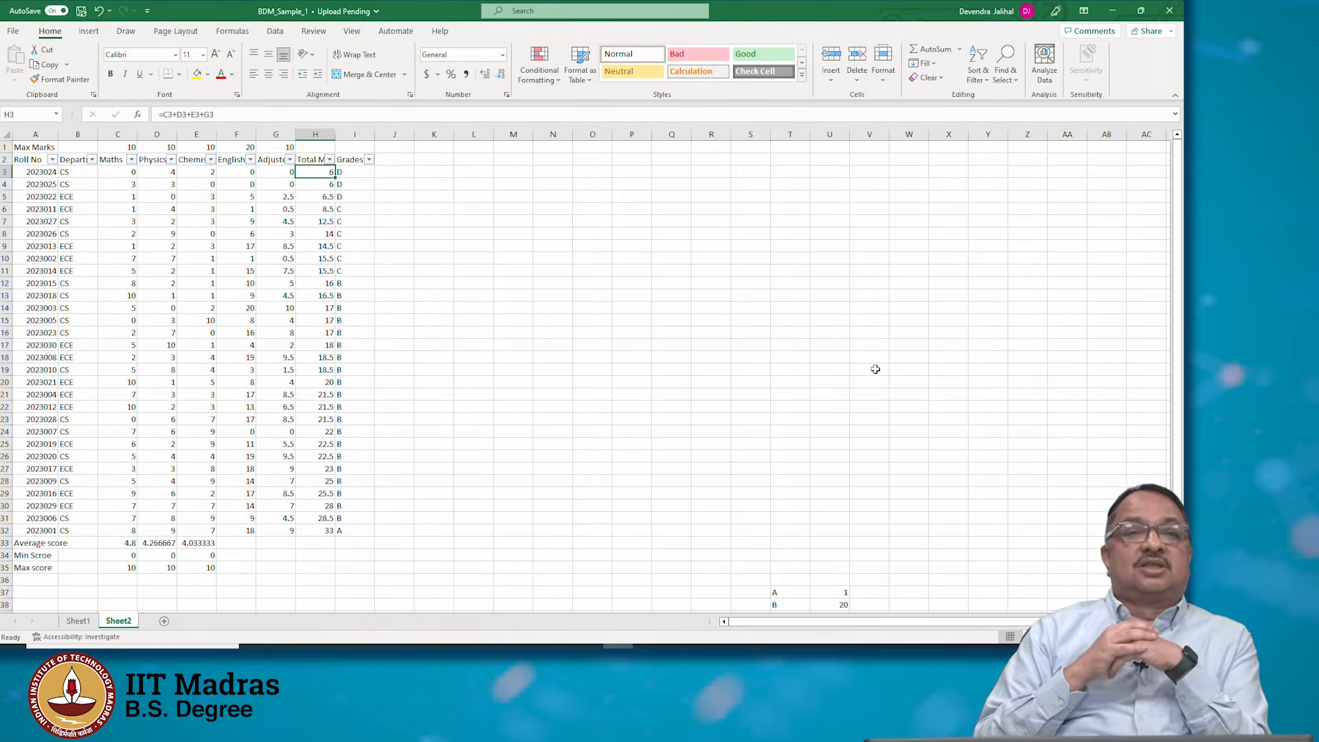
{"action": "key", "text": "Down"}
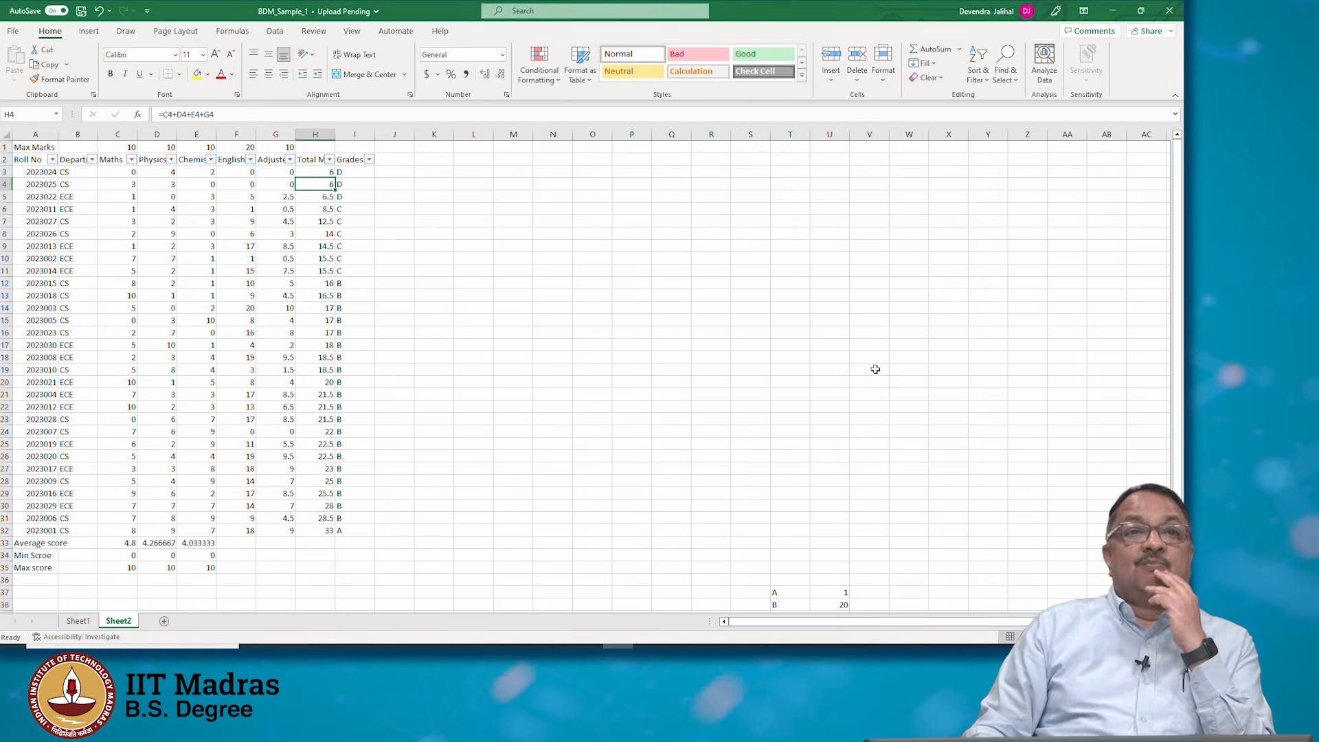
{"action": "key", "text": "Down"}
{"action": "key", "text": "Down"}
{"action": "key", "text": "Down"}
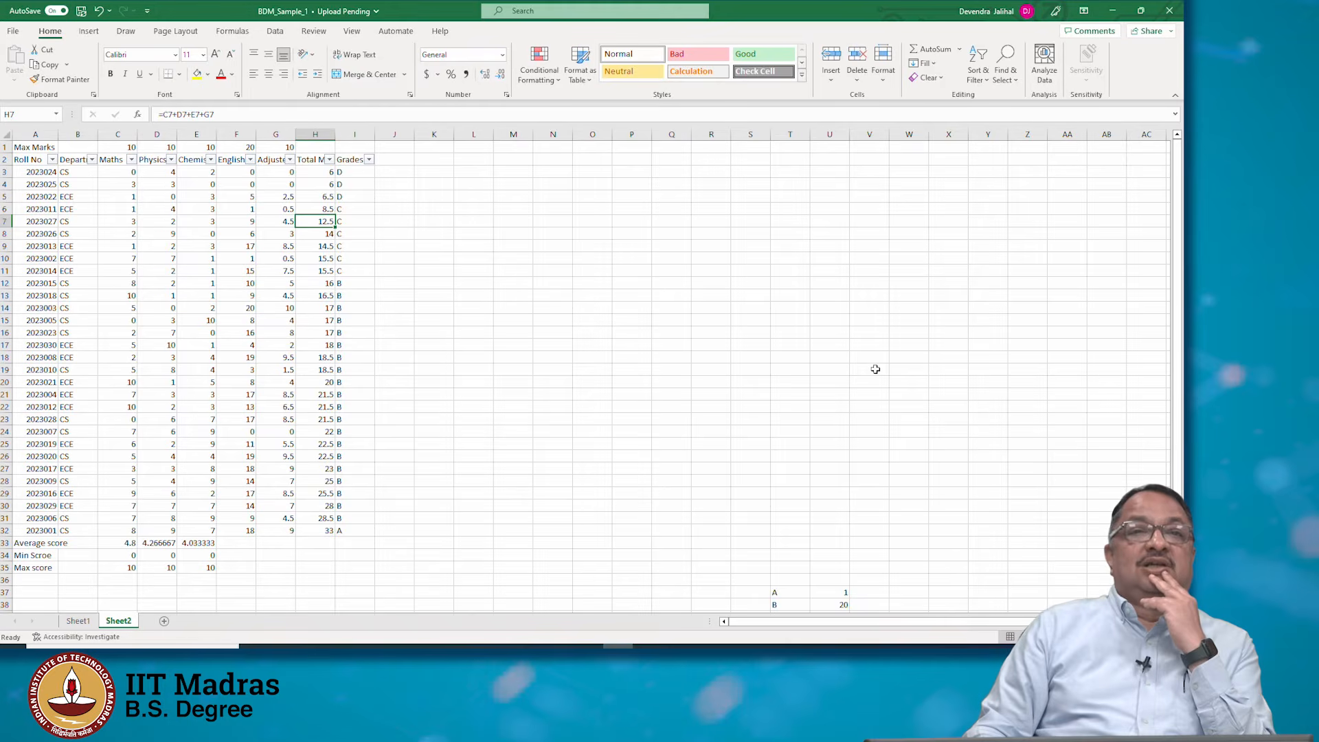
{"action": "key", "text": "Down"}
{"action": "key", "text": "Down"}
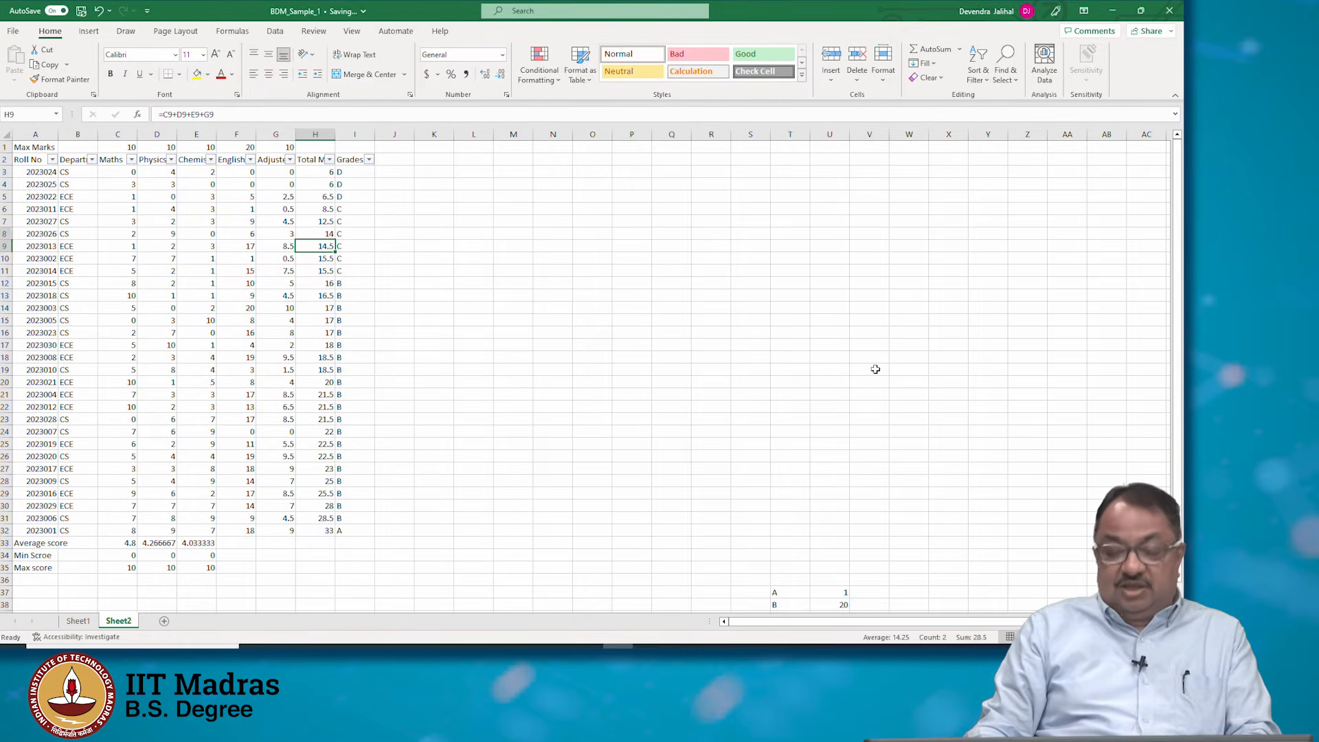
{"action": "key", "text": "shift+Up"}
{"action": "key", "text": "shift+Up"}
{"action": "key", "text": "shift+Up"}
{"action": "key", "text": "shift+Up"}
{"action": "key", "text": "shift+Up"}
{"action": "key", "text": "shift+Up"}
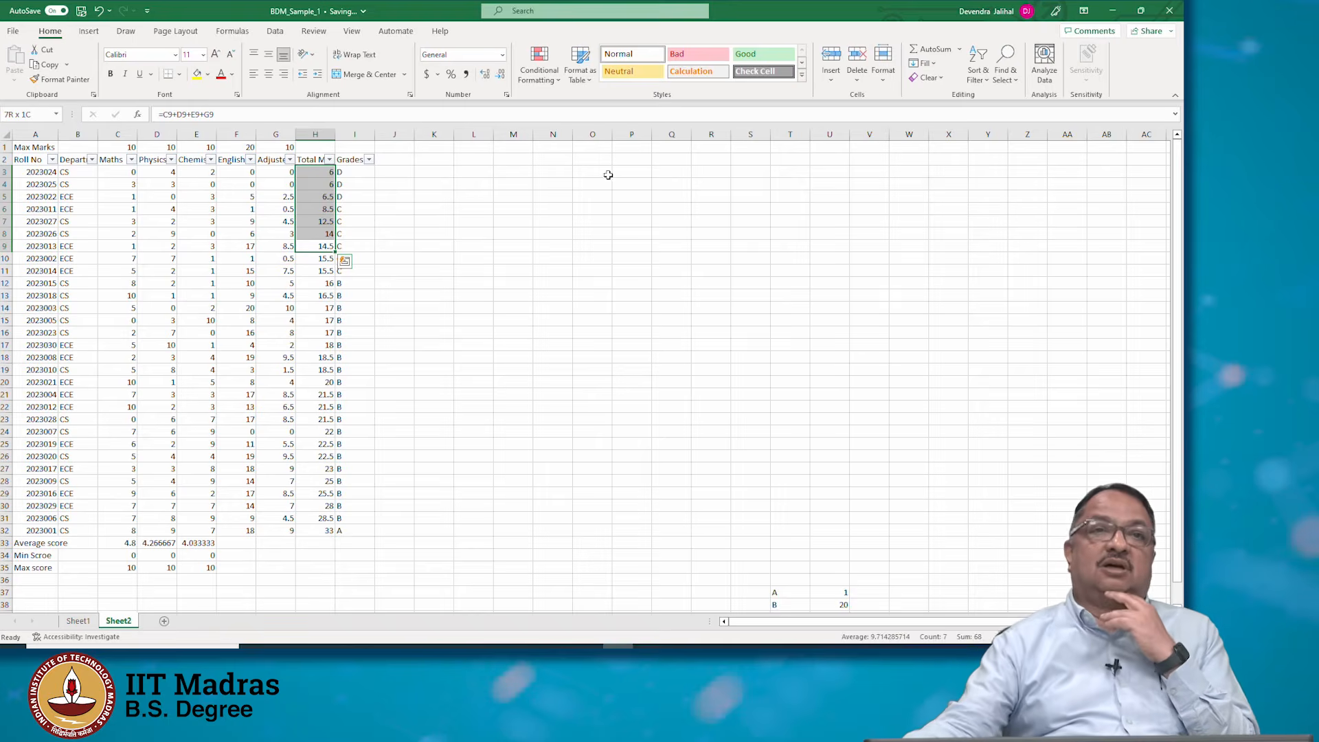
{"action": "left_click", "coordinate": [198, 76]}
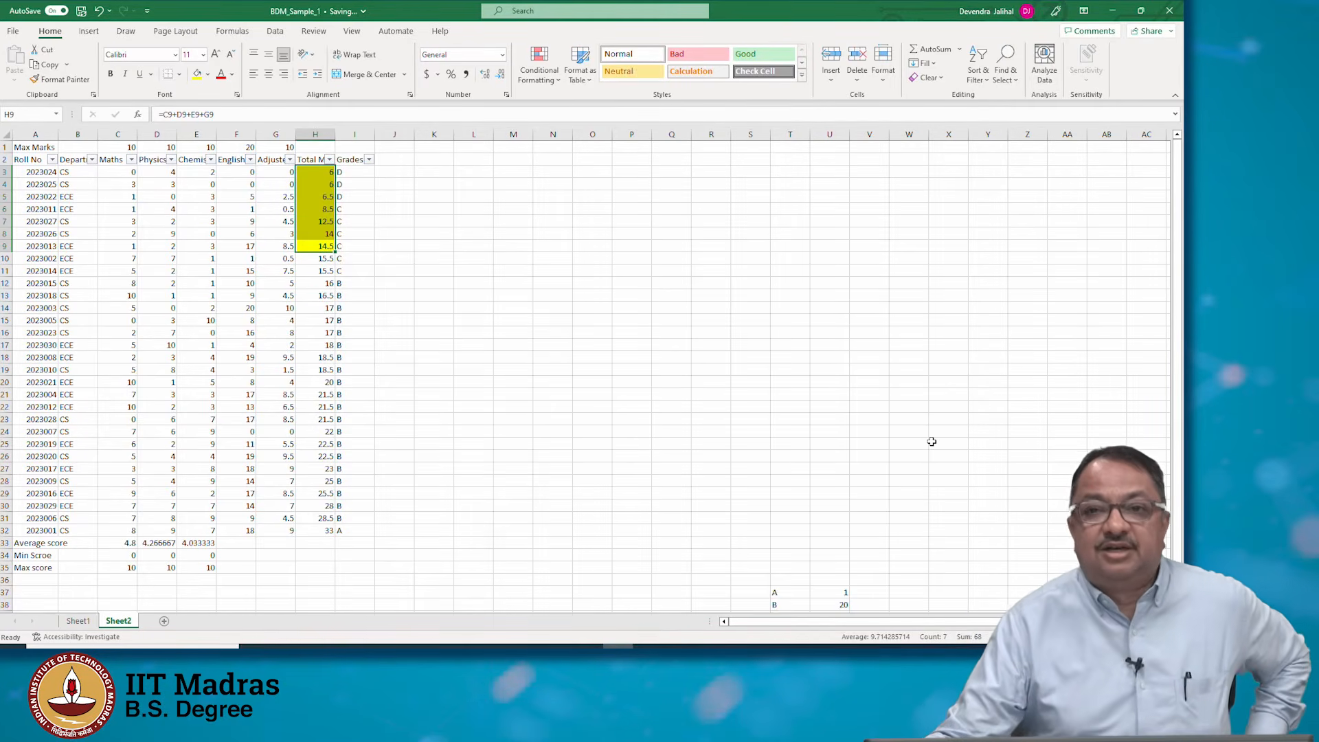
Examine the grade count summary table and the sorted data
{"action": "left_click", "coordinate": [851, 475]}
{"action": "scroll", "coordinate": [851, 475], "scroll_direction": "down", "scroll_amount": 3}
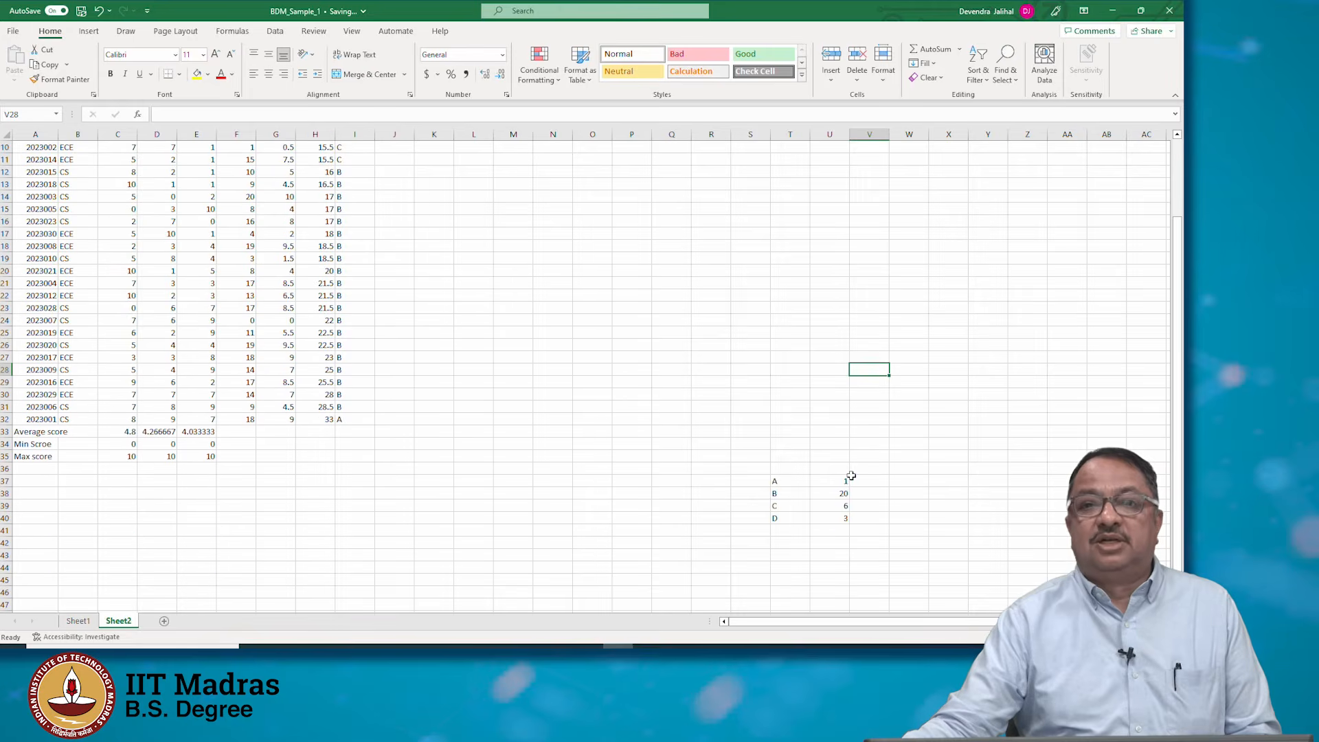
{"action": "left_click", "coordinate": [782, 480]}
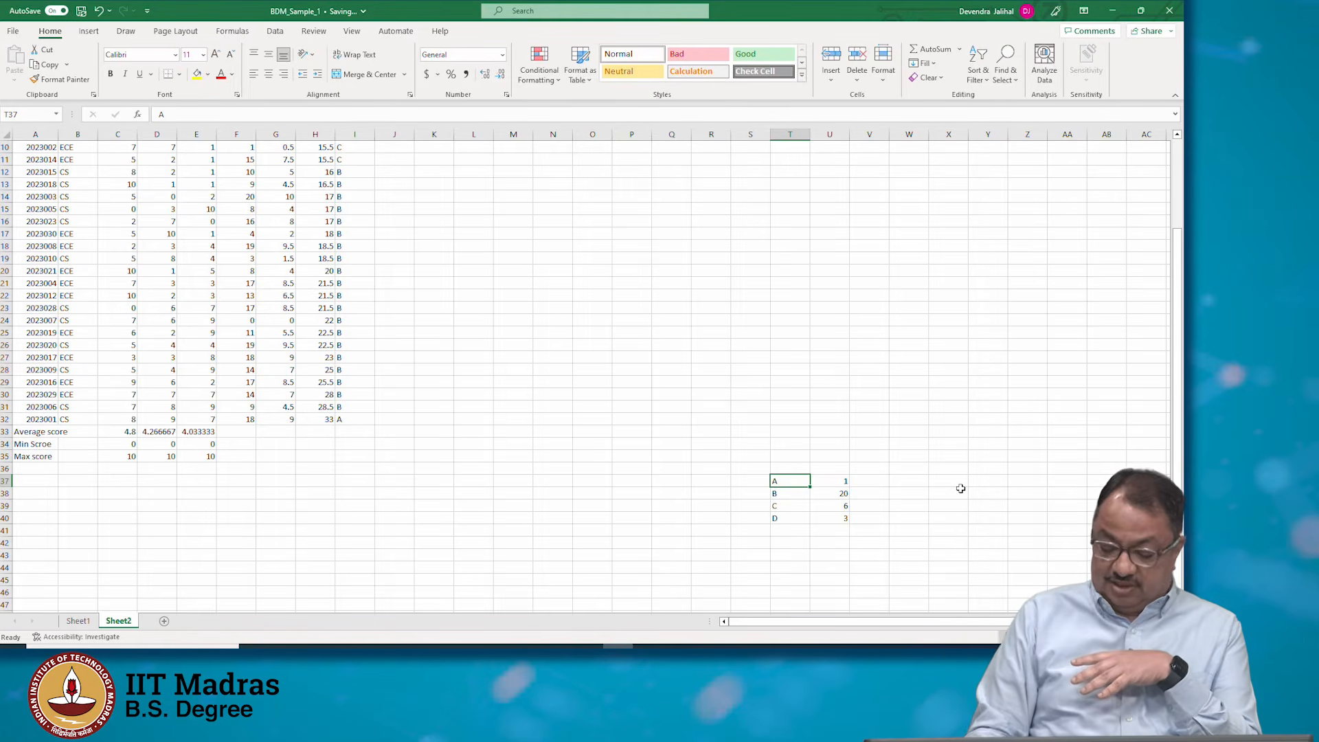
{"action": "key", "text": "Up"}
{"action": "key", "text": "Up"}
{"action": "key", "text": "Up"}
{"action": "key", "text": "Up"}
{"action": "key", "text": "Up"}
{"action": "key", "text": "Up"}
{"action": "key", "text": "Up"}
{"action": "key", "text": "Up"}
{"action": "key", "text": "Up"}
{"action": "key", "text": "Up"}
{"action": "key", "text": "Up"}
{"action": "key", "text": "Up"}
{"action": "key", "text": "Up"}
{"action": "key", "text": "Up"}
{"action": "key", "text": "Up"}
{"action": "key", "text": "Up"}
{"action": "key", "text": "Up"}
{"action": "key", "text": "Up"}
{"action": "key", "text": "Up"}
{"action": "key", "text": "Up"}
{"action": "key", "text": "Up"}
{"action": "key", "text": "Down"}
{"action": "key", "text": "Down"}
{"action": "key", "text": "Down"}
{"action": "key", "text": "Left"}
{"action": "key", "text": "Left"}
{"action": "key", "text": "Left"}
{"action": "key", "text": "Left"}
{"action": "key", "text": "Left"}
{"action": "key", "text": "Left"}
{"action": "key", "text": "Left"}
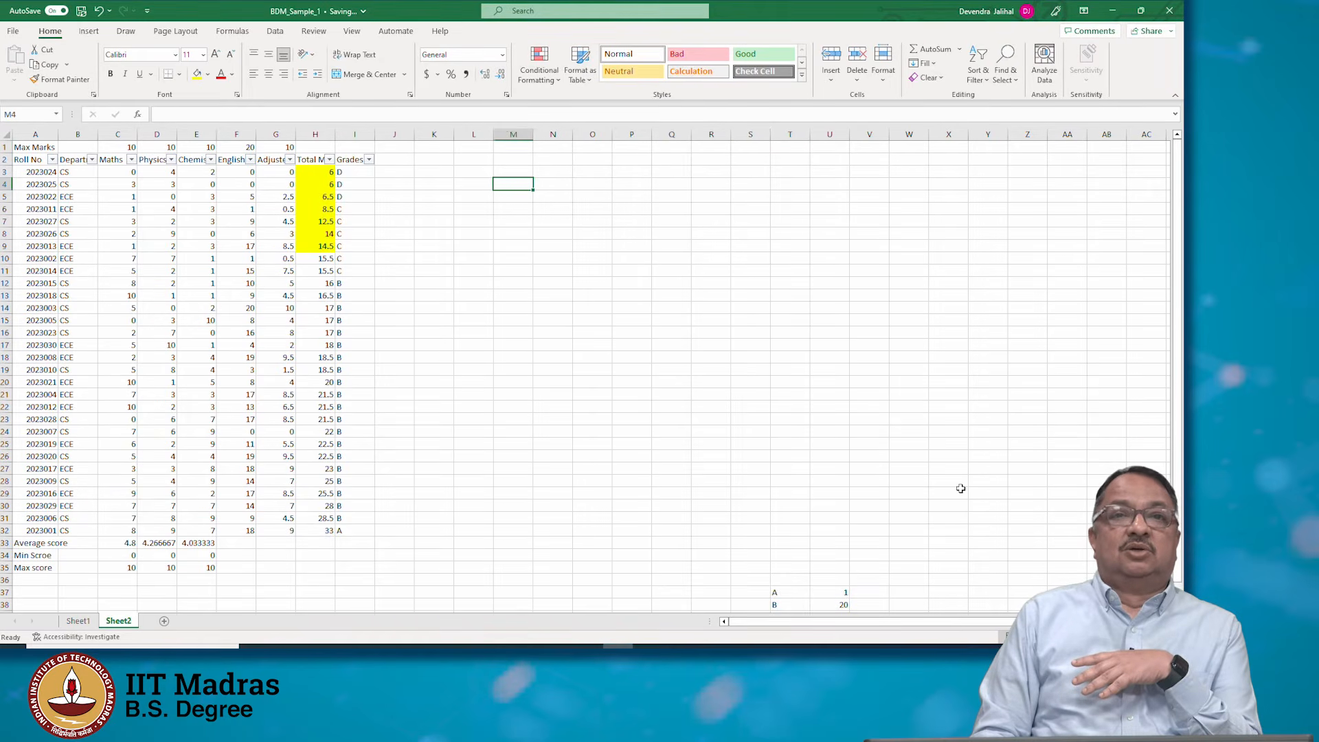
{"action": "key", "text": "Down"}
{"action": "key", "text": "Down"}
{"action": "key", "text": "Down"}
{"action": "key", "text": "Down"}
{"action": "key", "text": "Down"}
{"action": "key", "text": "Down"}
{"action": "key", "text": "Down"}
{"action": "key", "text": "Down"}
{"action": "key", "text": "Down"}
{"action": "key", "text": "Down"}
{"action": "key", "text": "Down"}
{"action": "key", "text": "Down"}
{"action": "key", "text": "Down"}
{"action": "key", "text": "Down"}
{"action": "key", "text": "Down"}
{"action": "key", "text": "Down"}
{"action": "key", "text": "Down"}
{"action": "key", "text": "Down"}
{"action": "key", "text": "Down"}
{"action": "key", "text": "Down"}
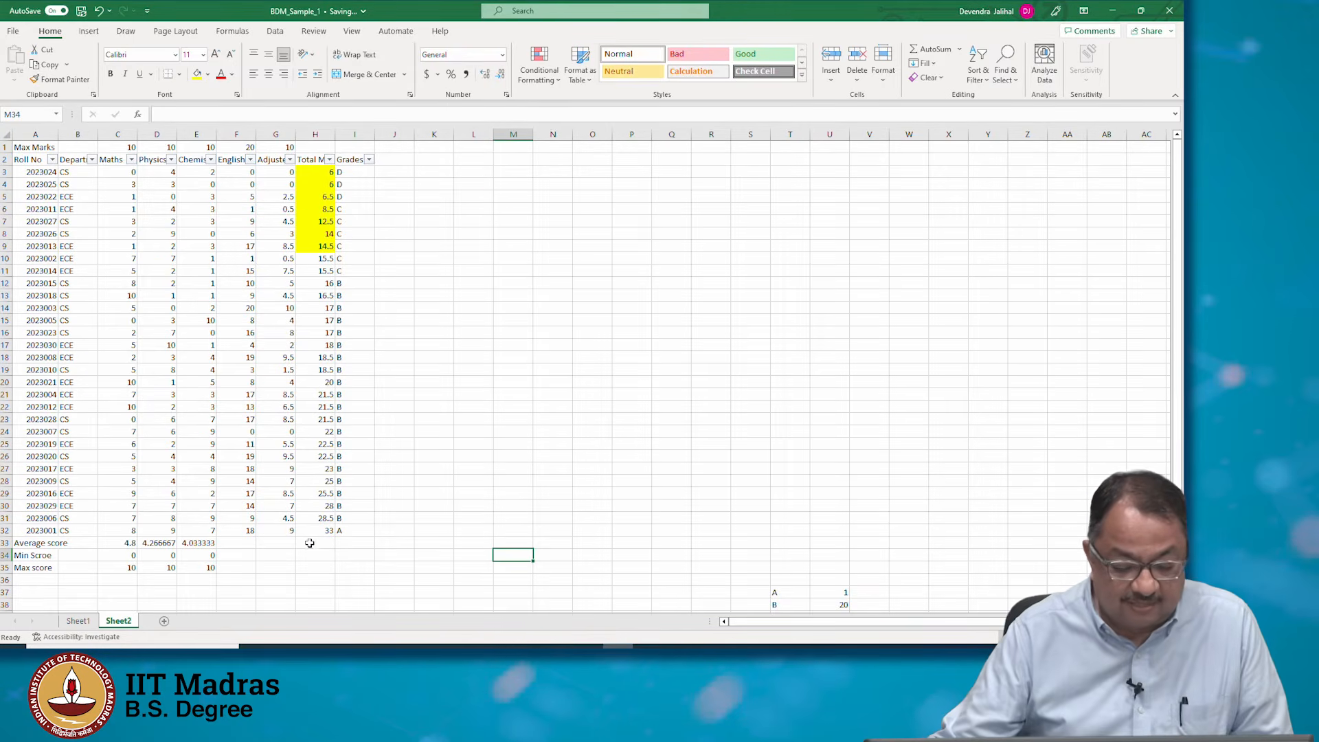
Enter a SUM formula in E36 adding the Chemistry marks E3:E32
{"action": "left_click", "coordinate": [206, 543]}
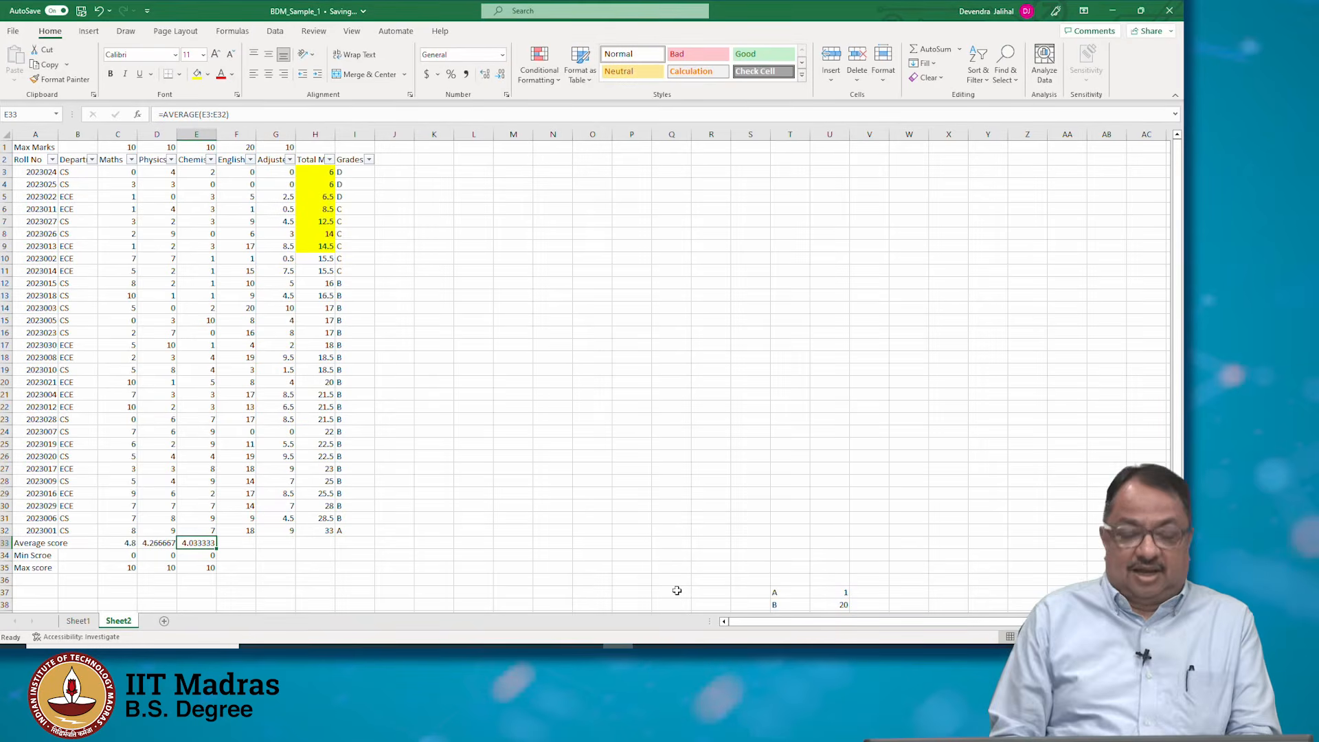
{"action": "key", "text": "Down"}
{"action": "key", "text": "Down"}
{"action": "key", "text": "Down"}
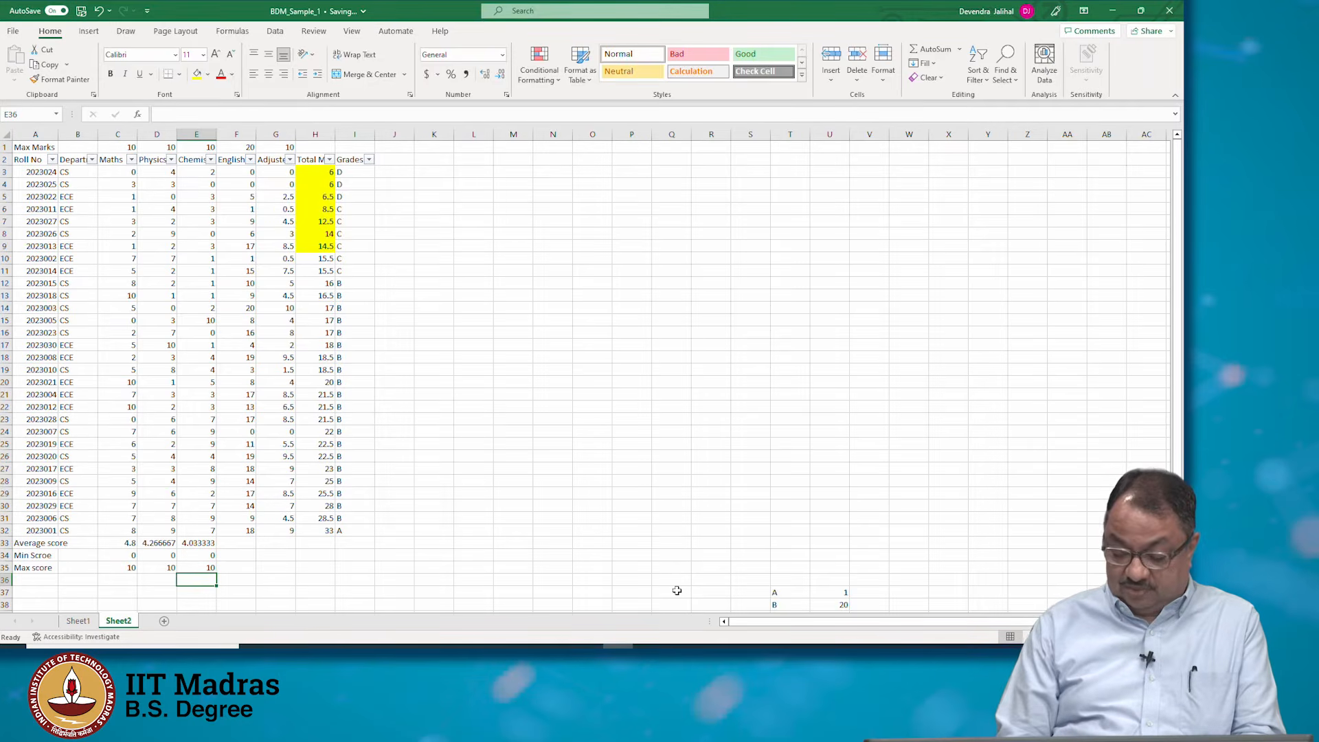
{"action": "type", "text": "=sum("}
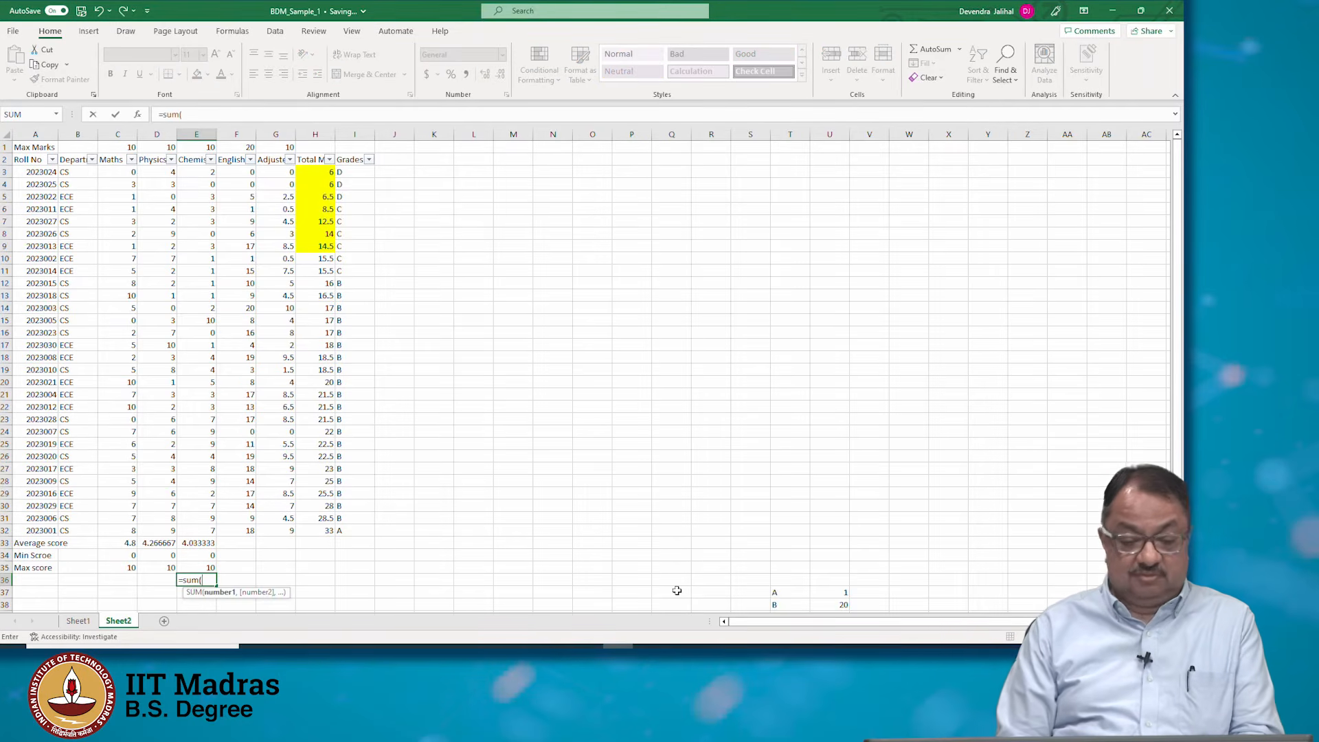
{"action": "key", "text": "Up"}
{"action": "key", "text": "Up"}
{"action": "key", "text": "Up"}
{"action": "key", "text": "Up"}
{"action": "key", "text": "Up"}
{"action": "key", "text": "Up"}
{"action": "key", "text": "Up"}
{"action": "key", "text": "Up"}
{"action": "key", "text": "Up"}
{"action": "key", "text": "Up"}
{"action": "key", "text": "Up"}
{"action": "key", "text": "Up"}
{"action": "key", "text": "Up"}
{"action": "key", "text": "Up"}
{"action": "key", "text": "Up"}
{"action": "key", "text": "Up"}
{"action": "key", "text": "Up"}
{"action": "key", "text": "Up"}
{"action": "key", "text": "Up"}
{"action": "key", "text": "Up"}
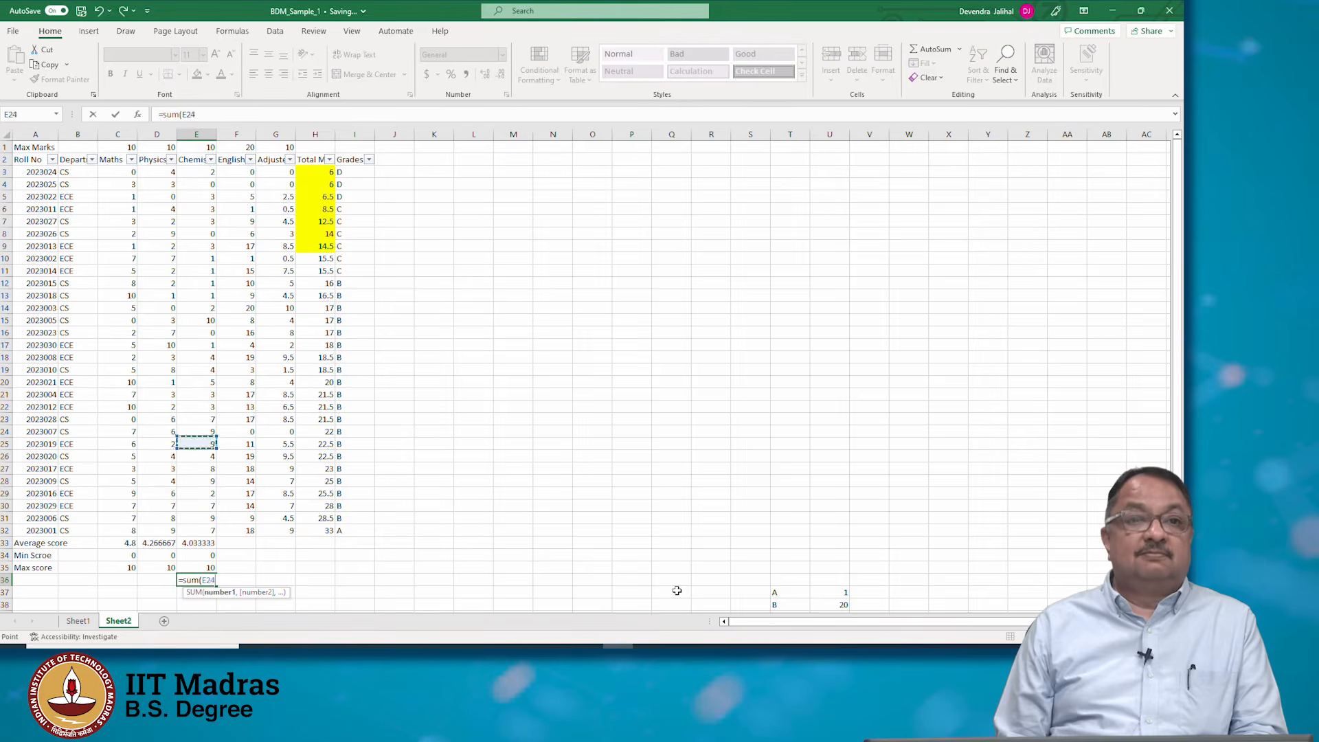
{"action": "key", "text": "Up"}
{"action": "key", "text": "Up"}
{"action": "key", "text": "Up"}
{"action": "key", "text": "Up"}
{"action": "key", "text": "Up"}
{"action": "key", "text": "Up"}
{"action": "key", "text": "Up"}
{"action": "key", "text": "shift+Down"}
{"action": "key", "text": "shift+Down"}
{"action": "key", "text": "shift+Down"}
{"action": "key", "text": "shift+Down"}
{"action": "key", "text": "shift+Down"}
{"action": "key", "text": "shift+Down"}
{"action": "key", "text": "shift+Down"}
{"action": "key", "text": "shift+Down"}
{"action": "key", "text": "shift+Down"}
{"action": "key", "text": "shift+Down"}
{"action": "key", "text": "shift+Down"}
{"action": "key", "text": "shift+Down"}
{"action": "key", "text": "shift+Down"}
{"action": "key", "text": "shift+Down"}
{"action": "key", "text": "shift+Down"}
{"action": "key", "text": "shift+Down"}
{"action": "key", "text": "shift+Down"}
{"action": "key", "text": "shift+Down"}
{"action": "key", "text": "shift+Down"}
{"action": "key", "text": "shift+Down"}
{"action": "key", "text": "shift+Down"}
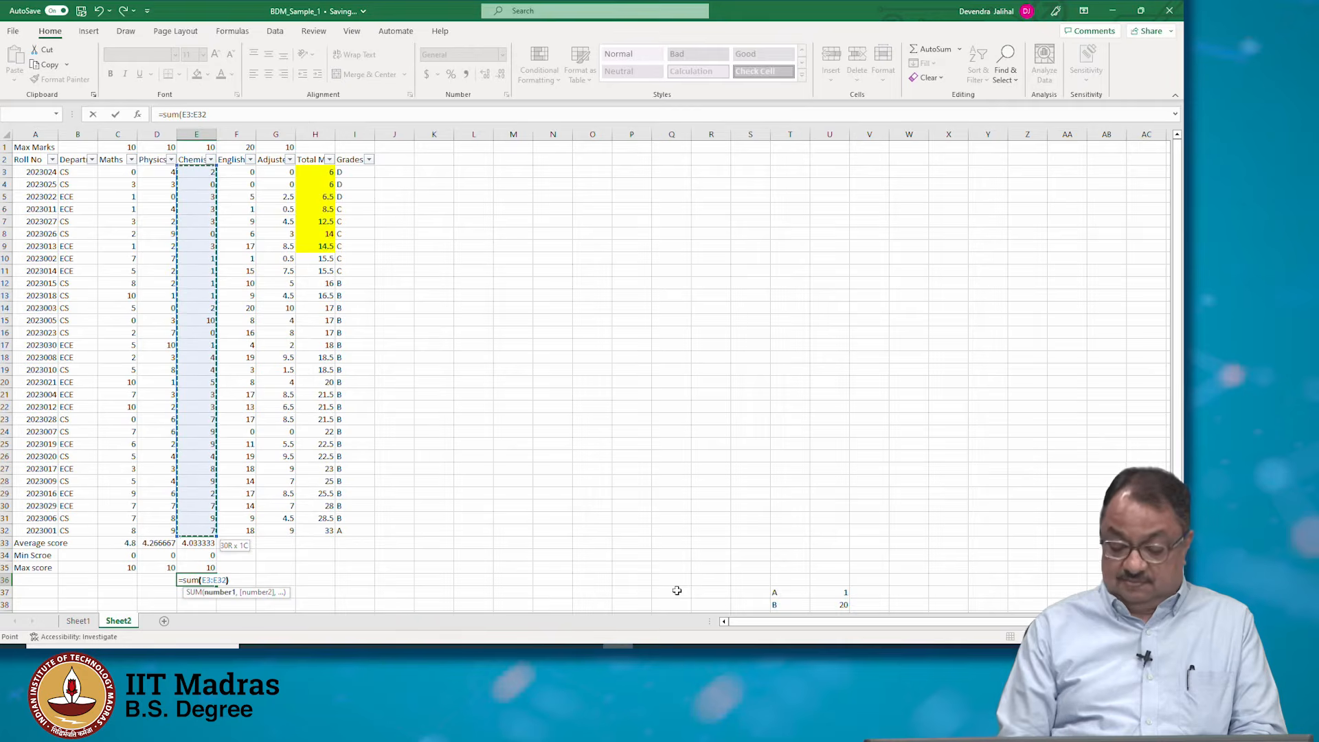
{"action": "key", "text": "Return"}
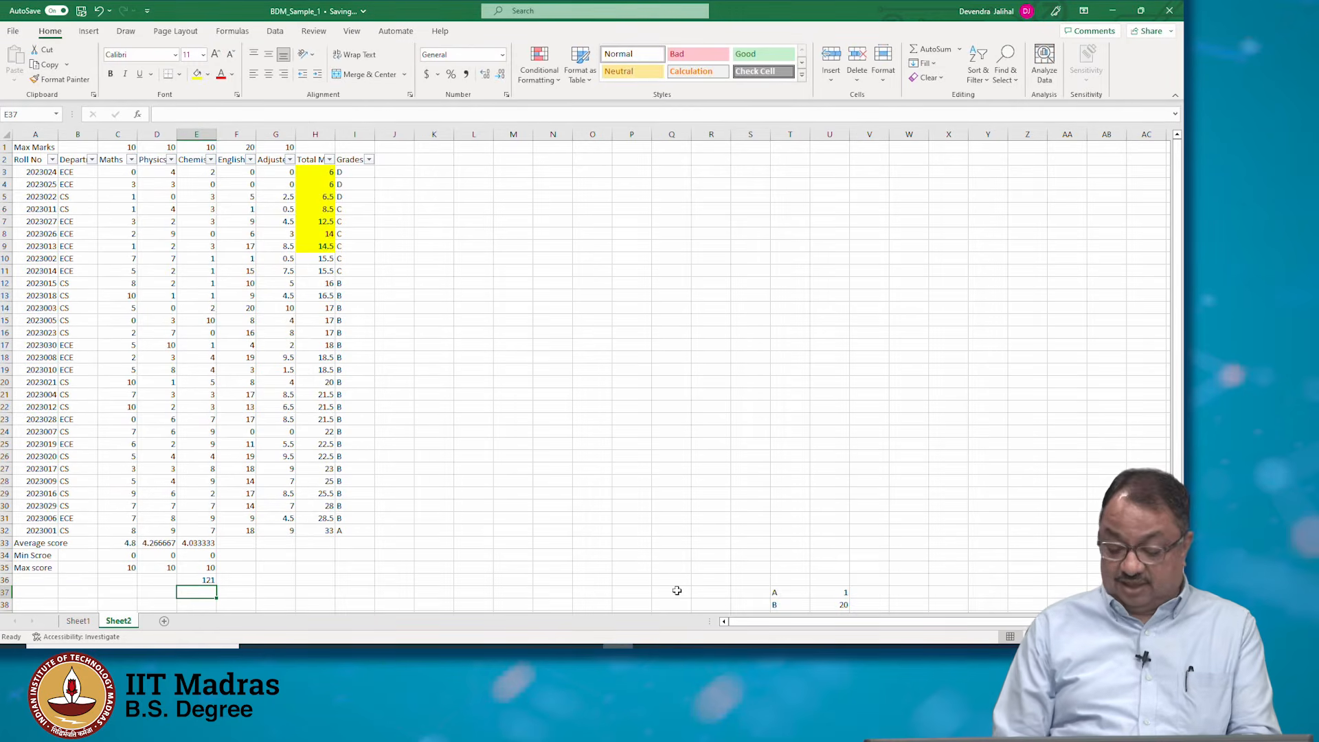
Enter a COUNT formula in E37 counting the Chemistry marks E3:E32
{"action": "type", "text": "=count("}
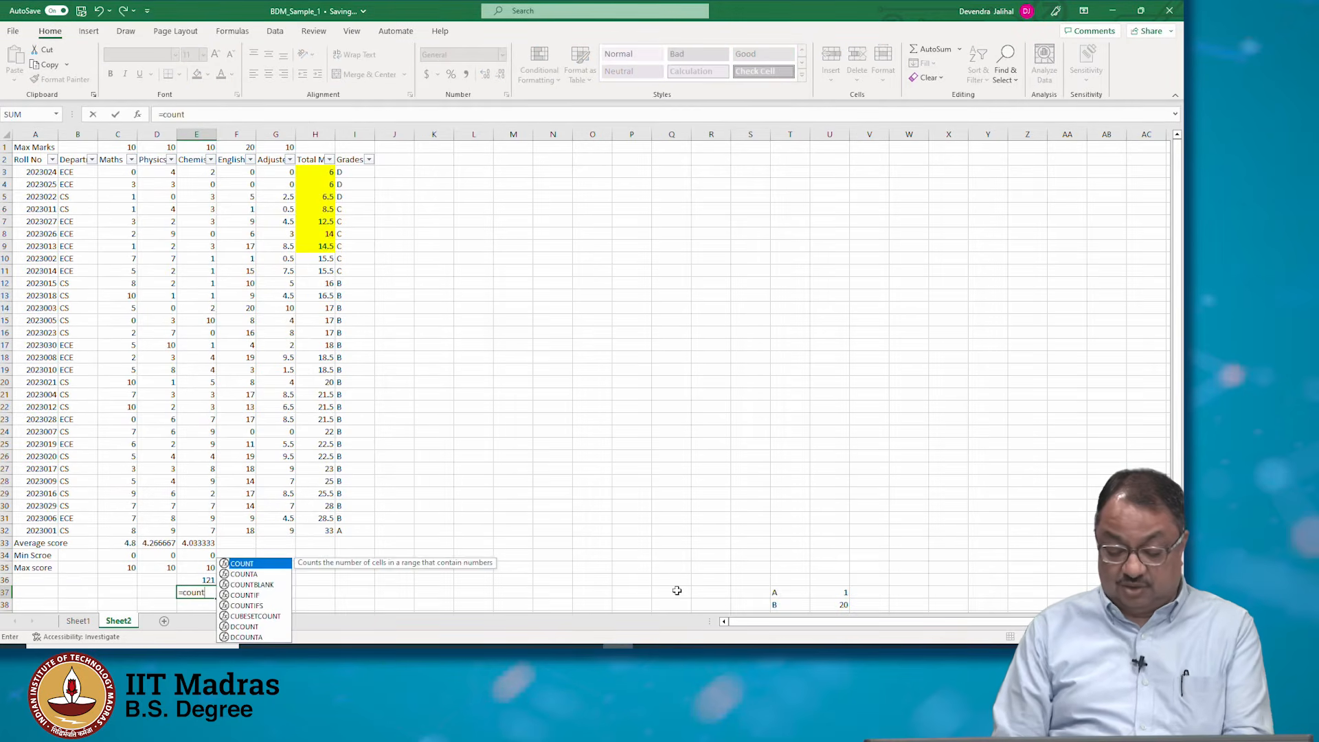
{"action": "key", "text": "Up"}
{"action": "key", "text": "Up"}
{"action": "key", "text": "Up"}
{"action": "key", "text": "Up"}
{"action": "key", "text": "Up"}
{"action": "key", "text": "shift+Up"}
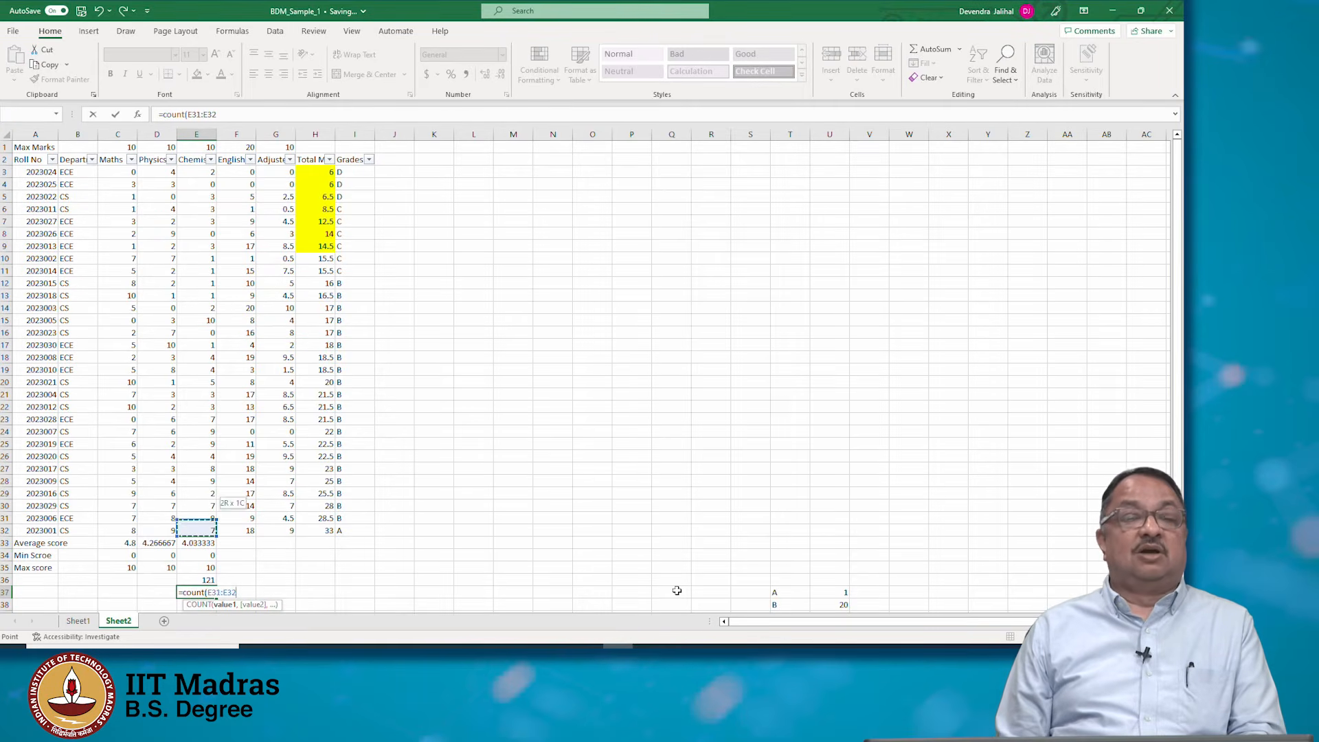
{"action": "key", "text": "shift+Up"}
{"action": "key", "text": "shift+Up"}
{"action": "key", "text": "shift+Up"}
{"action": "key", "text": "shift+Up"}
{"action": "key", "text": "shift+Up"}
{"action": "key", "text": "shift+Up"}
{"action": "key", "text": "shift+Up"}
{"action": "key", "text": "shift+Up"}
{"action": "key", "text": "shift+Up"}
{"action": "key", "text": "shift+Up"}
{"action": "key", "text": "shift+Up"}
{"action": "key", "text": "shift+Up"}
{"action": "key", "text": "shift+Up"}
{"action": "key", "text": "shift+Up"}
{"action": "key", "text": "shift+Up"}
{"action": "key", "text": "shift+Up"}
{"action": "key", "text": "shift+Up"}
{"action": "key", "text": "shift+Up"}
{"action": "key", "text": "shift+Up"}
{"action": "key", "text": "shift+Up"}
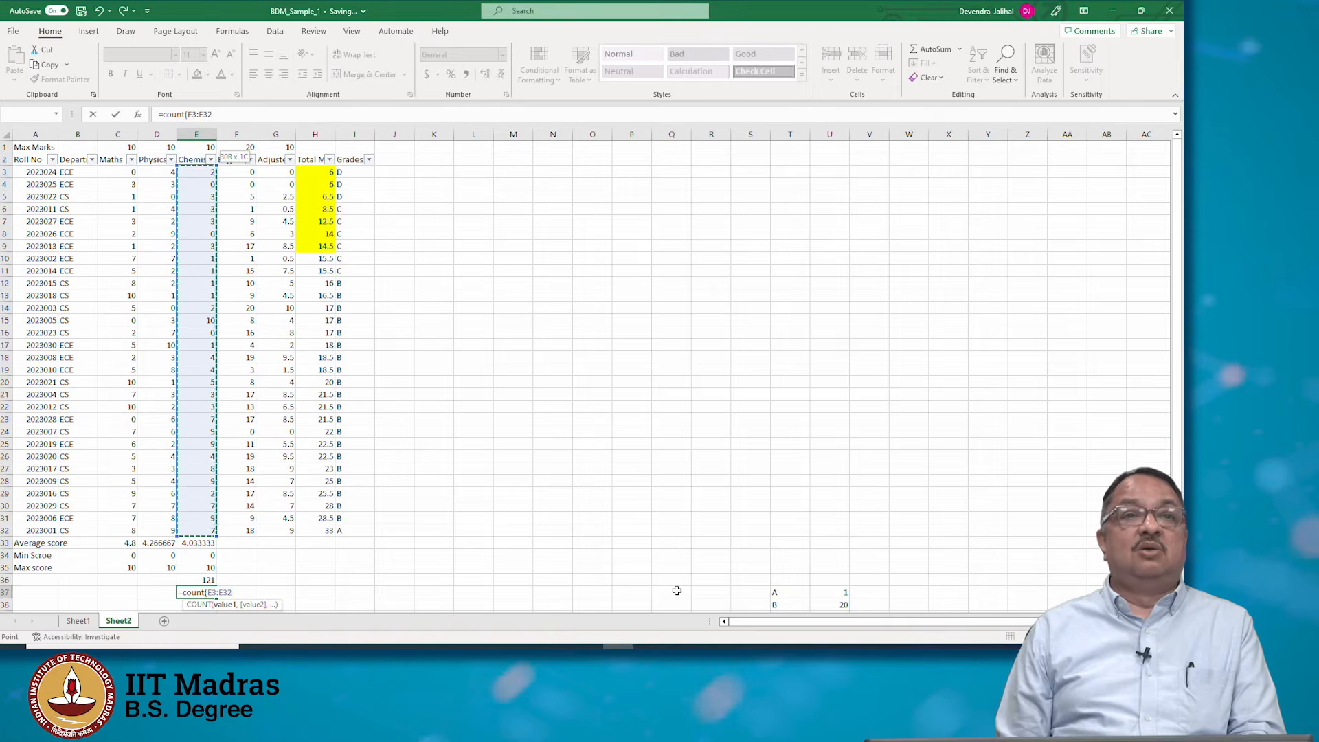
{"action": "type", "text": ")"}
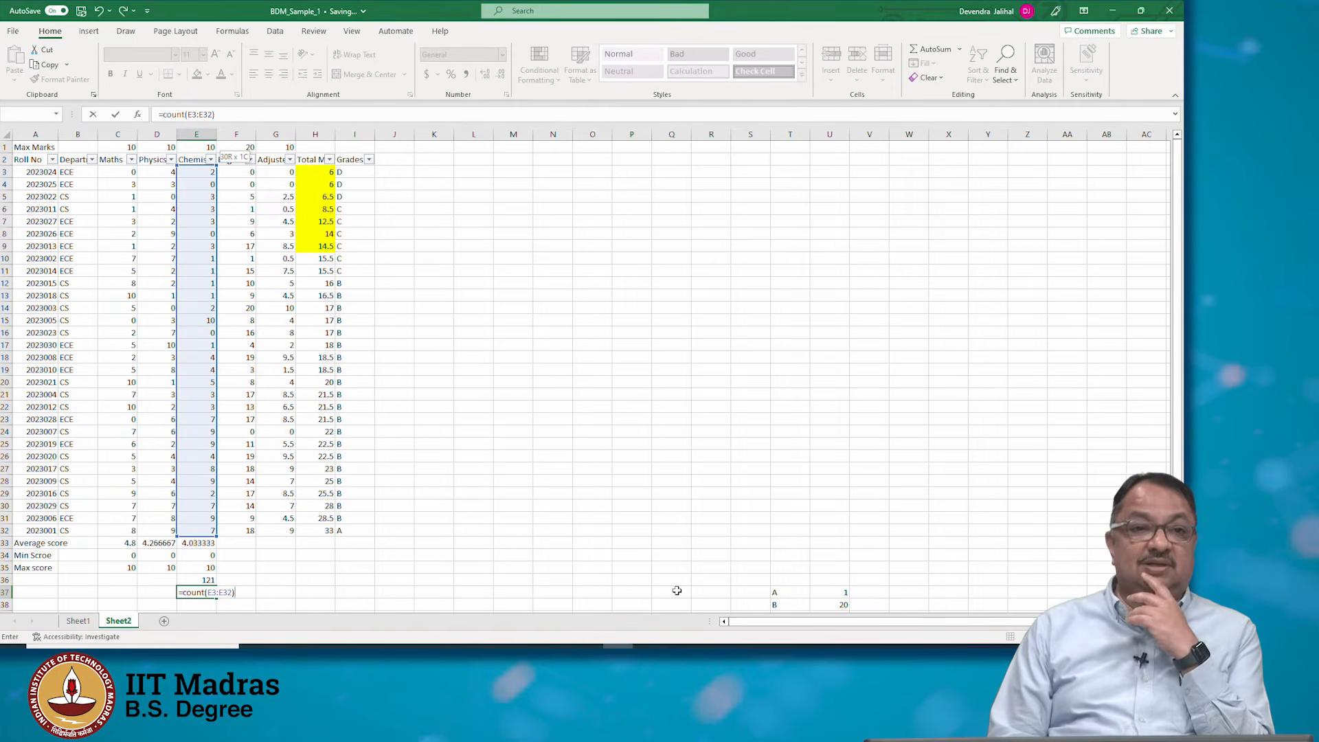
{"action": "key", "text": "Return"}
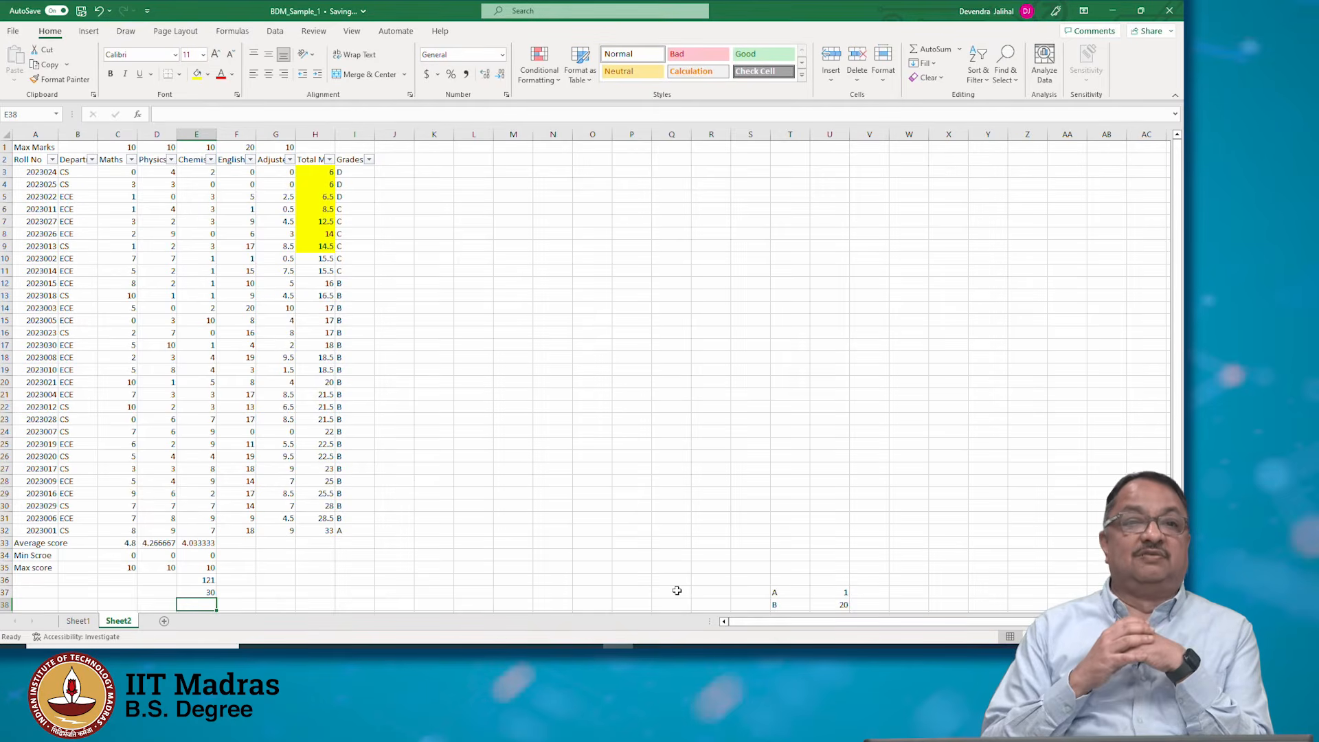
Enter a formula in E38 dividing the sum in E36 by the count in E37
{"action": "type", "text": "="}
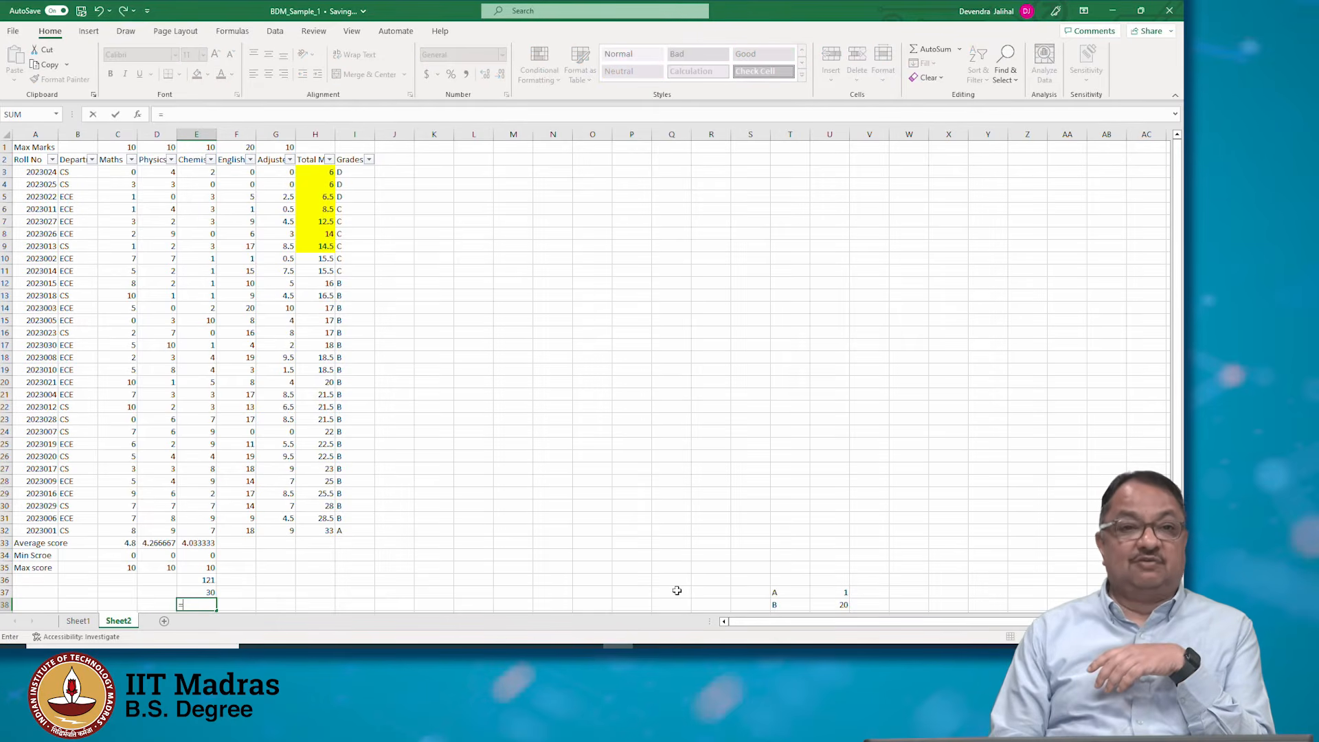
{"action": "key", "text": "Up"}
{"action": "key", "text": "Up"}
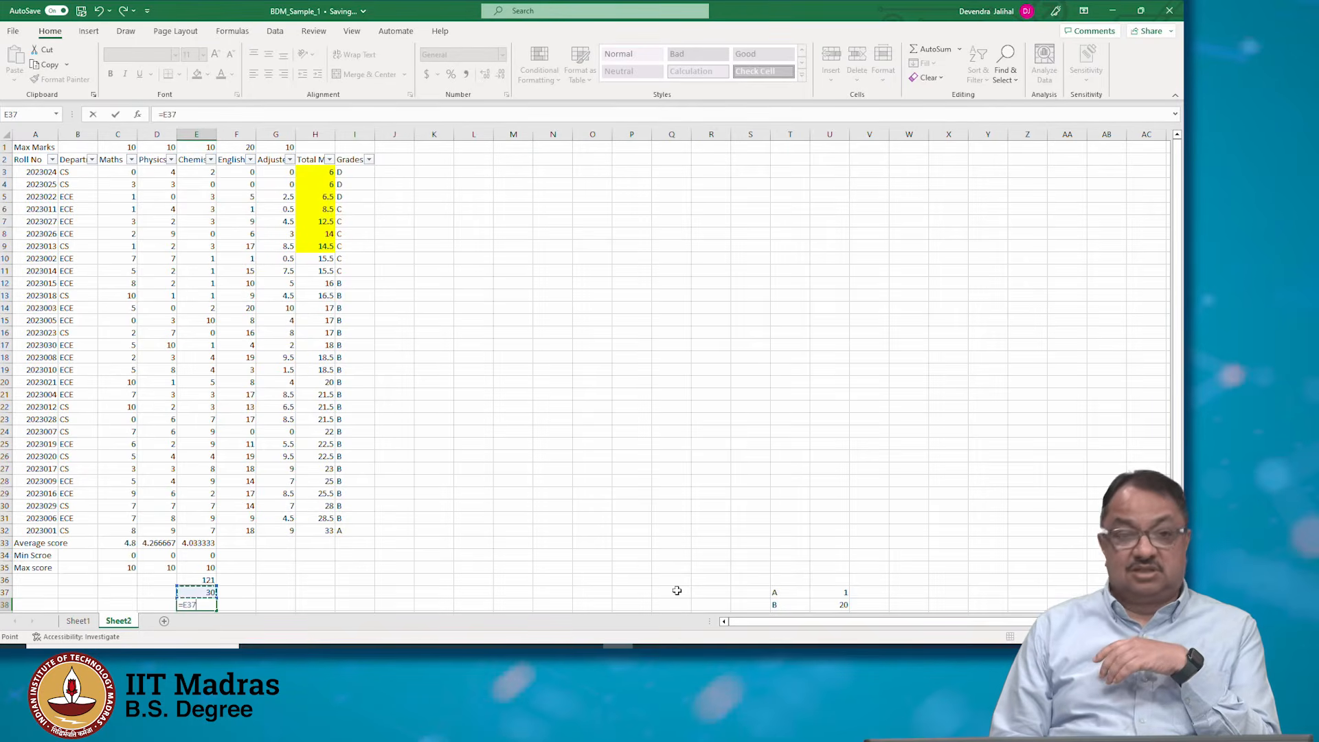
{"action": "type", "text": "/"}
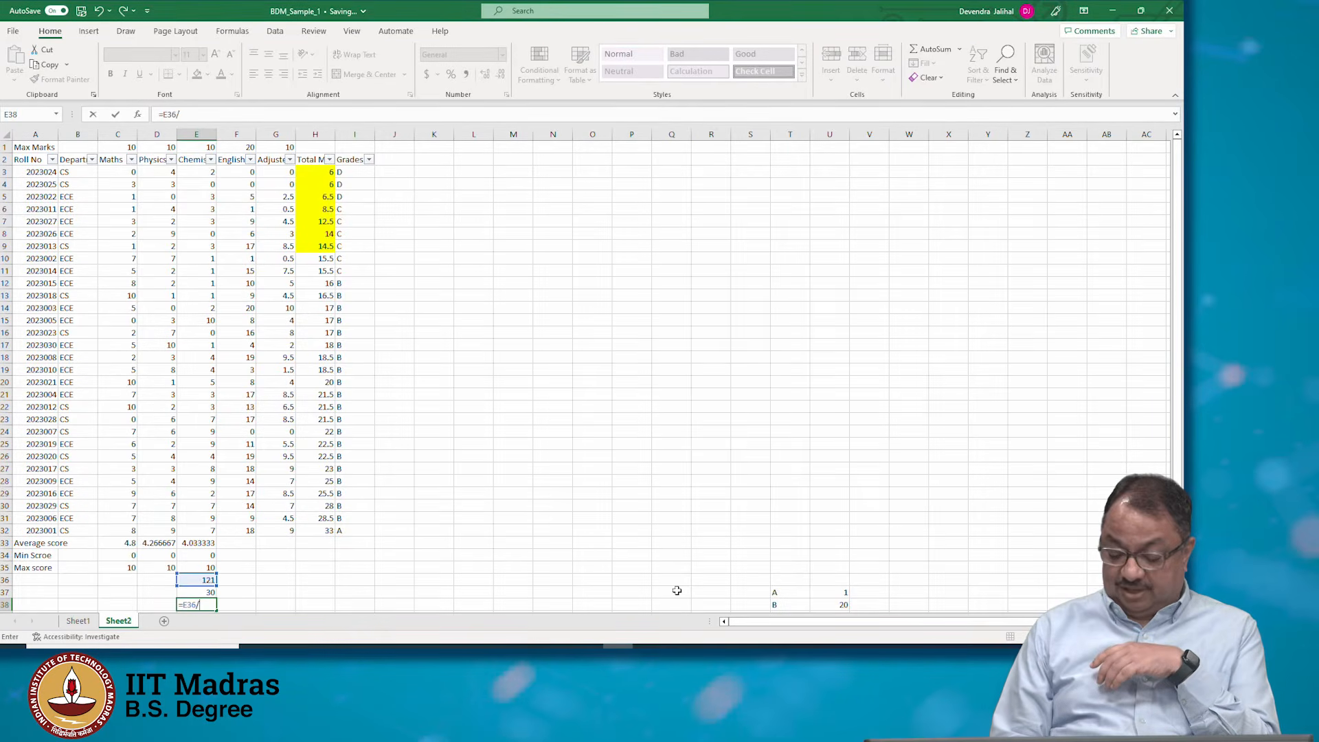
{"action": "key", "text": "Up"}
{"action": "key", "text": "Return"}
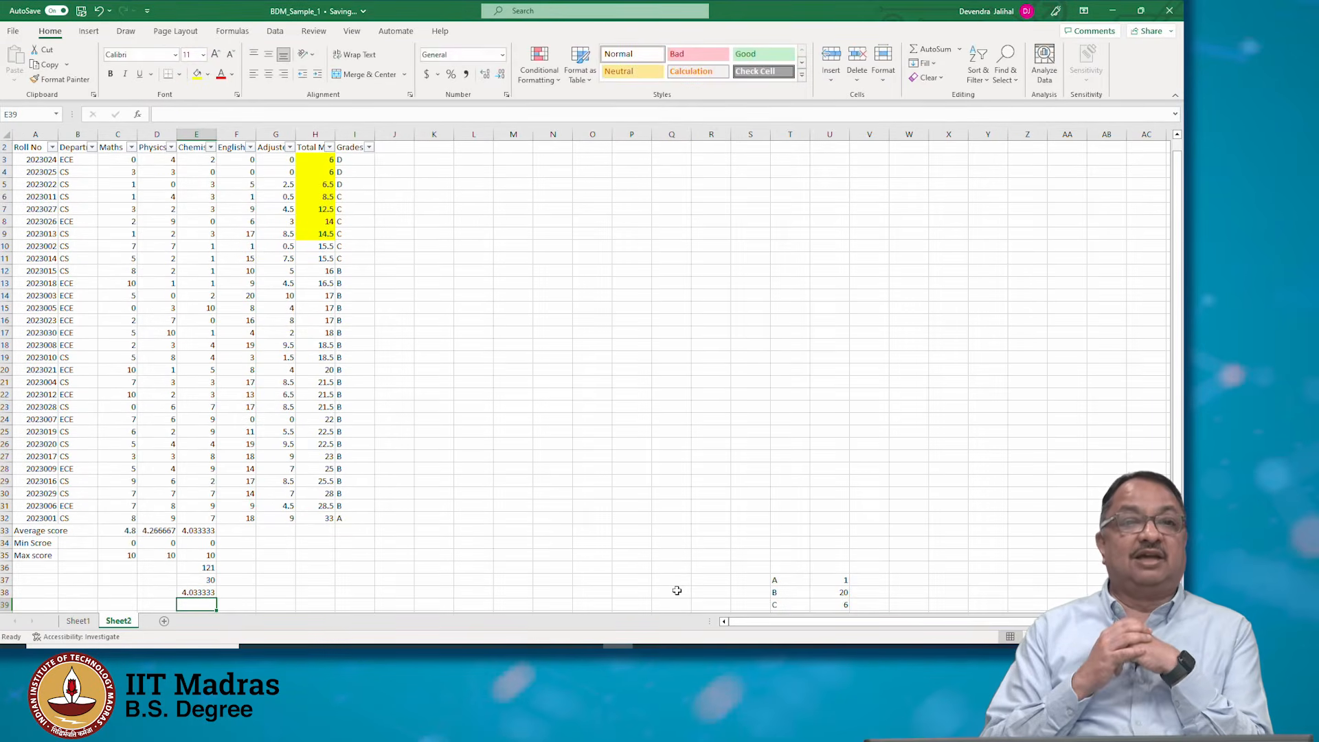
Compare the AVERAGE formula in E33 with the sum-over-count result and review the nested IF grade formula in column I
{"action": "key", "text": "Up"}
{"action": "key", "text": "Up"}
{"action": "key", "text": "Up"}
{"action": "key", "text": "Up"}
{"action": "key", "text": "Up"}
{"action": "key", "text": "Up"}
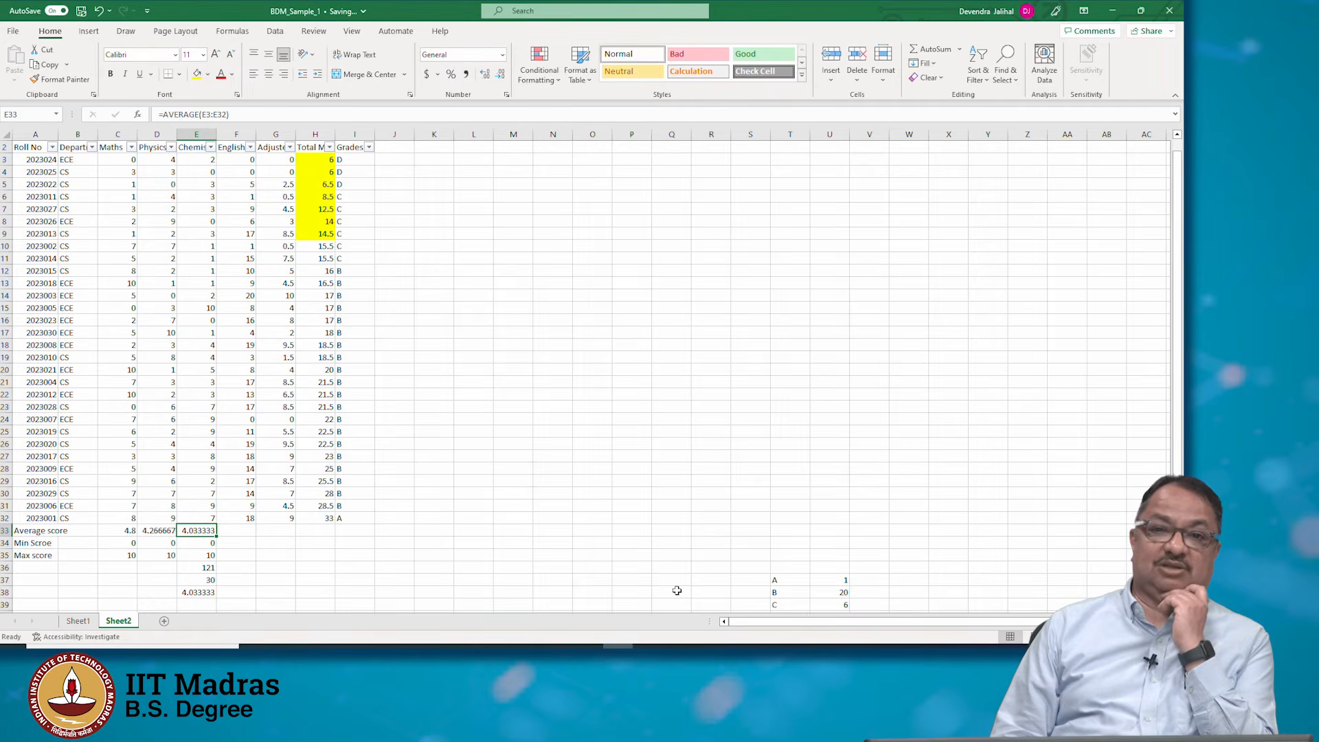
{"action": "key", "text": "Down"}
{"action": "key", "text": "Down"}
{"action": "key", "text": "Down"}
{"action": "key", "text": "Down"}
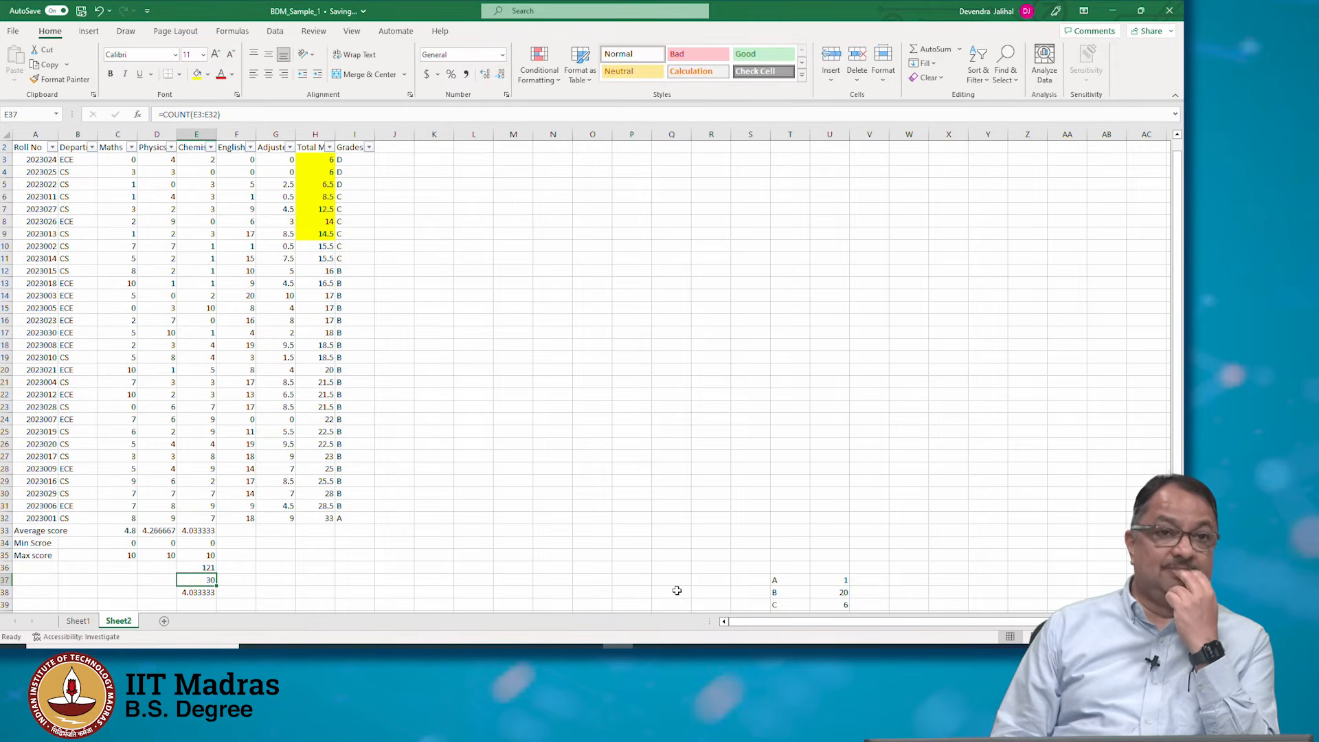
{"action": "key", "text": "Right"}
{"action": "key", "text": "Right"}
{"action": "key", "text": "Right"}
{"action": "key", "text": "Right"}
{"action": "key", "text": "Up"}
{"action": "key", "text": "Up"}
{"action": "key", "text": "Up"}
{"action": "key", "text": "Up"}
{"action": "key", "text": "Up"}
{"action": "key", "text": "Up"}
{"action": "key", "text": "Up"}
{"action": "key", "text": "Up"}
{"action": "key", "text": "Up"}
{"action": "key", "text": "Up"}
{"action": "key", "text": "Up"}
{"action": "key", "text": "Up"}
{"action": "key", "text": "Up"}
{"action": "key", "text": "Up"}
{"action": "key", "text": "Up"}
{"action": "key", "text": "Up"}
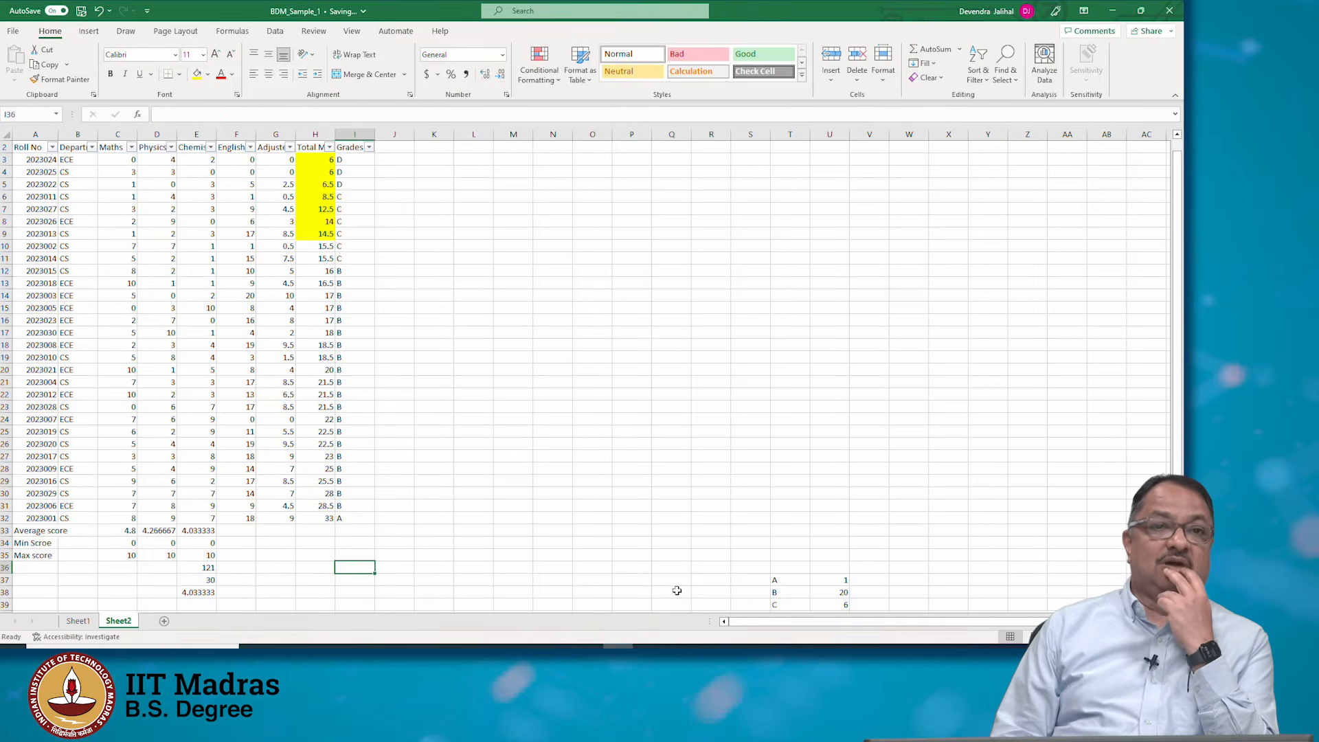
{"action": "key", "text": "Up"}
{"action": "key", "text": "Up"}
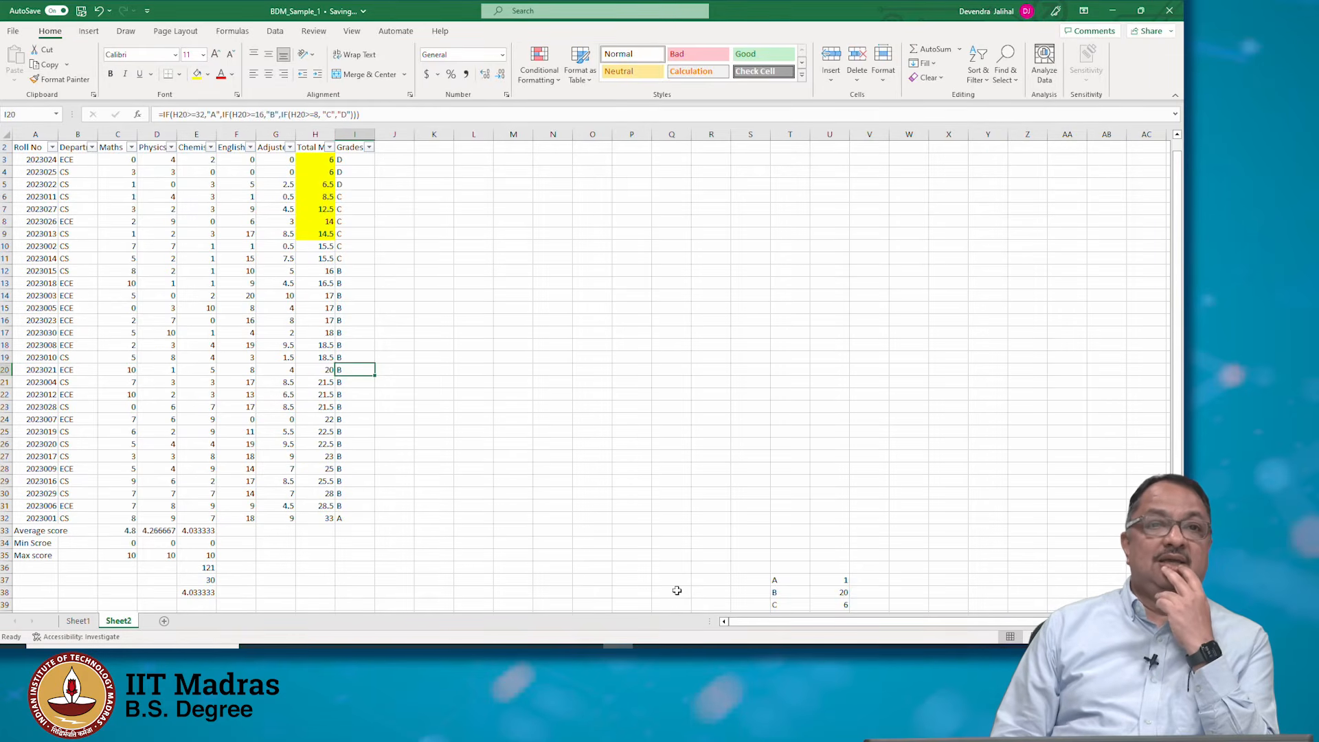
Enter =COUNTIF(I3:I32,"A") in K15 to count students with grade A
{"action": "key", "text": "Right"}
{"action": "key", "text": "Right"}
{"action": "key", "text": "Up"}
{"action": "key", "text": "Down"}
{"action": "key", "text": "Down"}
{"action": "key", "text": "Down"}
{"action": "key", "text": "Down"}
{"action": "key", "text": "Down"}
{"action": "key", "text": "Down"}
{"action": "key", "text": "Down"}
{"action": "key", "text": "Down"}
{"action": "key", "text": "Down"}
{"action": "key", "text": "Down"}
{"action": "key", "text": "Down"}
{"action": "key", "text": "Down"}
{"action": "key", "text": "Down"}
{"action": "key", "text": "Down"}
{"action": "key", "text": "Down"}
{"action": "key", "text": "Down"}
{"action": "key", "text": "Down"}
{"action": "key", "text": "Down"}
{"action": "key", "text": "Left"}
{"action": "key", "text": "Left"}
{"action": "key", "text": "Up"}
{"action": "key", "text": "Up"}
{"action": "key", "text": "Up"}
{"action": "key", "text": "Up"}
{"action": "key", "text": "Up"}
{"action": "key", "text": "Up"}
{"action": "key", "text": "Up"}
{"action": "key", "text": "Up"}
{"action": "key", "text": "Up"}
{"action": "key", "text": "Up"}
{"action": "key", "text": "Up"}
{"action": "key", "text": "Up"}
{"action": "key", "text": "Up"}
{"action": "key", "text": "Up"}
{"action": "key", "text": "Up"}
{"action": "key", "text": "Up"}
{"action": "key", "text": "Up"}
{"action": "key", "text": "Up"}
{"action": "key", "text": "Up"}
{"action": "key", "text": "Up"}
{"action": "key", "text": "Up"}
{"action": "key", "text": "Right"}
{"action": "key", "text": "Right"}
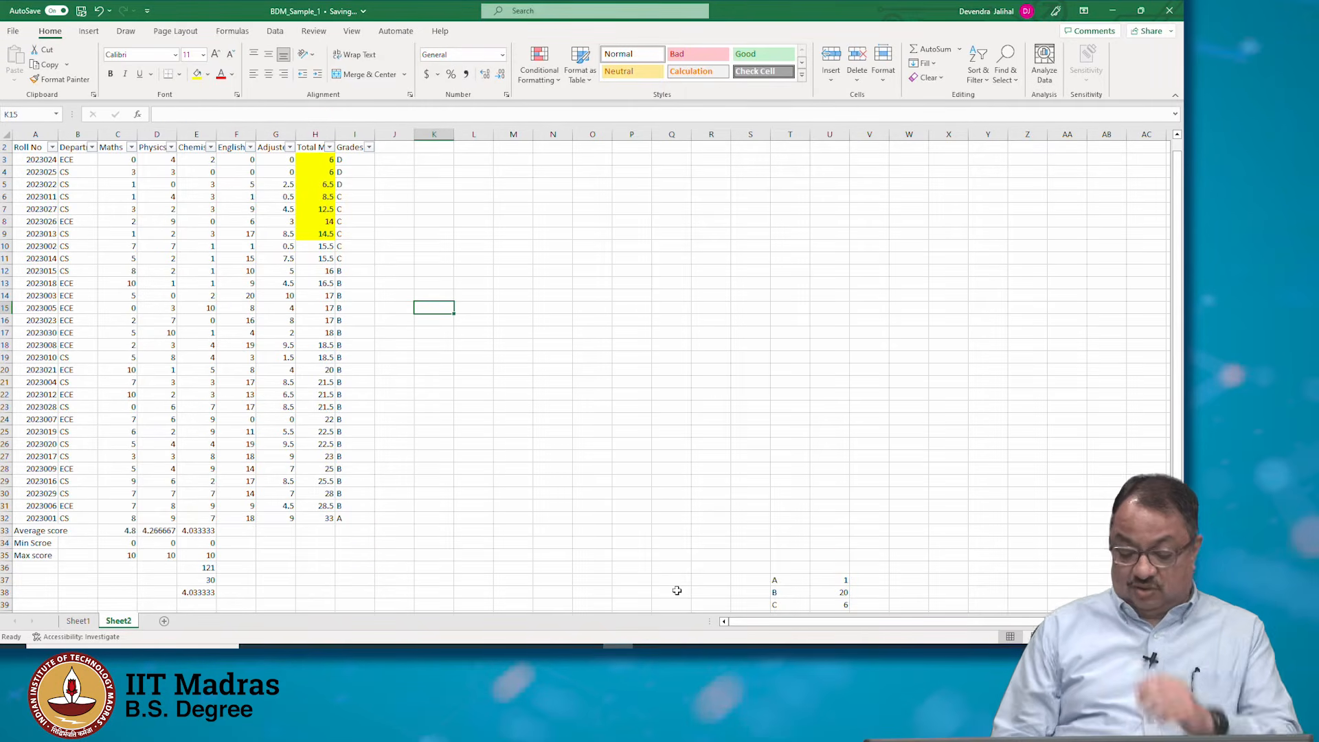
{"action": "type", "text": "=count"}
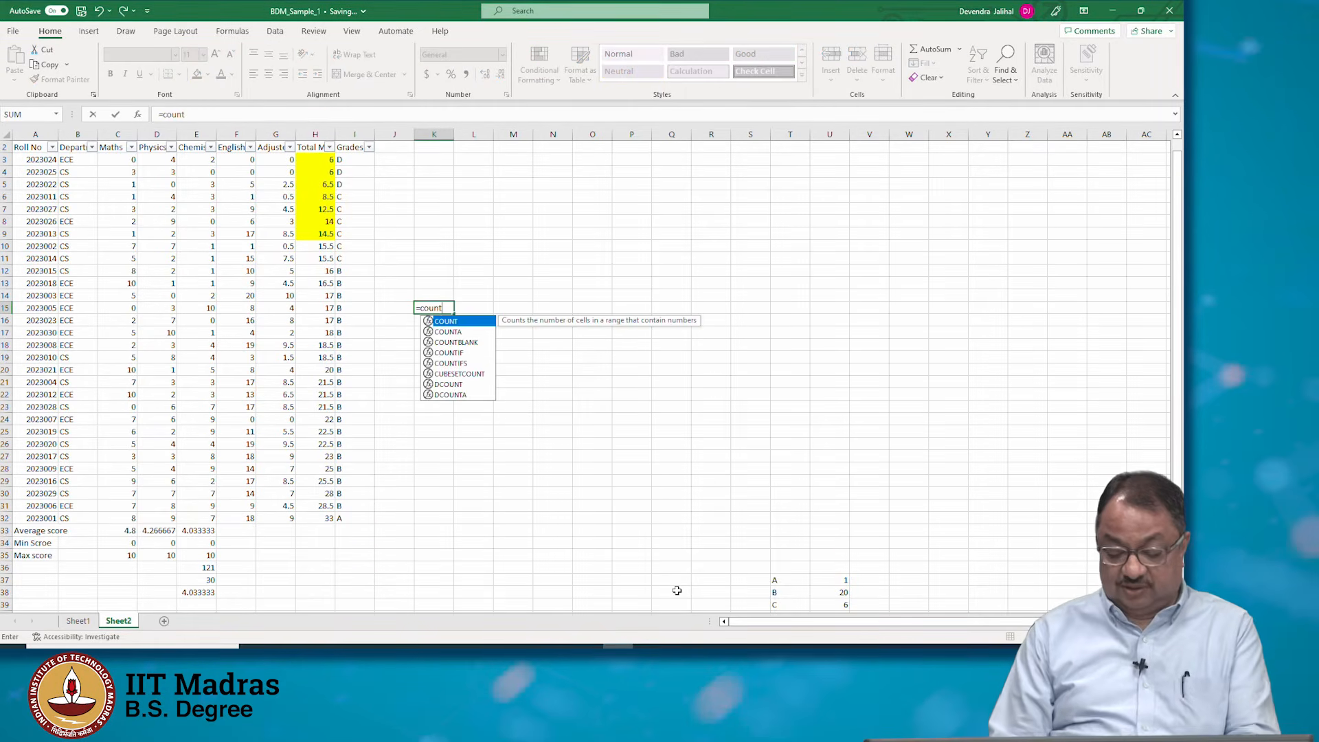
{"action": "type", "text": "("}
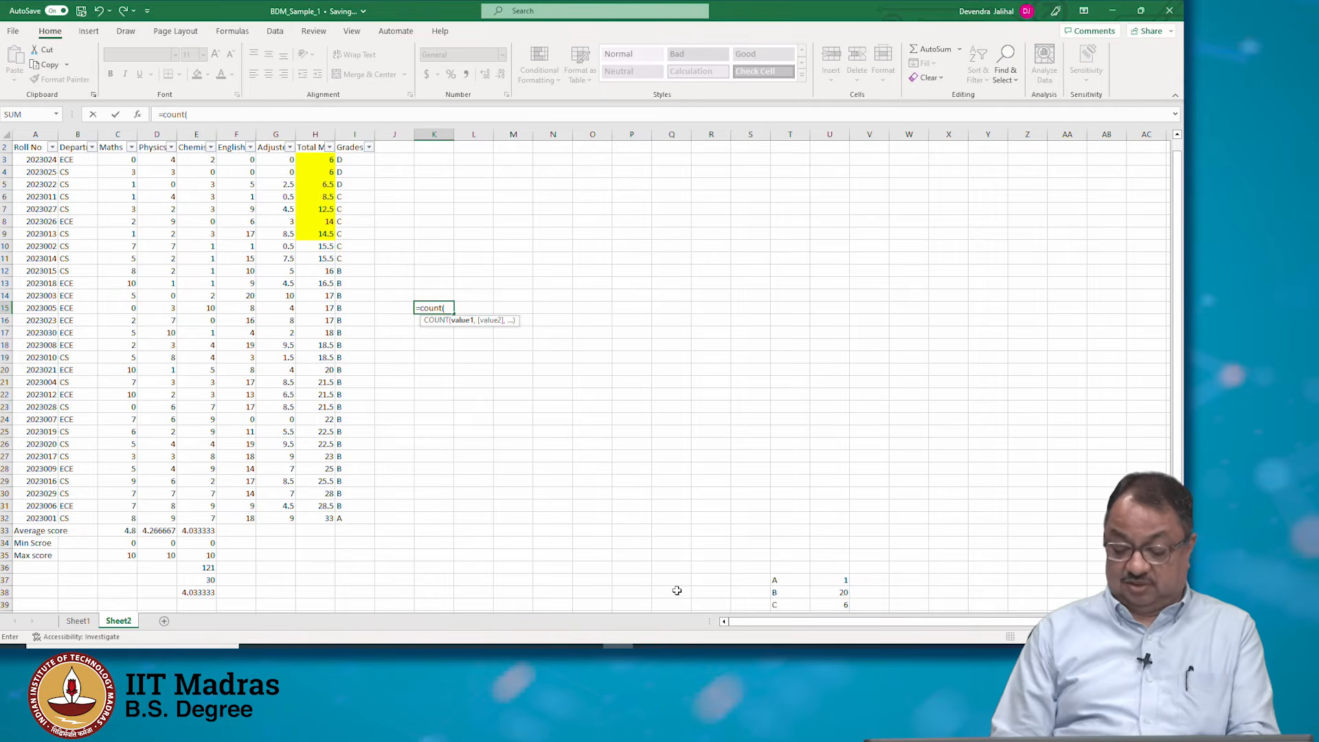
{"action": "key", "text": "BackSpace"}
{"action": "type", "text": "if"}
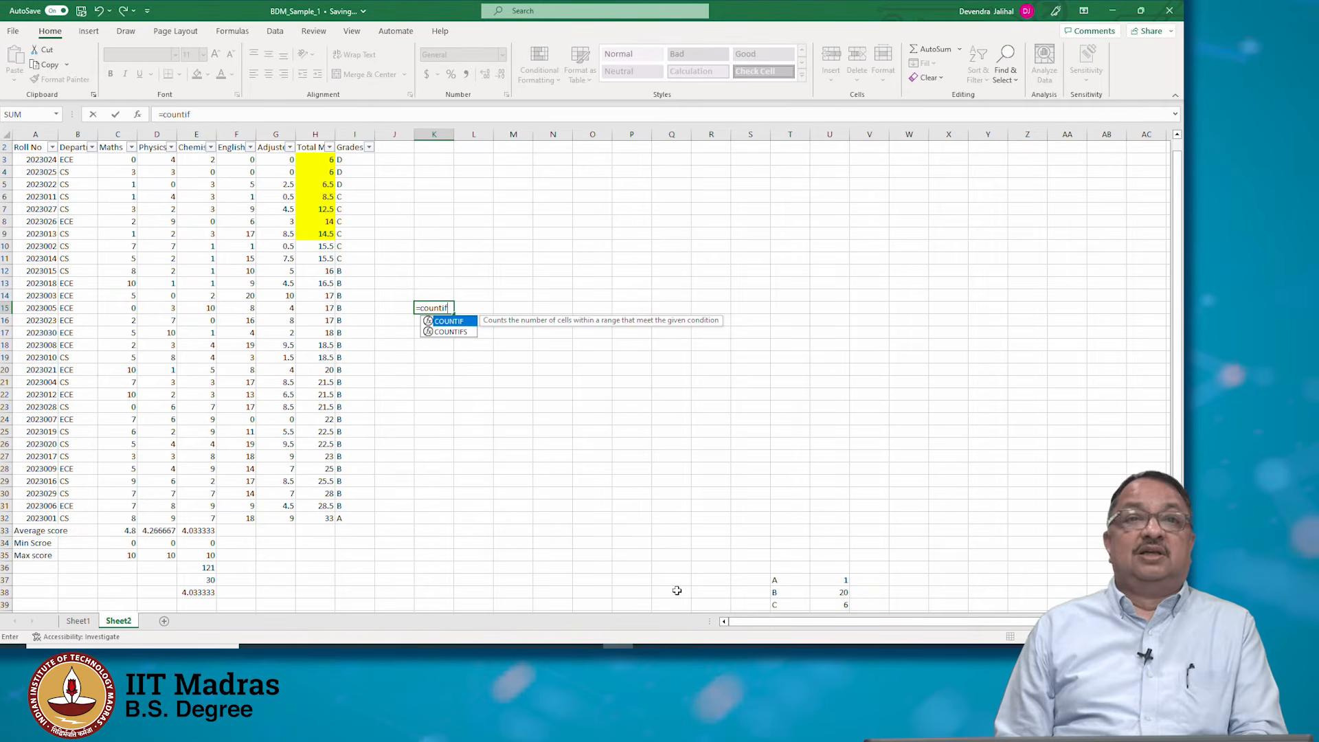
{"action": "key", "text": "Left"}
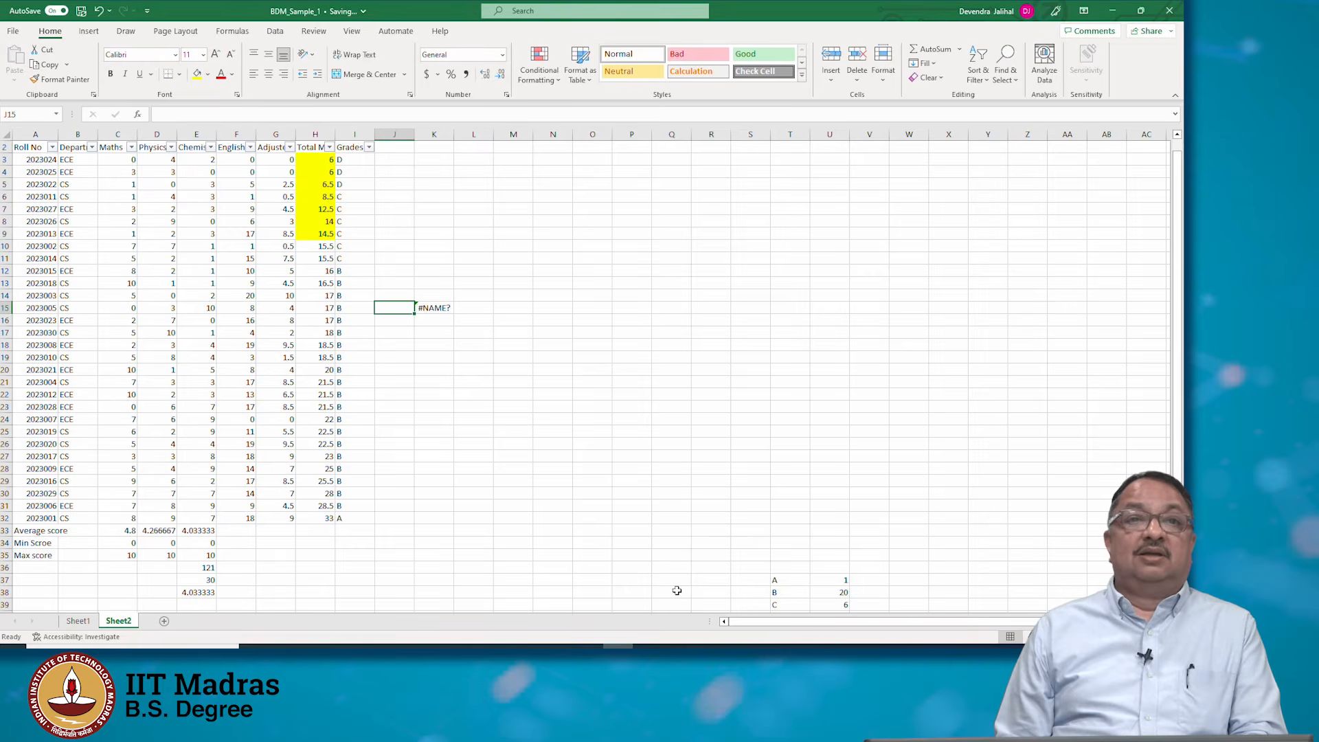
{"action": "key", "text": "Right"}
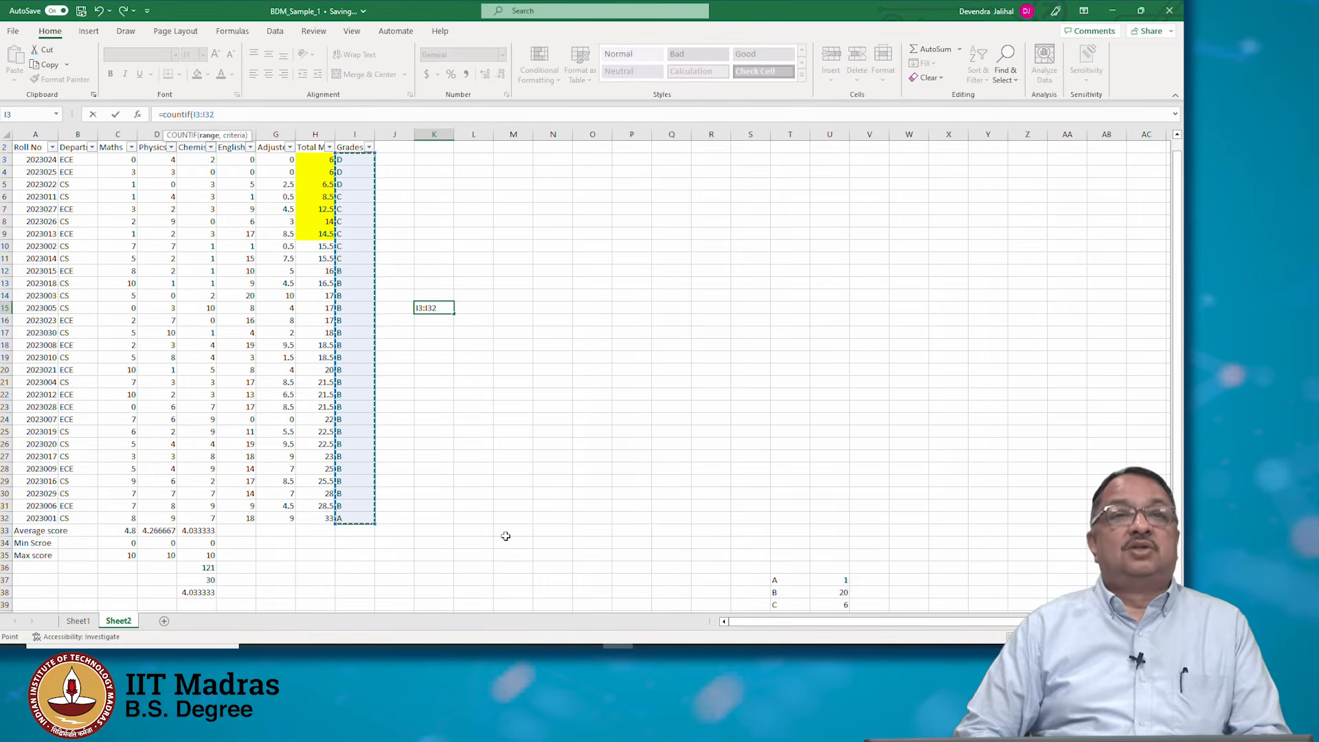
{"action": "type", "text": ","}
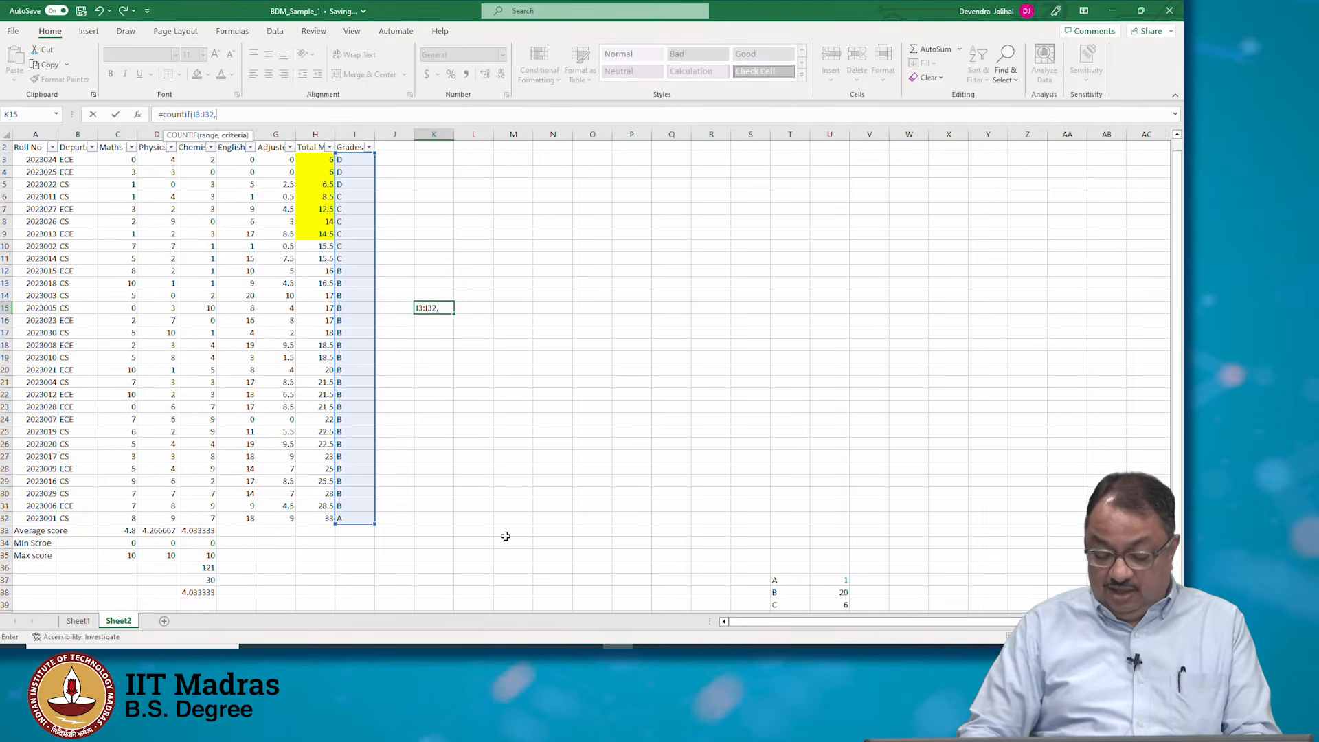
{"action": "type", "text": "\"A\""}
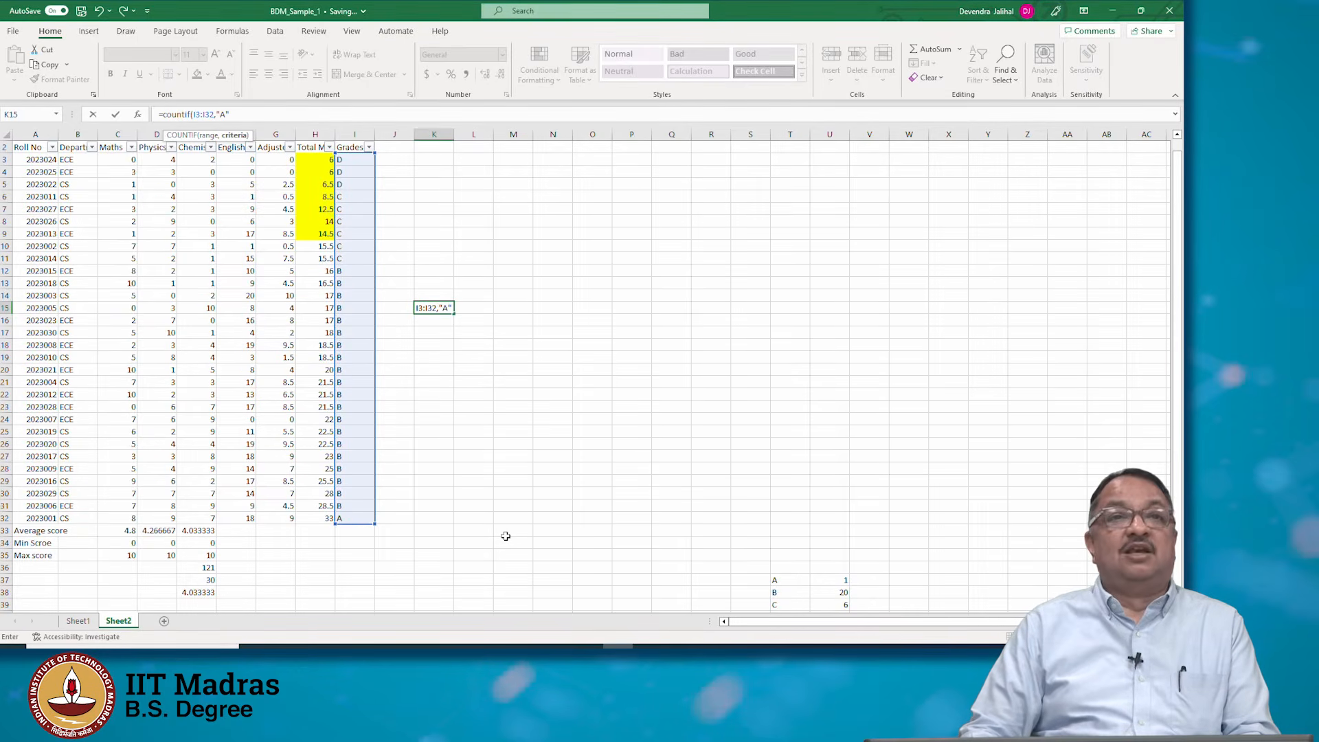
{"action": "type", "text": ")"}
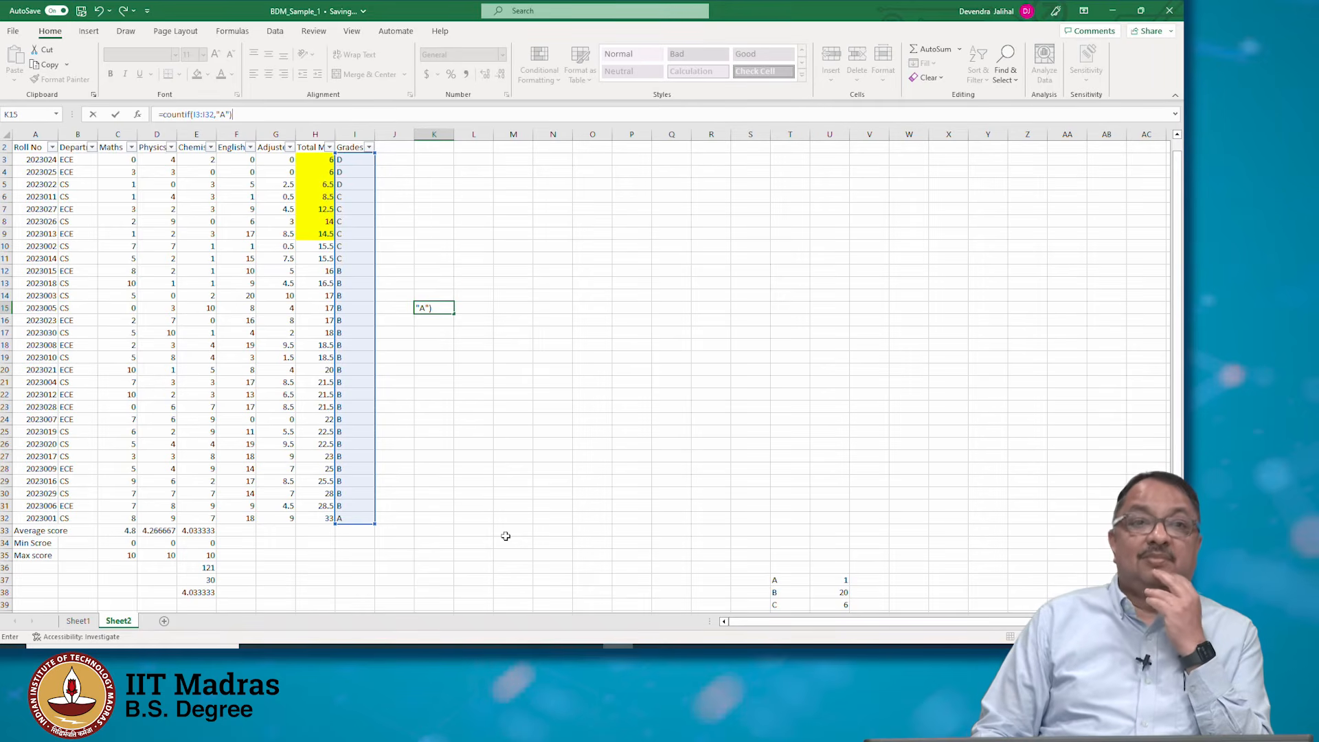
{"action": "key", "text": "Return"}
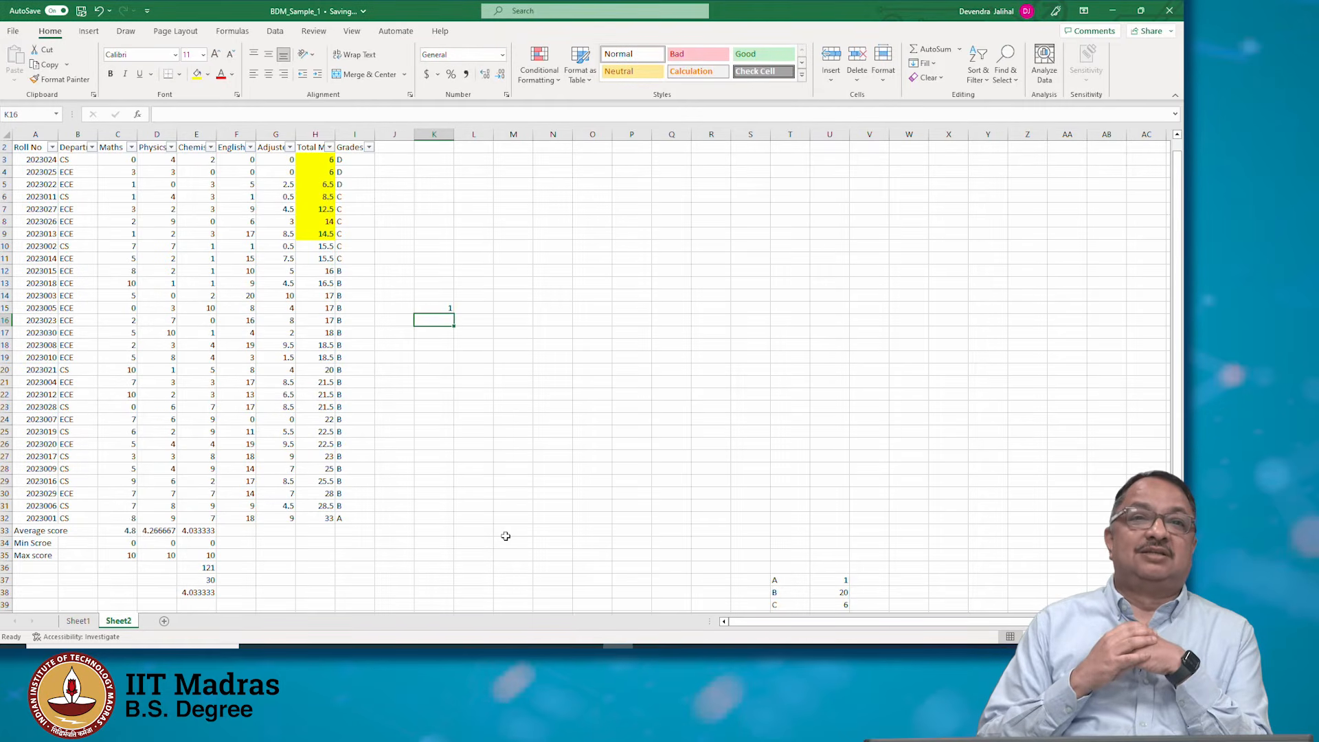
Copy the COUNTIF formula into K16 and change its criterion to "B"
{"action": "key", "text": "Up"}
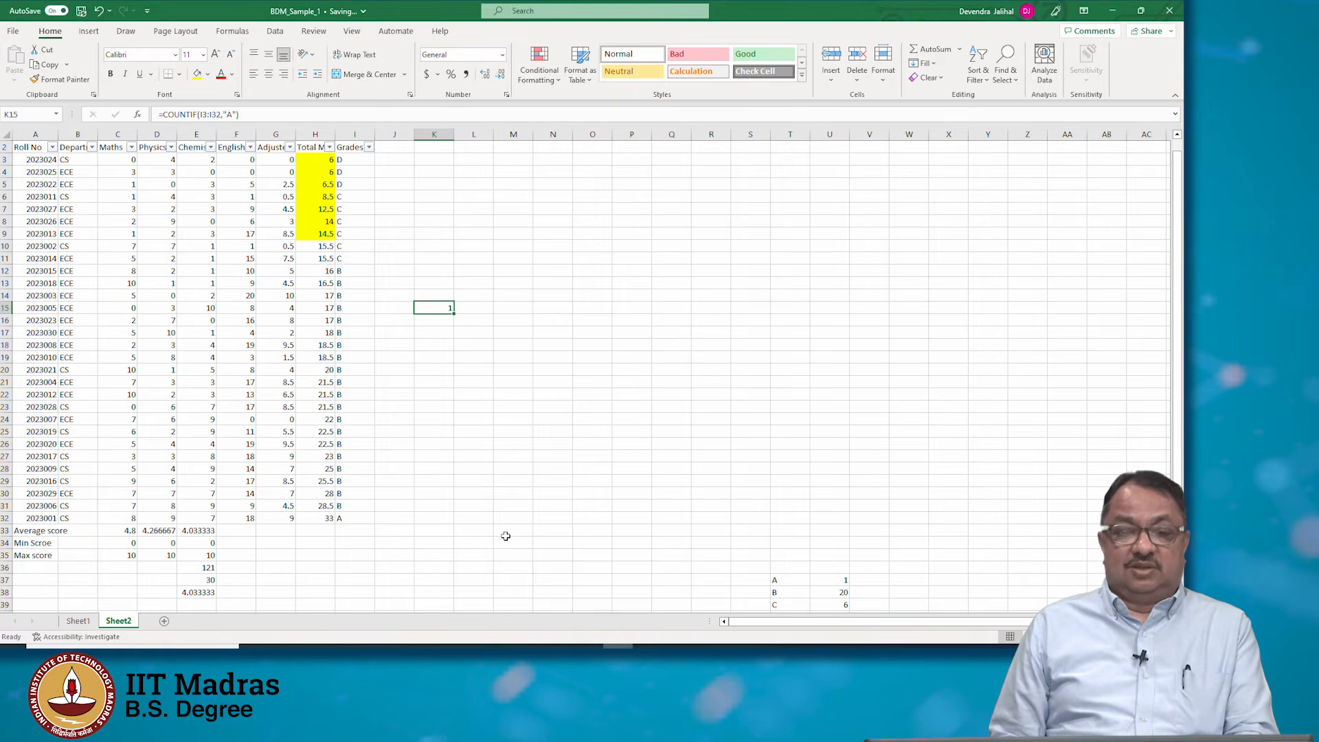
{"action": "key", "text": "ctrl+c"}
{"action": "key", "text": "Down"}
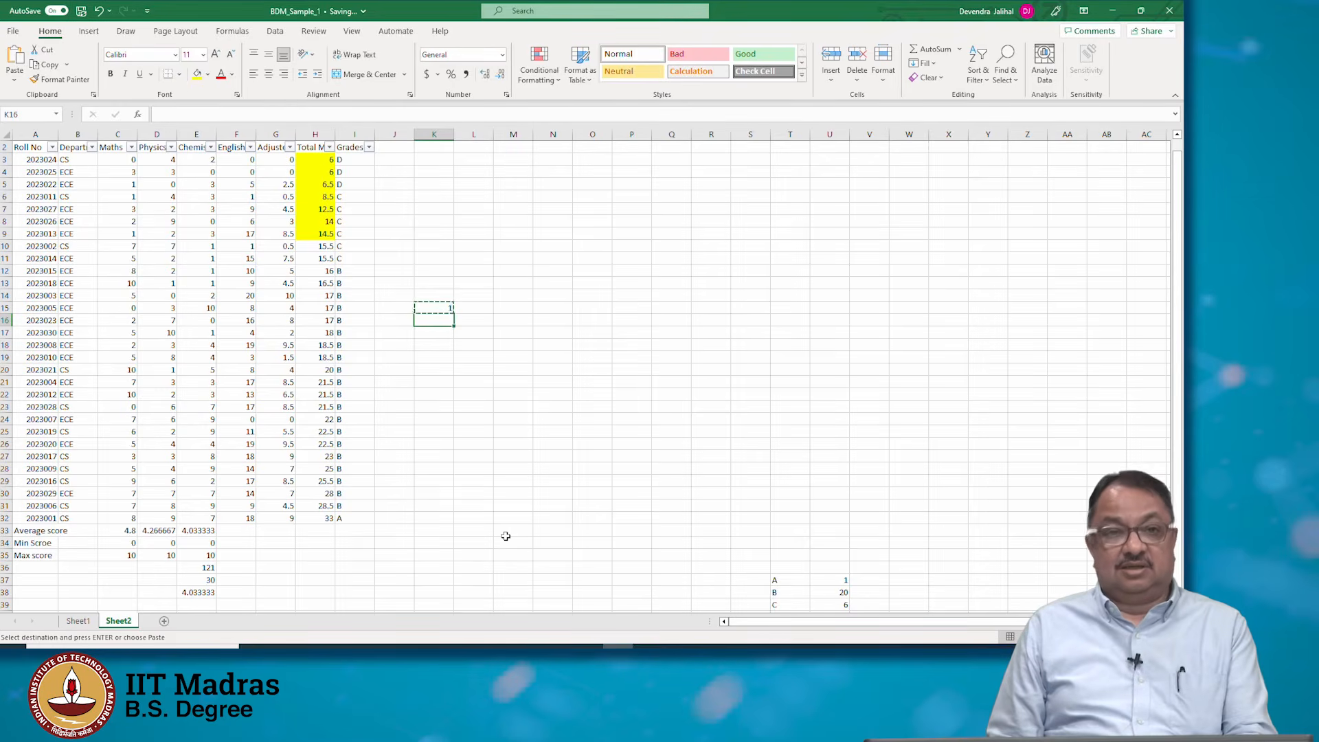
{"action": "key", "text": "ctrl+v"}
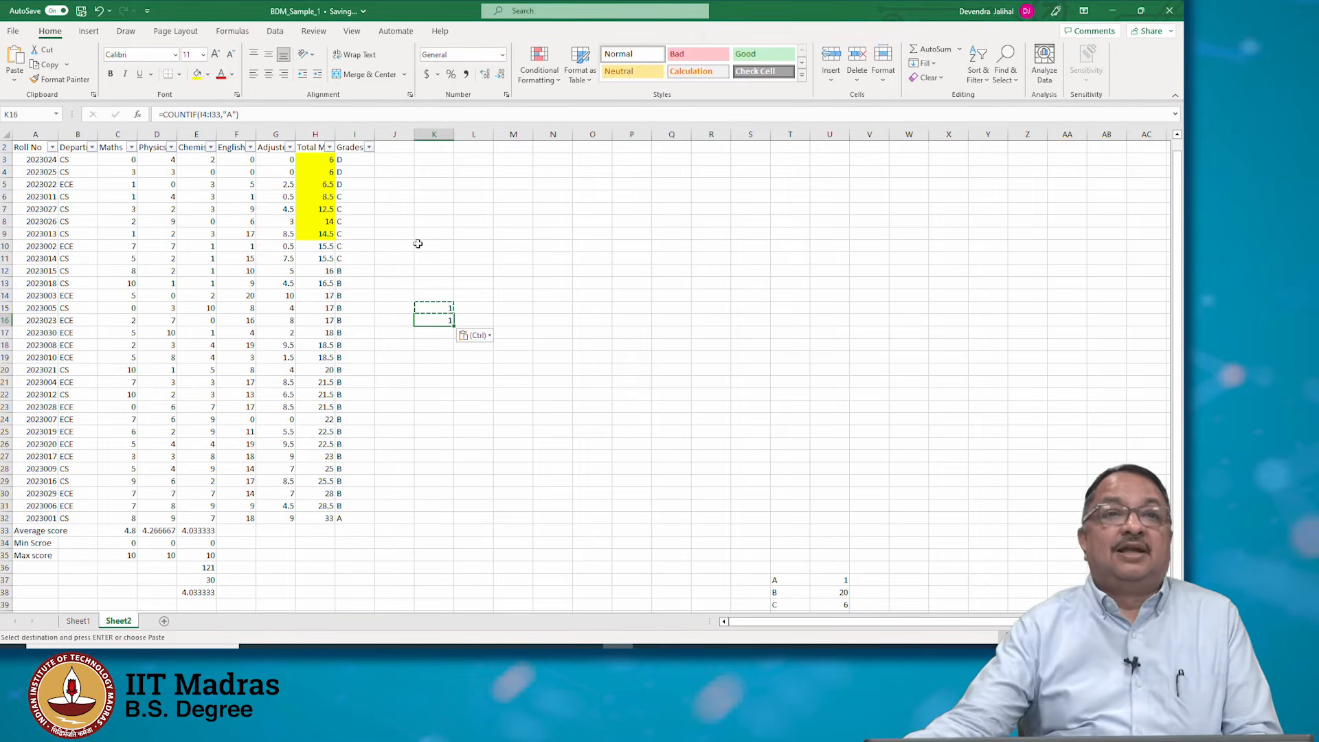
{"action": "key", "text": "F2"}
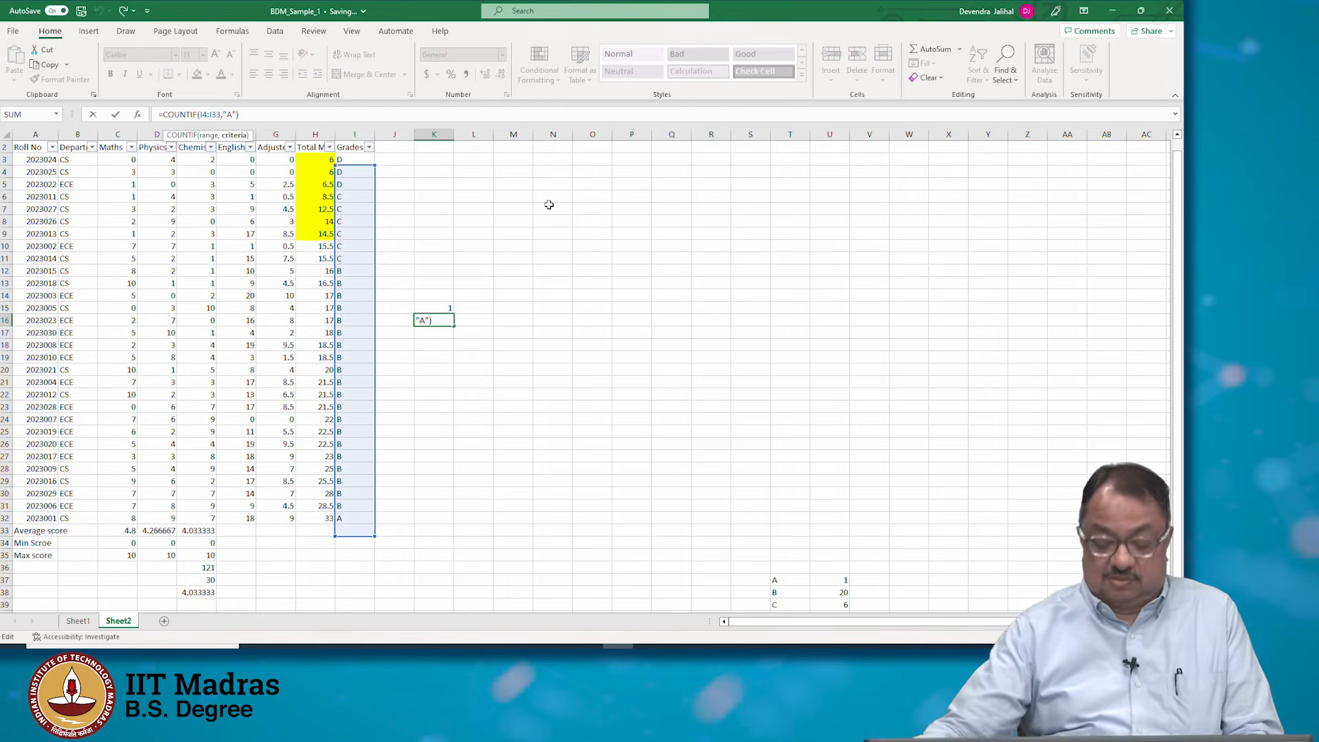
{"action": "key", "text": "BackSpace"}
{"action": "type", "text": "B"}
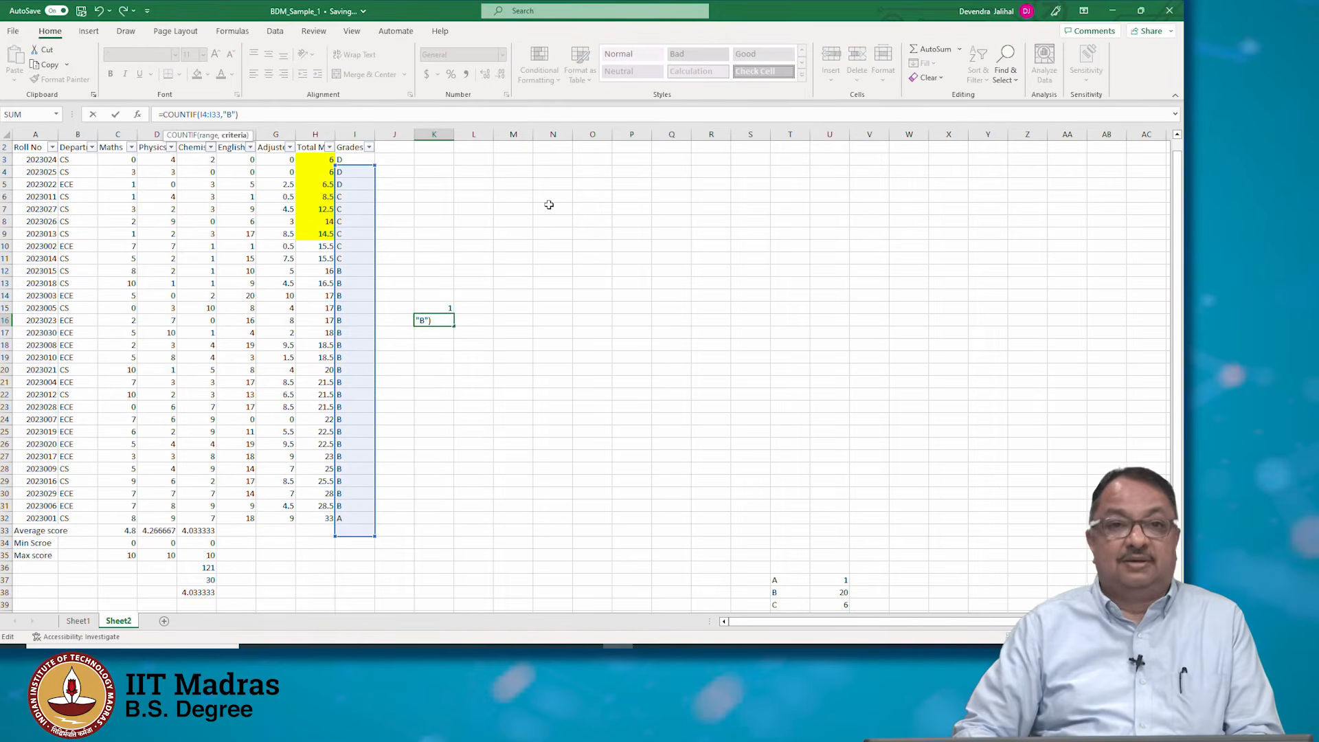
{"action": "key", "text": "Return"}
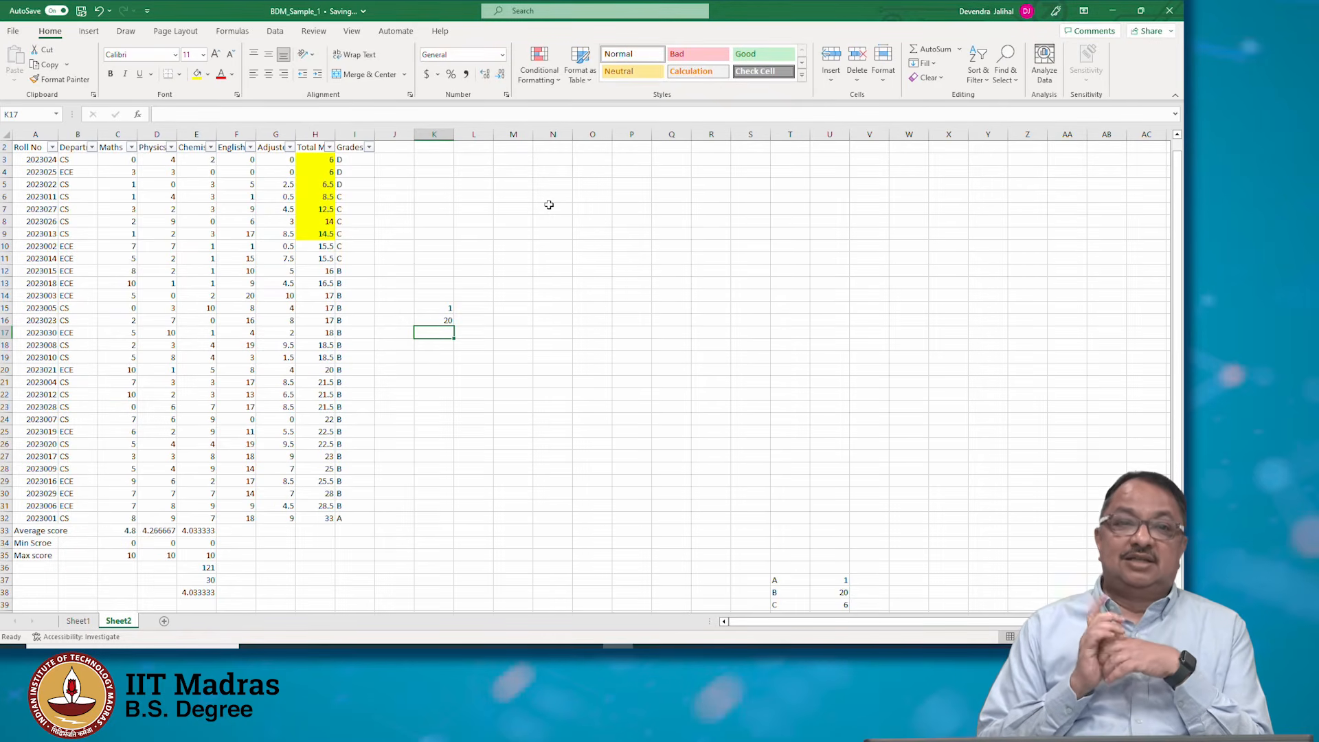
Make the row references in K15's COUNTIF range absolute, giving =COUNTIF(I$3:I$32,"A")
{"action": "key", "text": "Up"}
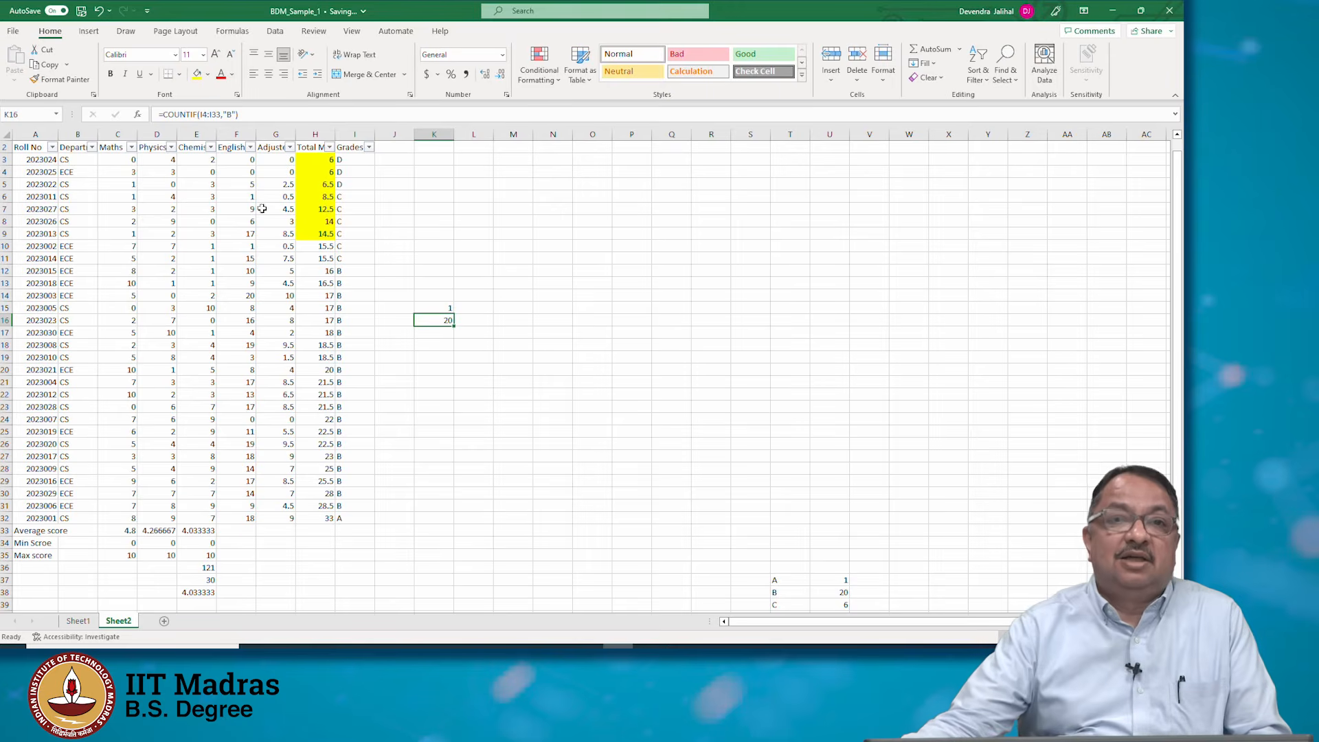
{"action": "left_click", "coordinate": [215, 115]}
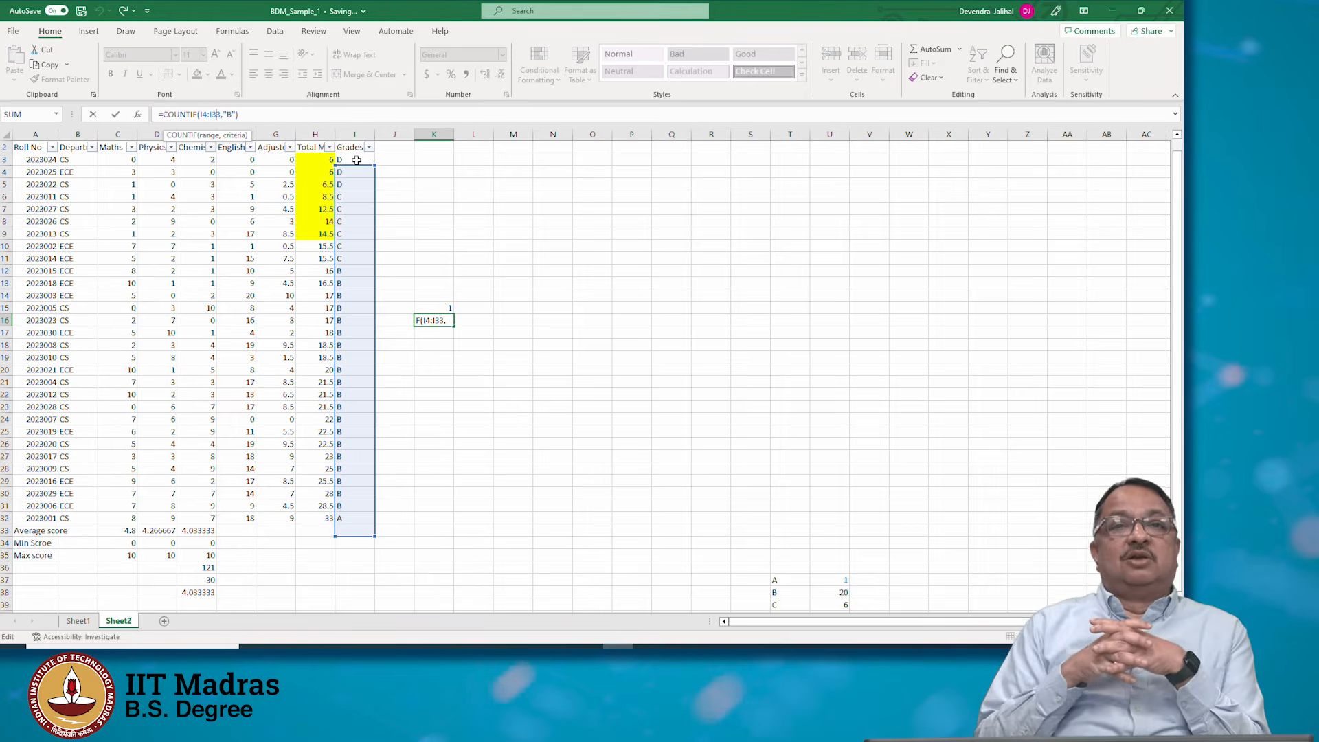
{"action": "left_click", "coordinate": [436, 304]}
{"action": "left_click", "coordinate": [438, 318]}
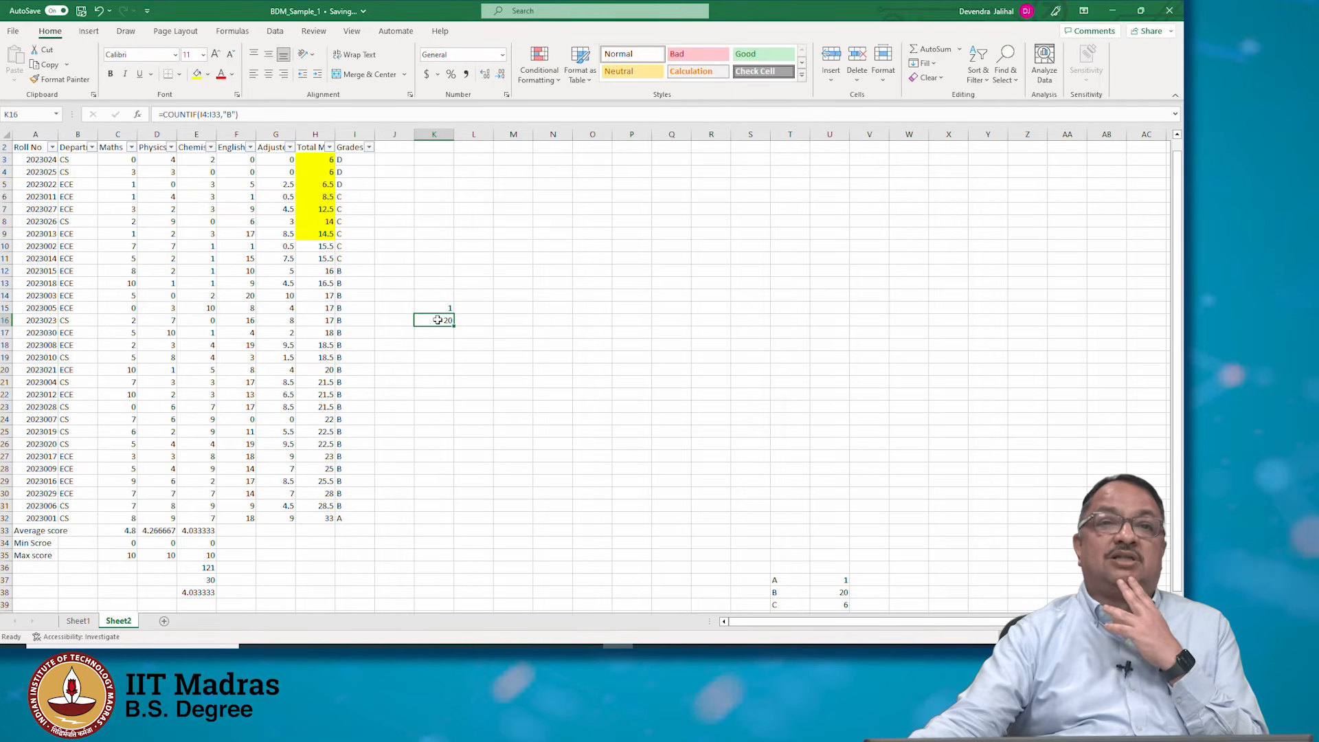
{"action": "left_click", "coordinate": [437, 304]}
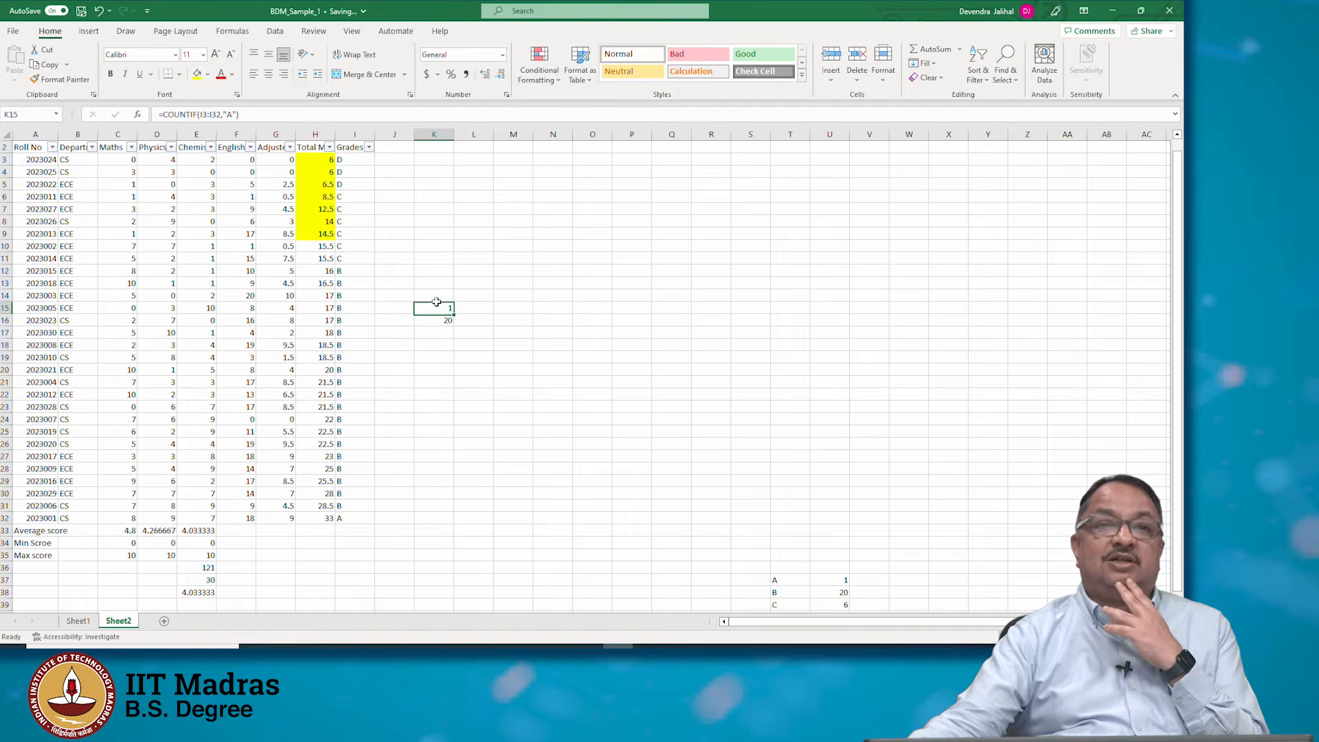
{"action": "left_click", "coordinate": [204, 113]}
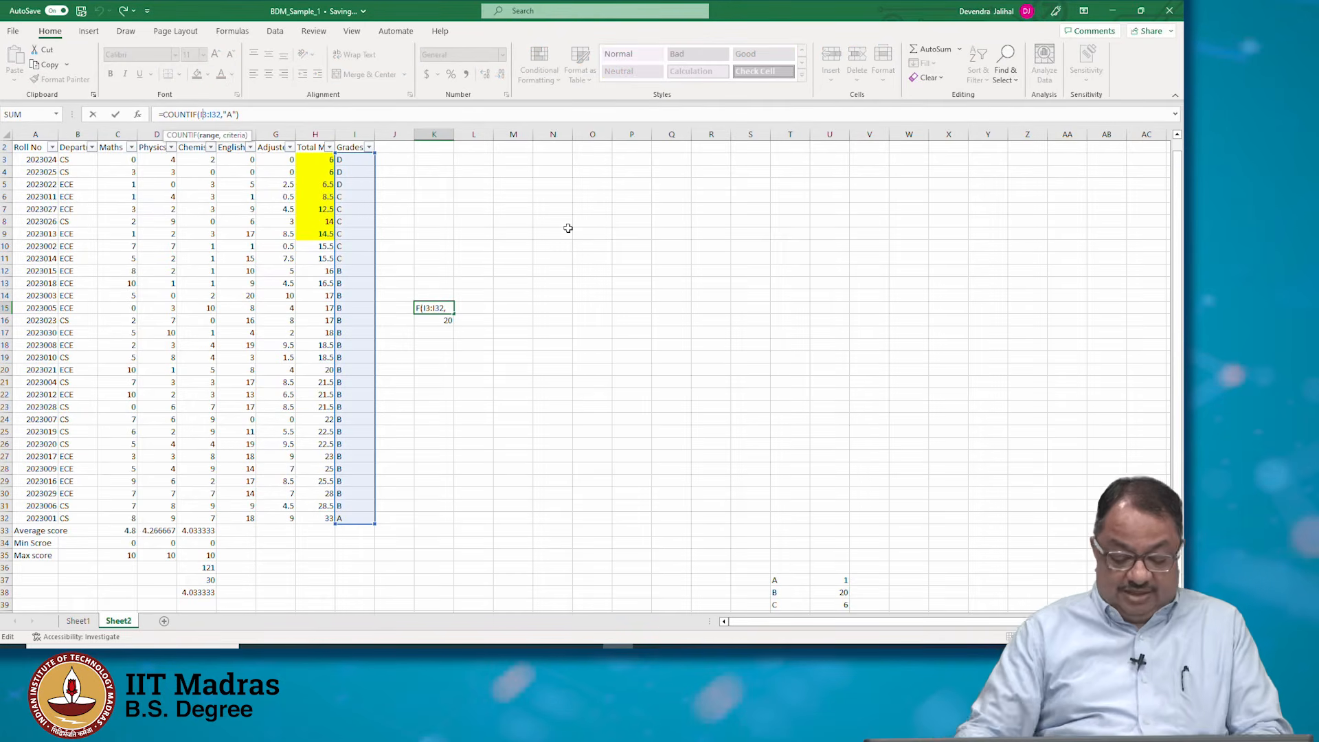
{"action": "type", "text": "$"}
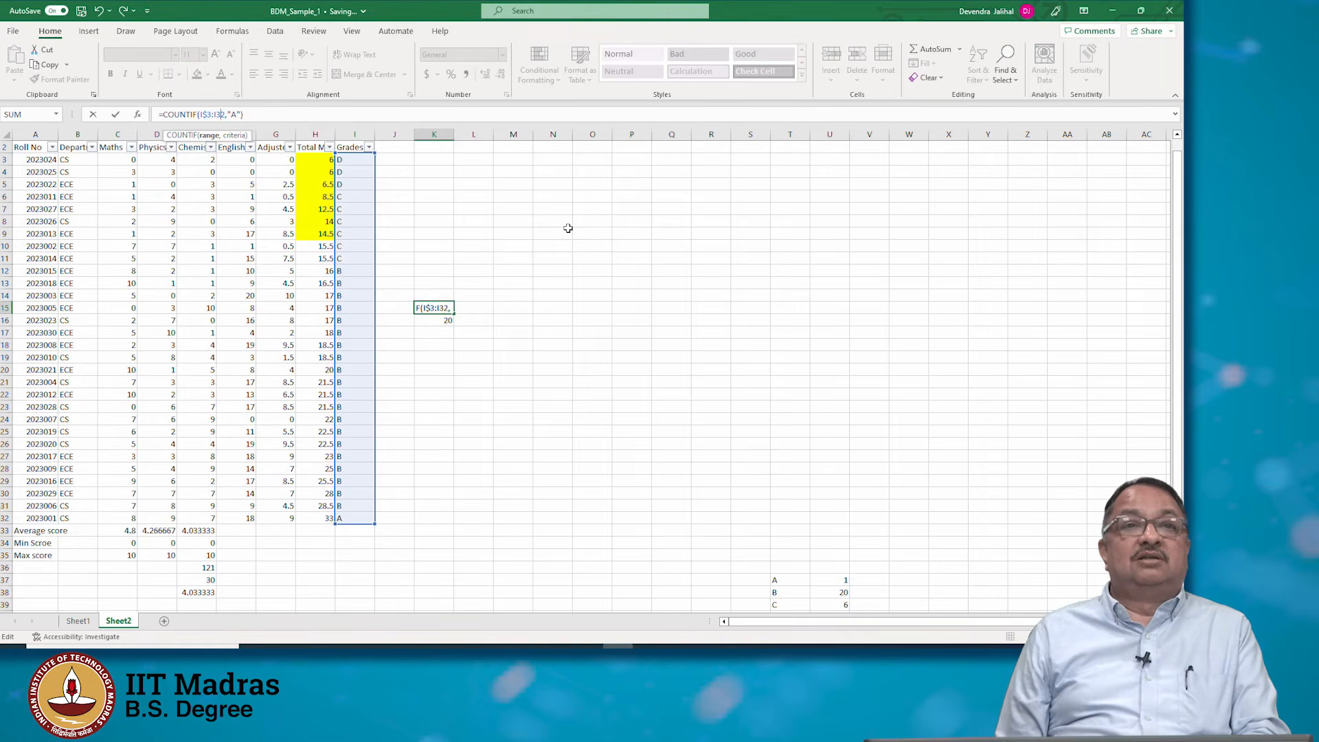
{"action": "type", "text": "$"}
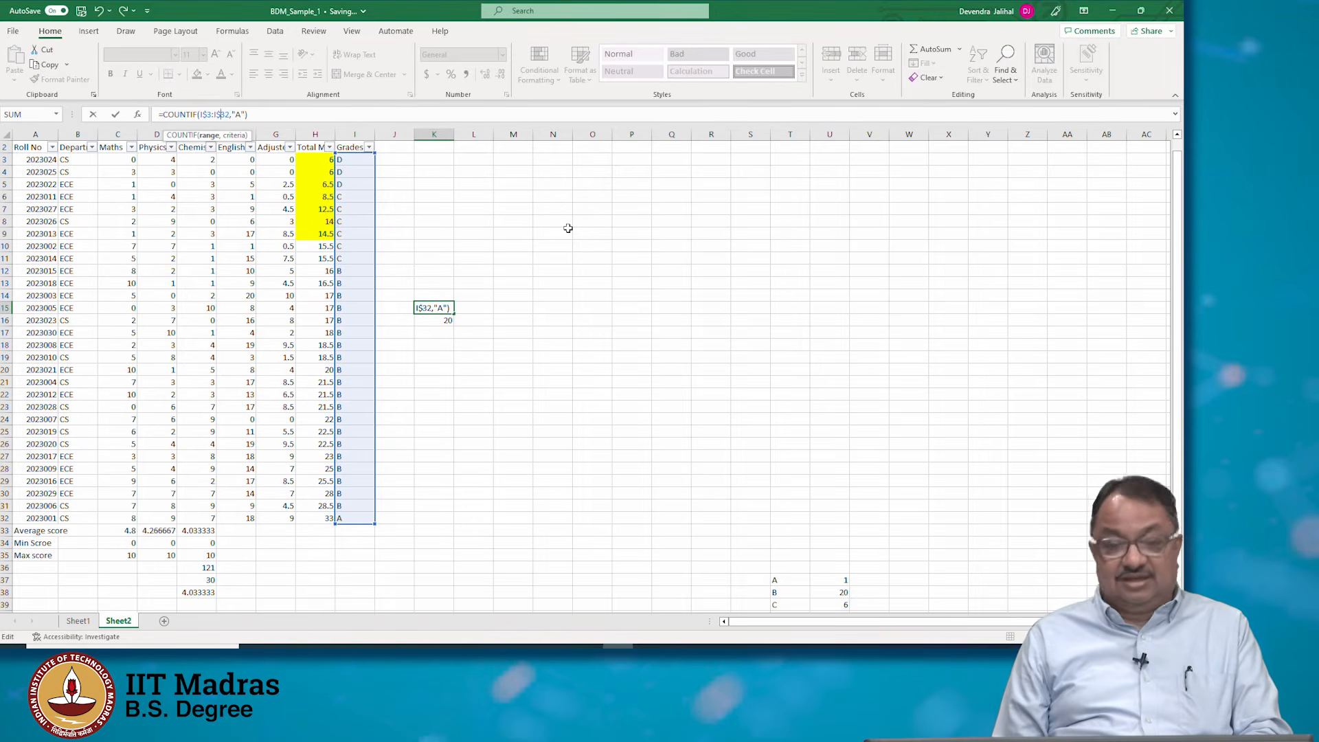
{"action": "key", "text": "Return"}
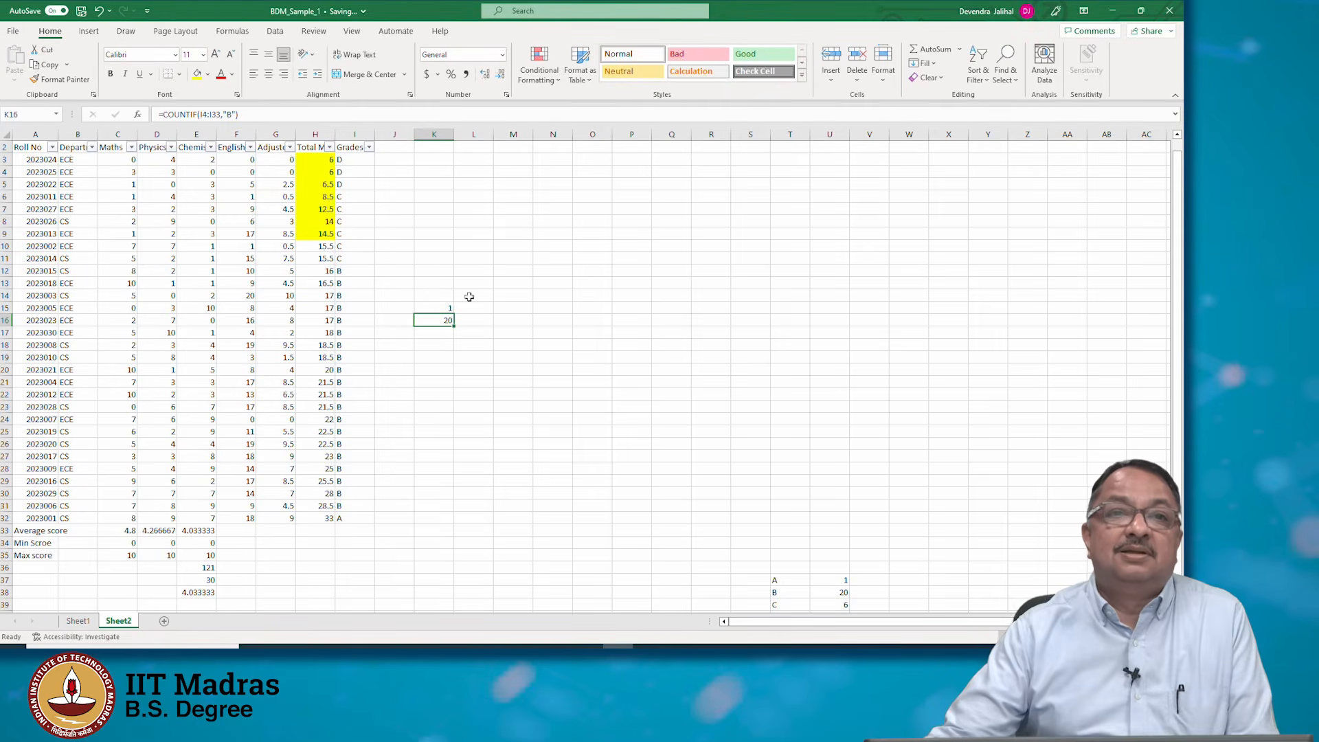
Fill K15's absolute formula into K16 and set its criterion to "B"
{"action": "left_click", "coordinate": [437, 311]}
{"action": "left_click_drag", "start_coordinate": [456, 311], "coordinate": [452, 325]}
{"action": "left_click", "coordinate": [445, 319]}
{"action": "left_click", "coordinate": [237, 114]}
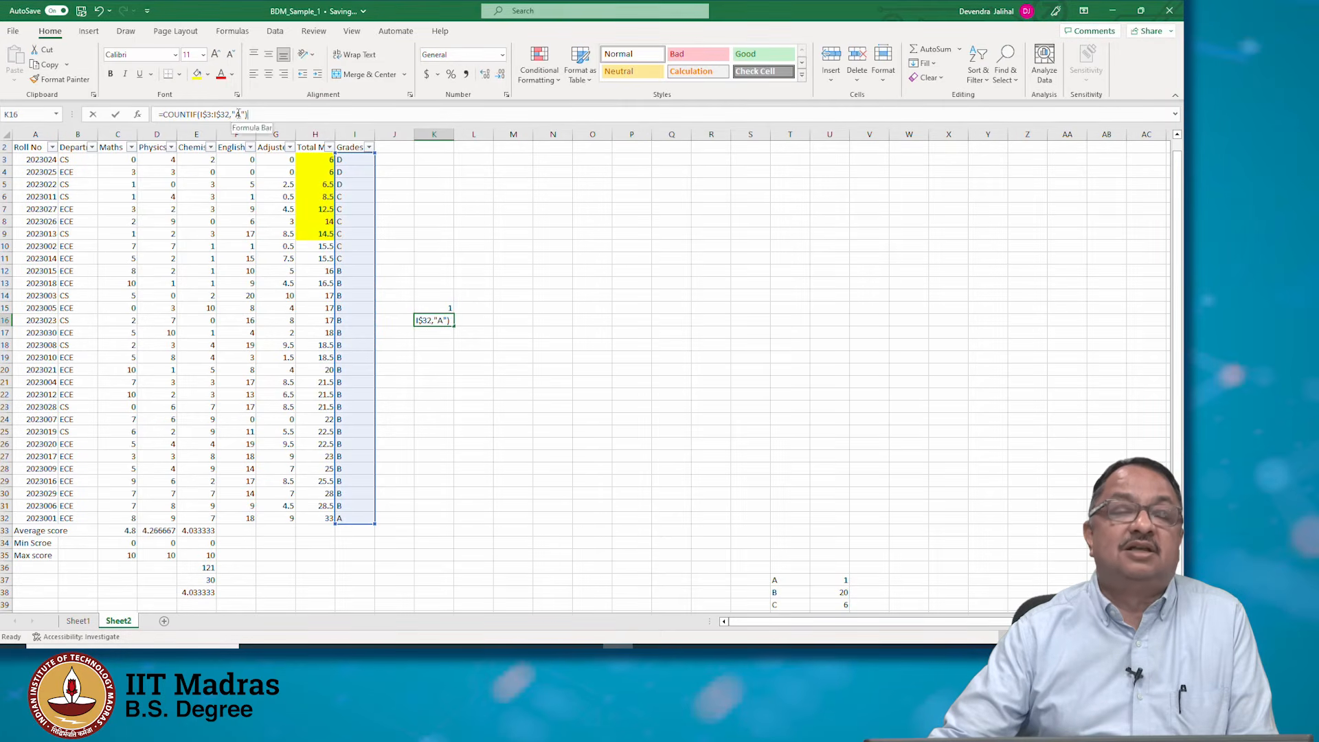
{"action": "key", "text": "BackSpace"}
{"action": "type", "text": "B"}
{"action": "key", "text": "Return"}
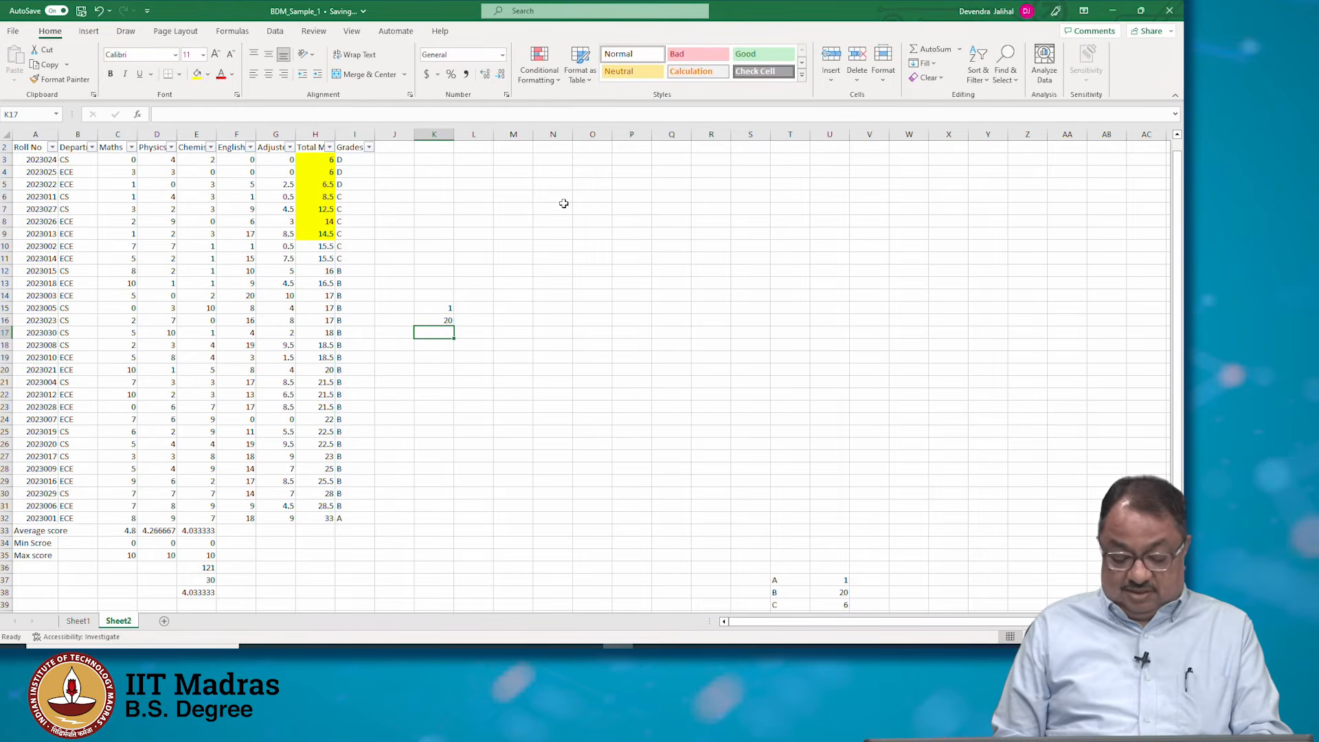
Copy K16's formula into K17 and change its criterion to "C"
{"action": "key", "text": "Up"}
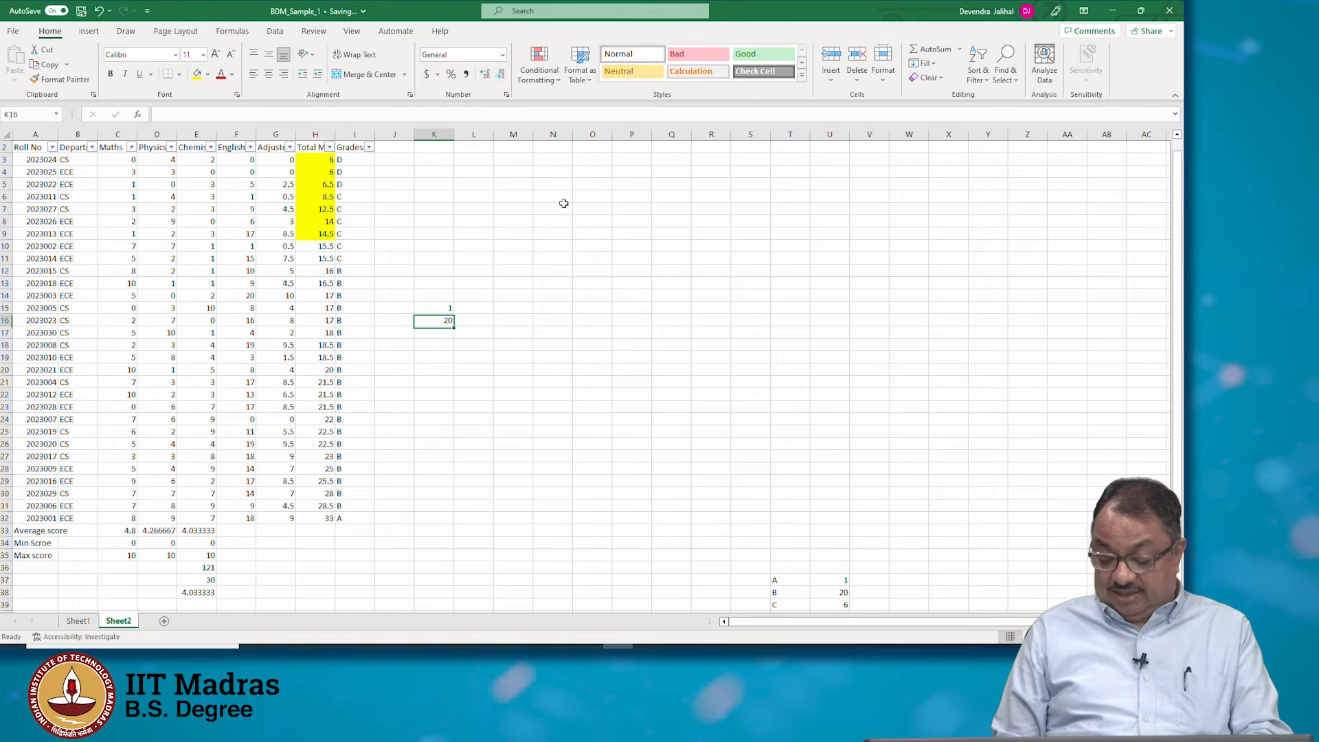
{"action": "key", "text": "ctrl+c"}
{"action": "key", "text": "Down"}
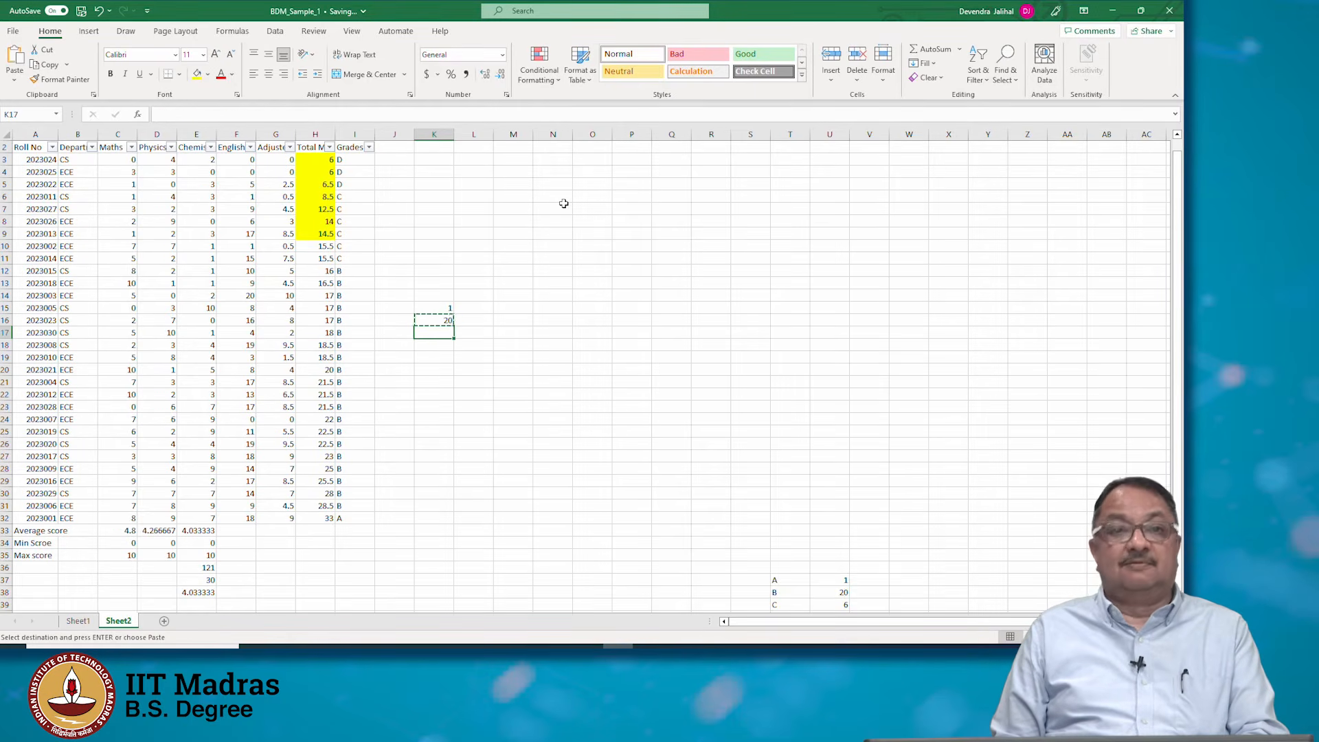
{"action": "key", "text": "ctrl+v"}
{"action": "key", "text": "Escape"}
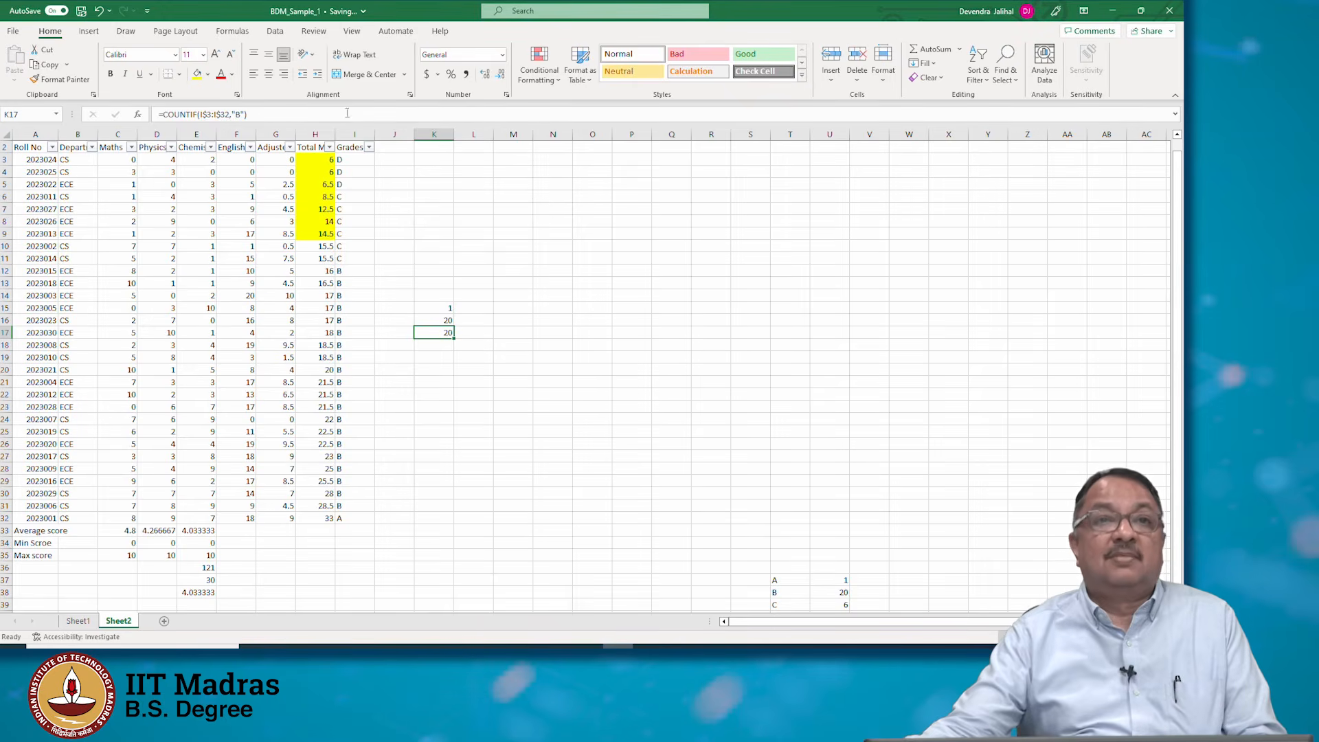
{"action": "left_click", "coordinate": [239, 114]}
{"action": "key", "text": "BackSpace"}
{"action": "type", "text": "C"}
{"action": "key", "text": "Return"}
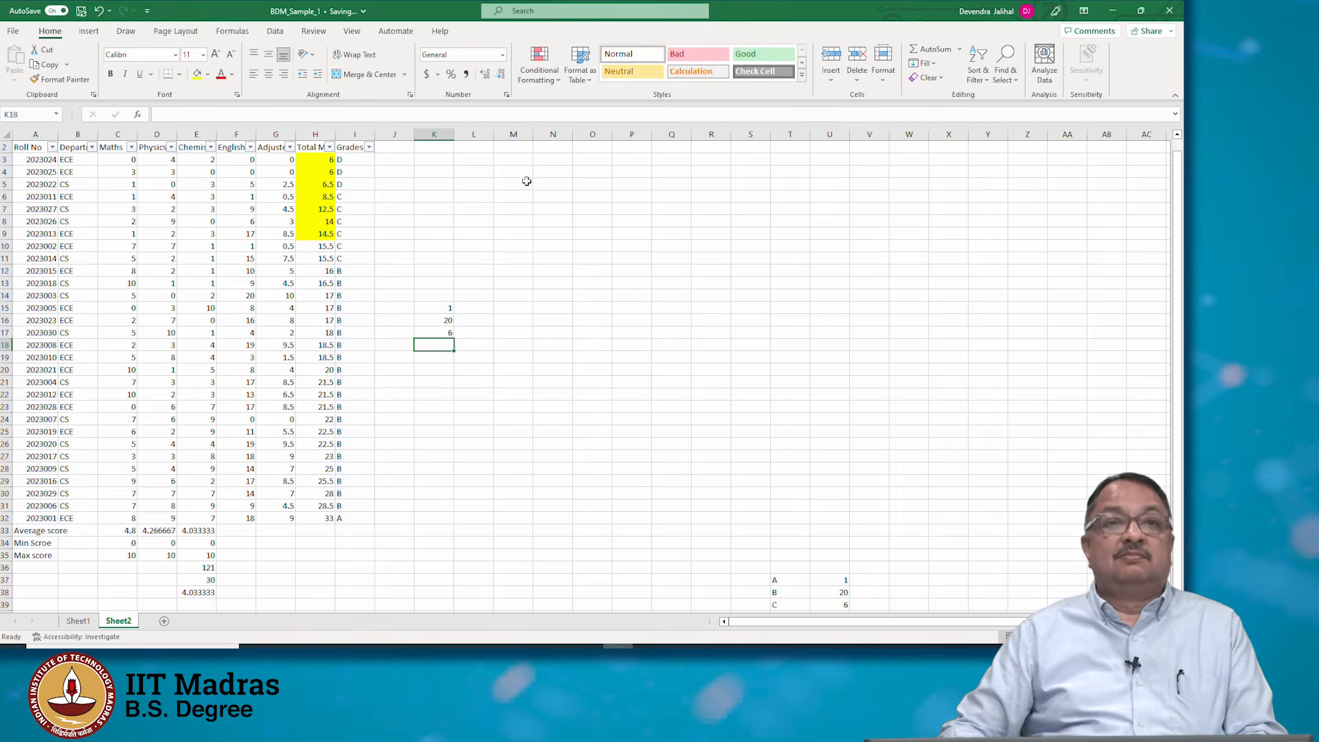
Copy K17's formula into K18 and change its criterion to "D"
{"action": "key", "text": "ctrl+c"}
{"action": "key", "text": "Down"}
{"action": "key", "text": "Escape"}
{"action": "key", "text": "Up"}
{"action": "key", "text": "Up"}
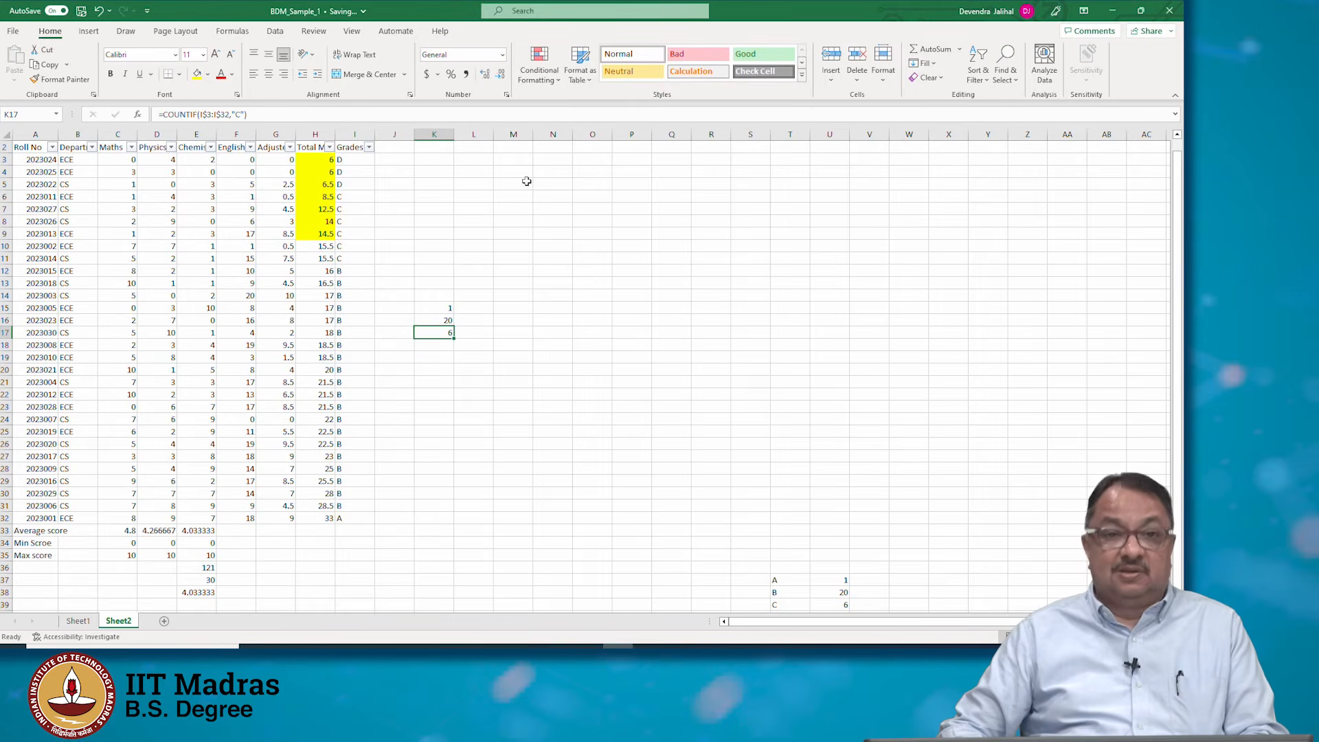
{"action": "key", "text": "ctrl+c"}
{"action": "key", "text": "Down"}
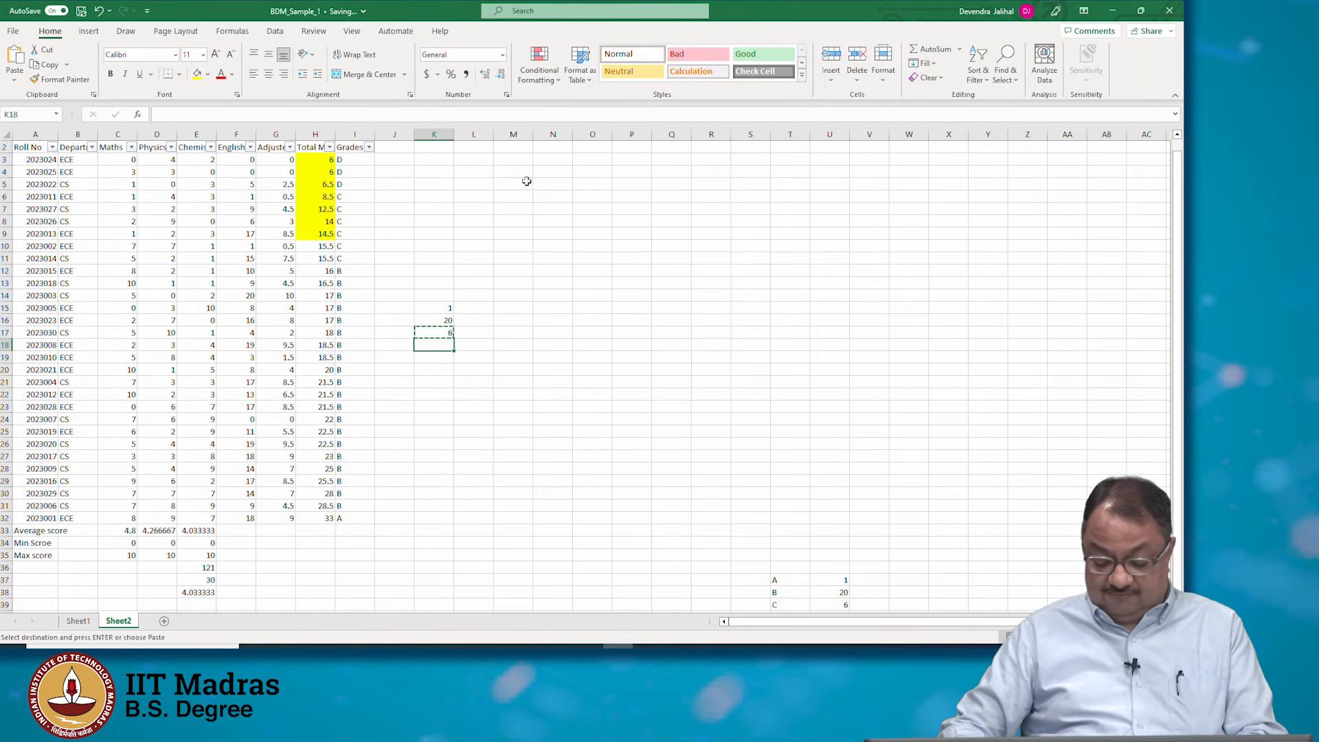
{"action": "type", "text": "D"}
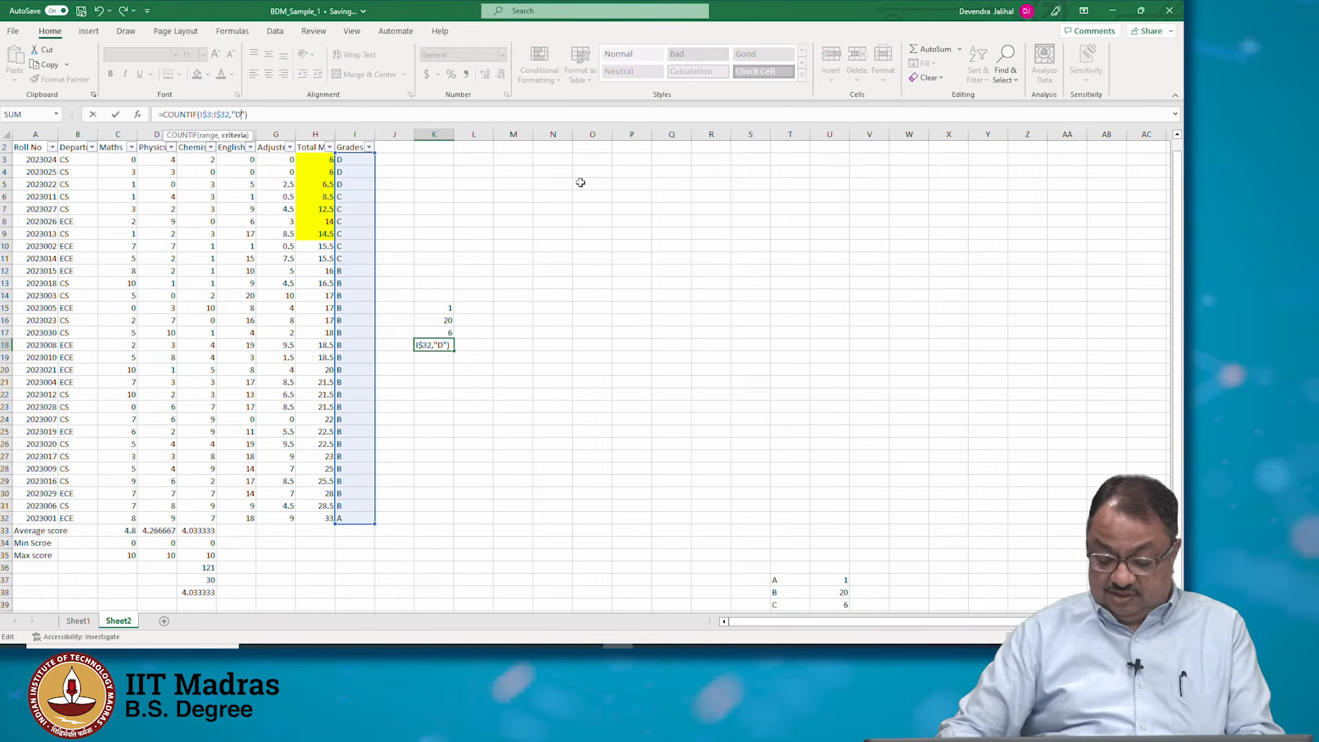
{"action": "key", "text": "Return"}
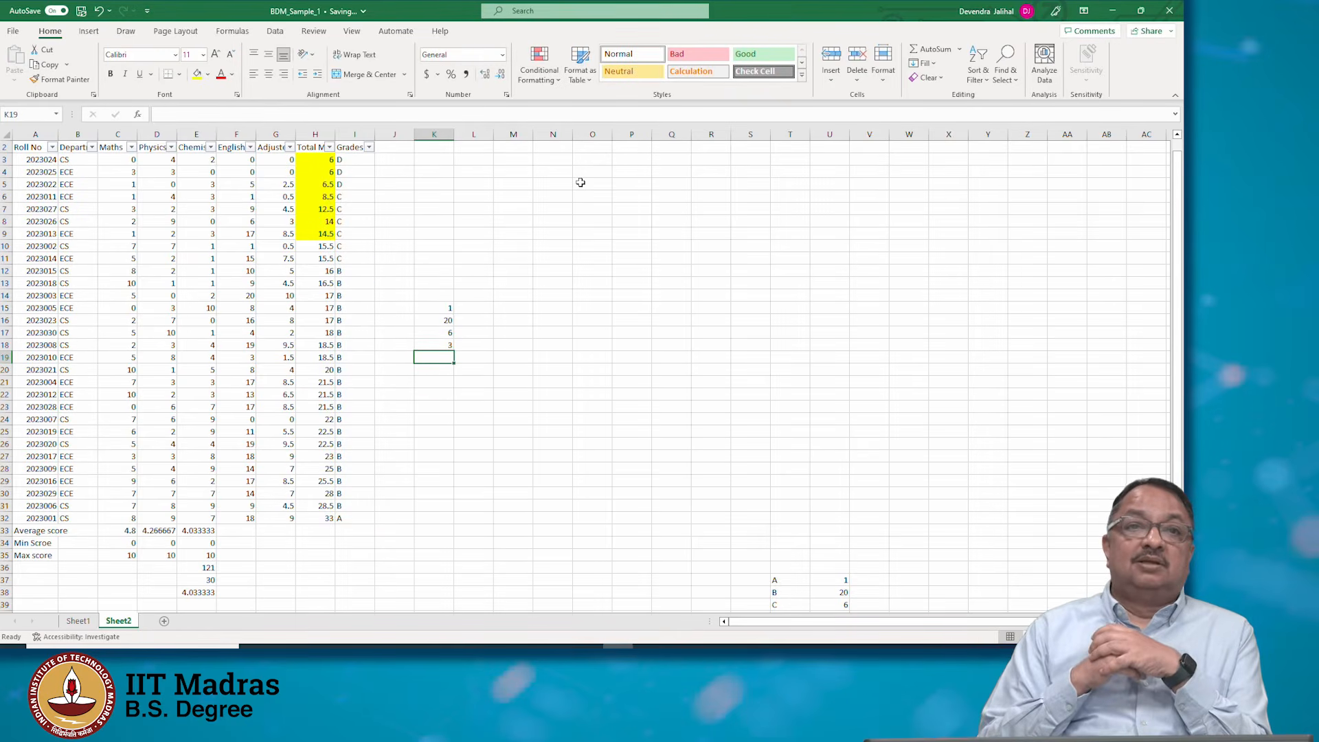
Label J15 to J18 with the grades A, B, C and D beside the counts
{"action": "scroll", "coordinate": [880, 485], "scroll_direction": "up", "scroll_amount": 1}
{"action": "scroll", "coordinate": [880, 485], "scroll_direction": "down", "scroll_amount": 6}
{"action": "scroll", "coordinate": [880, 486], "scroll_direction": "up", "scroll_amount": 2}
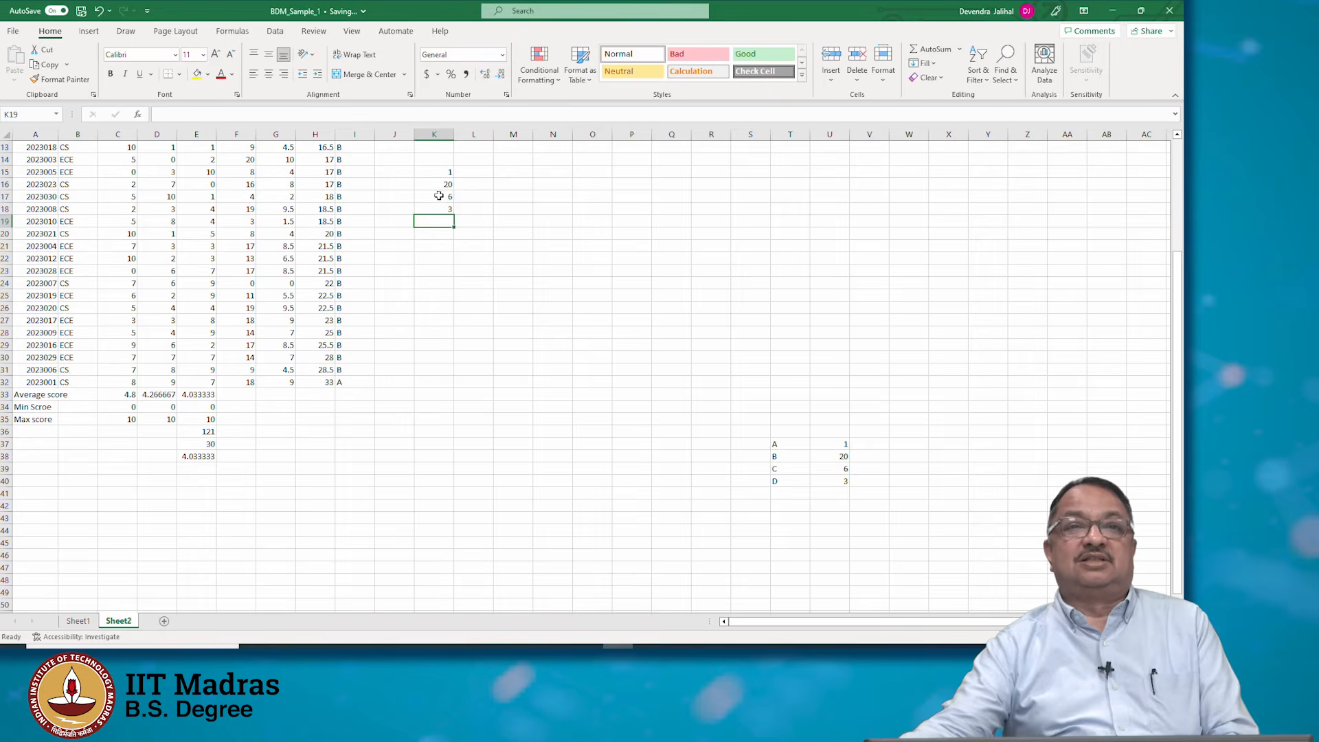
{"action": "left_click", "coordinate": [447, 173]}
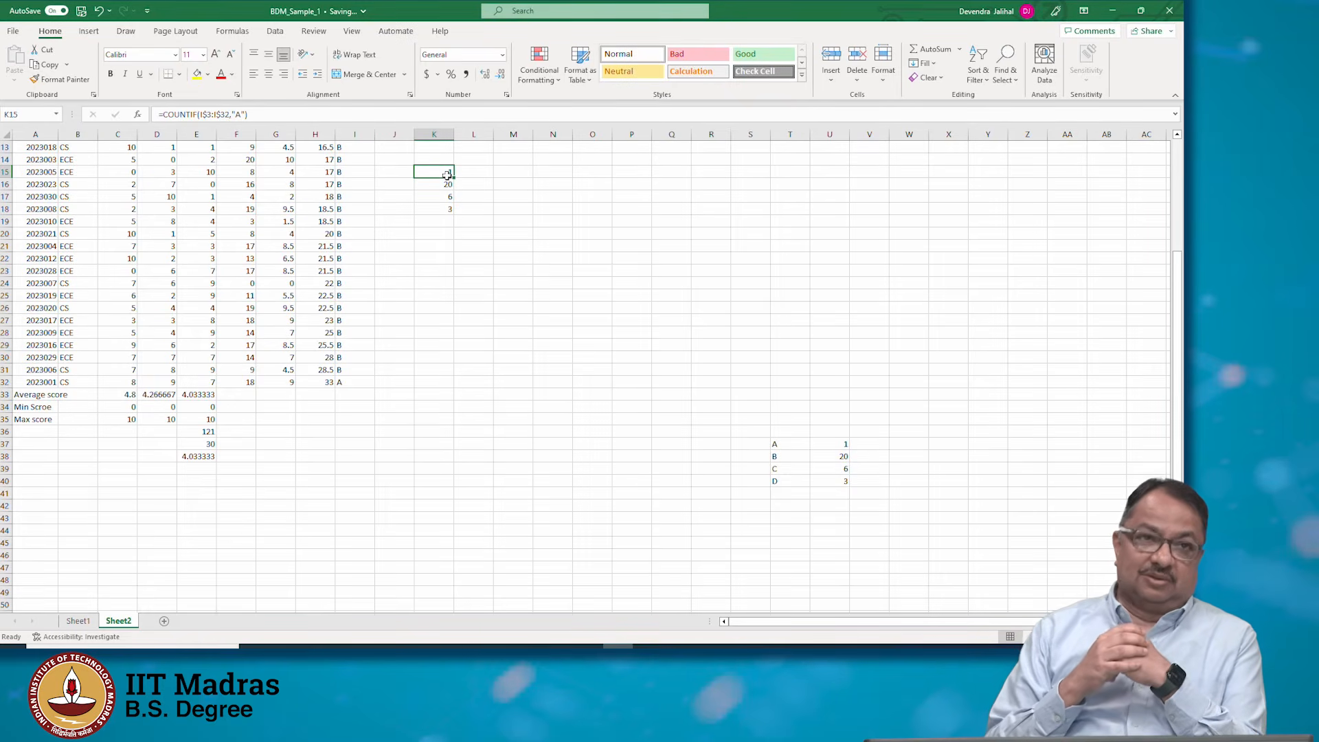
{"action": "key", "text": "Left"}
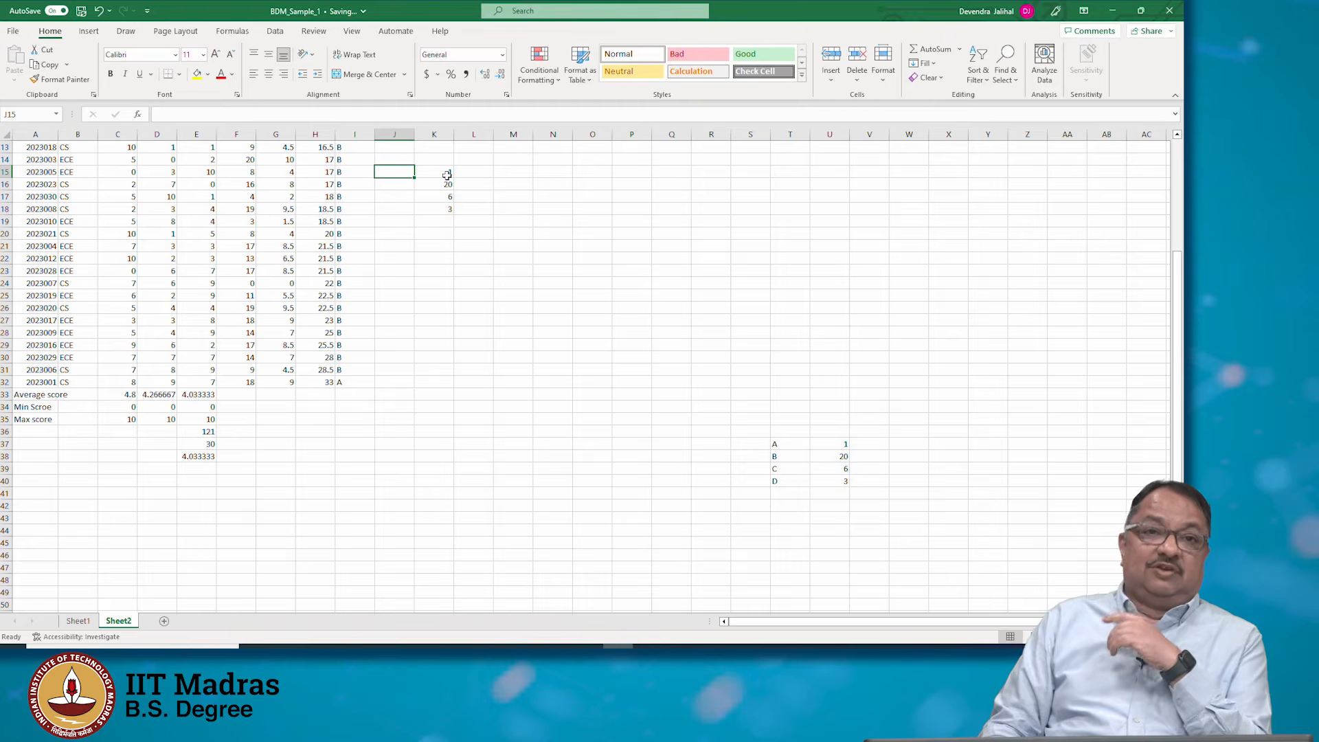
{"action": "type", "text": "A"}
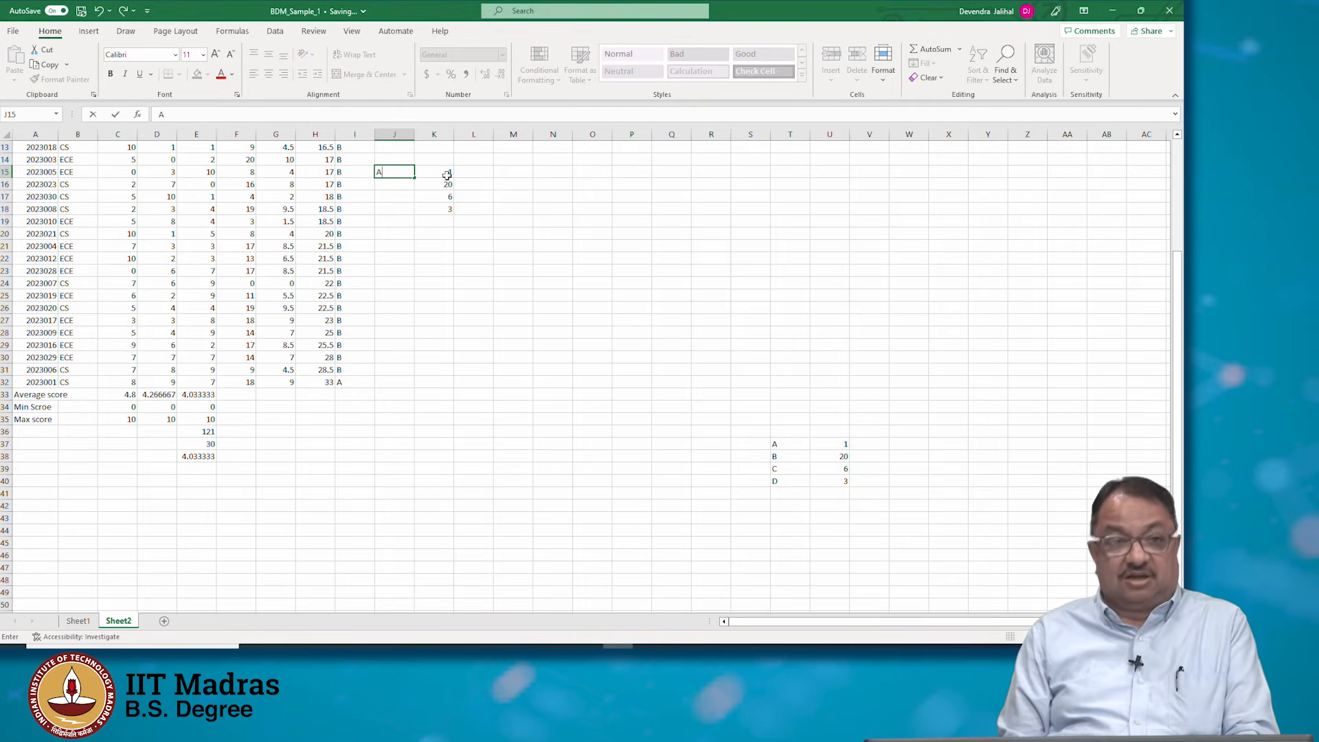
{"action": "key", "text": "Return"}
{"action": "type", "text": "B"}
{"action": "key", "text": "Return"}
{"action": "type", "text": "C"}
{"action": "key", "text": "Return"}
{"action": "type", "text": "D"}
{"action": "key", "text": "Return"}
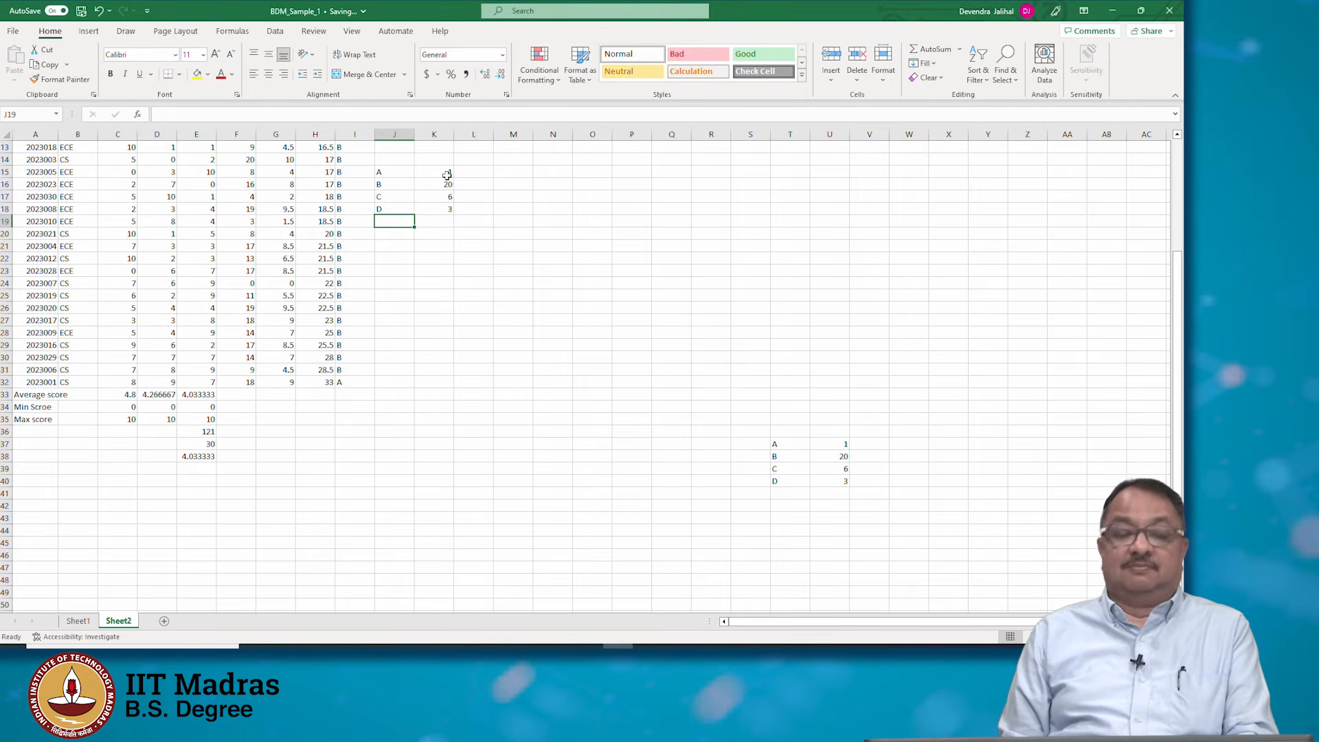
Replace K15's criterion with a reference to cell J15 and fill the formula down to K18
{"action": "key", "text": "Up"}
{"action": "key", "text": "Up"}
{"action": "key", "text": "Up"}
{"action": "key", "text": "Up"}
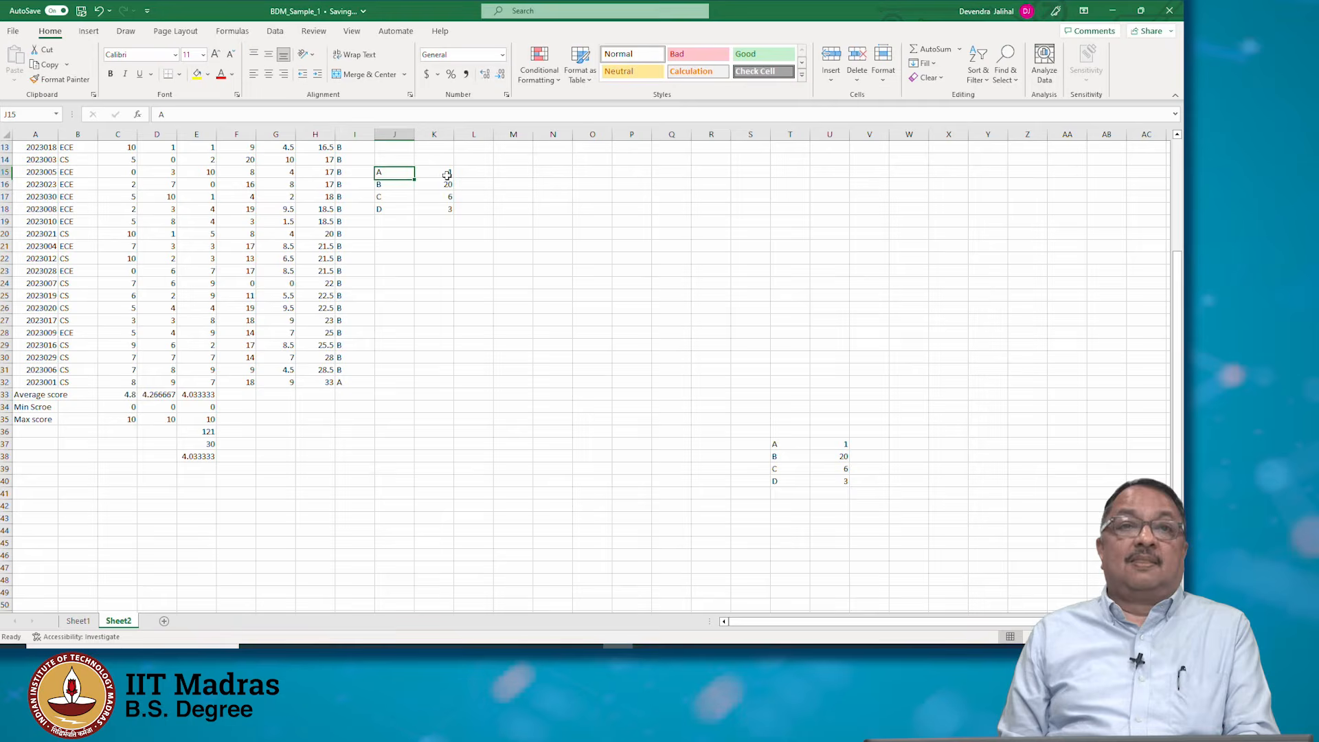
{"action": "key", "text": "Right"}
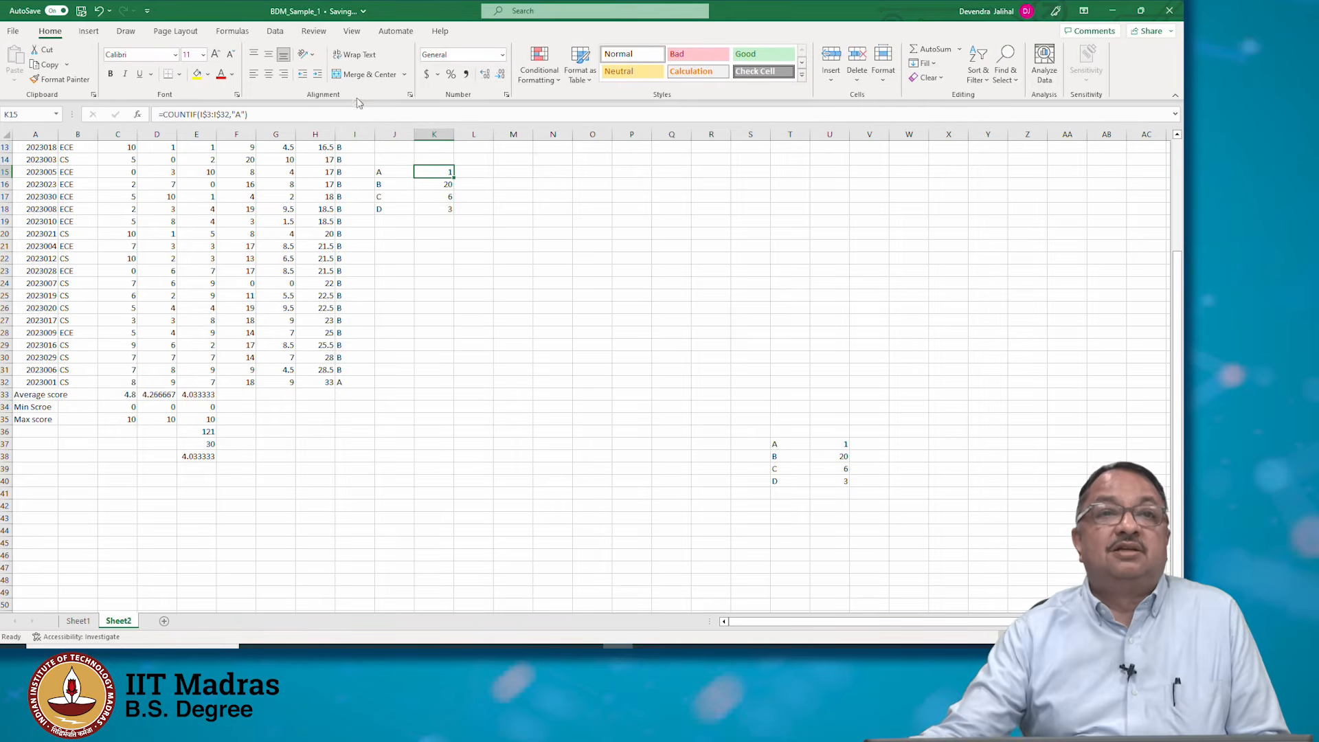
{"action": "left_click", "coordinate": [244, 113]}
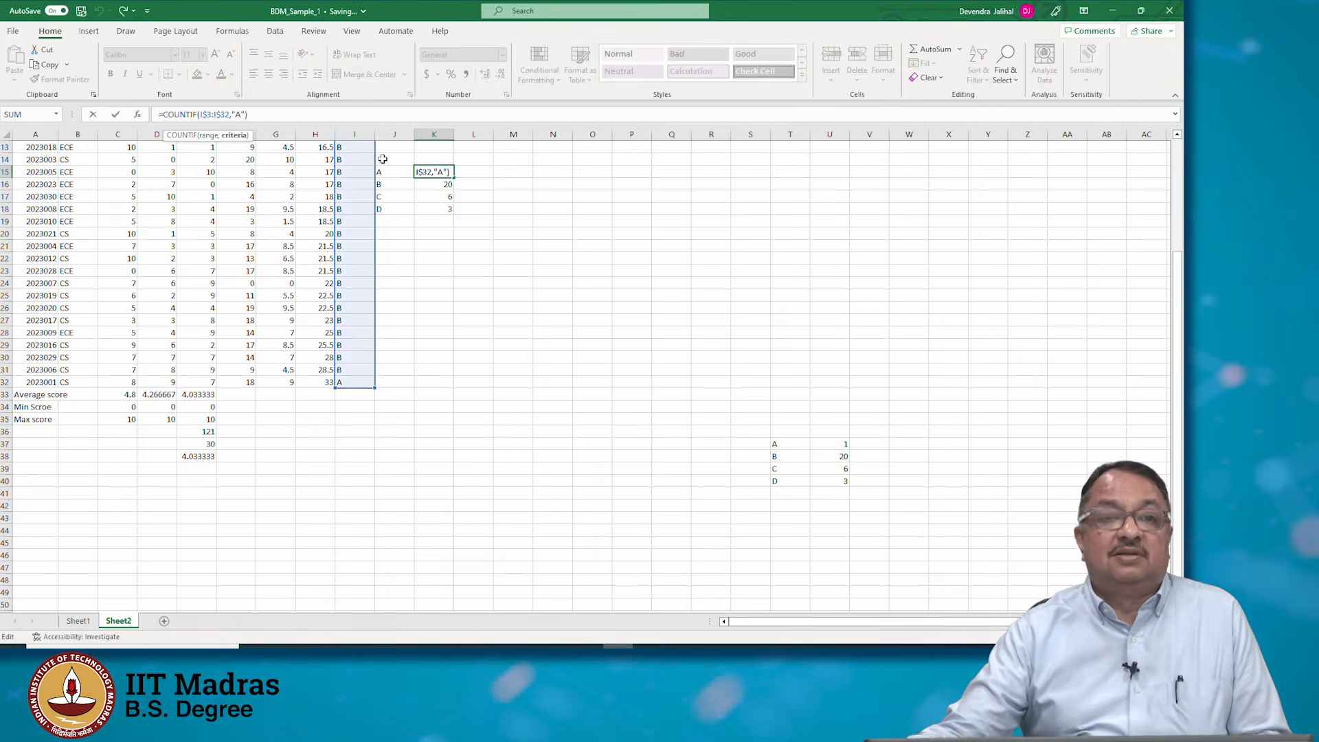
{"action": "key", "text": "BackSpace"}
{"action": "key", "text": "BackSpace"}
{"action": "key", "text": "BackSpace"}
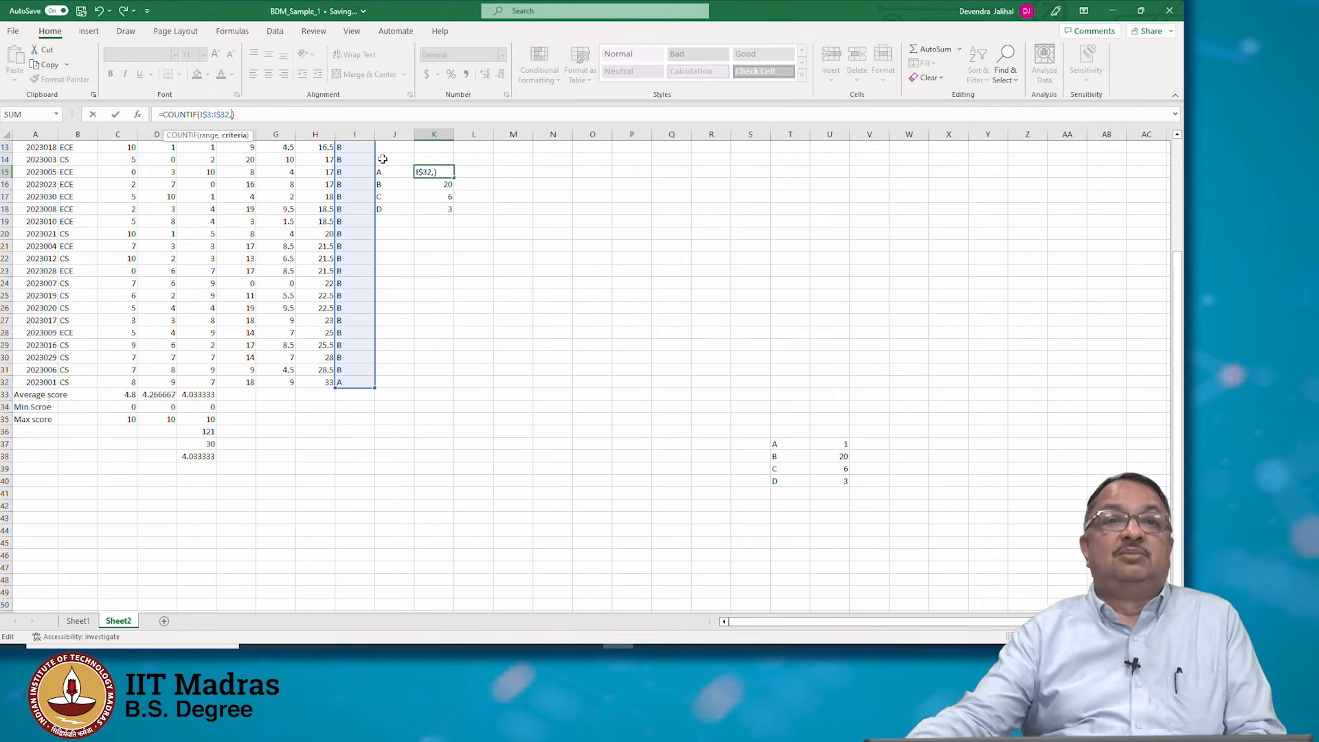
{"action": "type", "text": "\"A\""}
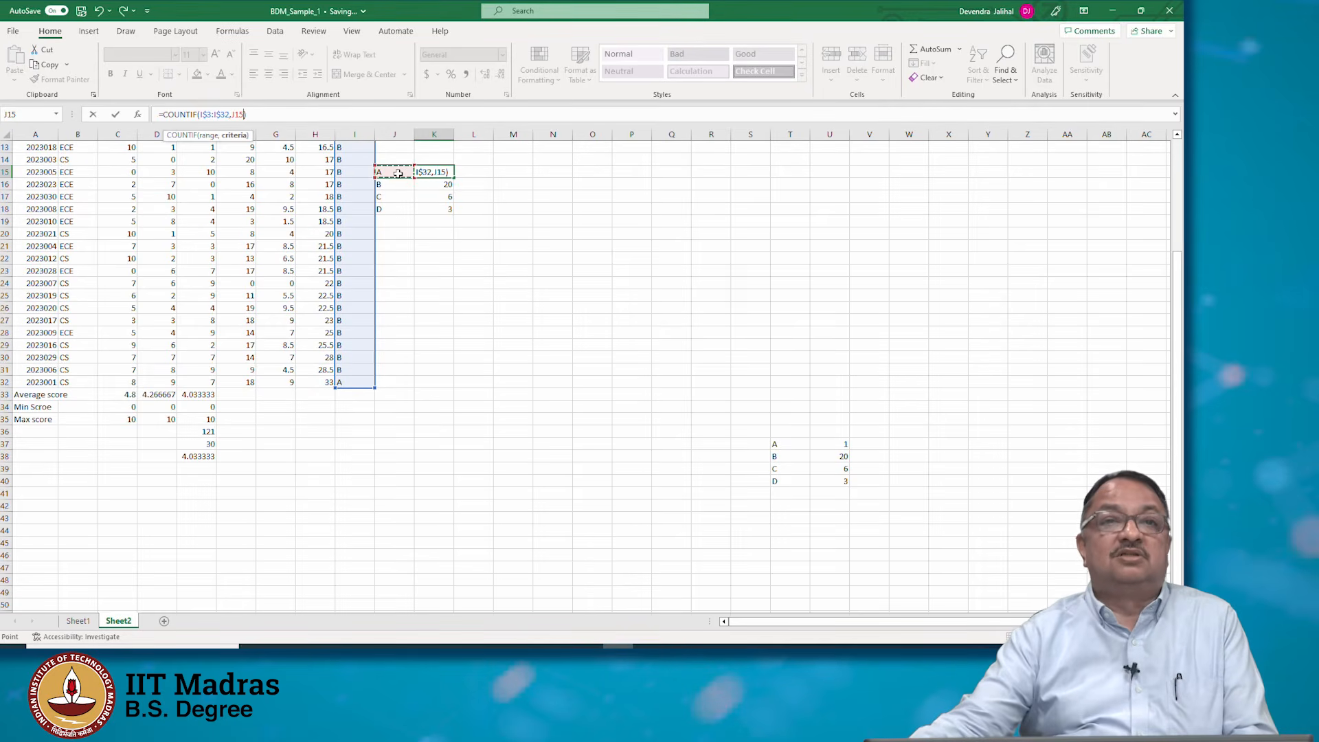
{"action": "key", "text": "Return"}
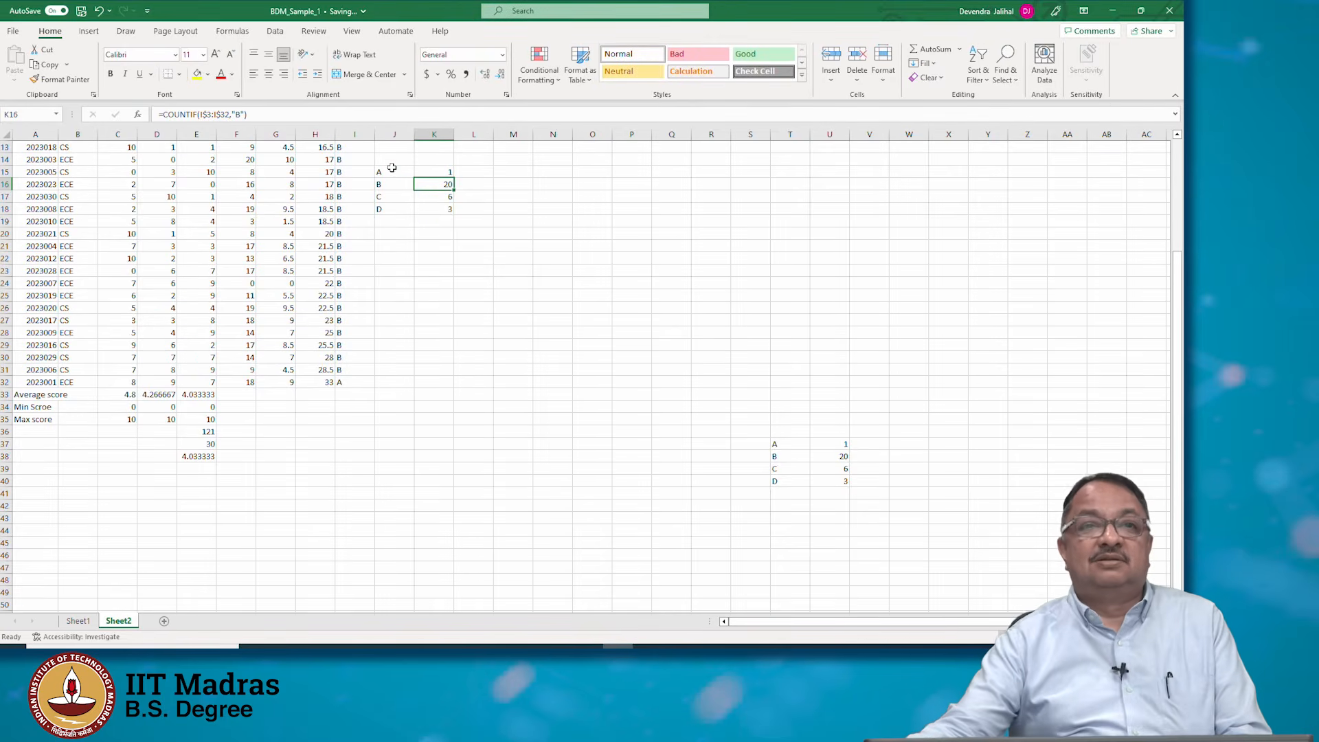
{"action": "left_click", "coordinate": [450, 172]}
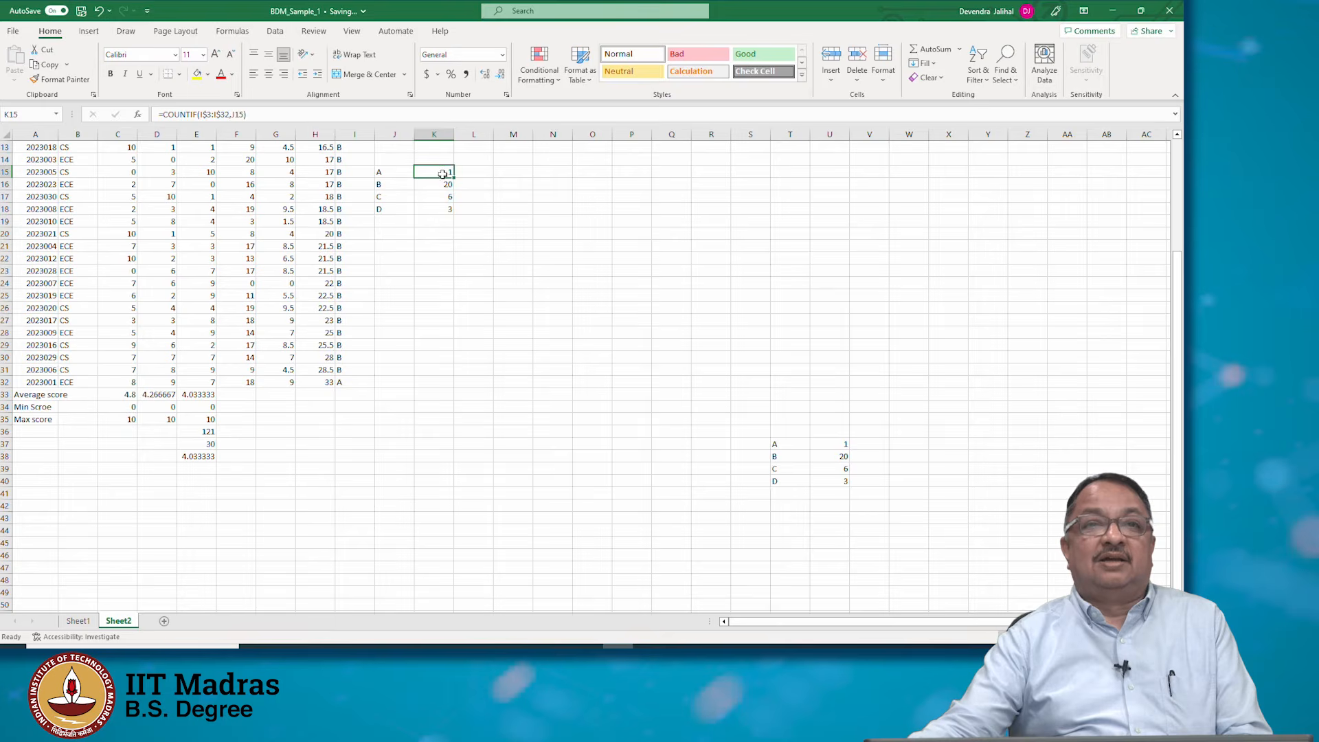
{"action": "left_click_drag", "start_coordinate": [455, 175], "coordinate": [455, 215]}
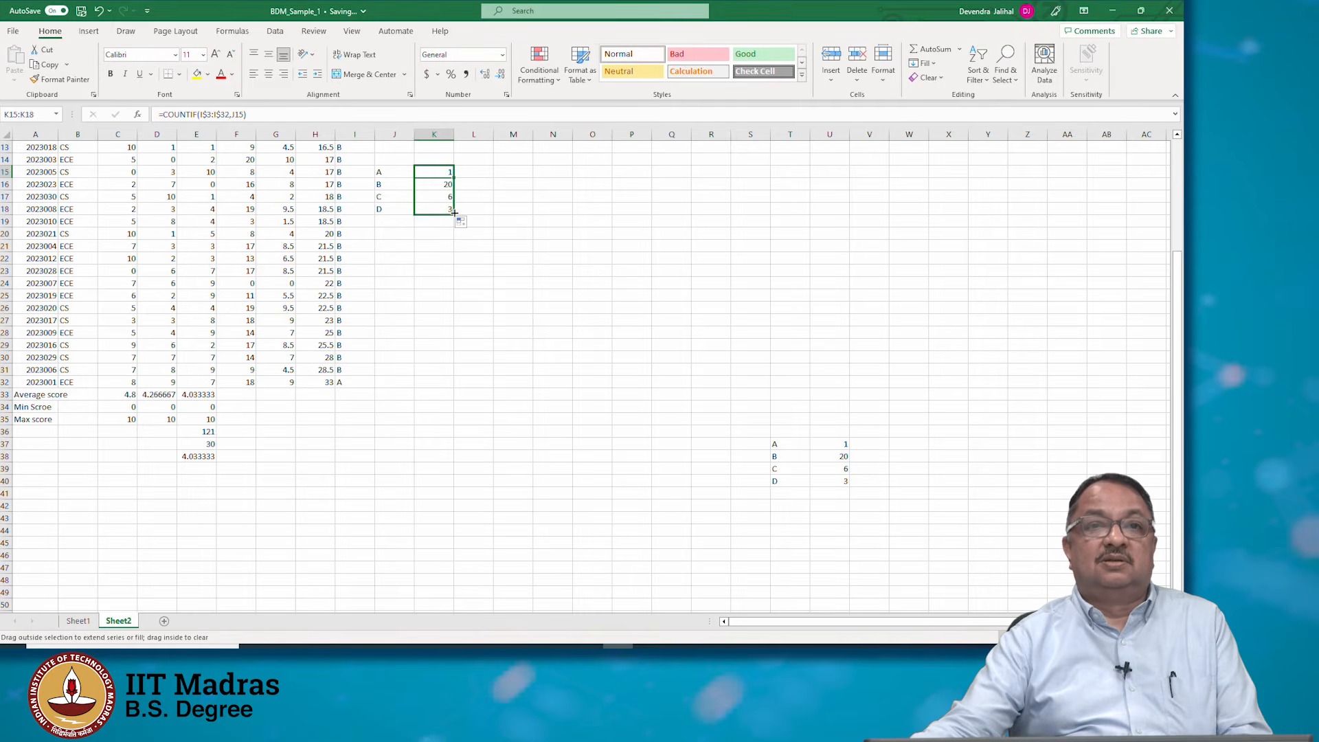
Change the grade label in J16 to C and then to D to test the linked count
{"action": "left_click", "coordinate": [393, 184]}
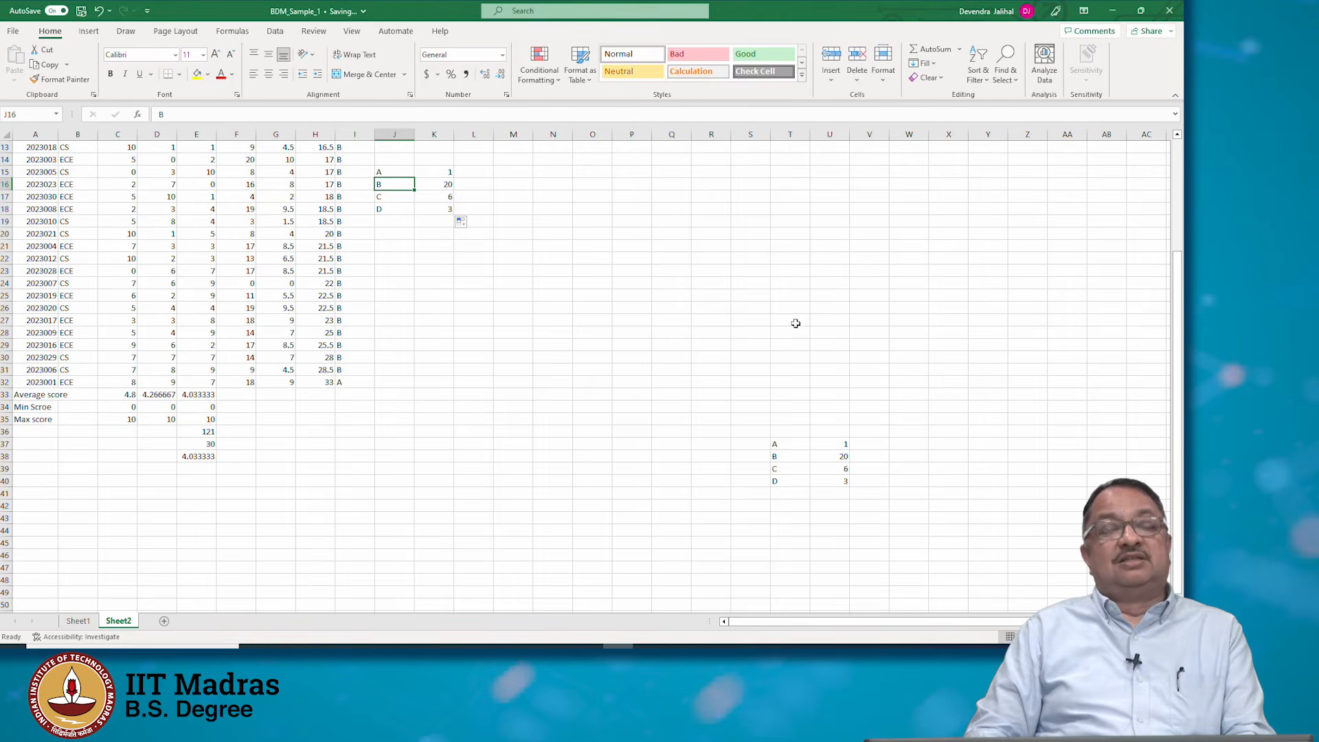
{"action": "type", "text": "C"}
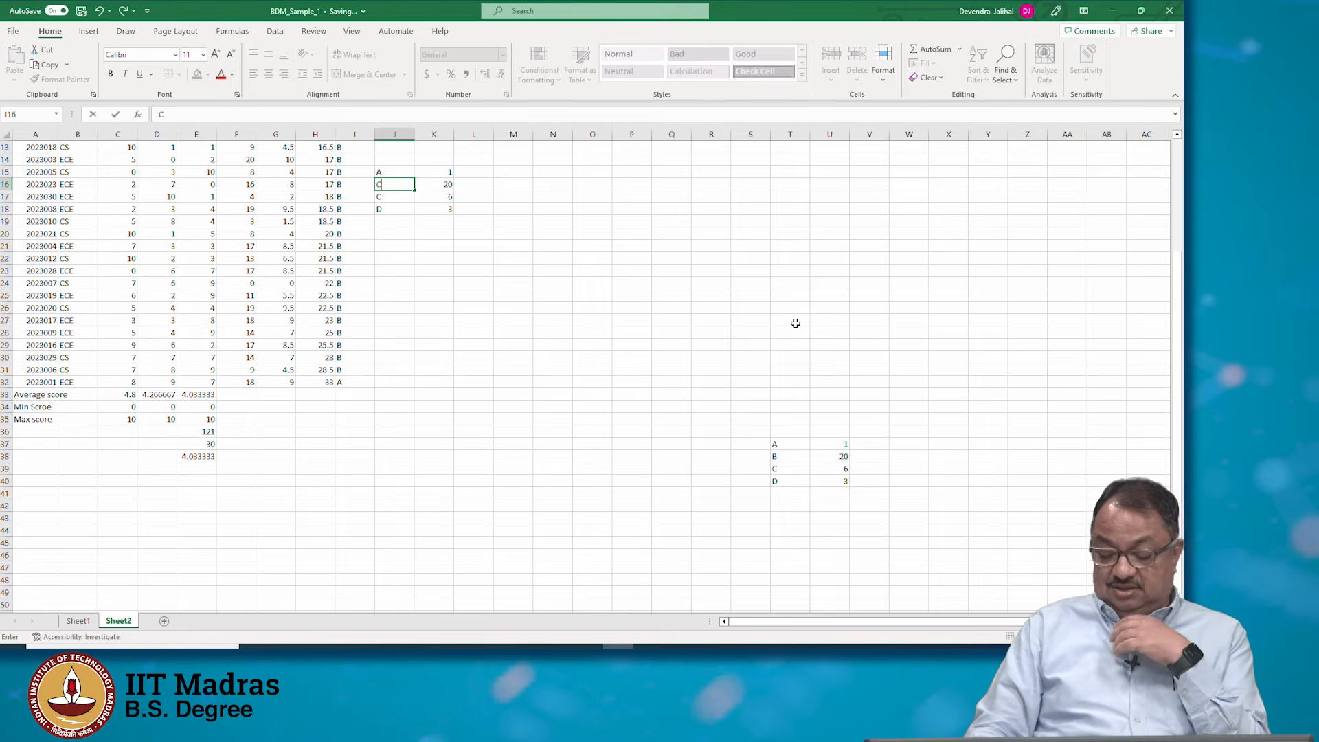
{"action": "key", "text": "Return"}
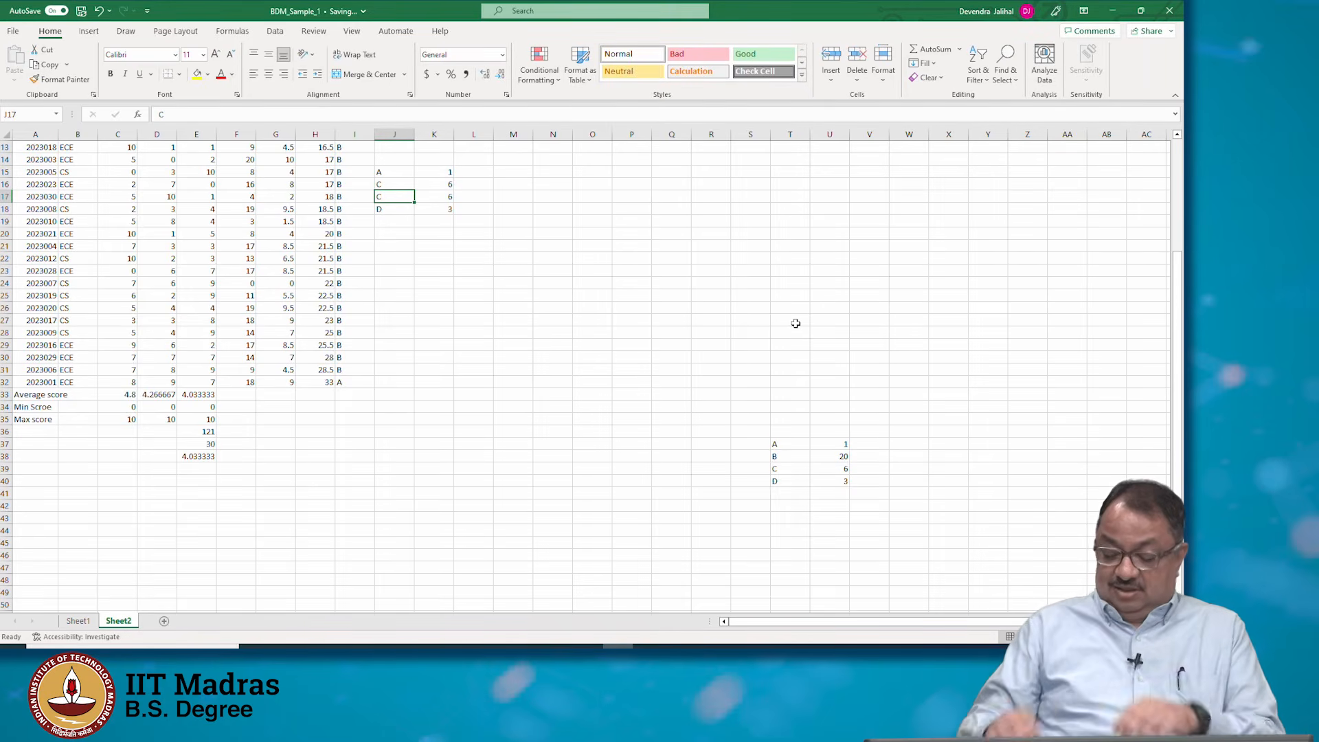
{"action": "key", "text": "Up"}
{"action": "type", "text": "D"}
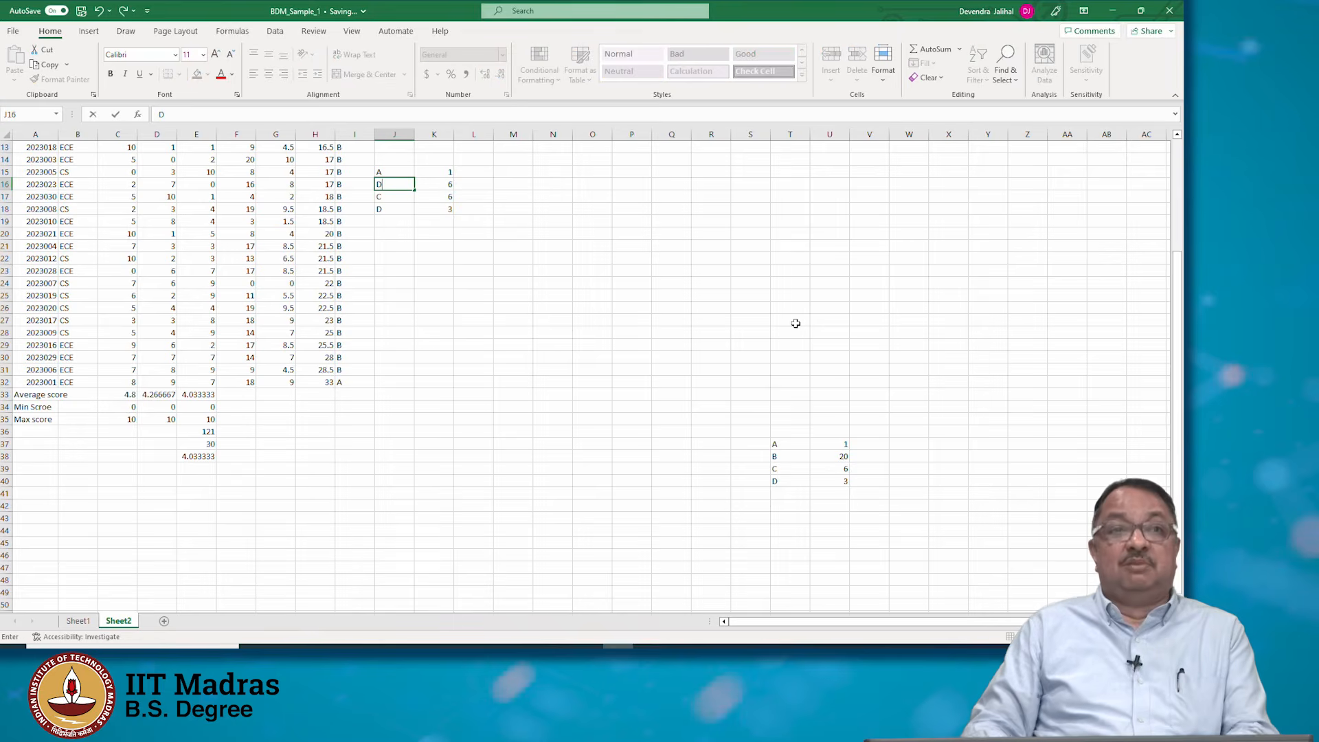
{"action": "key", "text": "Return"}
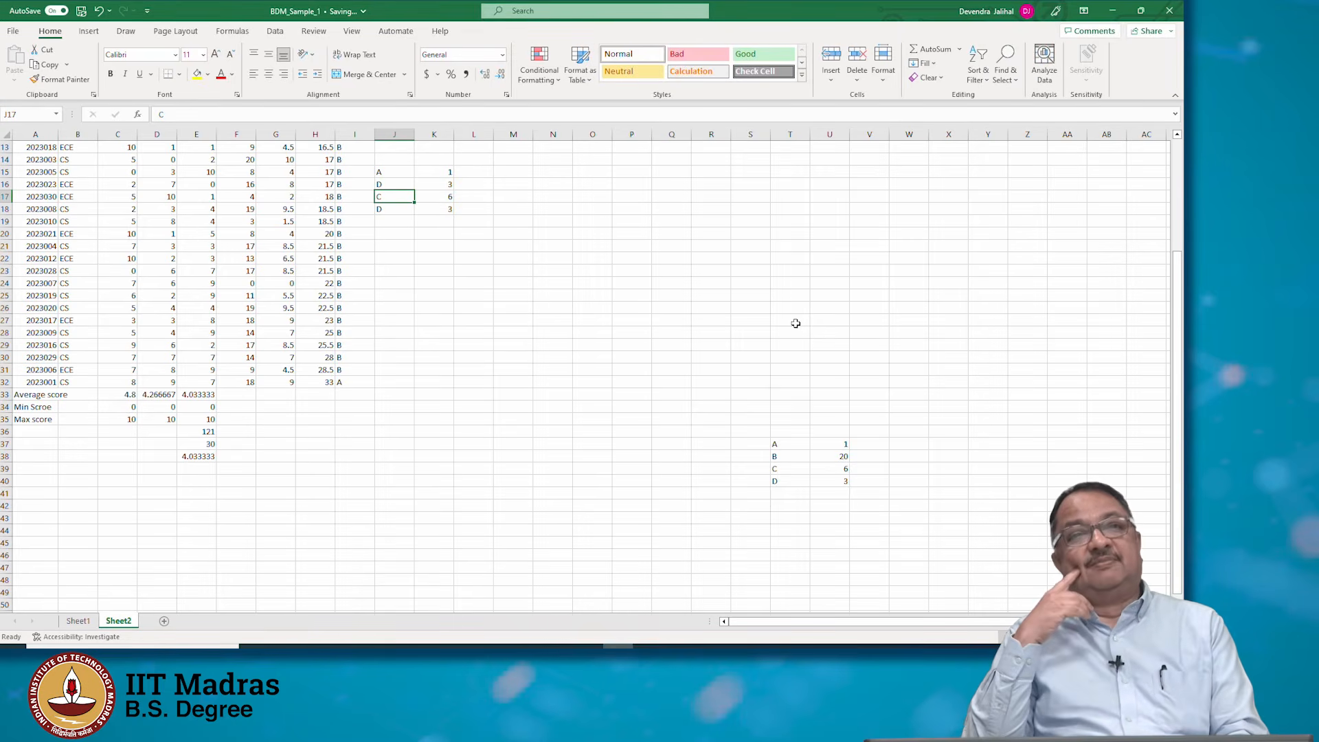
Restore the grade label in J16 to B
{"action": "key", "text": "Up"}
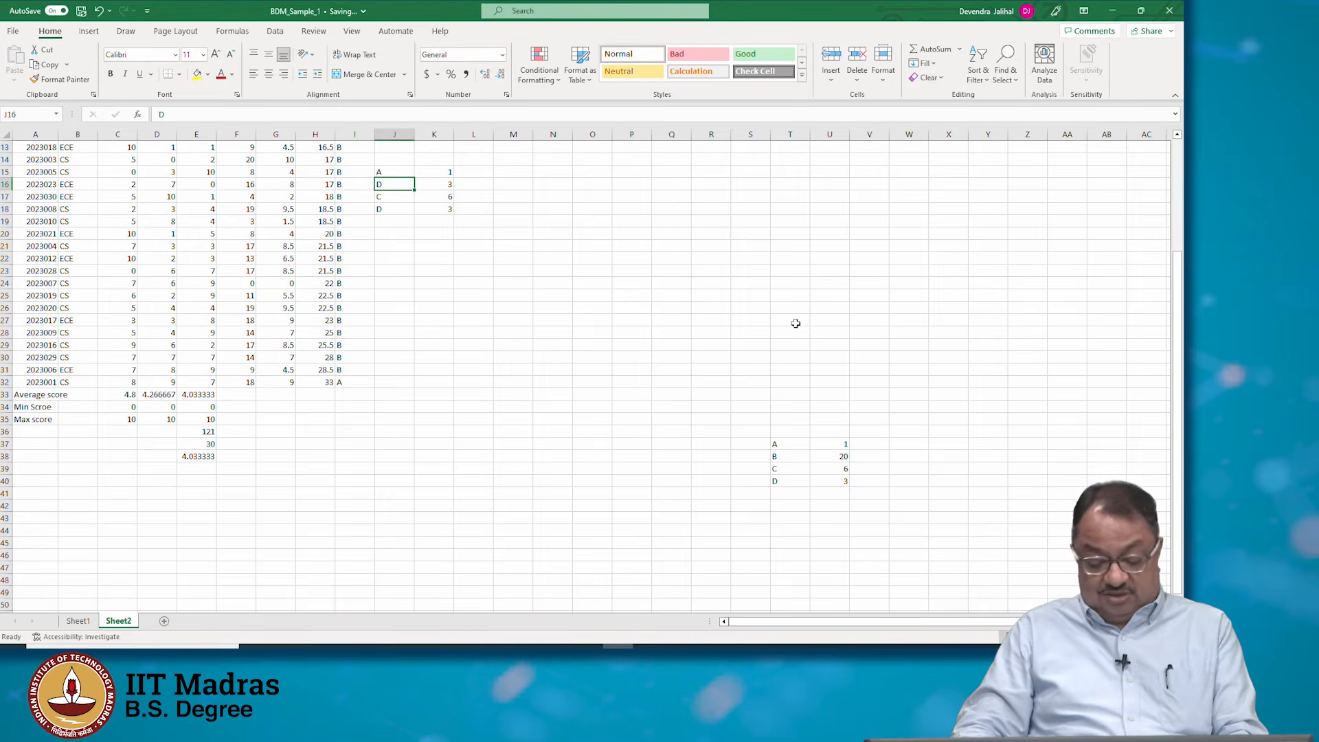
{"action": "type", "text": "B"}
{"action": "key", "text": "Return"}
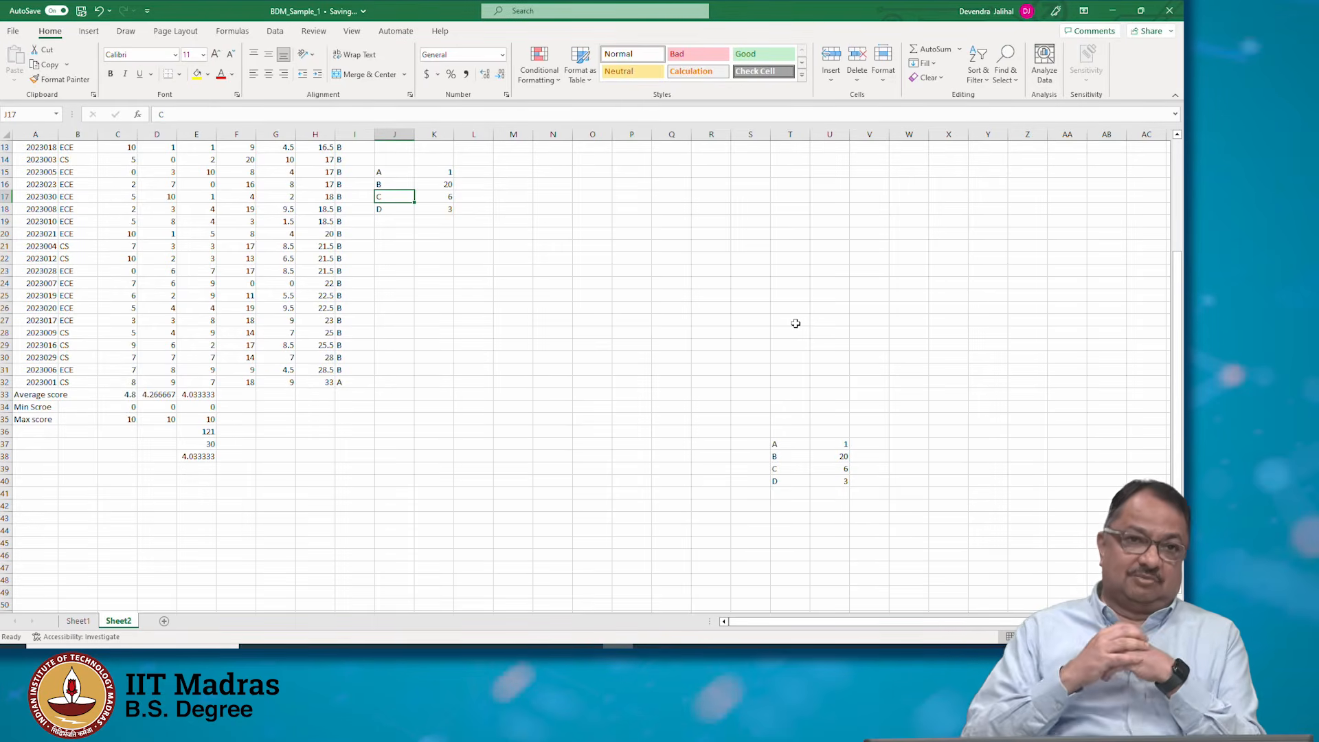
Sort the student table A2:H32 by Roll No, smallest to largest, using a custom sort
{"action": "key", "text": "Down"}
{"action": "key", "text": "Down"}
{"action": "key", "text": "Down"}
{"action": "key", "text": "Down"}
{"action": "key", "text": "Down"}
{"action": "key", "text": "Down"}
{"action": "key", "text": "Down"}
{"action": "key", "text": "Down"}
{"action": "key", "text": "Down"}
{"action": "key", "text": "Down"}
{"action": "key", "text": "Down"}
{"action": "key", "text": "Down"}
{"action": "key", "text": "Down"}
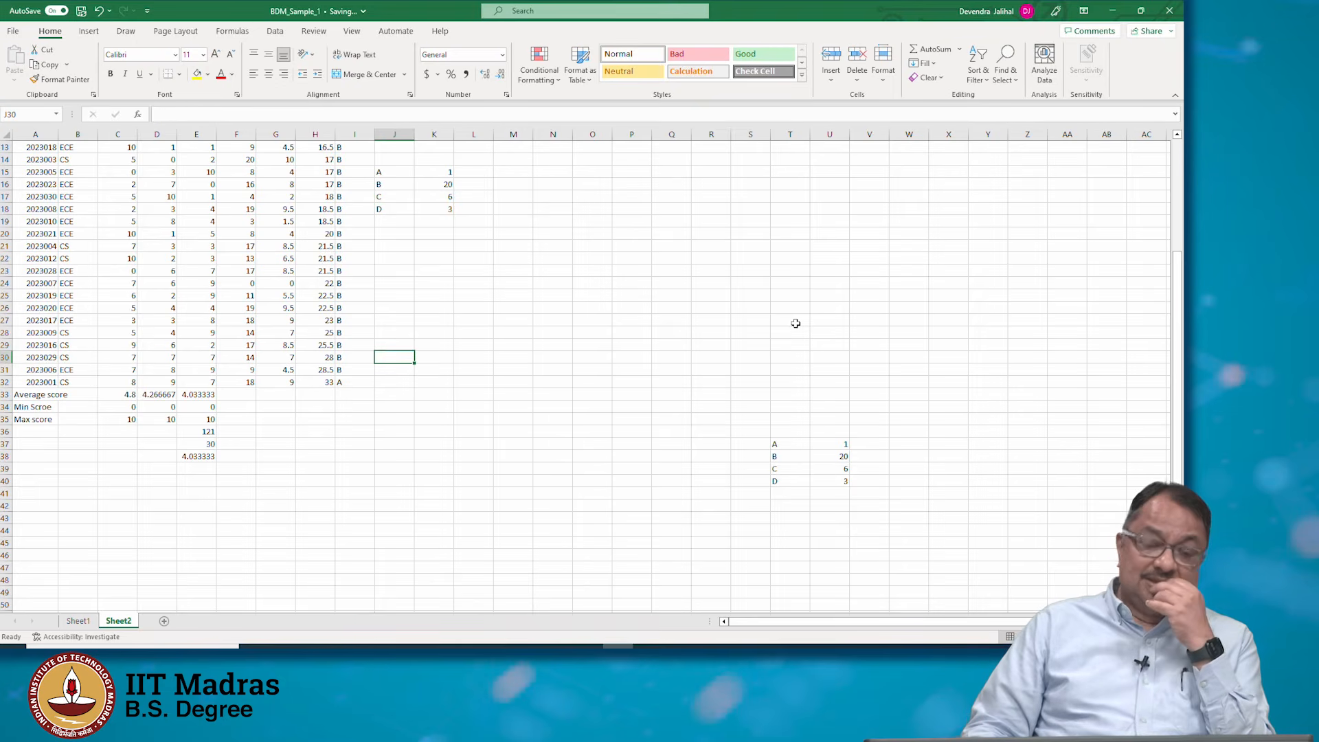
{"action": "key", "text": "Up"}
{"action": "key", "text": "Up"}
{"action": "key", "text": "Up"}
{"action": "key", "text": "Up"}
{"action": "key", "text": "Up"}
{"action": "key", "text": "Up"}
{"action": "key", "text": "Up"}
{"action": "key", "text": "Up"}
{"action": "key", "text": "Up"}
{"action": "key", "text": "Up"}
{"action": "key", "text": "Up"}
{"action": "key", "text": "Up"}
{"action": "key", "text": "Up"}
{"action": "key", "text": "Up"}
{"action": "key", "text": "Up"}
{"action": "key", "text": "Up"}
{"action": "key", "text": "Up"}
{"action": "key", "text": "Up"}
{"action": "key", "text": "Up"}
{"action": "key", "text": "Up"}
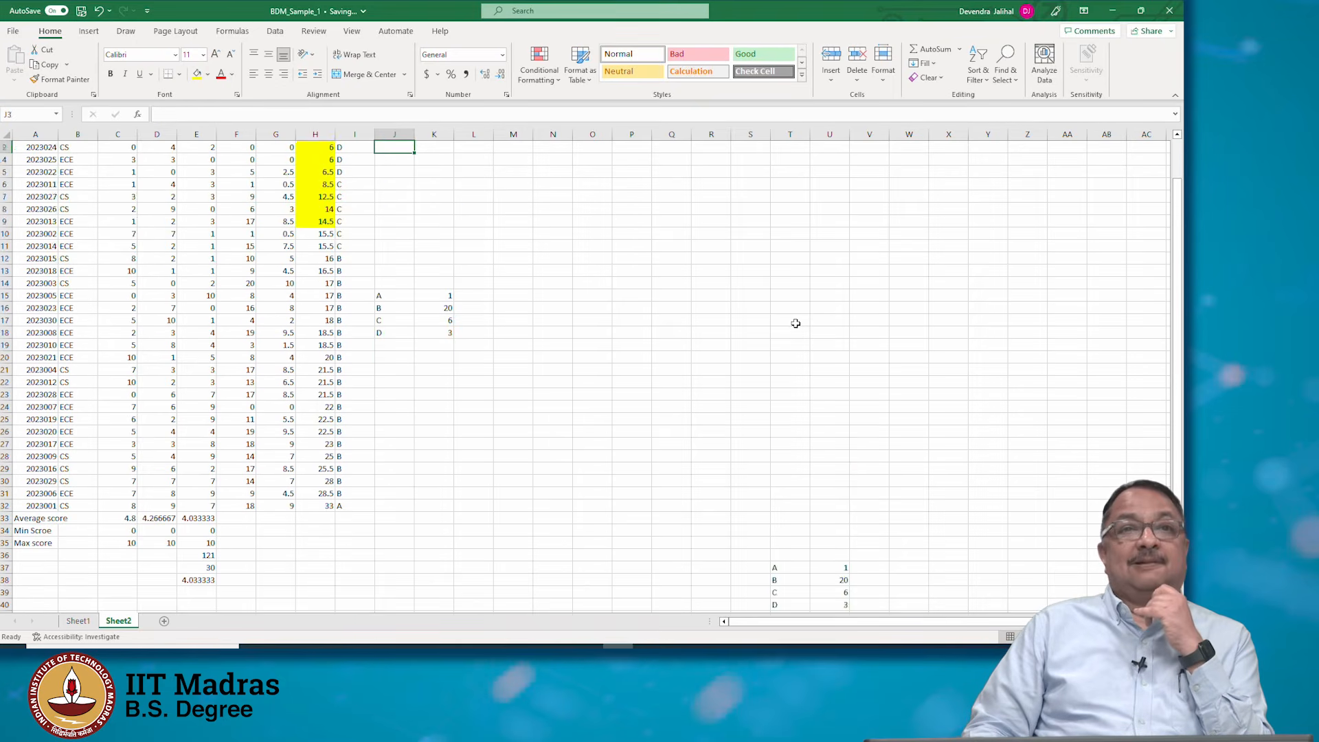
{"action": "key", "text": "Left"}
{"action": "key", "text": "Left"}
{"action": "key", "text": "Left"}
{"action": "key", "text": "Left"}
{"action": "key", "text": "Left"}
{"action": "key", "text": "Left"}
{"action": "key", "text": "Left"}
{"action": "key", "text": "Left"}
{"action": "key", "text": "Left"}
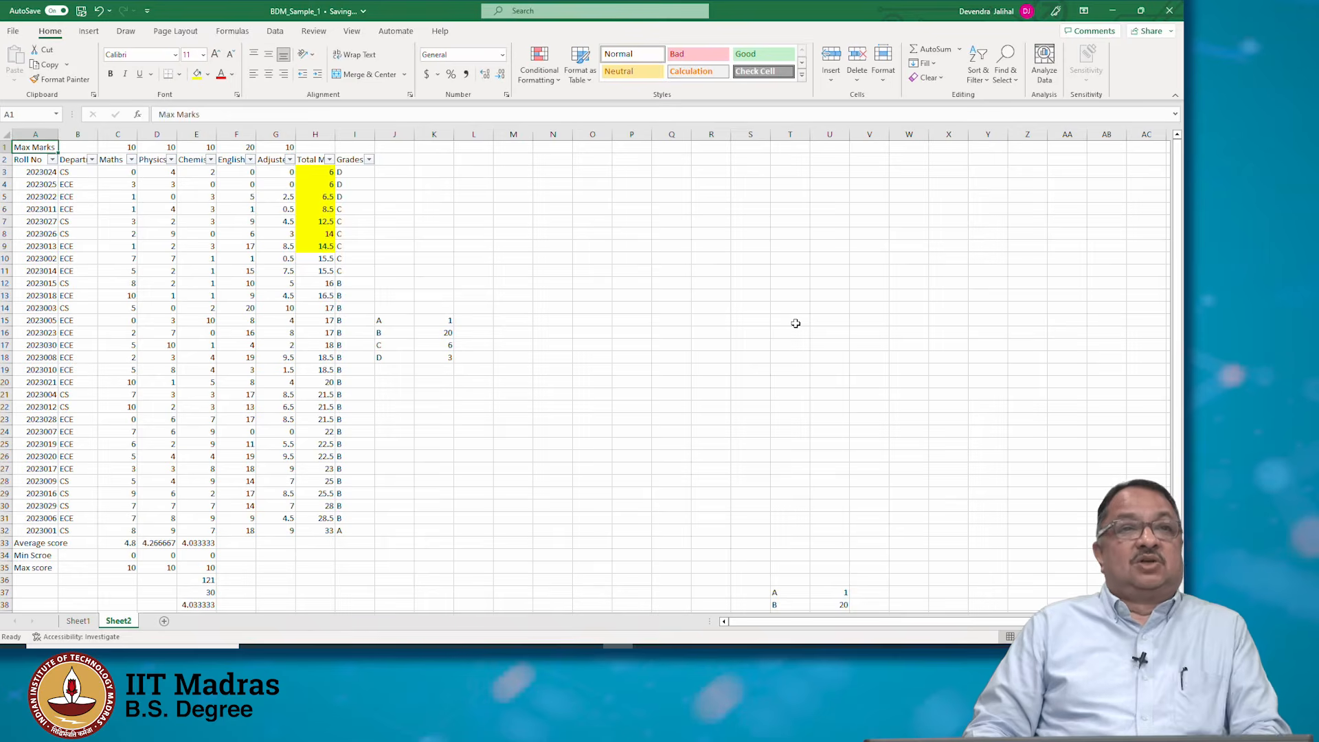
{"action": "key", "text": "Down"}
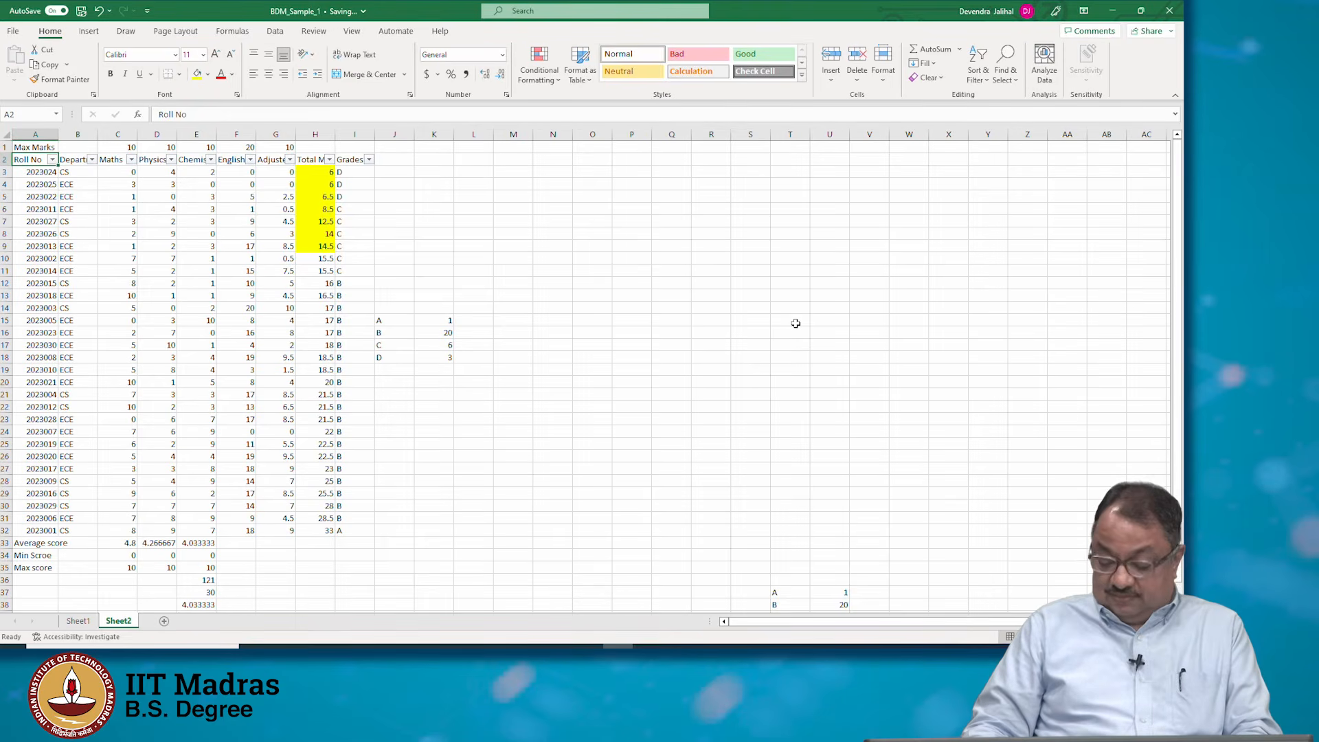
{"action": "key", "text": "shift+Right"}
{"action": "key", "text": "shift+Right"}
{"action": "key", "text": "shift+Right"}
{"action": "key", "text": "shift+Right"}
{"action": "key", "text": "shift+Right"}
{"action": "key", "text": "shift+Right"}
{"action": "key", "text": "shift+Right"}
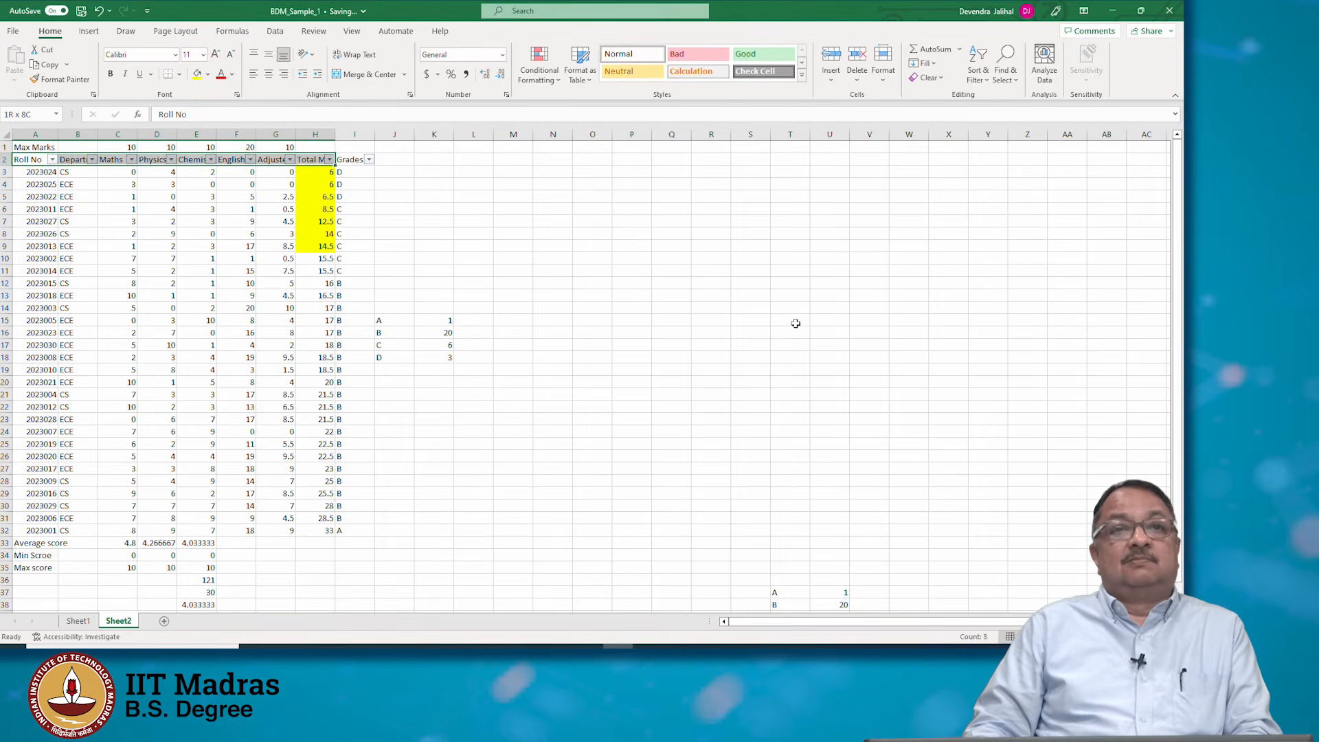
{"action": "key", "text": "shift+Down"}
{"action": "key", "text": "shift+Down"}
{"action": "key", "text": "shift+Down"}
{"action": "key", "text": "shift+Down"}
{"action": "key", "text": "shift+Down"}
{"action": "key", "text": "shift+Down"}
{"action": "key", "text": "shift+Down"}
{"action": "key", "text": "shift+Down"}
{"action": "key", "text": "shift+Down"}
{"action": "key", "text": "shift+Down"}
{"action": "key", "text": "shift+Down"}
{"action": "key", "text": "shift+Down"}
{"action": "key", "text": "shift+Down"}
{"action": "key", "text": "shift+Down"}
{"action": "key", "text": "shift+Down"}
{"action": "key", "text": "shift+Down"}
{"action": "key", "text": "shift+Down"}
{"action": "key", "text": "shift+Down"}
{"action": "key", "text": "shift+Down"}
{"action": "key", "text": "shift+Down"}
{"action": "key", "text": "shift+Down"}
{"action": "key", "text": "shift+Down"}
{"action": "key", "text": "shift+Down"}
{"action": "key", "text": "shift+Down"}
{"action": "key", "text": "shift+Down"}
{"action": "key", "text": "shift+Down"}
{"action": "key", "text": "shift+Down"}
{"action": "key", "text": "shift+Down"}
{"action": "key", "text": "shift+Down"}
{"action": "key", "text": "shift+Down"}
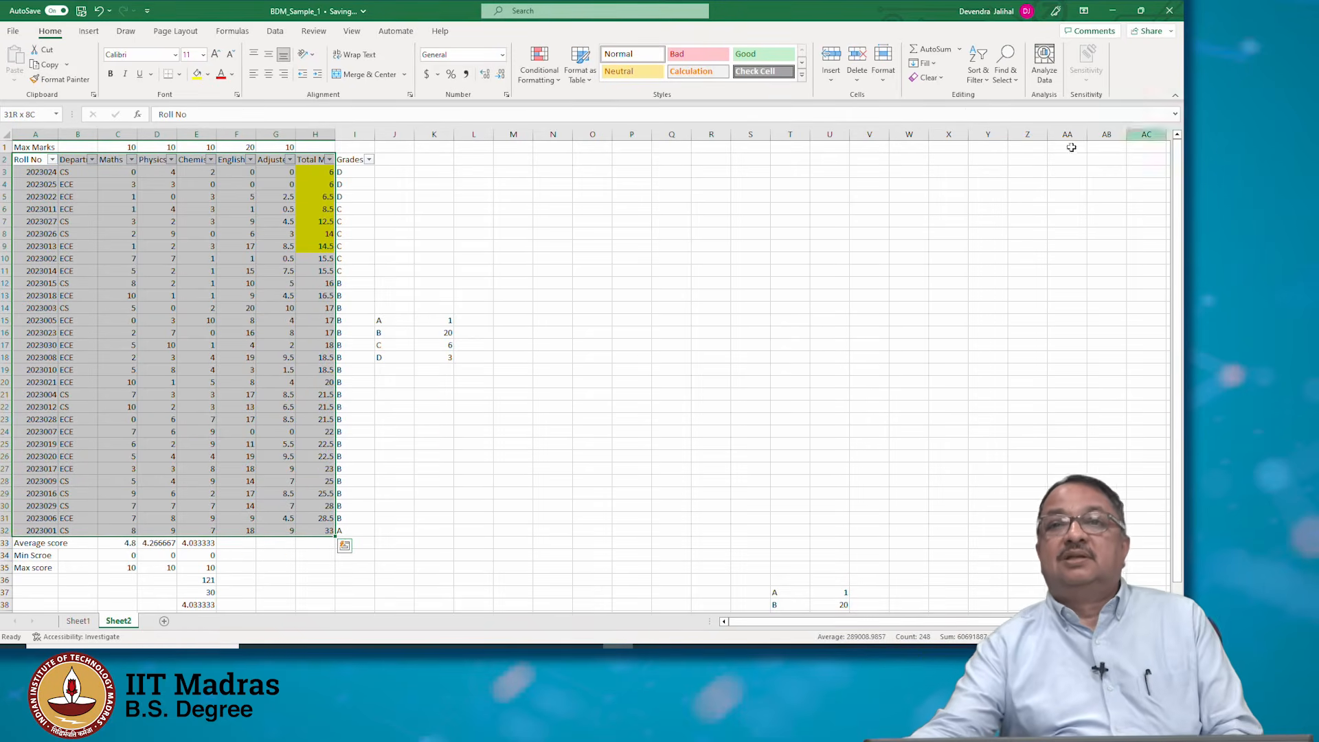
{"action": "left_click", "coordinate": [991, 66]}
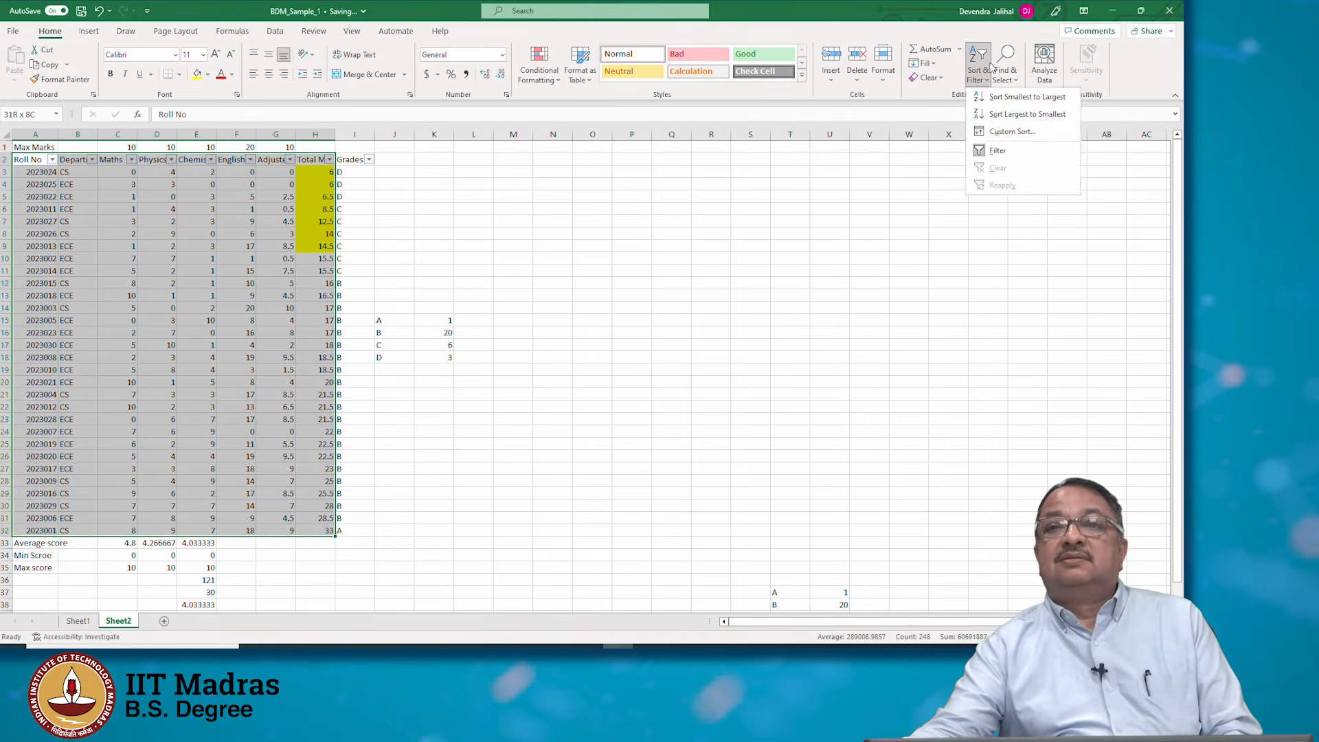
{"action": "left_click", "coordinate": [1013, 131]}
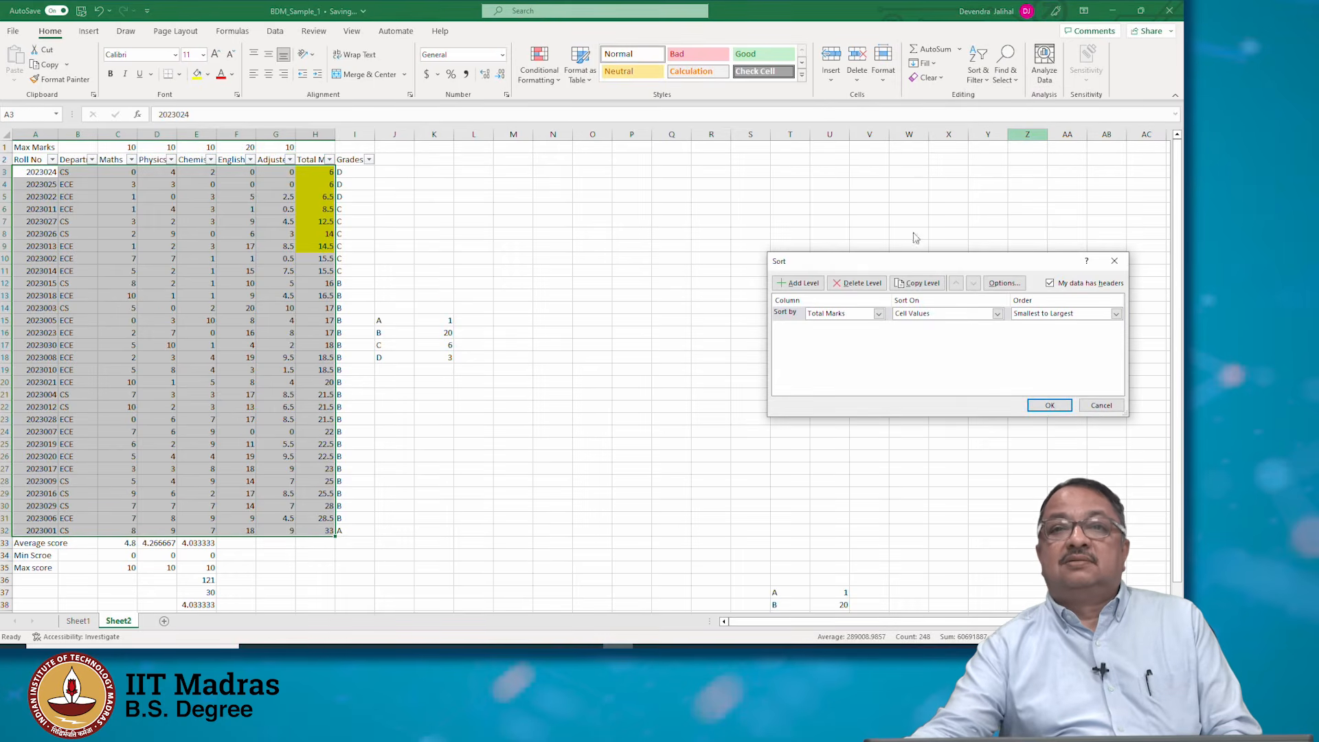
{"action": "left_click", "coordinate": [878, 314]}
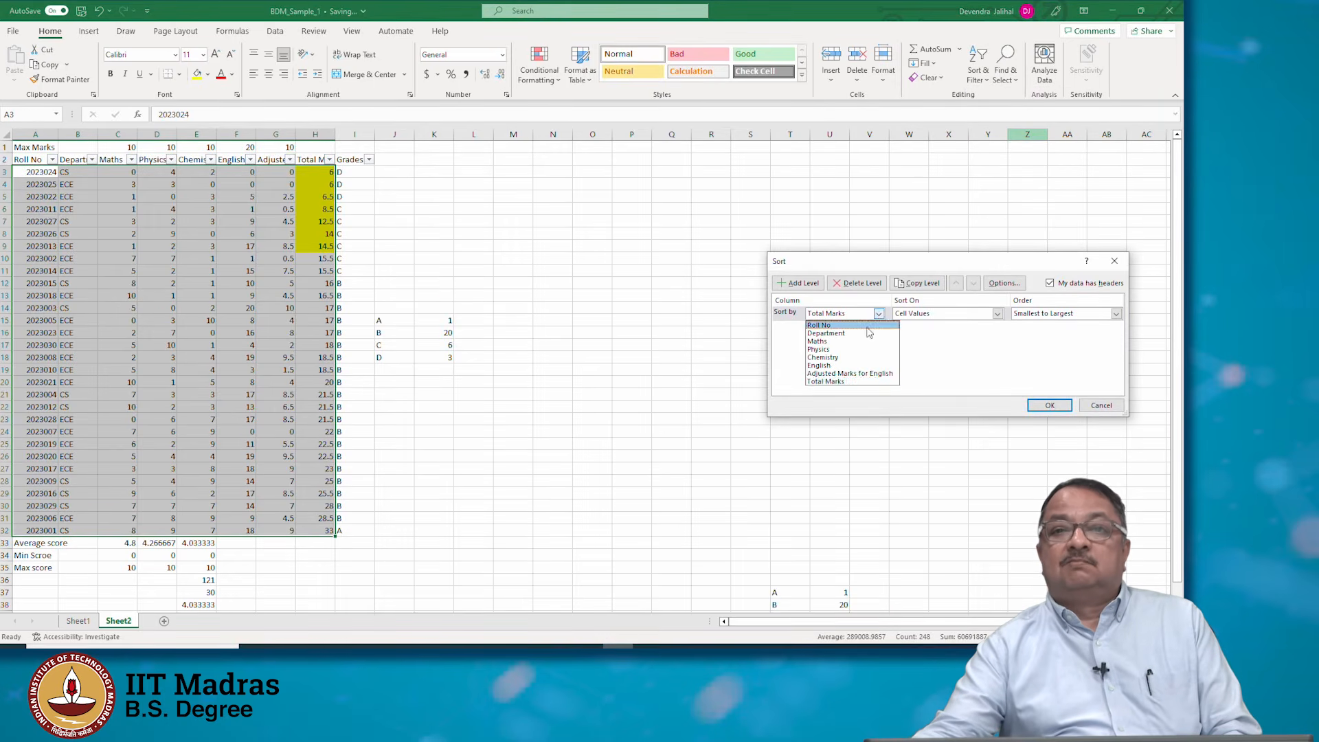
{"action": "left_click", "coordinate": [831, 325]}
{"action": "left_click", "coordinate": [1049, 405]}
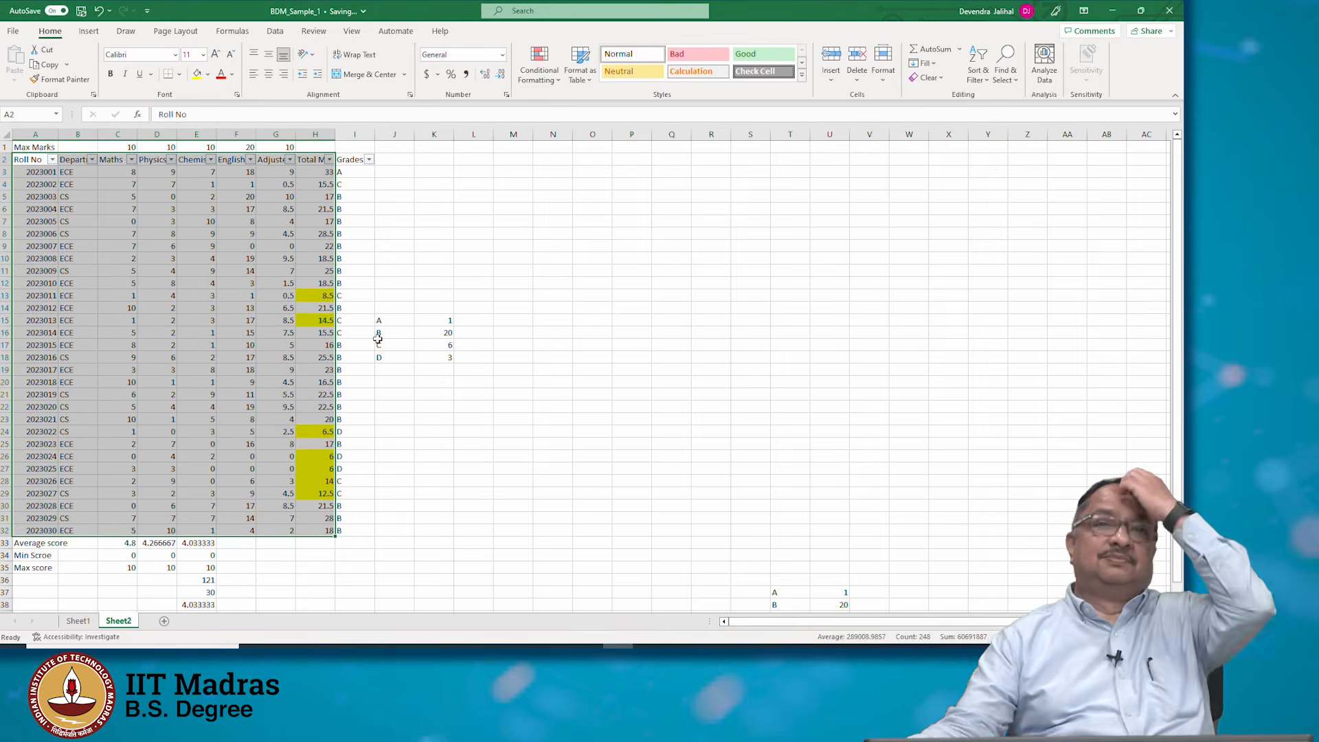
Turn off the column filters on the student table
{"action": "left_click", "coordinate": [472, 493]}
{"action": "left_click", "coordinate": [978, 71]}
{"action": "left_click", "coordinate": [1024, 154]}
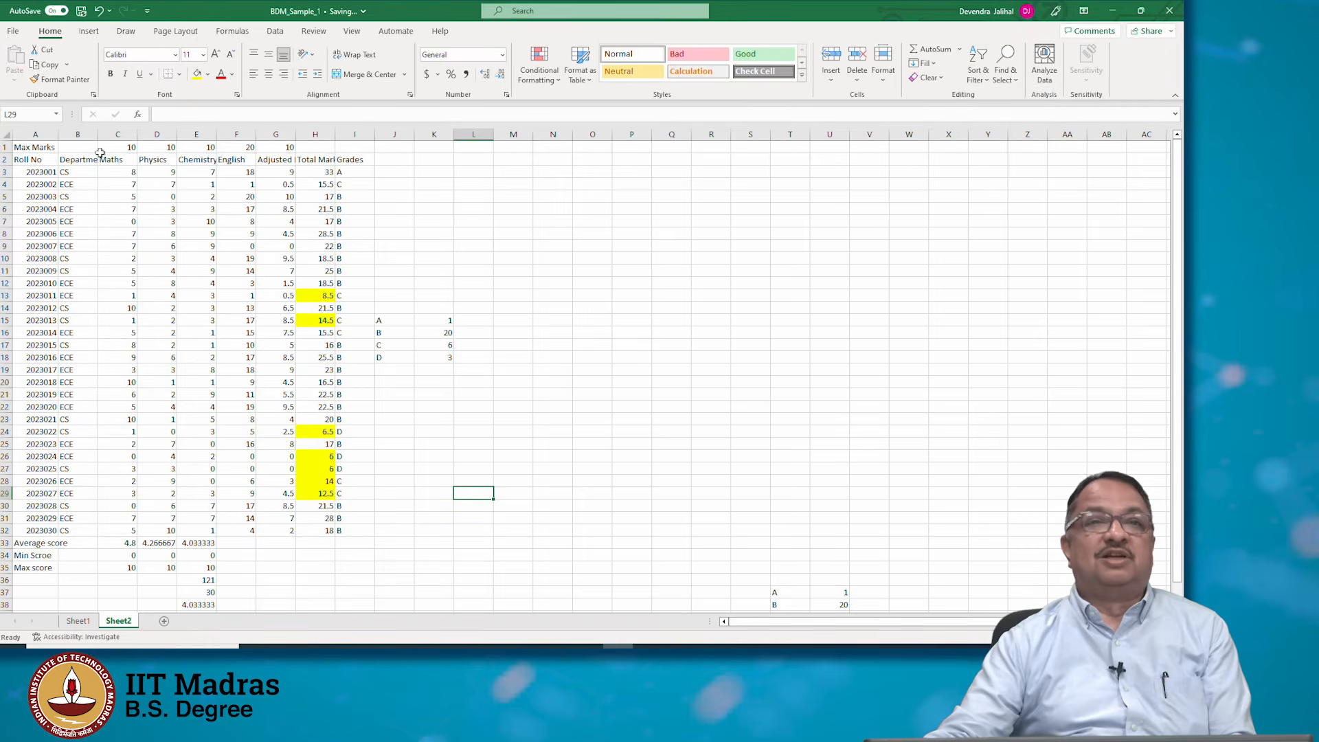
Custom-sort the table A2:I32 by Department A to Z, then by Roll No smallest to largest
{"action": "left_click_drag", "start_coordinate": [36, 157], "coordinate": [339, 532]}
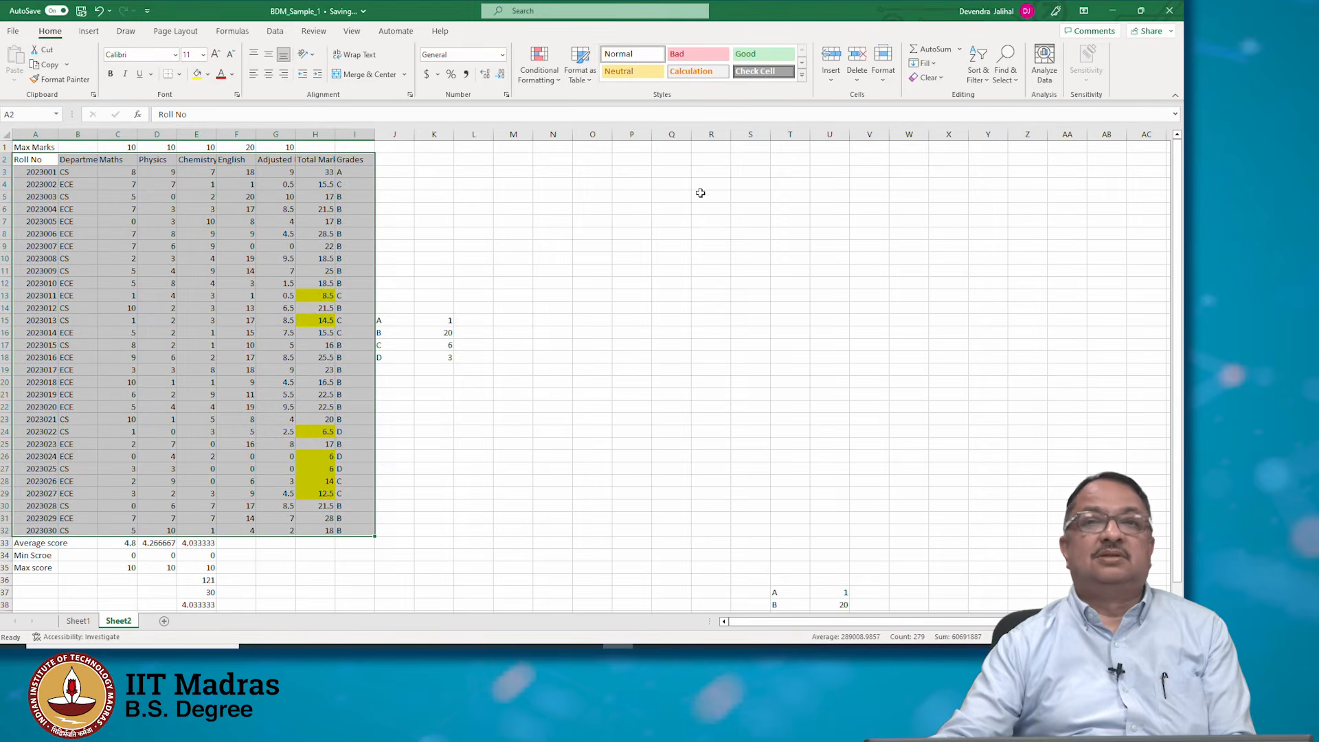
{"action": "left_click", "coordinate": [978, 72]}
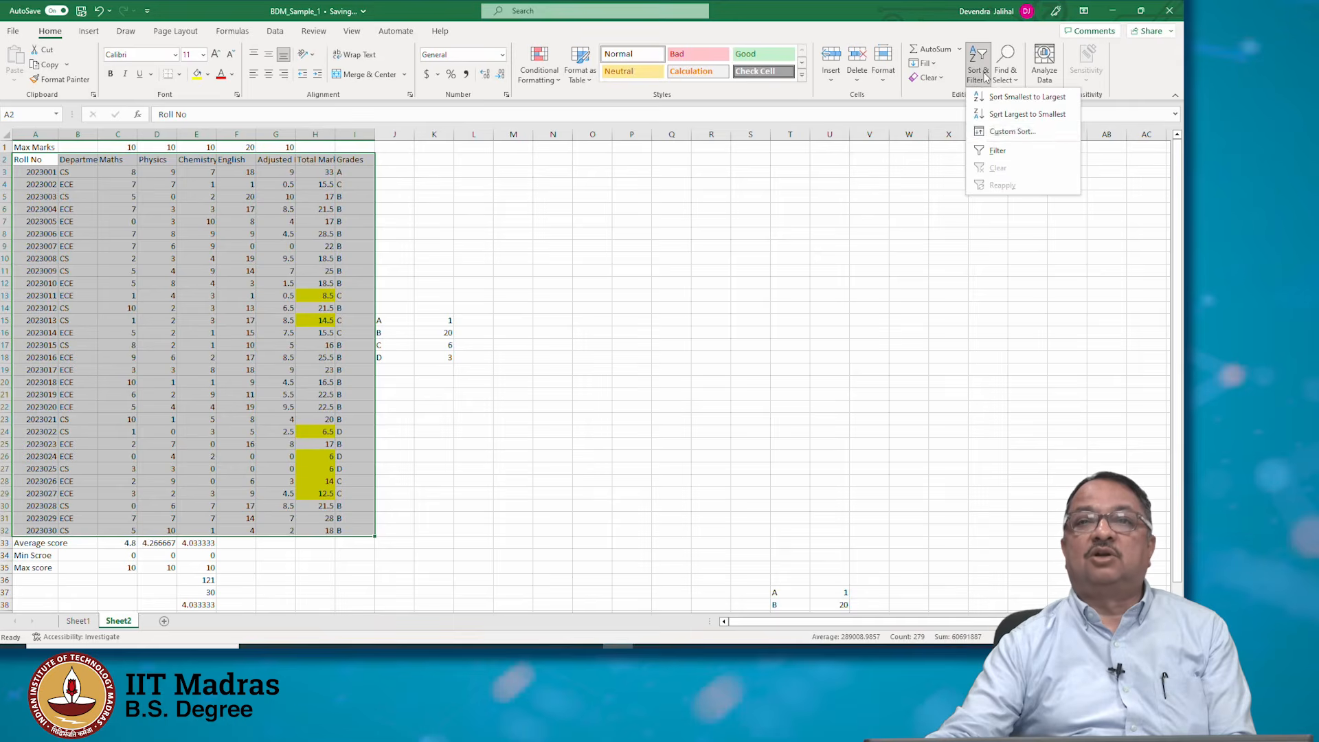
{"action": "left_click", "coordinate": [999, 132]}
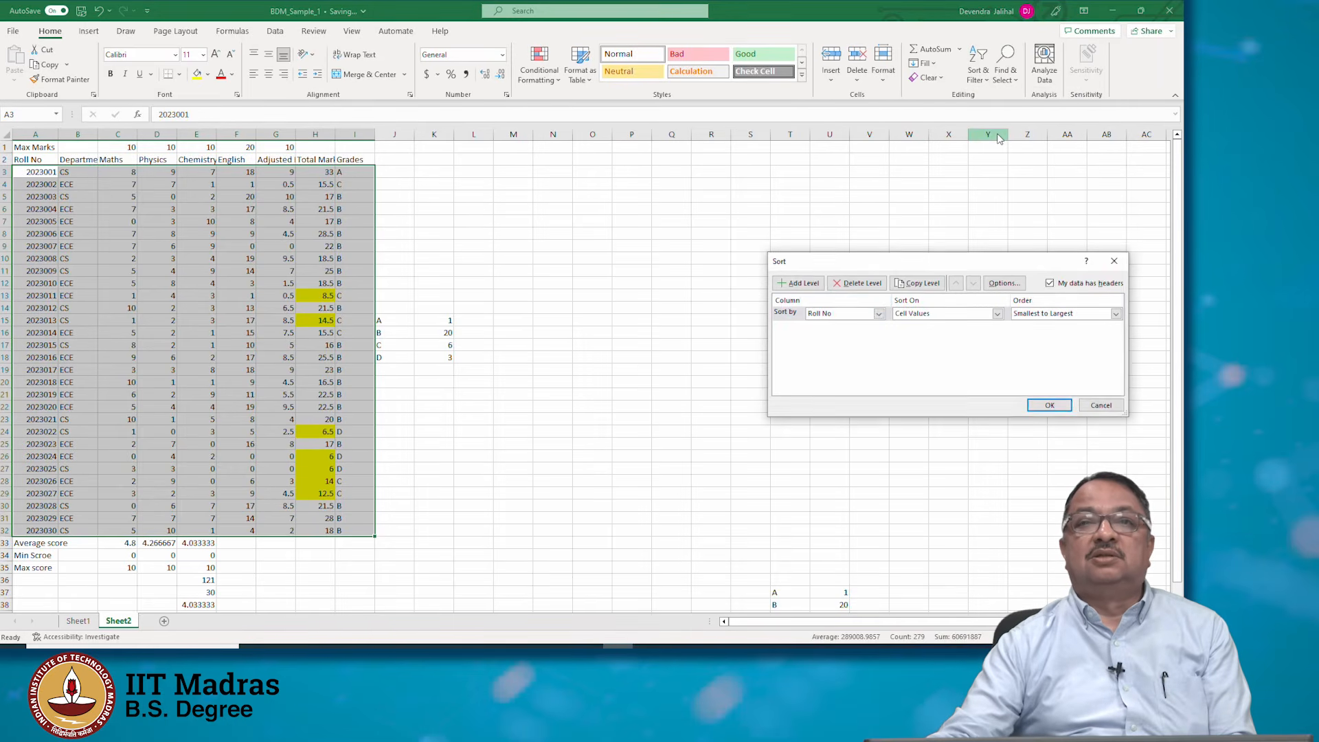
{"action": "left_click", "coordinate": [878, 314]}
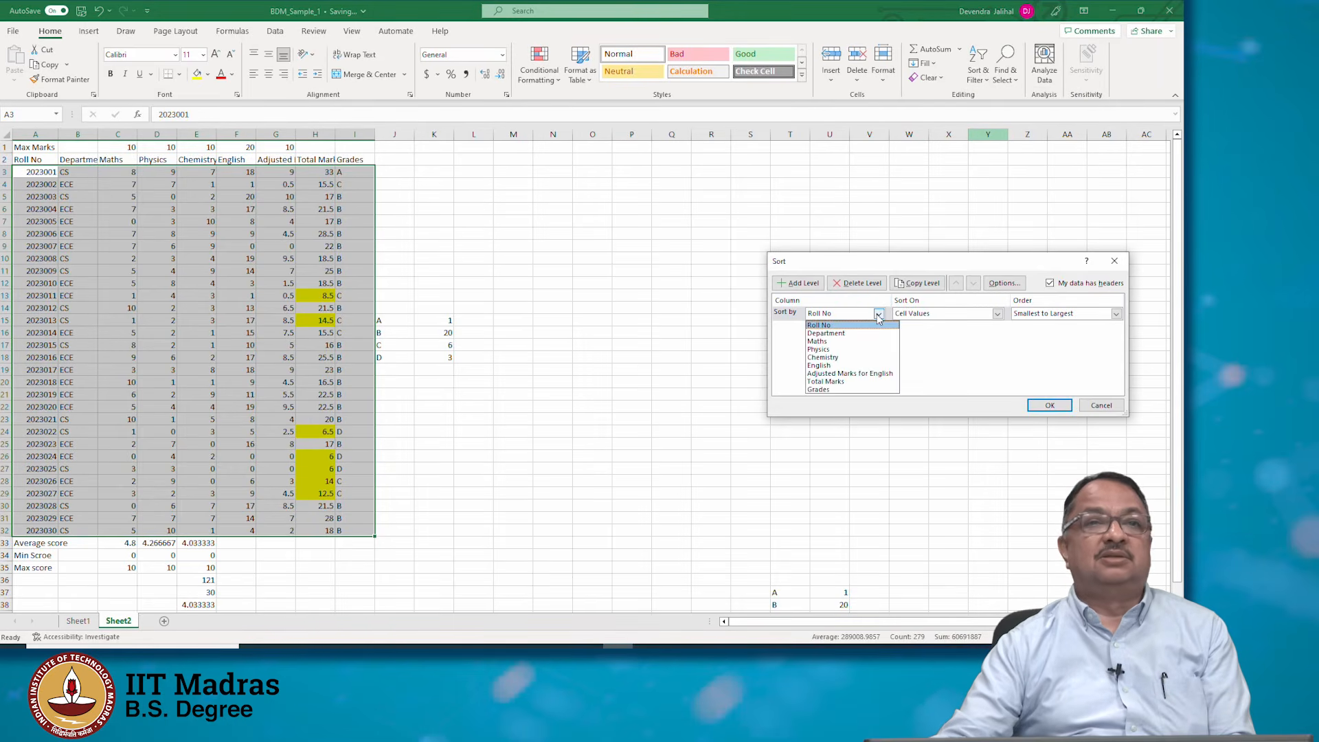
{"action": "left_click", "coordinate": [868, 335]}
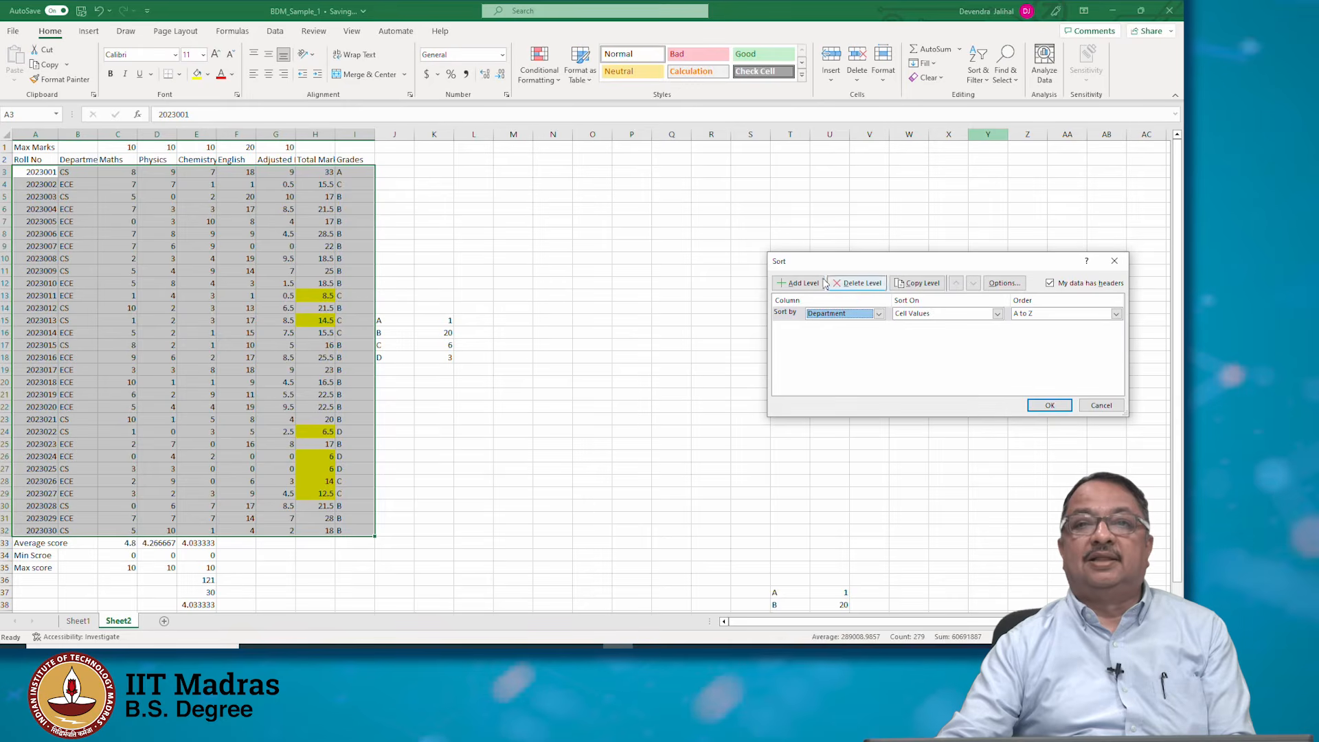
{"action": "left_click", "coordinate": [798, 283]}
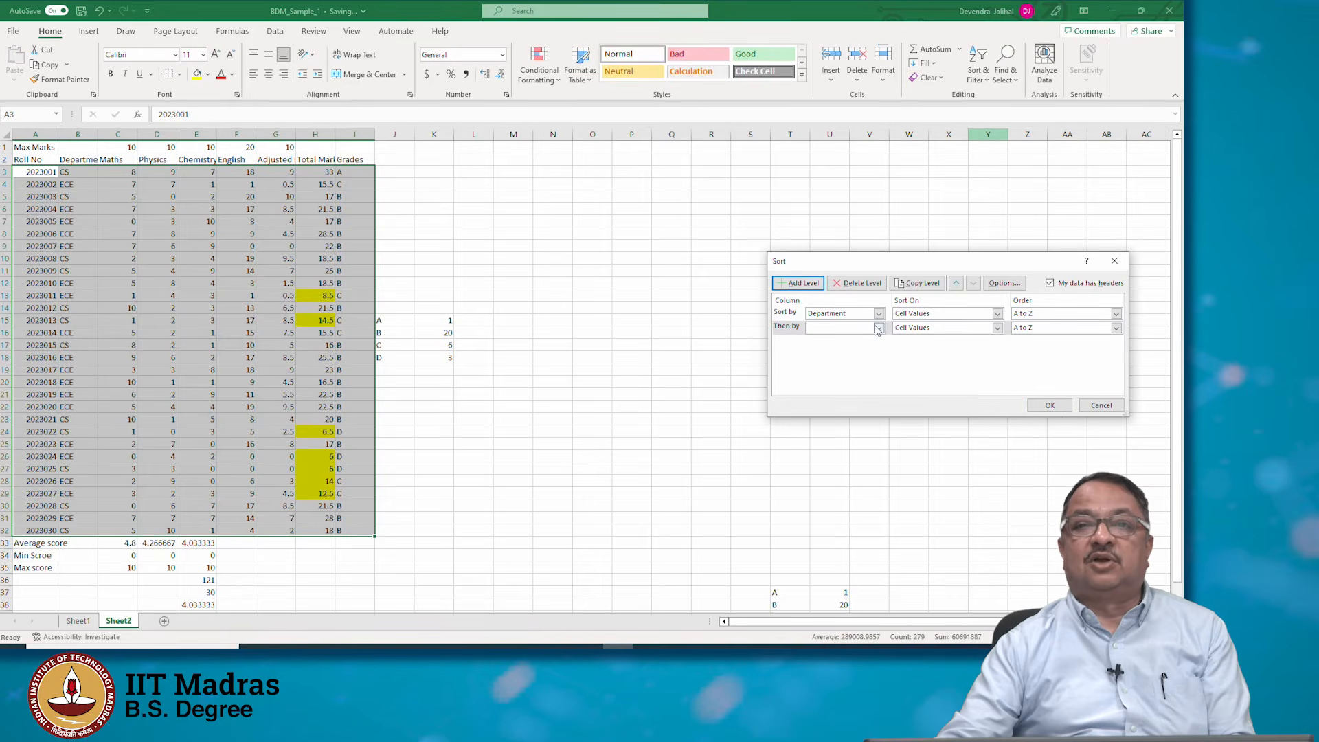
{"action": "left_click", "coordinate": [877, 328]}
{"action": "left_click", "coordinate": [862, 337]}
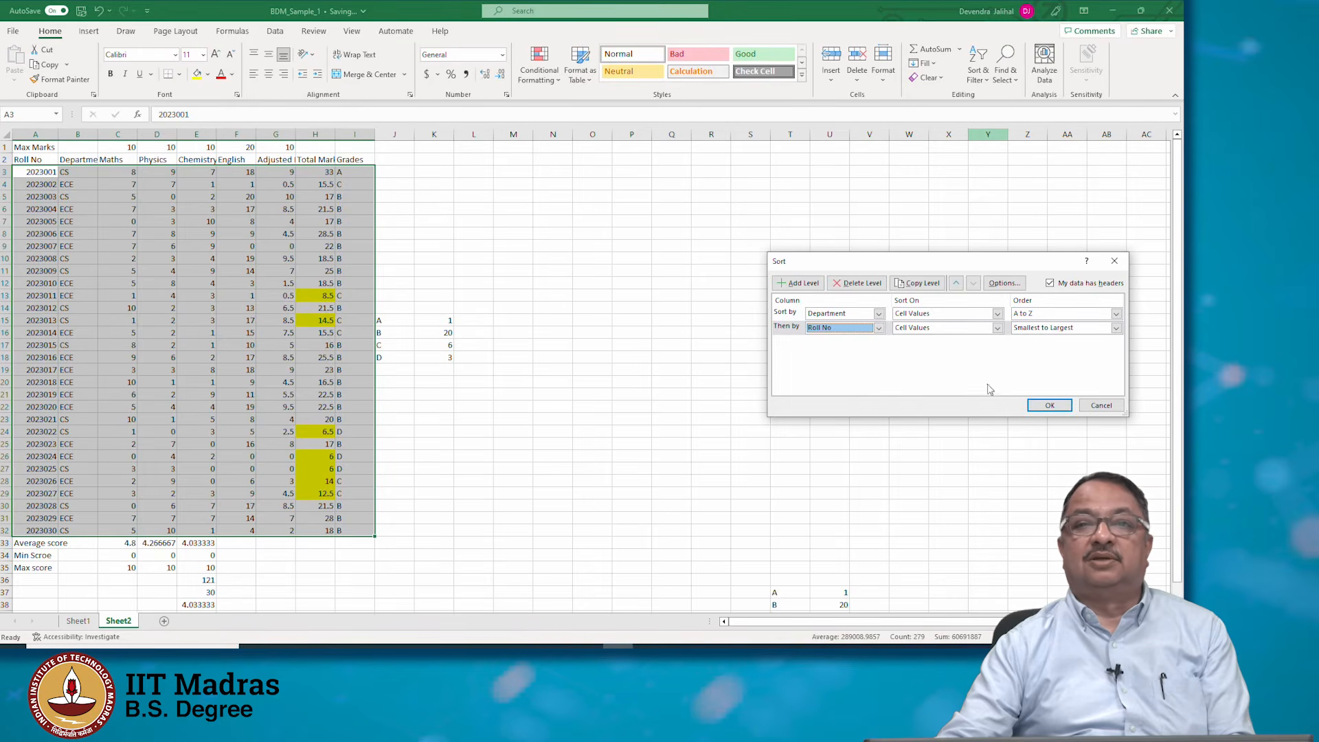
{"action": "left_click", "coordinate": [1049, 405]}
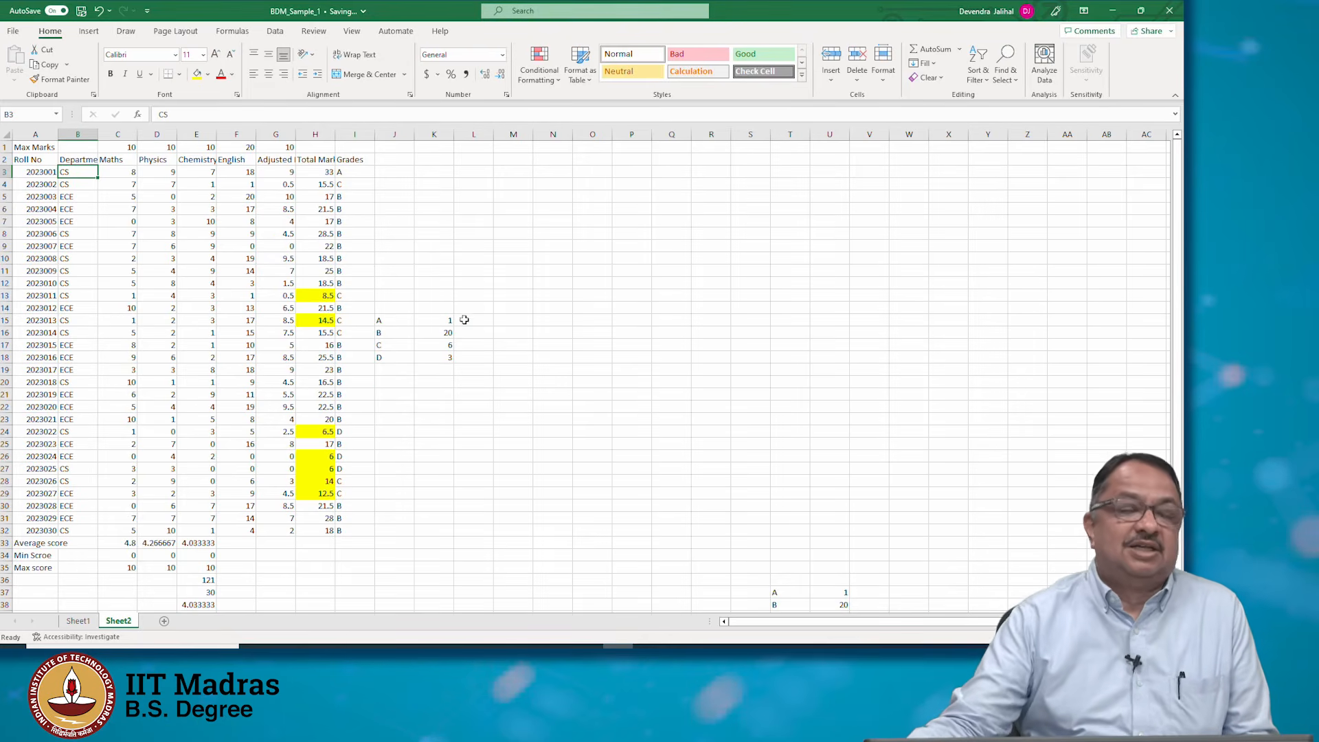
Select the student table A2:I32 for the next operation
{"action": "left_click_drag", "start_coordinate": [21, 163], "coordinate": [353, 527]}
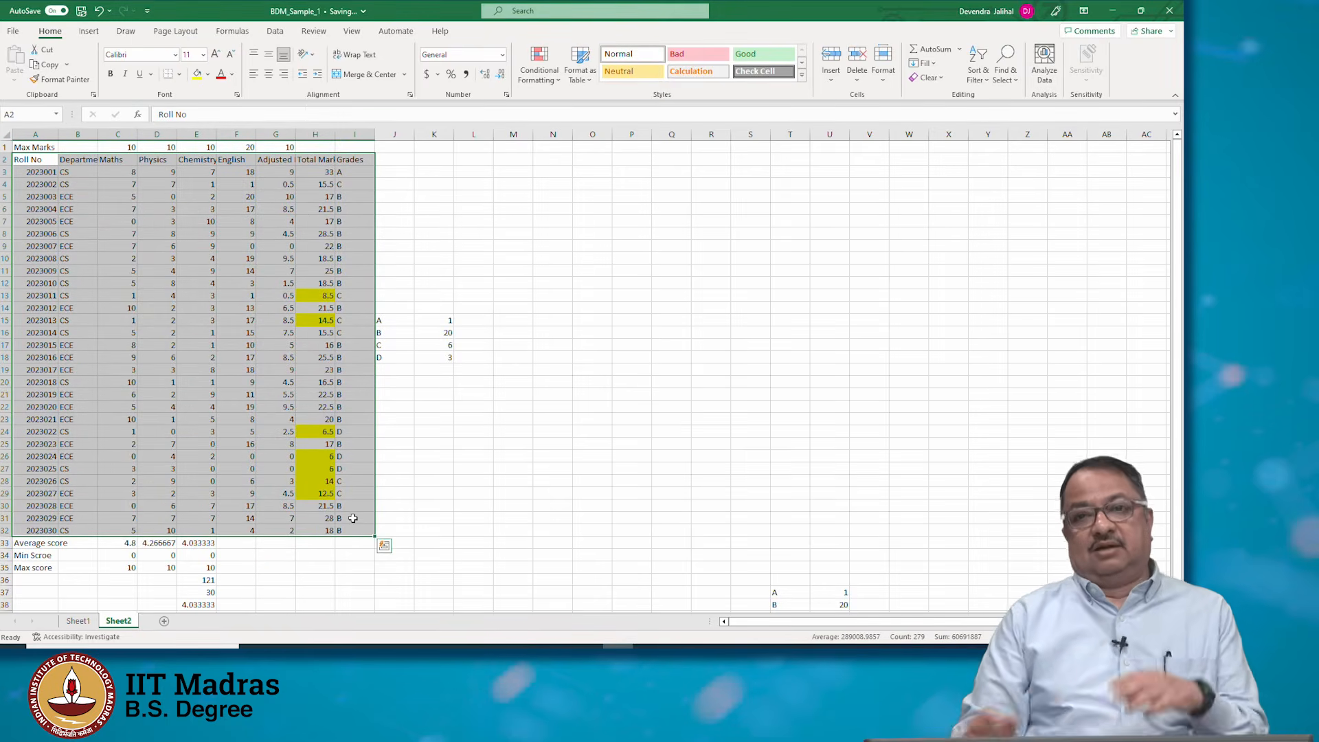
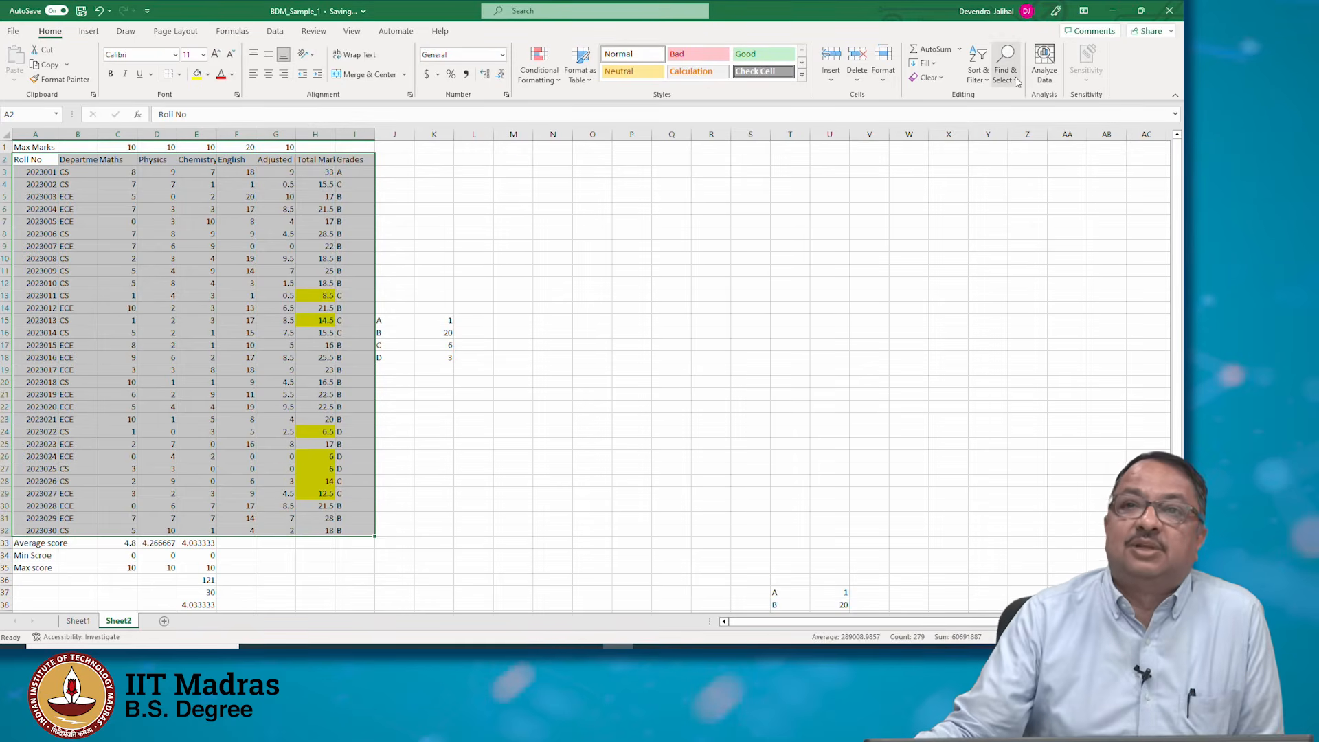
Custom-sort the table by Department A to Z, then by Total Marks smallest to largest
{"action": "left_click", "coordinate": [974, 78]}
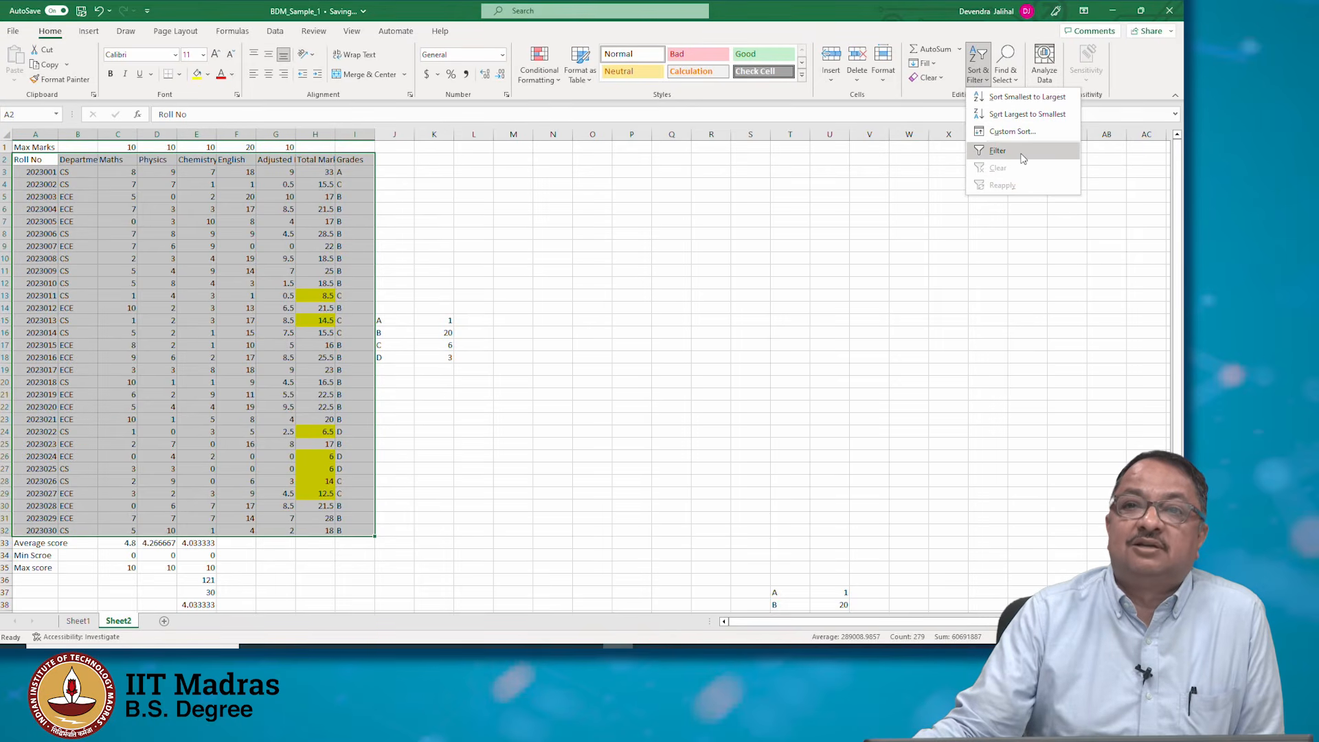
{"action": "left_click", "coordinate": [1012, 131]}
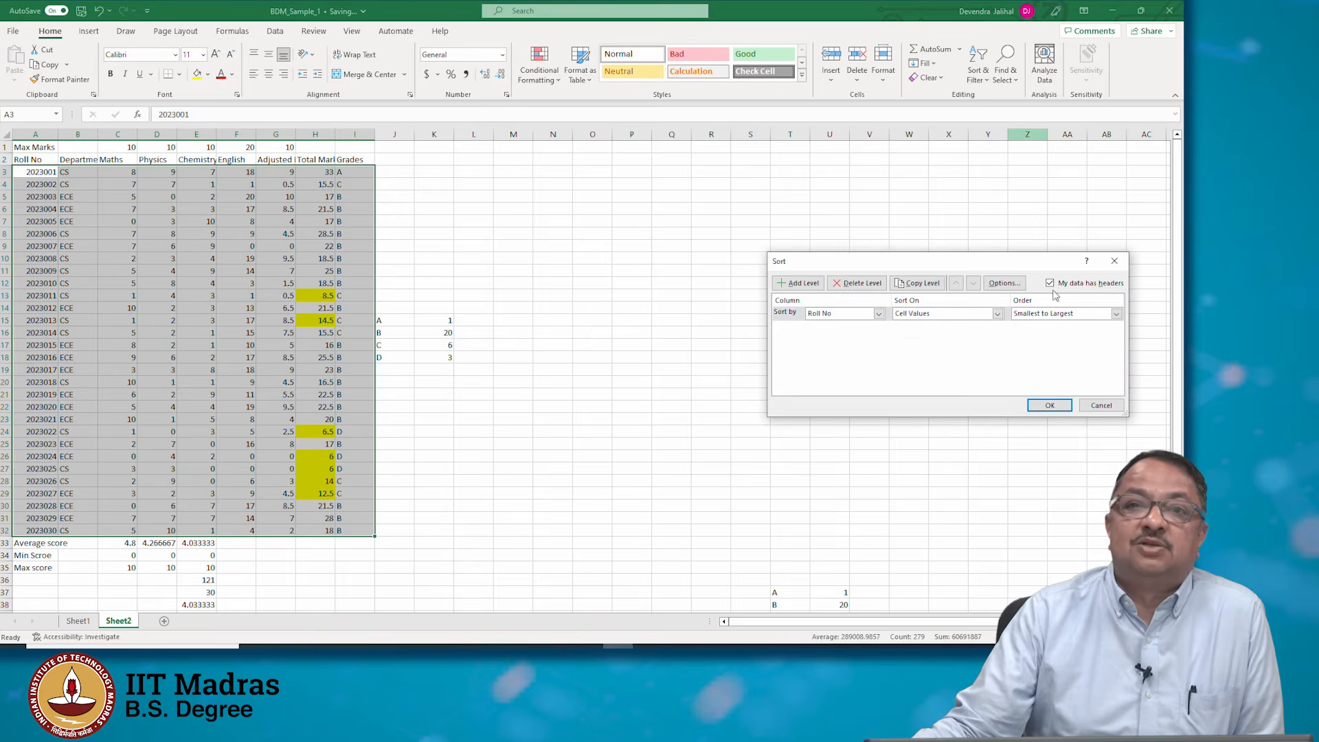
{"action": "left_click", "coordinate": [878, 313]}
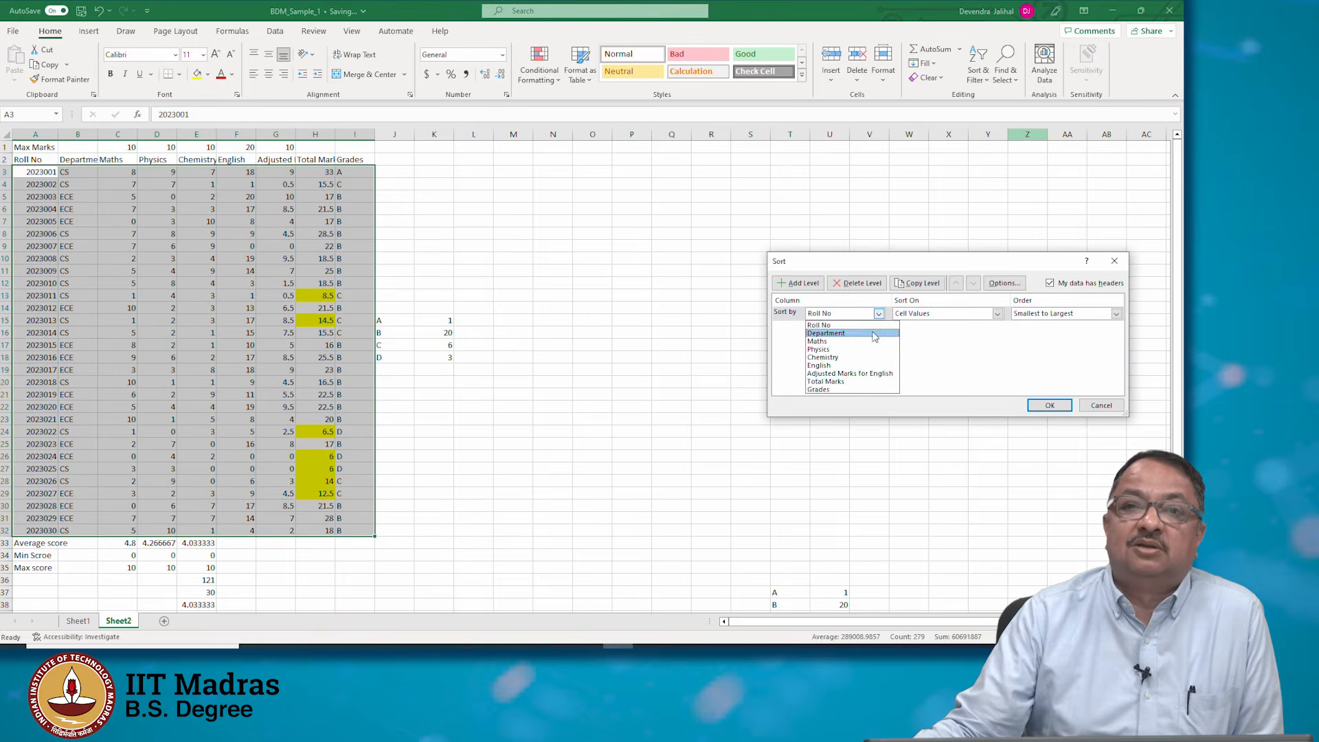
{"action": "left_click", "coordinate": [874, 334]}
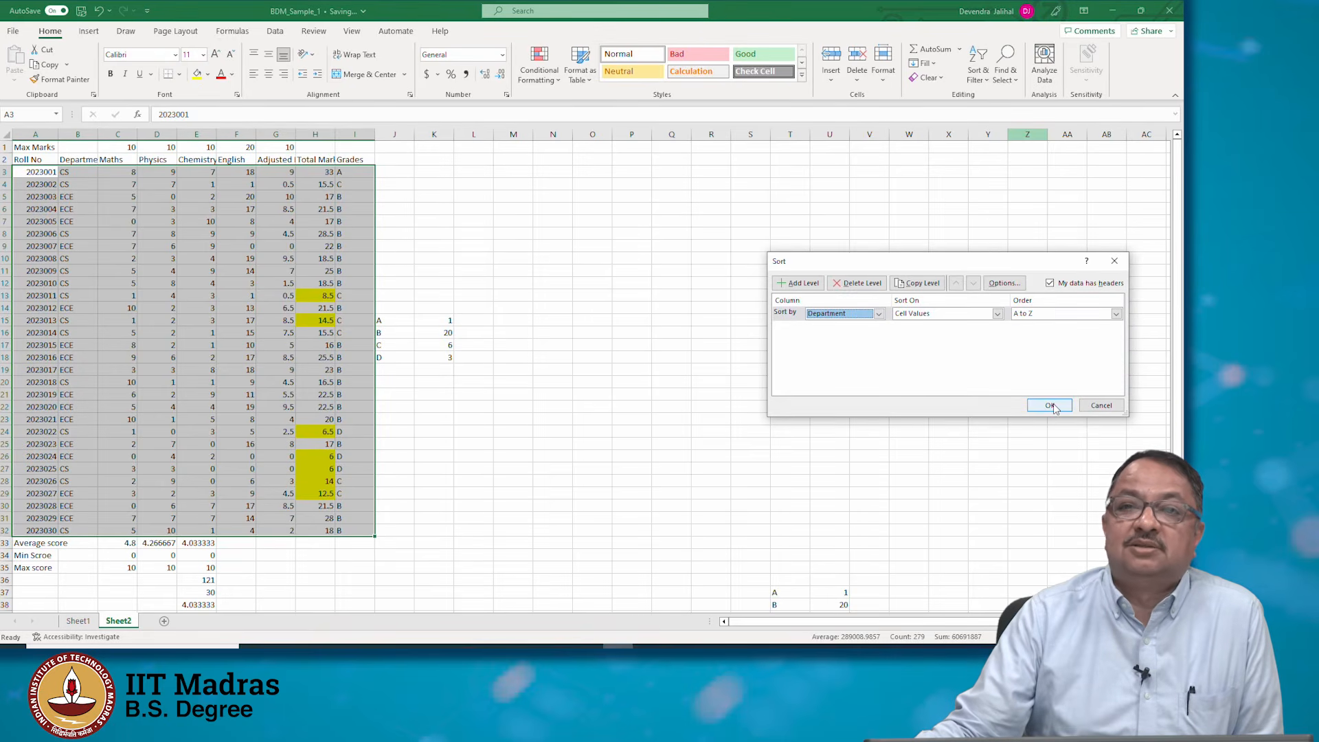
{"action": "left_click", "coordinate": [799, 283]}
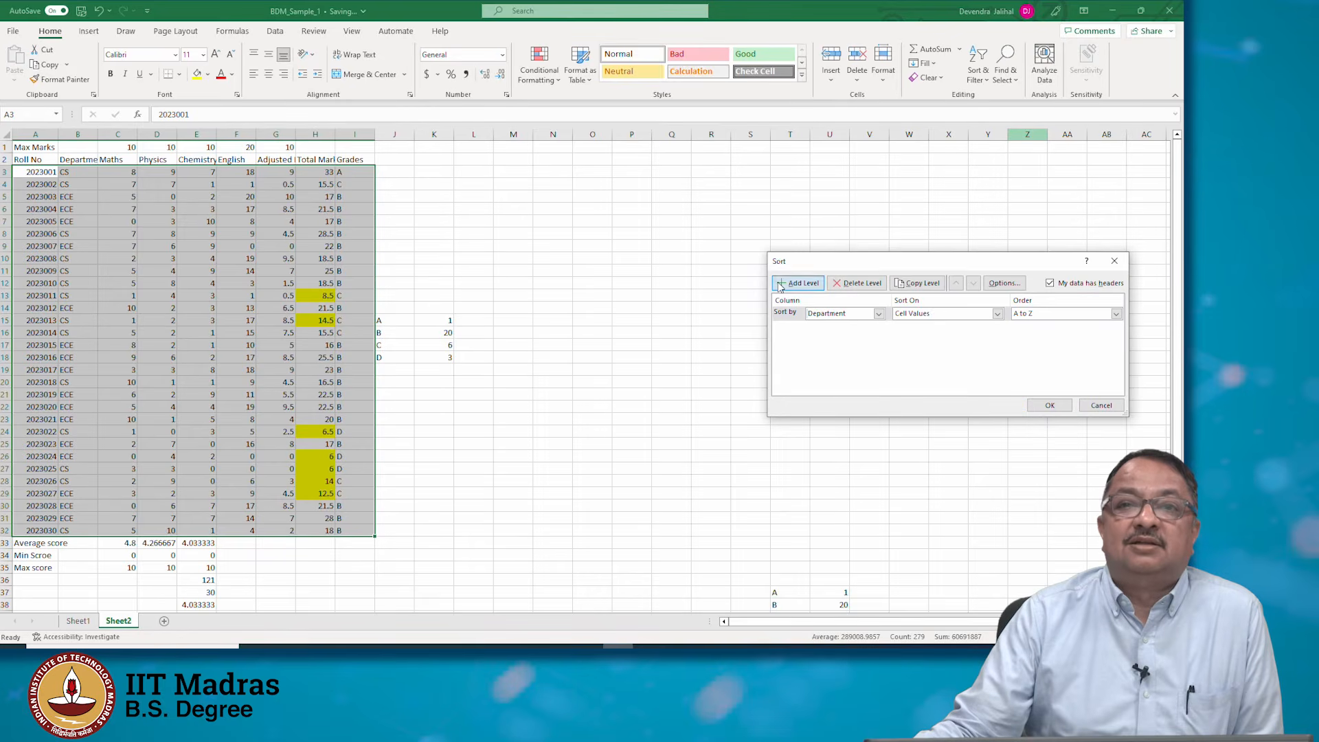
{"action": "left_click", "coordinate": [878, 328]}
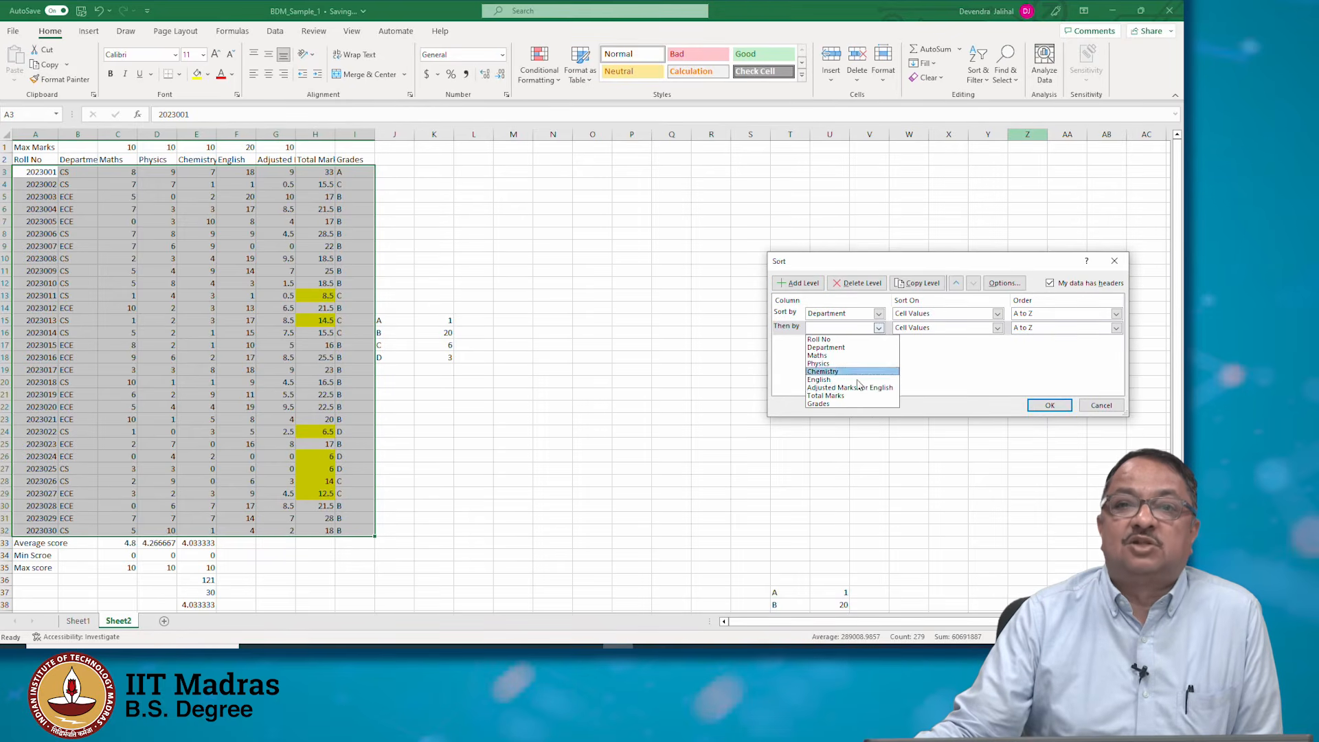
{"action": "left_click", "coordinate": [828, 396]}
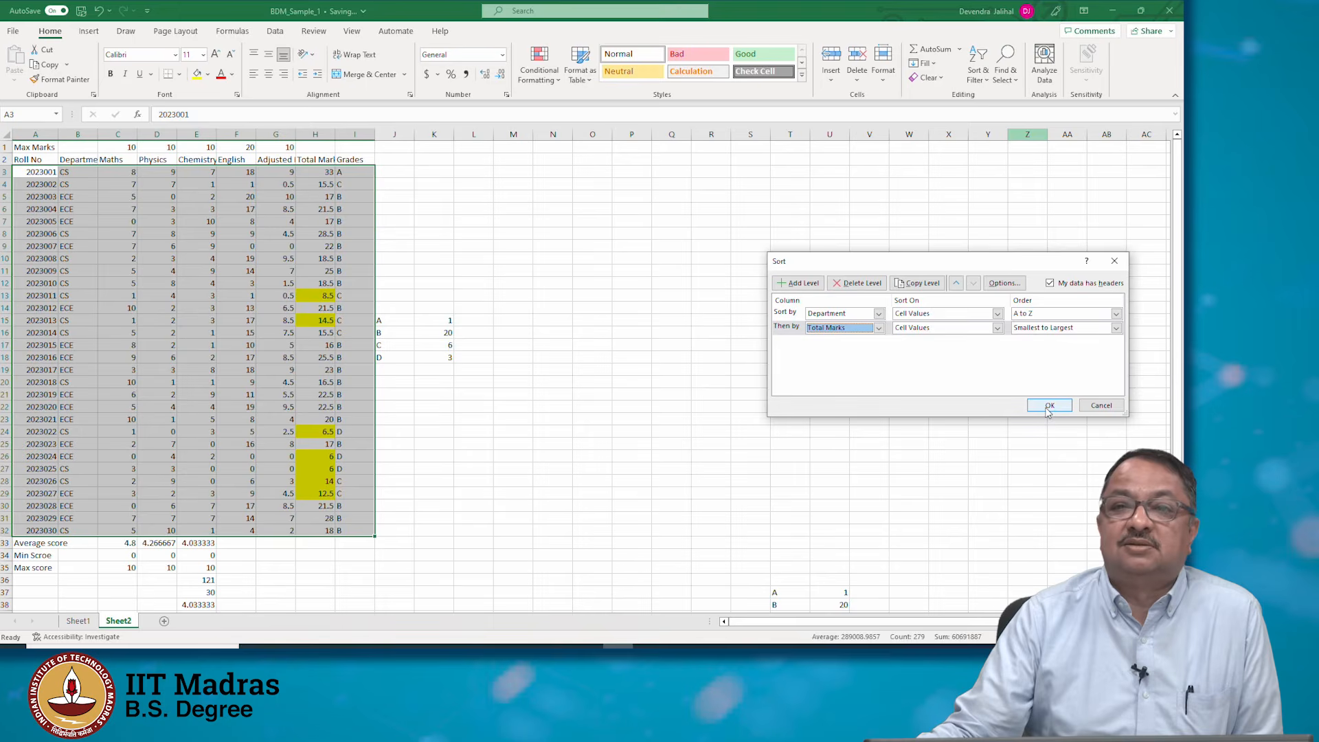
{"action": "left_click", "coordinate": [1049, 406]}
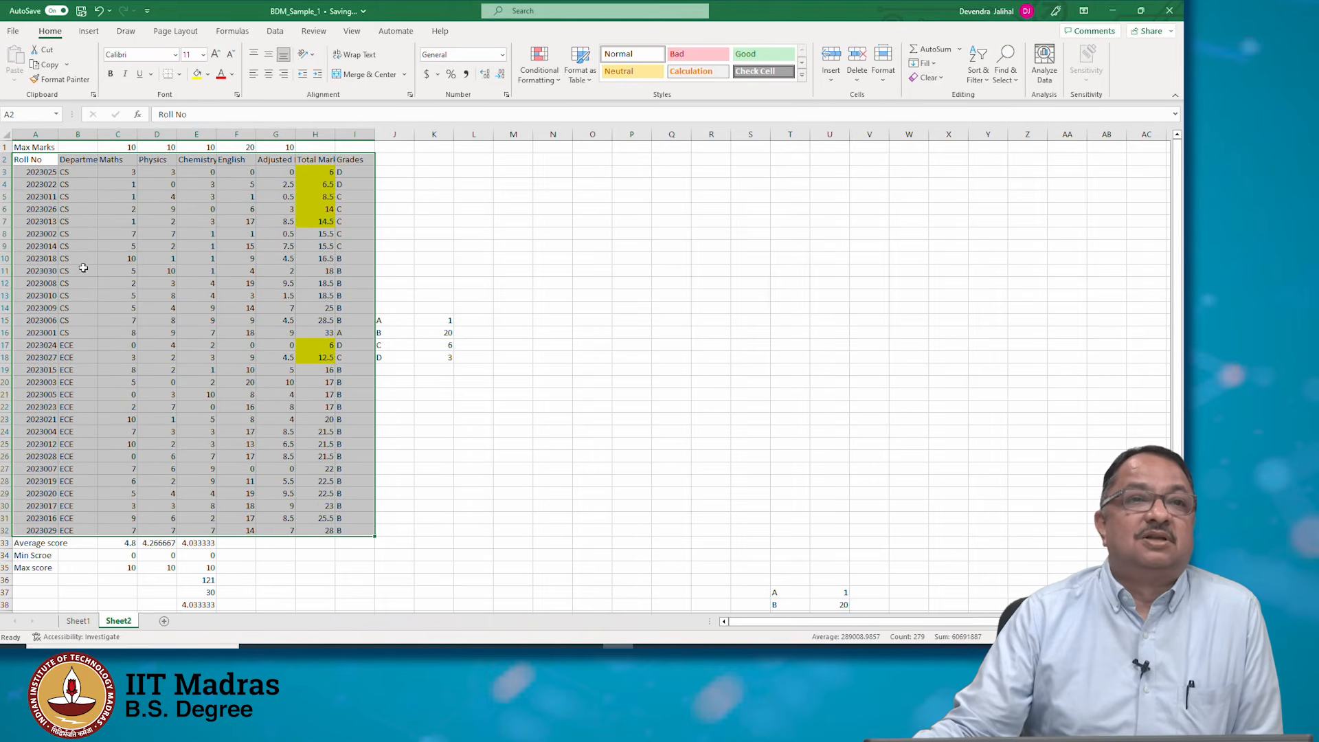
Examine the sorted Department and Total Marks columns to check the ordering within each department
{"action": "left_click", "coordinate": [88, 334]}
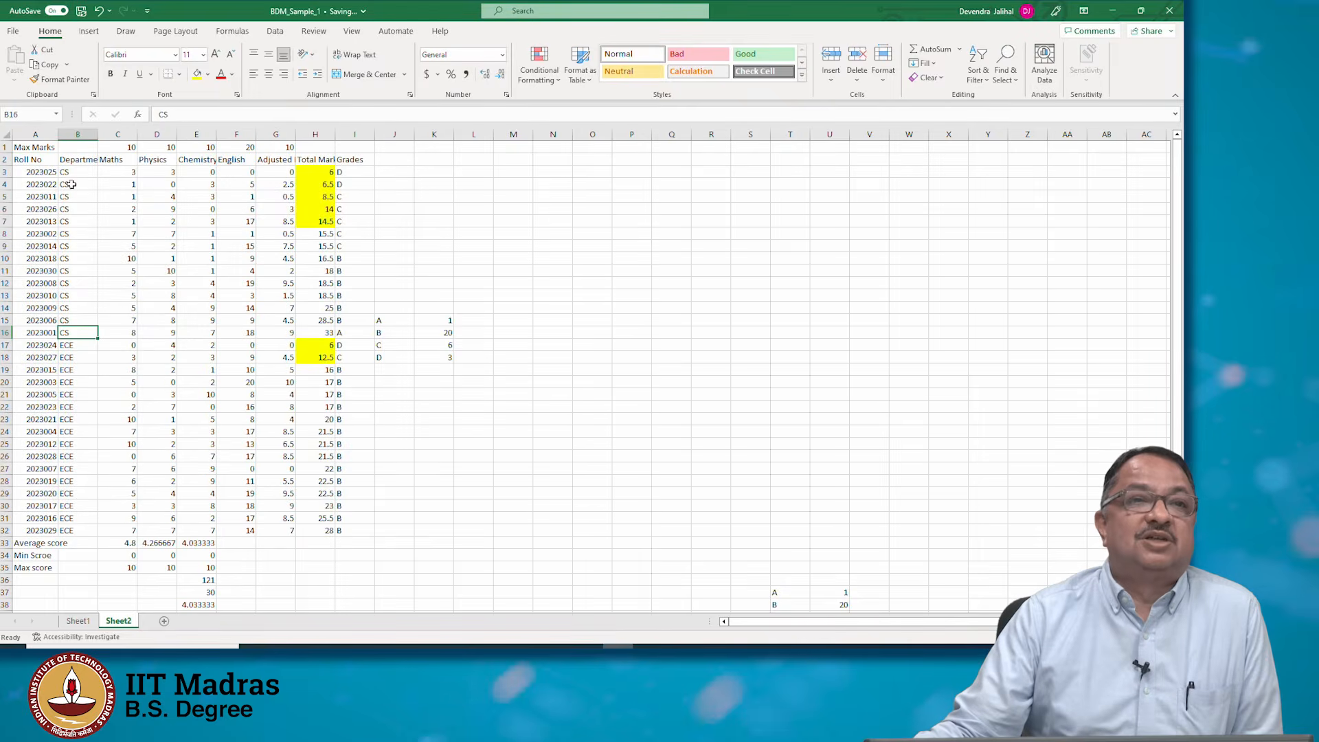
{"action": "left_click_drag", "start_coordinate": [73, 171], "coordinate": [105, 326]}
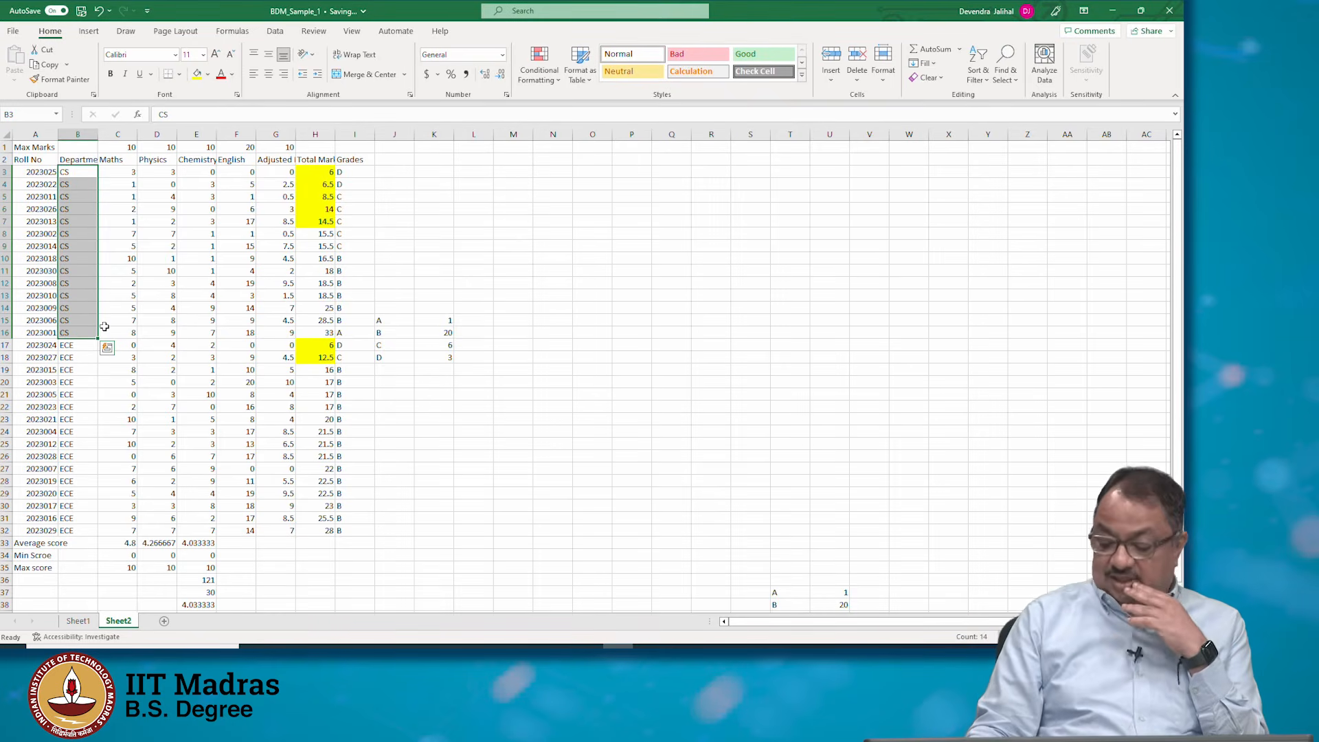
{"action": "key", "text": "Right"}
{"action": "key", "text": "Right"}
{"action": "key", "text": "Right"}
{"action": "key", "text": "Right"}
{"action": "key", "text": "Right"}
{"action": "key", "text": "Right"}
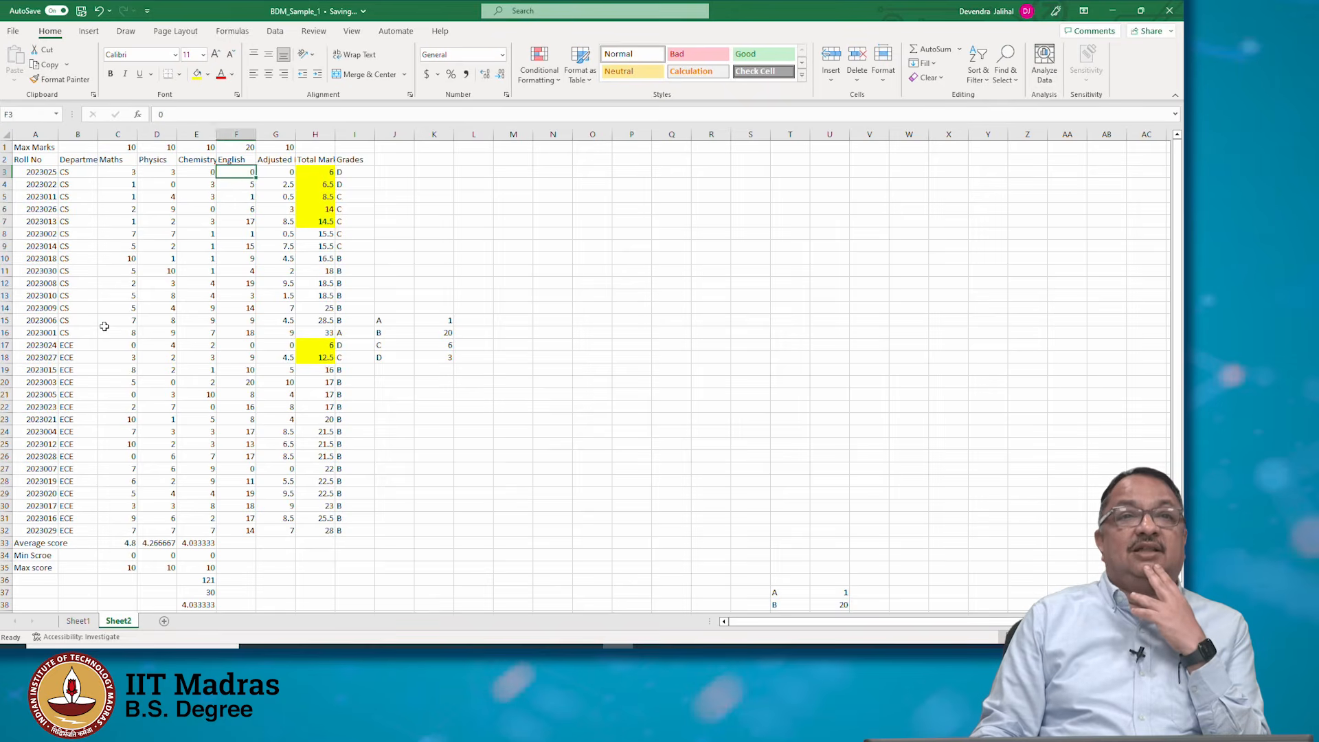
{"action": "key", "text": "shift+Down"}
{"action": "key", "text": "shift+Down"}
{"action": "key", "text": "shift+Down"}
{"action": "key", "text": "shift+Down"}
{"action": "key", "text": "shift+Down"}
{"action": "key", "text": "shift+Down"}
{"action": "key", "text": "shift+Down"}
{"action": "key", "text": "shift+Down"}
{"action": "key", "text": "shift+Down"}
{"action": "key", "text": "shift+Down"}
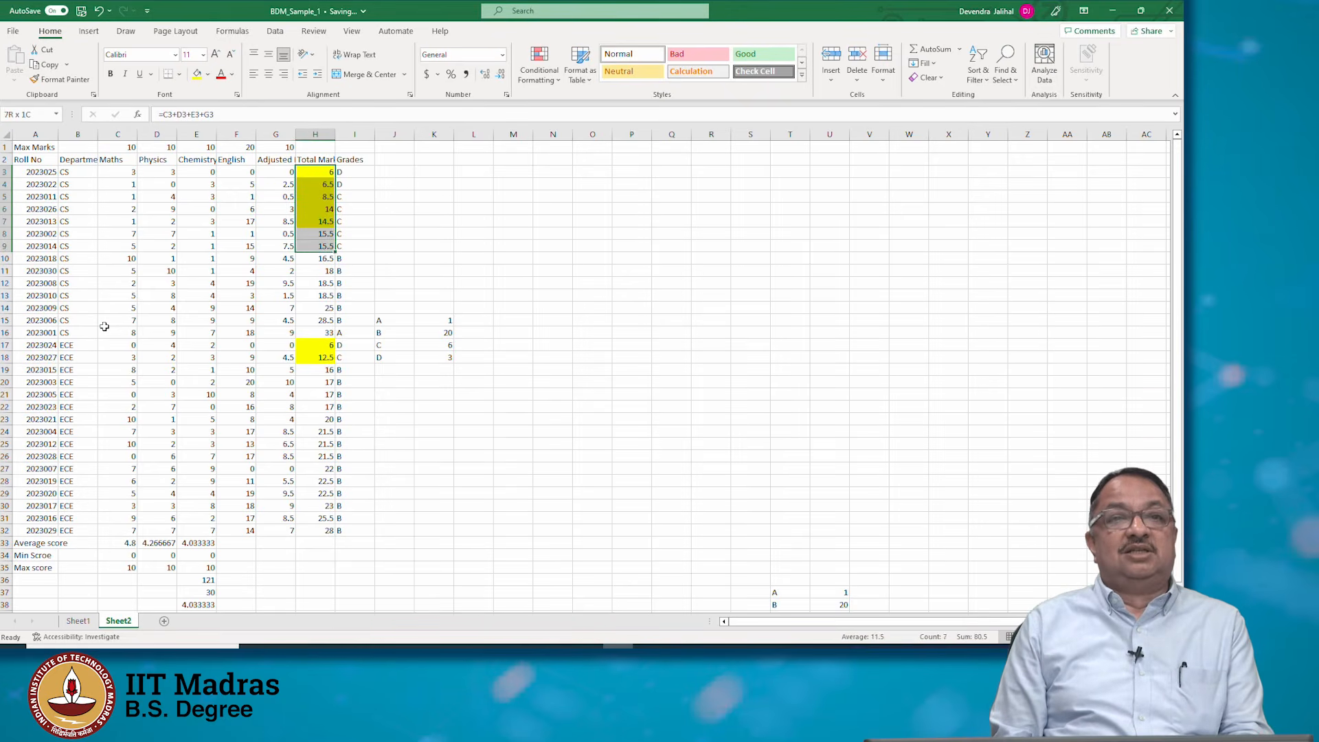
{"action": "key", "text": "shift+Down"}
{"action": "key", "text": "shift+Down"}
{"action": "key", "text": "shift+Down"}
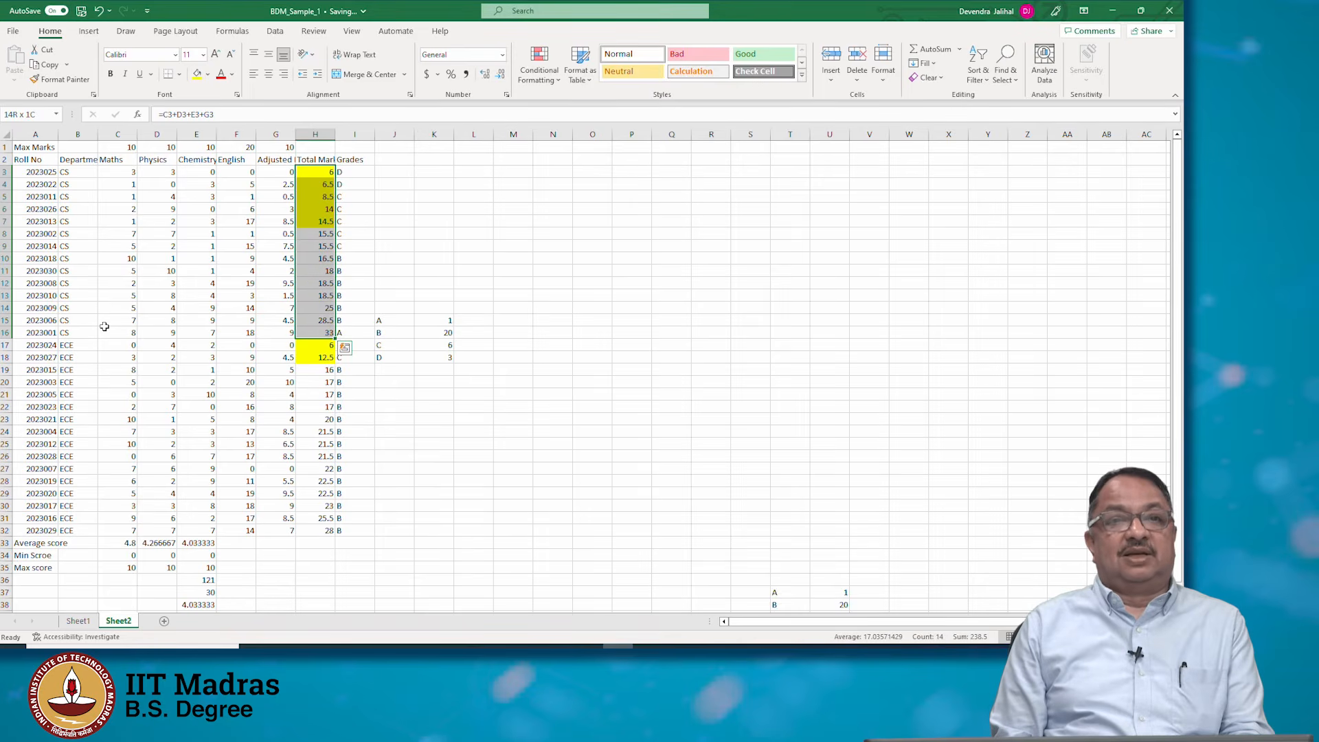
{"action": "key", "text": "Down"}
{"action": "key", "text": "Down"}
{"action": "key", "text": "Down"}
{"action": "key", "text": "Down"}
{"action": "key", "text": "Down"}
{"action": "key", "text": "Down"}
{"action": "key", "text": "Down"}
{"action": "key", "text": "Down"}
{"action": "key", "text": "Down"}
{"action": "key", "text": "Down"}
{"action": "key", "text": "Down"}
{"action": "key", "text": "Down"}
{"action": "key", "text": "Down"}
{"action": "key", "text": "Down"}
{"action": "key", "text": "Down"}
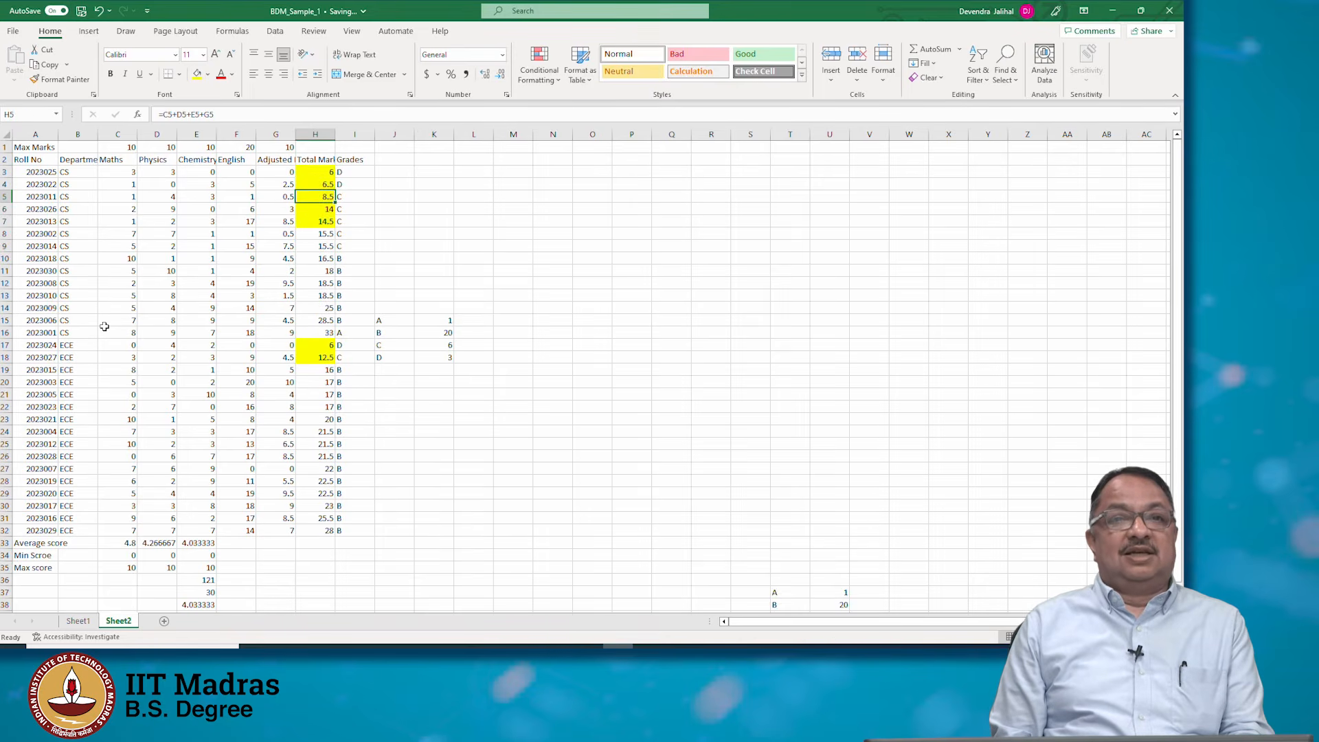
{"action": "key", "text": "Up"}
{"action": "key", "text": "Left"}
{"action": "key", "text": "Left"}
{"action": "key", "text": "Left"}
{"action": "key", "text": "Left"}
{"action": "key", "text": "Left"}
{"action": "key", "text": "Left"}
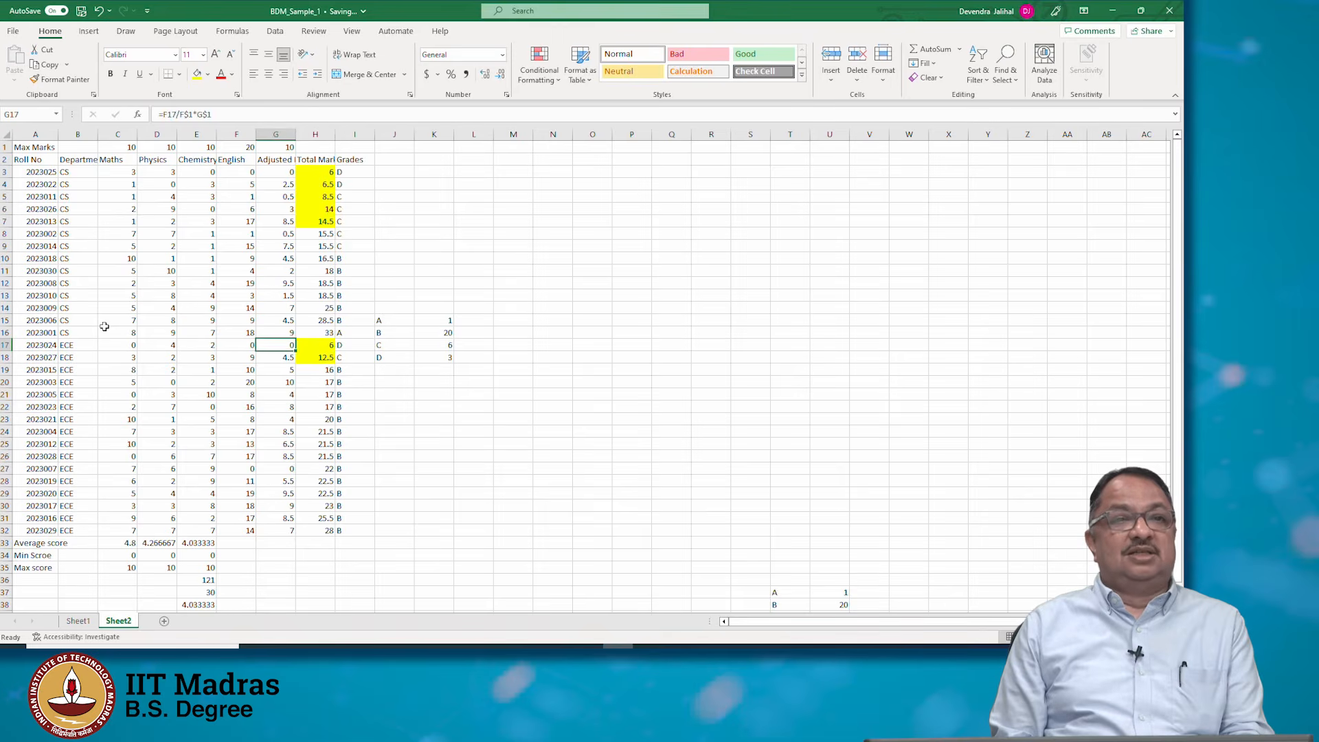
{"action": "key", "text": "Left"}
{"action": "key", "text": "Right"}
{"action": "key", "text": "Right"}
{"action": "key", "text": "Right"}
{"action": "key", "text": "Right"}
{"action": "key", "text": "Right"}
{"action": "key", "text": "Right"}
{"action": "key", "text": "Right"}
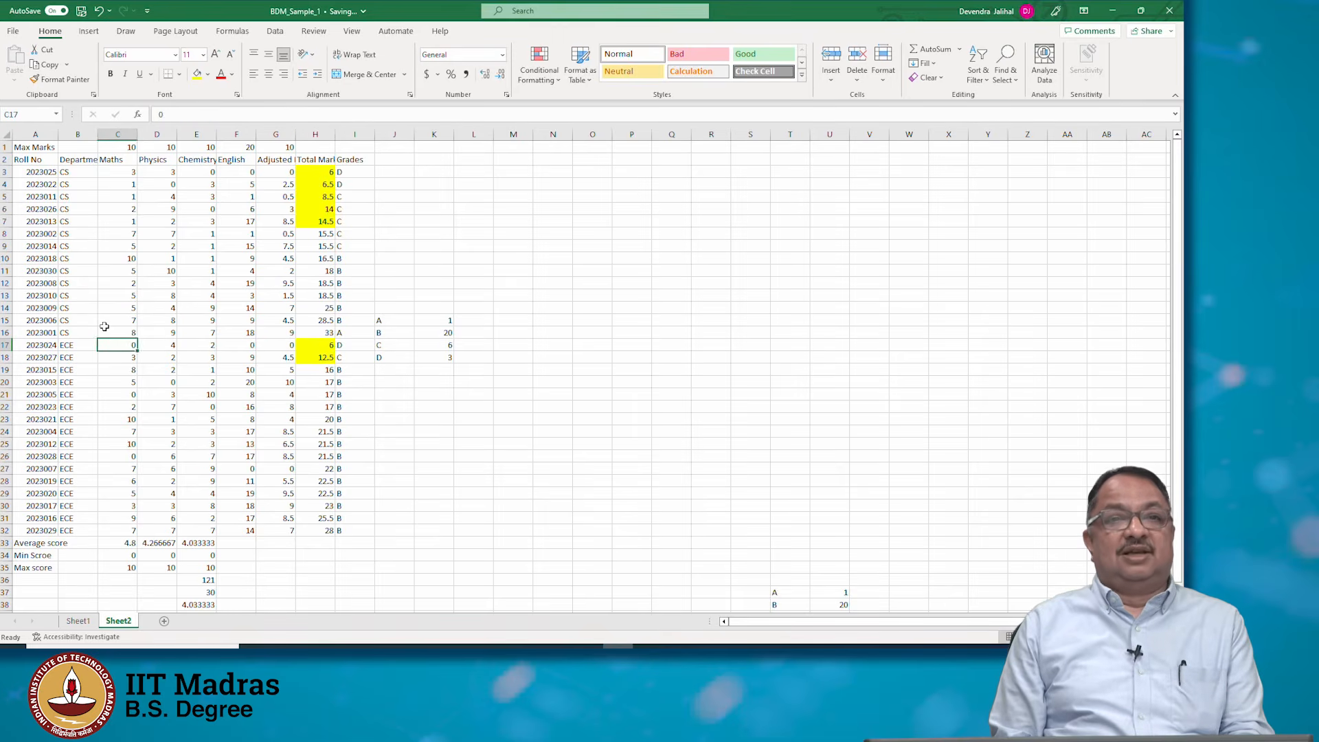
{"action": "key", "text": "shift+Down"}
{"action": "key", "text": "shift+Down"}
{"action": "key", "text": "shift+Down"}
{"action": "key", "text": "shift+Down"}
{"action": "key", "text": "shift+Down"}
{"action": "key", "text": "shift+Down"}
{"action": "key", "text": "shift+Down"}
{"action": "key", "text": "shift+Down"}
{"action": "key", "text": "shift+Down"}
{"action": "key", "text": "shift+Down"}
{"action": "key", "text": "shift+Down"}
{"action": "key", "text": "shift+Down"}
{"action": "key", "text": "shift+Down"}
{"action": "key", "text": "shift+Down"}
{"action": "key", "text": "shift+Down"}
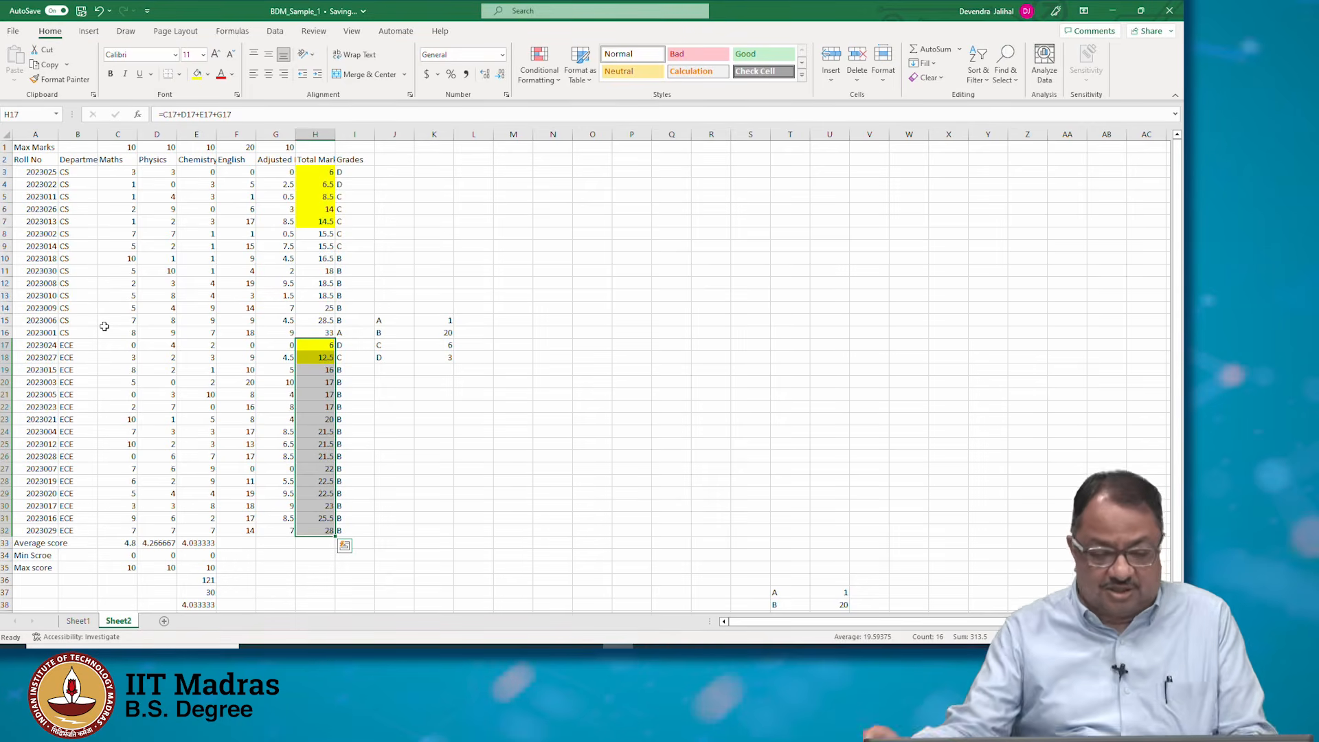
{"action": "left_click", "coordinate": [1007, 80]}
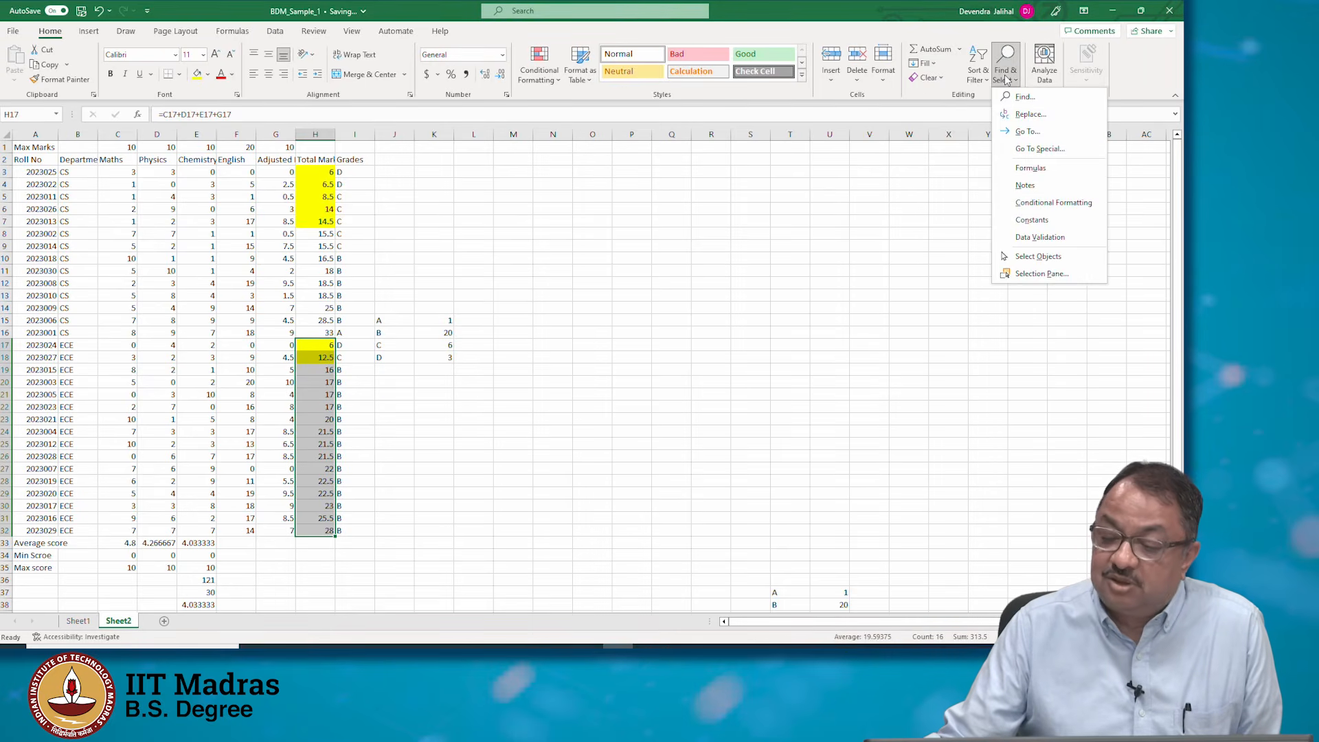
{"action": "left_click", "coordinate": [981, 81]}
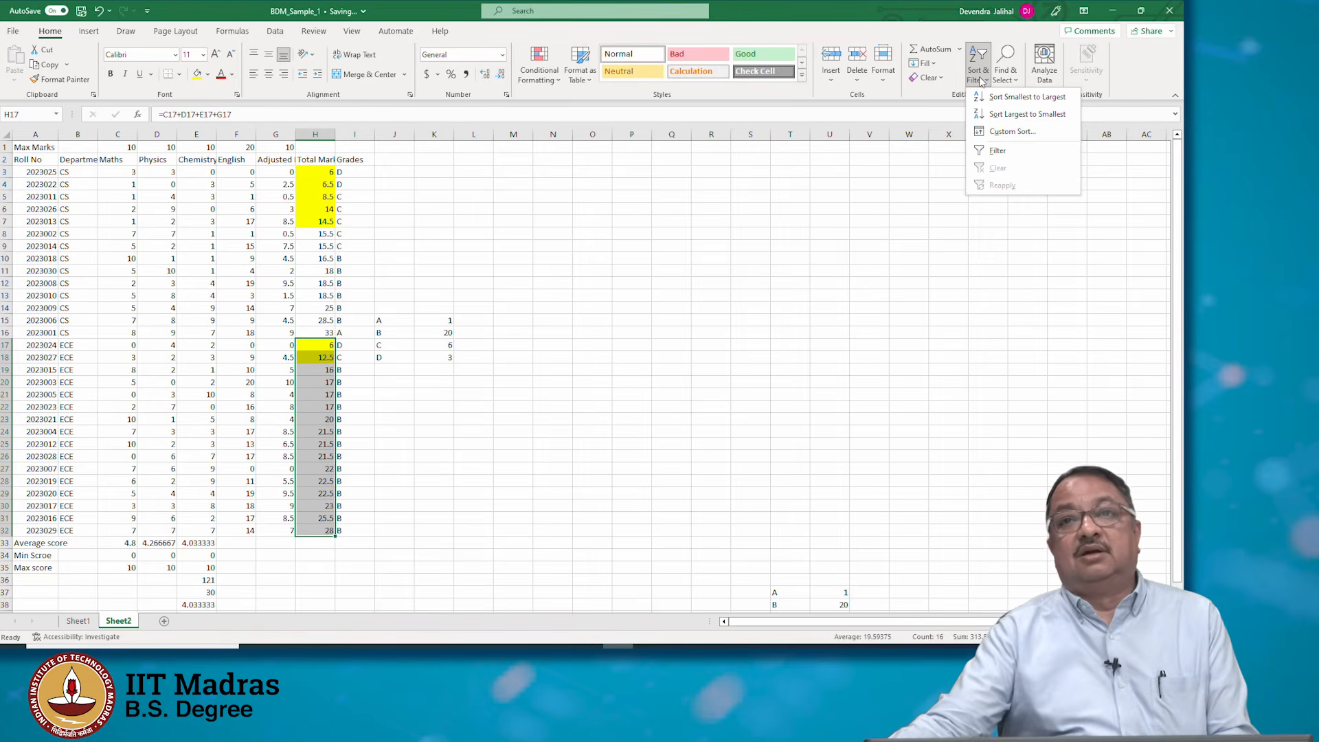
{"action": "left_click", "coordinate": [1012, 131]}
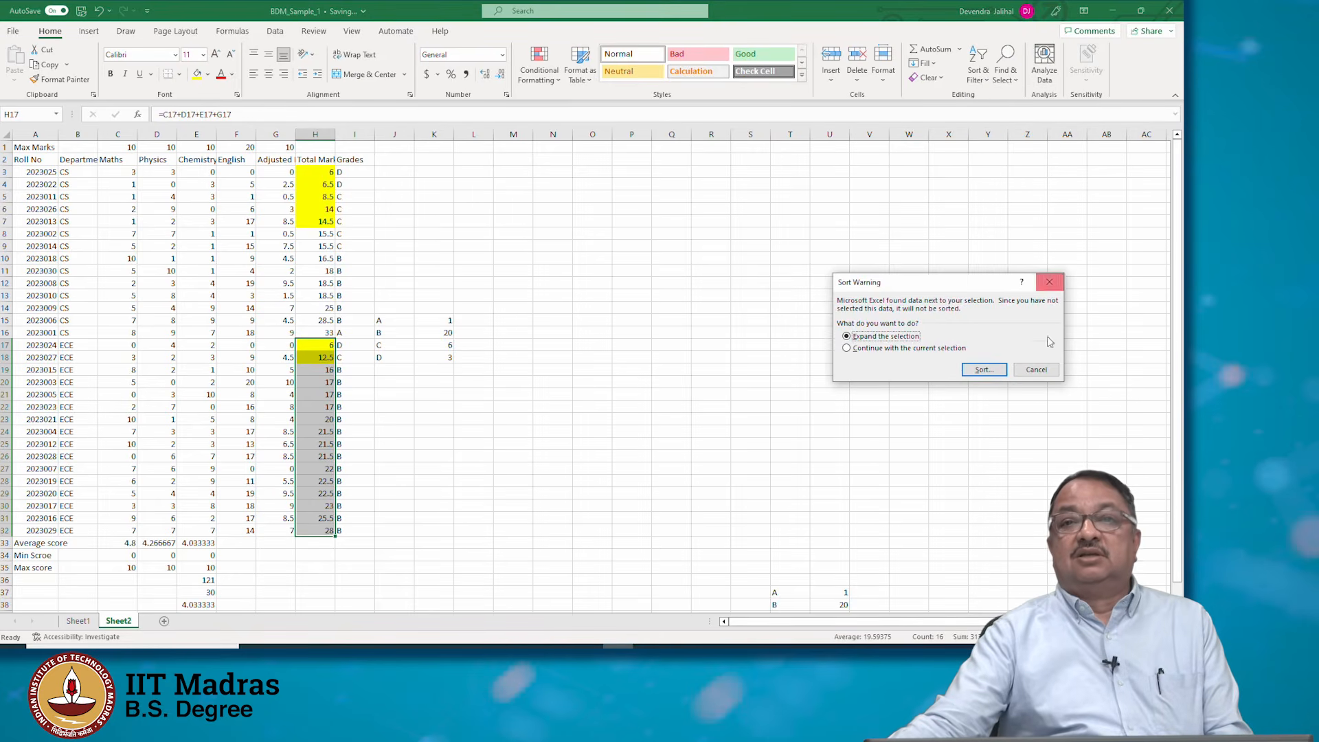
{"action": "left_click", "coordinate": [1036, 369]}
{"action": "left_click", "coordinate": [989, 76]}
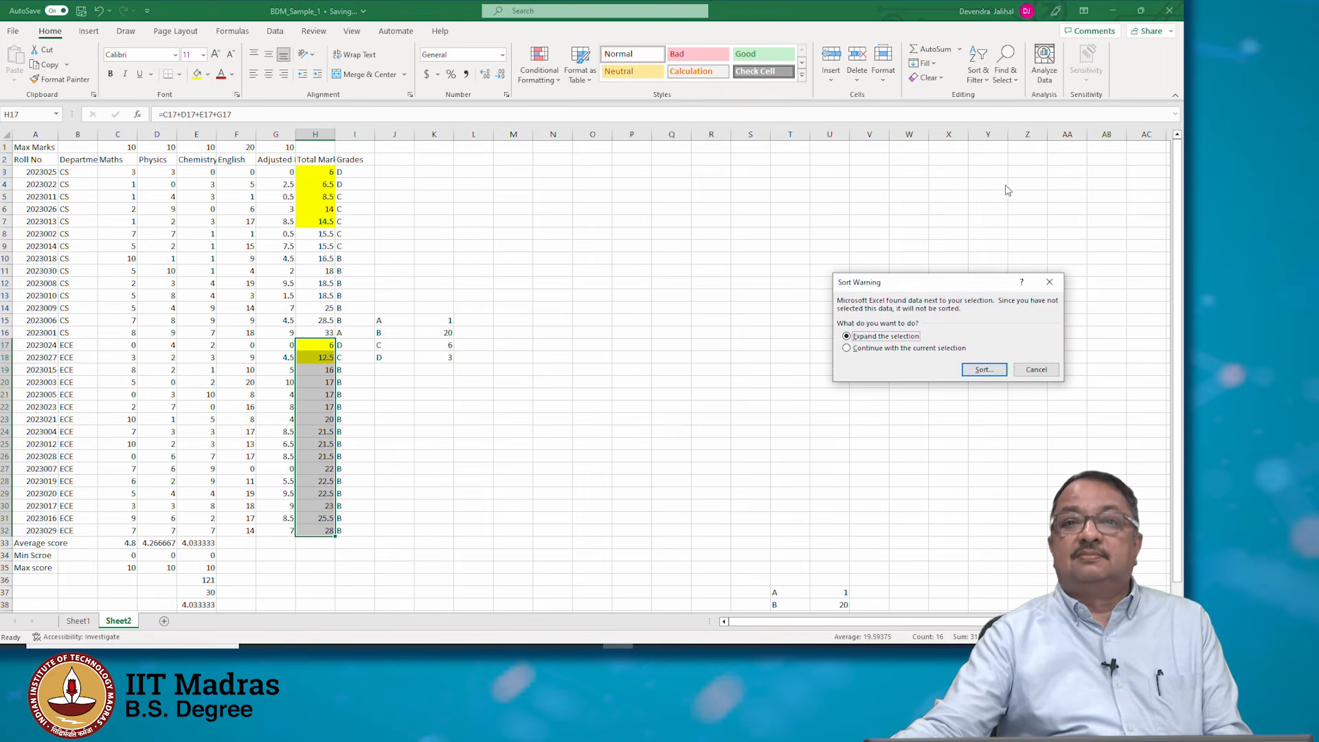
{"action": "left_click", "coordinate": [1036, 370]}
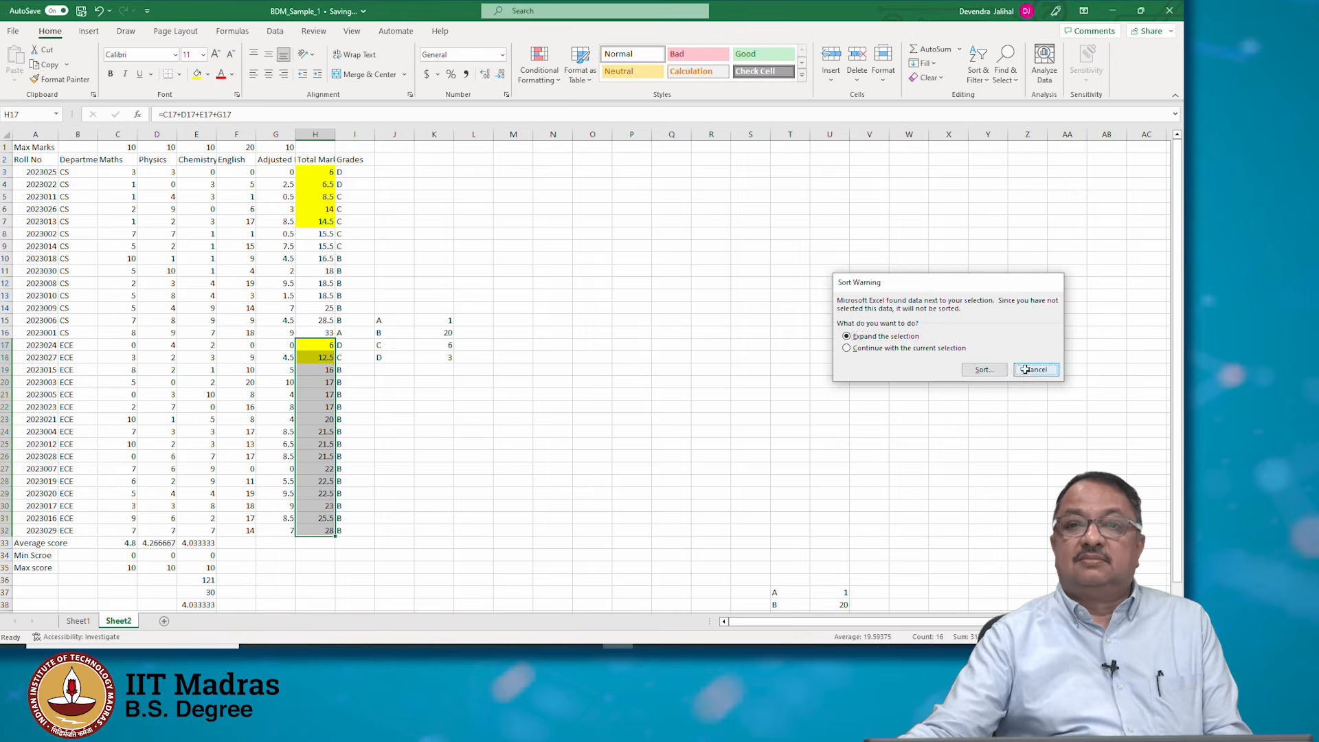
Select the table A2:I32, remove the existing sort levels, and re-sort it by Roll No, smallest to largest
{"action": "left_click", "coordinate": [33, 160]}
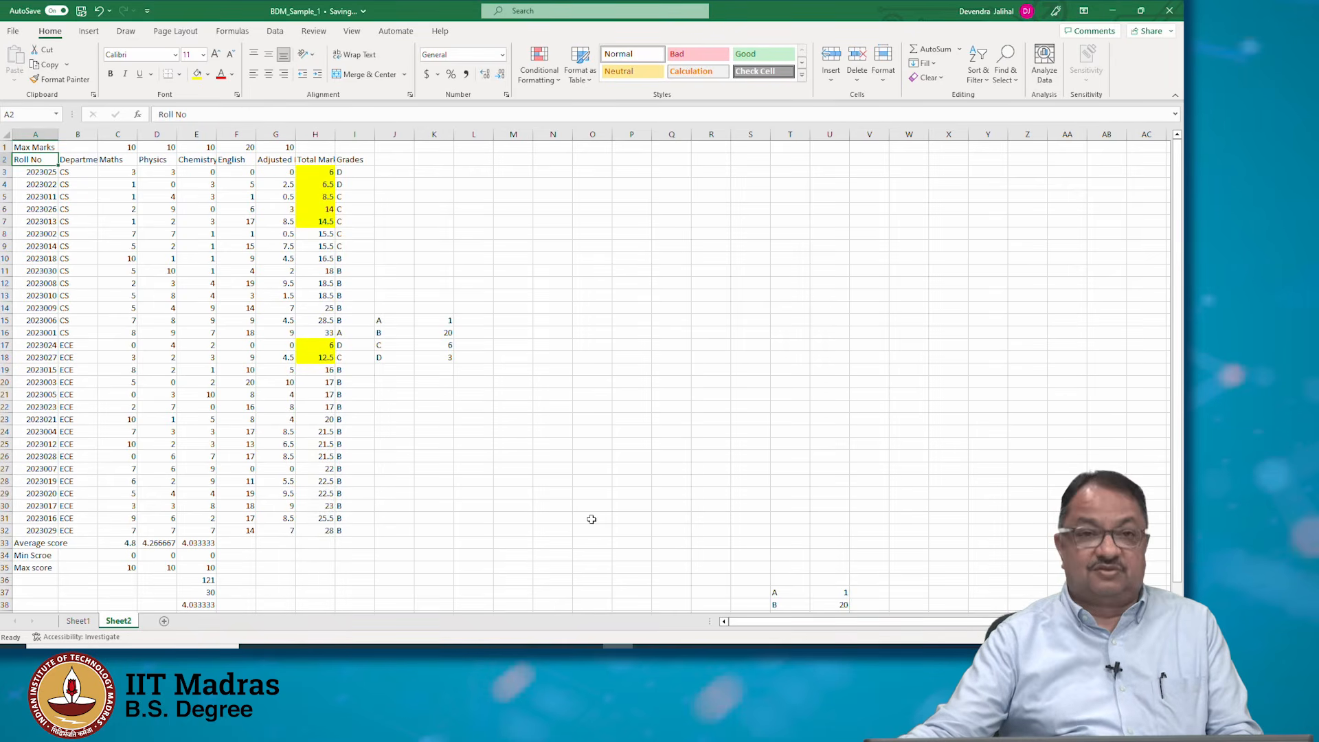
{"action": "left_click", "coordinate": [360, 527], "text": "shift"}
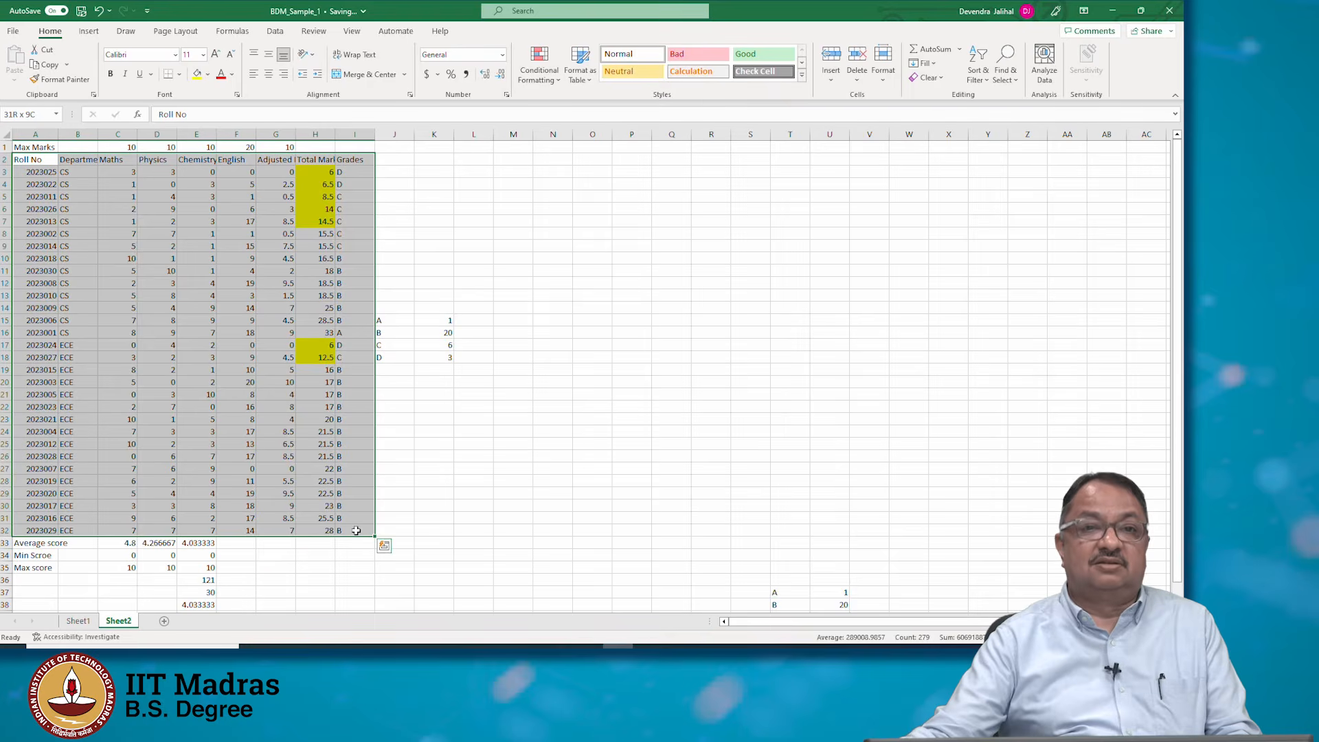
{"action": "left_click", "coordinate": [986, 80]}
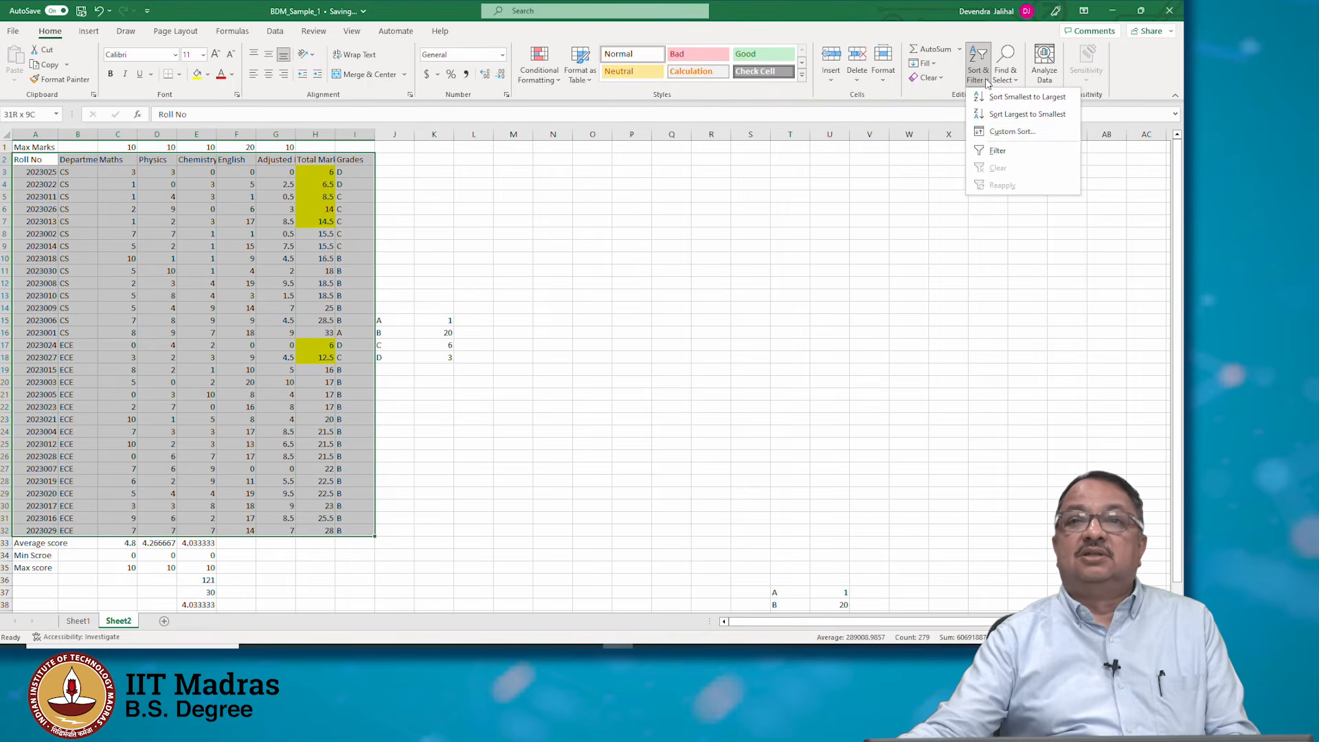
{"action": "left_click", "coordinate": [1012, 131]}
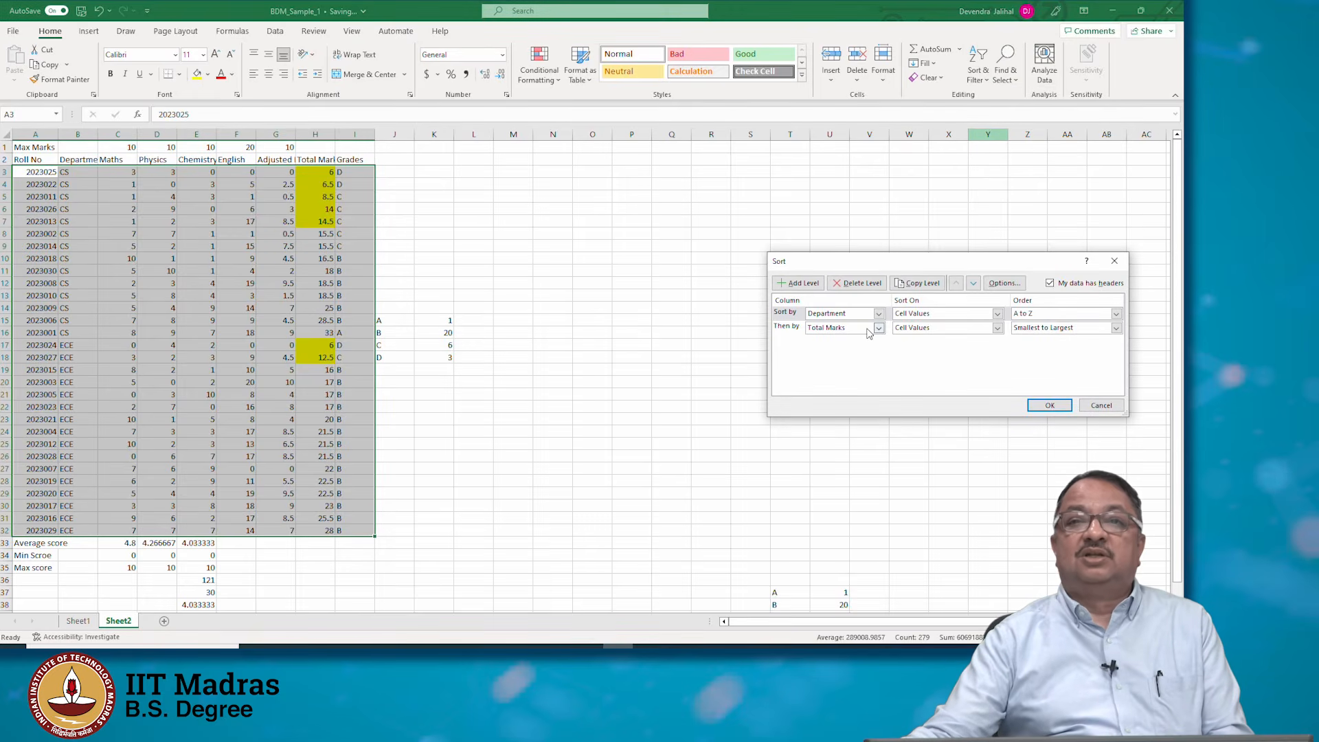
{"action": "left_click", "coordinate": [858, 284]}
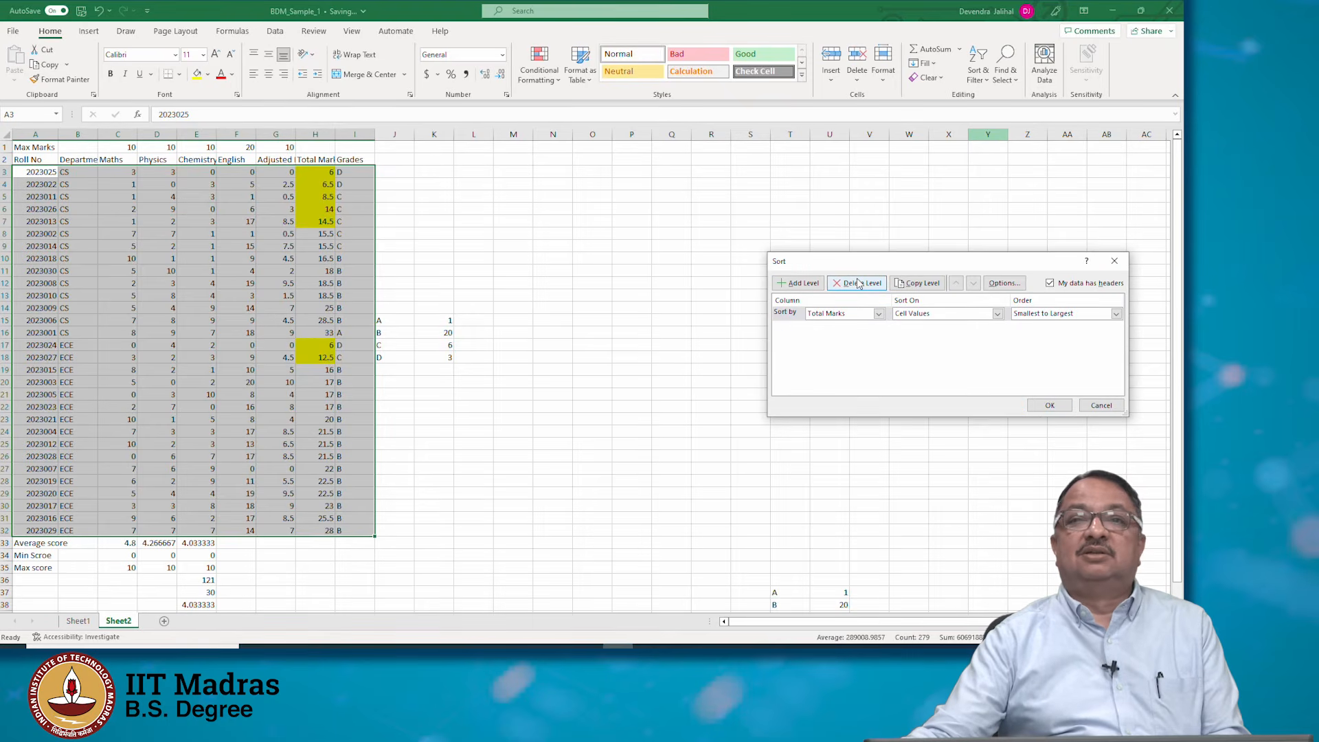
{"action": "left_click", "coordinate": [859, 284]}
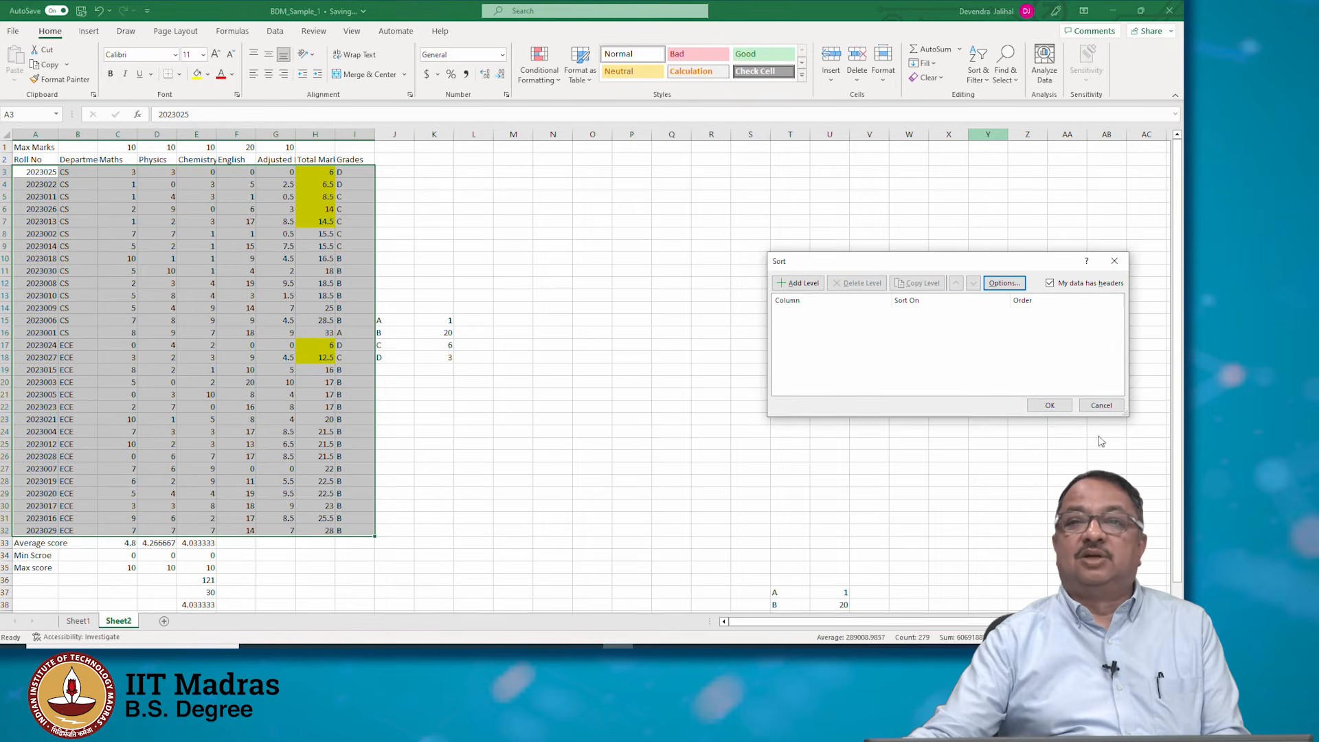
{"action": "left_click", "coordinate": [1053, 405]}
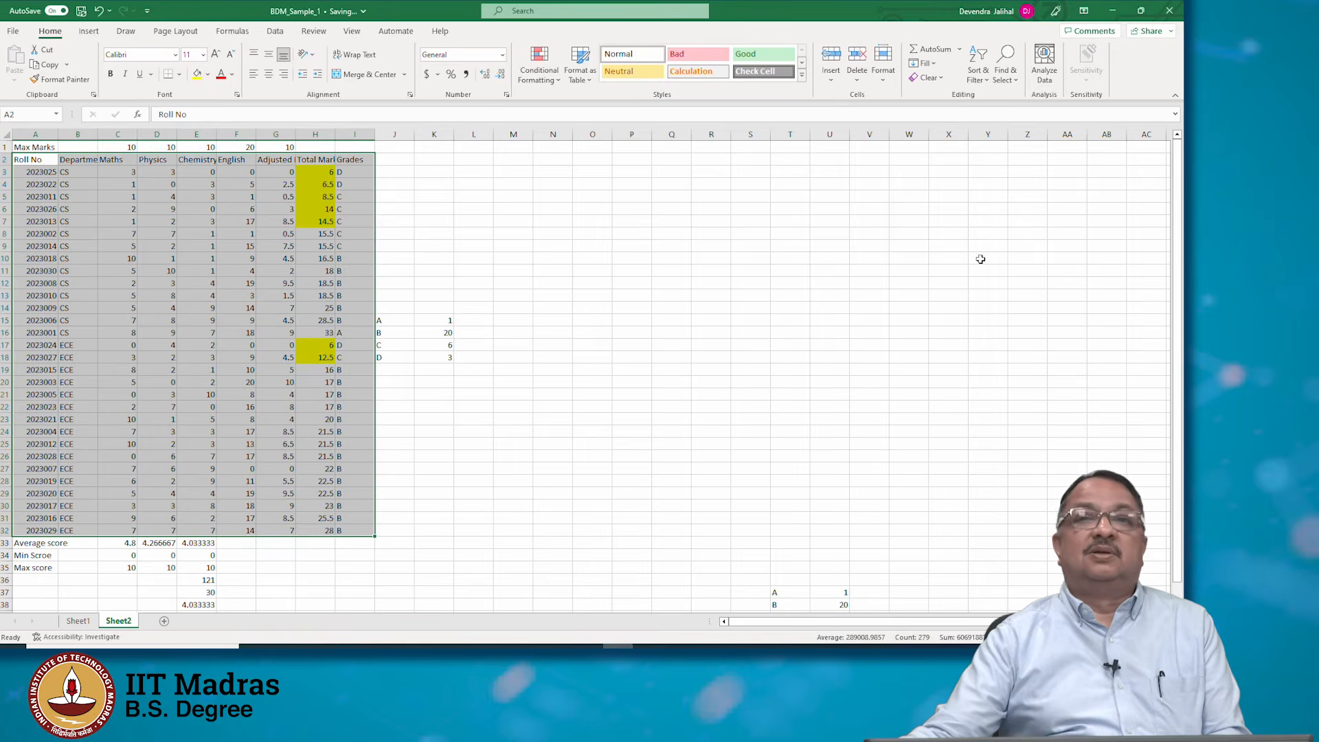
{"action": "left_click", "coordinate": [976, 75]}
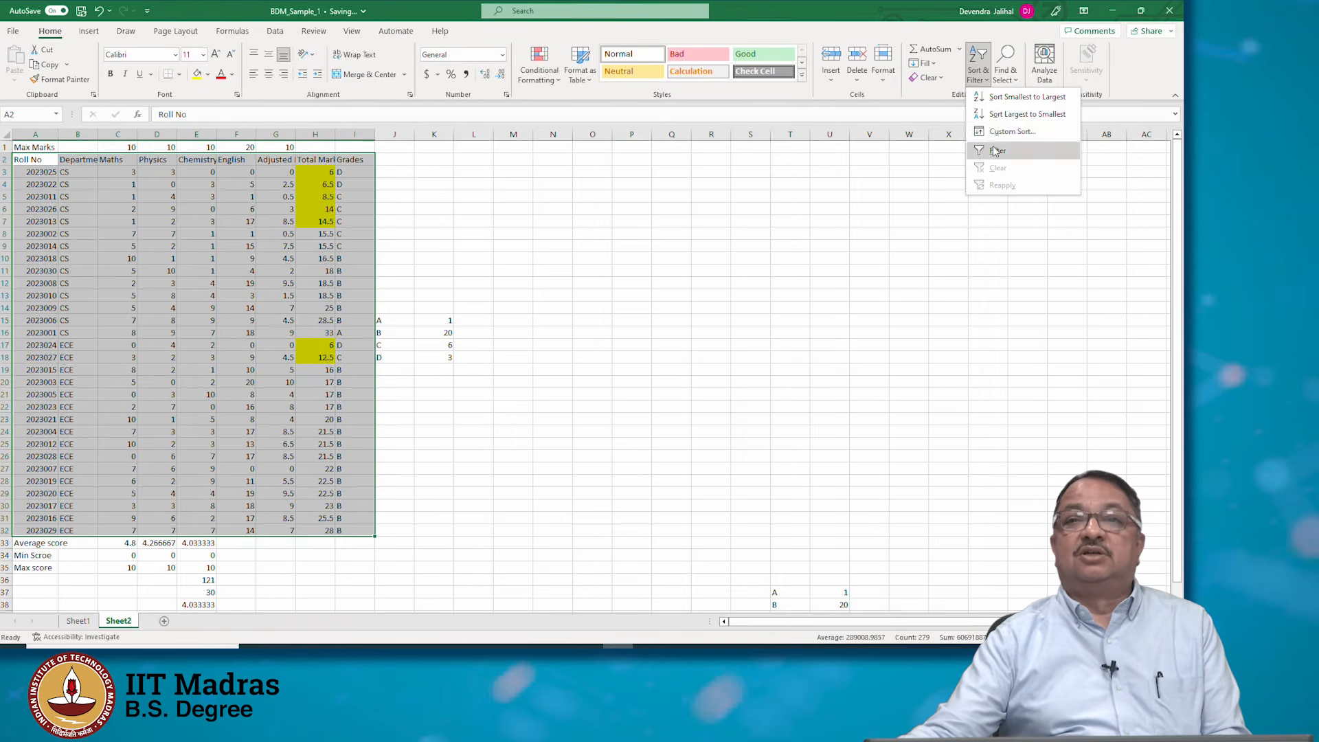
{"action": "left_click", "coordinate": [1010, 131]}
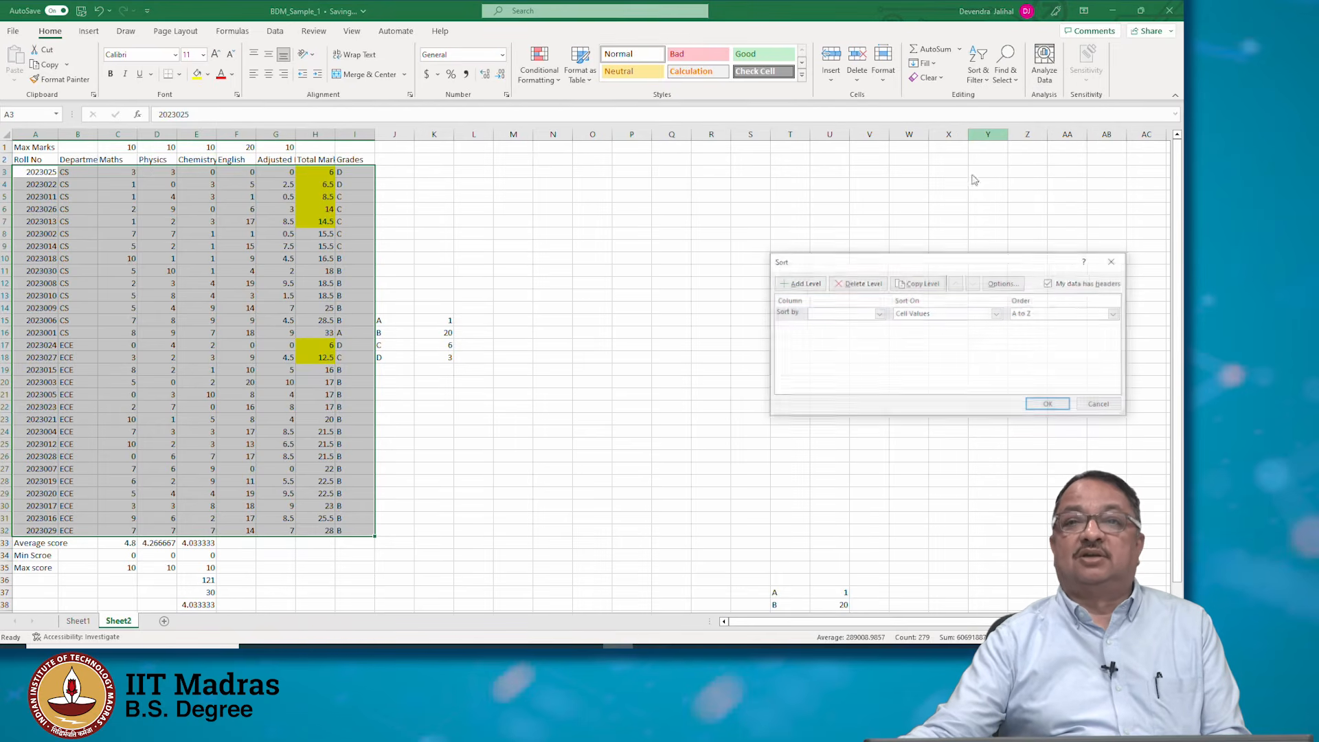
{"action": "left_click", "coordinate": [878, 313]}
{"action": "left_click", "coordinate": [835, 321]}
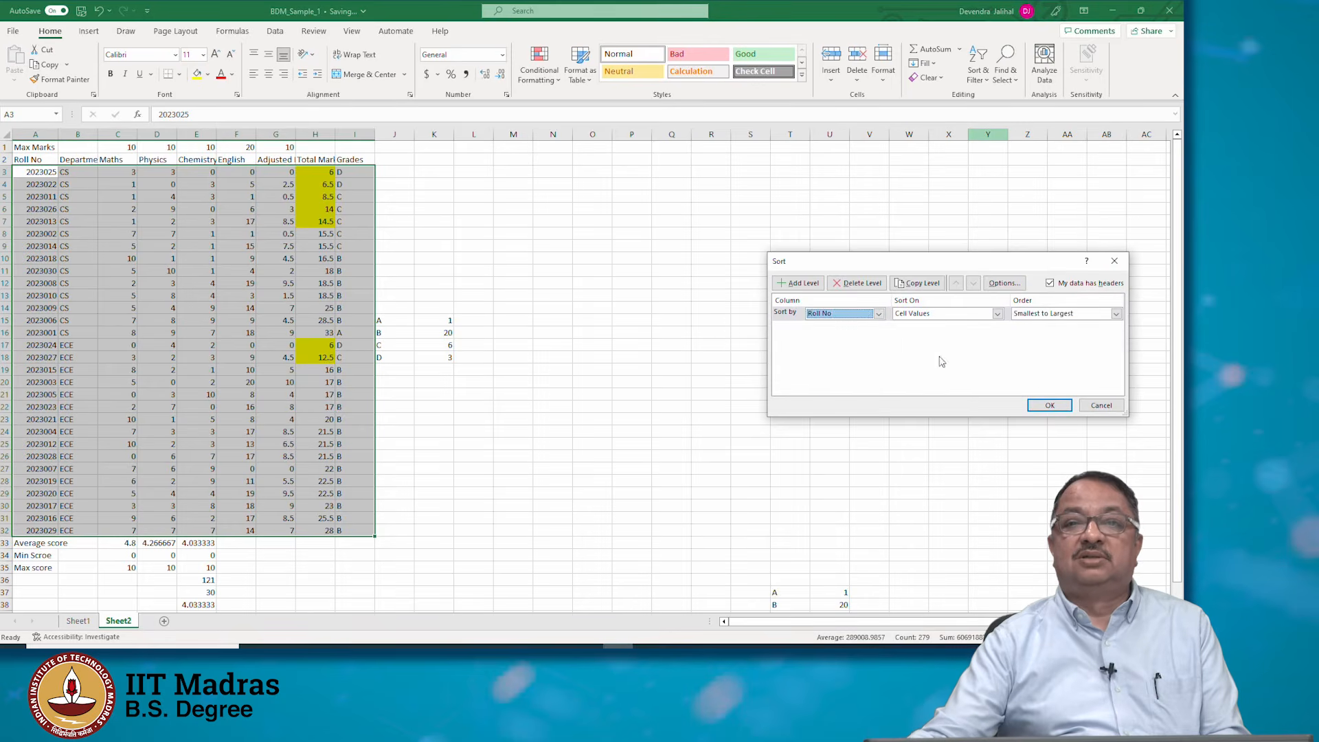
{"action": "left_click", "coordinate": [1049, 405]}
{"action": "left_click", "coordinate": [353, 285]}
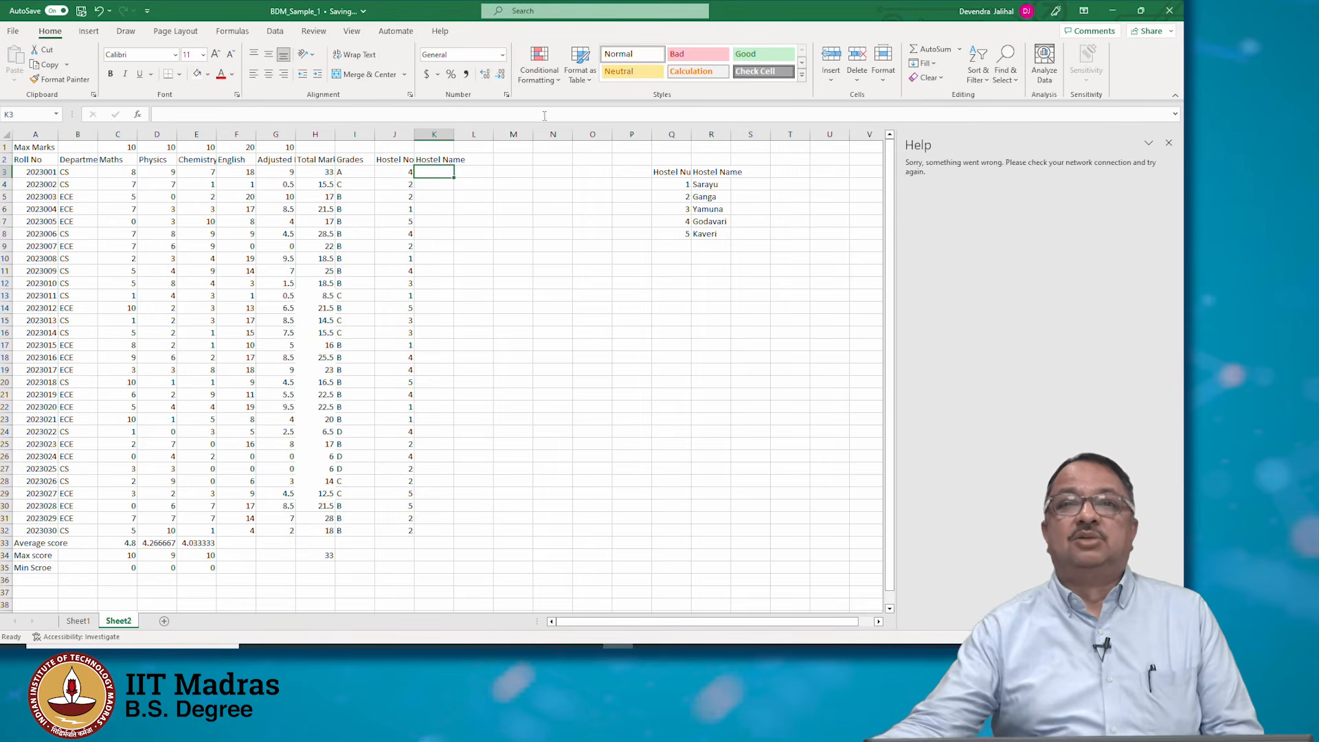
{"action": "left_click", "coordinate": [675, 196]}
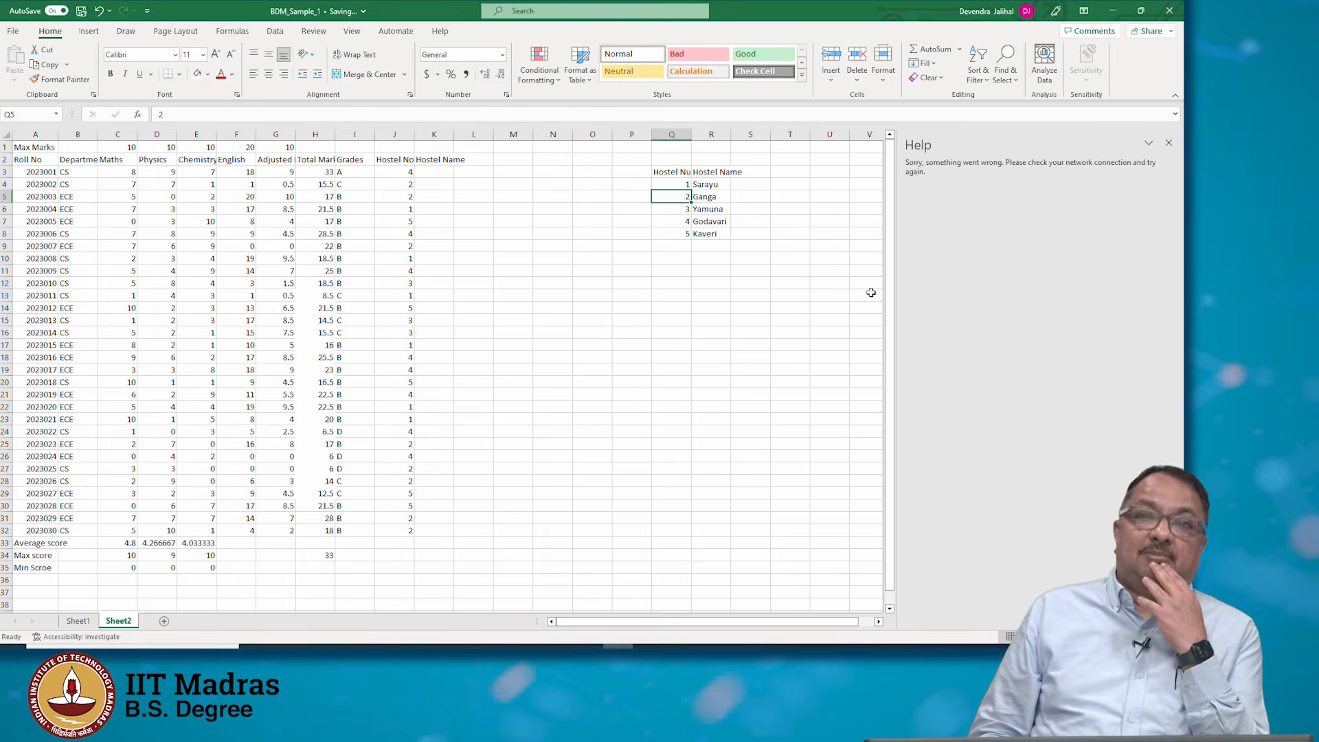
{"action": "key", "text": "Up"}
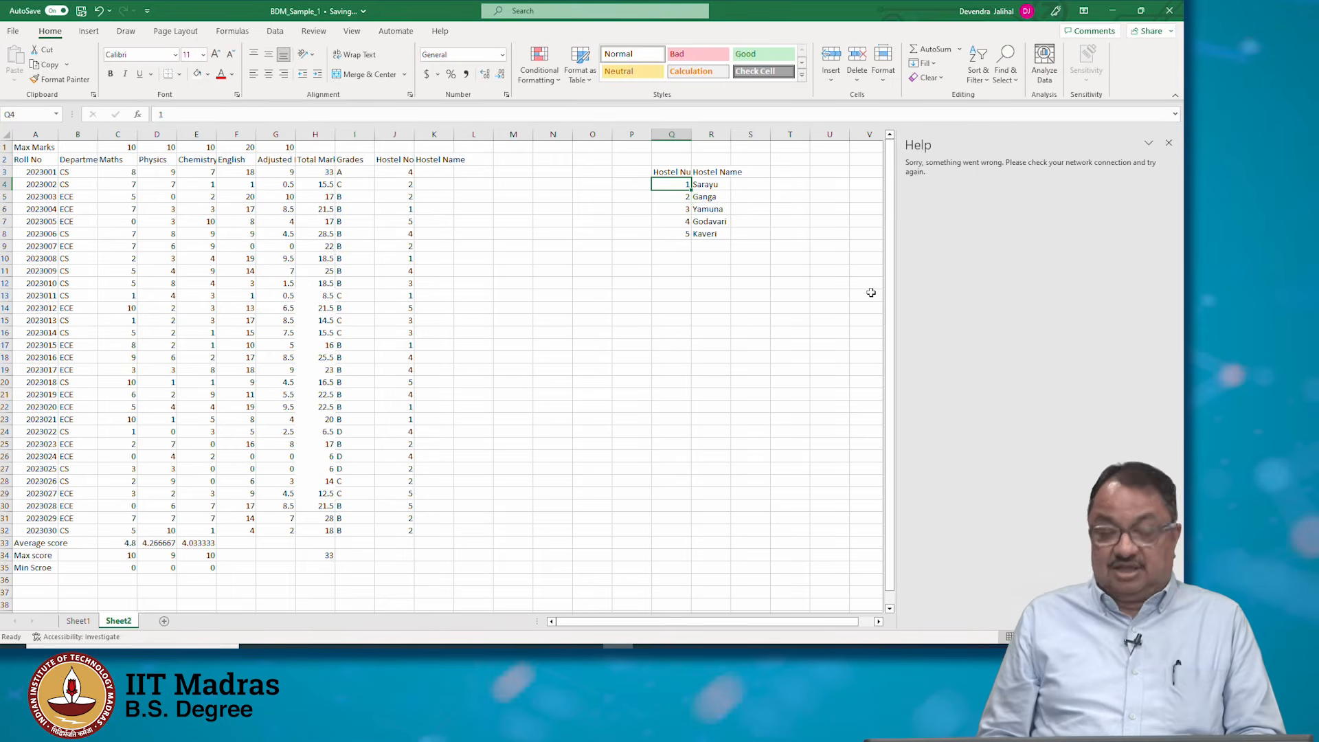
Examine the hostel lookup table of hostel numbers and names in Q3:R8
{"action": "key", "text": "shift+Right"}
{"action": "key", "text": "shift+Down"}
{"action": "key", "text": "shift+Down"}
{"action": "key", "text": "shift+Down"}
{"action": "key", "text": "shift+Down"}
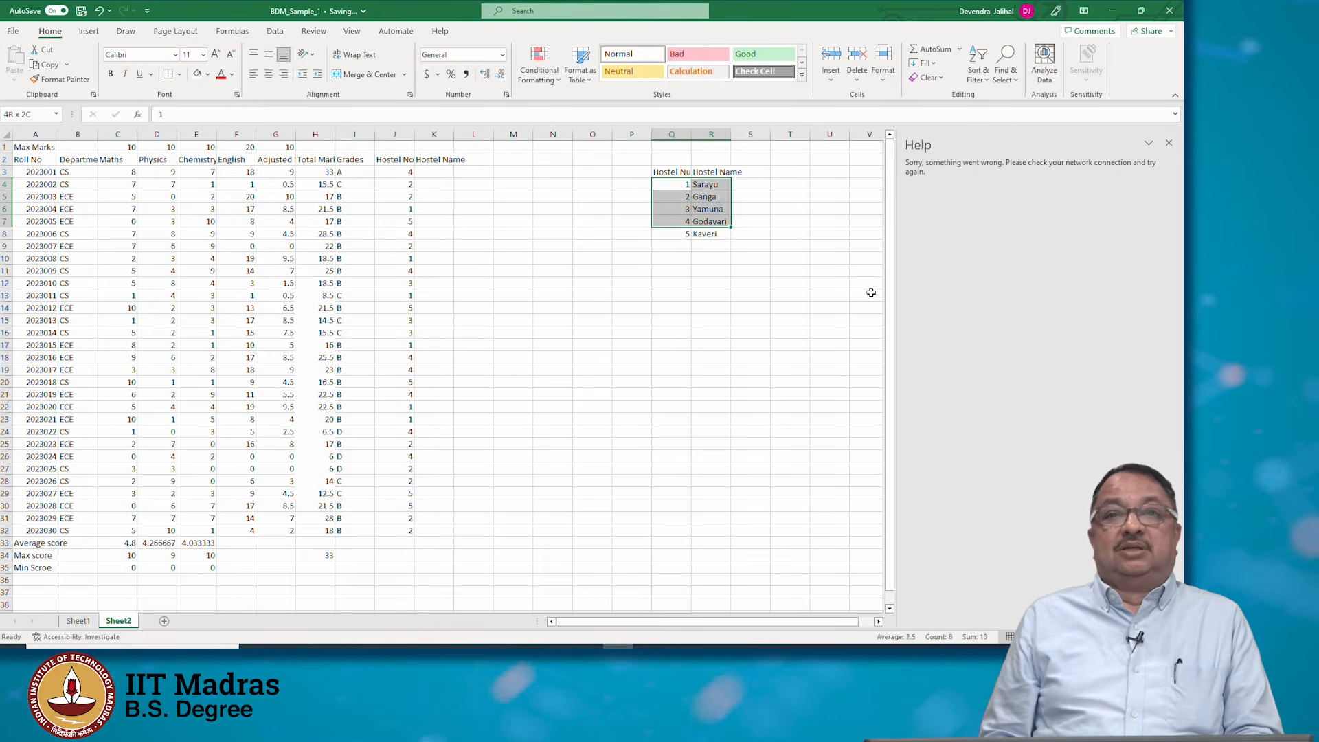
{"action": "key", "text": "Left"}
{"action": "key", "text": "Left"}
{"action": "key", "text": "Left"}
{"action": "key", "text": "Left"}
{"action": "key", "text": "Left"}
{"action": "key", "text": "Left"}
{"action": "key", "text": "Left"}
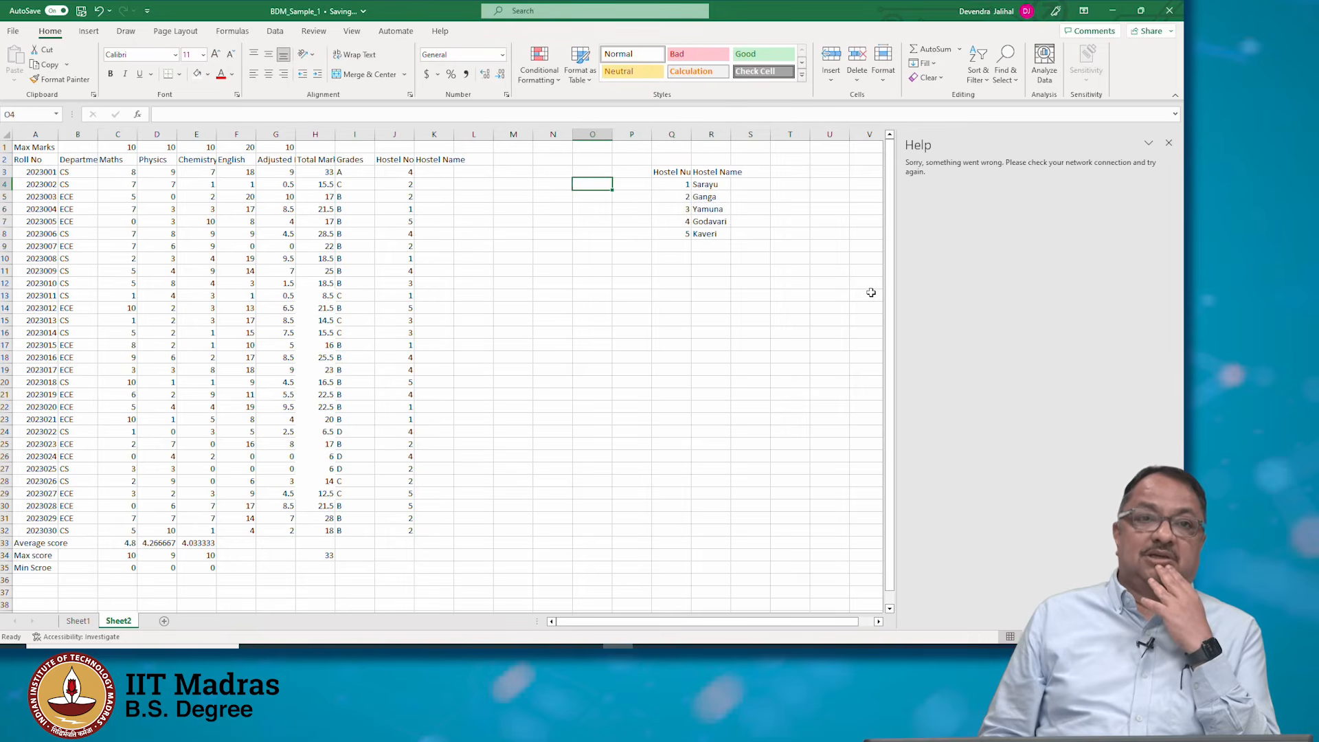
{"action": "key", "text": "Up"}
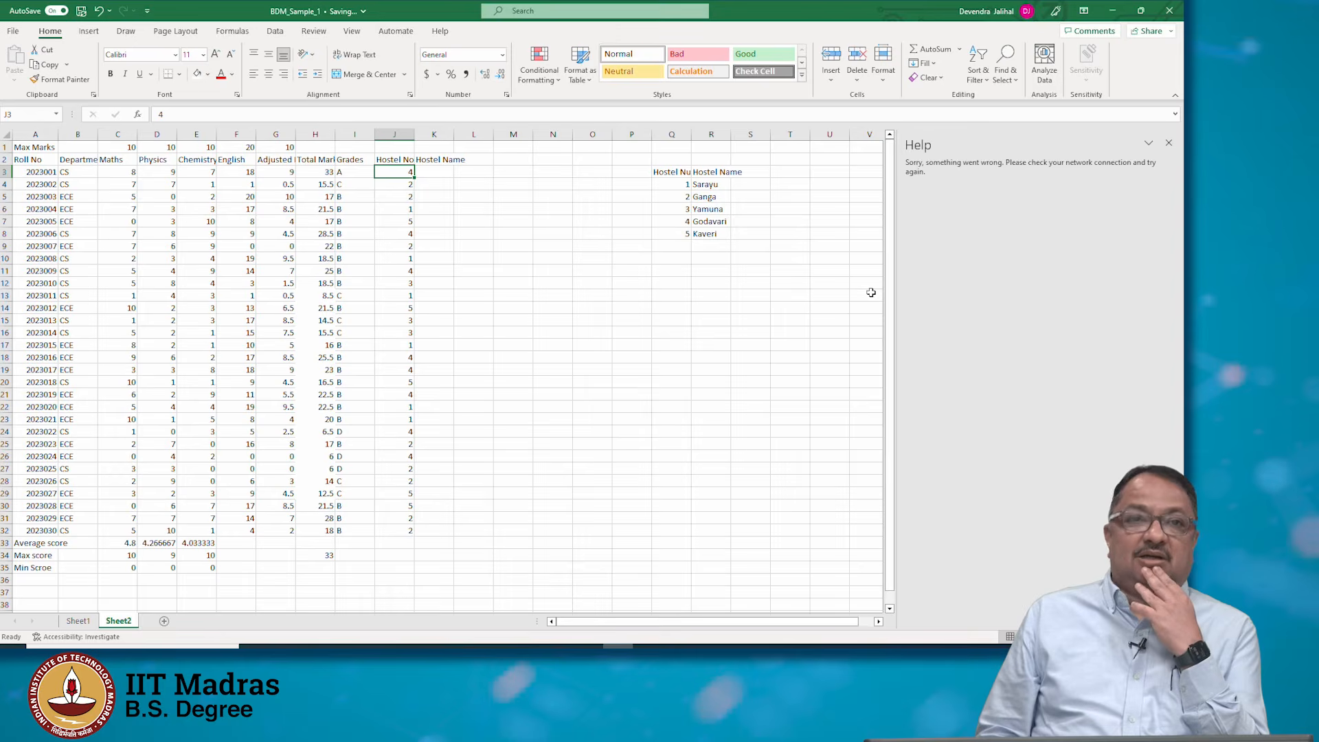
Enter hostel names Godavari, Ganga, Ganga and Sarayu manually in K3:K6 to match each student's hostel number
{"action": "key", "text": "Right"}
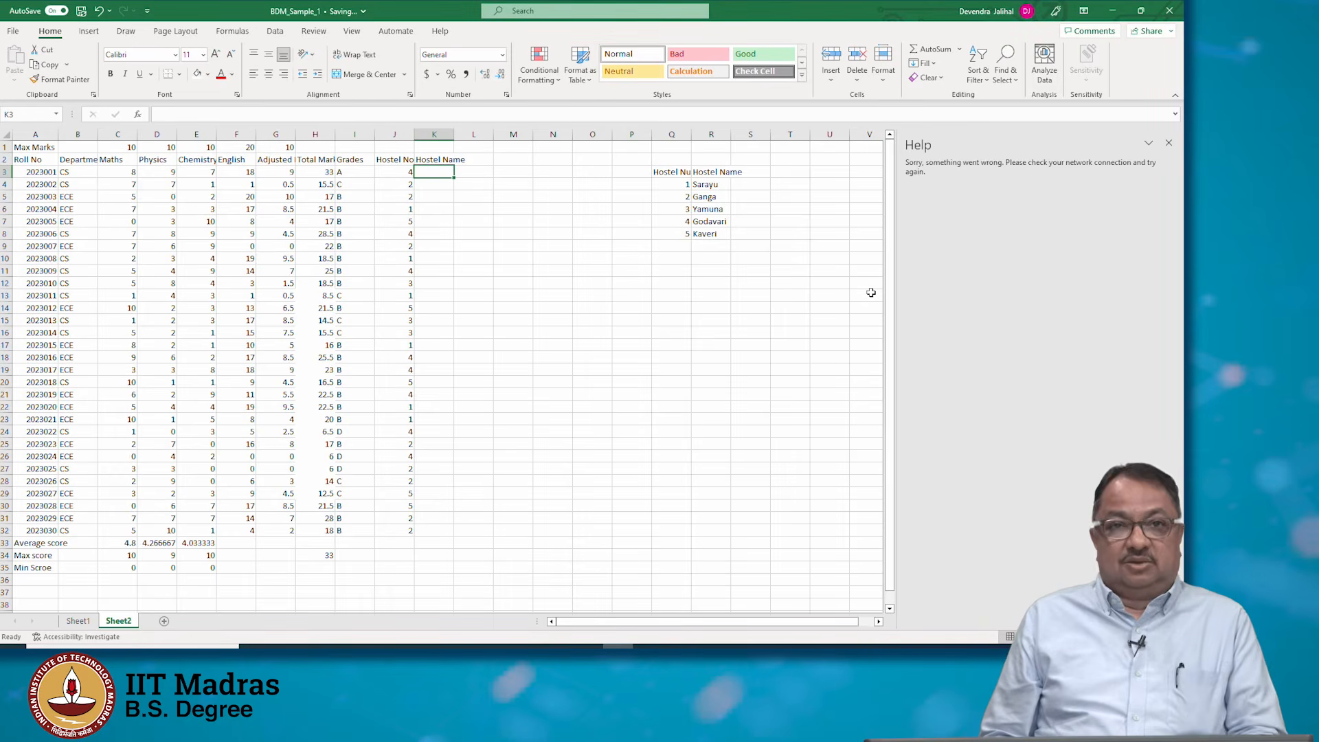
{"action": "type", "text": "God"}
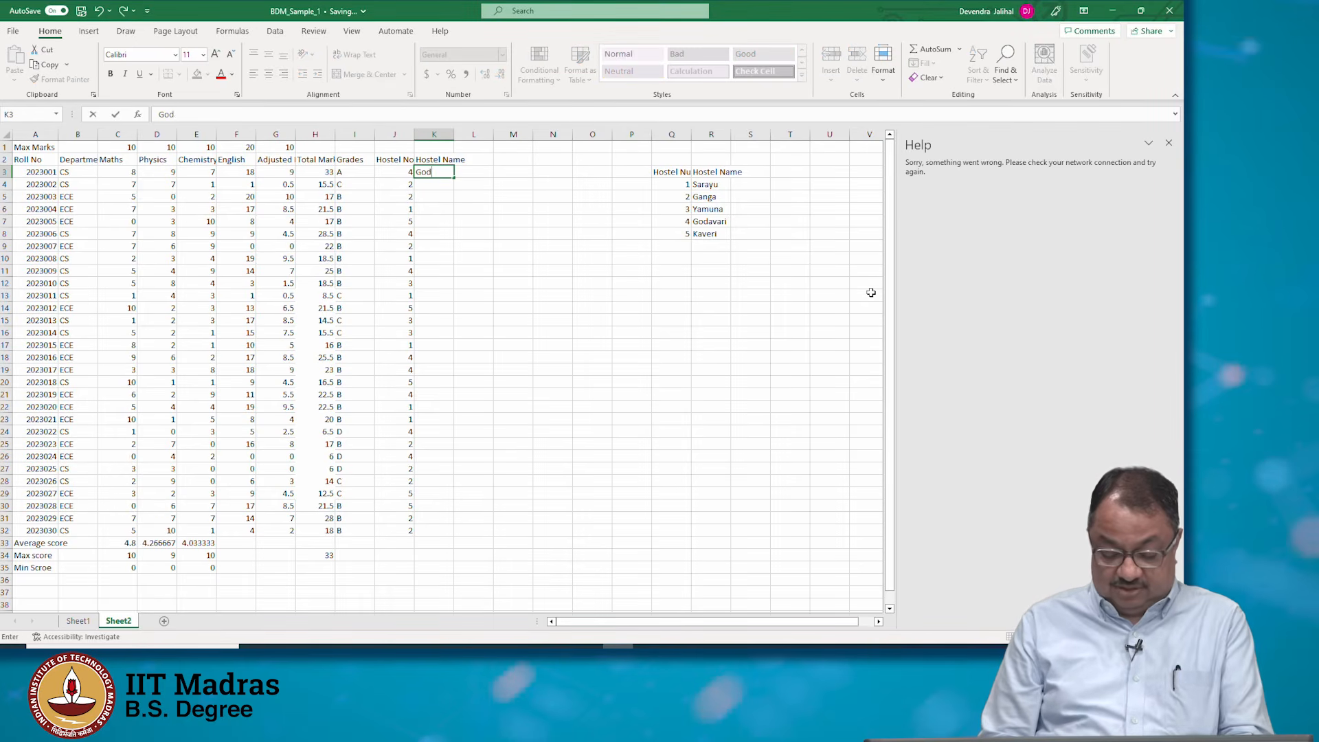
{"action": "type", "text": "avari"}
{"action": "key", "text": "Return"}
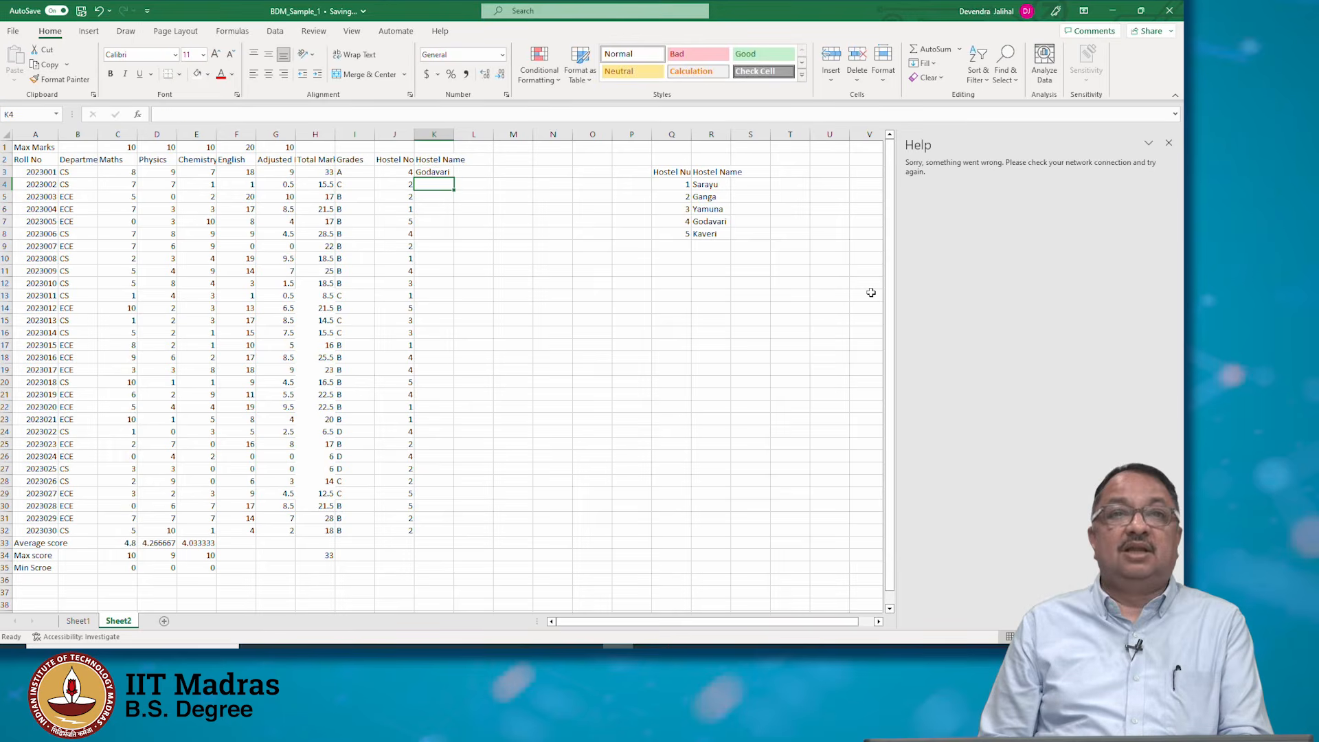
{"action": "type", "text": "Ganga"}
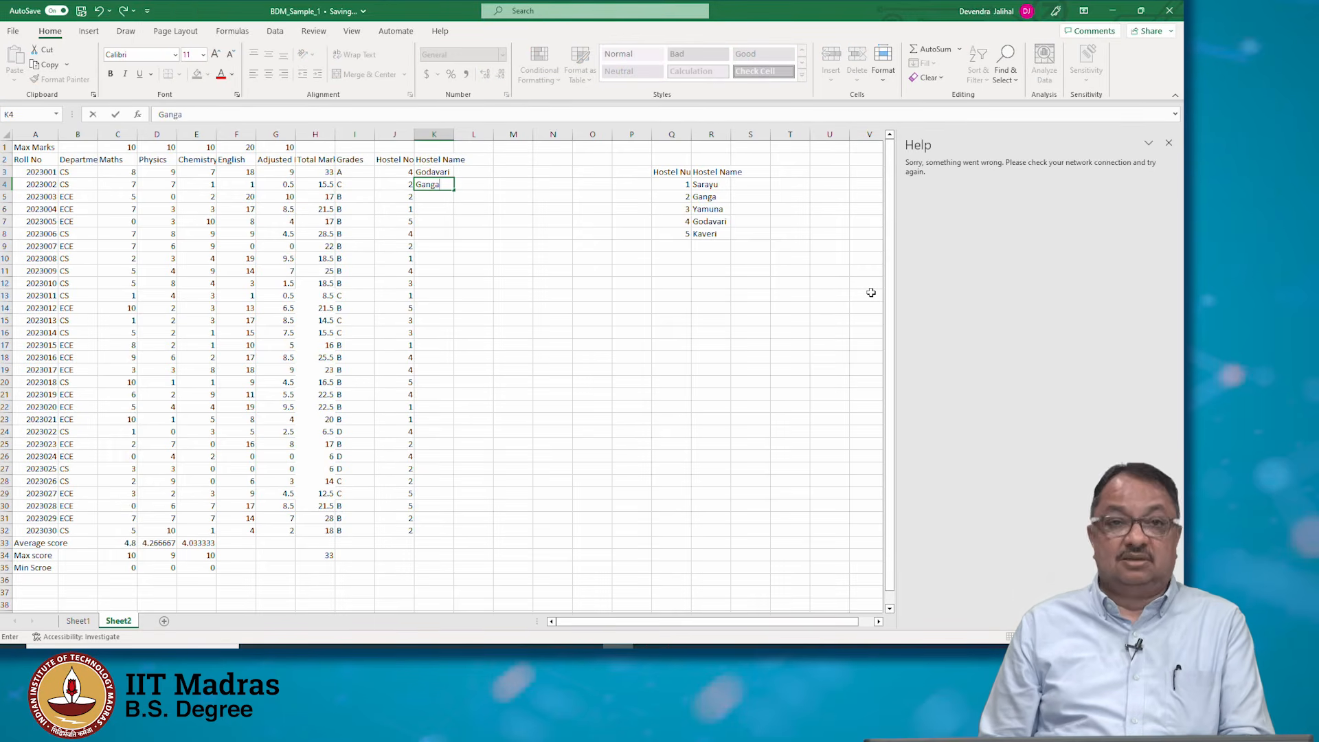
{"action": "key", "text": "Return"}
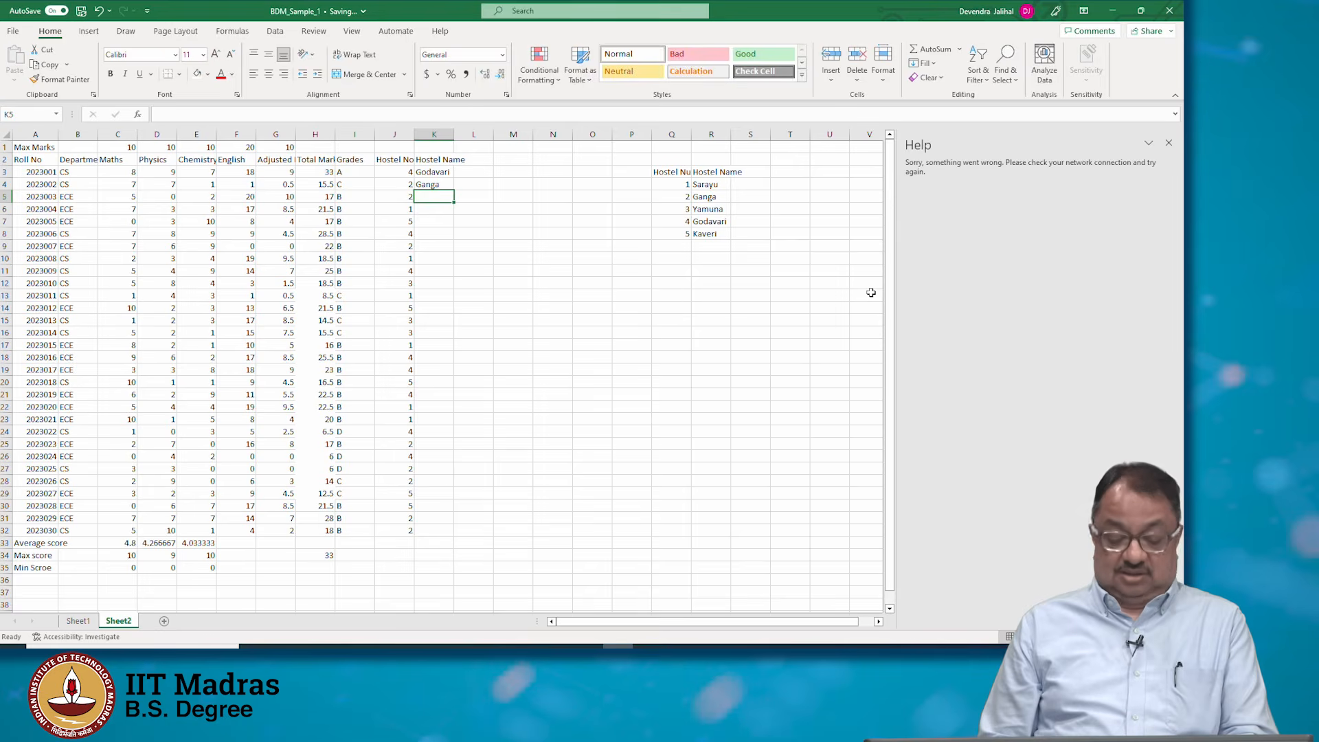
{"action": "type", "text": "Ganga"}
{"action": "key", "text": "Return"}
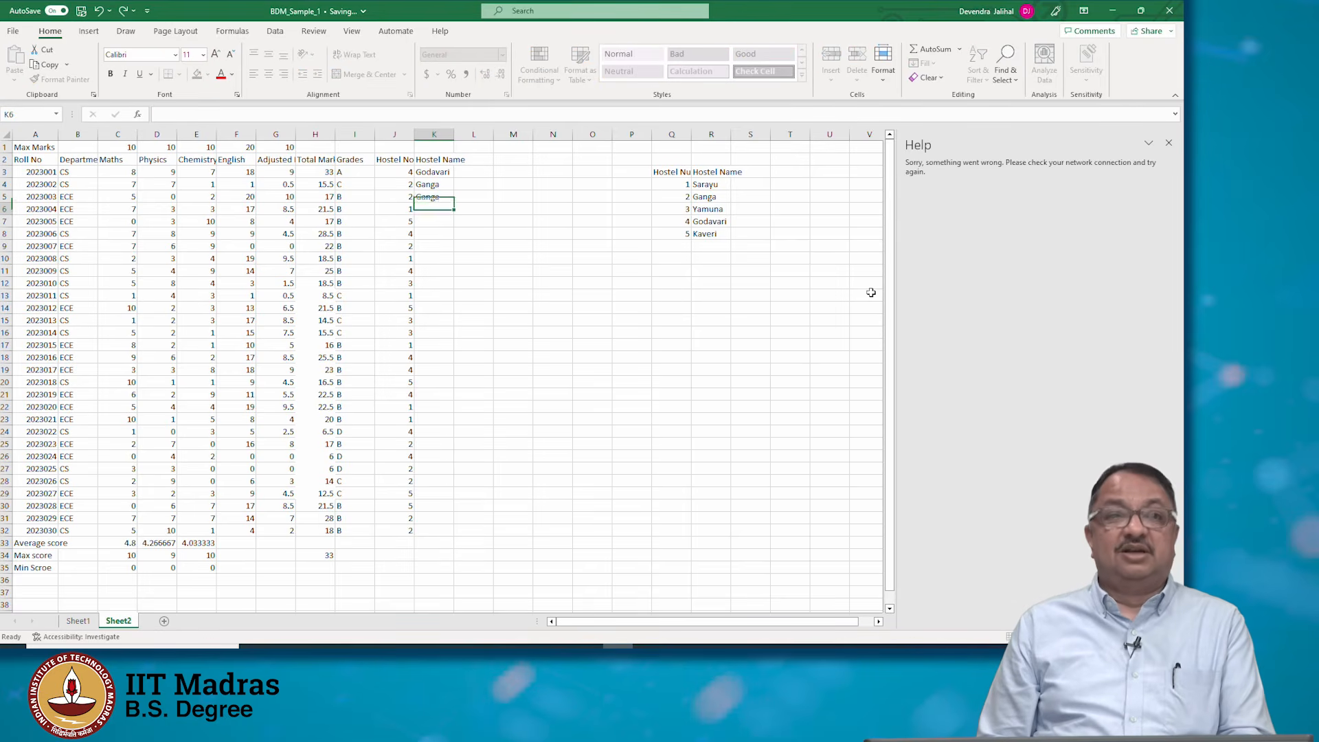
{"action": "type", "text": "Saray"}
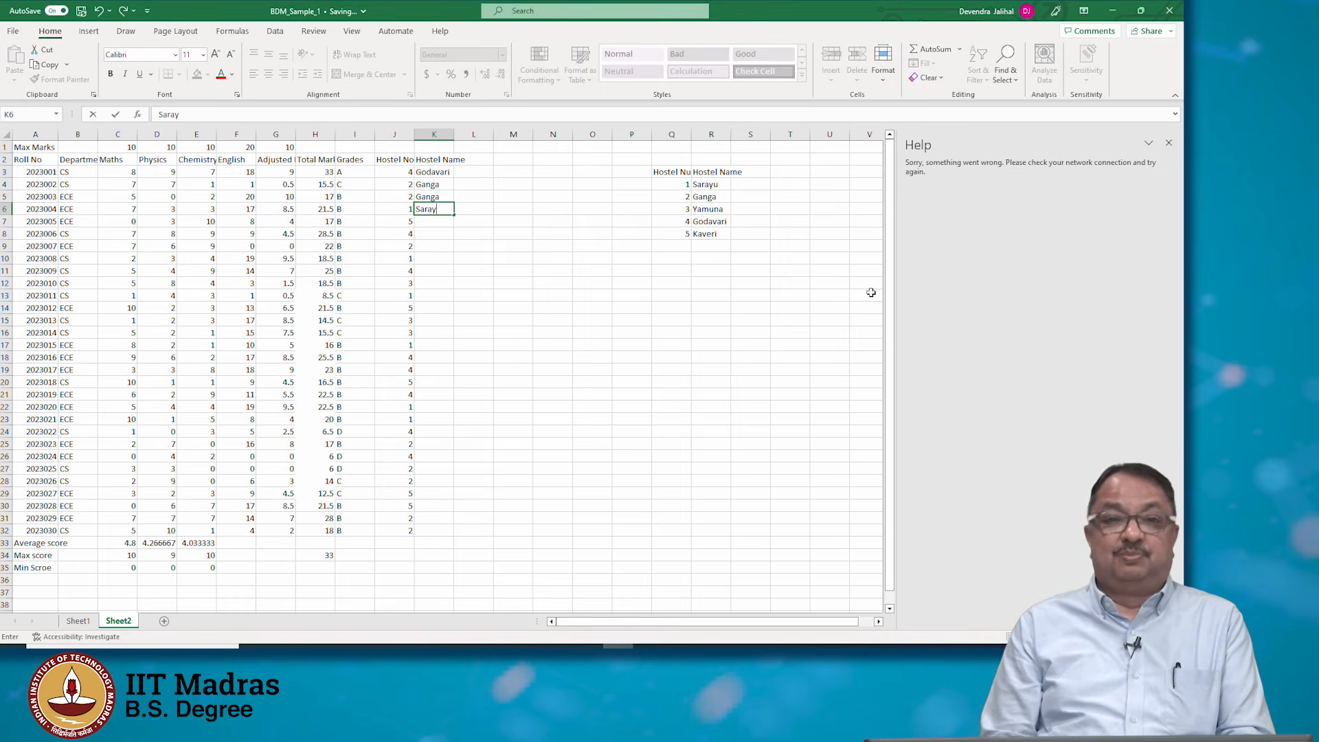
{"action": "type", "text": "u"}
{"action": "key", "text": "Return"}
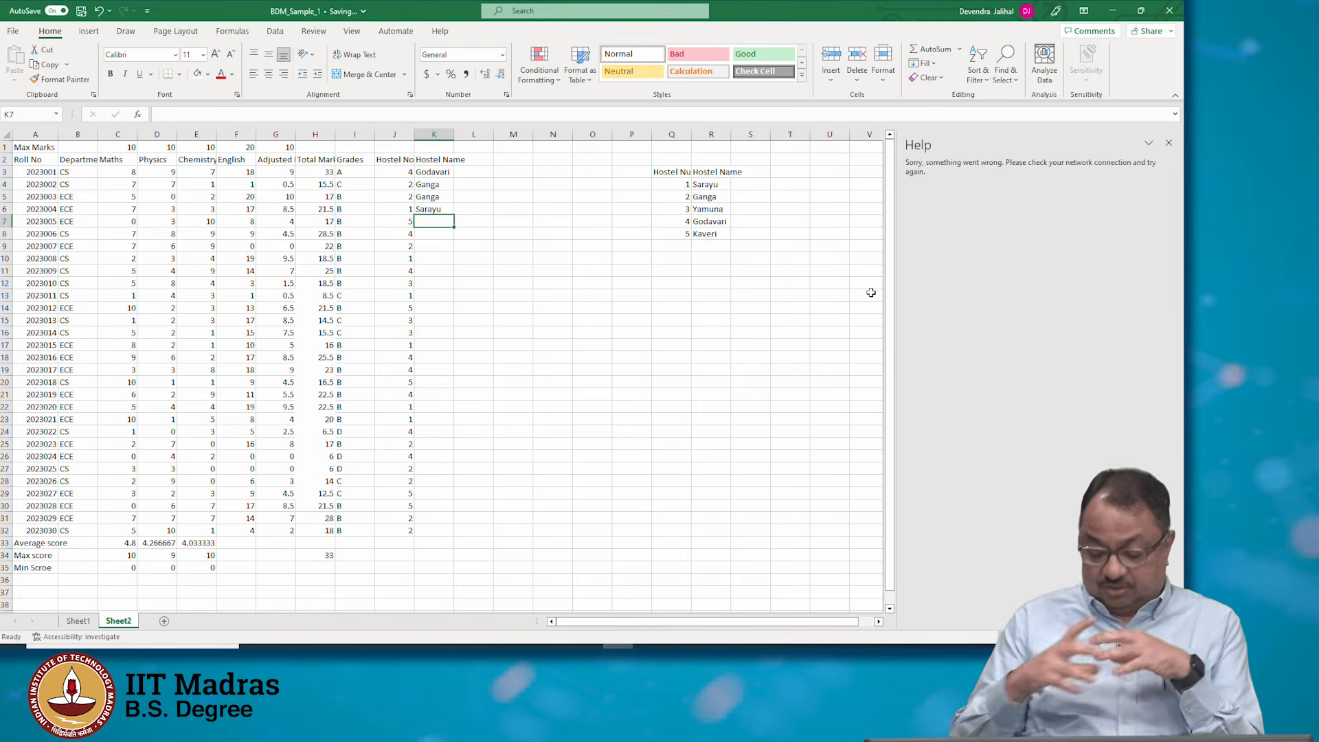
Begin a VLOOKUP formula in K3 to fetch the hostel name
{"action": "key", "text": "Up"}
{"action": "key", "text": "Up"}
{"action": "key", "text": "Up"}
{"action": "key", "text": "Up"}
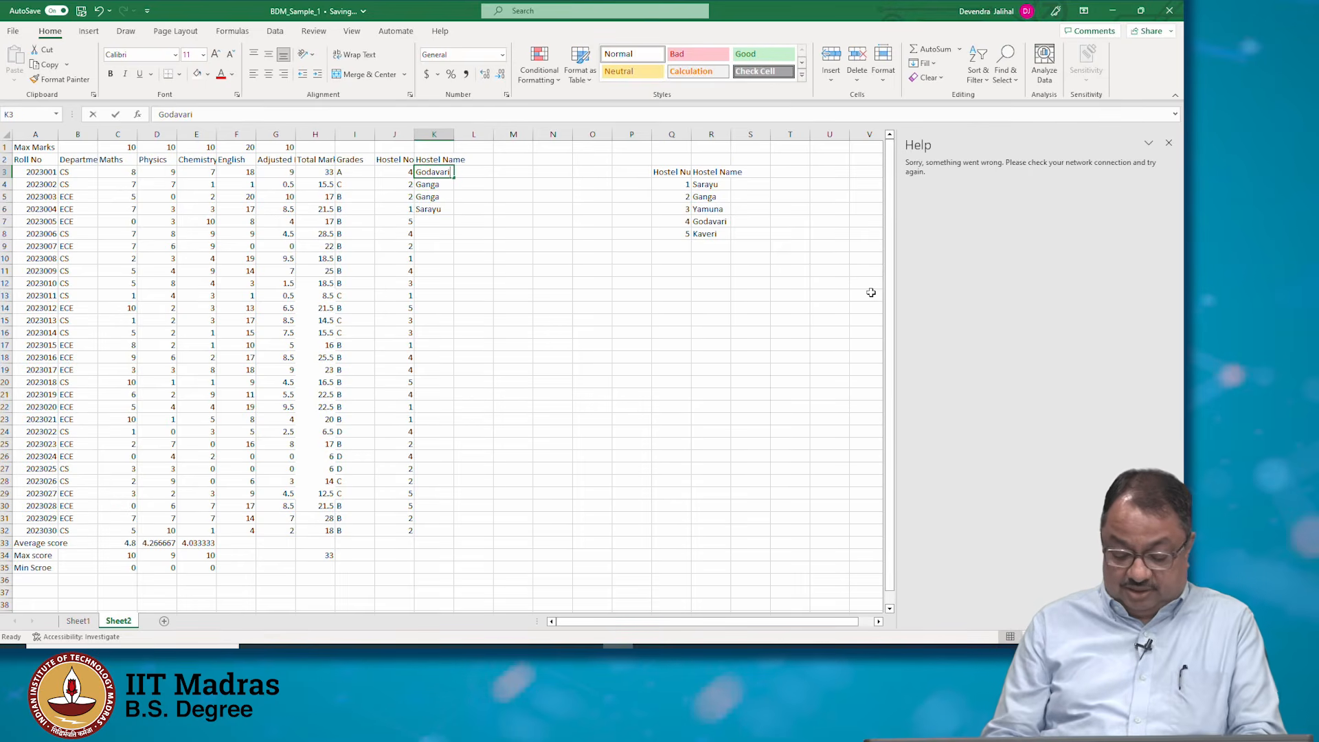
{"action": "type", "text": "=vlookup"}
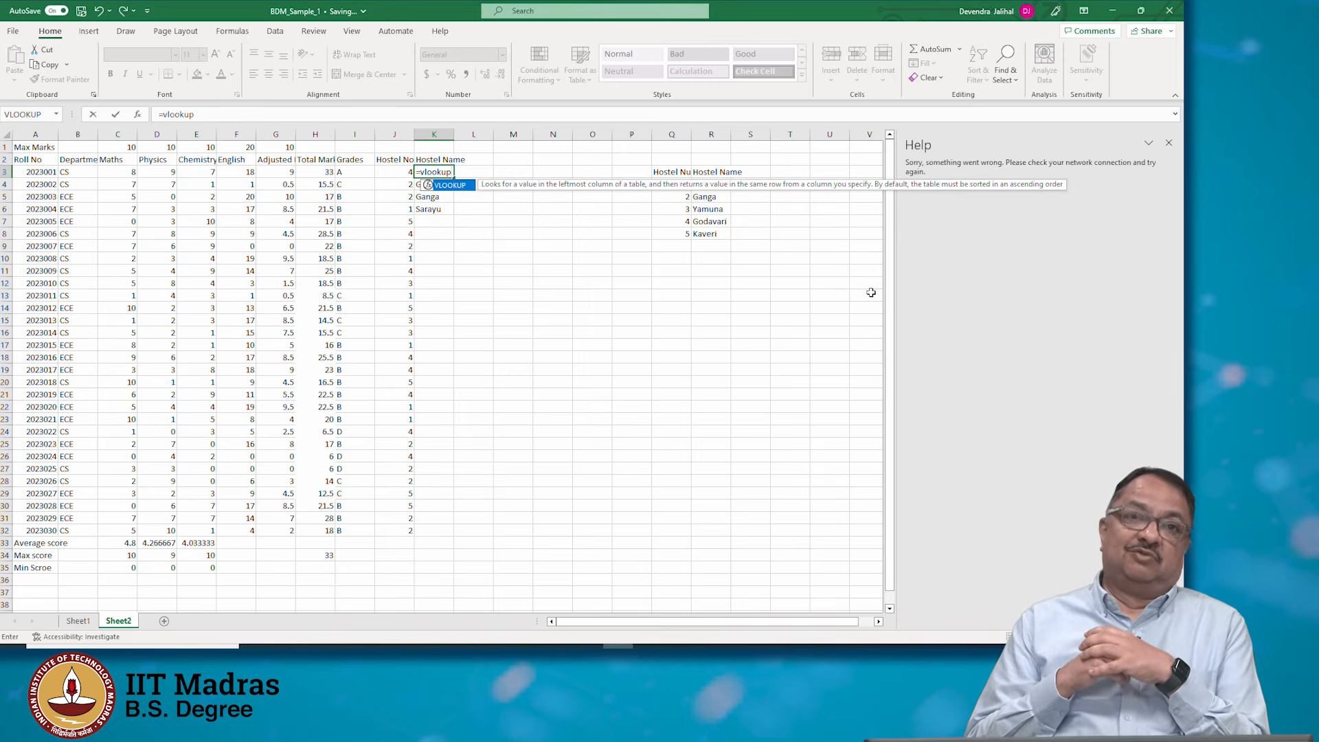
{"action": "type", "text": "("}
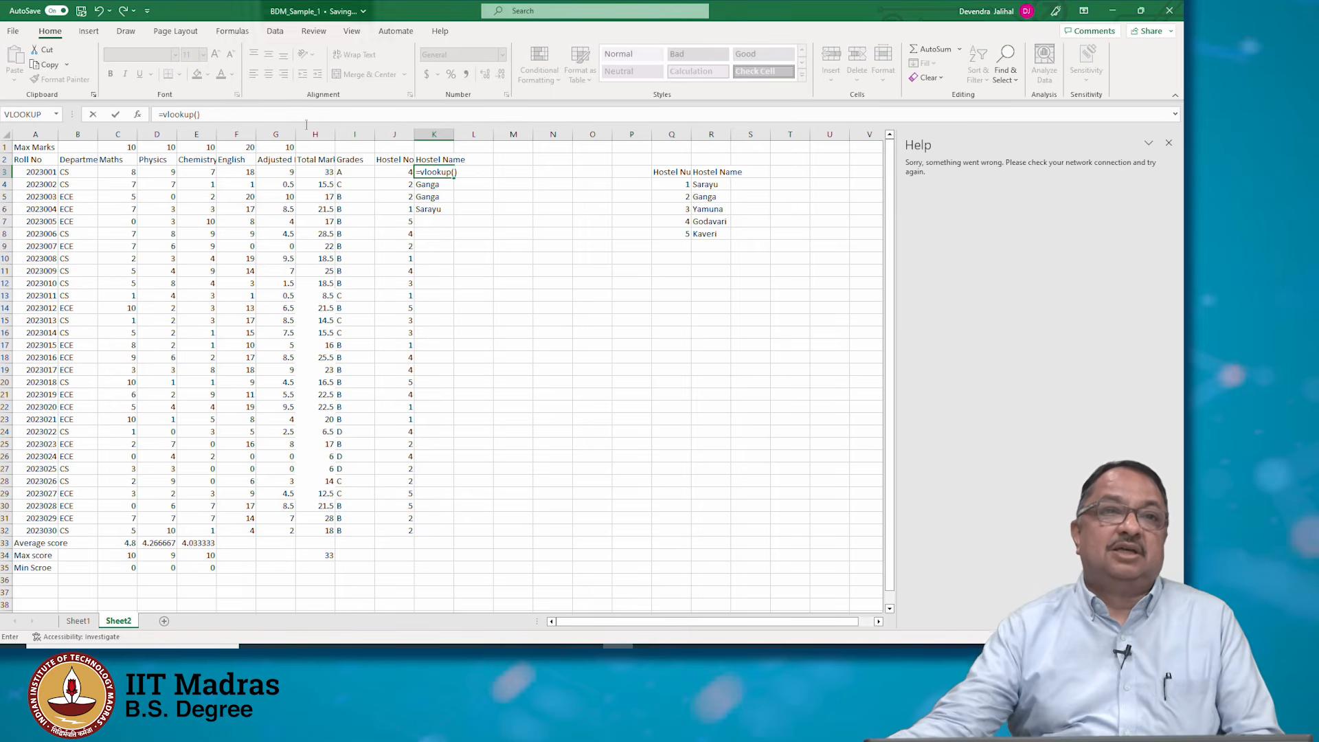
{"action": "left_click", "coordinate": [197, 115]}
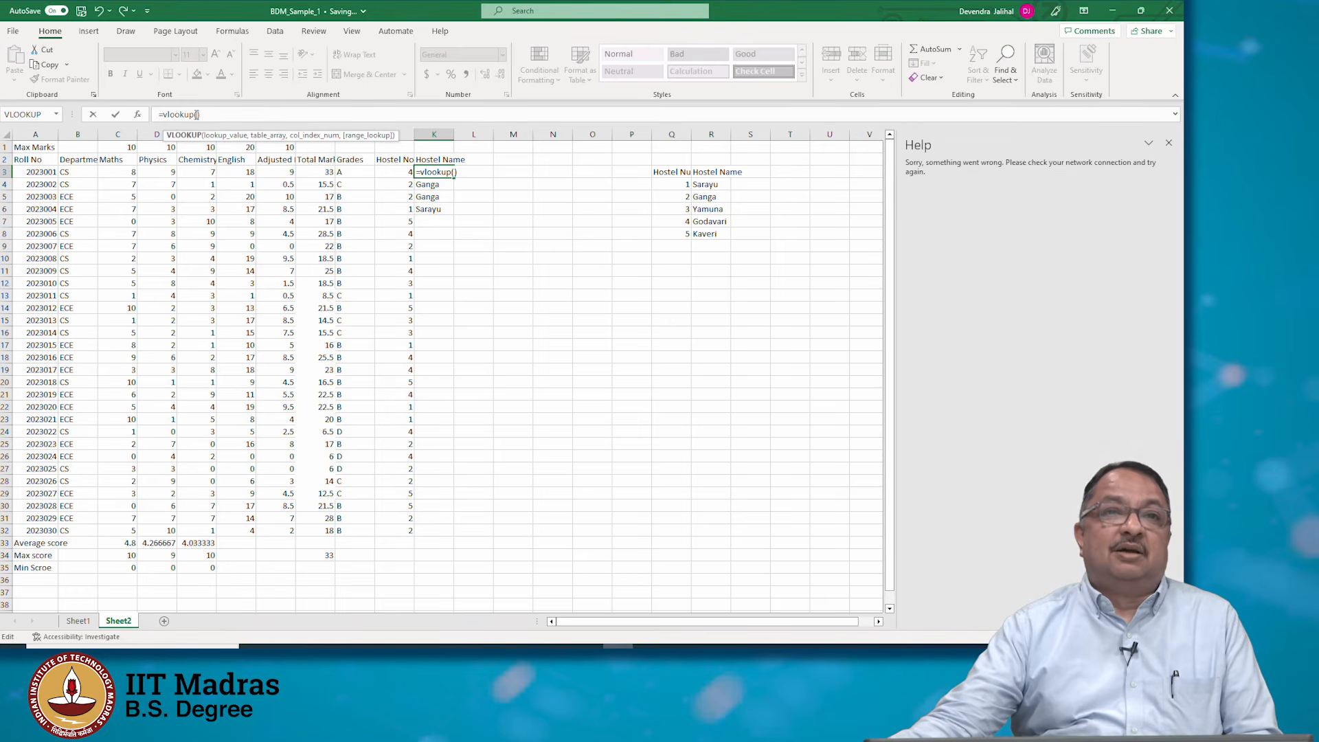
{"action": "left_click", "coordinate": [193, 138]}
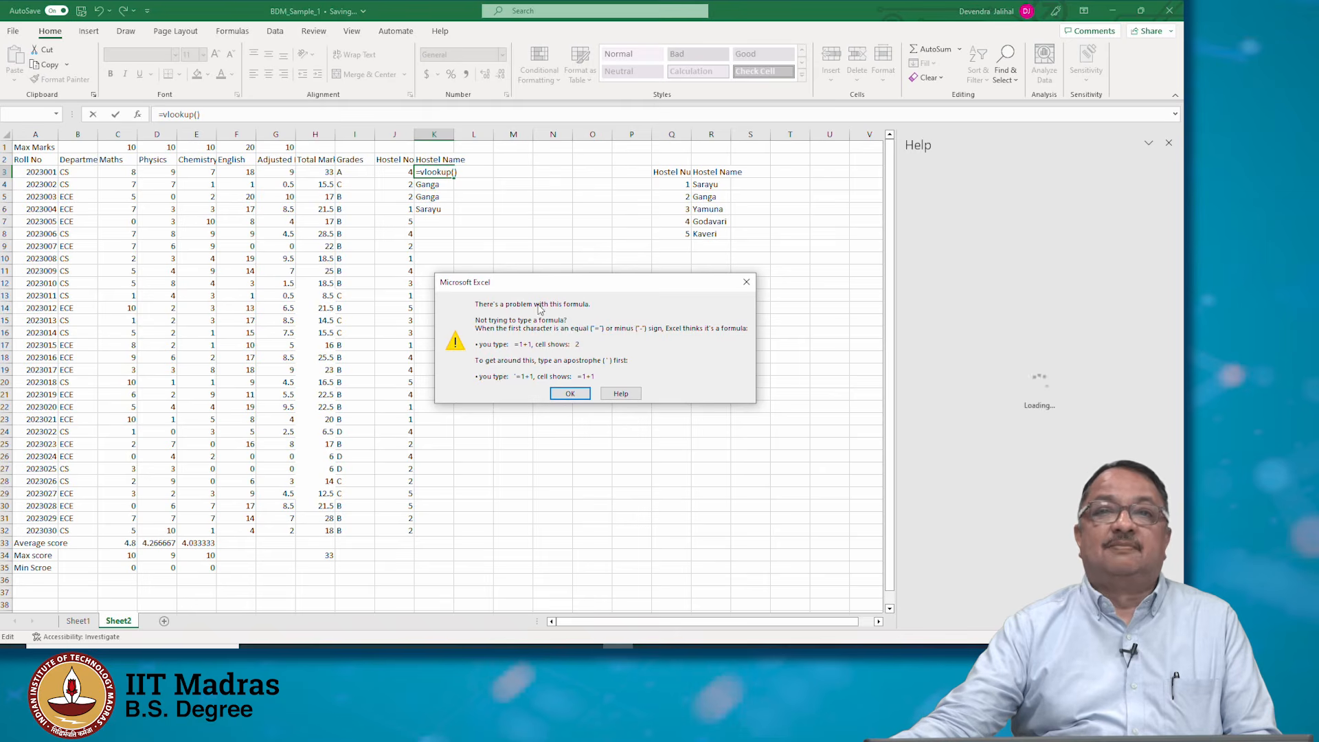
{"action": "left_click", "coordinate": [571, 394]}
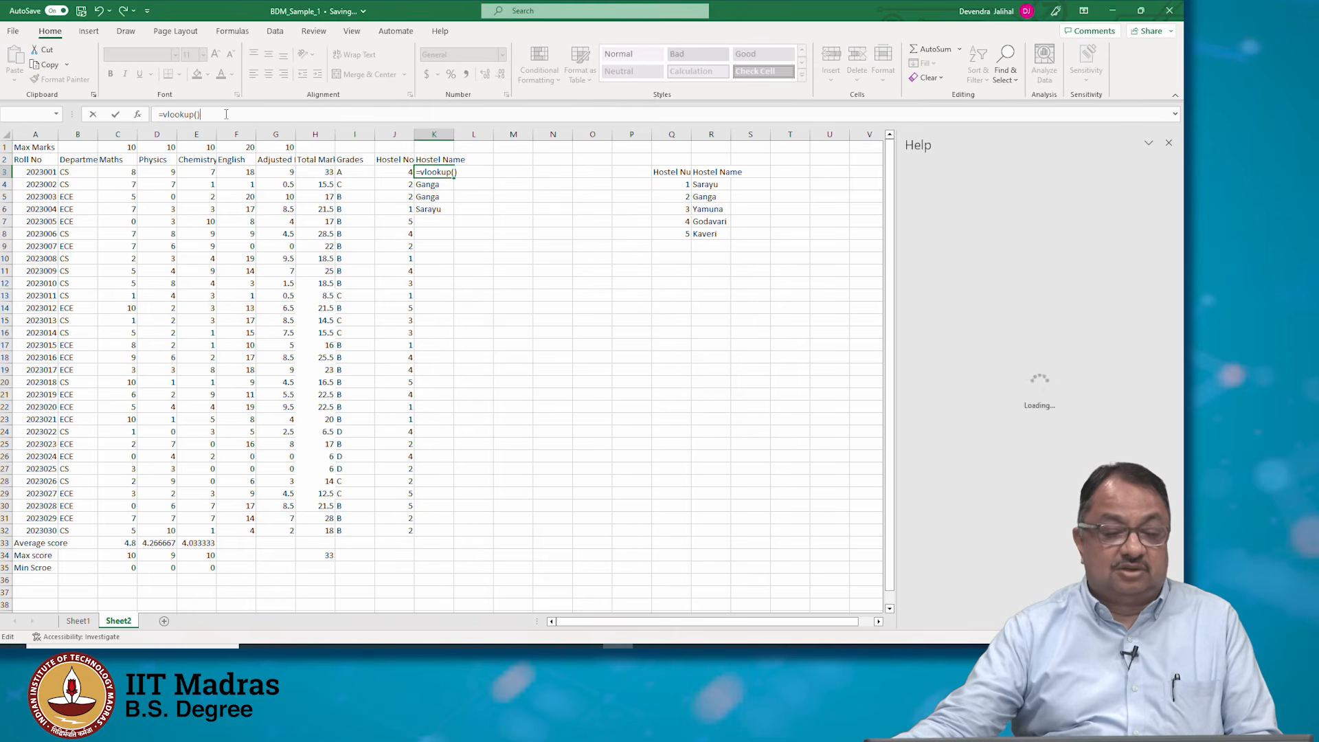
{"action": "key", "text": "BackSpace"}
{"action": "key", "text": "BackSpace"}
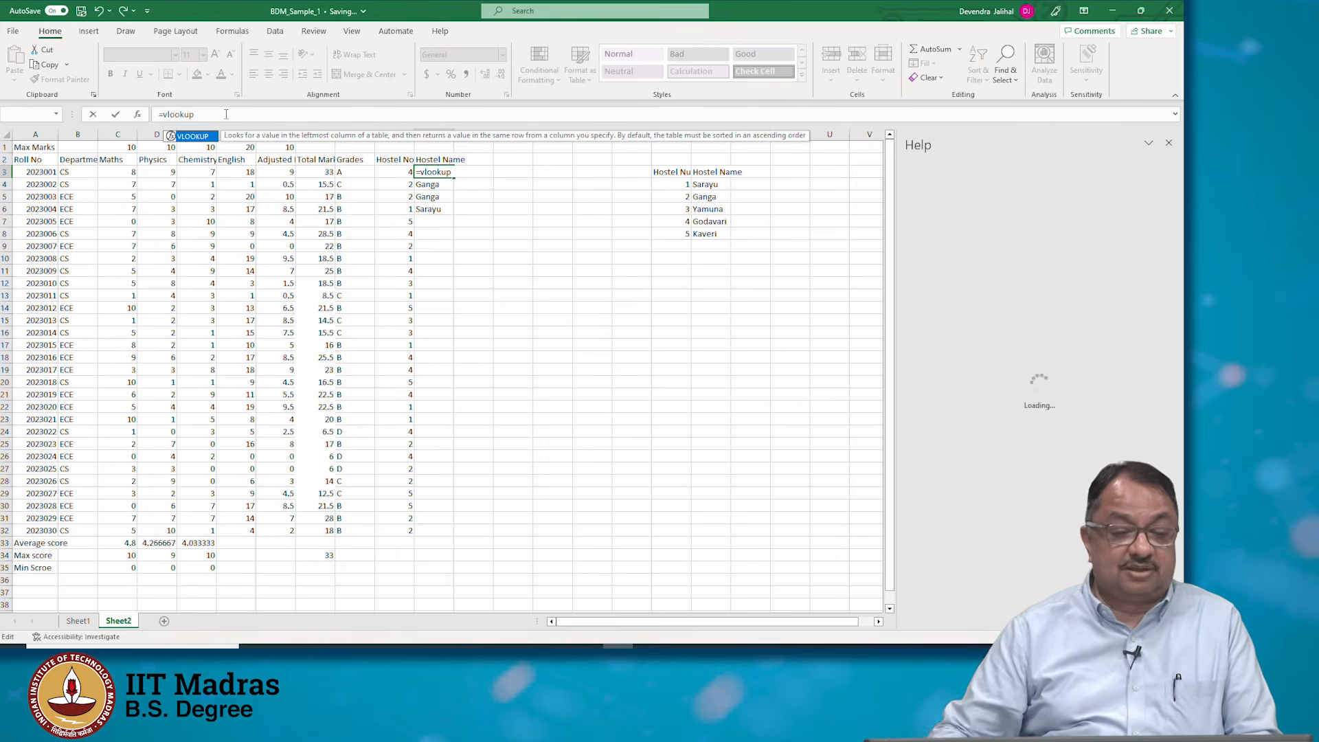
{"action": "double_click", "coordinate": [193, 136]}
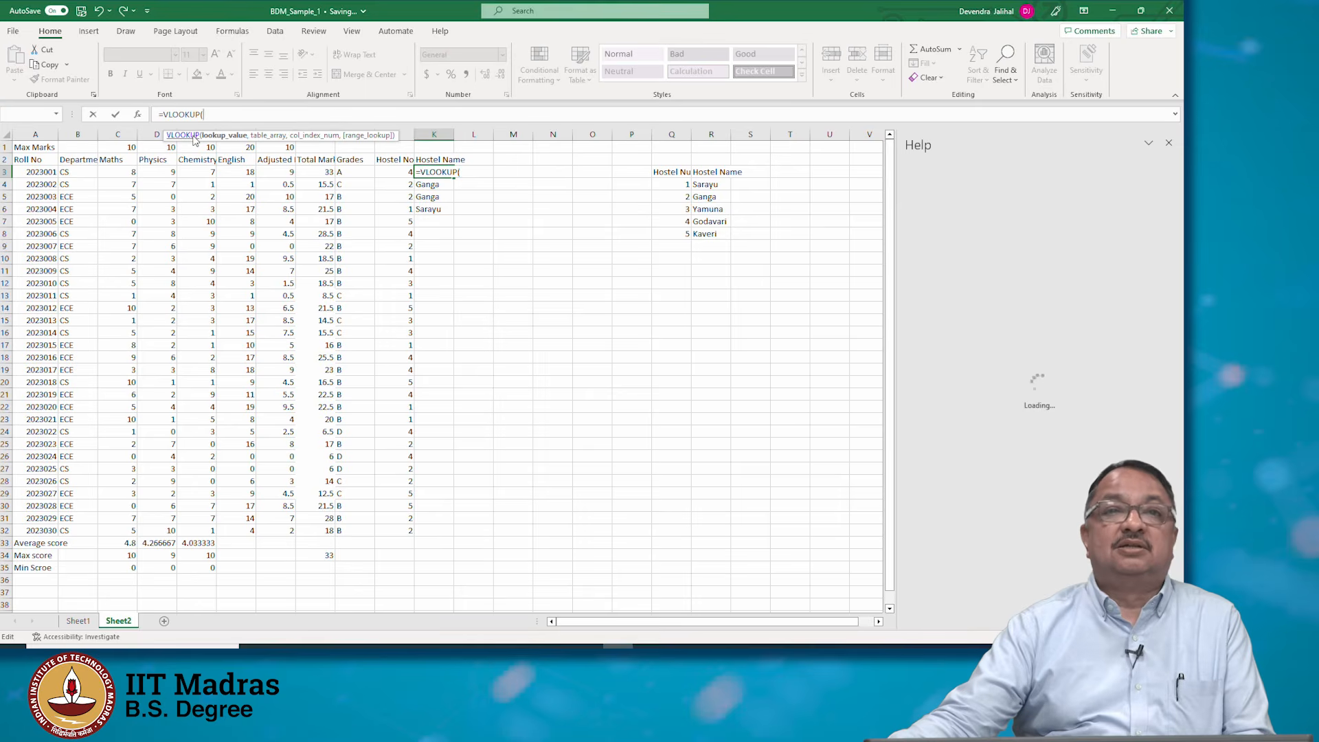
{"action": "left_click", "coordinate": [193, 137]}
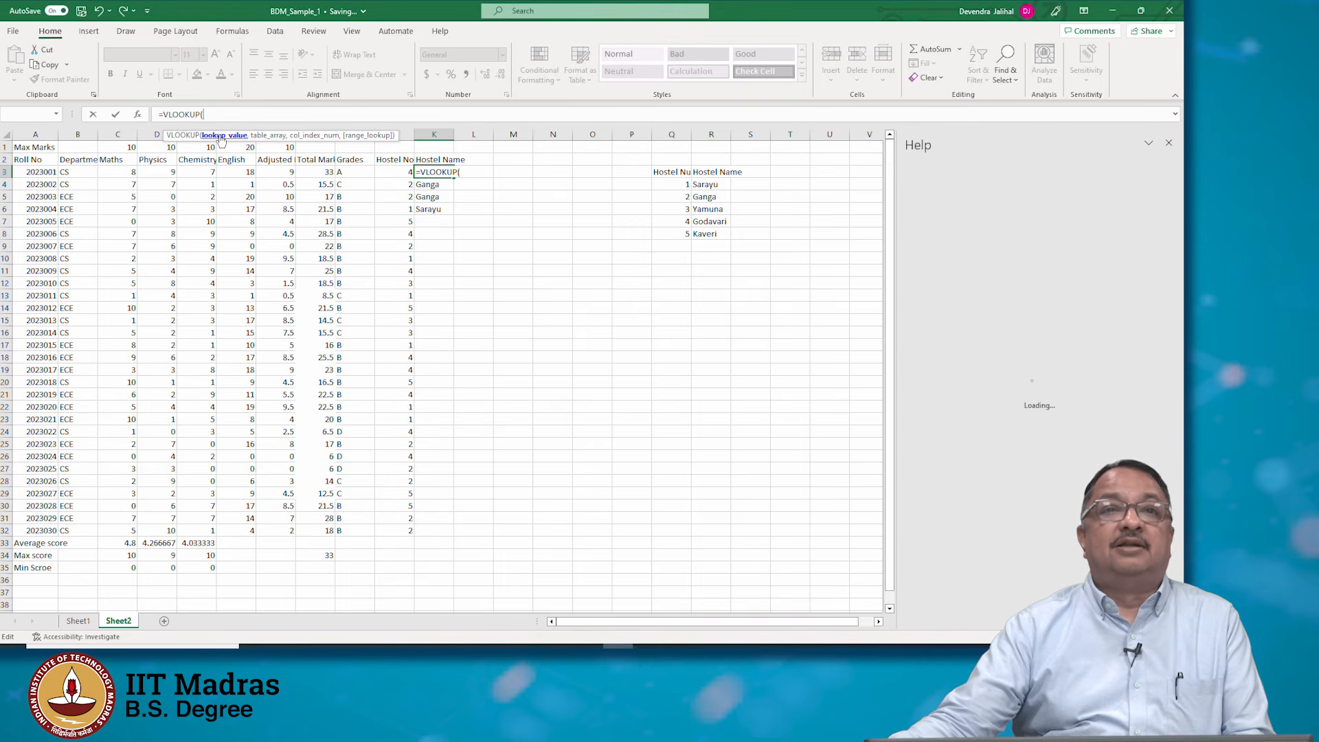
{"action": "left_click", "coordinate": [396, 171]}
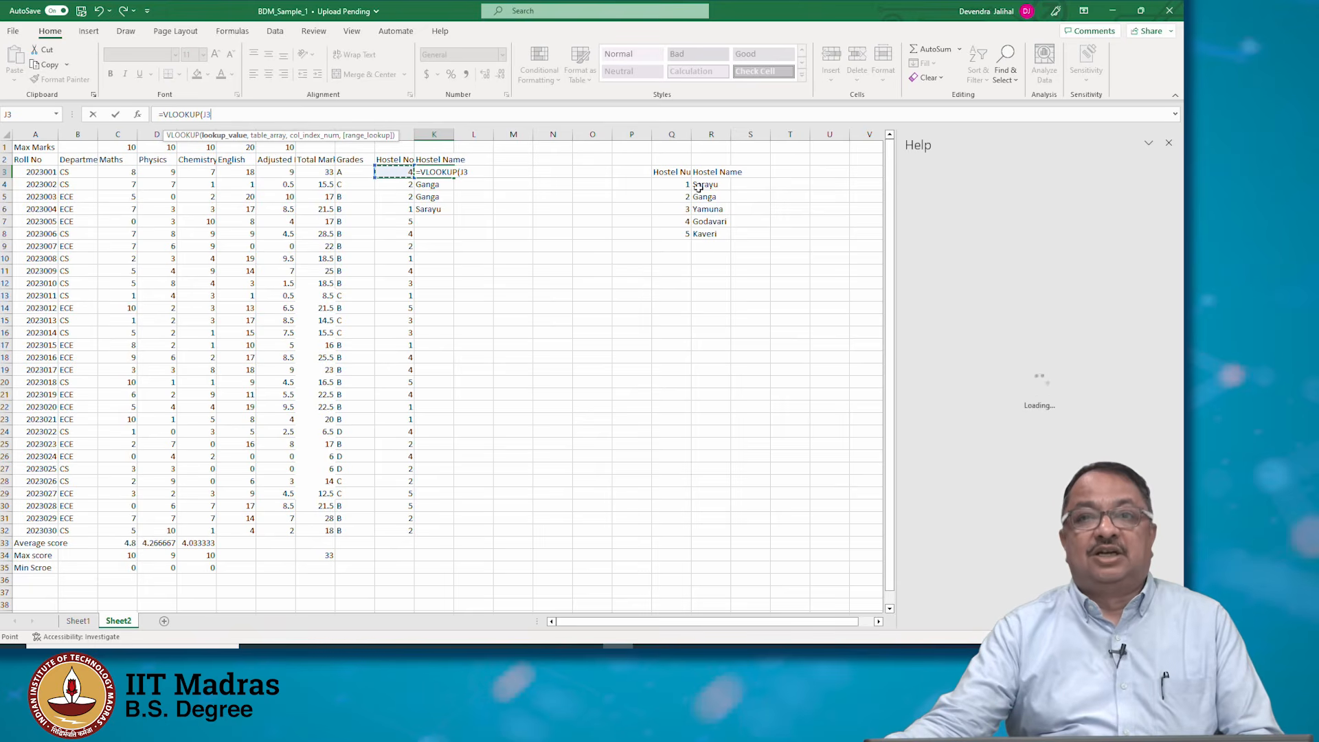
{"action": "left_click_drag", "start_coordinate": [668, 173], "coordinate": [713, 235]}
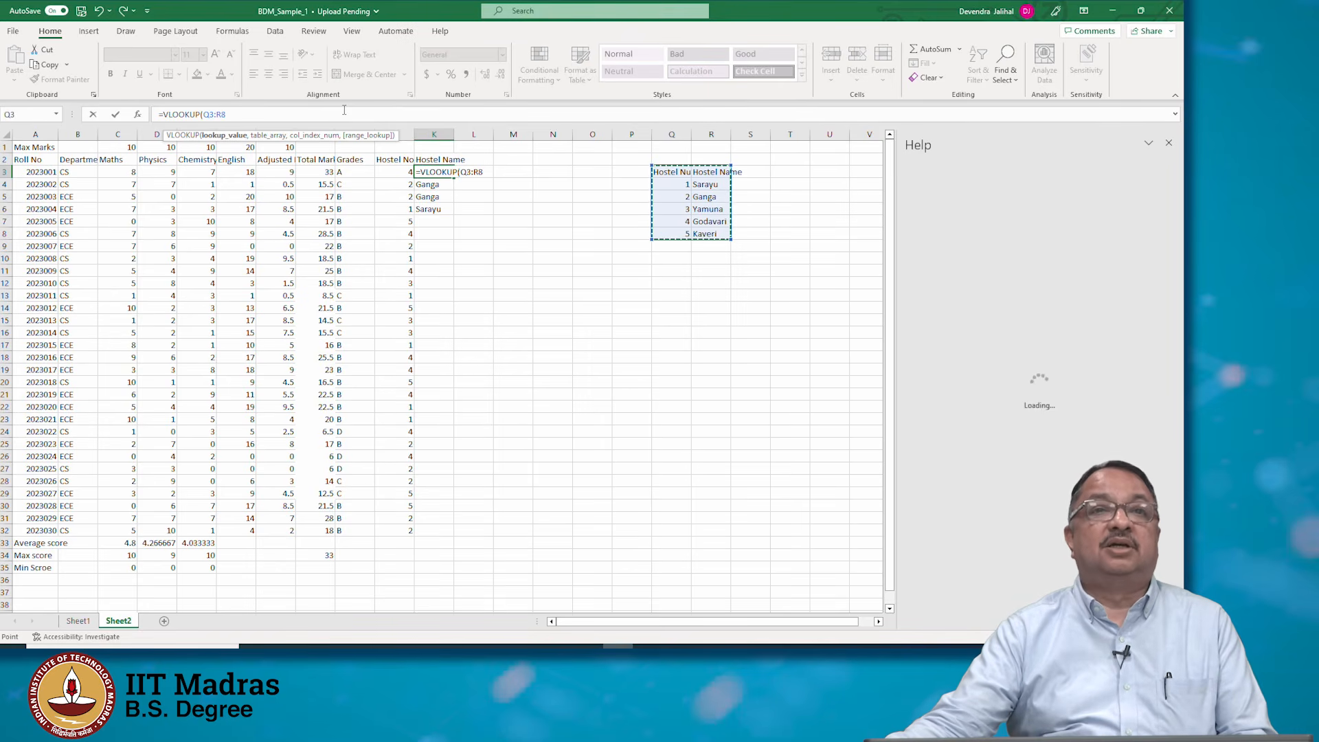
{"action": "key", "text": "BackSpace"}
{"action": "key", "text": "BackSpace"}
{"action": "key", "text": "BackSpace"}
{"action": "key", "text": "BackSpace"}
{"action": "key", "text": "BackSpace"}
{"action": "key", "text": "BackSpace"}
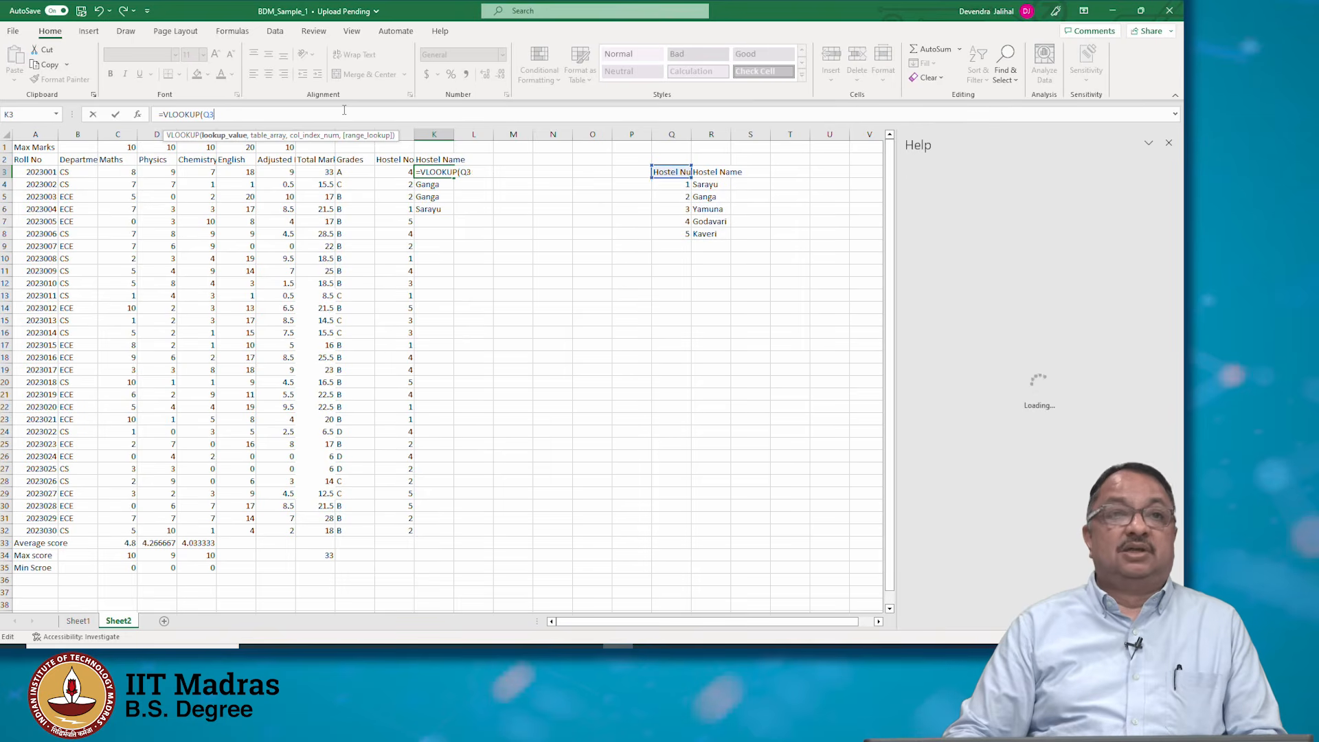
{"action": "type", "text": "("}
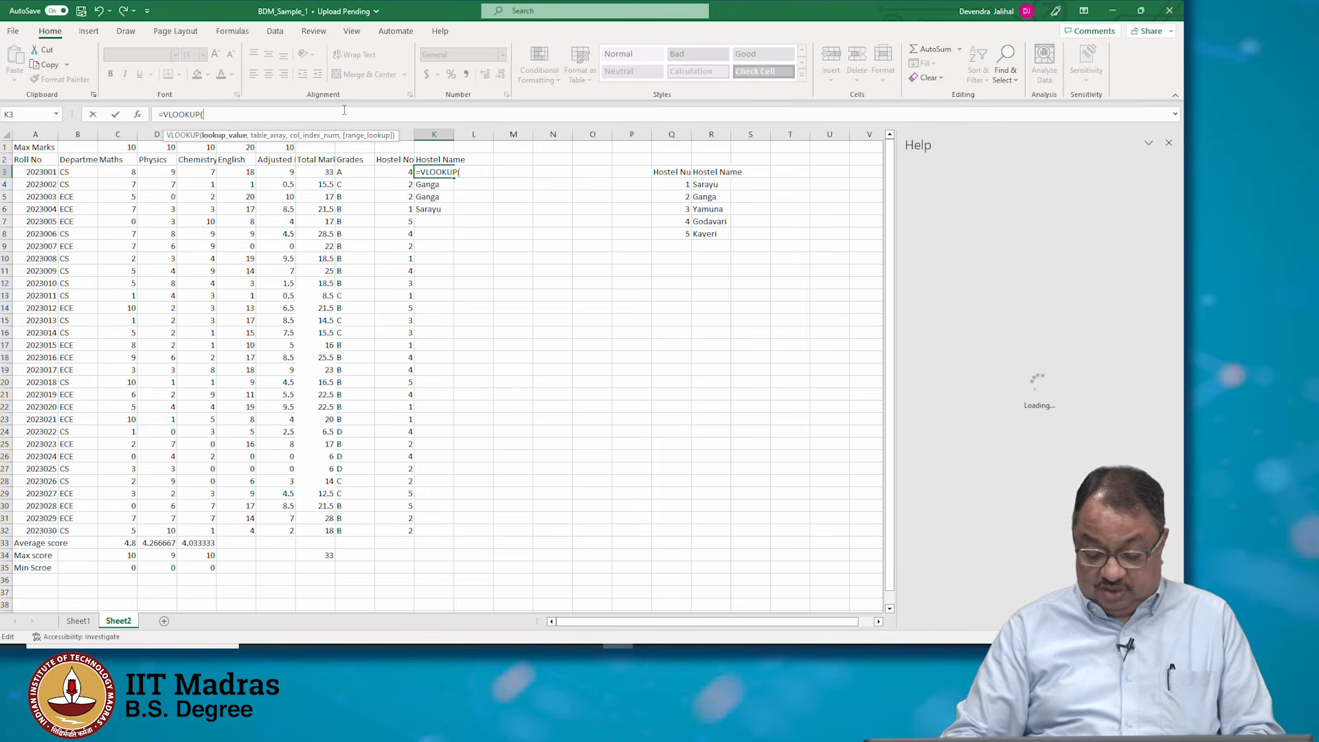
{"action": "left_click", "coordinate": [178, 138]}
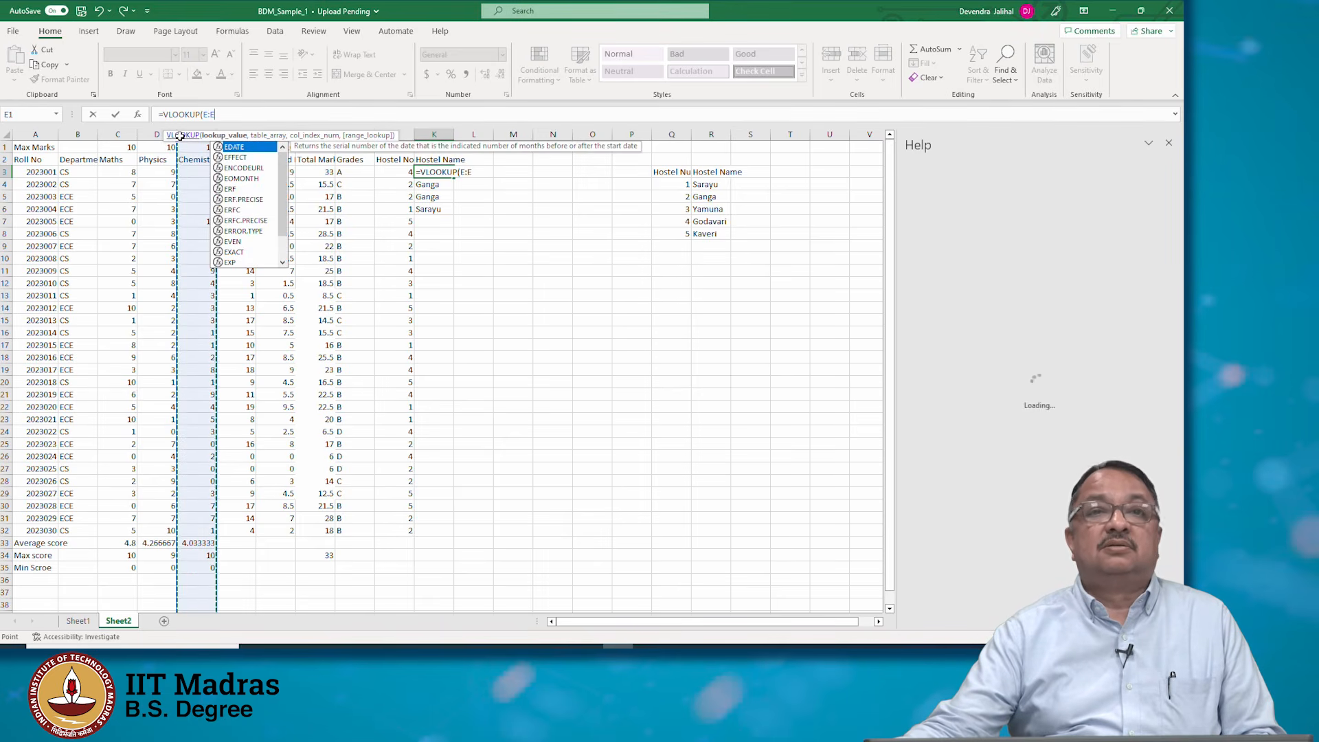
{"action": "key", "text": "Escape"}
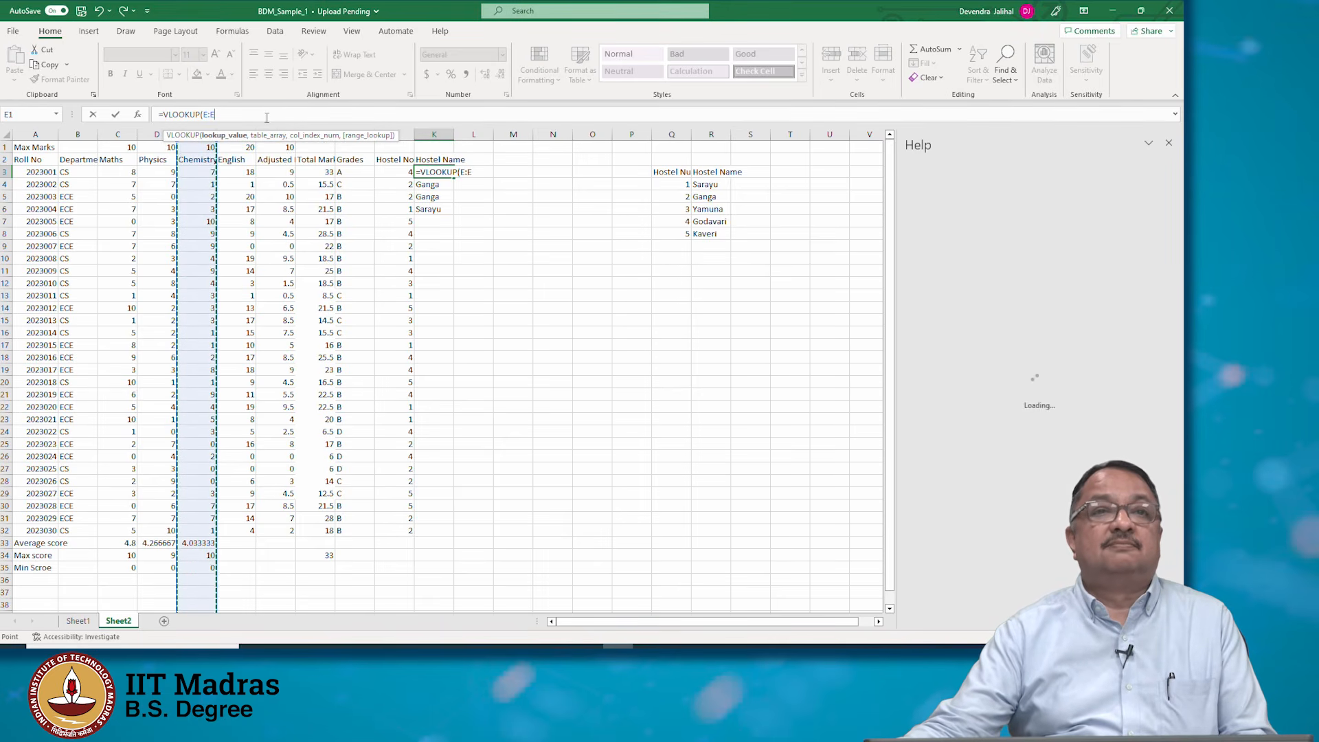
{"action": "key", "text": "BackSpace"}
{"action": "key", "text": "BackSpace"}
{"action": "key", "text": "BackSpace"}
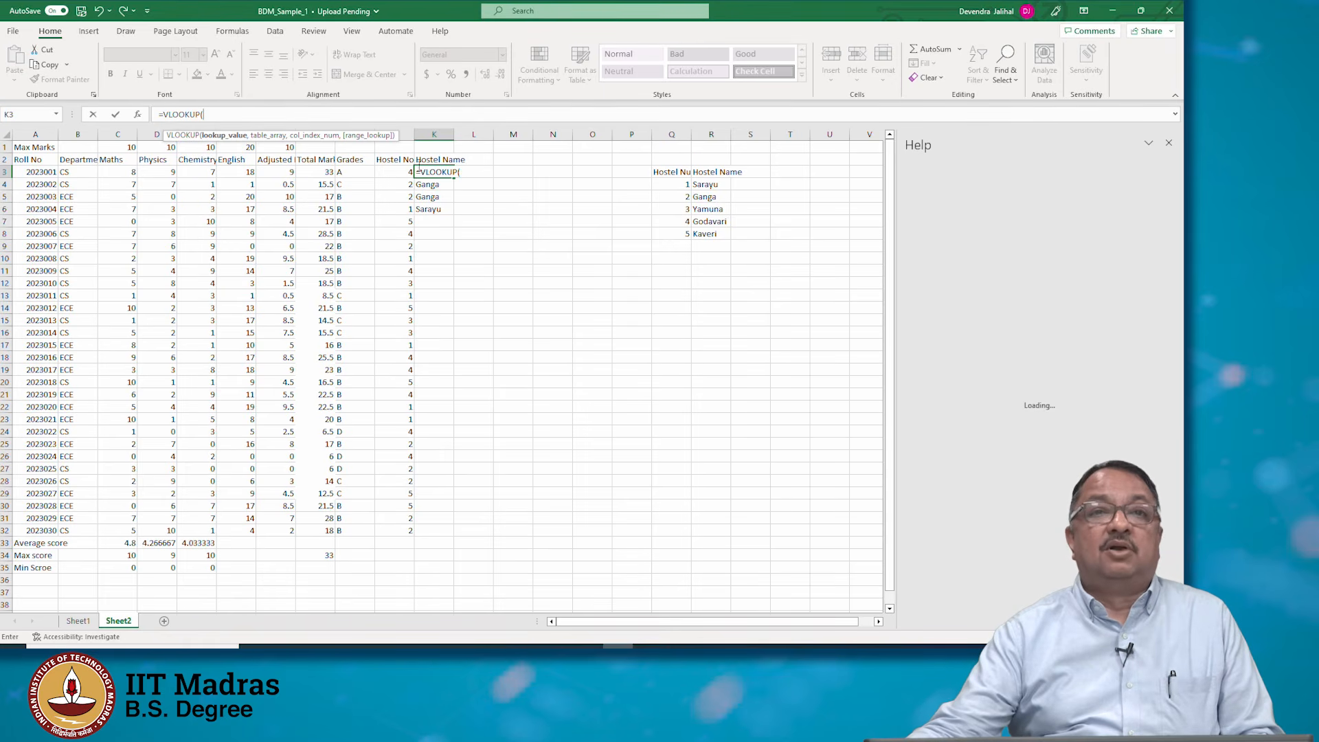
Complete the K3 VLOOKUP with lookup value J3, table array Q3:R8 and column index 1
{"action": "left_click", "coordinate": [406, 171]}
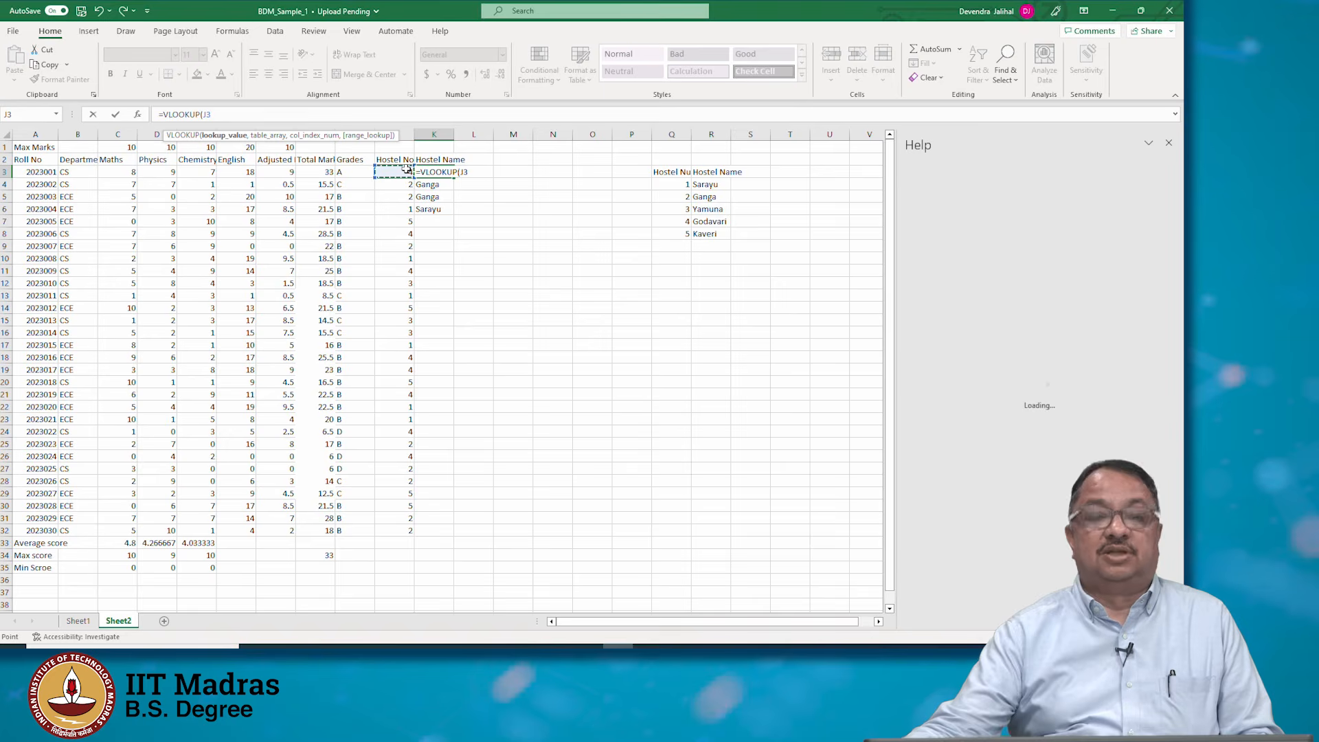
{"action": "type", "text": ","}
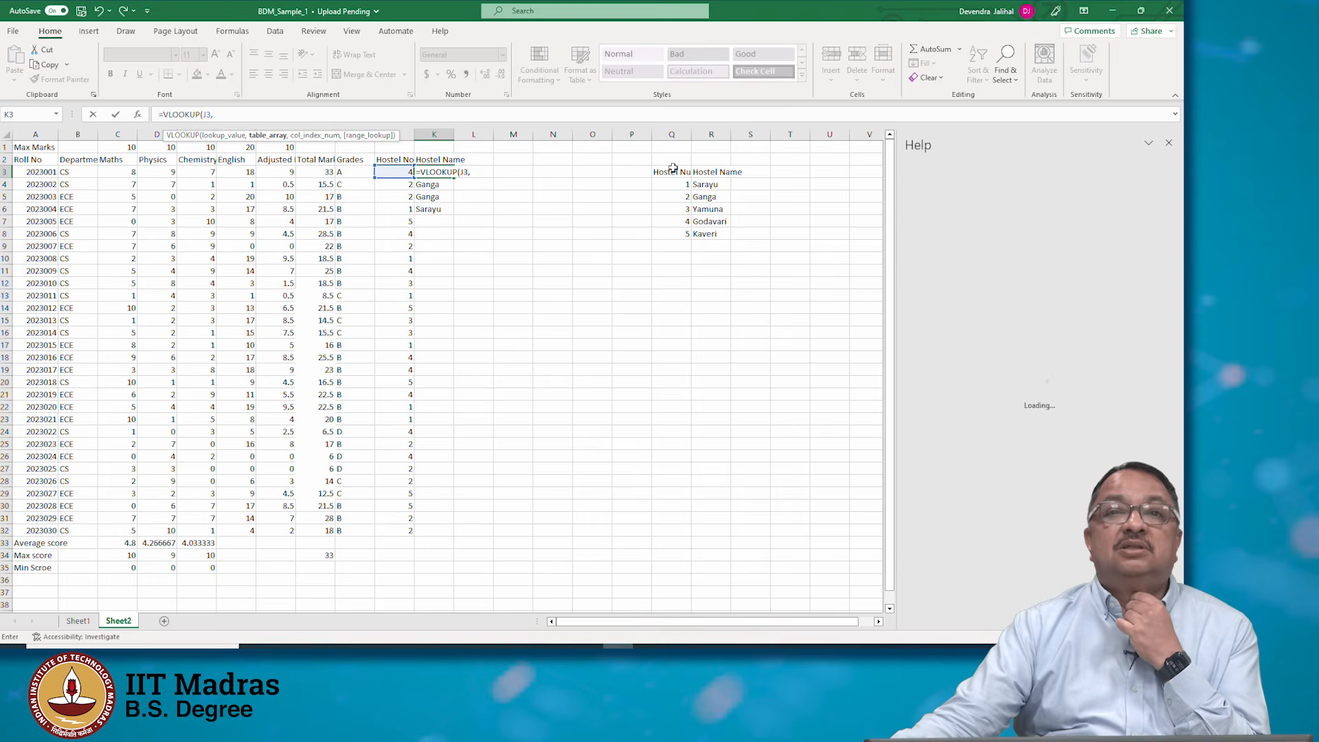
{"action": "left_click_drag", "start_coordinate": [673, 169], "coordinate": [709, 232]}
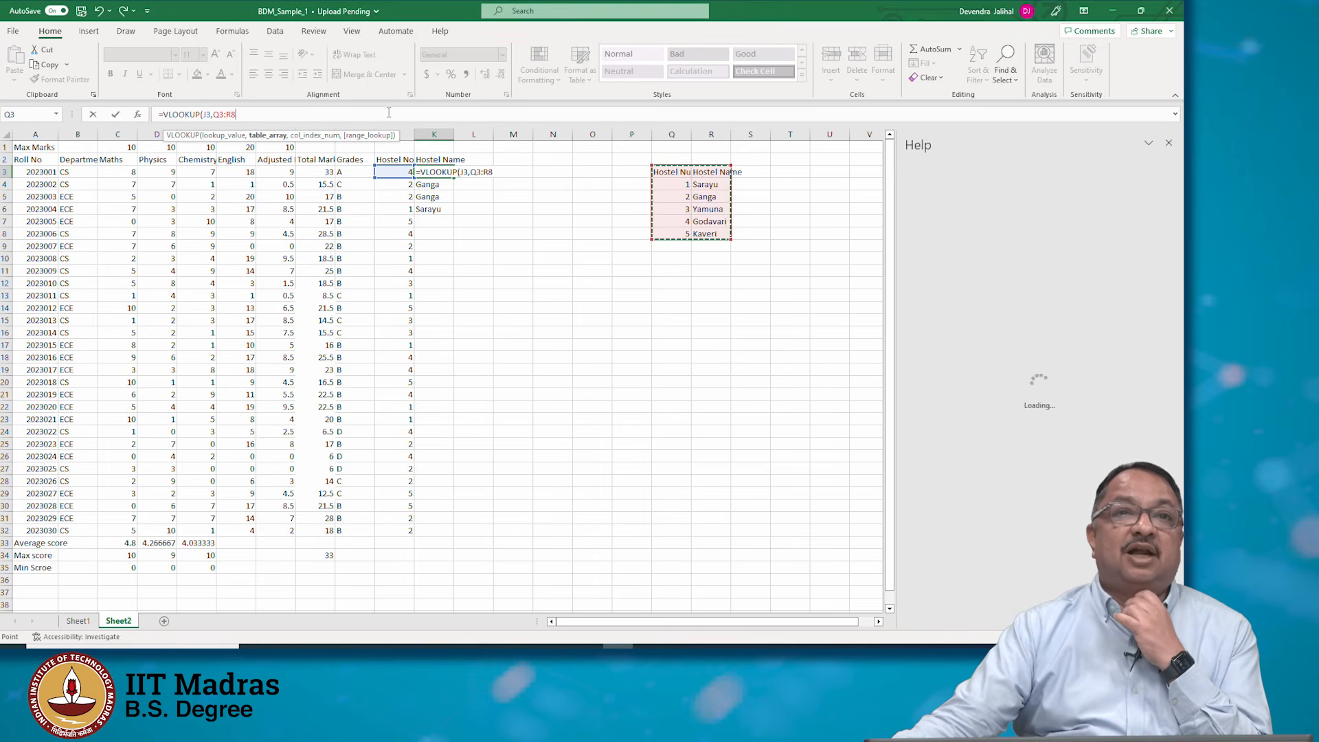
{"action": "type", "text": ",1"}
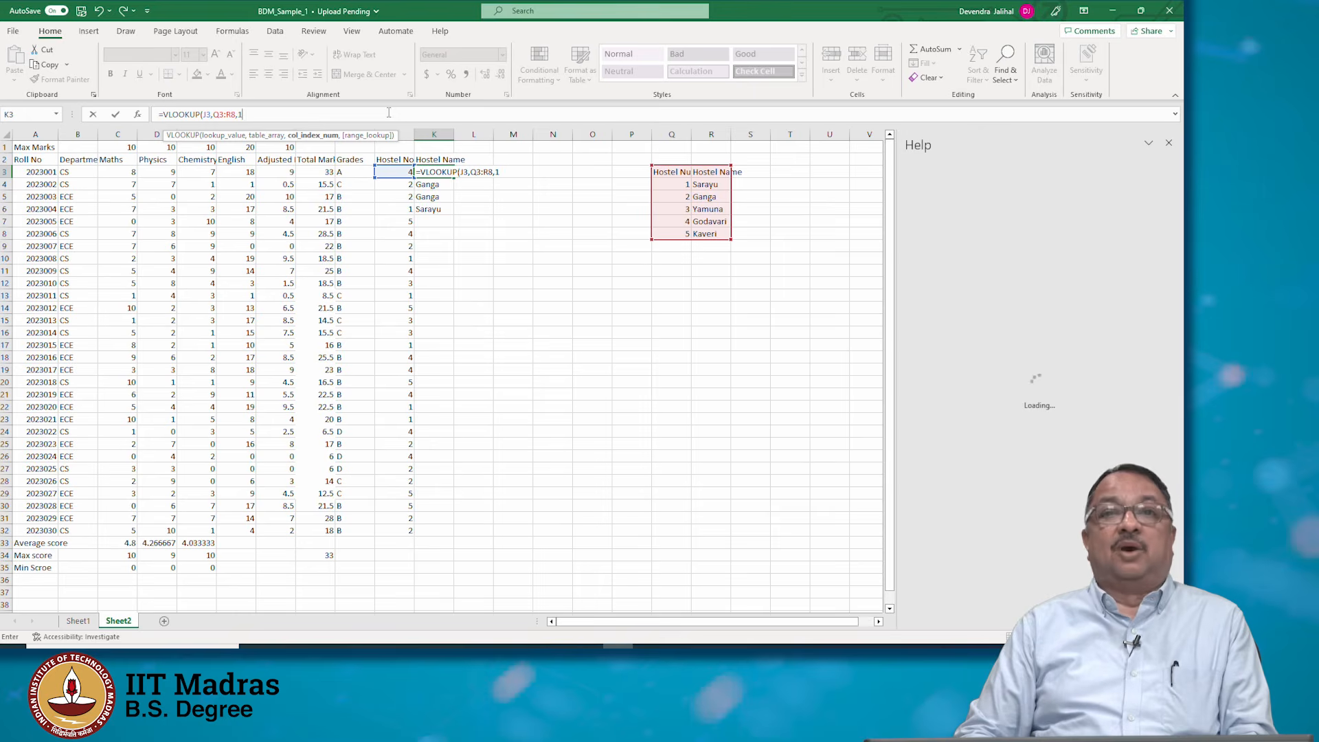
{"action": "key", "text": "Return"}
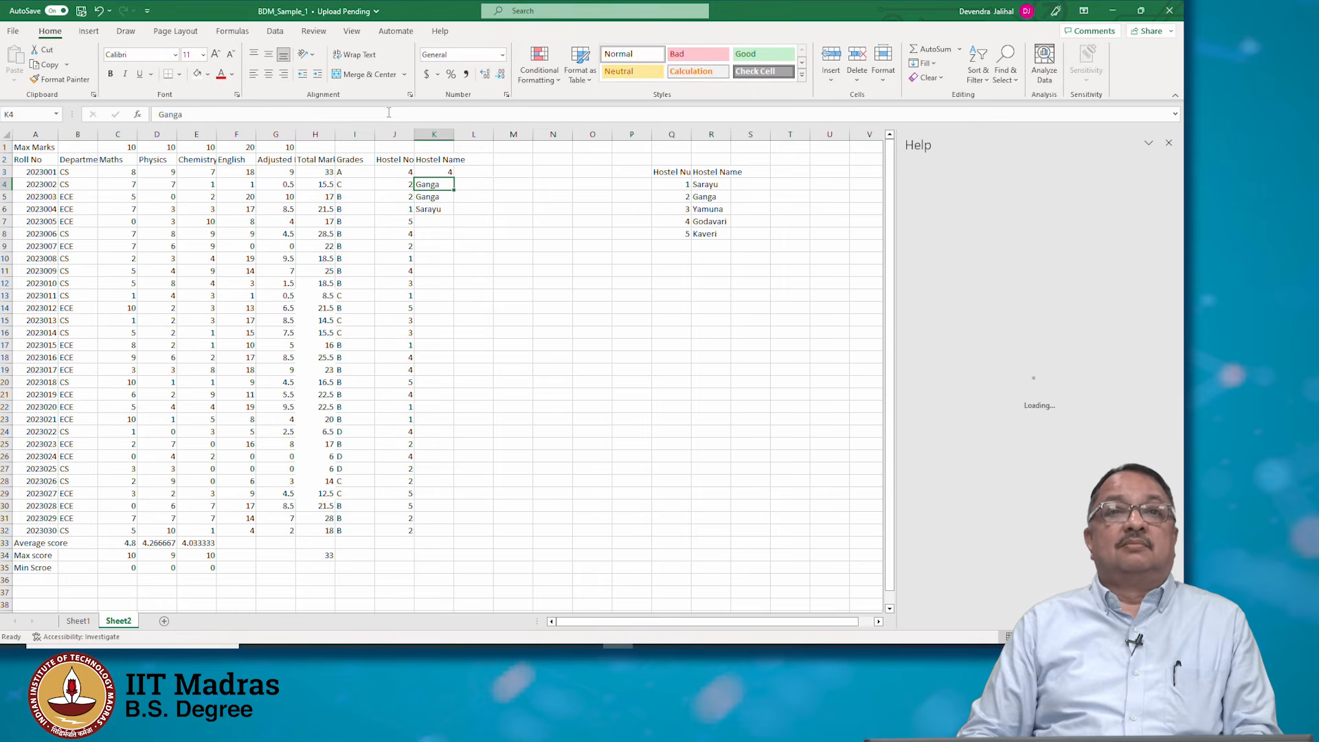
Change the K3 VLOOKUP's column index to 2 so it returns the hostel name
{"action": "key", "text": "Up"}
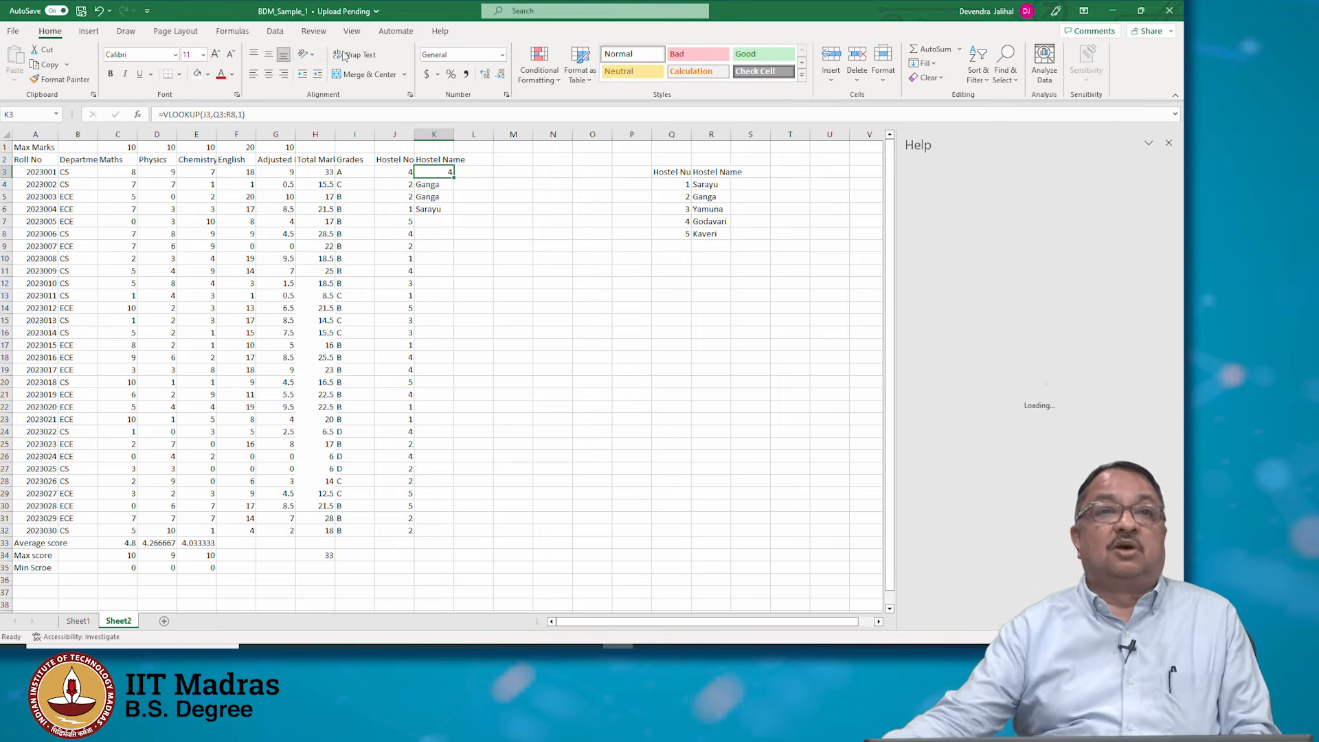
{"action": "left_click", "coordinate": [243, 115]}
{"action": "key", "text": "BackSpace"}
{"action": "type", "text": "2"}
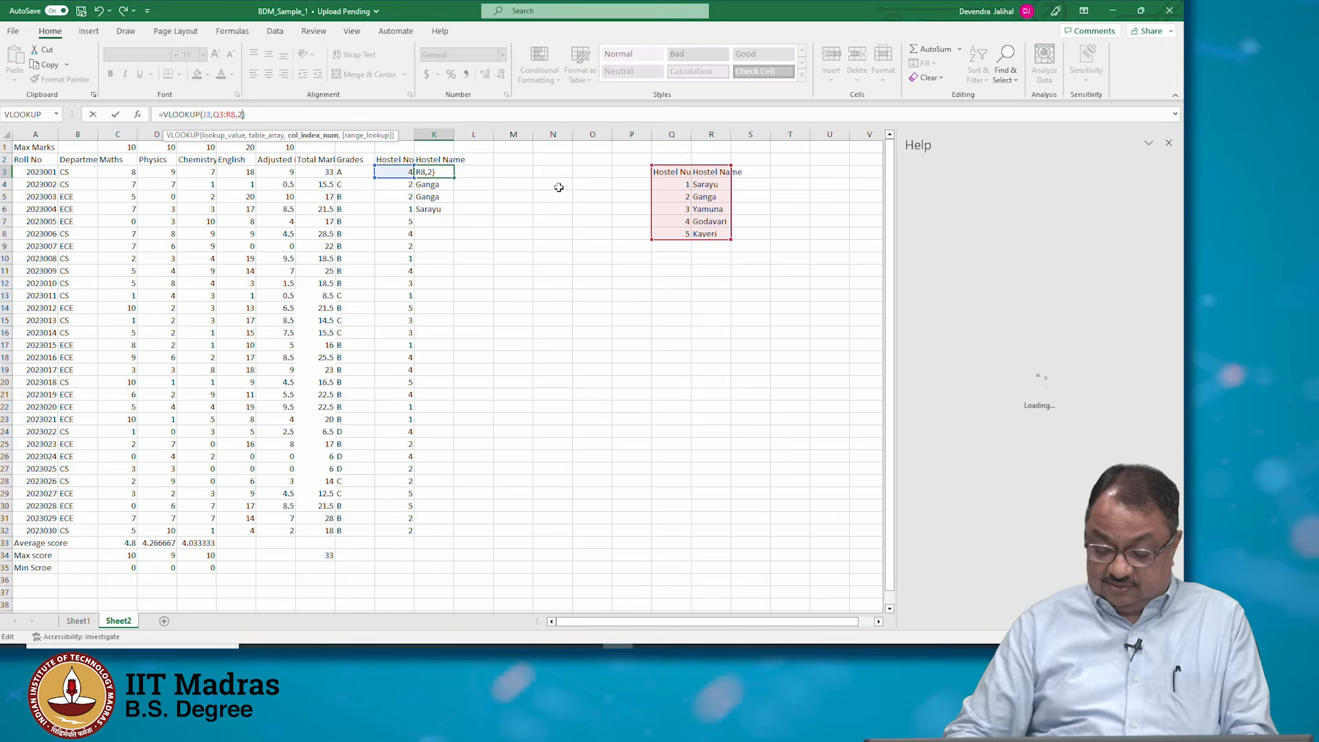
{"action": "key", "text": "Return"}
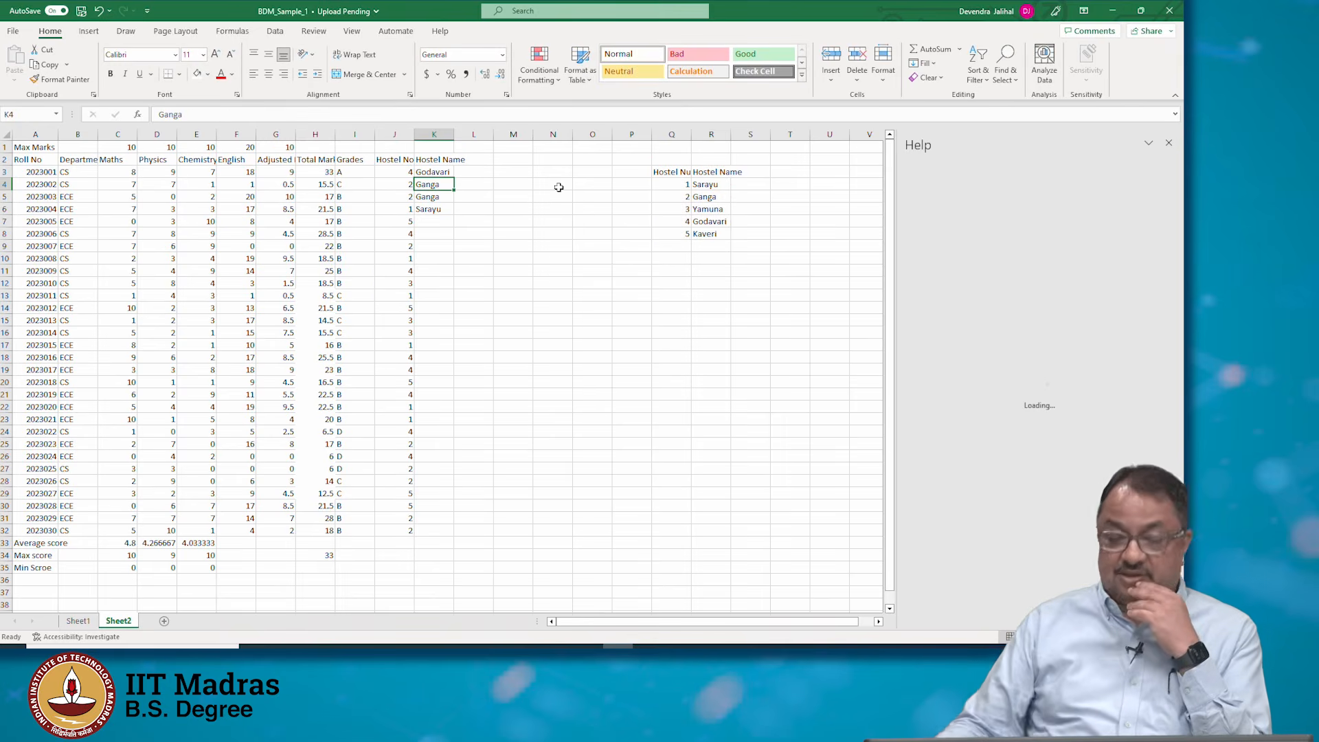
Inspect the table array reference inside the K3 VLOOKUP formula
{"action": "left_click", "coordinate": [433, 171]}
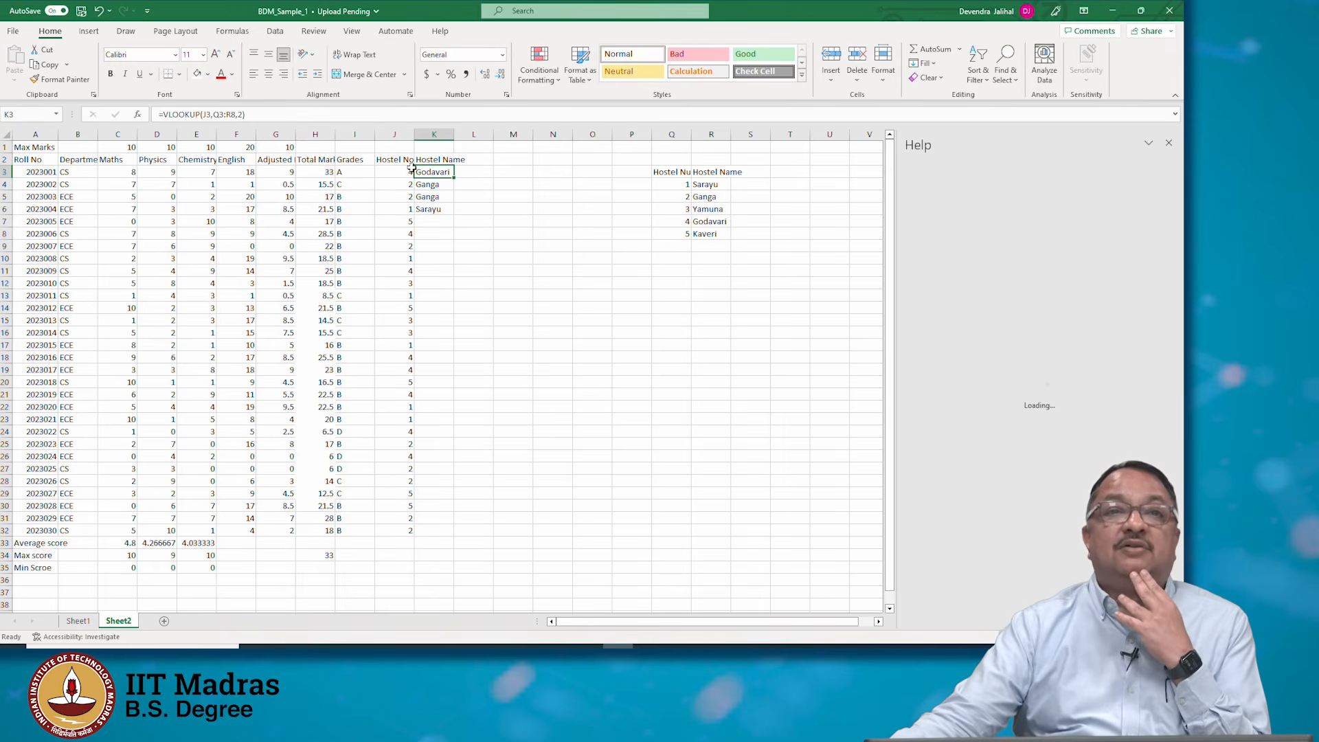
{"action": "left_click", "coordinate": [194, 114]}
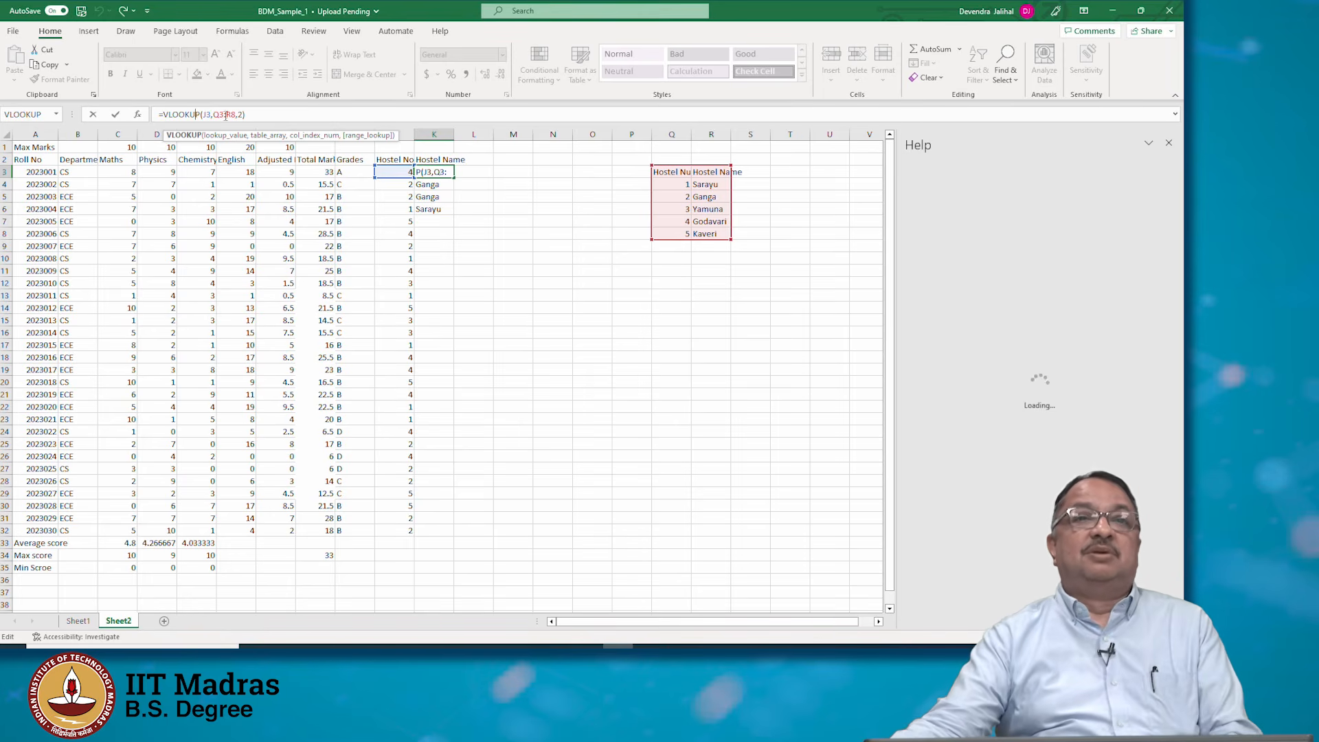
{"action": "left_click_drag", "start_coordinate": [215, 114], "coordinate": [234, 114]}
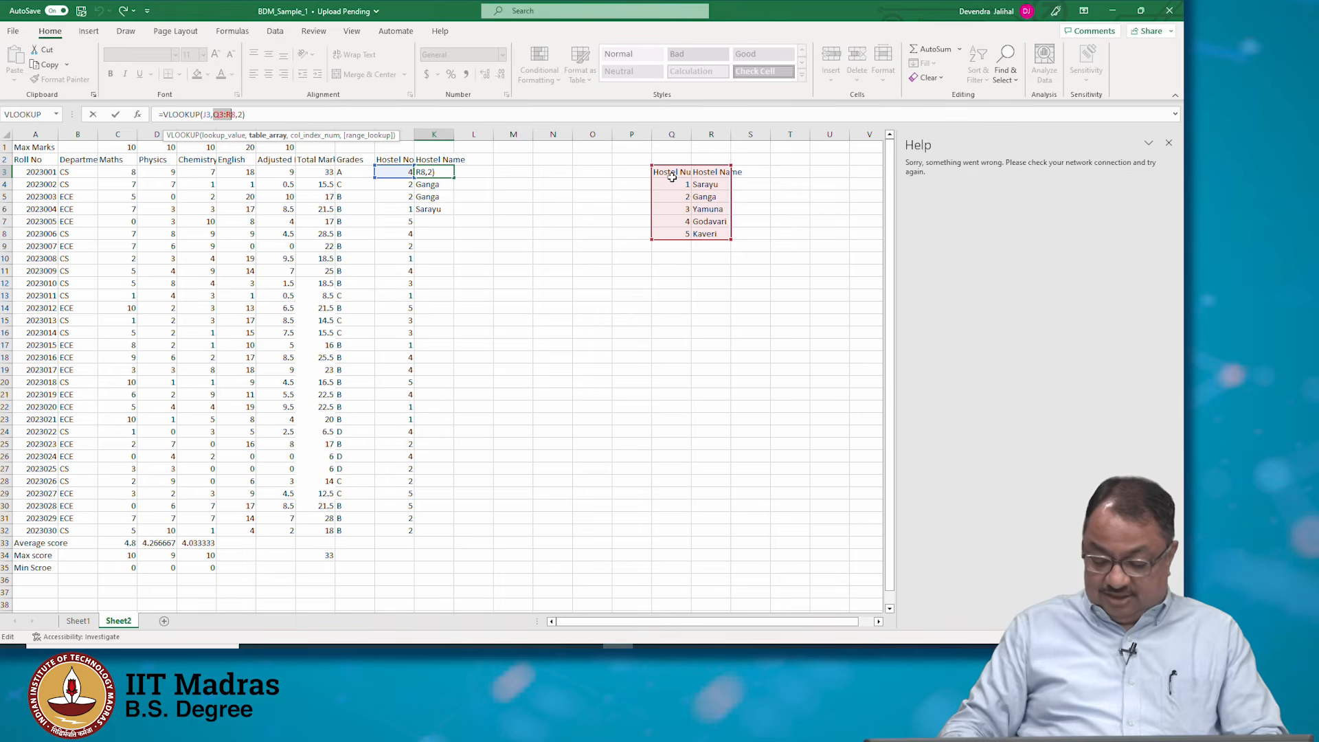
{"action": "key", "text": "Left"}
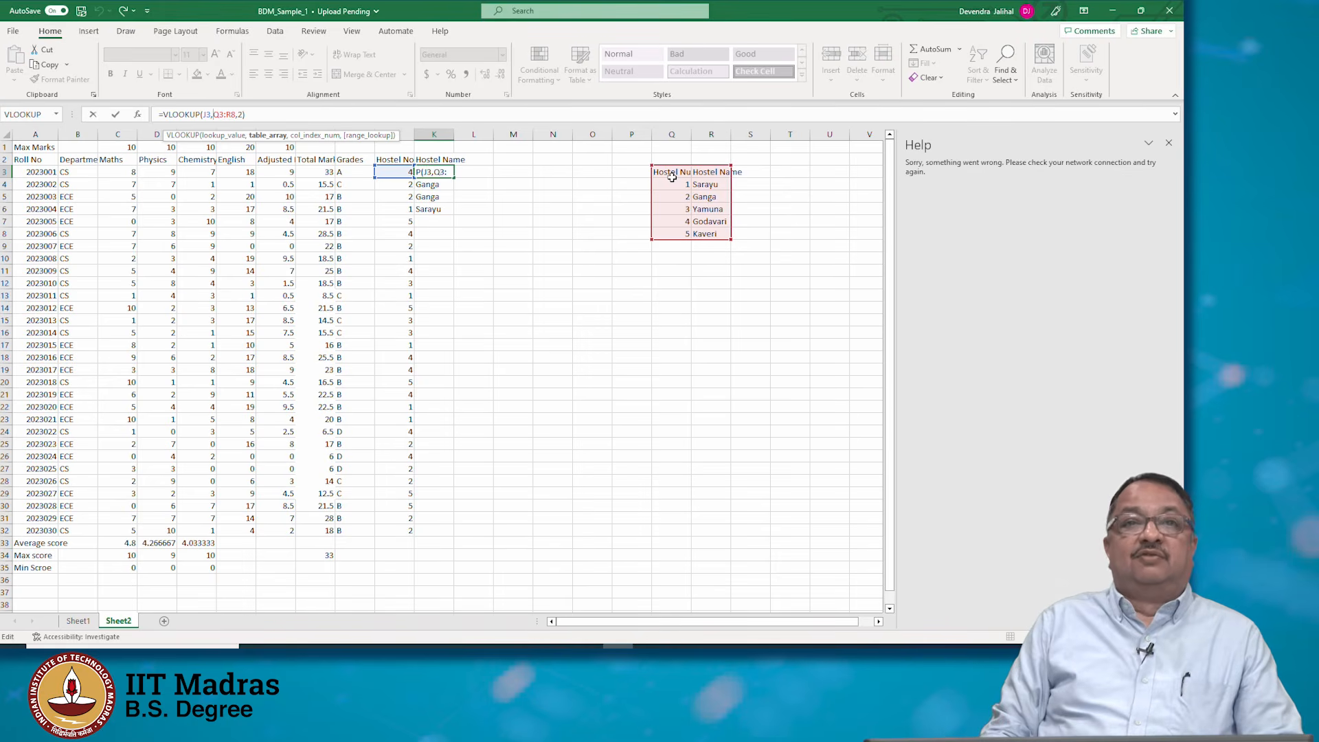
{"action": "key", "text": "ctrl+Return"}
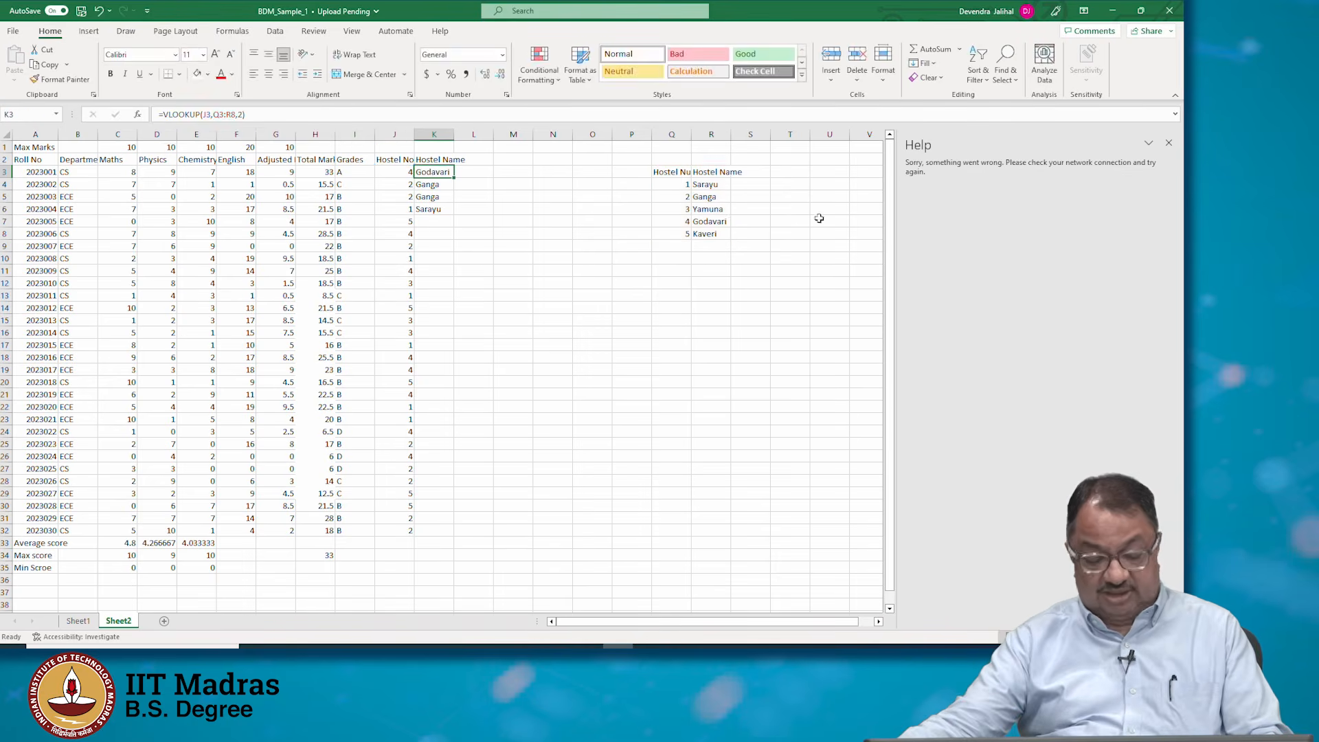
Insert a new empty column R between Hostel Number and Hostel Name in the hostel lookup table
{"action": "left_click", "coordinate": [749, 169]}
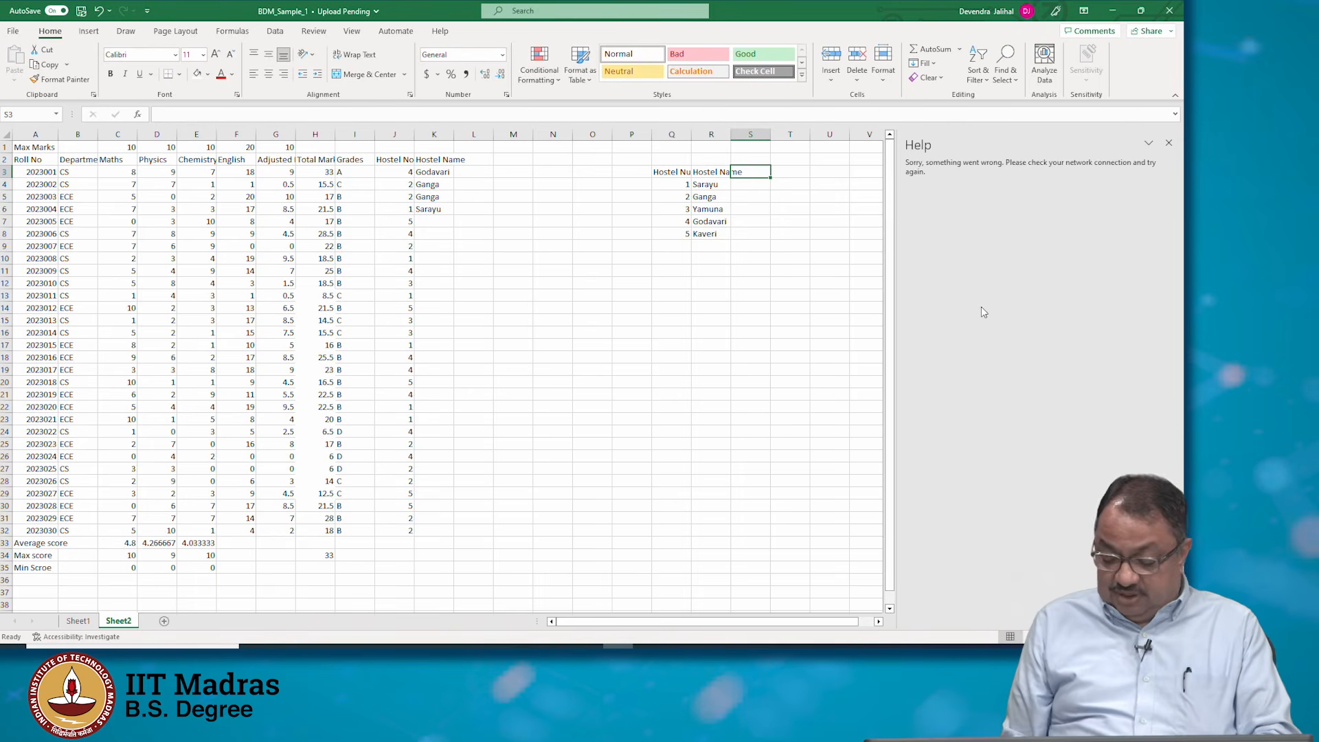
{"action": "key", "text": "Down"}
{"action": "key", "text": "Up"}
{"action": "key", "text": "Up"}
{"action": "key", "text": "Down"}
{"action": "key", "text": "Left"}
{"action": "key", "text": "Left"}
{"action": "key", "text": "Right"}
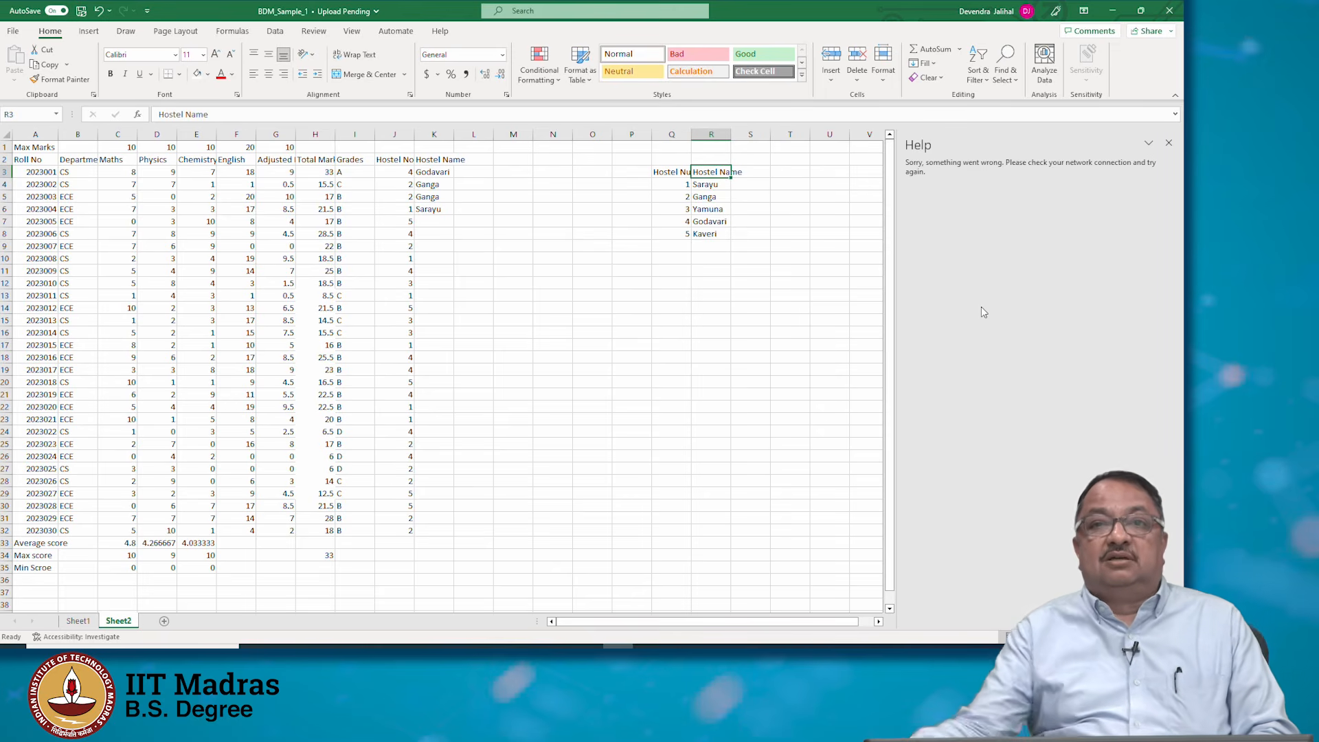
{"action": "right_click", "coordinate": [714, 132]}
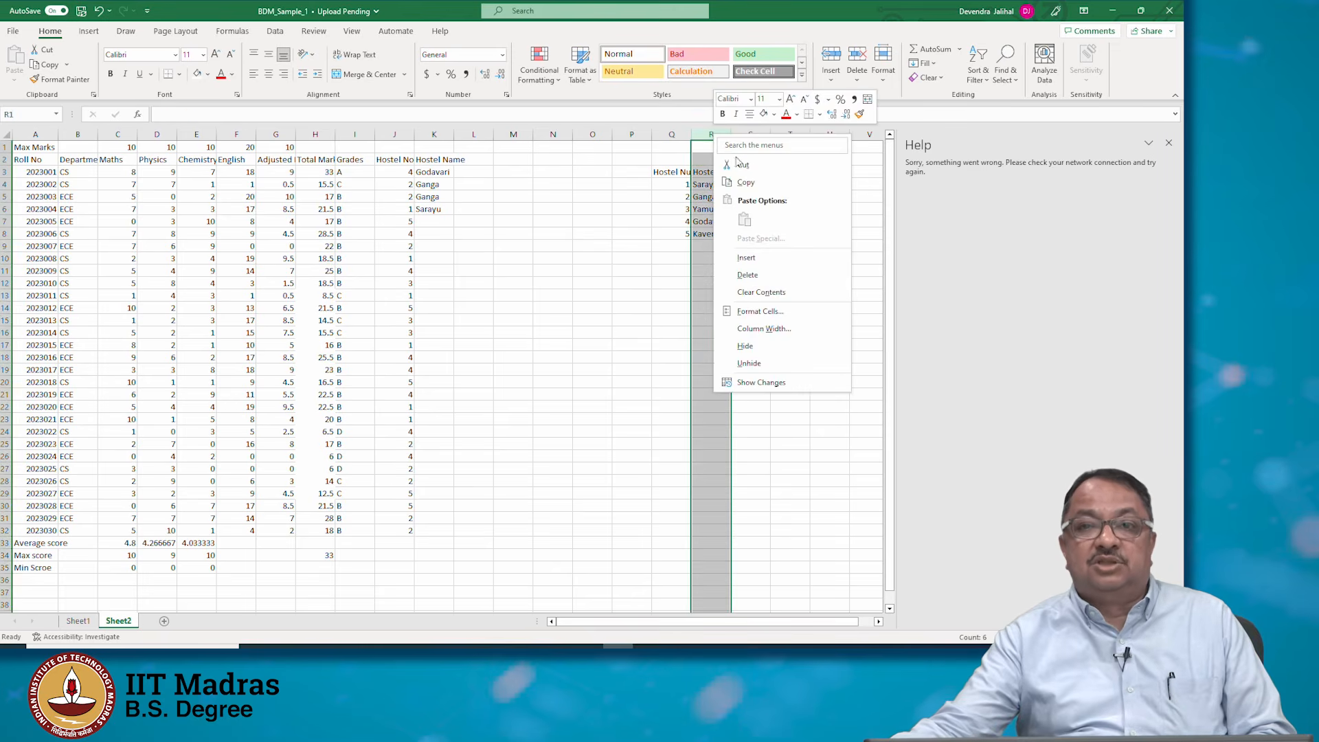
{"action": "left_click", "coordinate": [797, 257]}
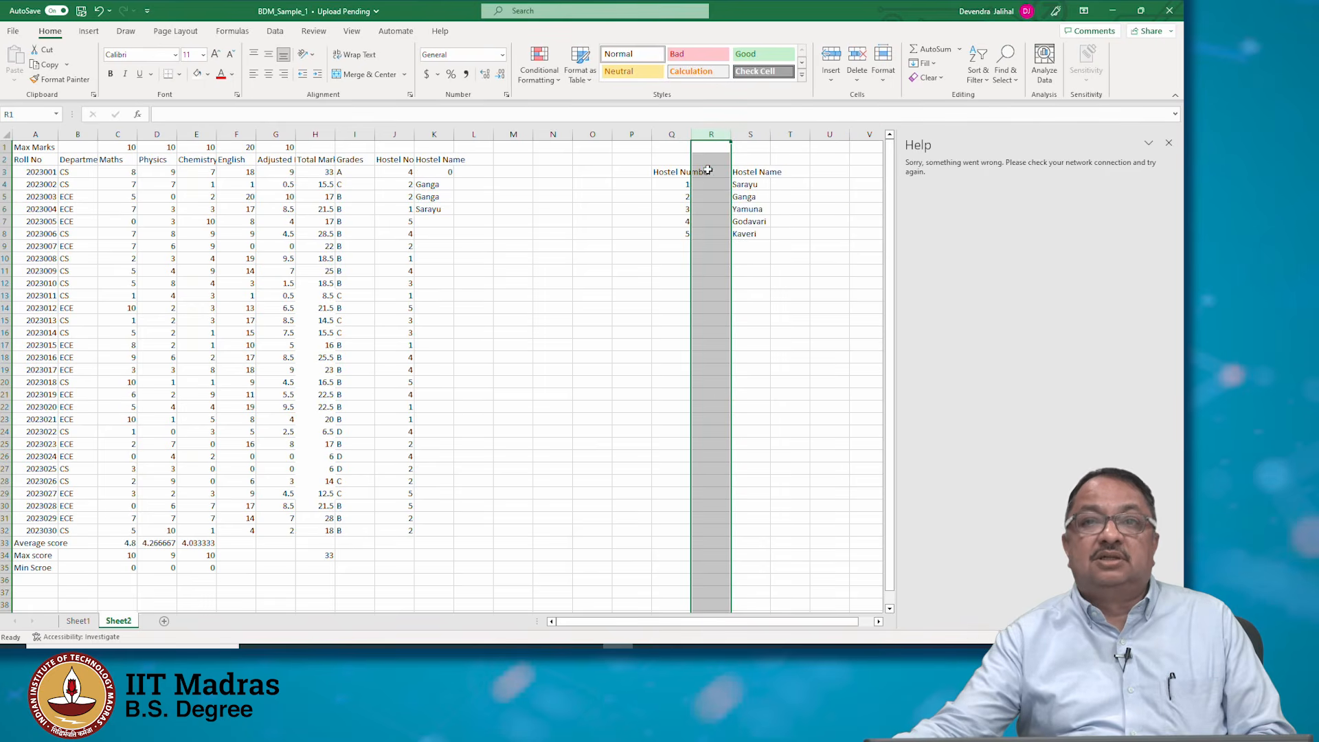
Enter the header Number of rooms in R3 of the new column
{"action": "left_click", "coordinate": [708, 171]}
{"action": "type", "text": "Number of rooms"}
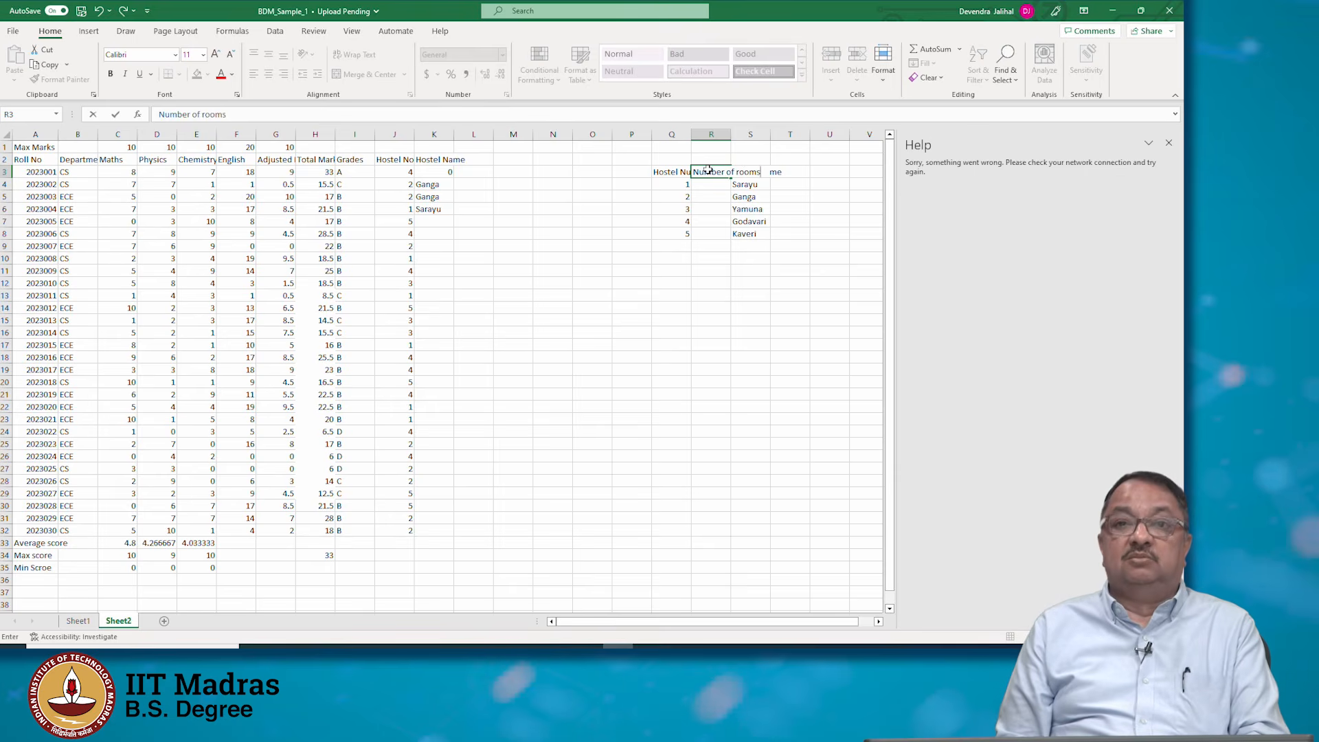
{"action": "key", "text": "Return"}
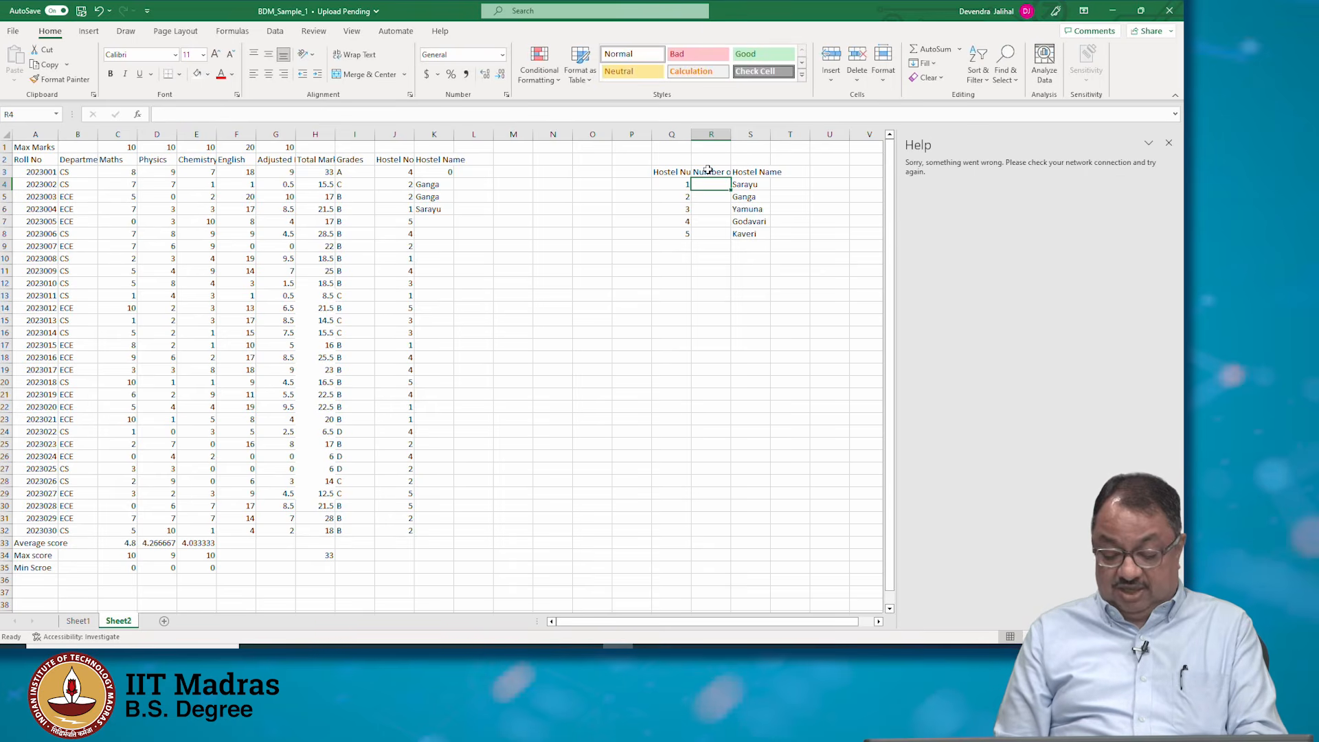
Enter room counts 200, 300, 500, 400 and 100 for hostels 1 to 5 in R4:R8
{"action": "type", "text": "200"}
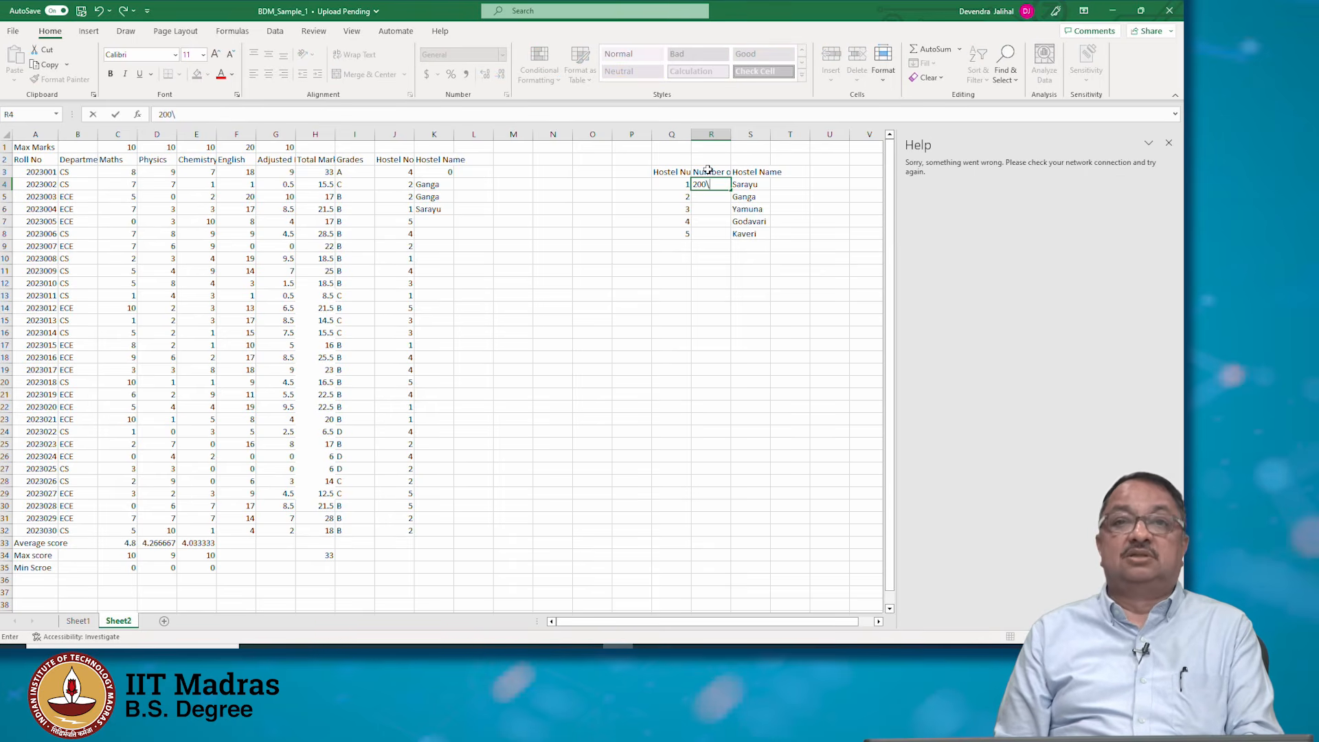
{"action": "key", "text": "Return"}
{"action": "type", "text": "300"}
{"action": "key", "text": "Return"}
{"action": "type", "text": "\\"}
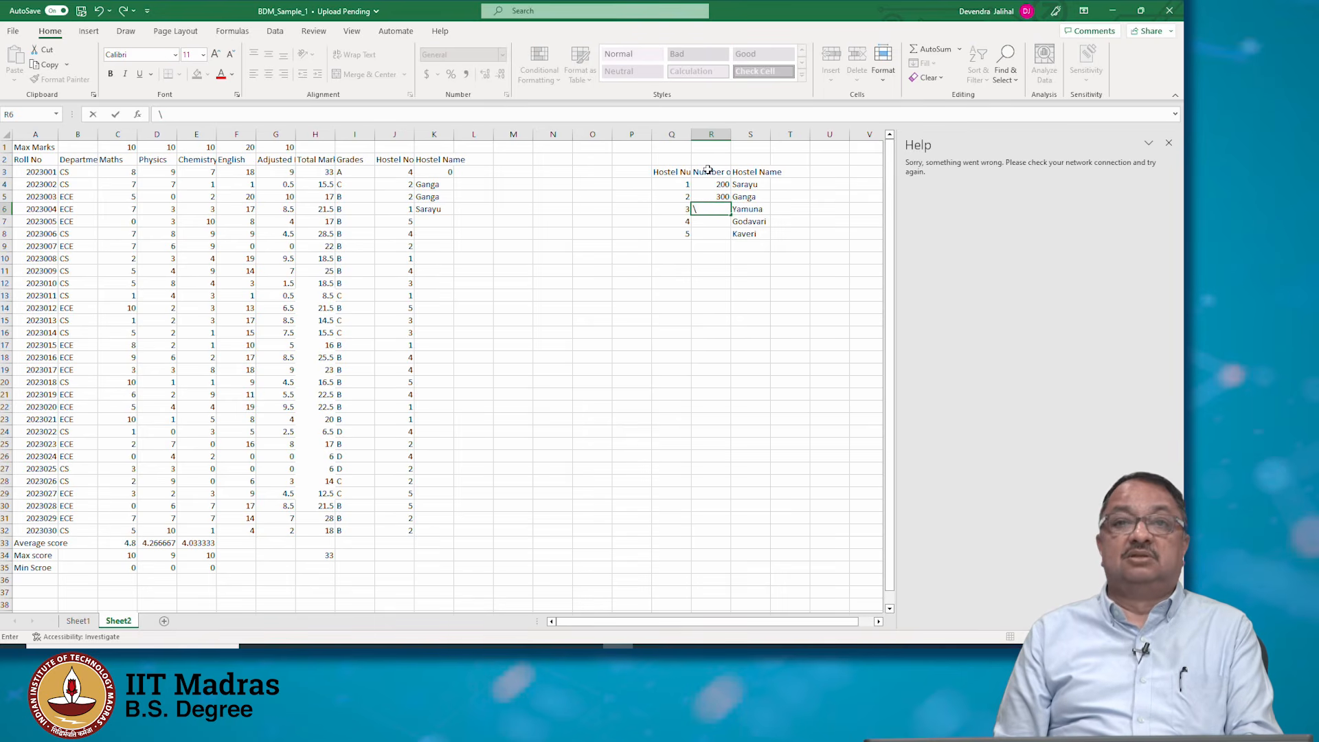
{"action": "key", "text": "BackSpace"}
{"action": "type", "text": "500"}
{"action": "key", "text": "Return"}
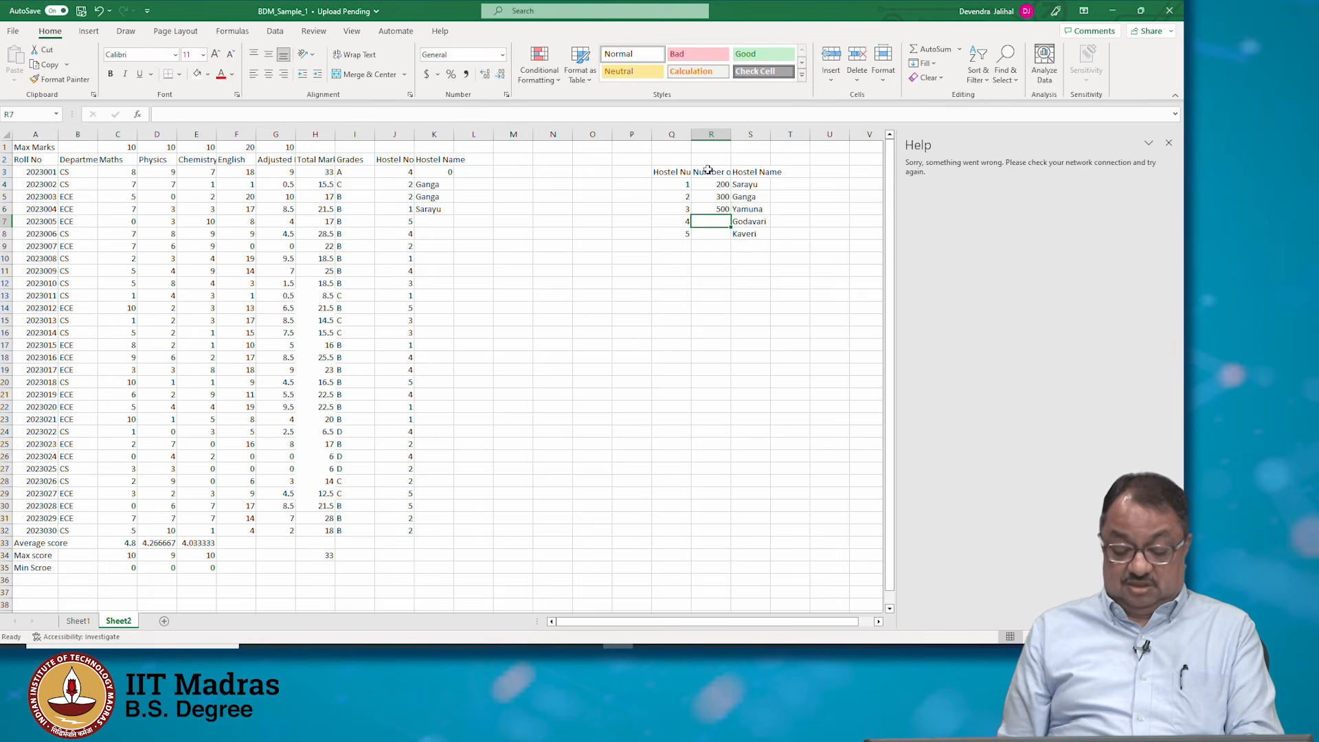
{"action": "type", "text": "40"}
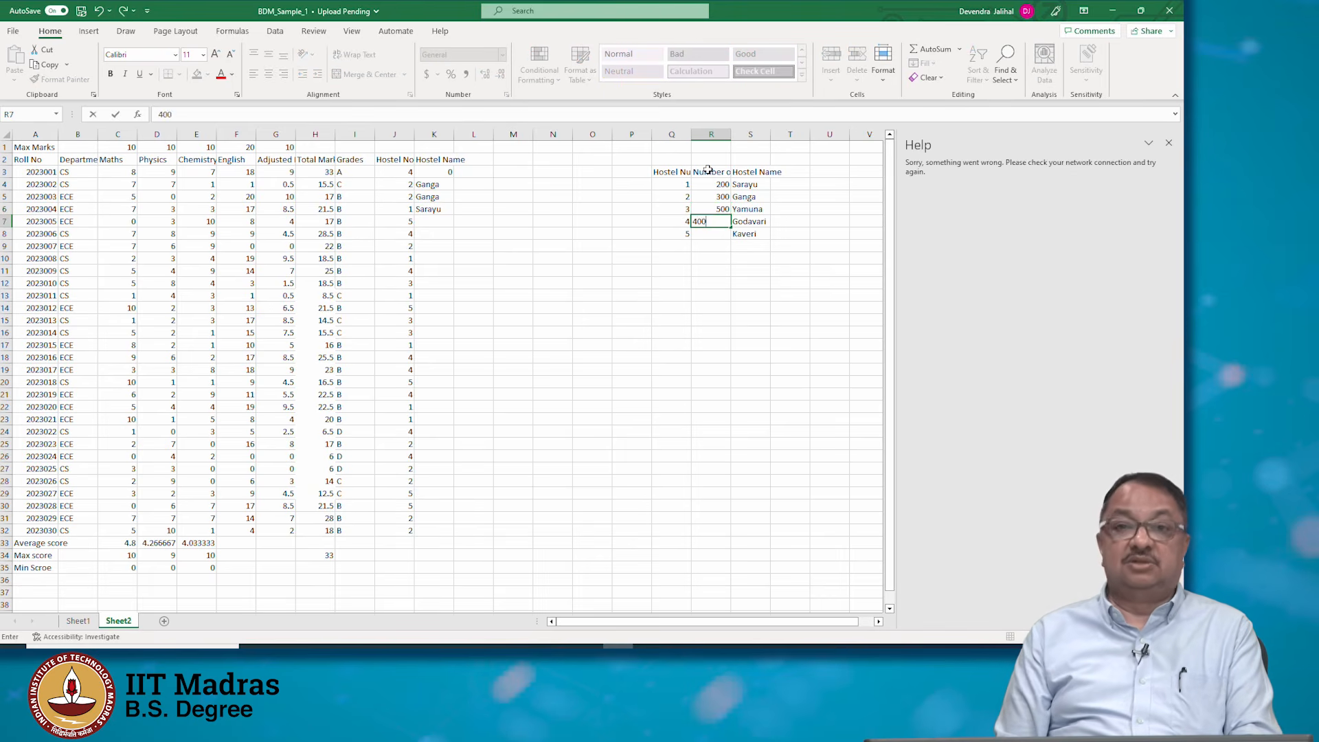
{"action": "type", "text": "0"}
{"action": "key", "text": "Return"}
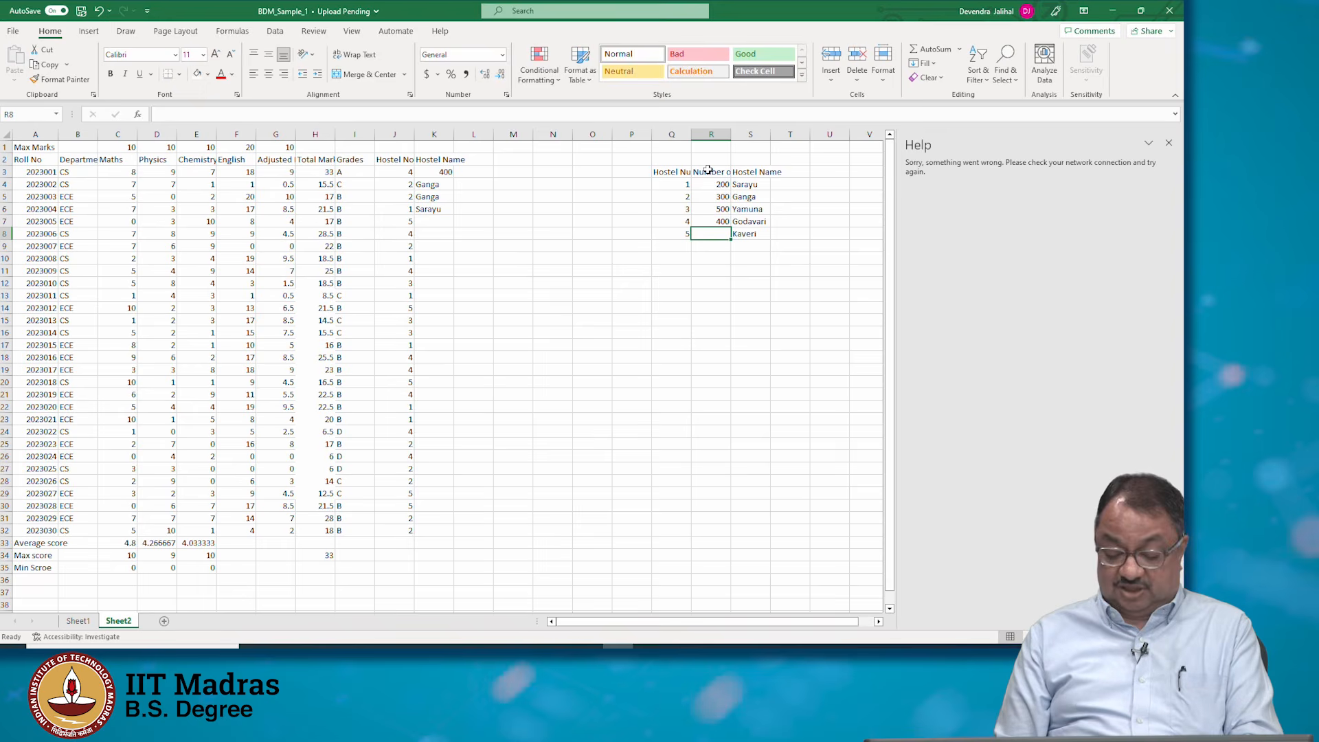
{"action": "type", "text": "100"}
{"action": "key", "text": "Return"}
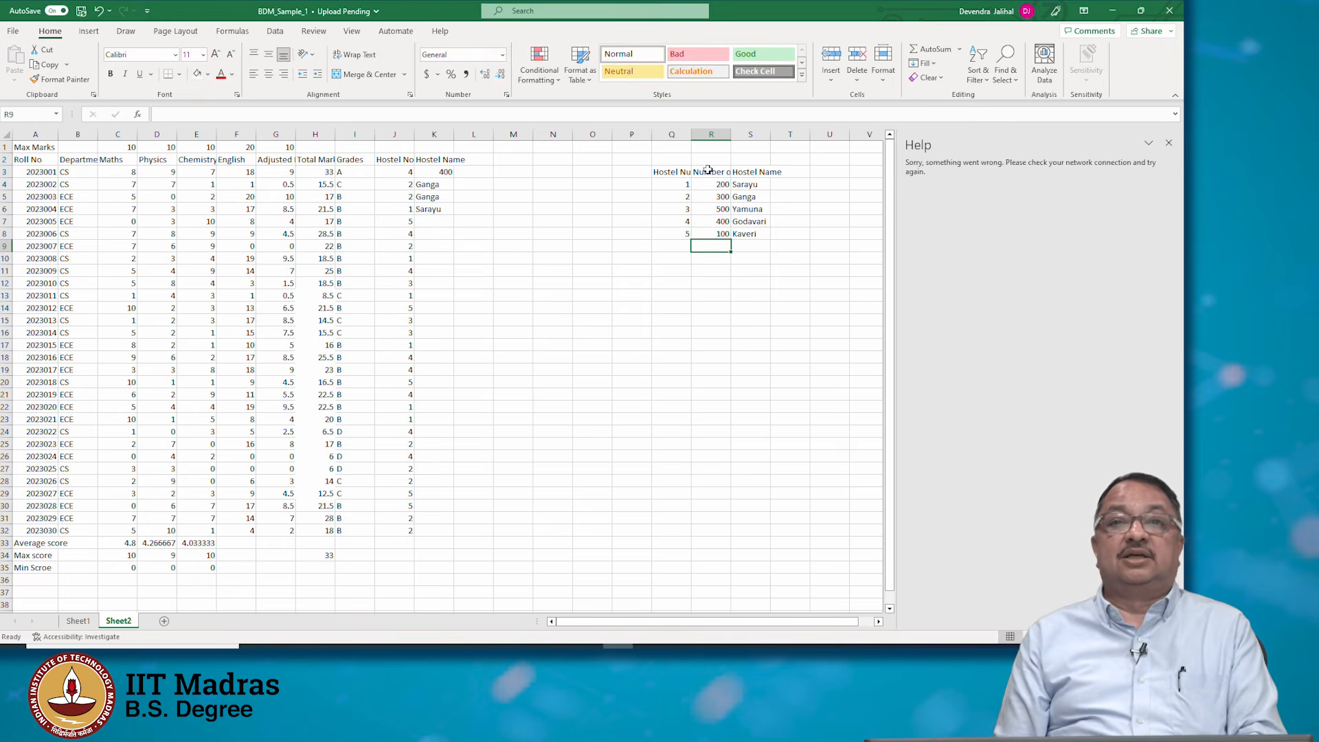
Set the K3 VLOOKUP's column index to 3 and fill the formula down through K6
{"action": "left_click", "coordinate": [443, 170]}
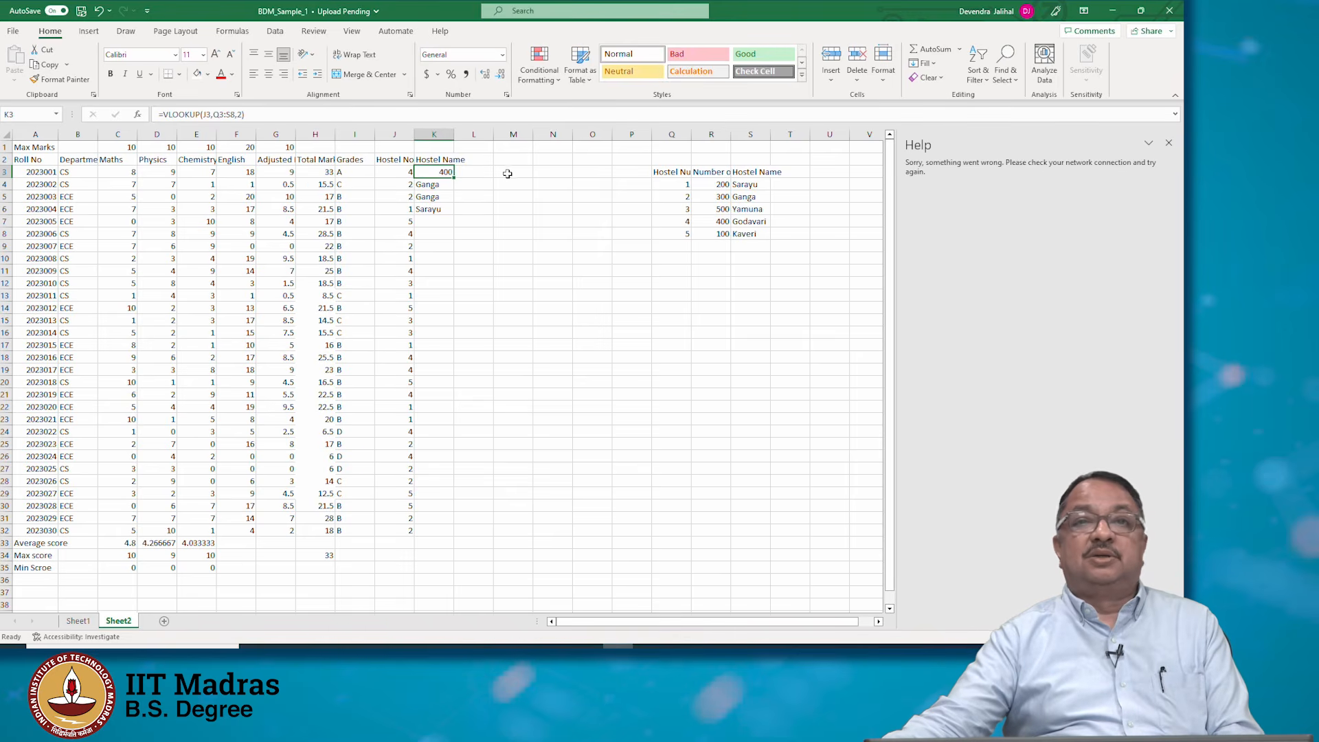
{"action": "left_click", "coordinate": [226, 114]}
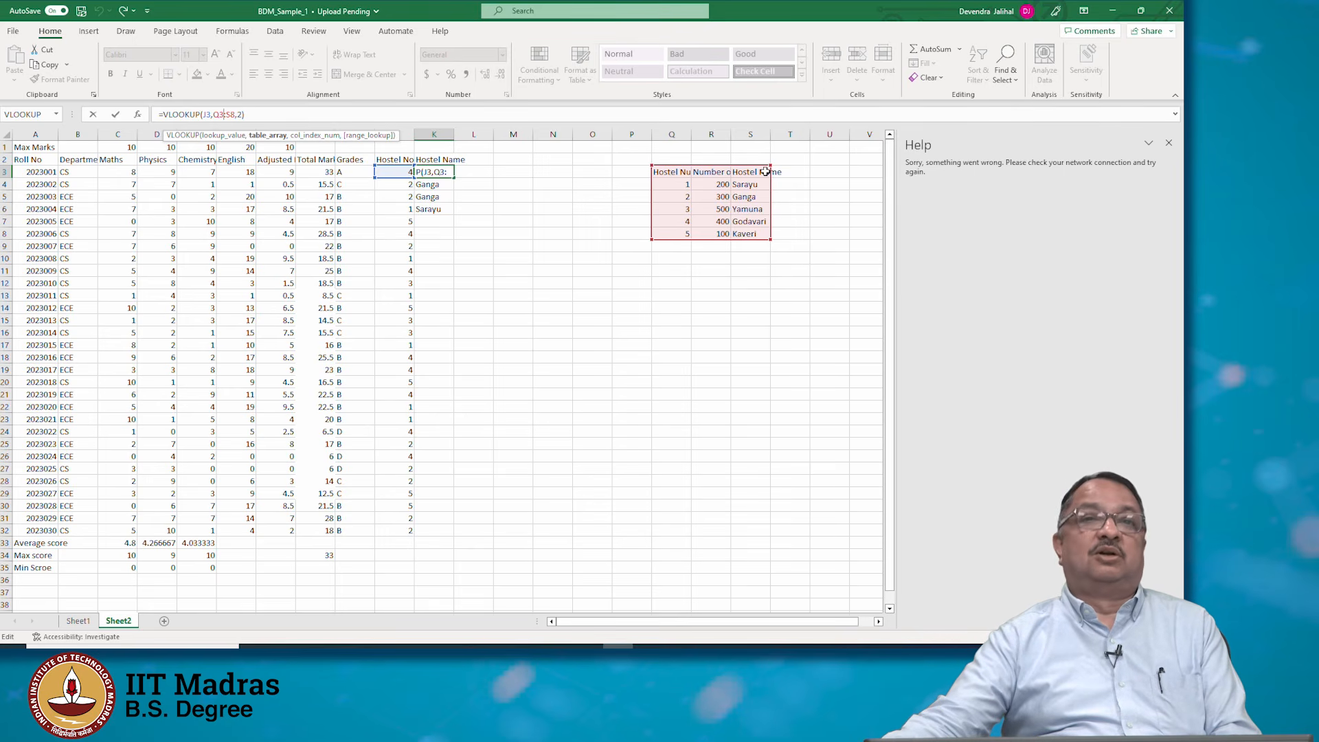
{"action": "left_click", "coordinate": [680, 172]}
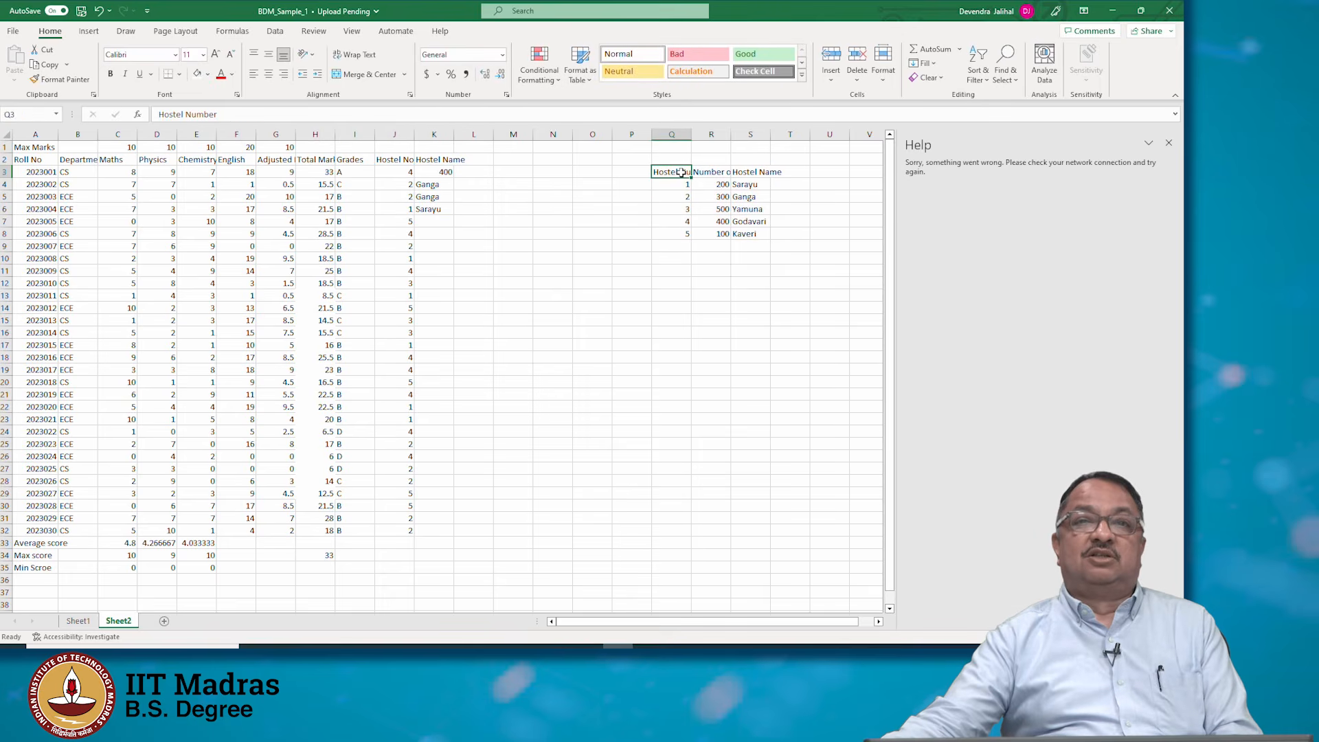
{"action": "left_click", "coordinate": [718, 172]}
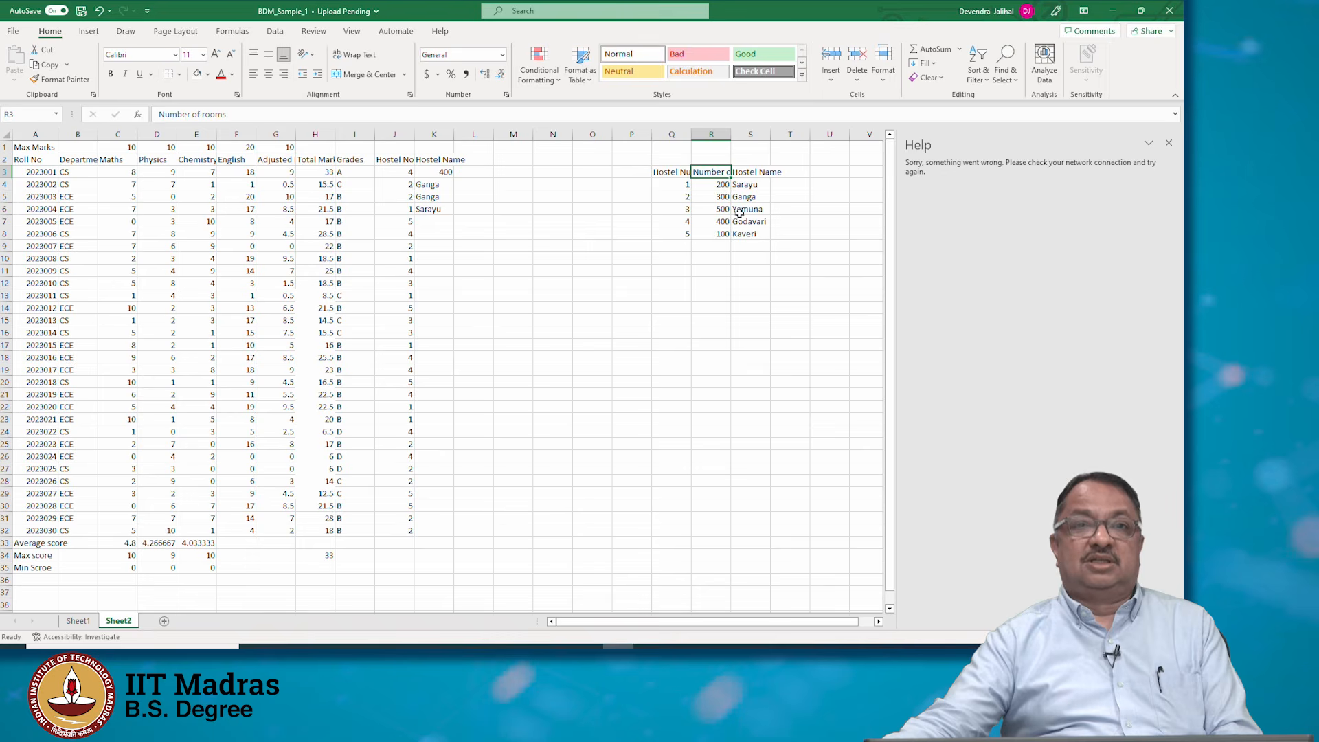
{"action": "left_click", "coordinate": [748, 173]}
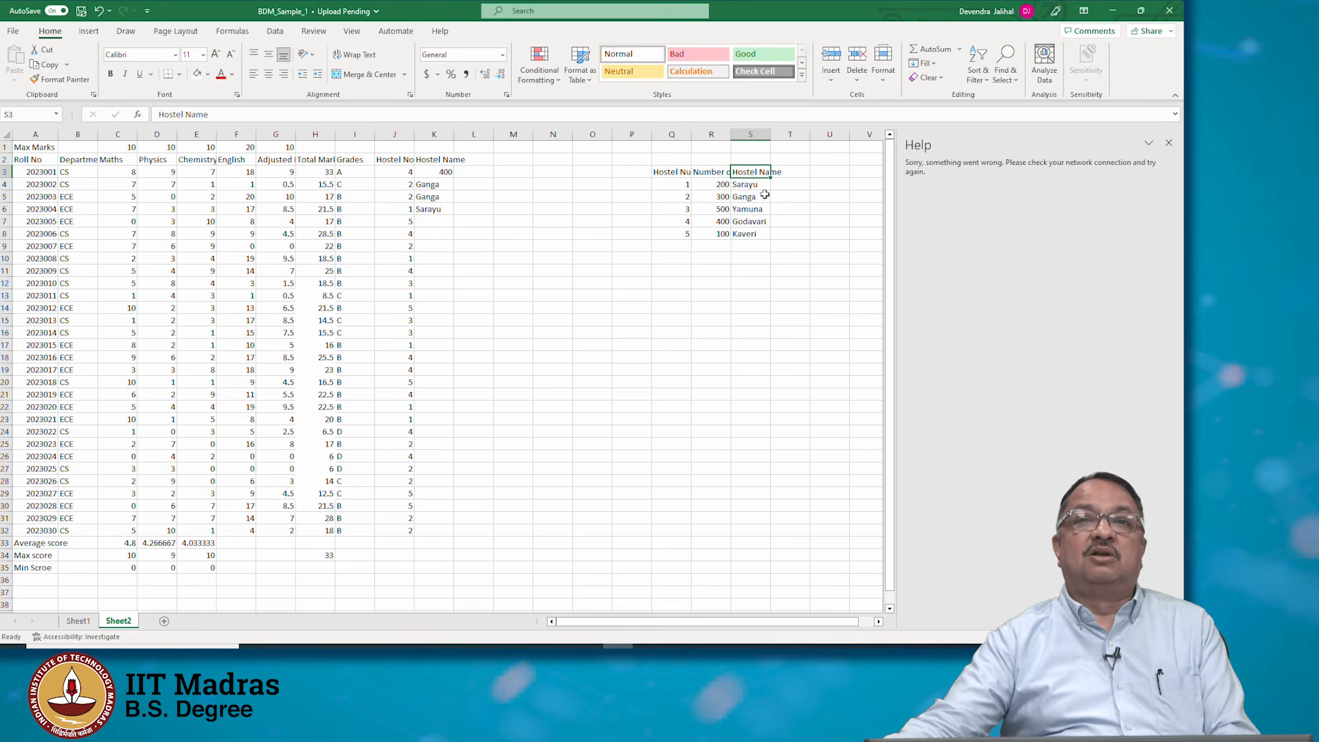
{"action": "left_click", "coordinate": [448, 170]}
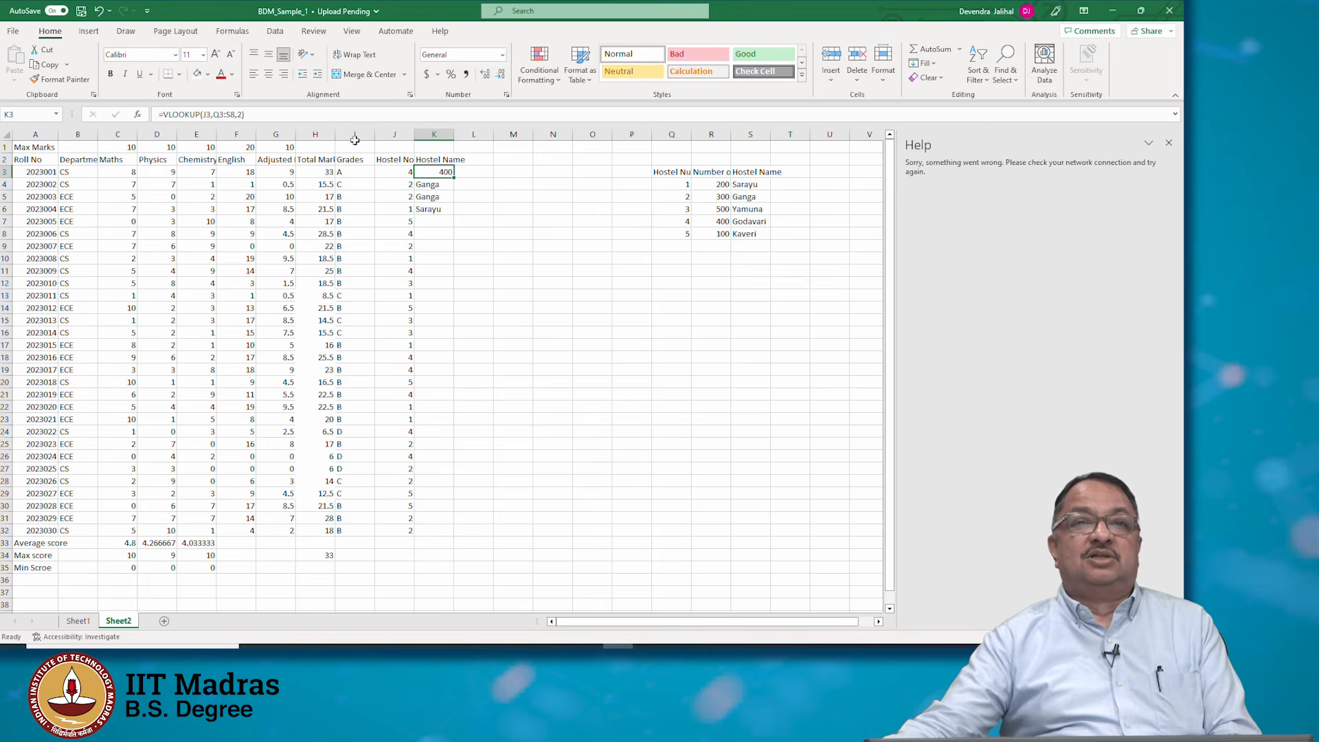
{"action": "left_click", "coordinate": [241, 115]}
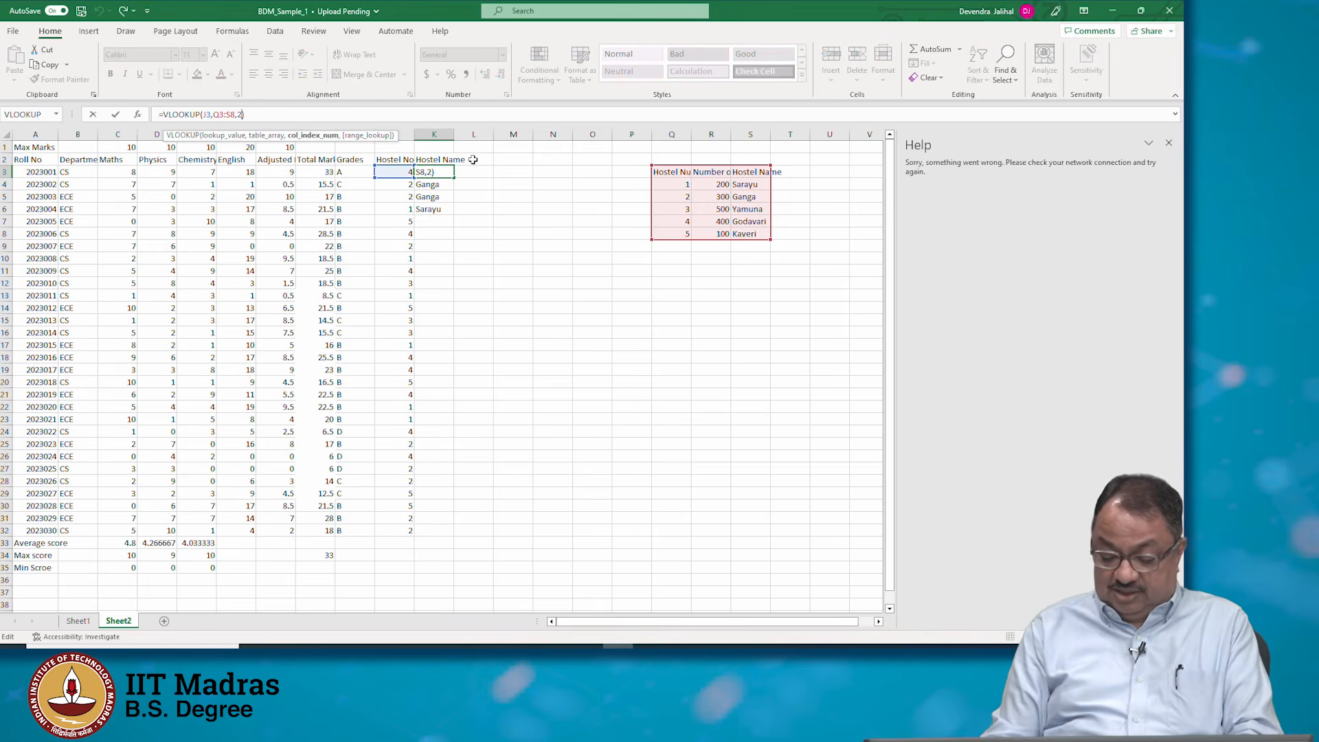
{"action": "key", "text": "BackSpace"}
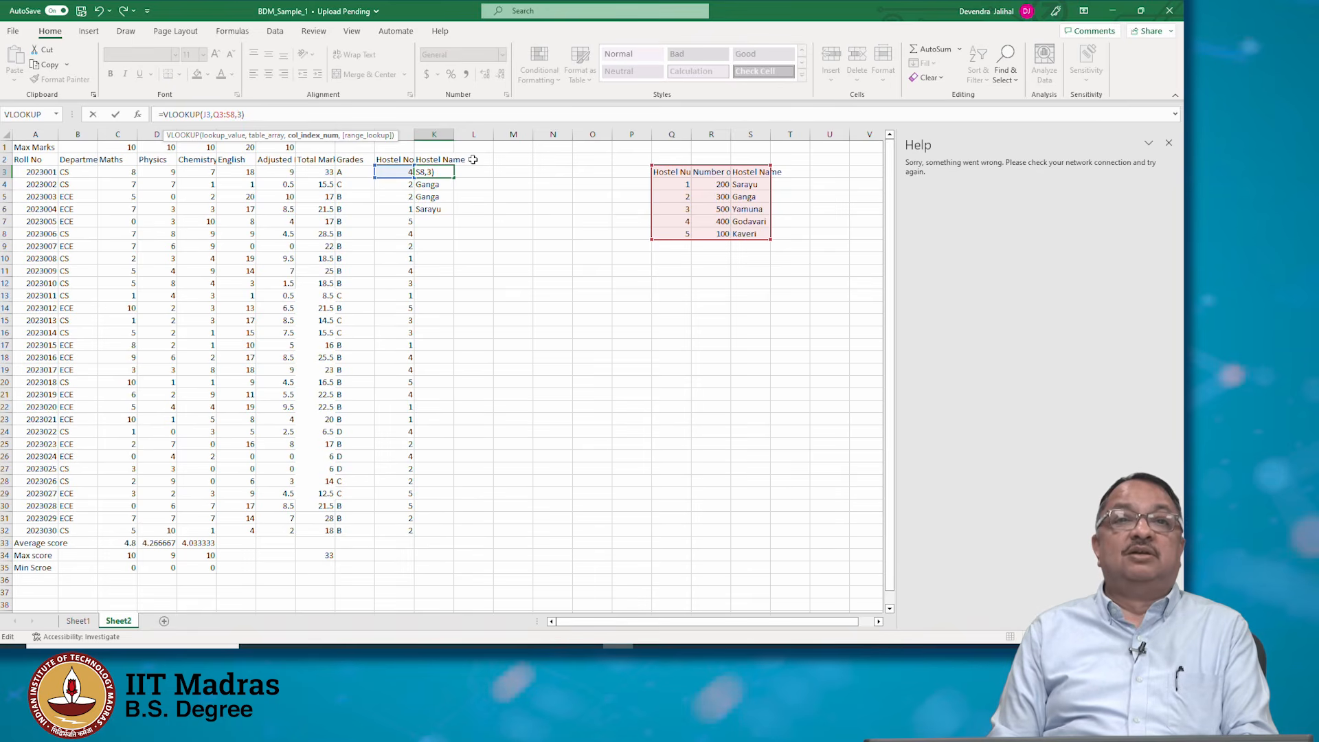
{"action": "key", "text": "Return"}
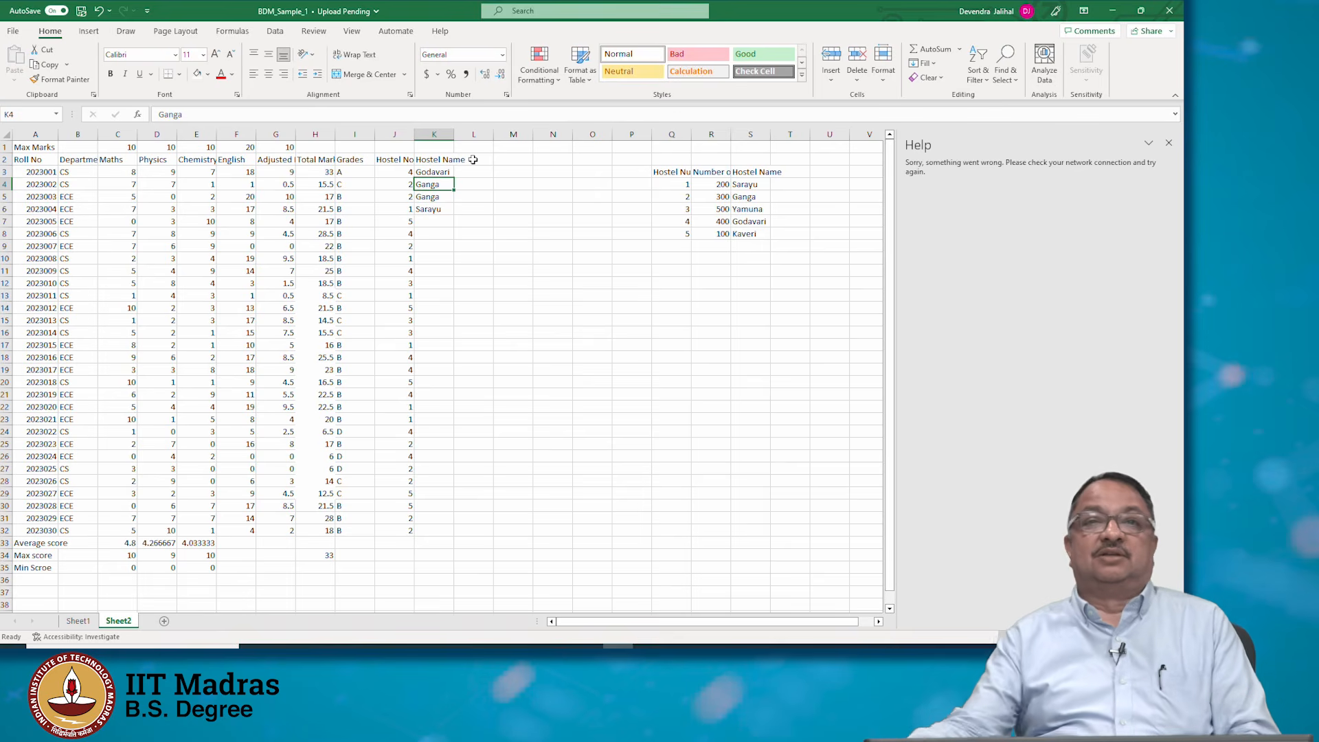
{"action": "left_click", "coordinate": [443, 173]}
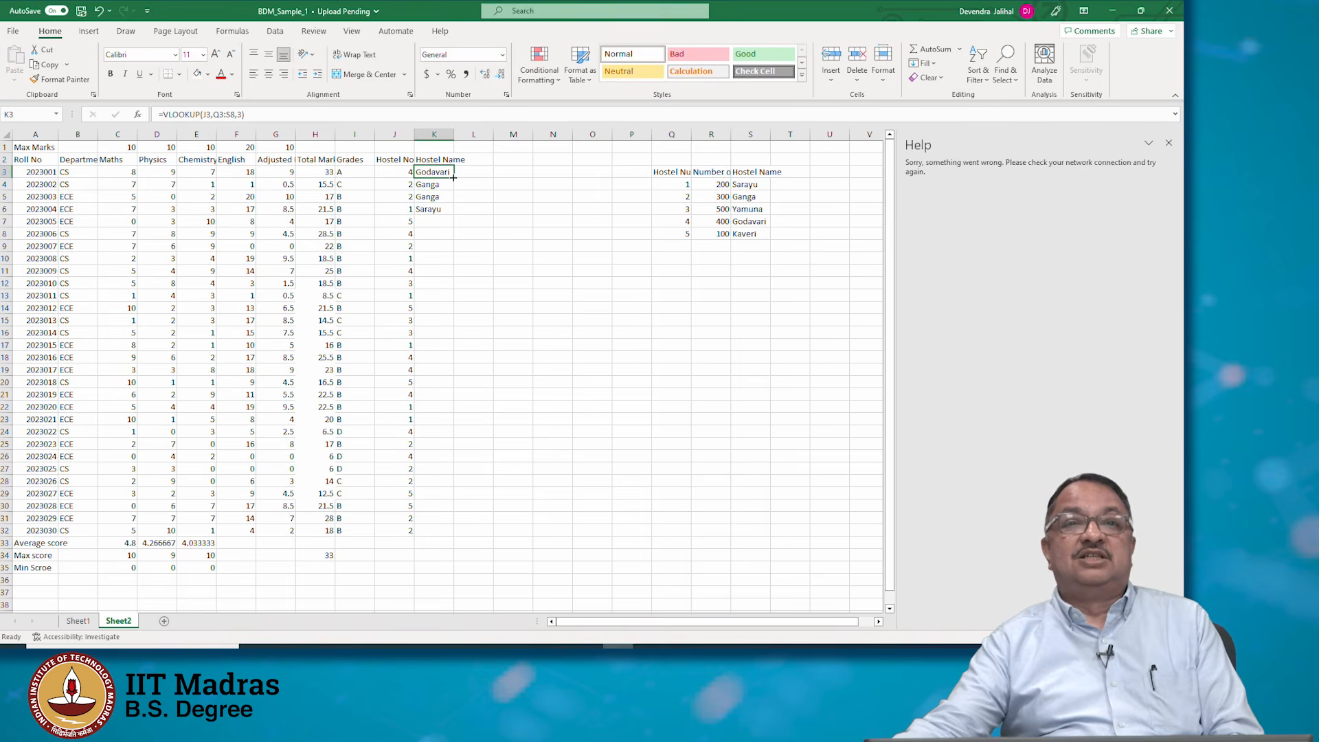
{"action": "left_click_drag", "start_coordinate": [454, 178], "coordinate": [454, 213]}
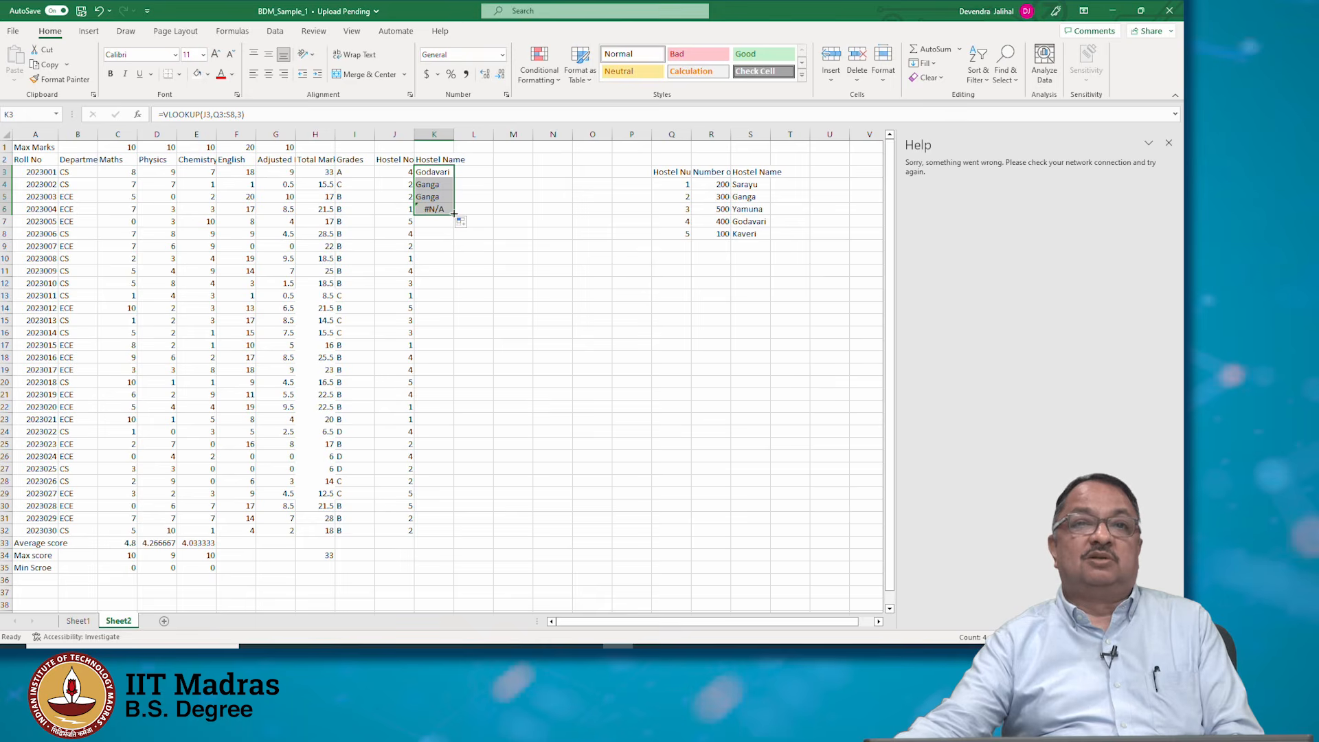
Make the K3 VLOOKUP's table array an absolute reference $Q$3:$S$8
{"action": "left_click", "coordinate": [421, 177]}
{"action": "left_click", "coordinate": [222, 114]}
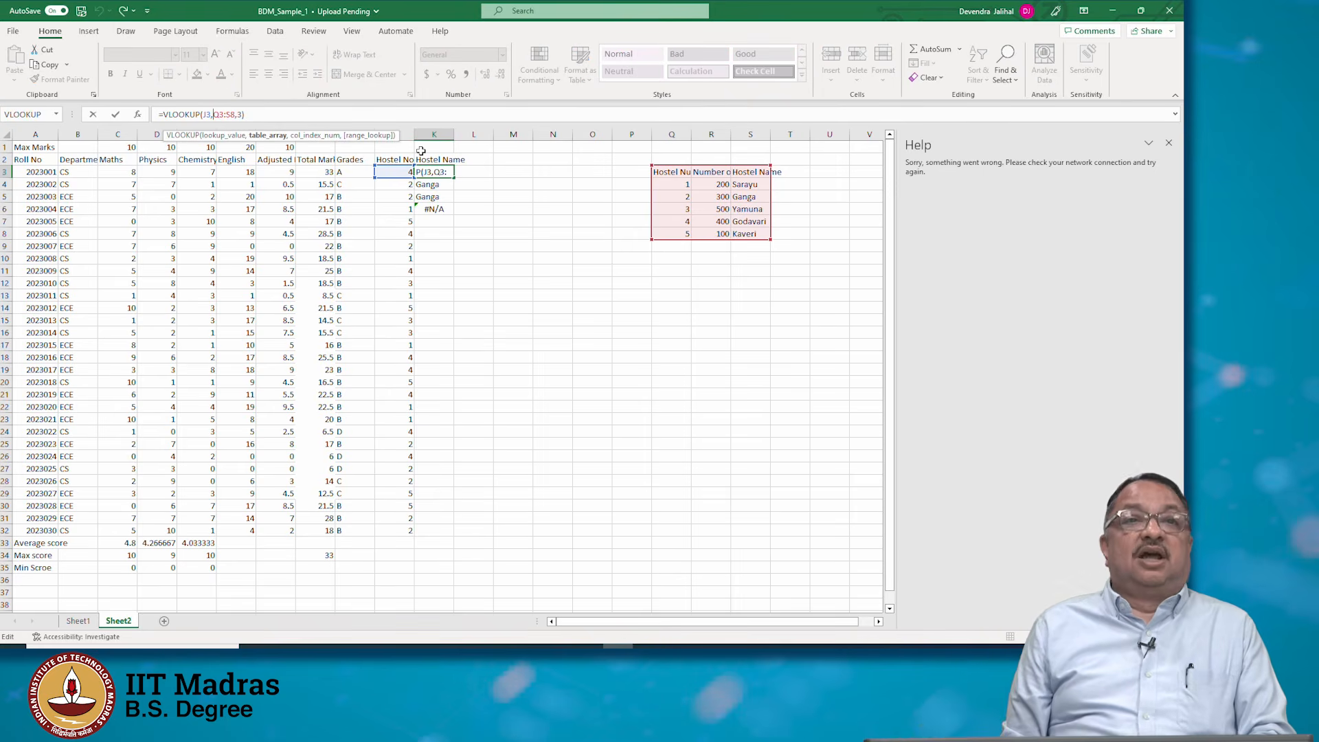
{"action": "type", "text": "$"}
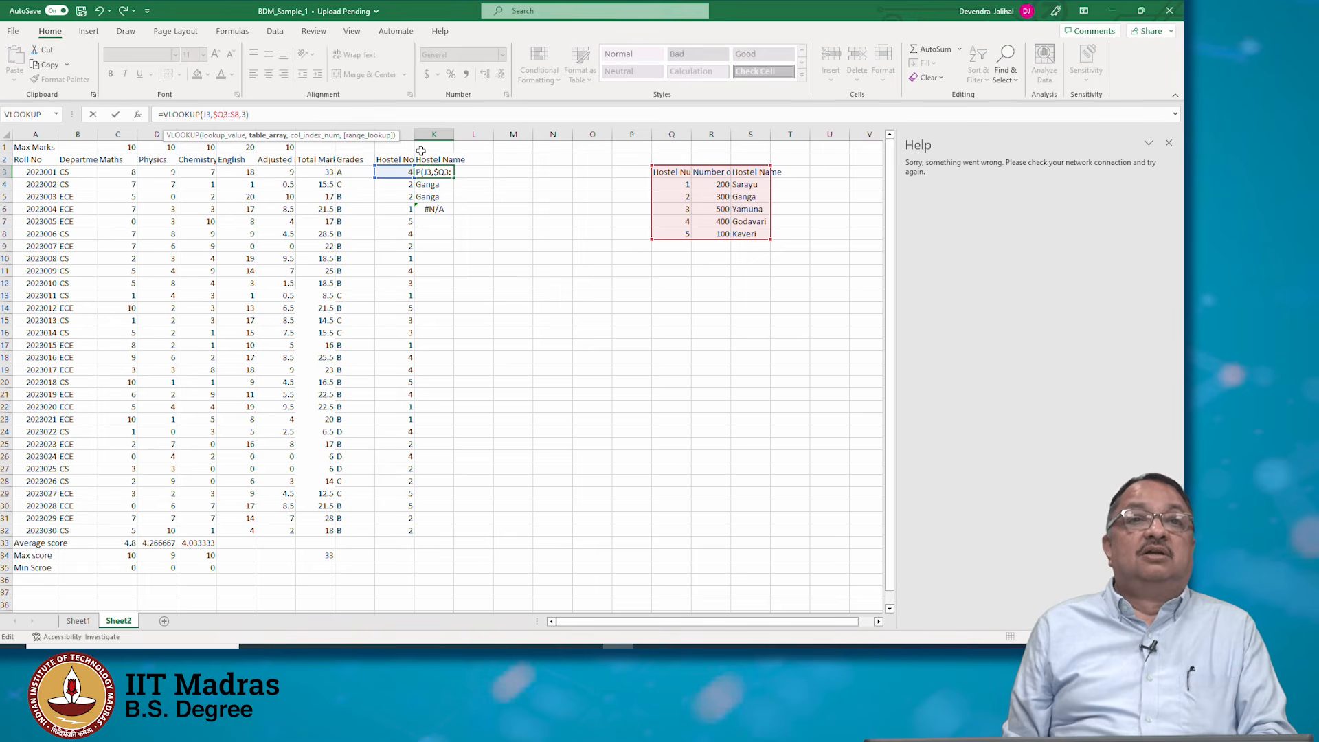
{"action": "key", "text": "Right"}
{"action": "type", "text": "$"}
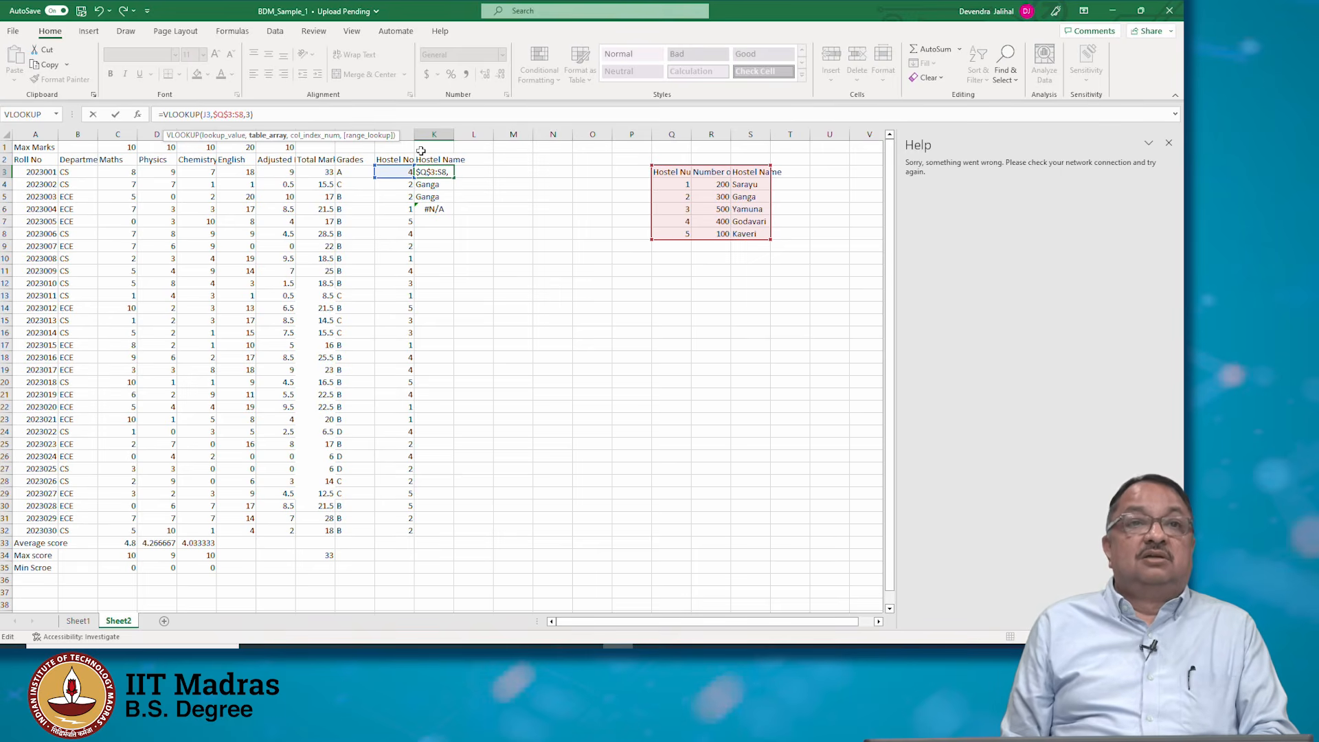
{"action": "key", "text": "Right"}
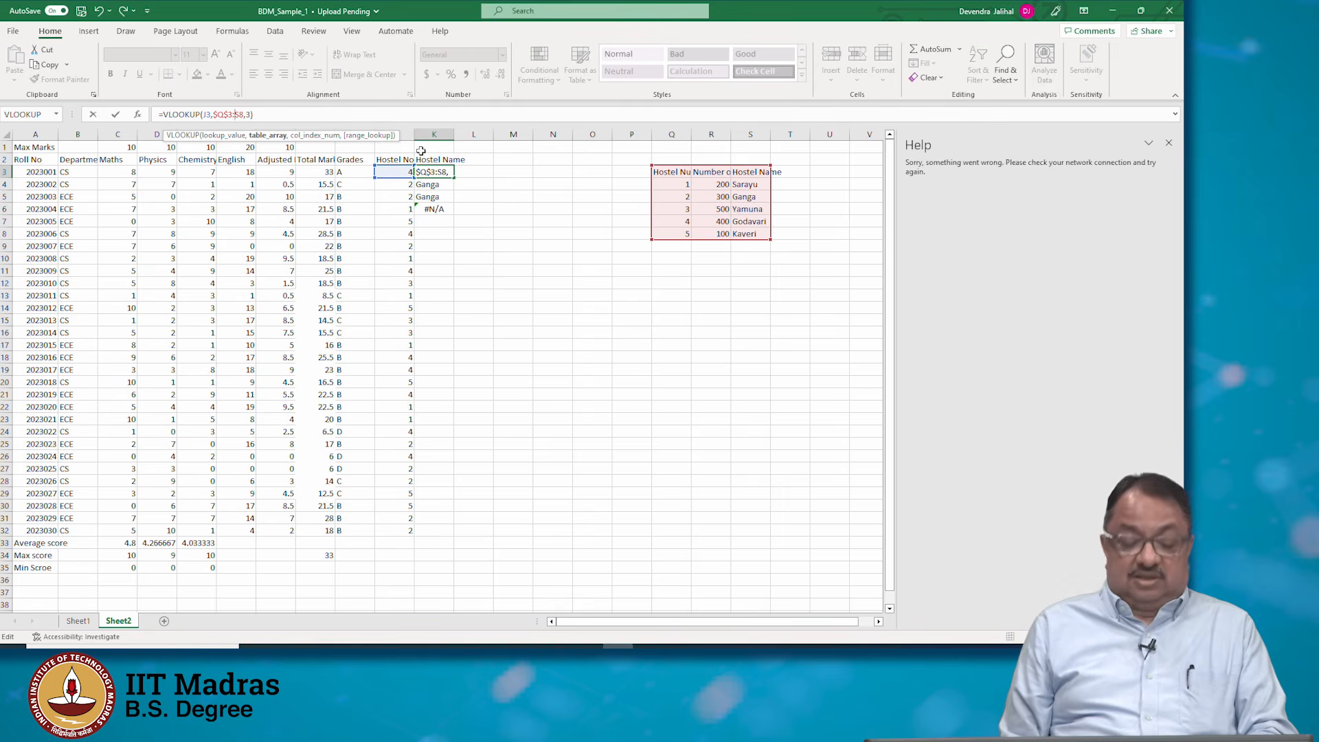
{"action": "type", "text": "$Q"}
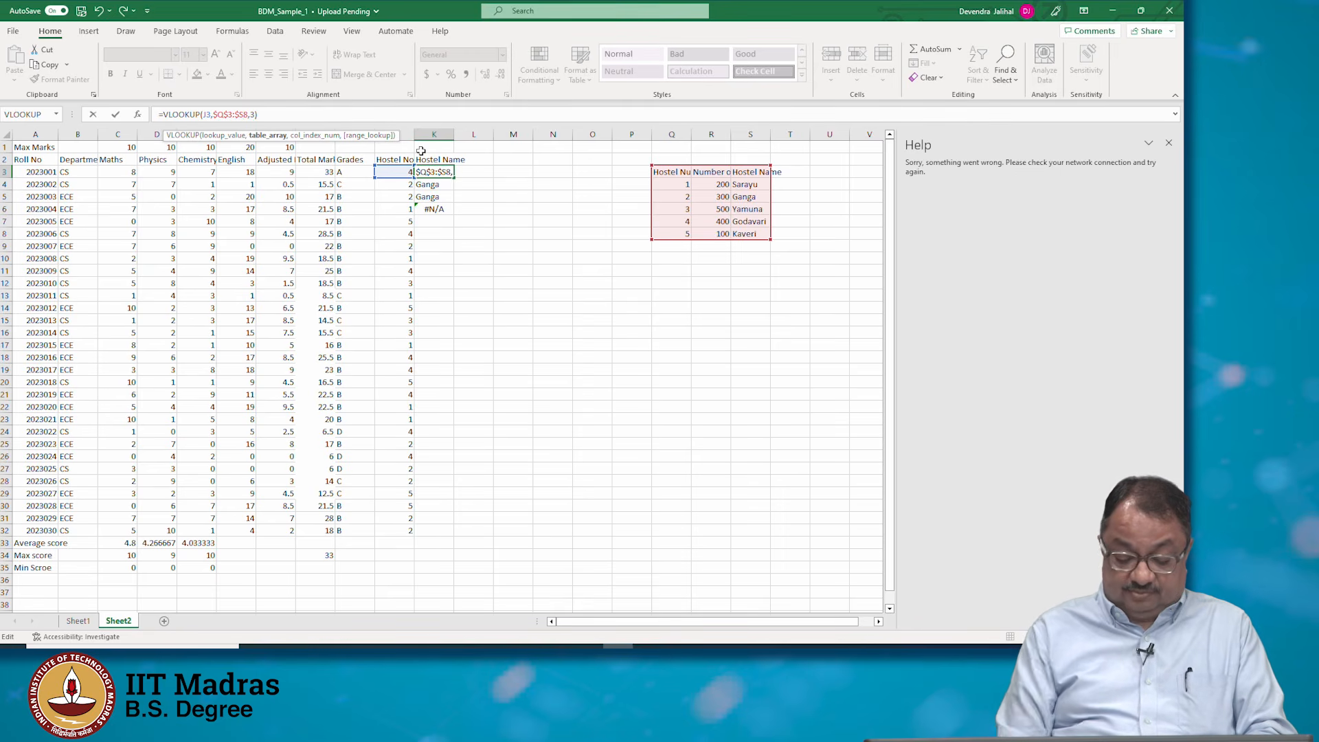
{"action": "type", "text": "$"}
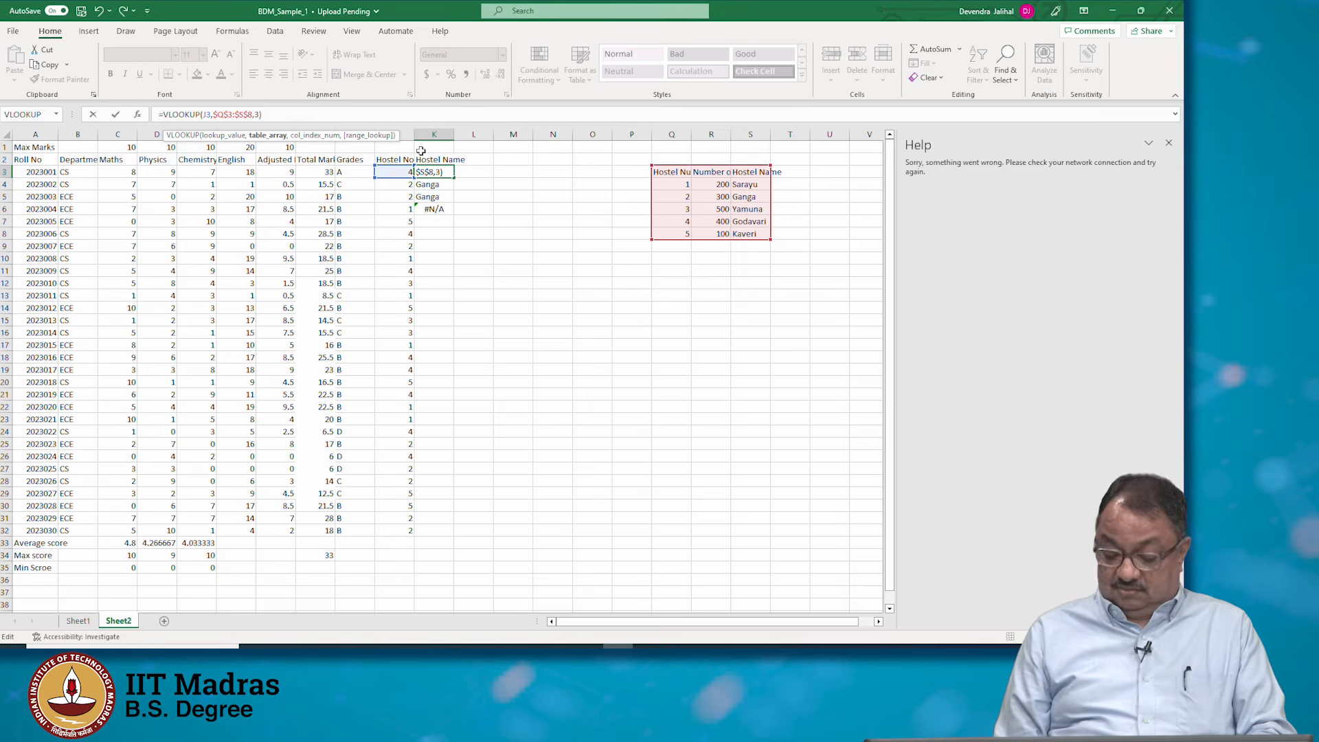
{"action": "key", "text": "Return"}
{"action": "left_click", "coordinate": [437, 169]}
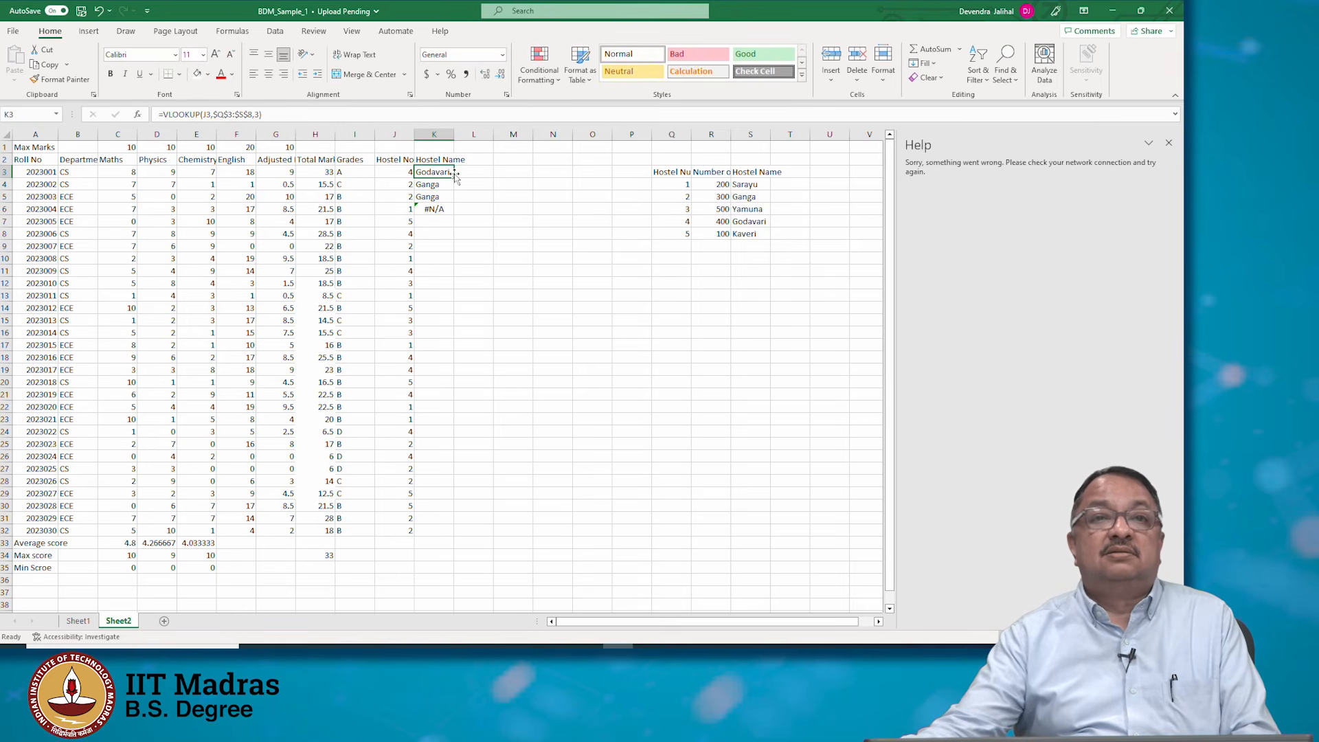
Fill the K3 VLOOKUP formula down the Hostel Name column through K32
{"action": "left_click_drag", "start_coordinate": [454, 178], "coordinate": [465, 539]}
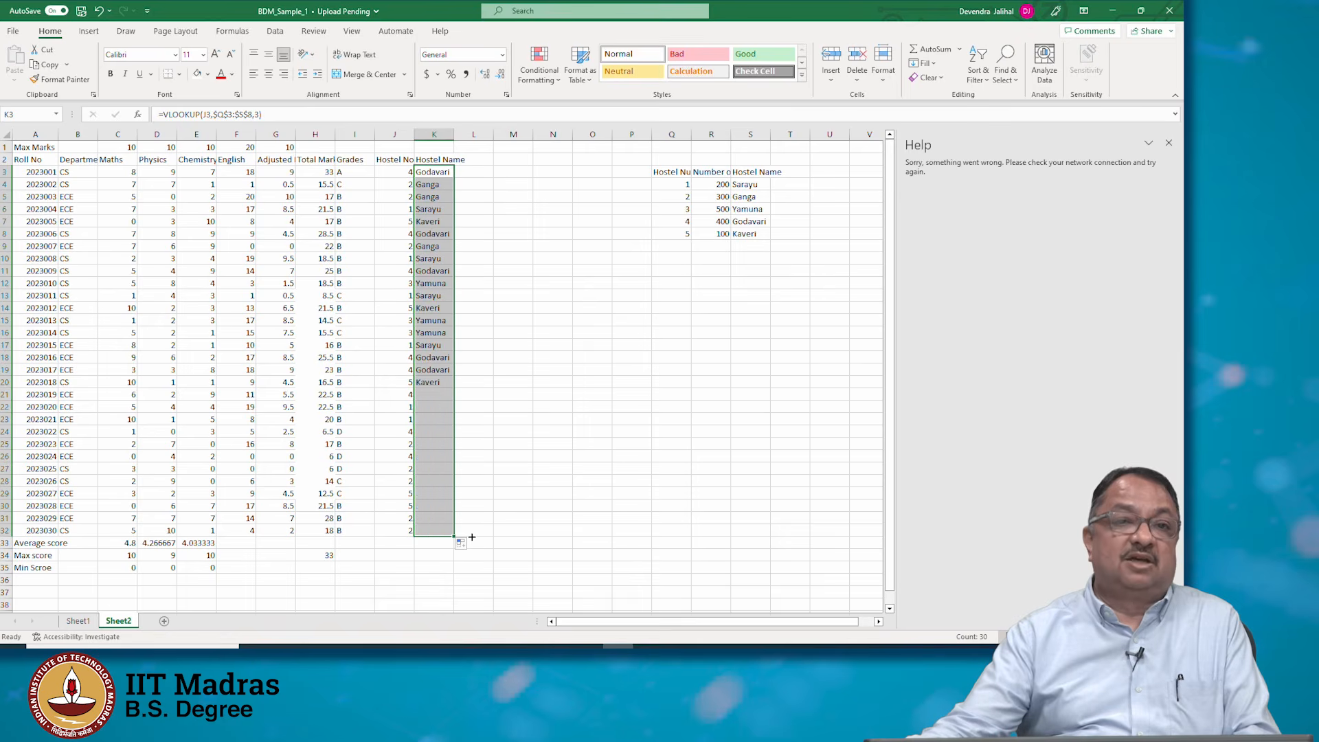
{"action": "left_click", "coordinate": [446, 520]}
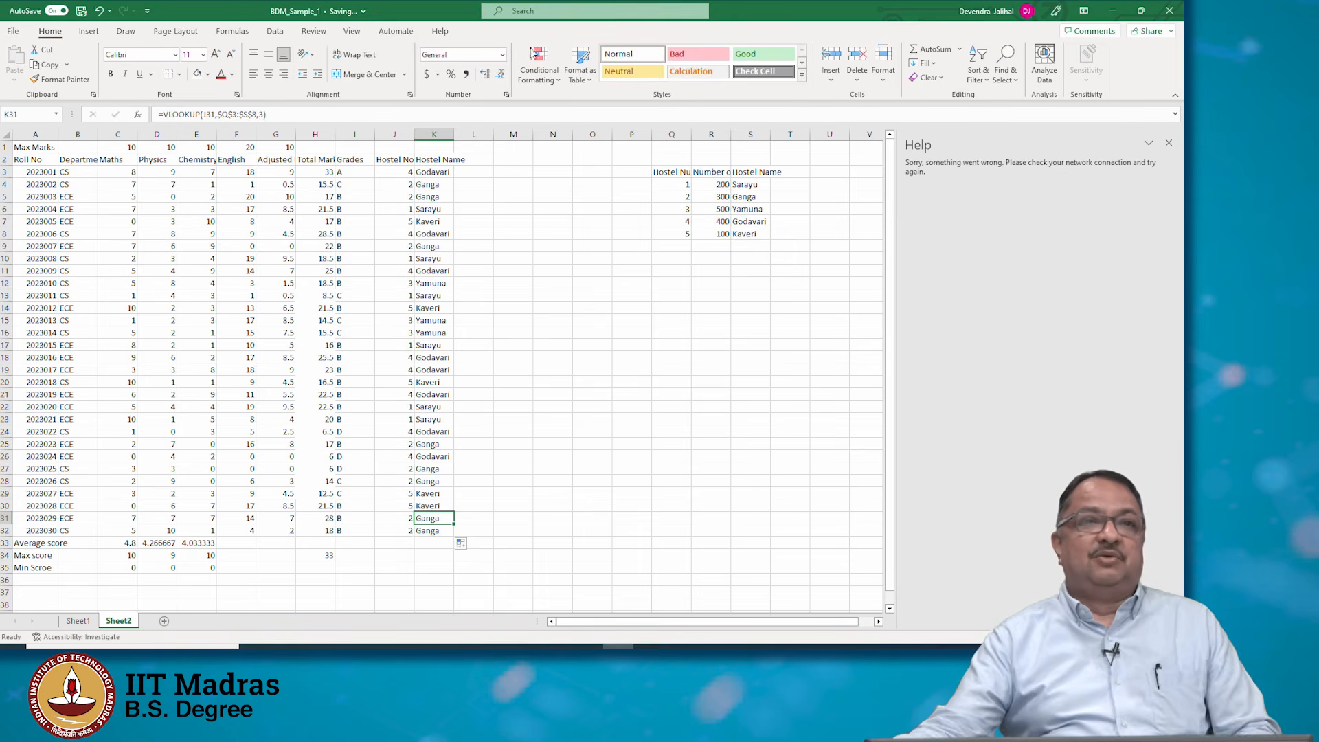
Select the student data range A2:J32 and then the hostel lookup table Q3:S8 to compare them
{"action": "left_click_drag", "start_coordinate": [31, 160], "coordinate": [391, 531]}
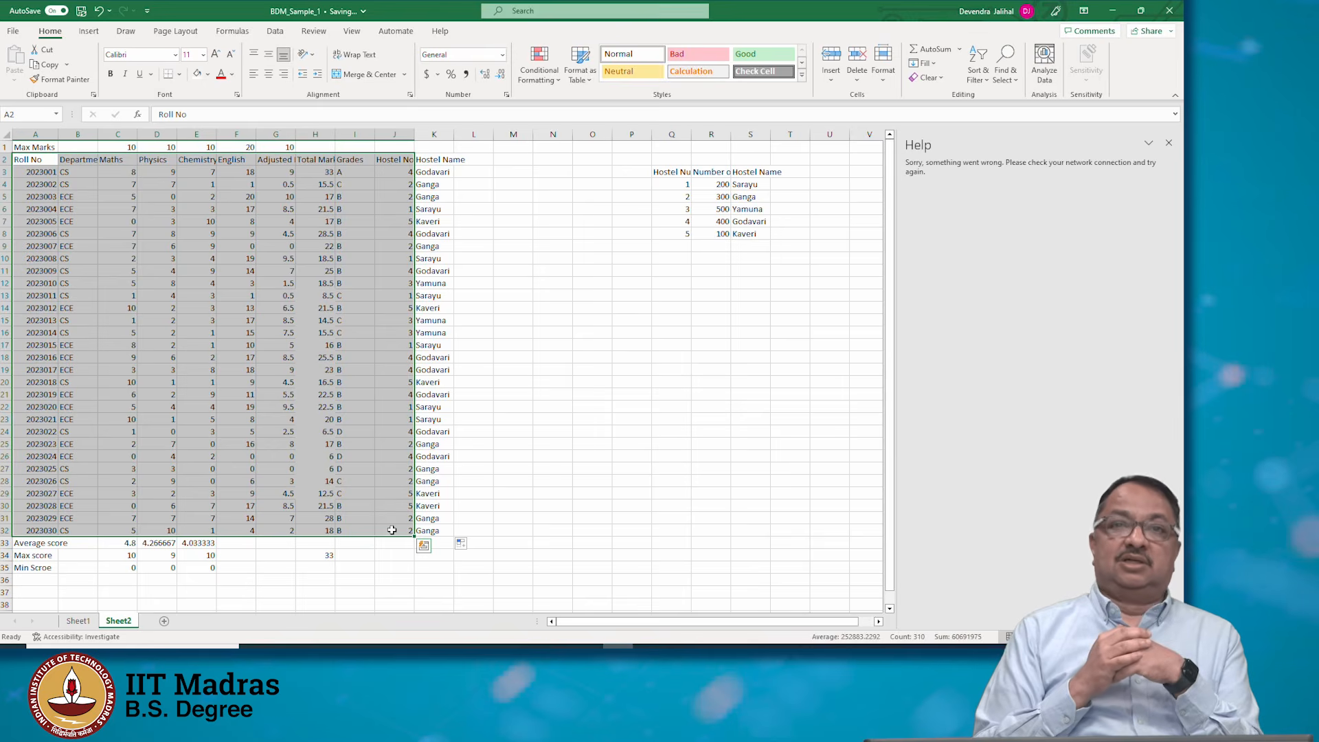
{"action": "left_click", "coordinate": [682, 172]}
{"action": "left_click_drag", "start_coordinate": [681, 172], "coordinate": [749, 235]}
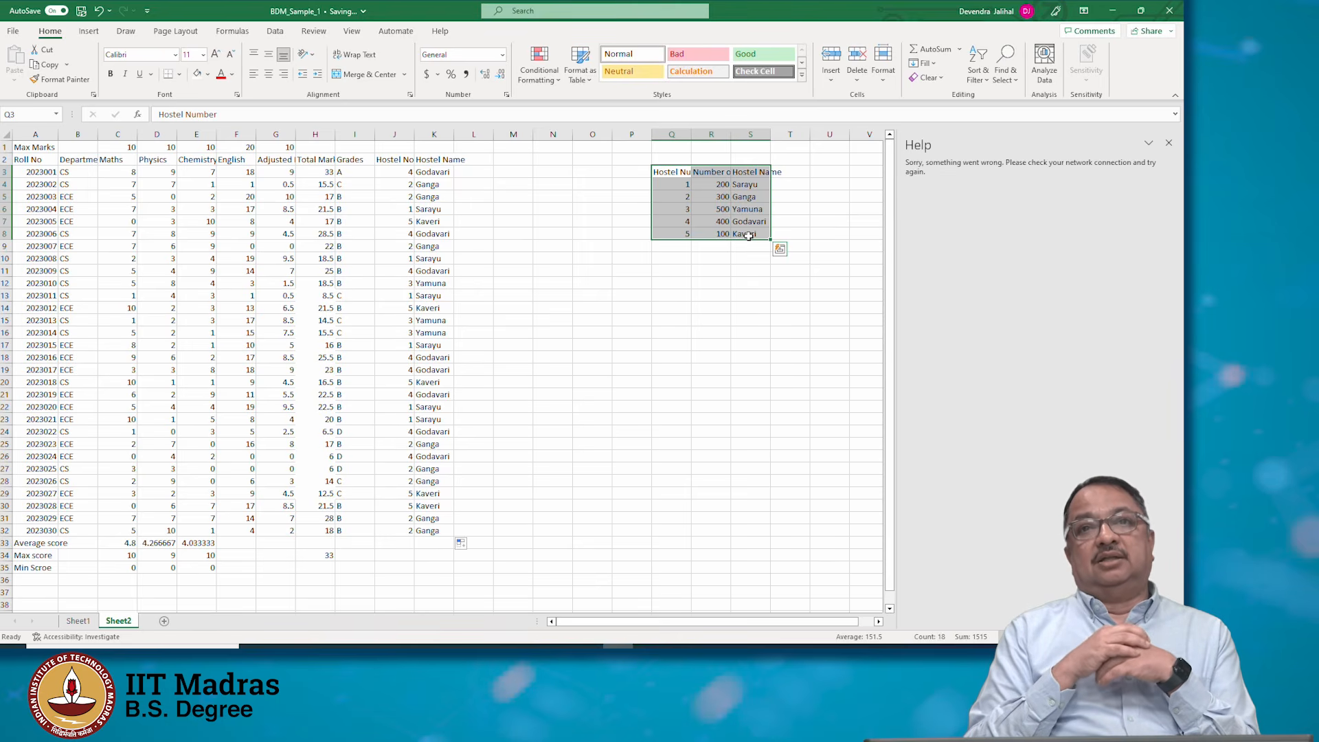
Change the hostel number in Q6 to 2, then undo that change
{"action": "left_click", "coordinate": [683, 209]}
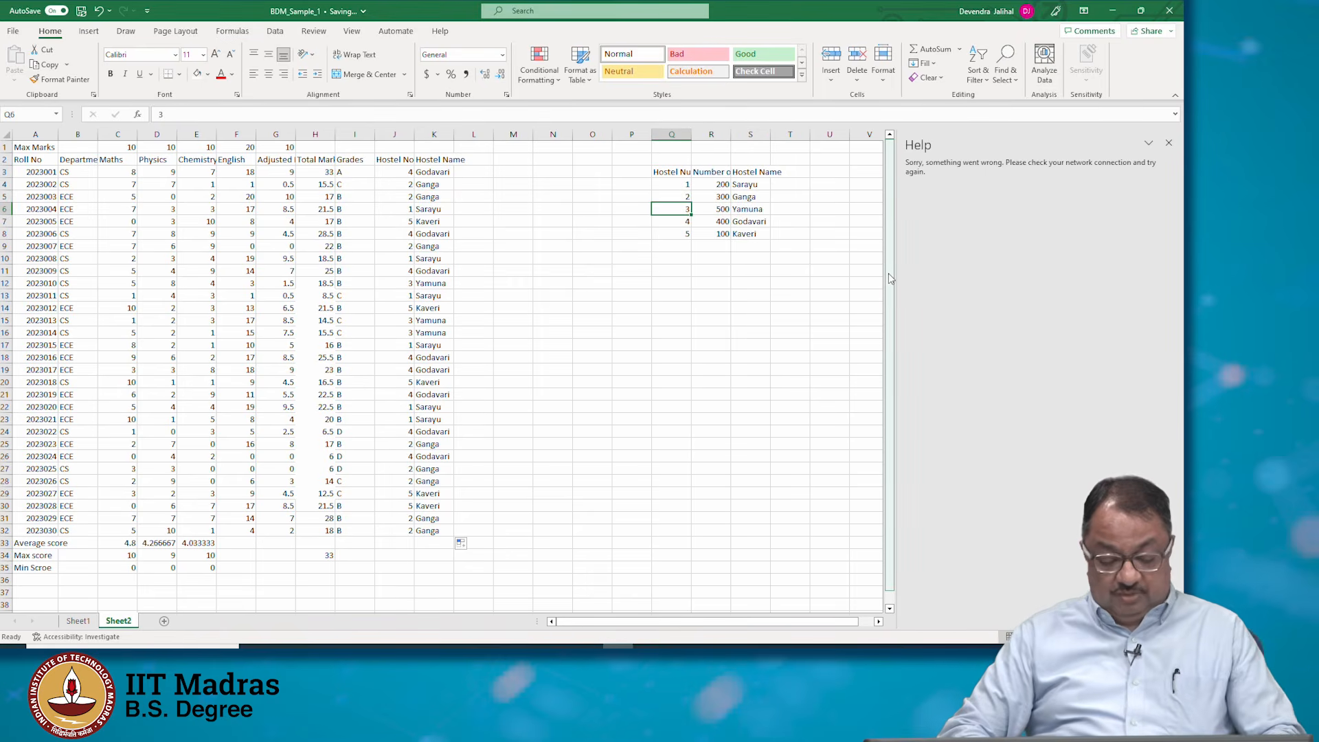
{"action": "type", "text": "2"}
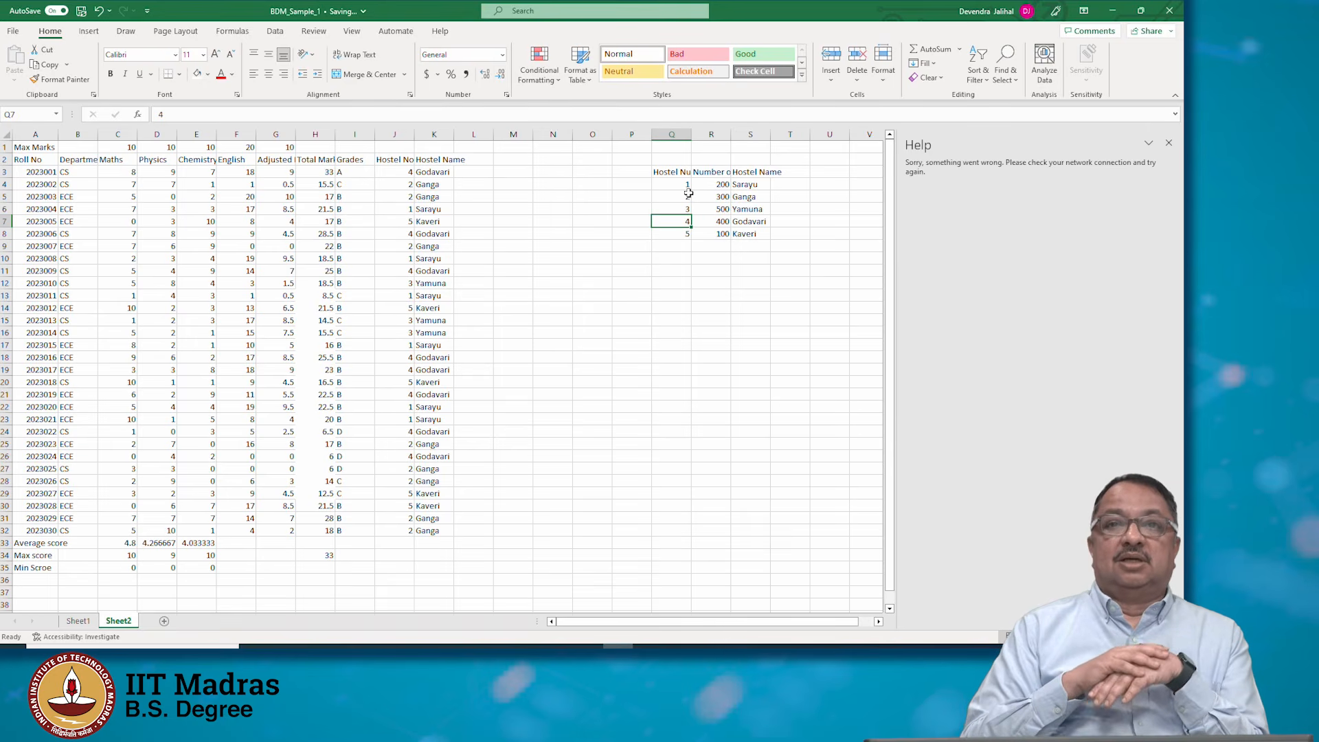
{"action": "key", "text": "Up"}
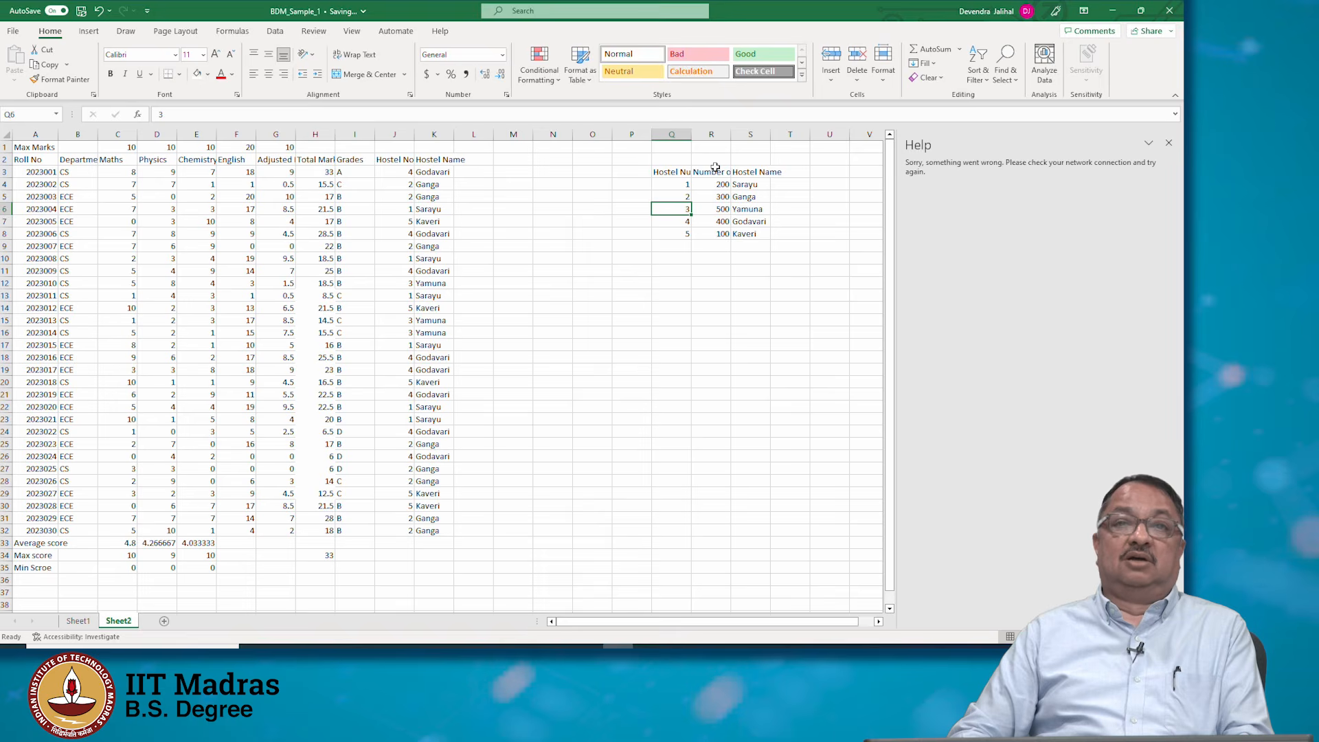
{"action": "type", "text": "2"}
{"action": "key", "text": "Return"}
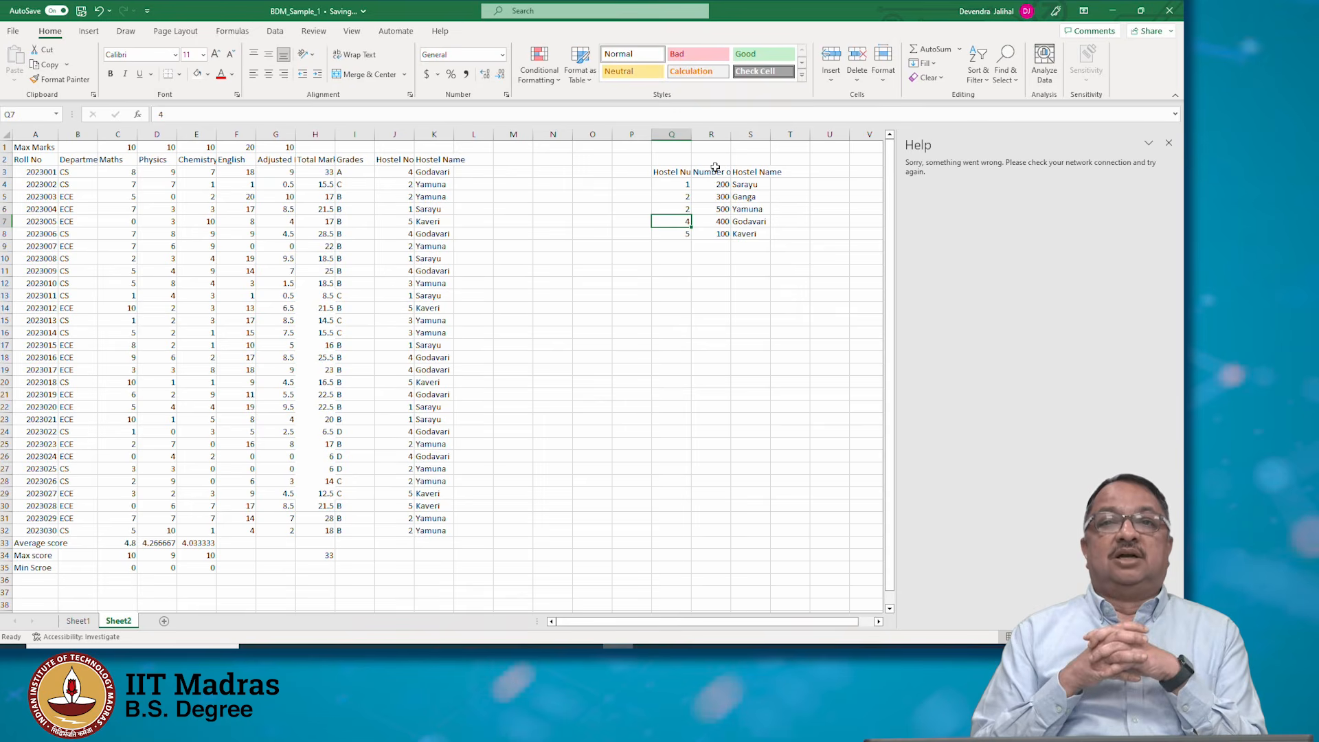
{"action": "key", "text": "ctrl+z"}
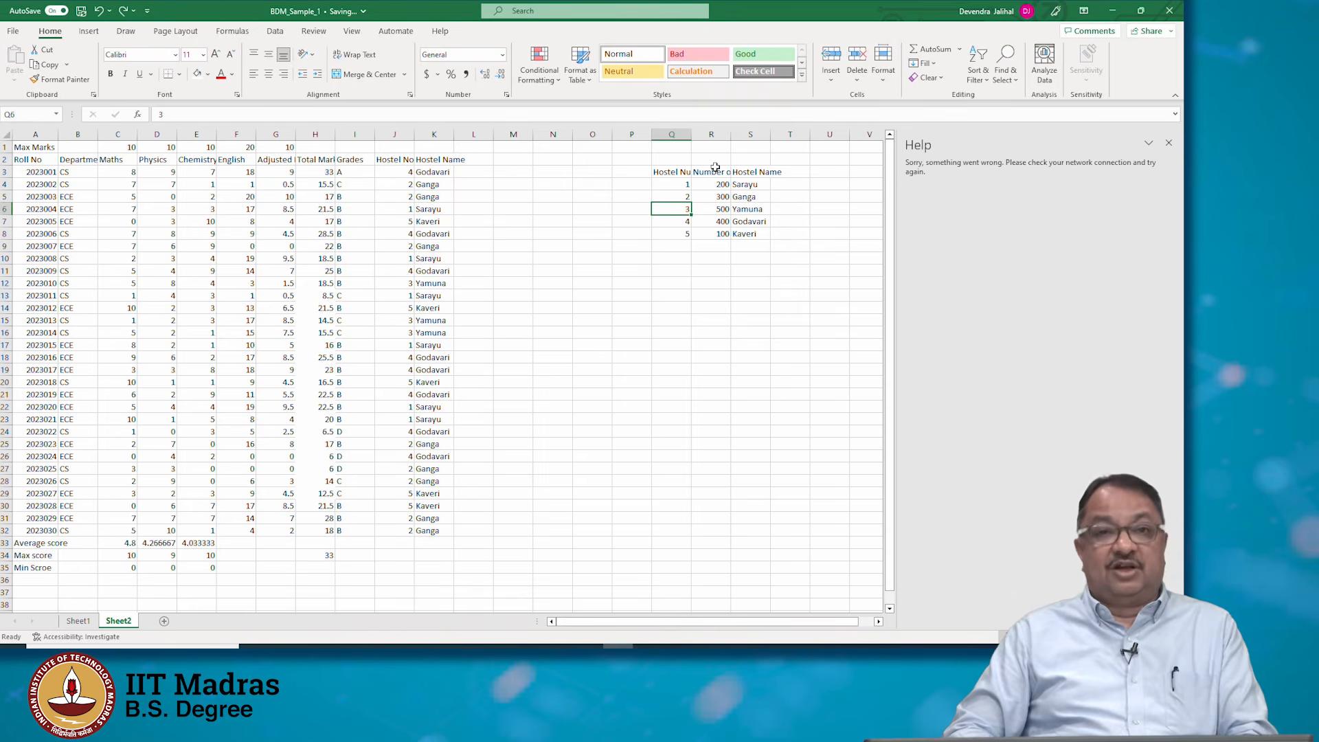
Check the K4 lookup formula, then set the hostel number in Q6 to 2
{"action": "left_click", "coordinate": [420, 186]}
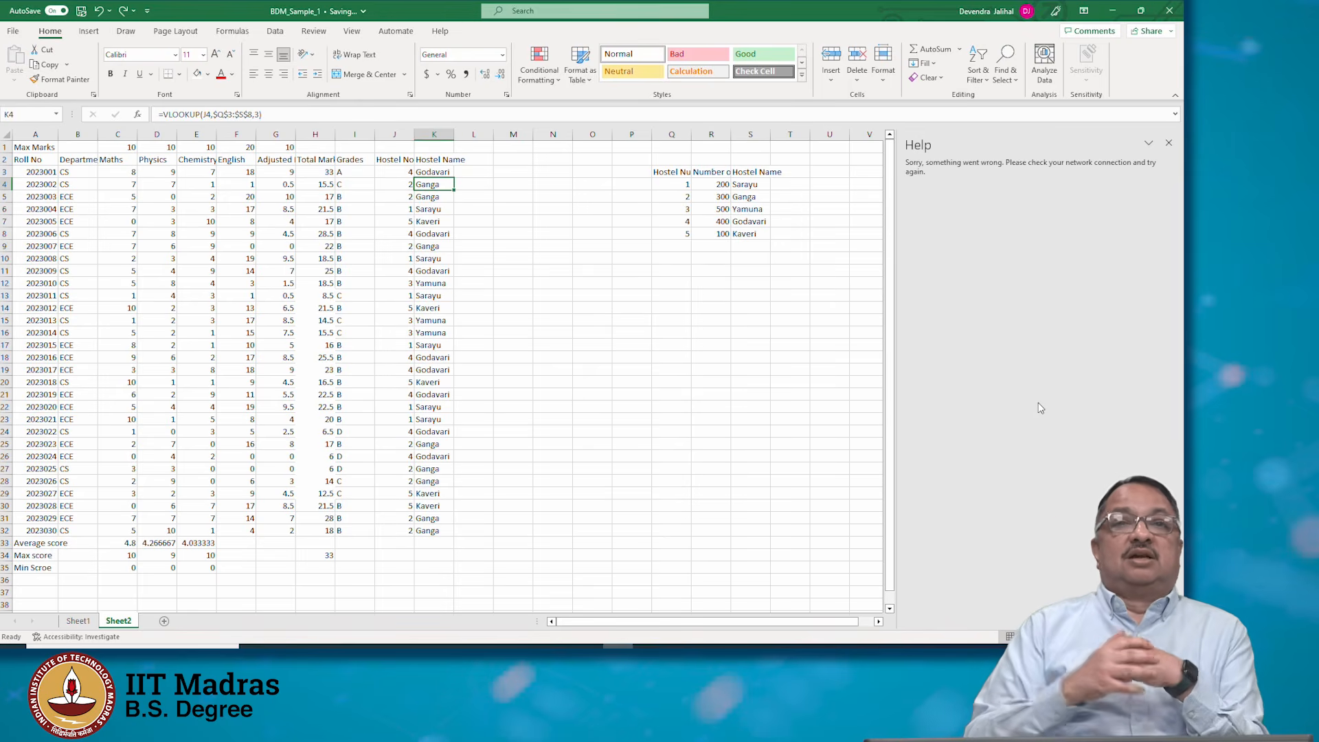
{"action": "key", "text": "Right"}
{"action": "key", "text": "Right"}
{"action": "key", "text": "Right"}
{"action": "key", "text": "Right"}
{"action": "key", "text": "Right"}
{"action": "key", "text": "Right"}
{"action": "key", "text": "Right"}
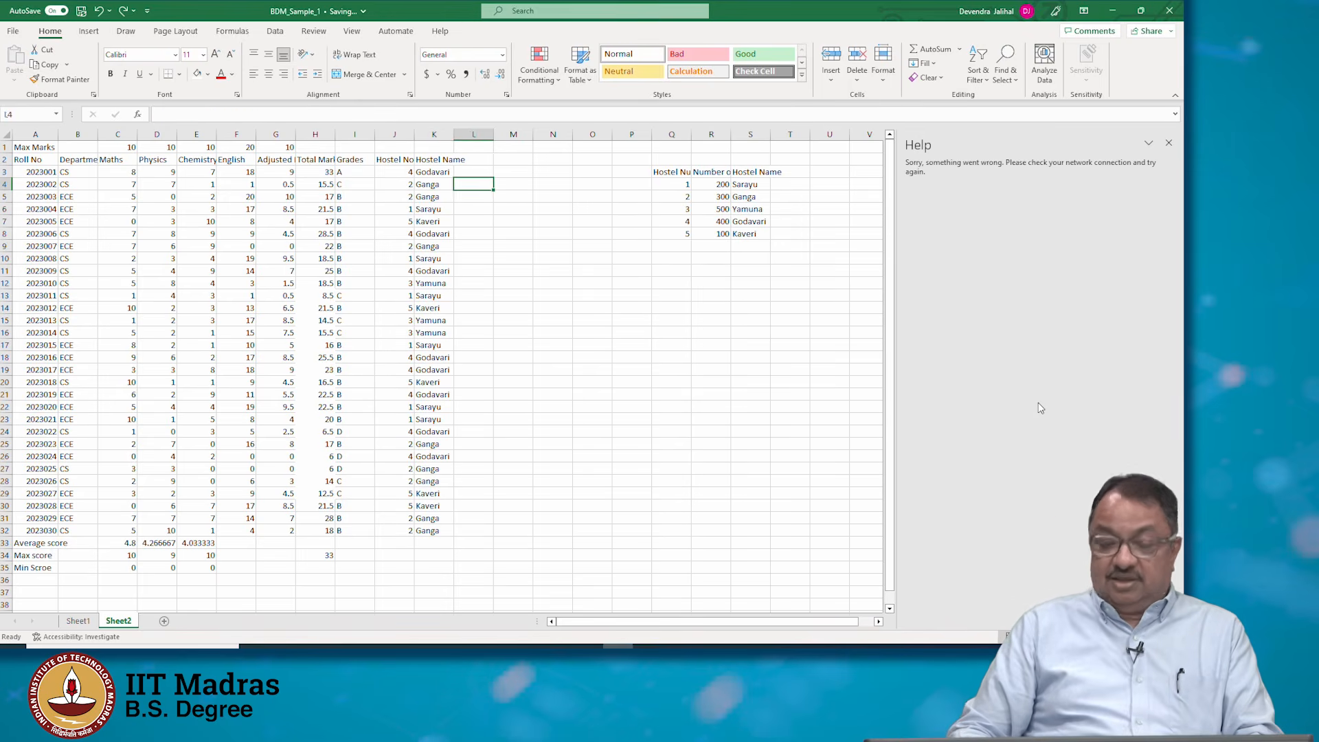
{"action": "key", "text": "Down"}
{"action": "key", "text": "Down"}
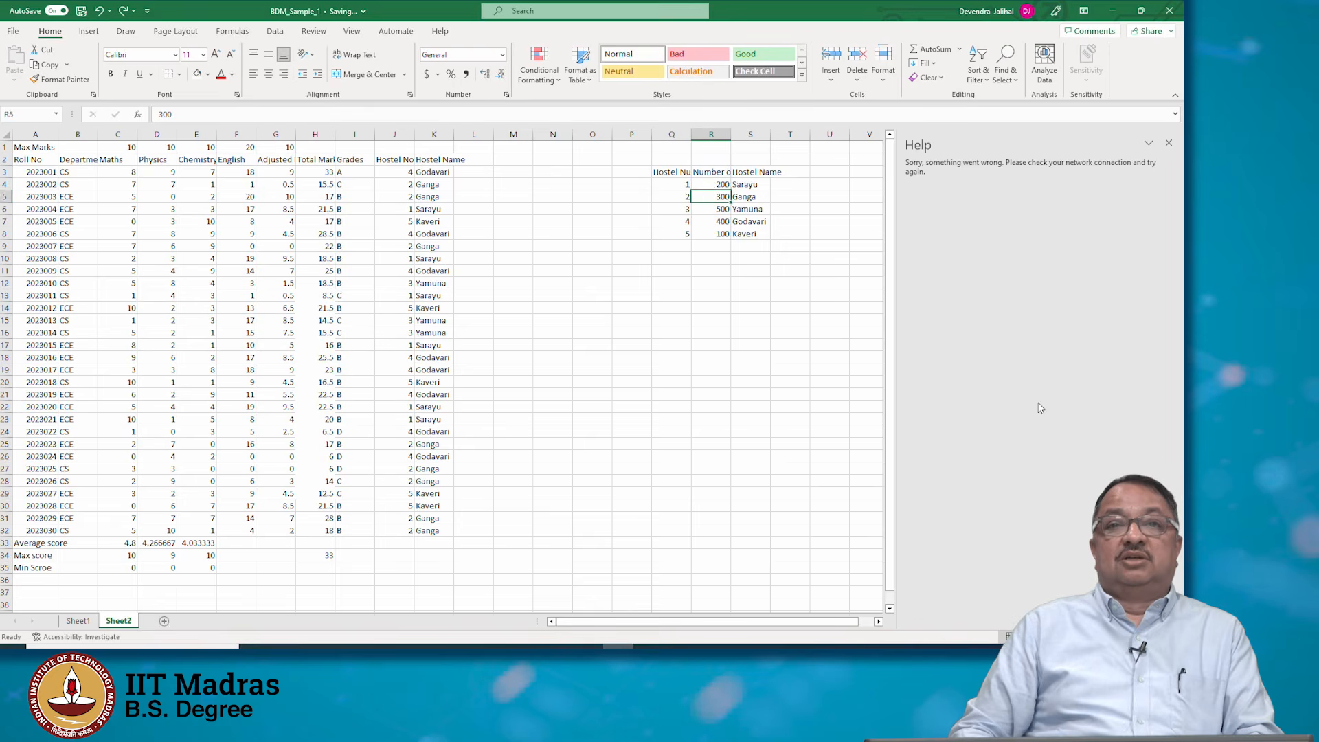
{"action": "key", "text": "Left"}
{"action": "type", "text": "2"}
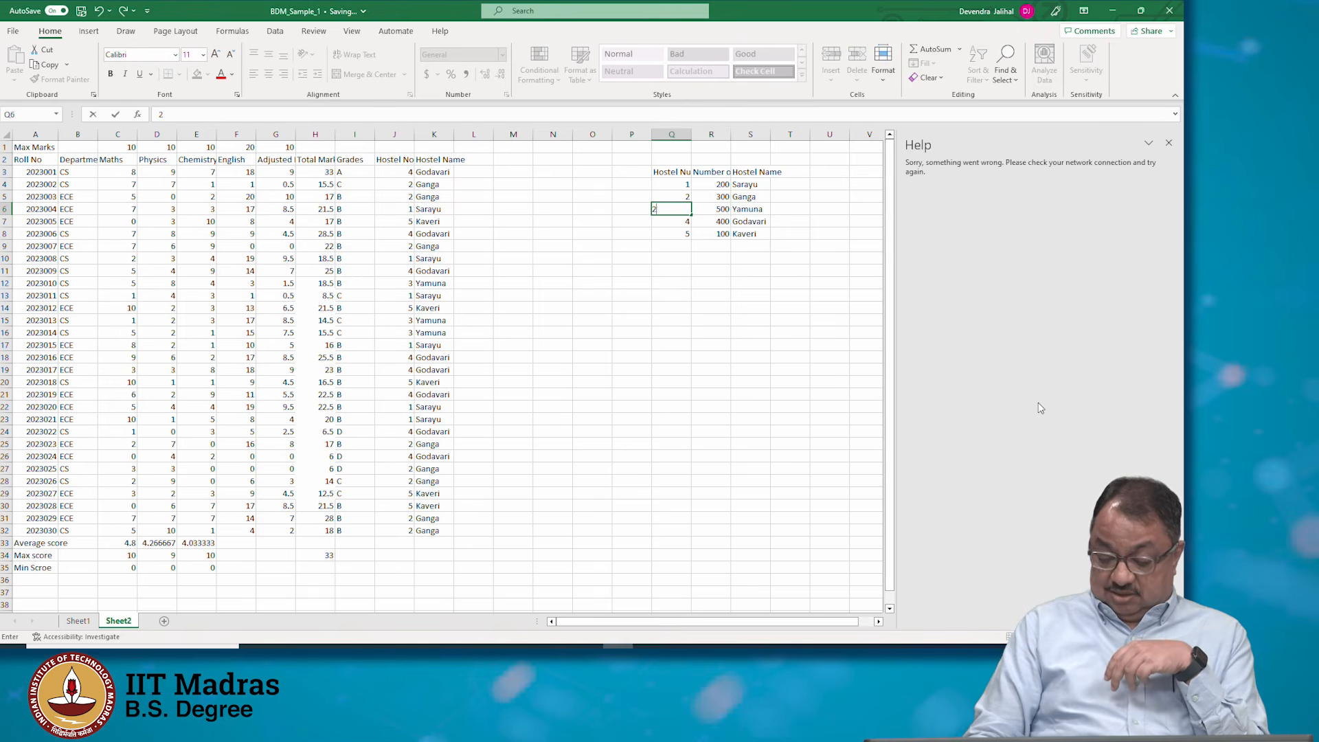
{"action": "key", "text": "Return"}
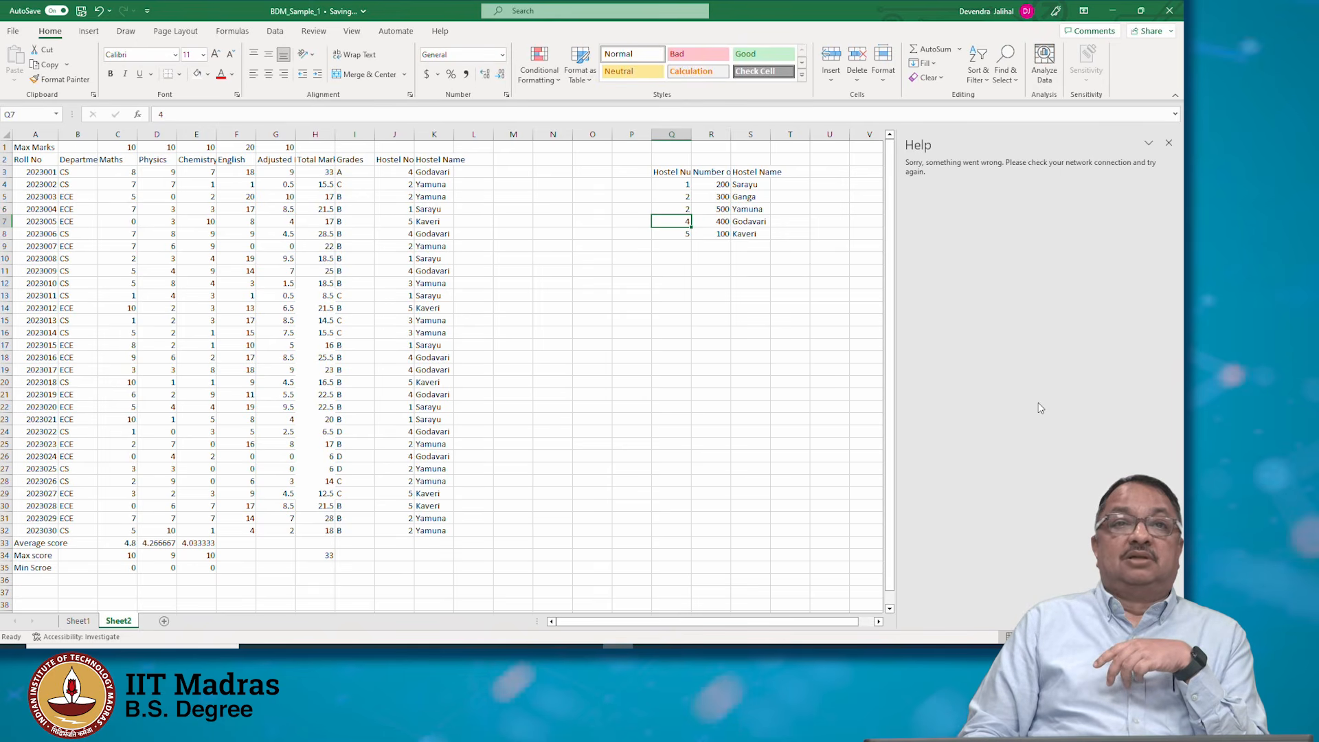
Inspect the K4 VLOOKUP formula, the lookup table's hostel numbers and the hostel numbers in column J
{"action": "key", "text": "Up"}
{"action": "key", "text": "Up"}
{"action": "key", "text": "Up"}
{"action": "key", "text": "Left"}
{"action": "key", "text": "Left"}
{"action": "key", "text": "Left"}
{"action": "key", "text": "Left"}
{"action": "key", "text": "Left"}
{"action": "key", "text": "Left"}
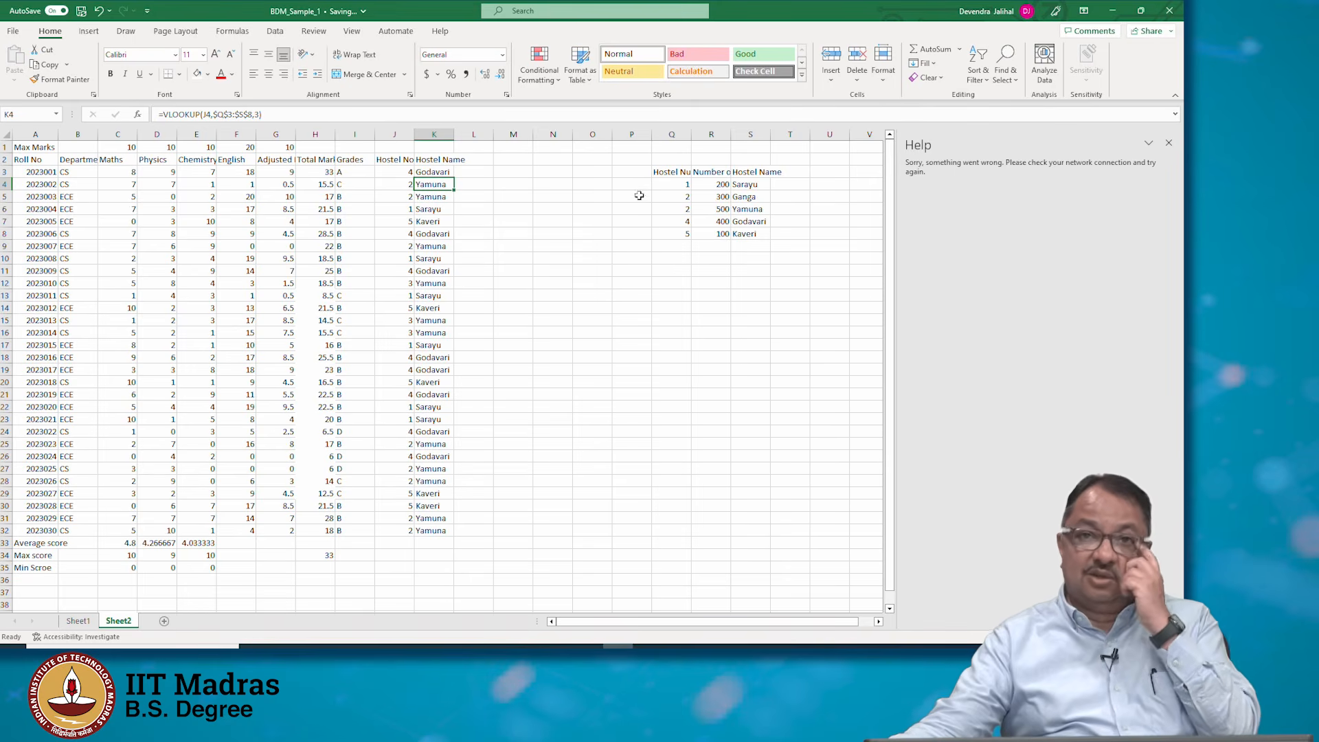
{"action": "left_click", "coordinate": [666, 184]}
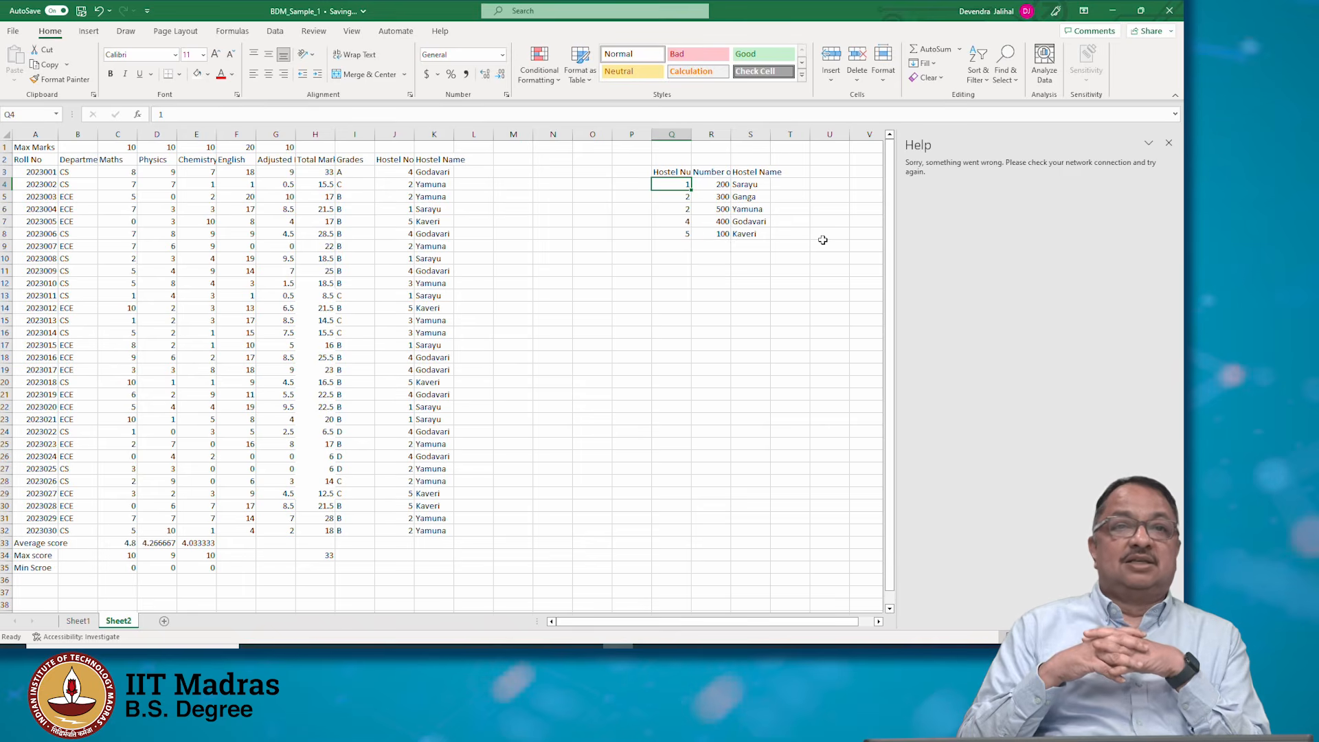
{"action": "left_click", "coordinate": [409, 322]}
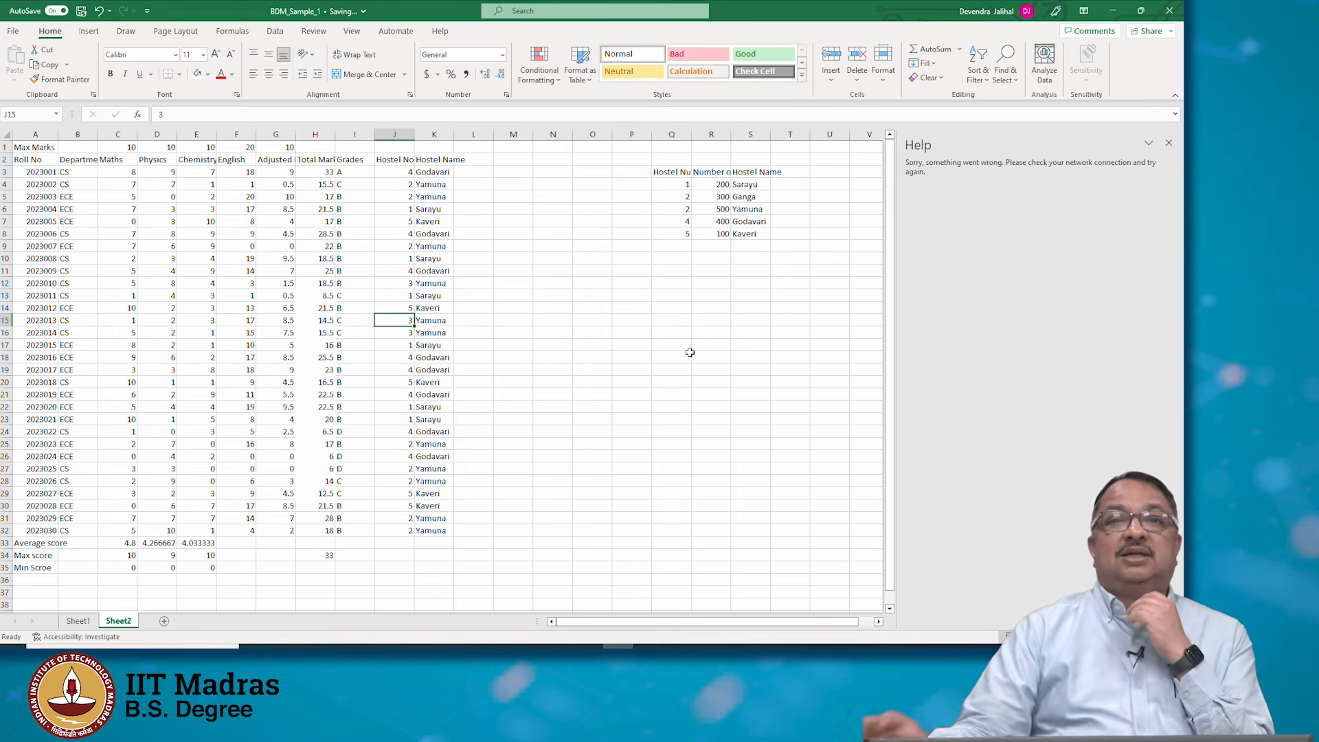